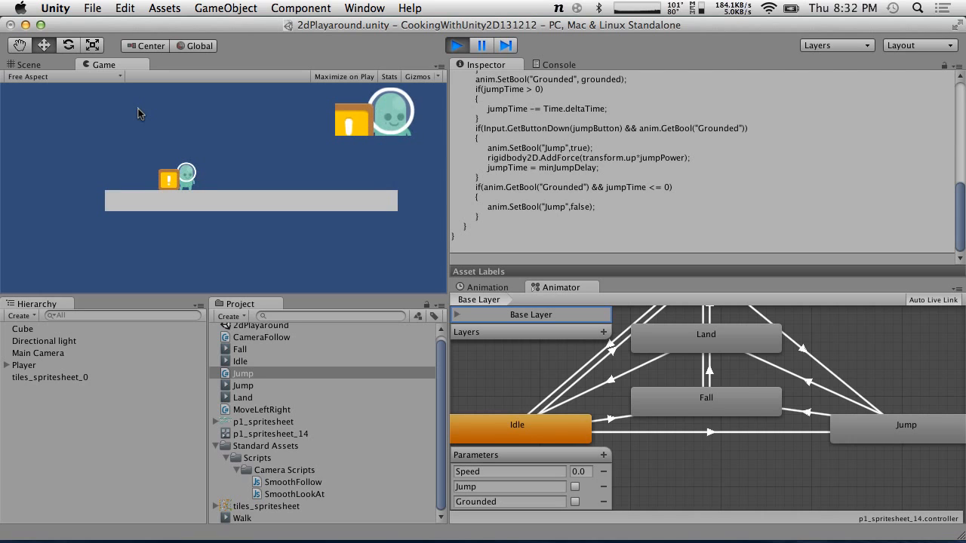
# Play-test the character's walking and jumping in the running game
pyautogui.press('space')
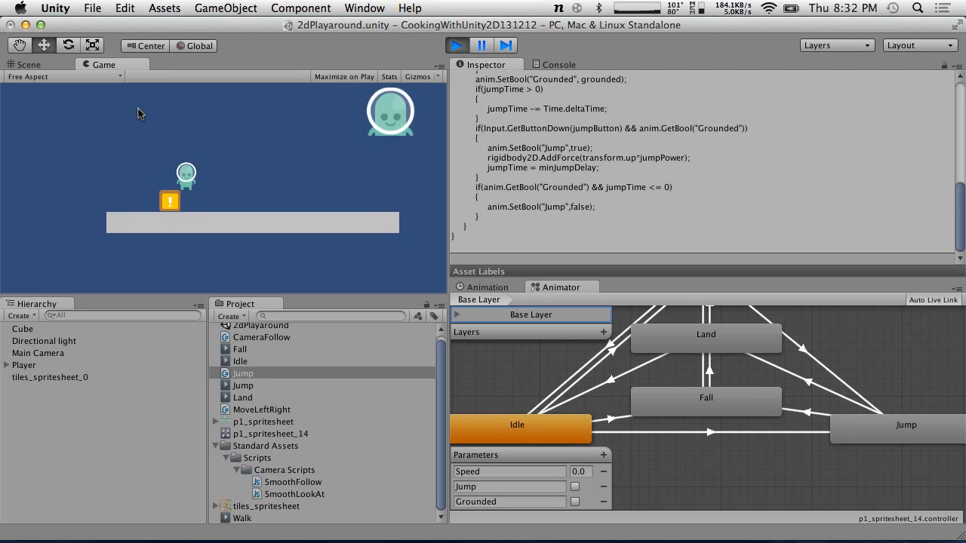
pyautogui.press('Right')
pyautogui.press('space')
pyautogui.press('Left')
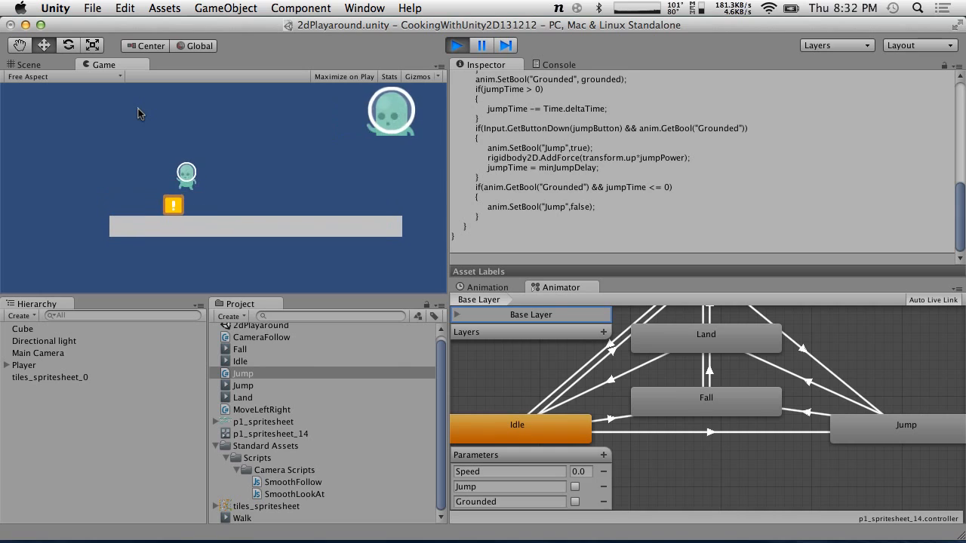
pyautogui.click(138, 109)
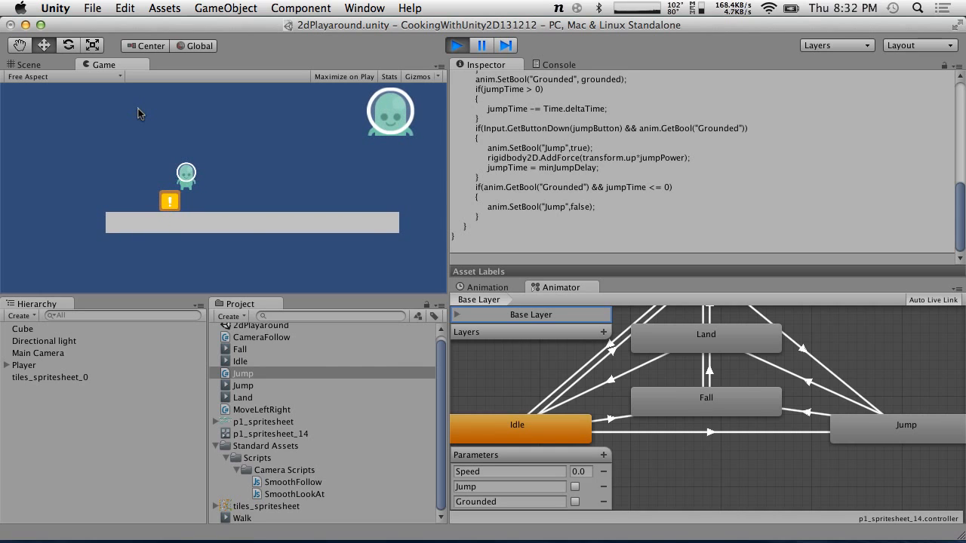
pyautogui.press('Right')
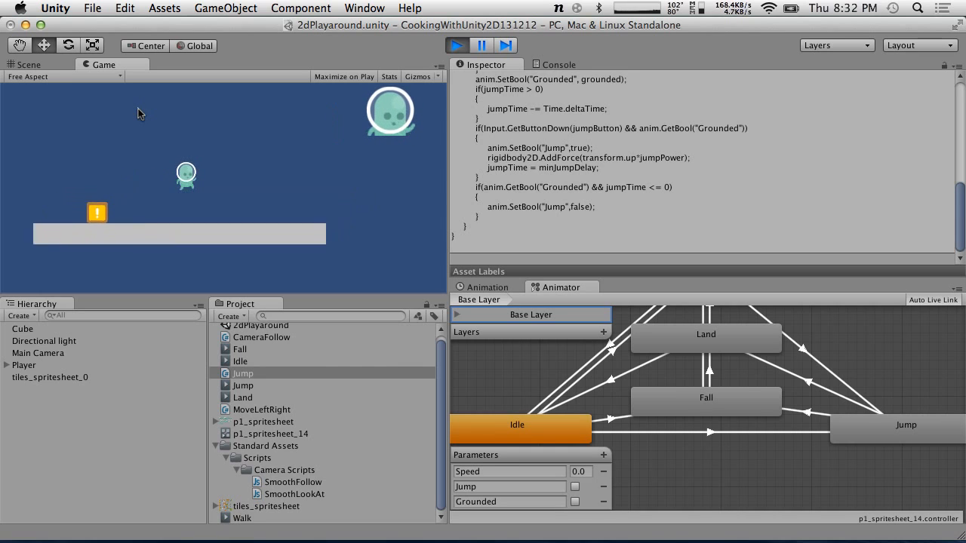
pyautogui.press('Left')
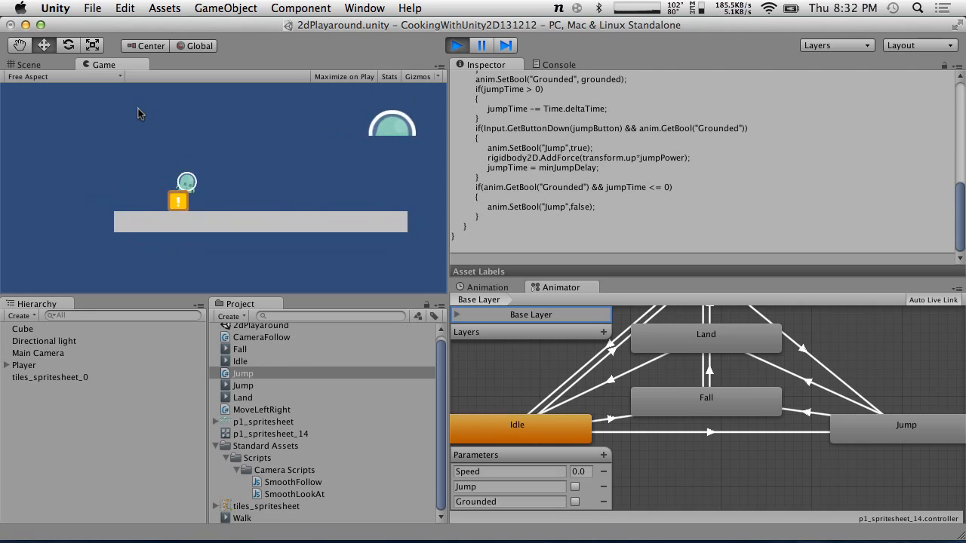
pyautogui.press('Right')
pyautogui.press('Left')
pyautogui.press('space')
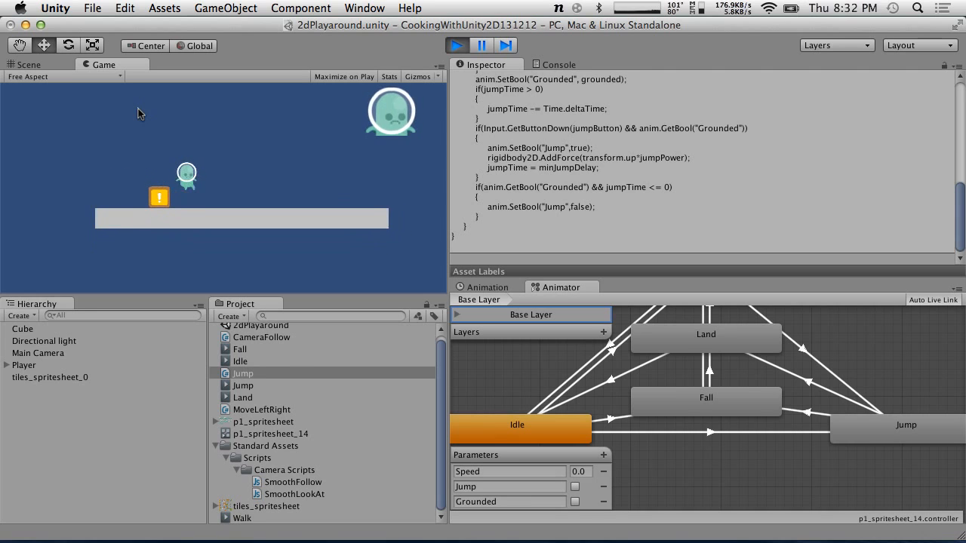
pyautogui.press('Right')
pyautogui.press('Right')
pyautogui.press('space')
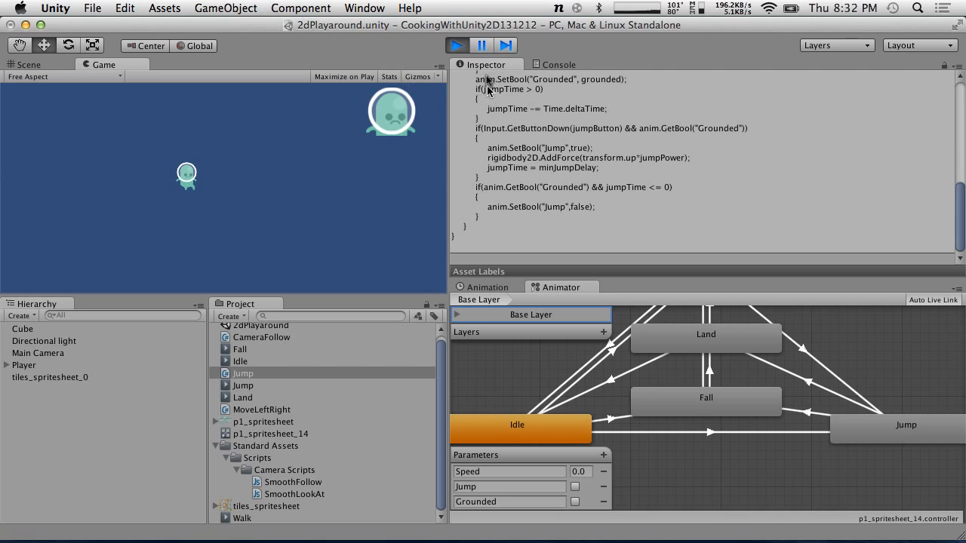
# Exit play mode and return to the Scene view
pyautogui.click(462, 47)
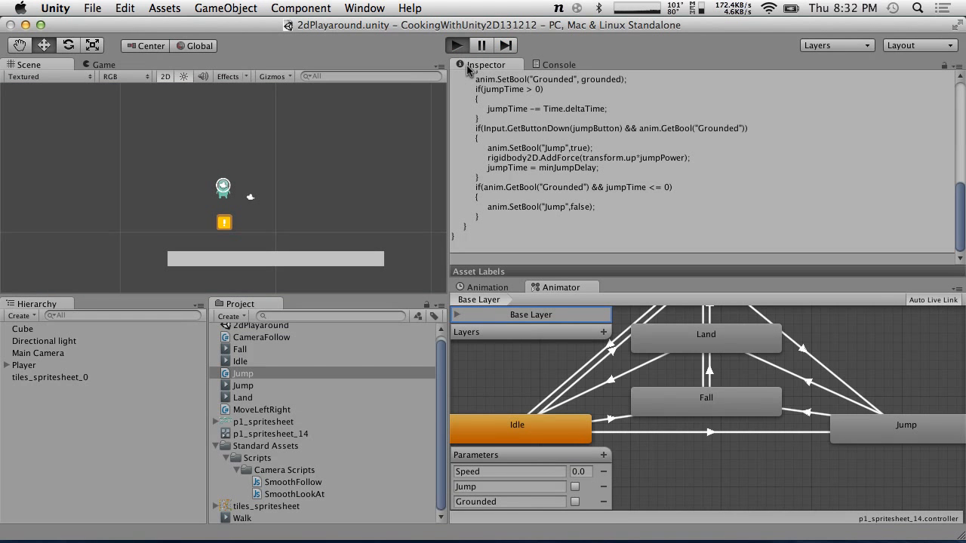
pyautogui.press('super+p')
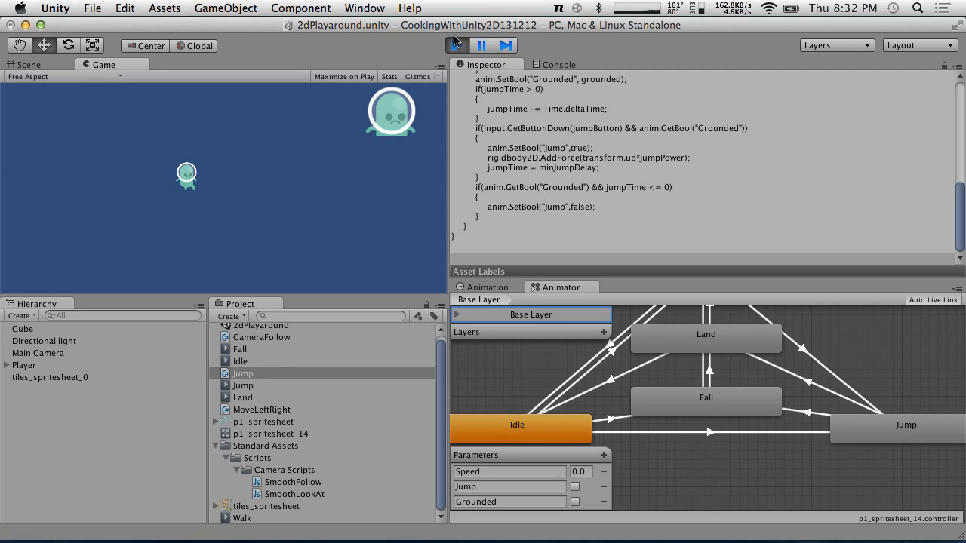
pyautogui.click(456, 45)
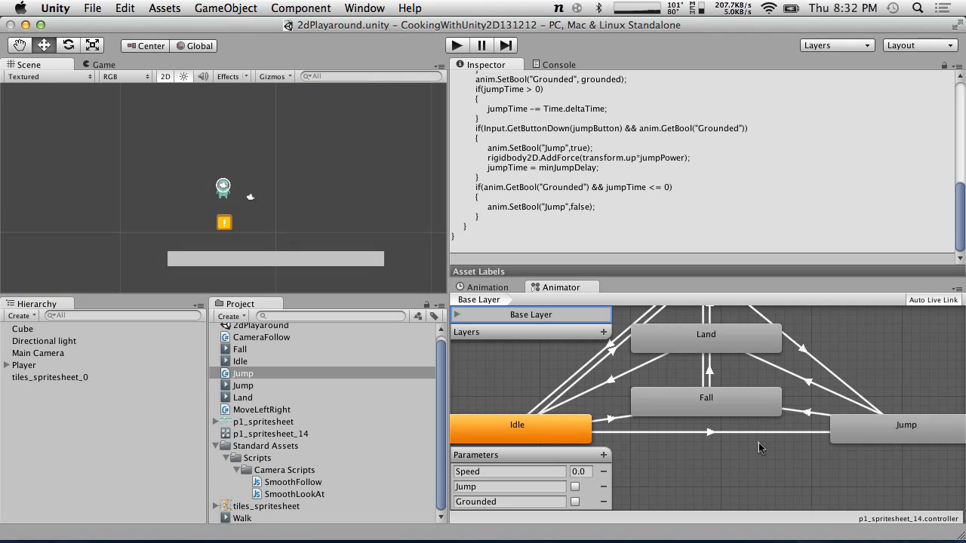
pyautogui.scroll(4, 759, 443)
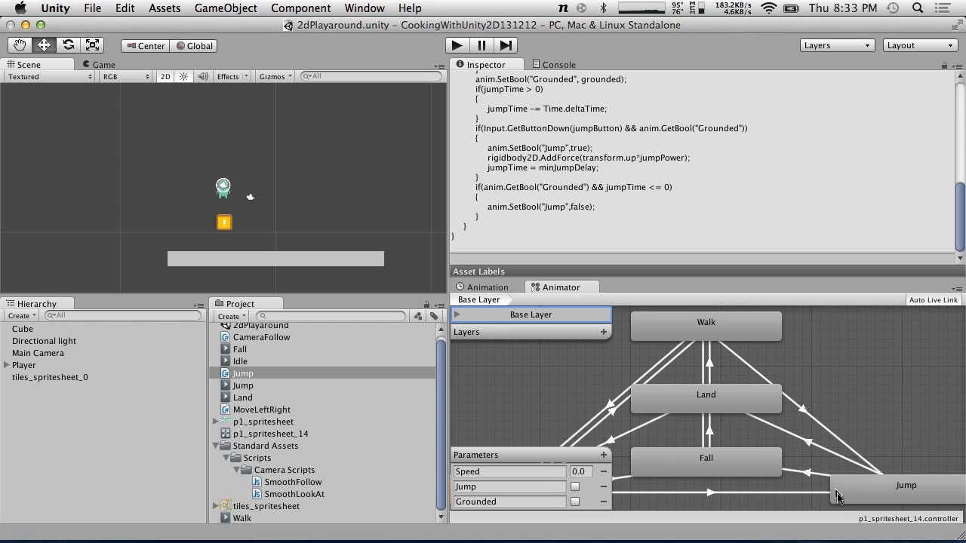
# Create a new folder named Scripts in the project's Assets
pyautogui.click(216, 446)
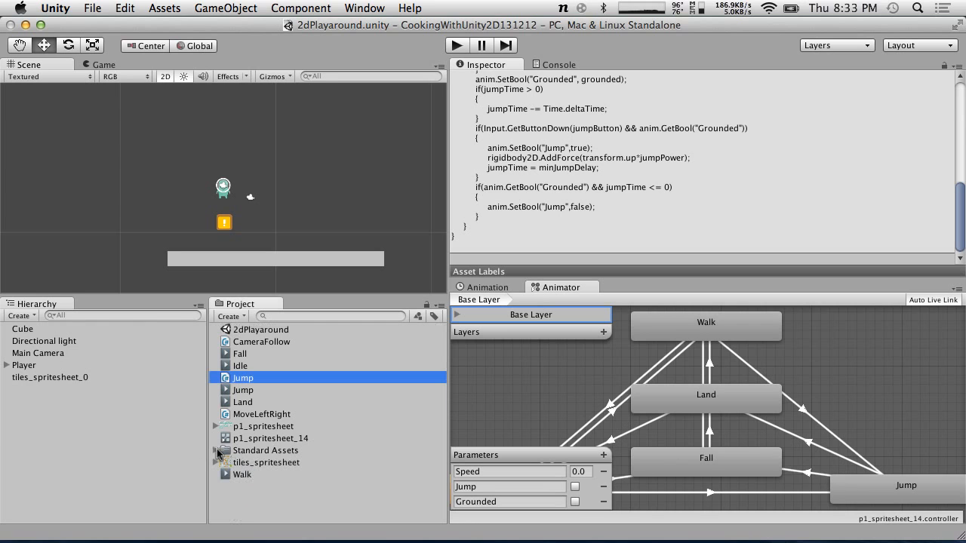
pyautogui.click(230, 341)
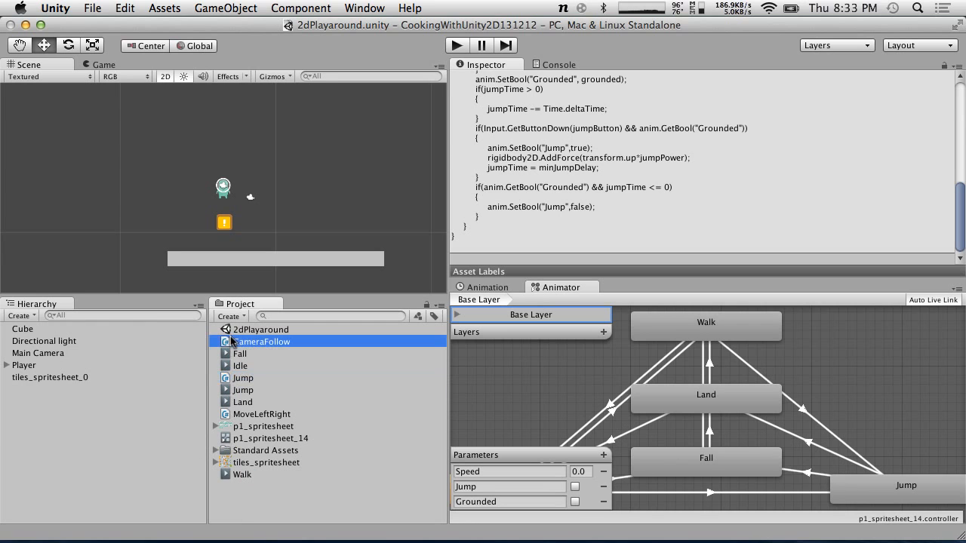
pyautogui.keyDown('super'); pyautogui.click(242, 378); pyautogui.keyUp('super')
pyautogui.keyDown('super'); pyautogui.click(246, 414); pyautogui.keyUp('super')
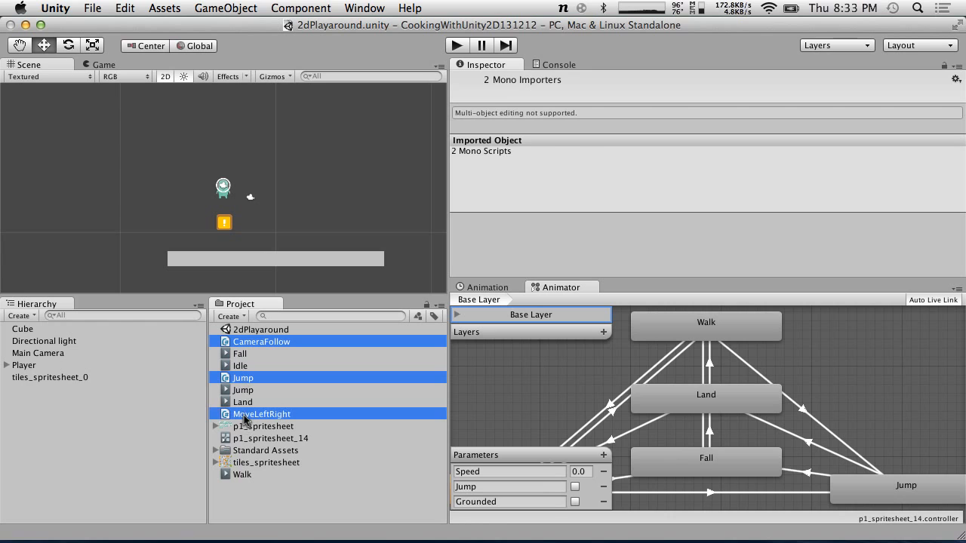
pyautogui.click(240, 317)
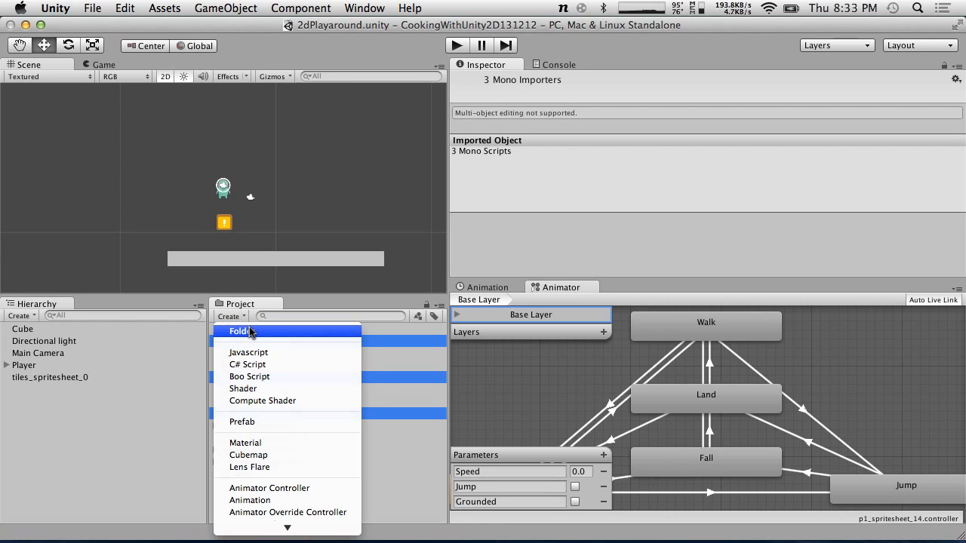
pyautogui.click(273, 337)
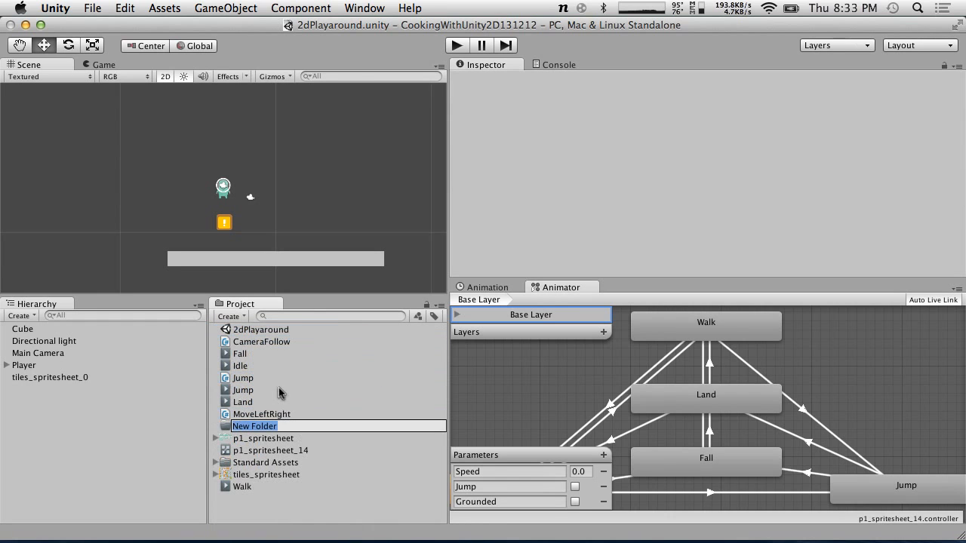
pyautogui.write('Scripts')
pyautogui.press('Return')
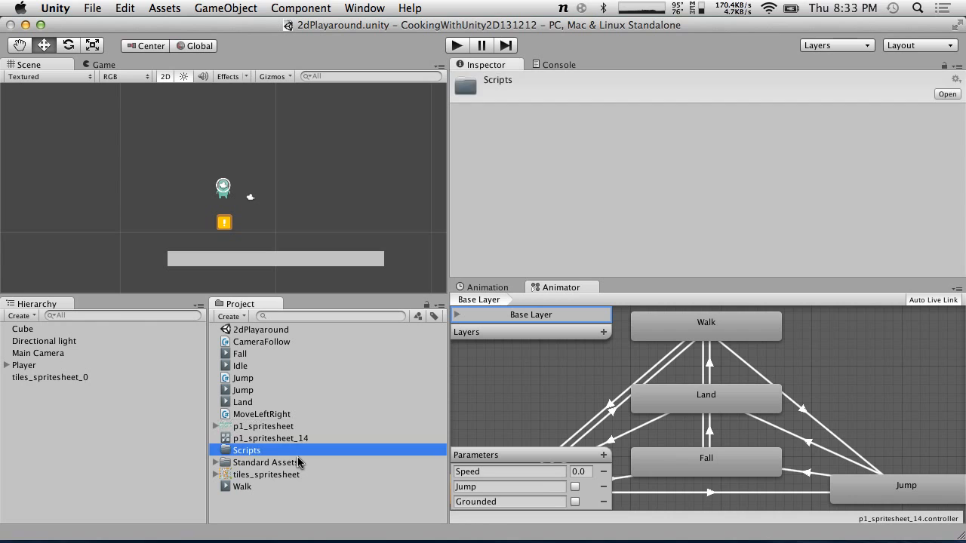
# Move the CameraFollow, Jump and MoveLeftRight scripts into the Scripts folder
pyautogui.click(249, 417)
pyautogui.keyDown('super'); pyautogui.click(243, 379); pyautogui.keyUp('super')
pyautogui.keyDown('super'); pyautogui.click(249, 341); pyautogui.keyUp('super')
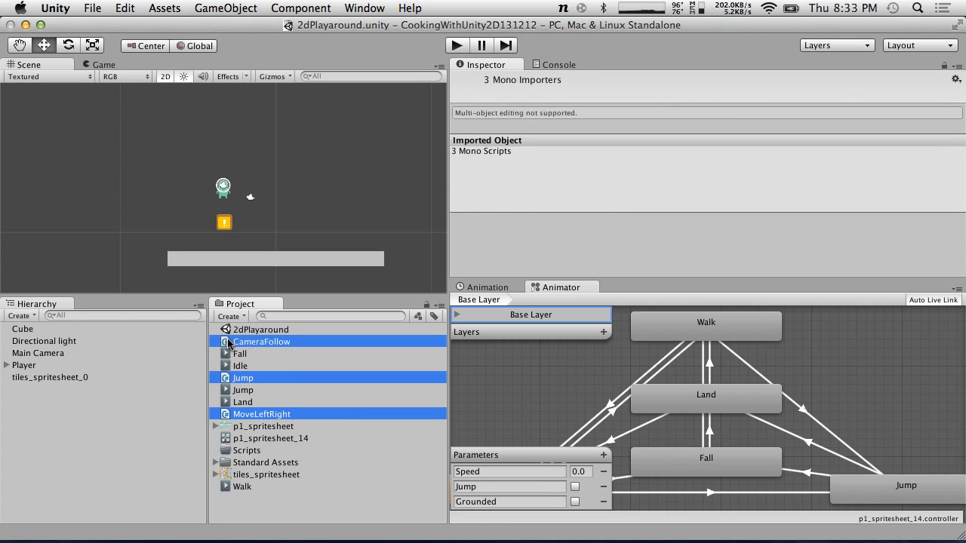
pyautogui.moveTo(246, 344); pyautogui.dragTo(258, 453)
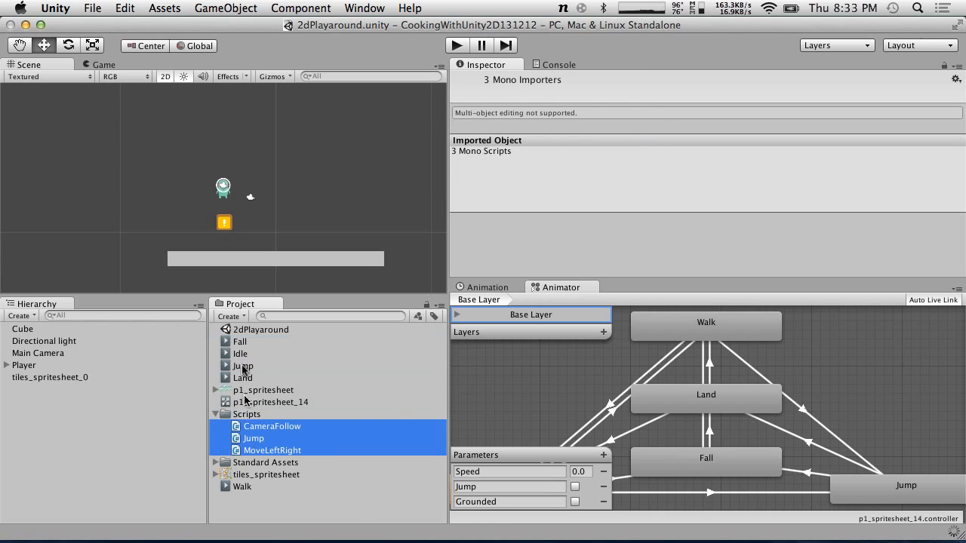
# Create a new folder named Animations in the Assets
pyautogui.click(230, 317)
pyautogui.click(242, 332)
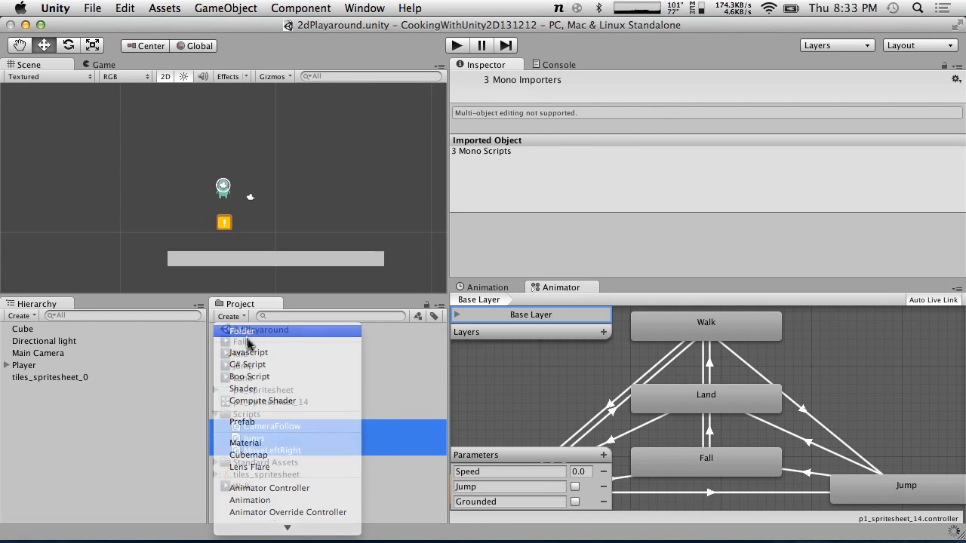
pyautogui.write('Animations')
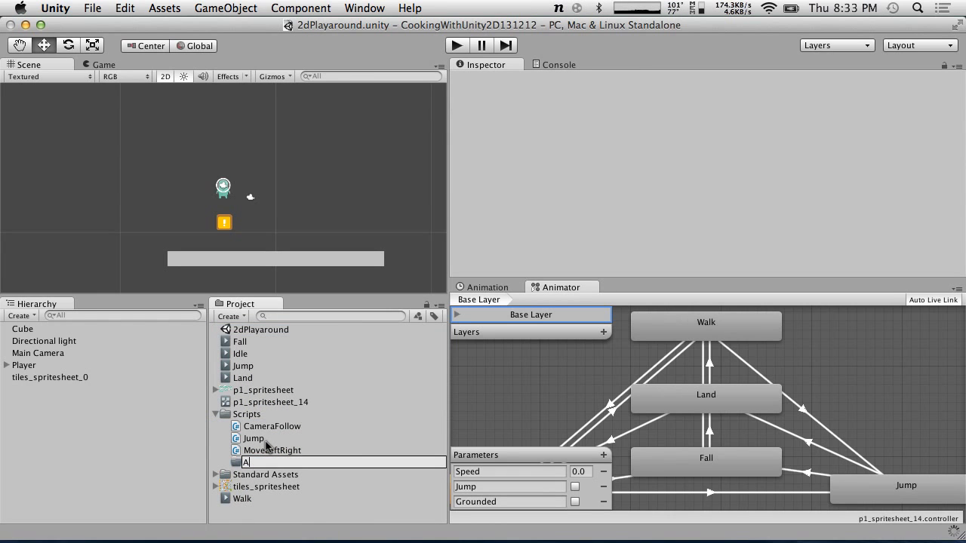
pyautogui.press('Return')
pyautogui.moveTo(241, 415); pyautogui.dragTo(240, 415)
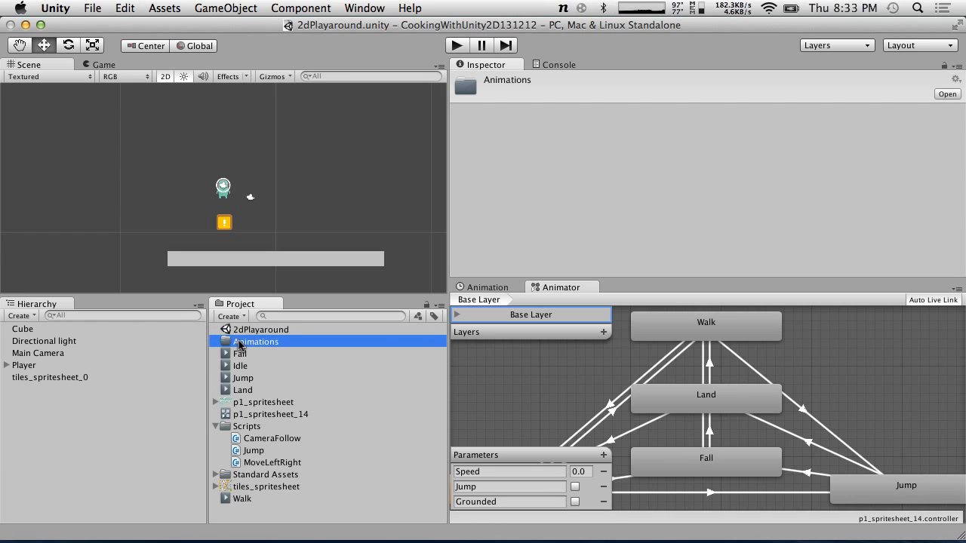
# Move the Fall, Idle, Jump, Land and Walk animation clips into the Animations folder
pyautogui.click(241, 353)
pyautogui.keyDown('shift'); pyautogui.click(247, 389); pyautogui.keyUp('shift')
pyautogui.moveTo(247, 389); pyautogui.dragTo(249, 341)
pyautogui.moveTo(242, 498); pyautogui.dragTo(239, 342)
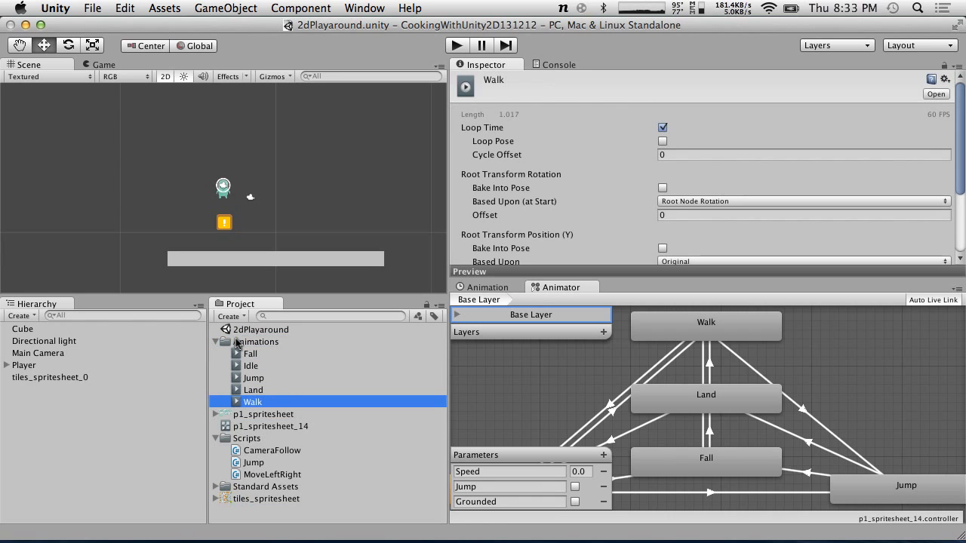
# Reveal the p1_spritesheet_14 controller in Finder, then close the Finder window
pyautogui.click(276, 426)
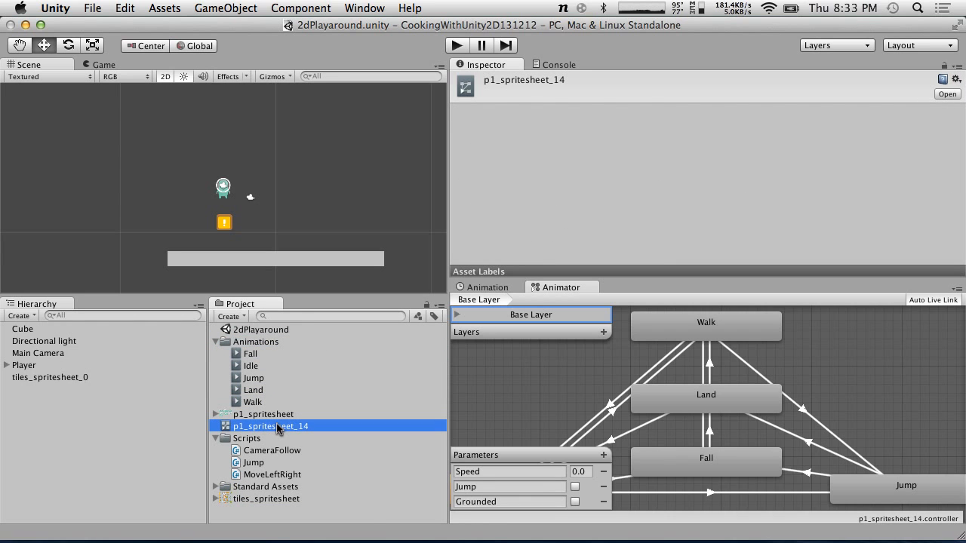
pyautogui.rightClick(277, 425)
pyautogui.click(320, 334)
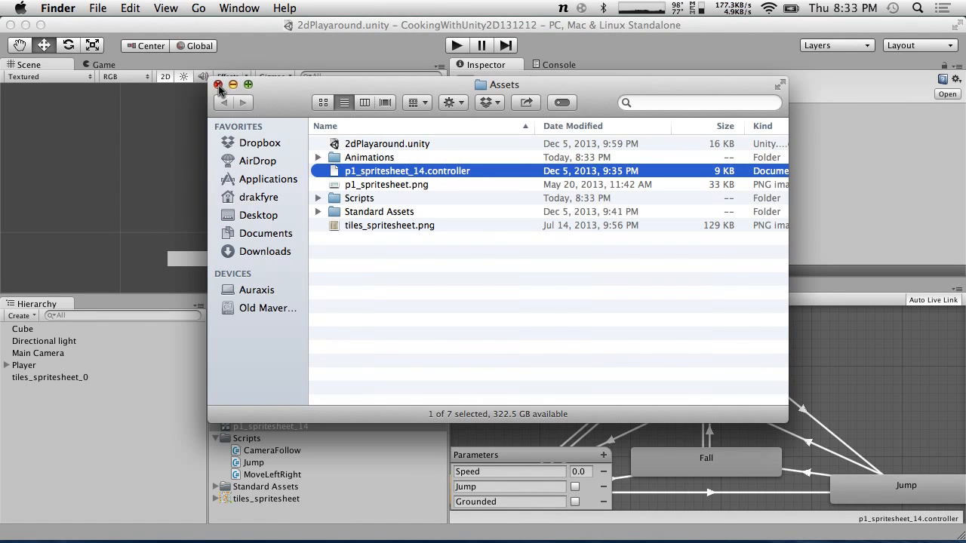
pyautogui.click(280, 32)
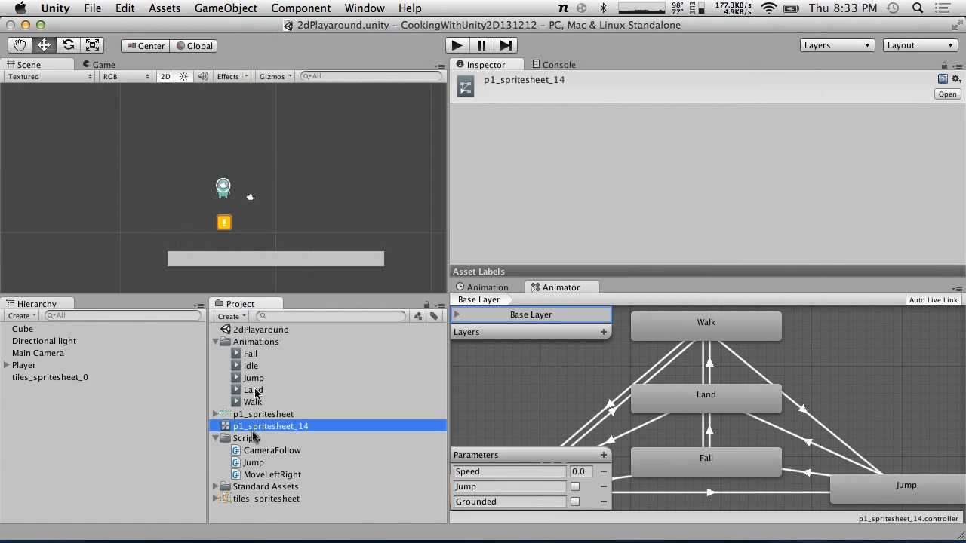
# Create a new folder named Animation Controllers in the Assets
pyautogui.click(216, 342)
pyautogui.click(240, 316)
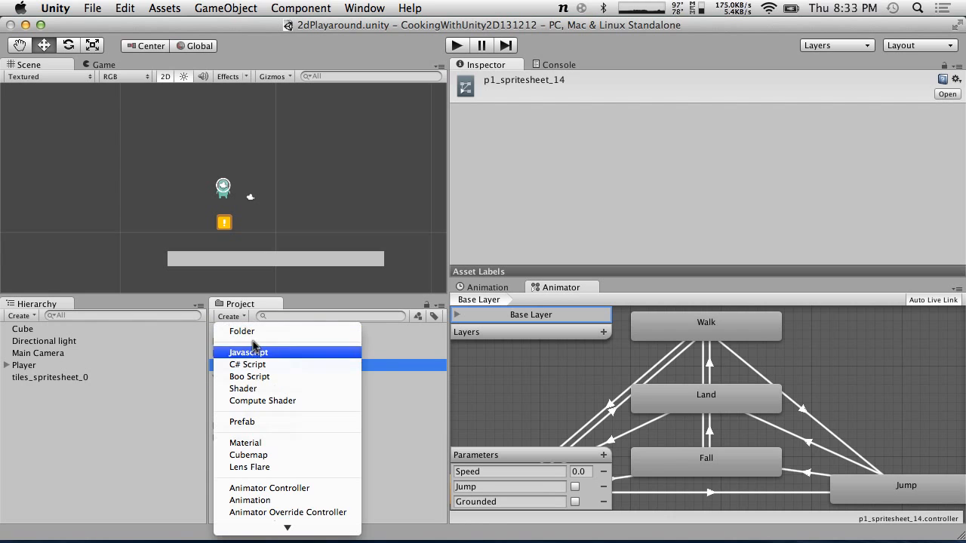
pyautogui.click(198, 347)
pyautogui.click(243, 327)
pyautogui.click(228, 316)
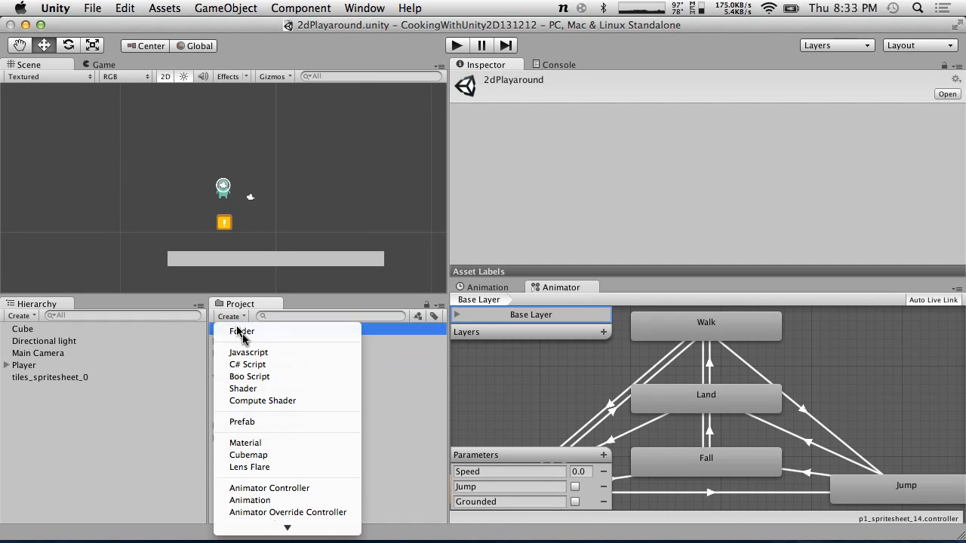
pyautogui.click(245, 335)
pyautogui.write('Anima')
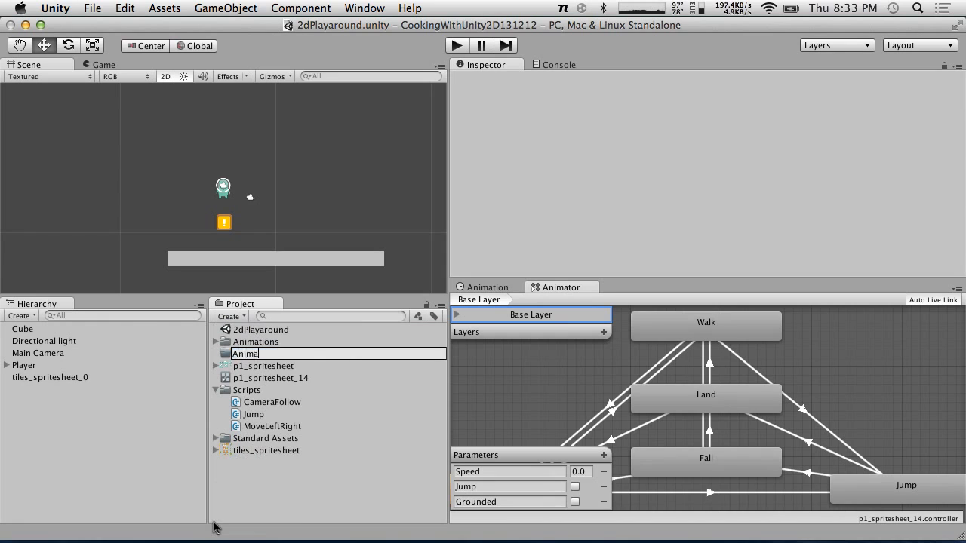
pyautogui.write('tion Controllers')
pyautogui.press('Return')
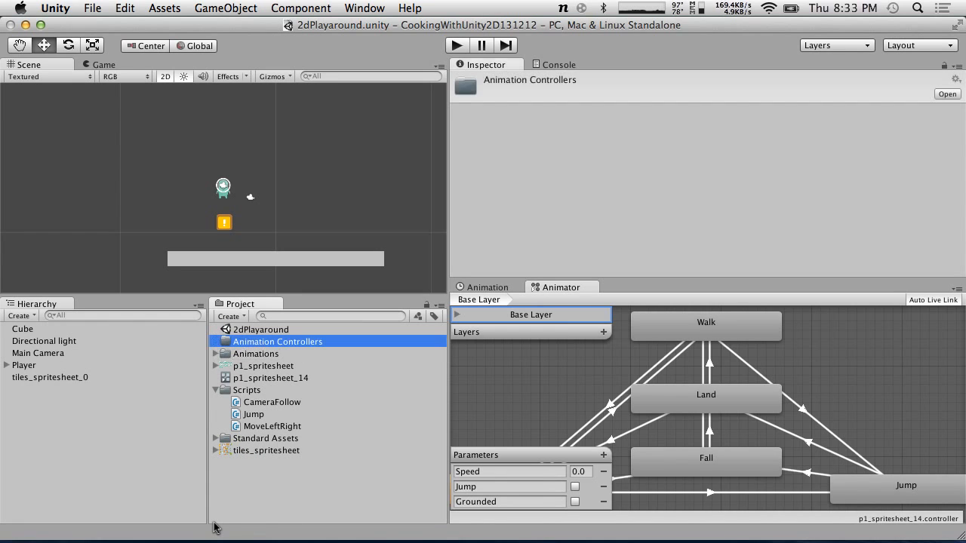
# Move the p1_spritesheet_14 controller into the Animation Controllers folder and collapse the folders
pyautogui.moveTo(264, 378); pyautogui.dragTo(253, 343)
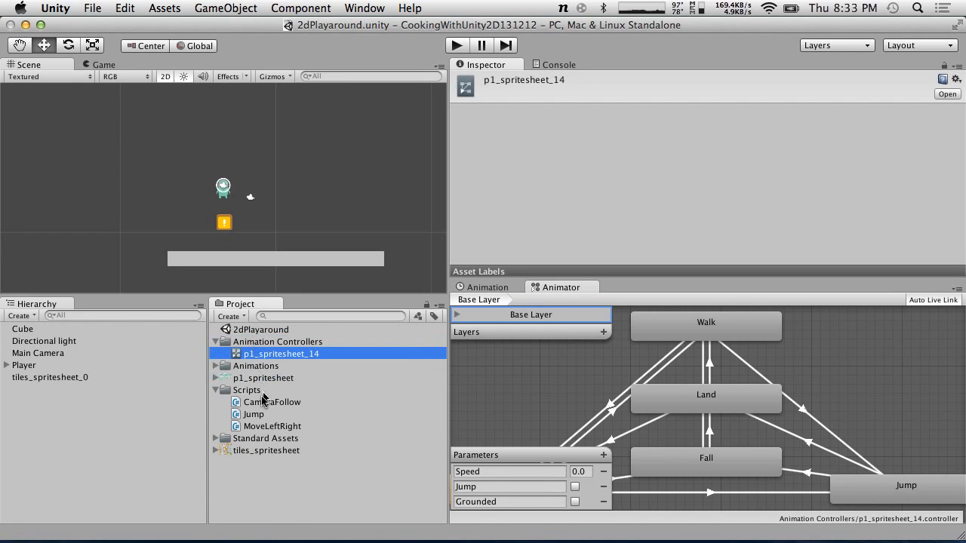
pyautogui.click(216, 342)
pyautogui.click(216, 378)
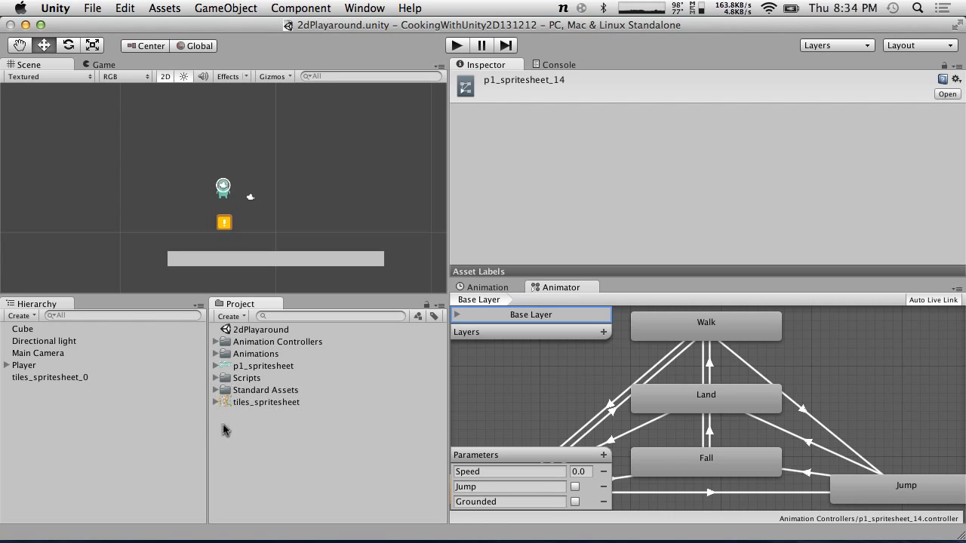
# Create a new folder named Sprites in the Assets and select the p1_spritesheet texture
pyautogui.click(215, 403)
pyautogui.click(215, 402)
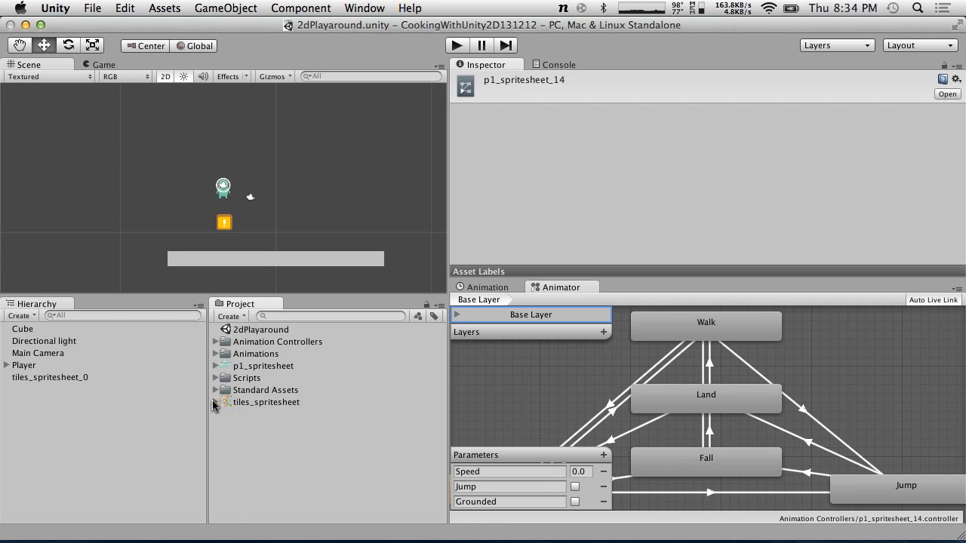
pyautogui.rightClick(252, 439)
pyautogui.moveTo(285, 317)
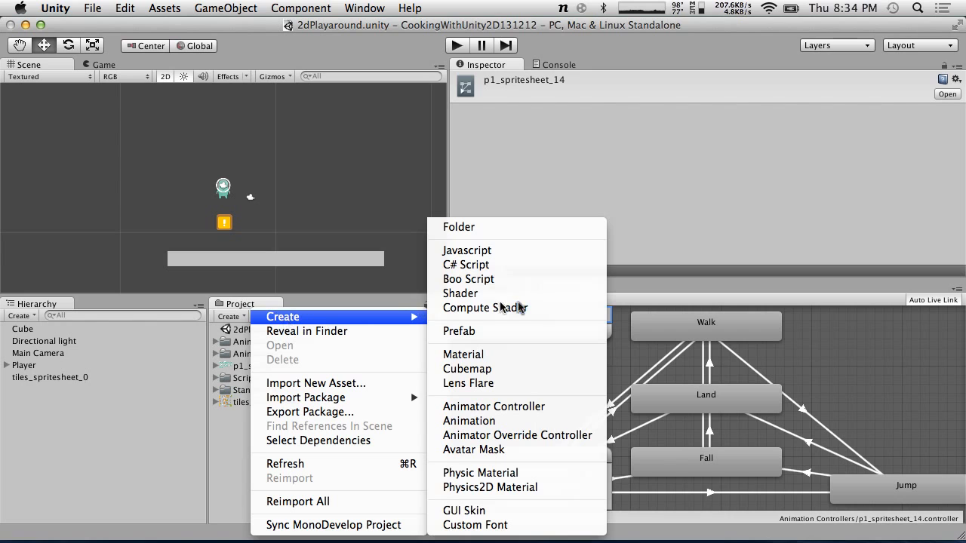
pyautogui.click(502, 228)
pyautogui.write('Sprites')
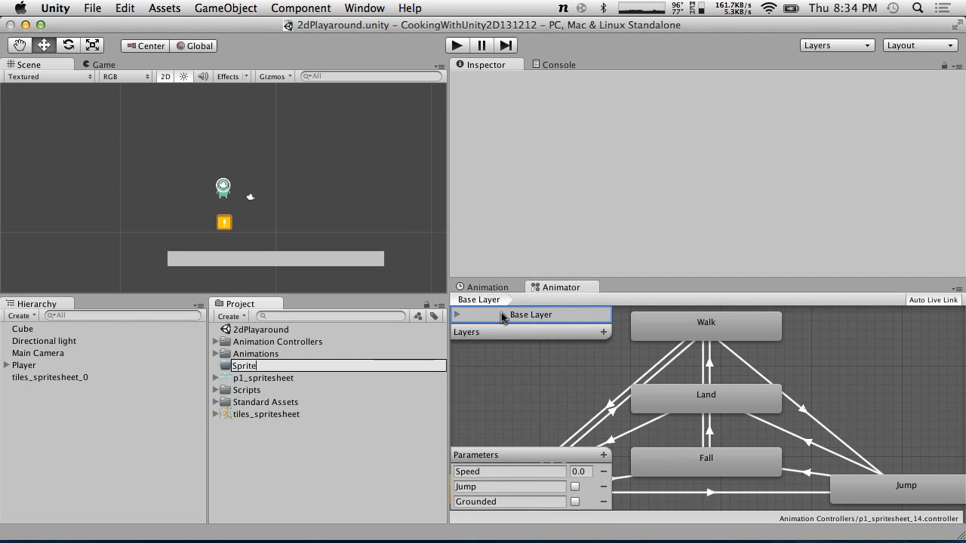
pyautogui.press('Return')
pyautogui.click(258, 369)
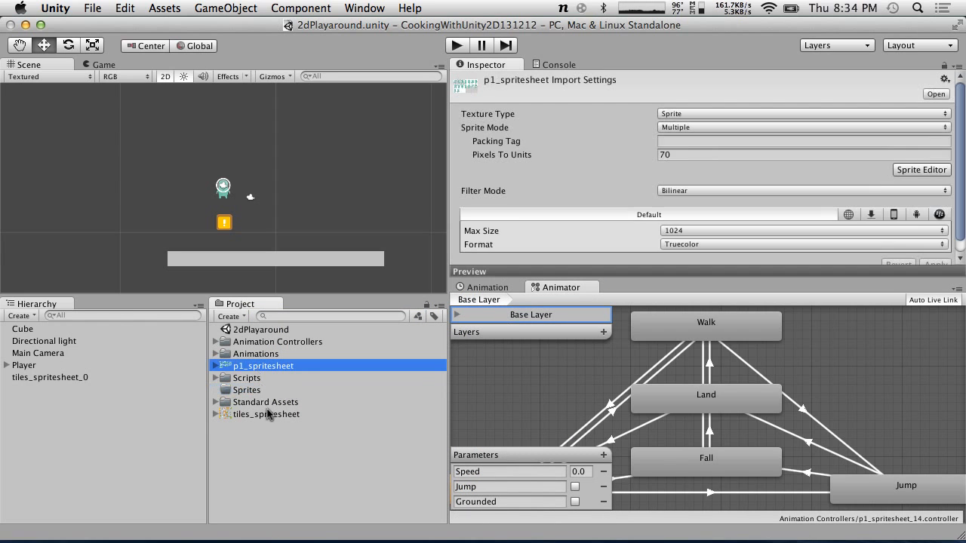
# Move the p1_spritesheet and tiles_spritesheet textures into the Sprites folder
pyautogui.keyDown('super'); pyautogui.click(271, 415); pyautogui.keyUp('super')
pyautogui.moveTo(256, 368); pyautogui.dragTo(243, 387)
pyautogui.click(216, 378)
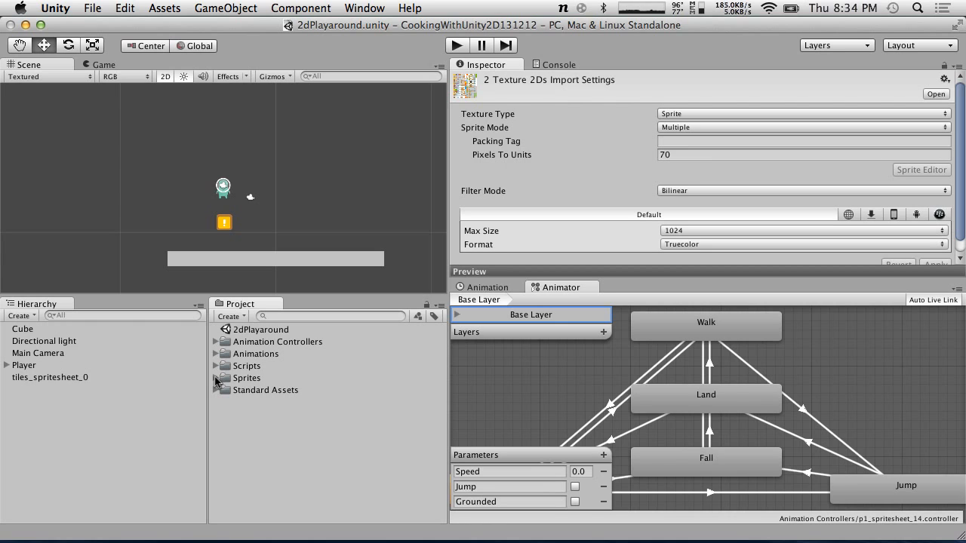
# Switch over to the MonoDevelop desktop to view the Jump.cs script, then return to Unity
pyautogui.click(239, 333)
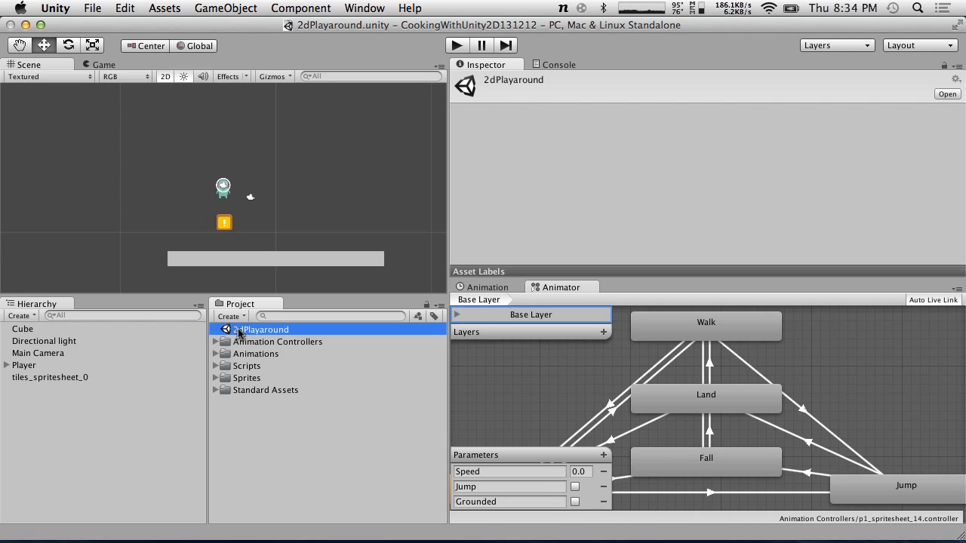
pyautogui.click(235, 355)
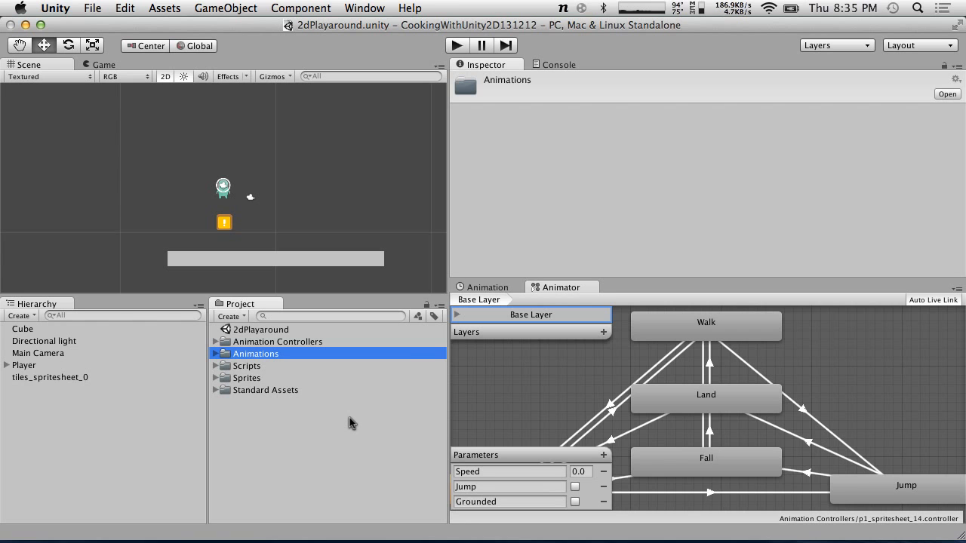
pyautogui.hotkey('ctrl', 'Right')
pyautogui.hotkey('ctrl', 'Right')
pyautogui.hotkey('ctrl', 'Right')
pyautogui.hotkey('ctrl', 'Left')
pyautogui.hotkey('ctrl', 'Left')
pyautogui.hotkey('ctrl', 'Left')
pyautogui.hotkey('ctrl', 'Right')
pyautogui.hotkey('ctrl', 'Right')
pyautogui.hotkey('ctrl', 'Right')
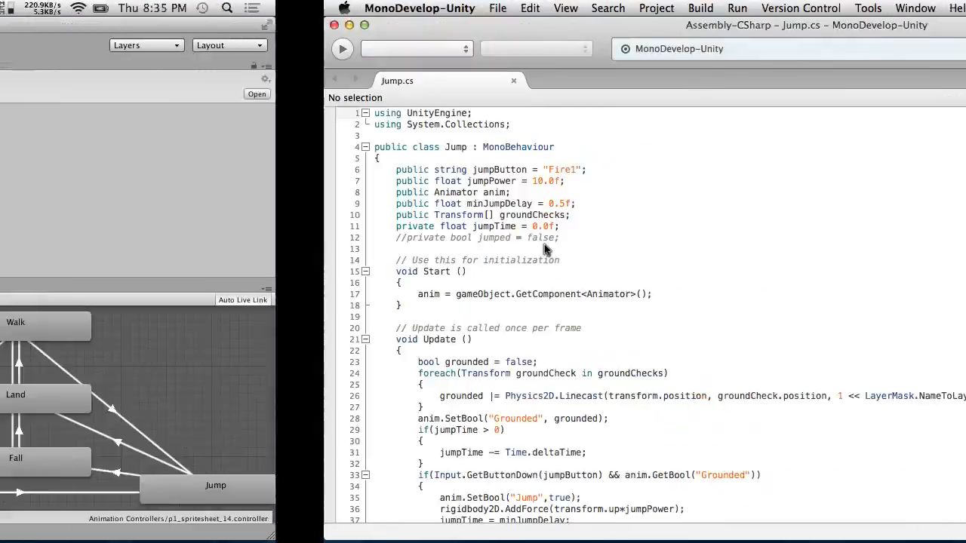
pyautogui.hotkey('ctrl', 'Left')
pyautogui.hotkey('ctrl', 'Left')
pyautogui.hotkey('ctrl', 'Left')
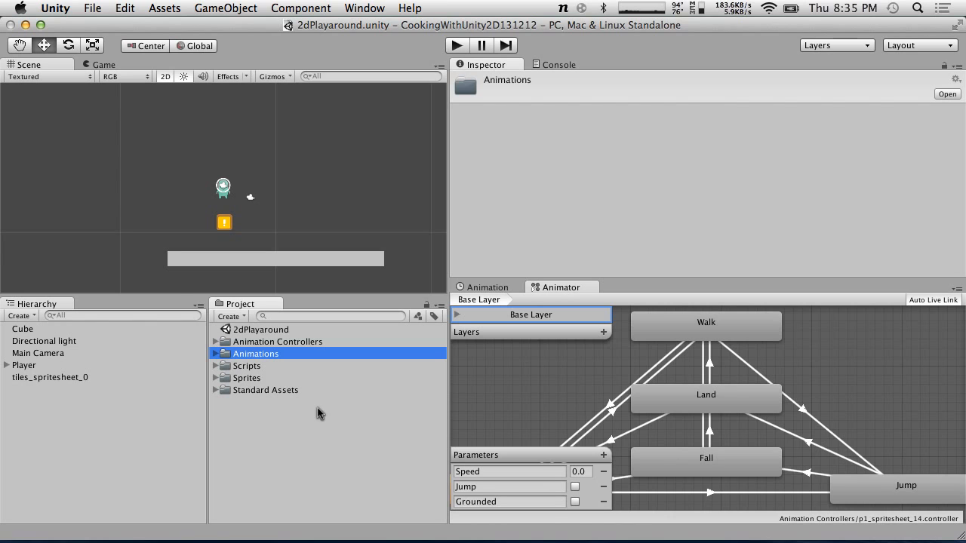
# Duplicate the ground Cube platform and drag the copy to the right, to X about 13.93
pyautogui.click(315, 258)
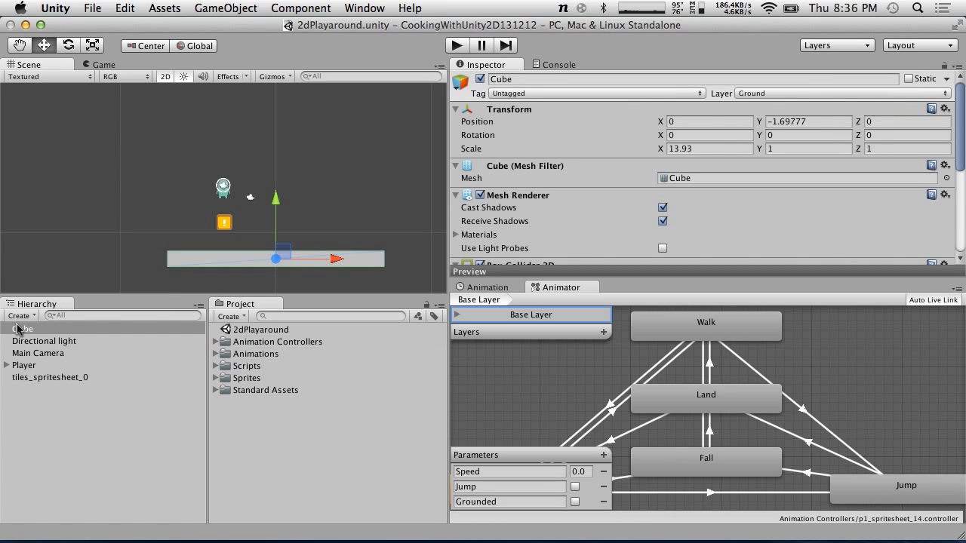
pyautogui.press('super+d')
pyautogui.click(23, 352)
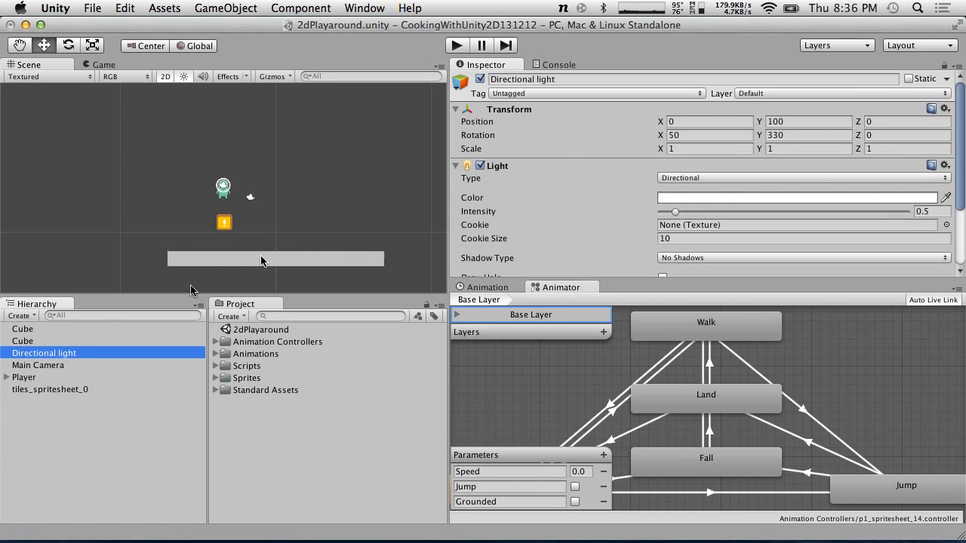
pyautogui.click(29, 341)
pyautogui.moveTo(334, 259); pyautogui.dragTo(554, 250)
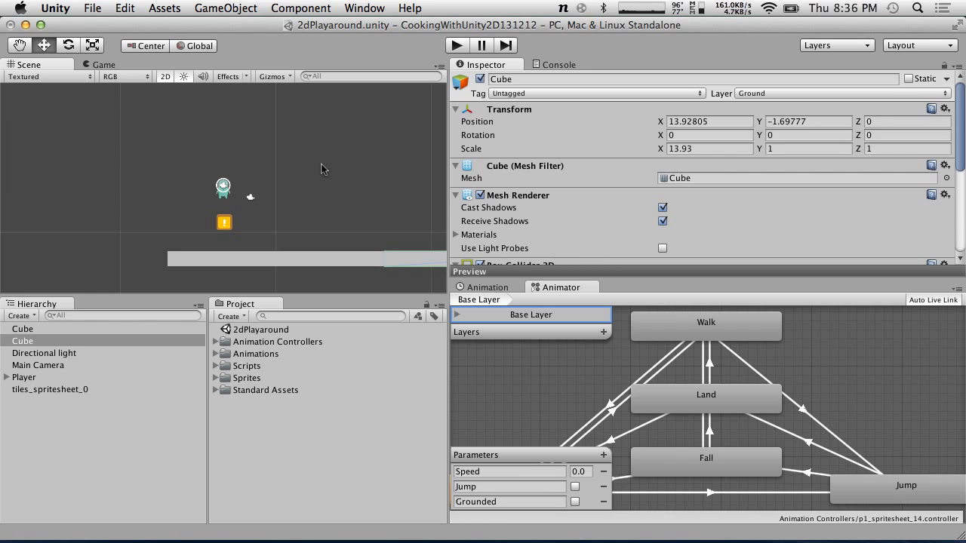
# Create a new Animation asset in the Assets folder
pyautogui.scroll(-3, 320, 168)
pyautogui.moveTo(276, 182); pyautogui.dragTo(156, 169, button='middle')
pyautogui.scroll(3, 154, 169)
pyautogui.scroll(2, 152, 171)
pyautogui.scroll(-2, 153, 169)
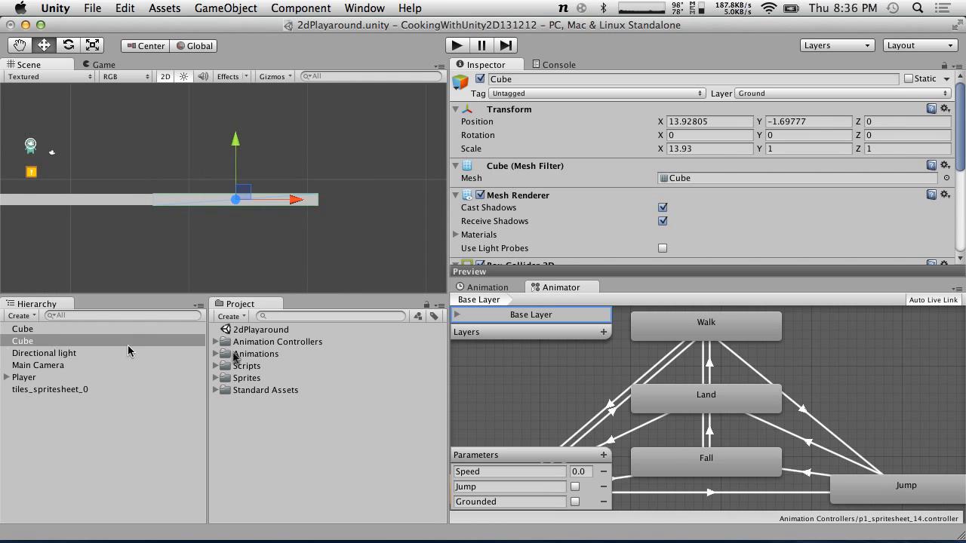
pyautogui.click(229, 317)
pyautogui.moveTo(269, 528)
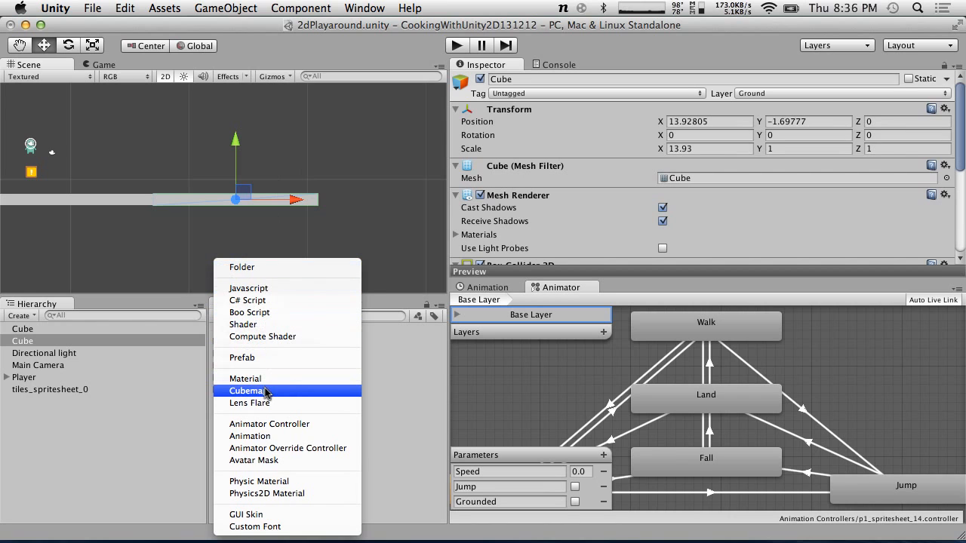
pyautogui.click(267, 437)
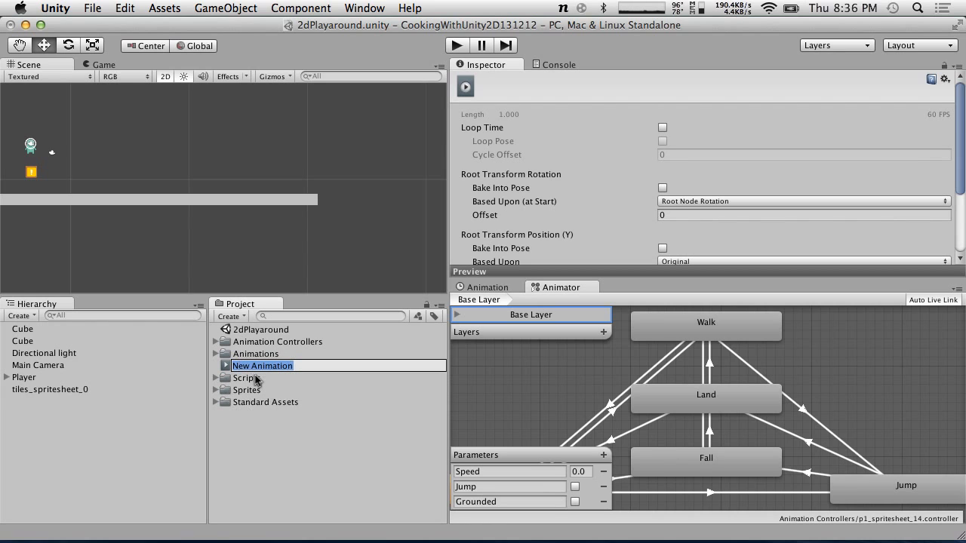
pyautogui.click(243, 388)
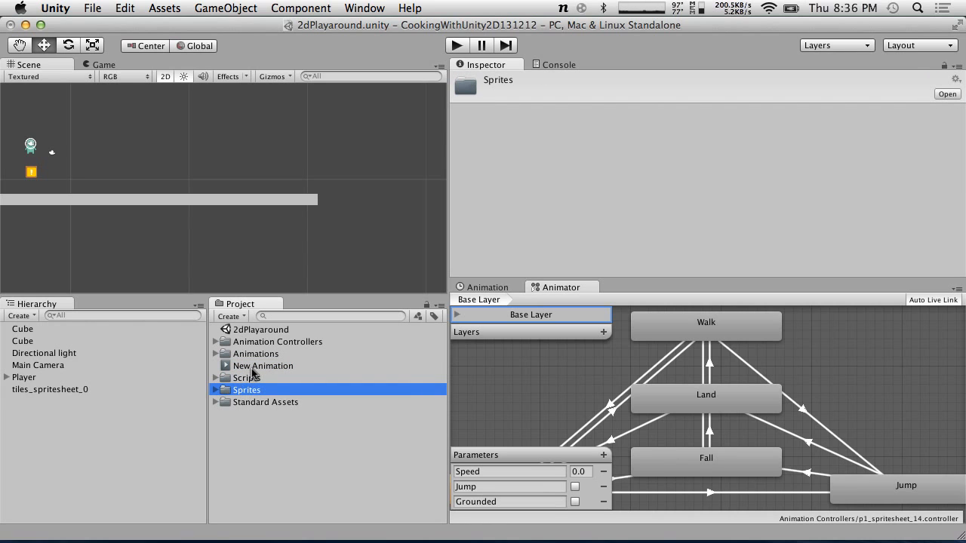
pyautogui.click(252, 368)
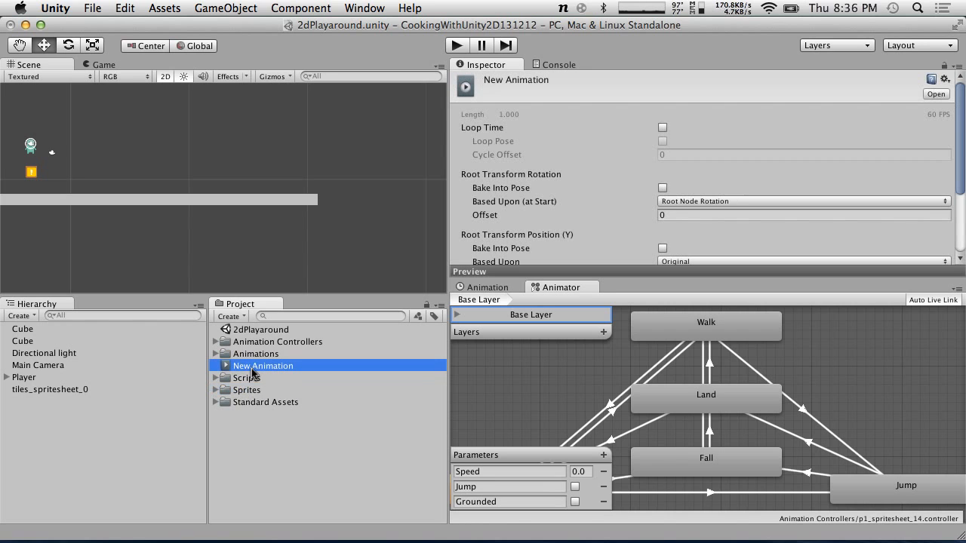
pyautogui.click(113, 377)
pyautogui.click(264, 366)
pyautogui.click(236, 369)
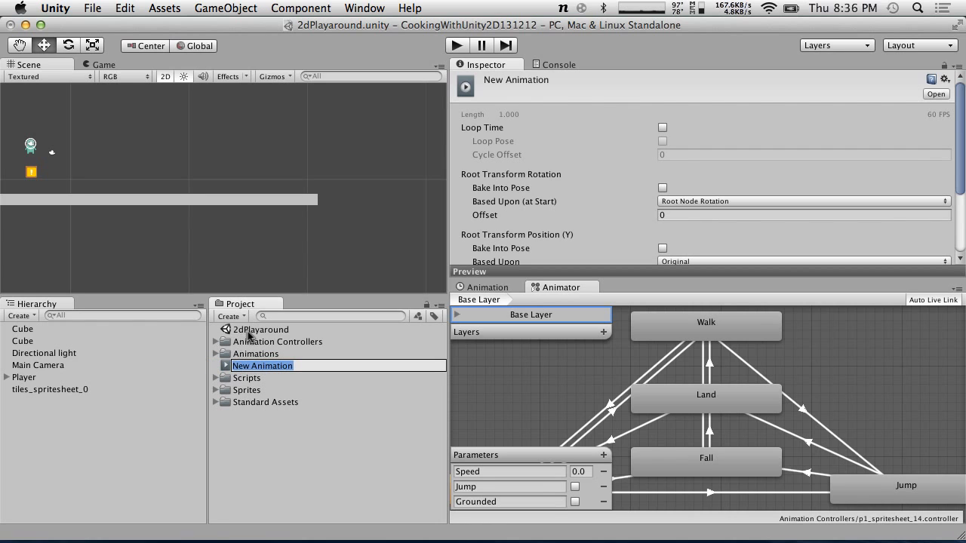
# Delete the New Animation asset from the Assets
pyautogui.click(241, 333)
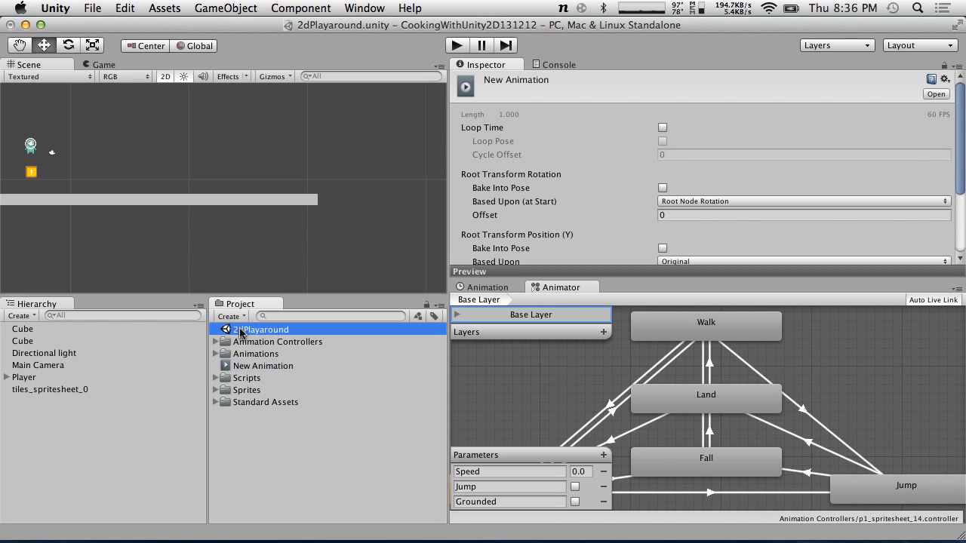
pyautogui.moveTo(241, 333)
pyautogui.mouseDown()
pyautogui.moveTo(243, 357)
pyautogui.moveTo(249, 329)
pyautogui.mouseUp()
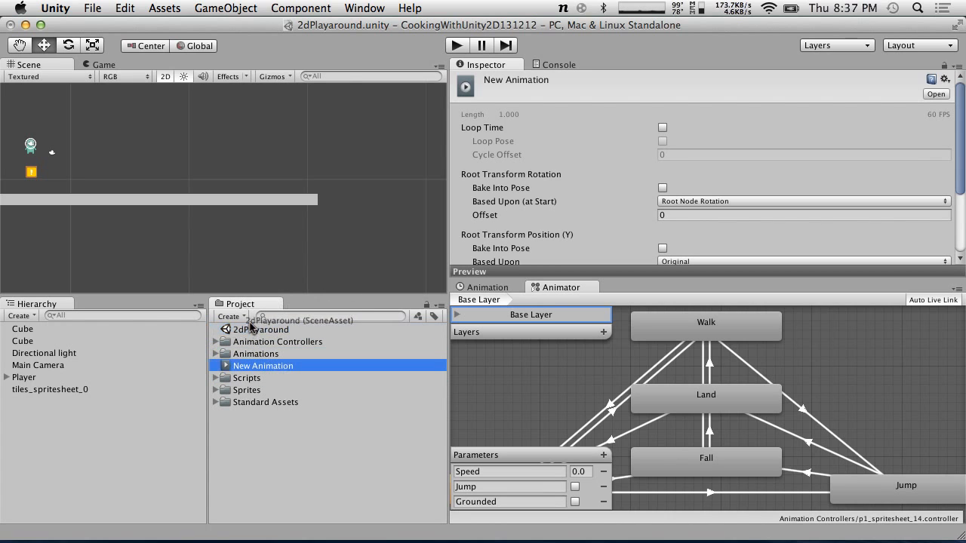
pyautogui.click(216, 354)
pyautogui.moveTo(253, 390)
pyautogui.mouseDown()
pyautogui.moveTo(251, 343)
pyautogui.moveTo(259, 378)
pyautogui.mouseUp()
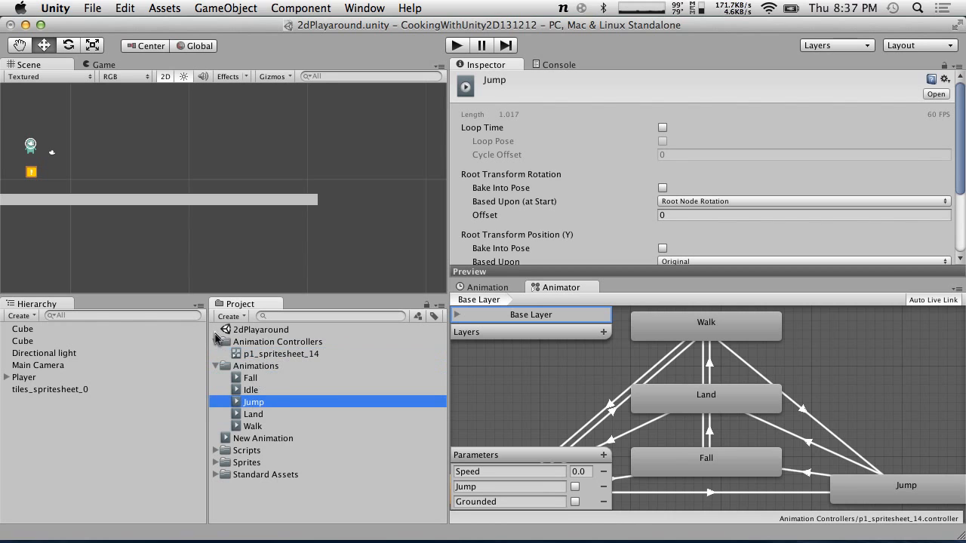
pyautogui.click(216, 341)
pyautogui.click(217, 353)
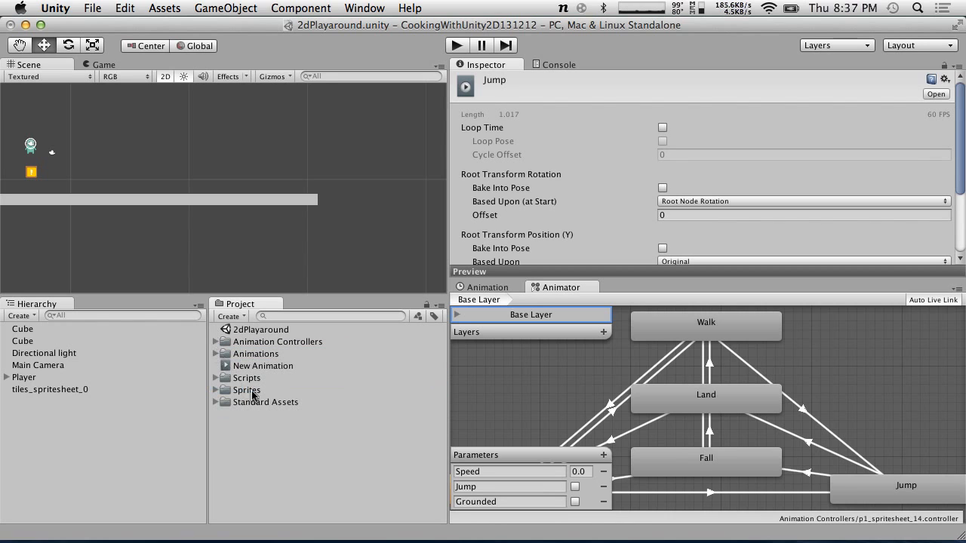
pyautogui.click(244, 368)
pyautogui.rightClick(256, 371)
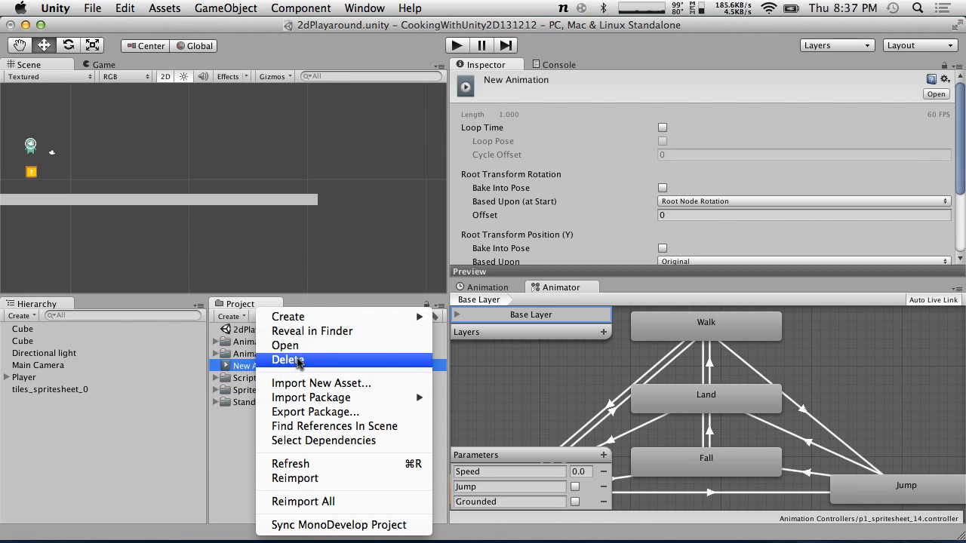
pyautogui.click(287, 360)
pyautogui.click(588, 213)
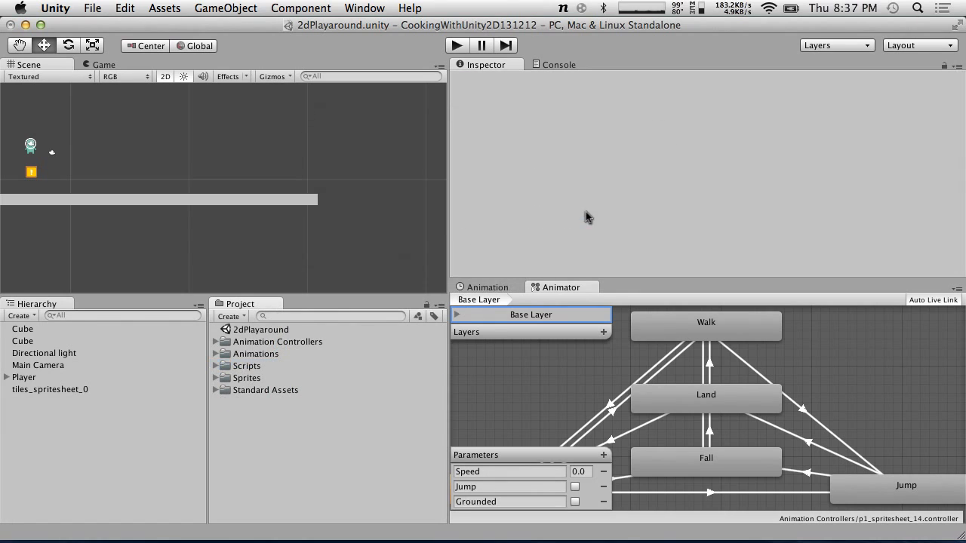
# Select the duplicated Cube and create a new animation for it named MovingPlatform1 in the Animation window
pyautogui.click(33, 341)
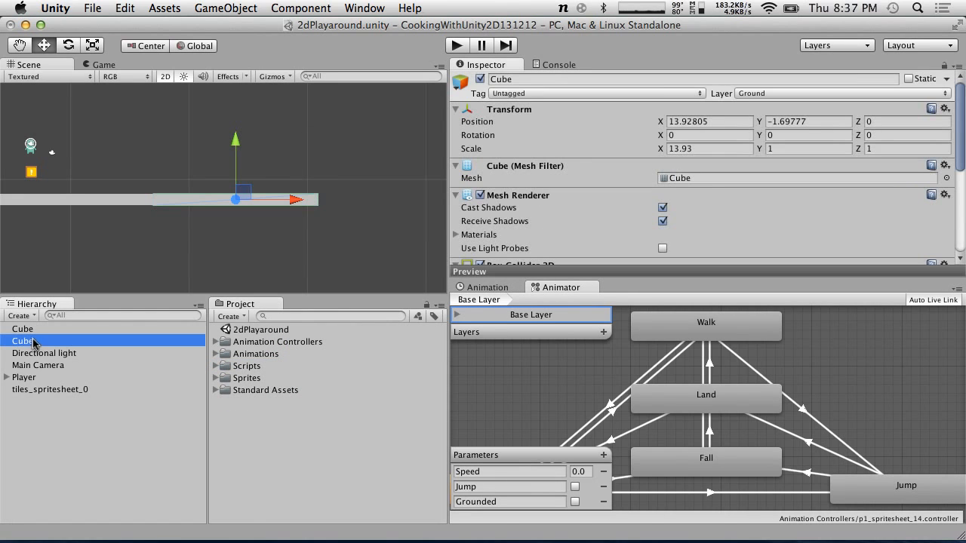
pyautogui.click(489, 288)
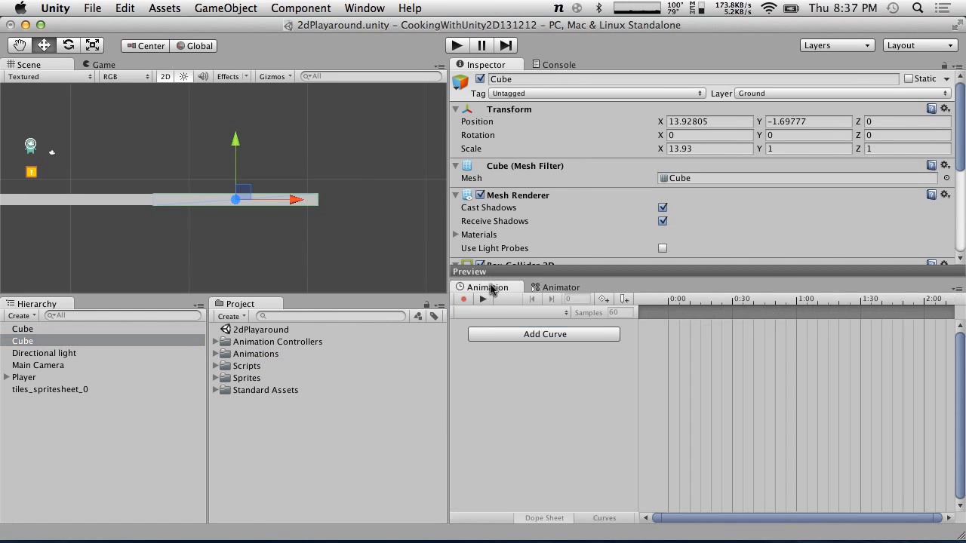
pyautogui.click(375, 6)
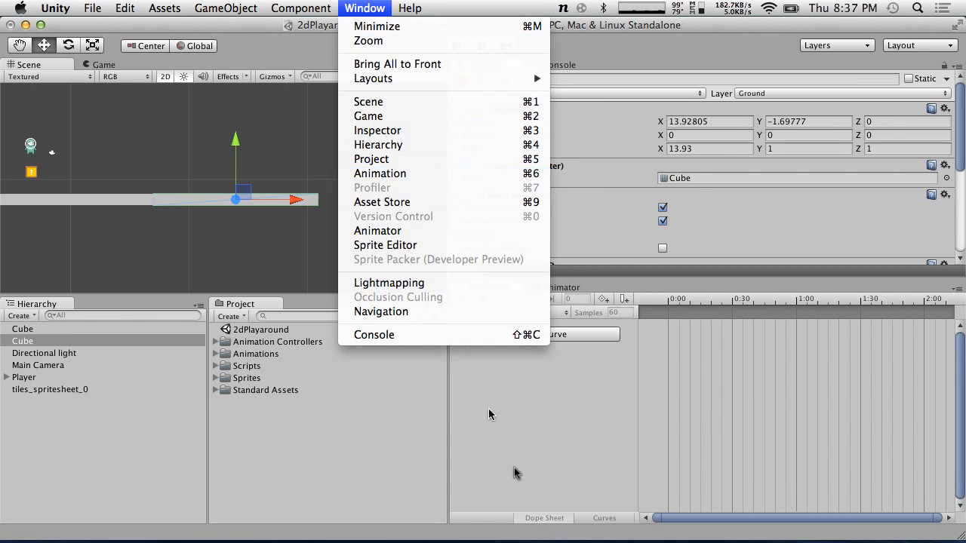
pyautogui.click(324, 183)
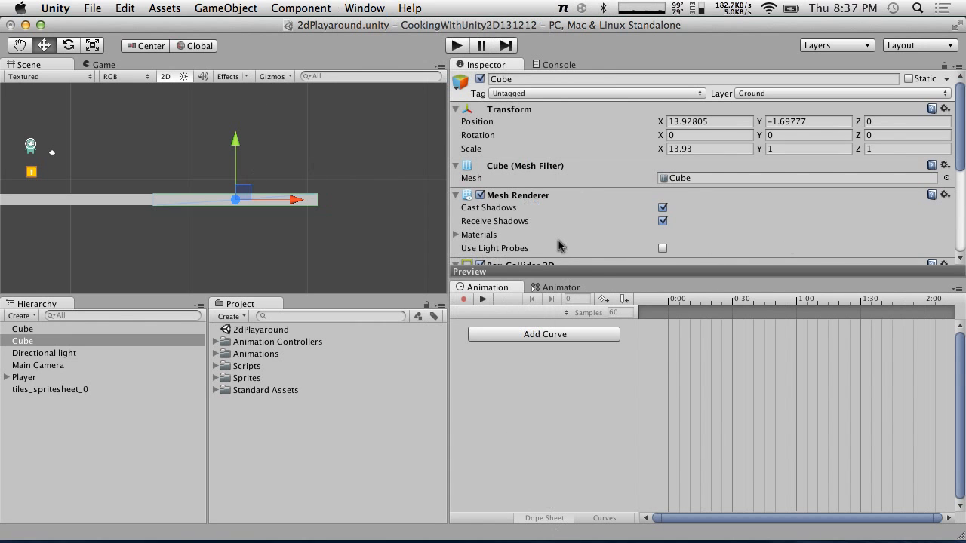
pyautogui.click(53, 344)
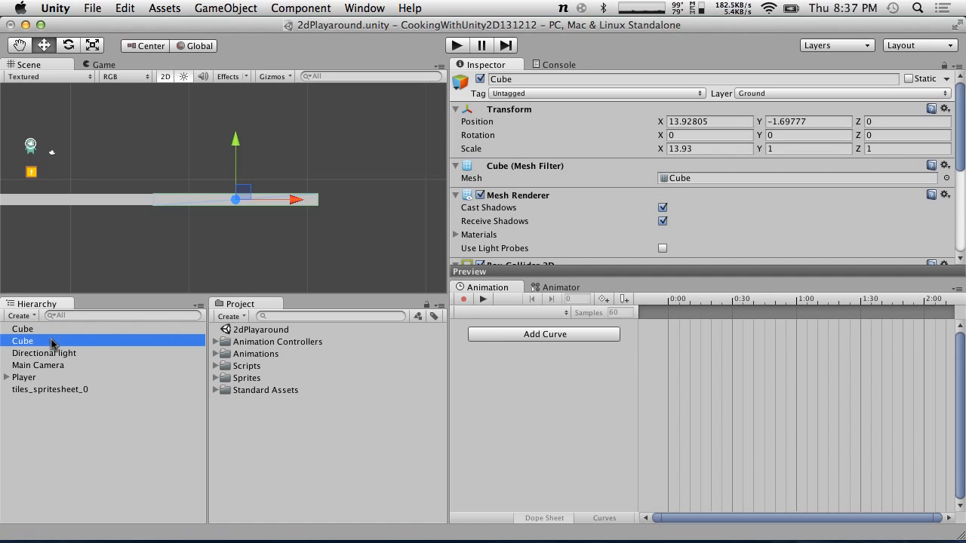
pyautogui.click(465, 300)
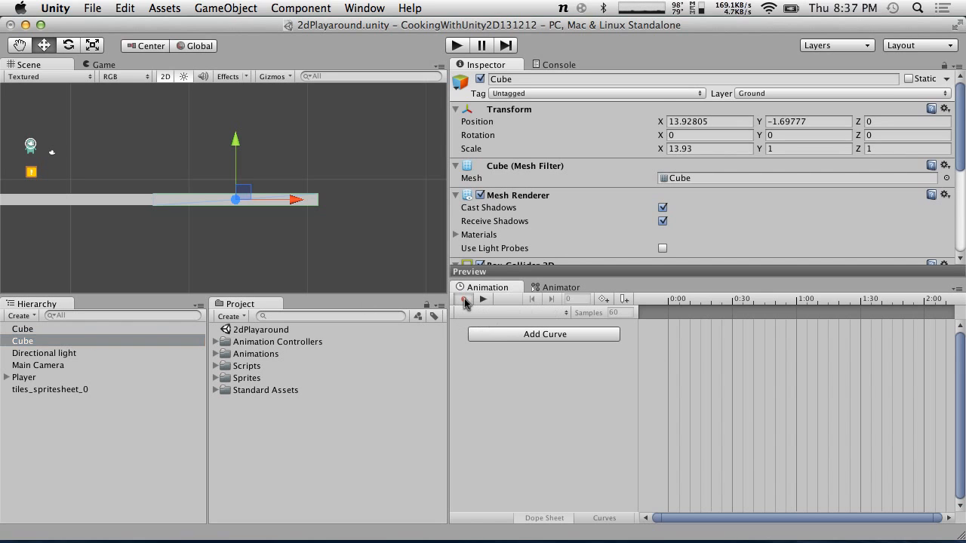
pyautogui.click(464, 300)
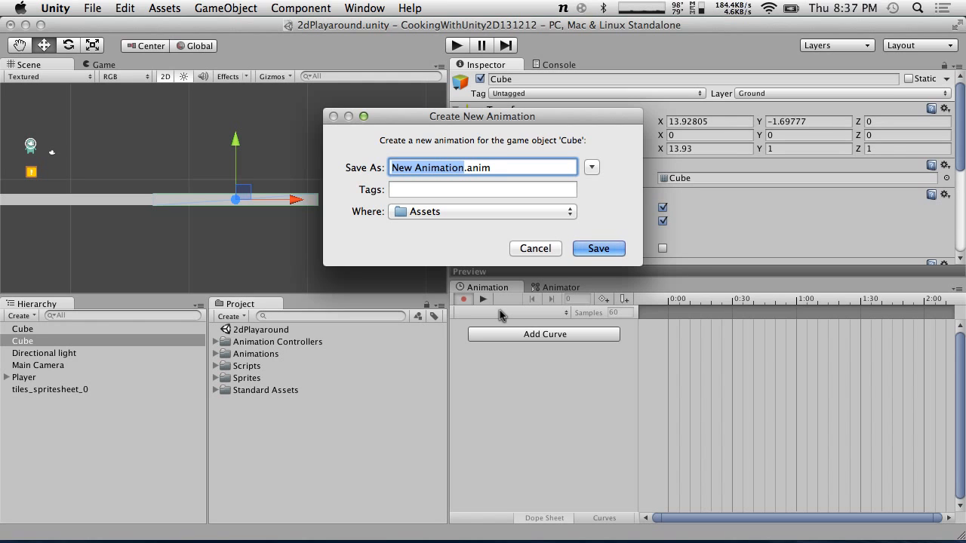
pyautogui.write('MovingPlatform1')
pyautogui.press('Return')
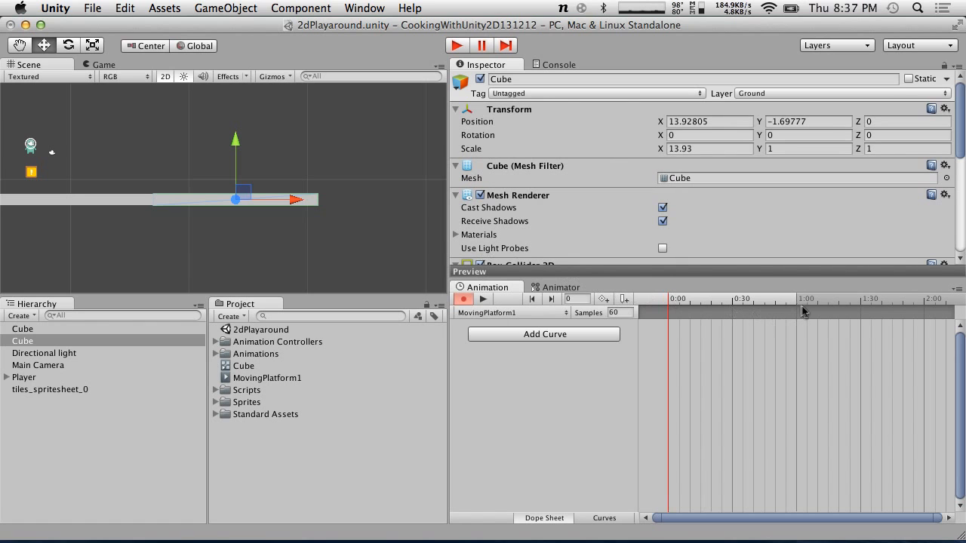
# Add a Transform Position curve for the duplicated Cube to the MovingPlatform1 animation
pyautogui.scroll(-8, 814, 299)
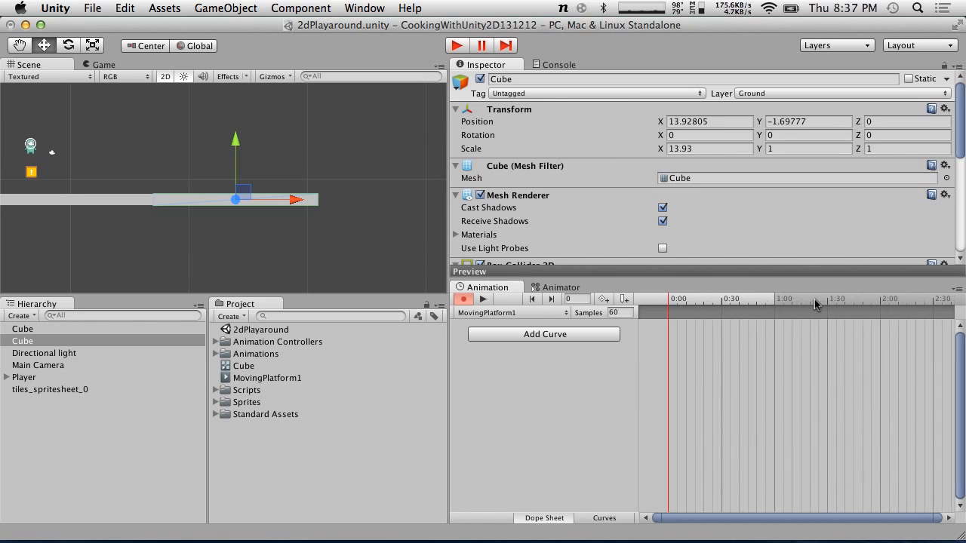
pyautogui.scroll(-5, 814, 299)
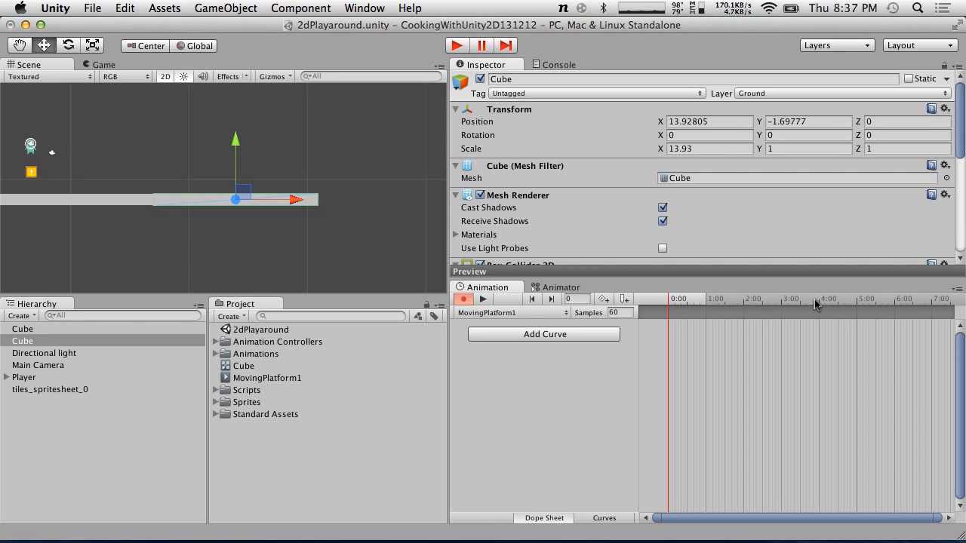
pyautogui.scroll(-1, 814, 299)
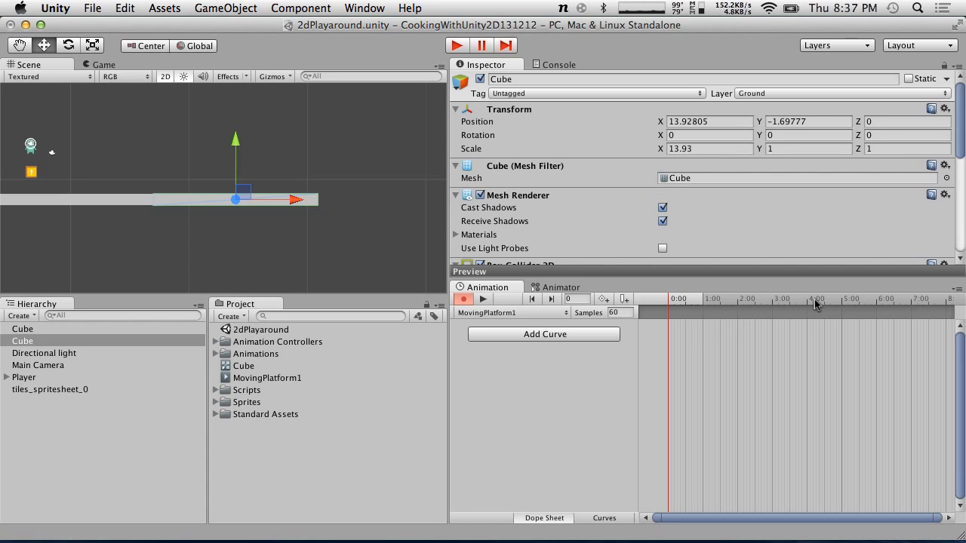
pyautogui.scroll(-3, 716, 302)
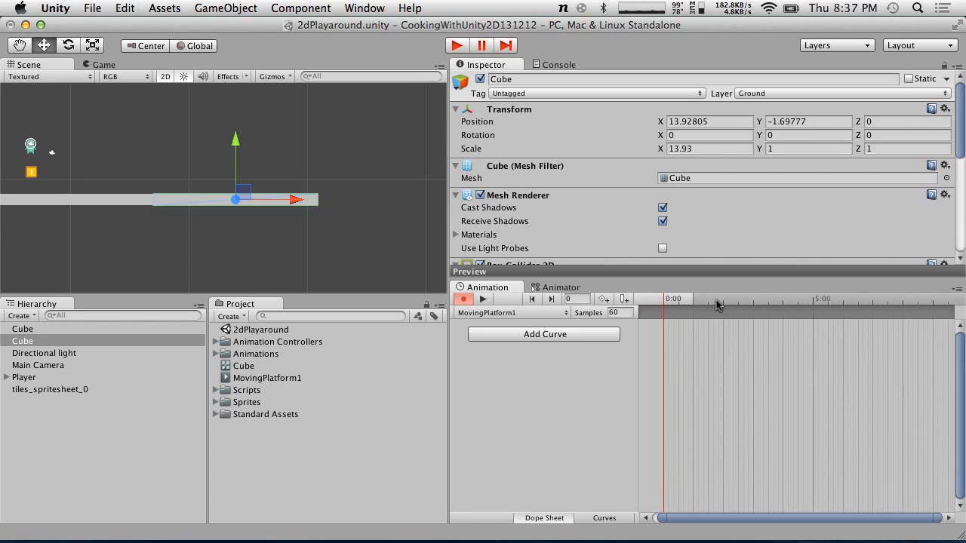
pyautogui.click(797, 302)
pyautogui.scroll(2, 757, 306)
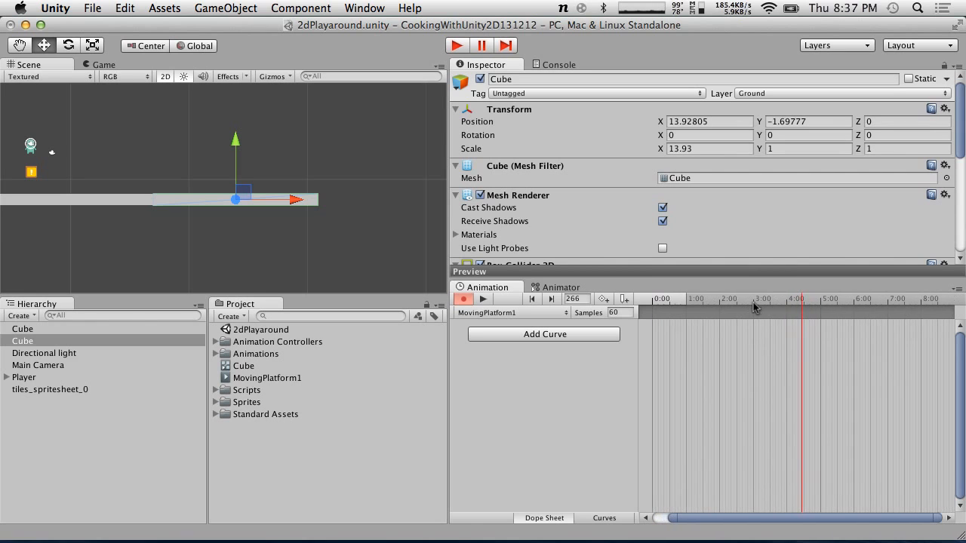
pyautogui.click(786, 303)
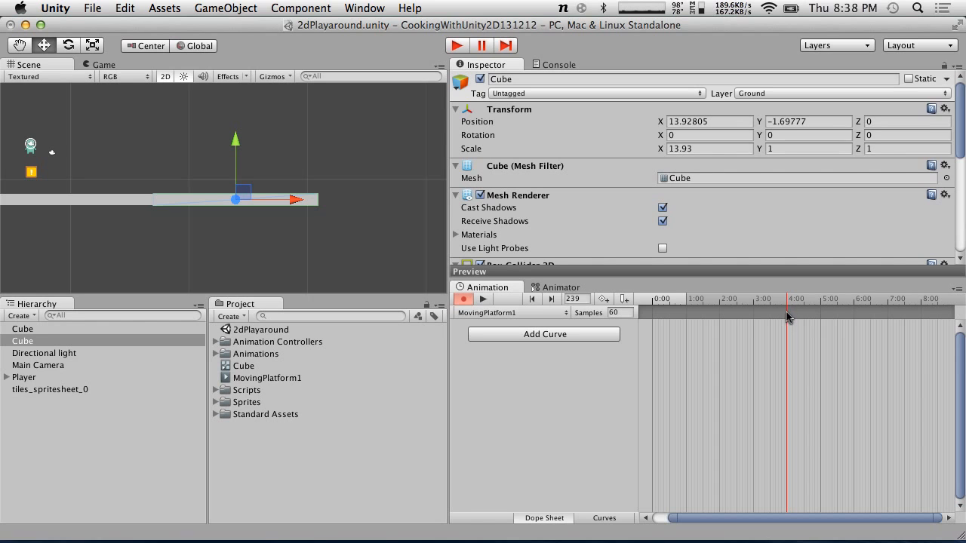
pyautogui.click(519, 341)
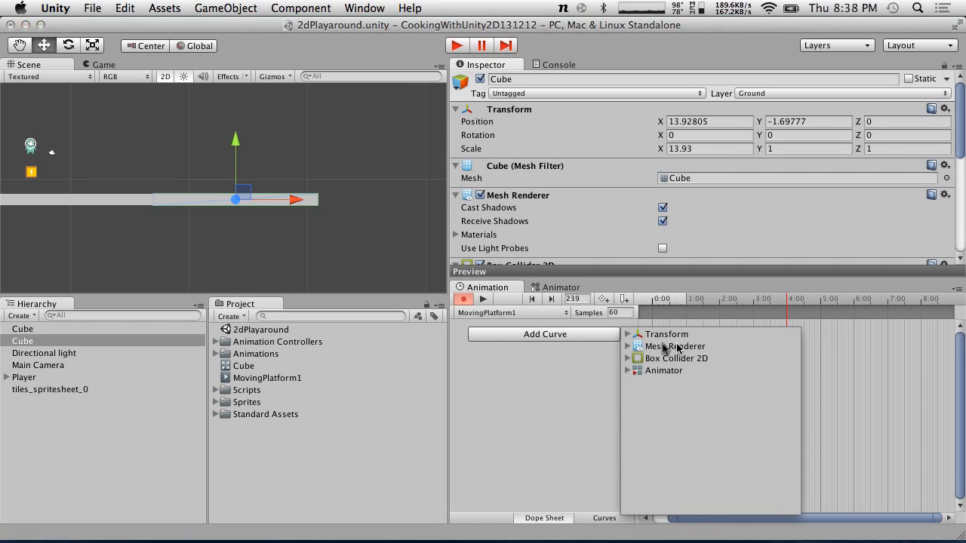
pyautogui.click(627, 334)
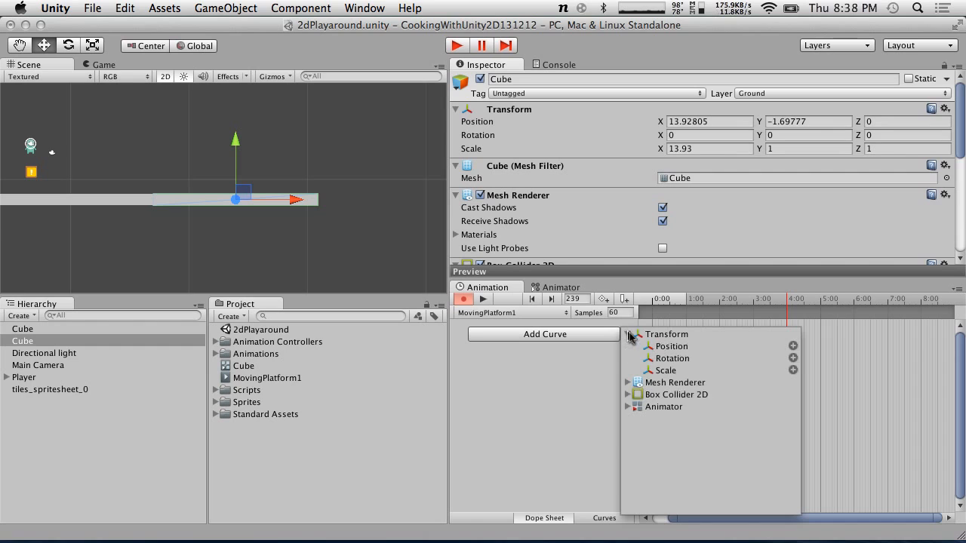
pyautogui.click(793, 347)
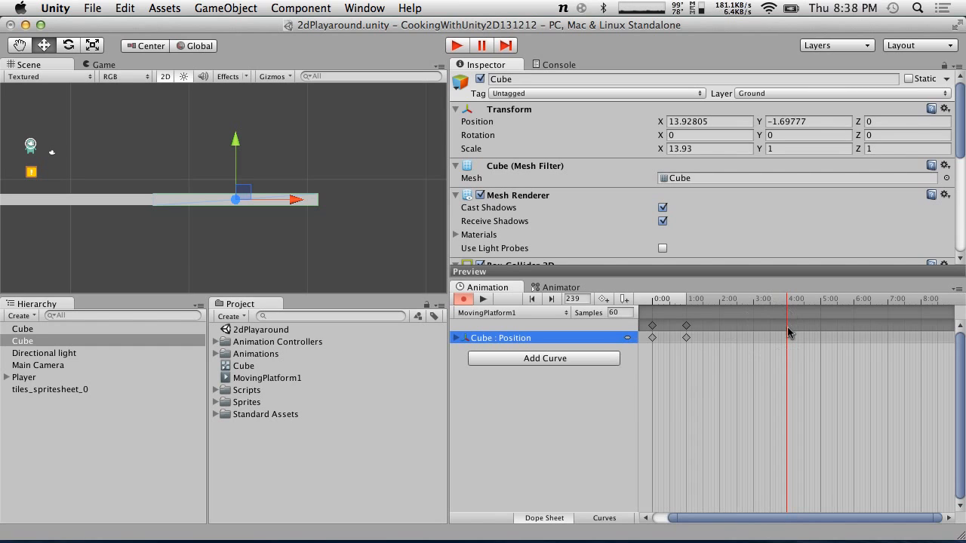
# Move the second position keyframe to 4:00 and drag the platform right to X about 29.09 there
pyautogui.click(687, 327)
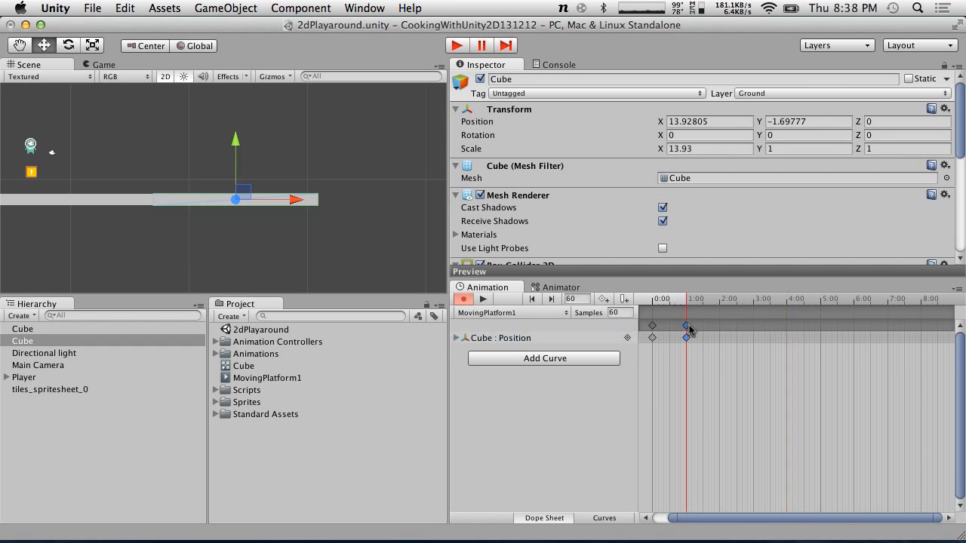
pyautogui.moveTo(689, 328); pyautogui.dragTo(787, 327)
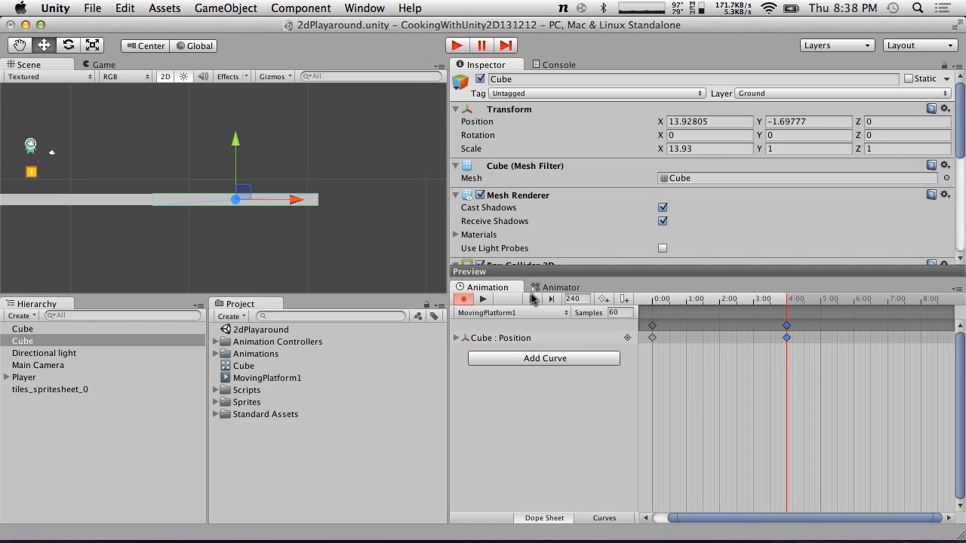
pyautogui.moveTo(295, 194); pyautogui.dragTo(487, 203)
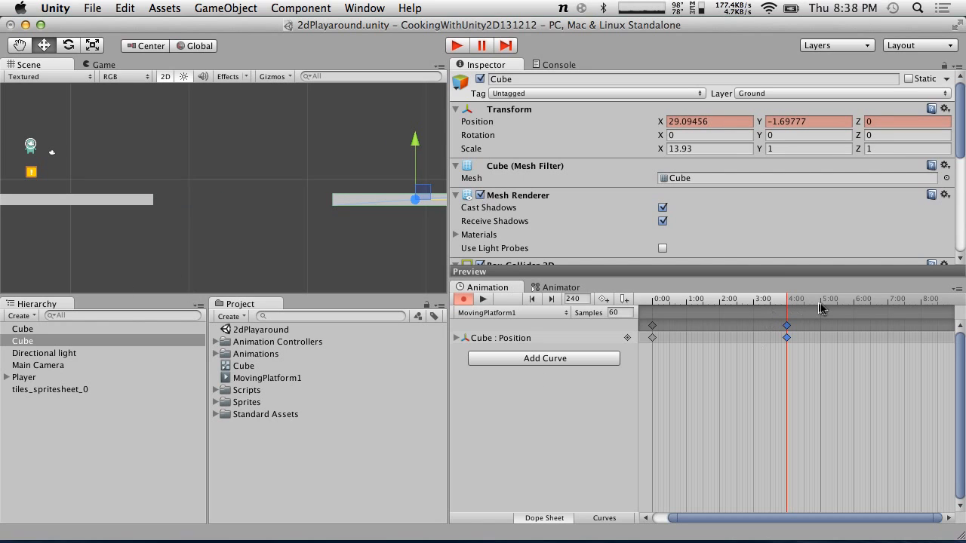
# Add a keyframe at 8:00 and drag the platform back left to X about 13.99
pyautogui.moveTo(828, 303); pyautogui.dragTo(921, 303)
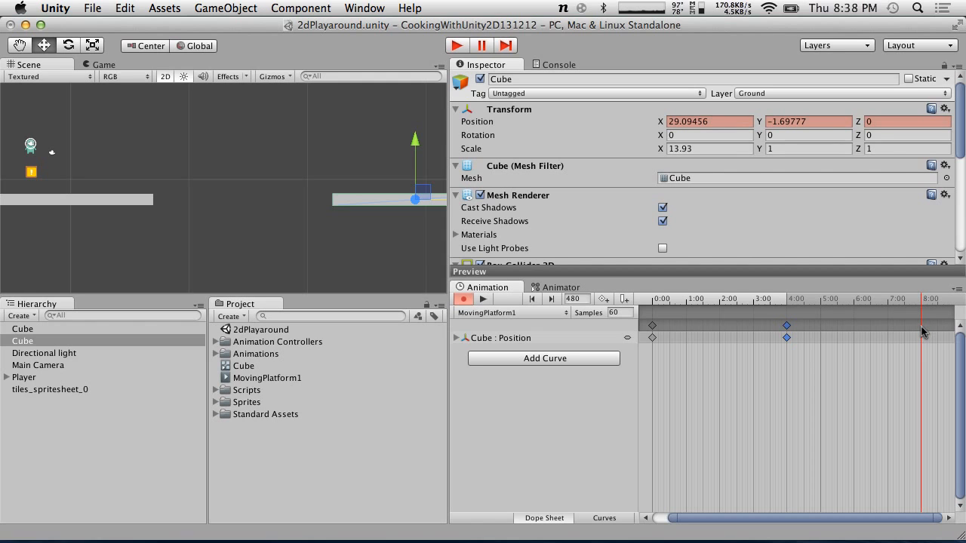
pyautogui.doubleClick(923, 333)
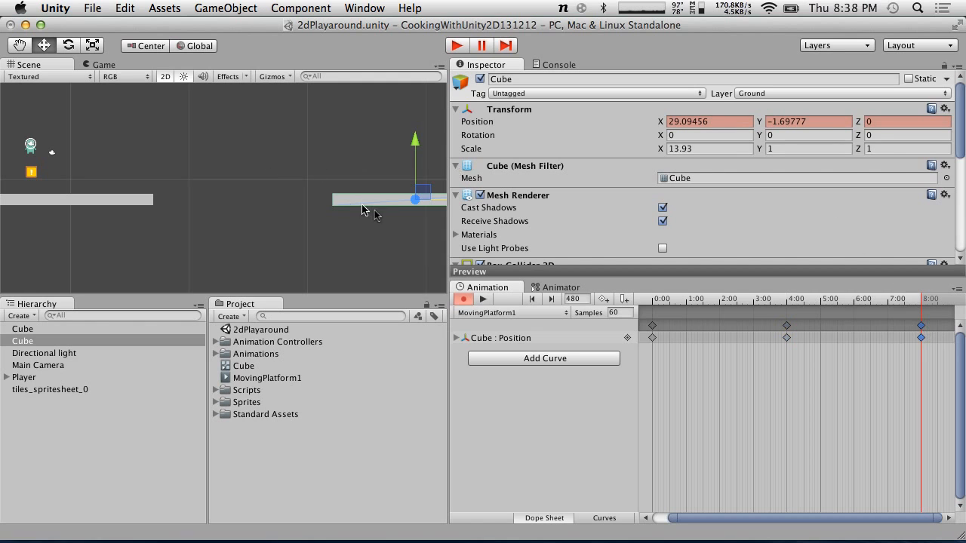
pyautogui.moveTo(434, 202); pyautogui.dragTo(247, 172)
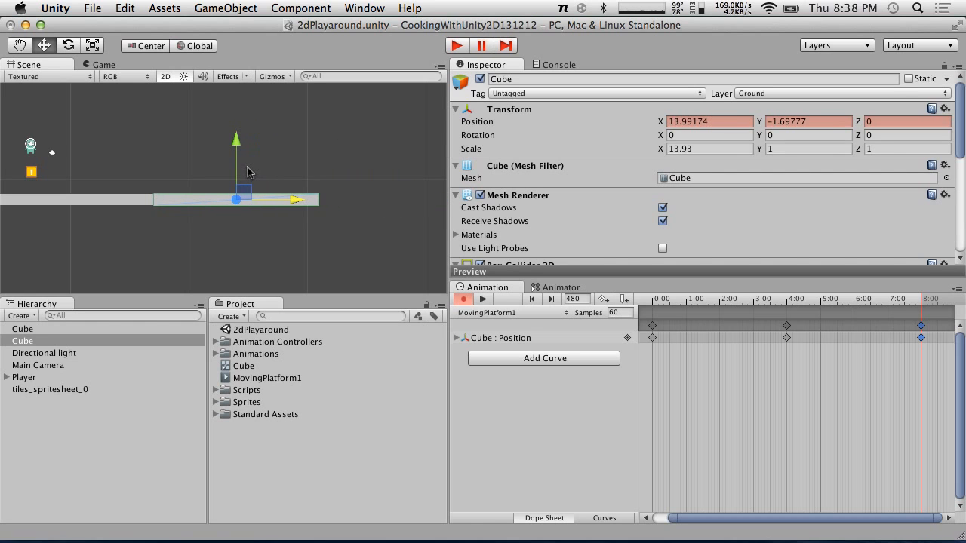
# Display the Position.x curve in the Curves view, framed to fit
pyautogui.click(603, 518)
pyautogui.scroll(-5, 842, 414)
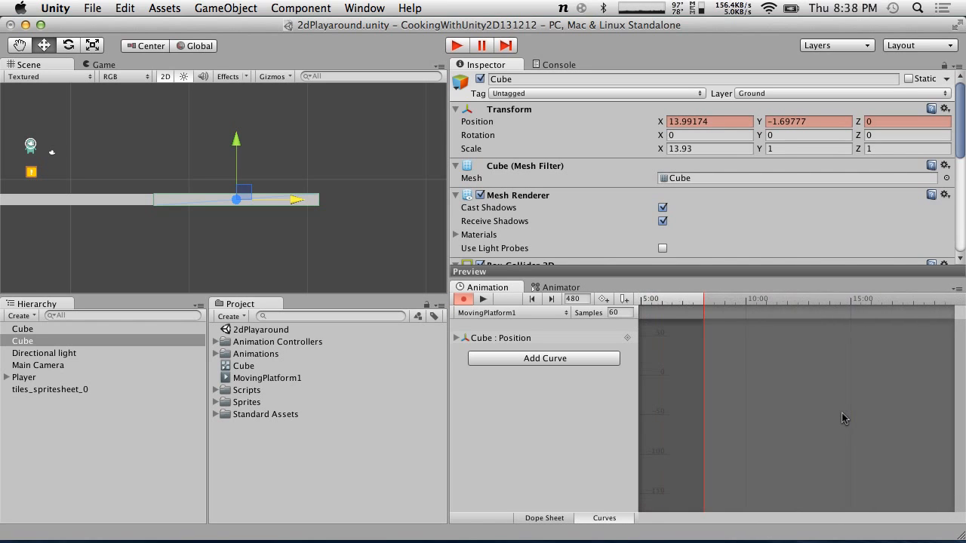
pyautogui.click(456, 338)
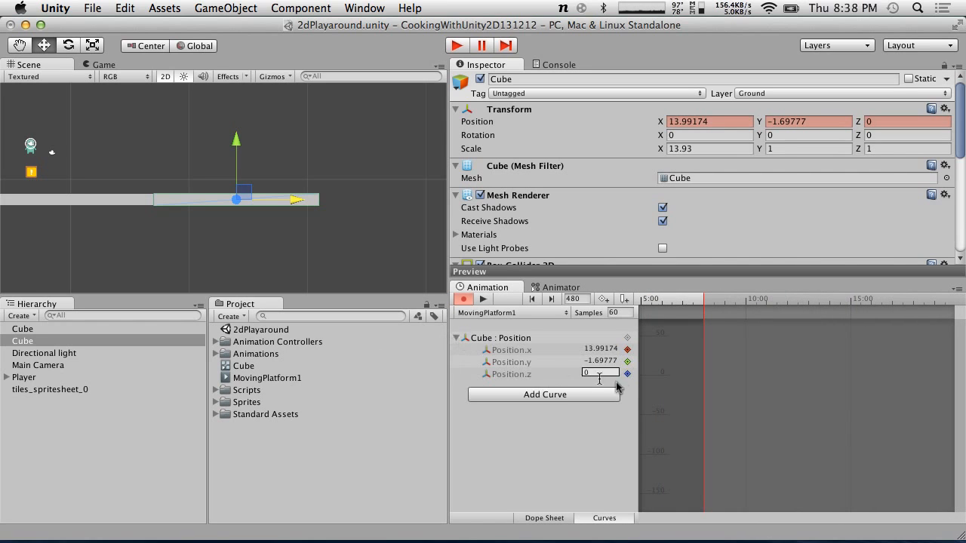
pyautogui.click(533, 351)
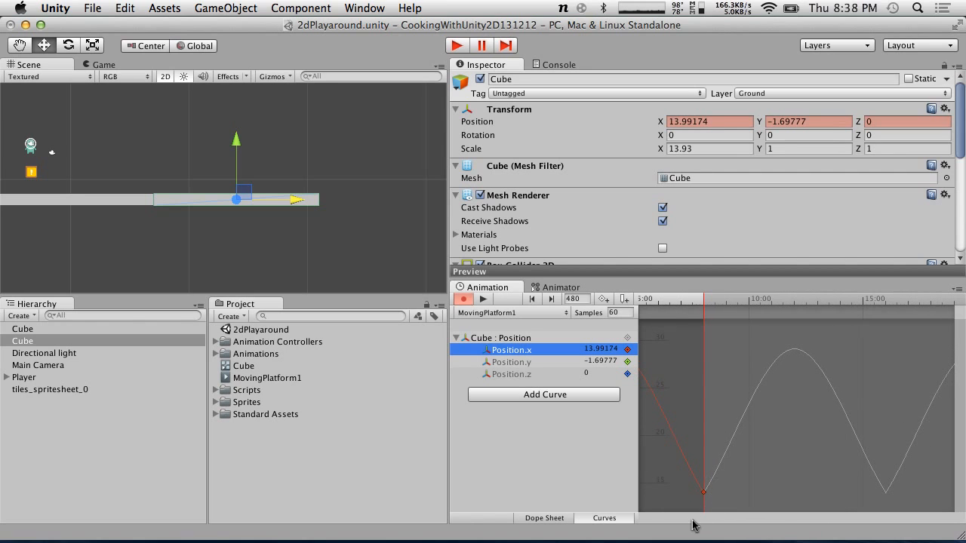
pyautogui.press('f')
# Turn off animation recording mode
pyautogui.rightClick(485, 289)
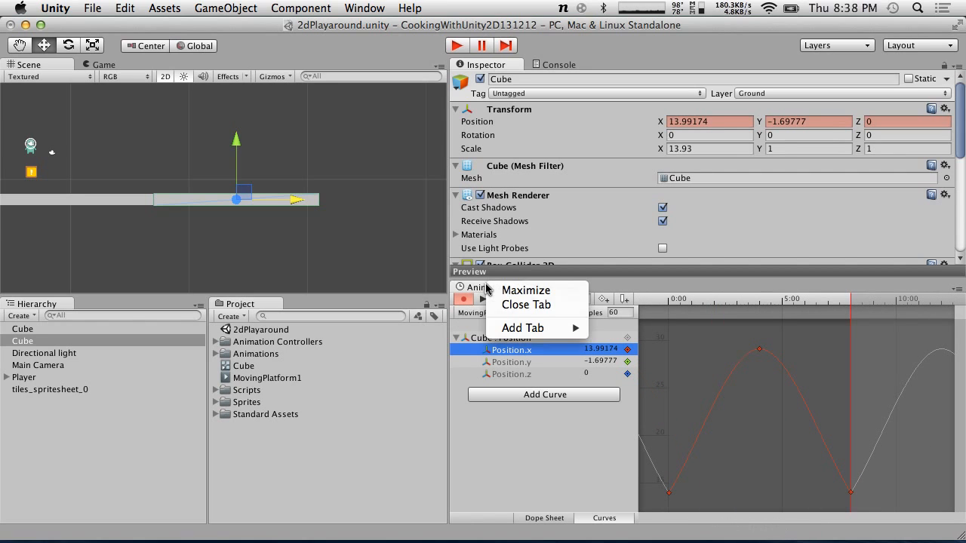
pyautogui.click(463, 299)
pyautogui.click(462, 299)
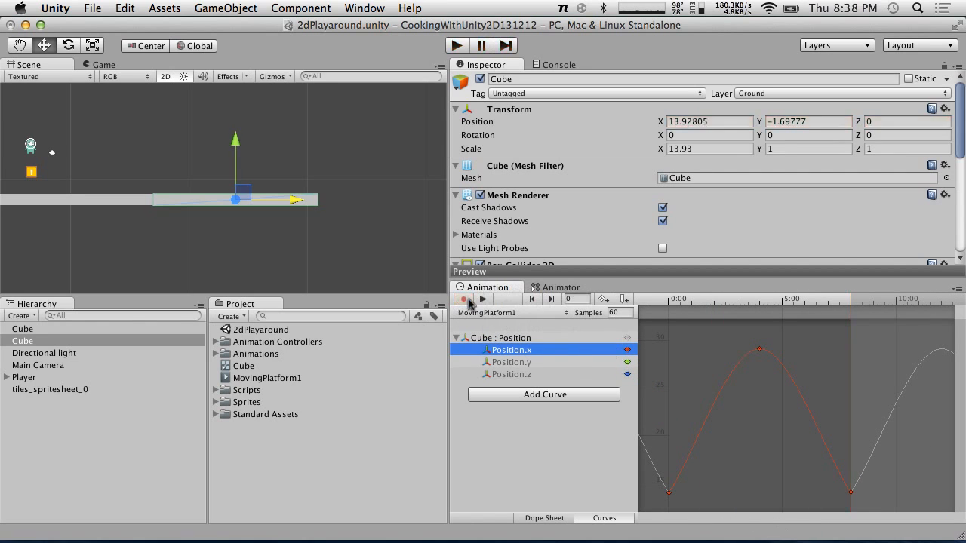
# Close the Animation tab, then reopen the Animation window and dock it back in the lower panel
pyautogui.rightClick(494, 289)
pyautogui.click(531, 304)
pyautogui.click(363, 7)
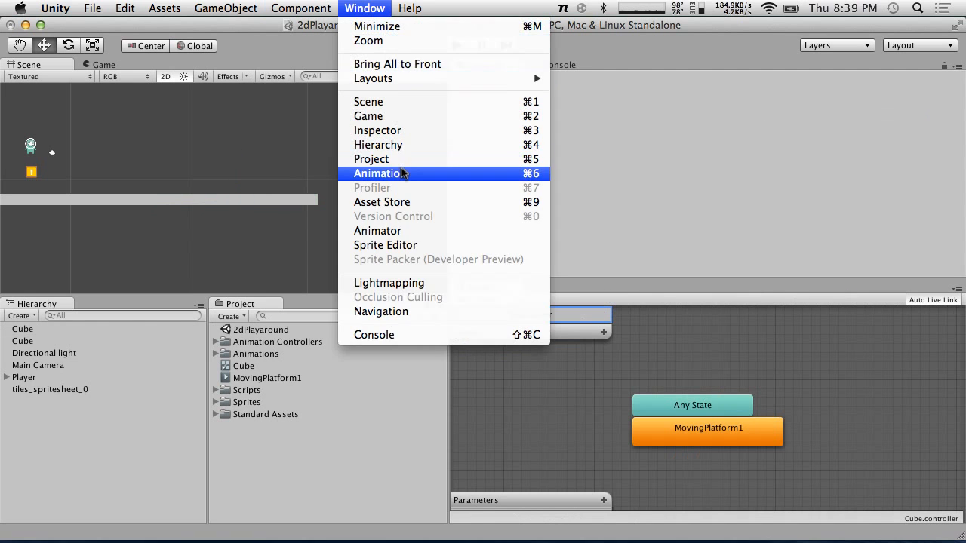
pyautogui.click(381, 174)
pyautogui.moveTo(53, 60); pyautogui.dragTo(878, 287)
pyautogui.moveTo(576, 289); pyautogui.dragTo(471, 283)
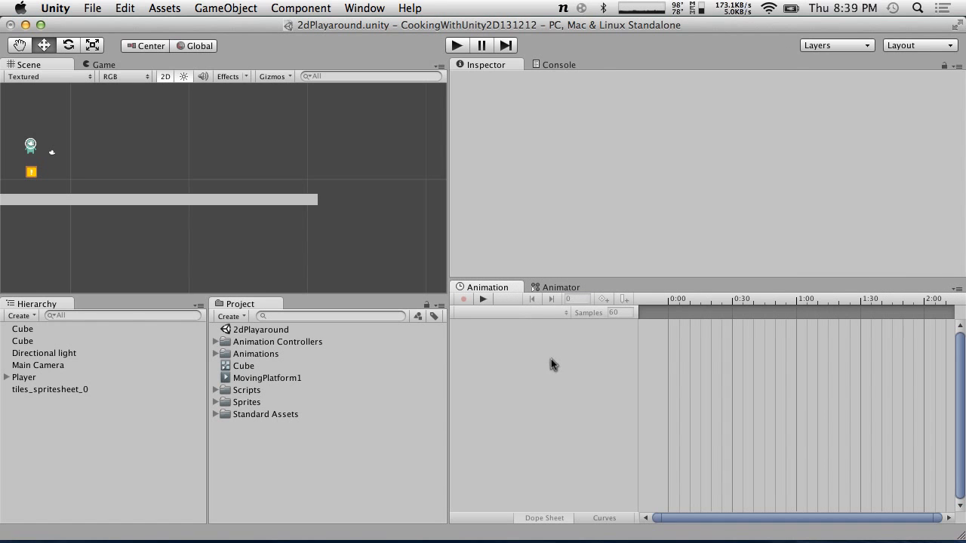
# Select the duplicated Cube and display its Position.x curve in the Curves view
pyautogui.click(40, 342)
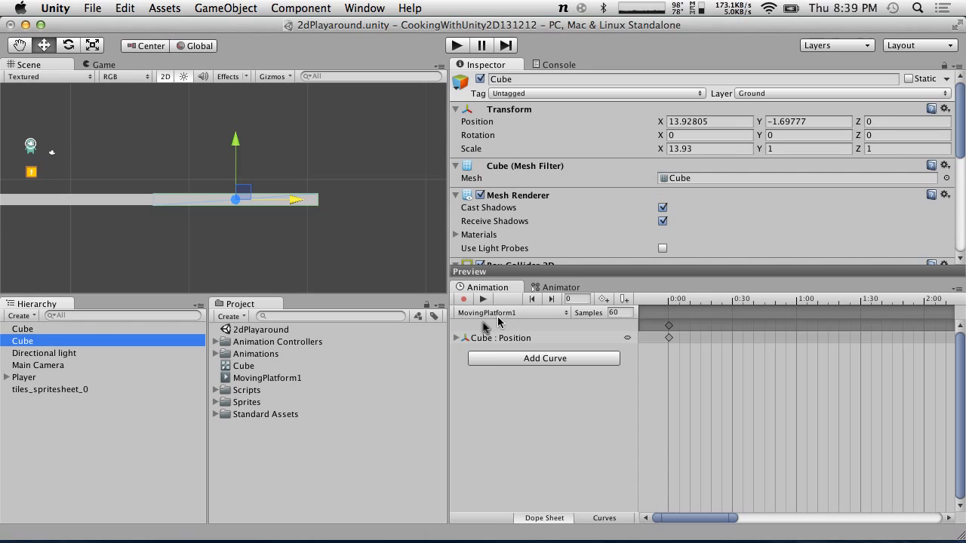
pyautogui.click(603, 517)
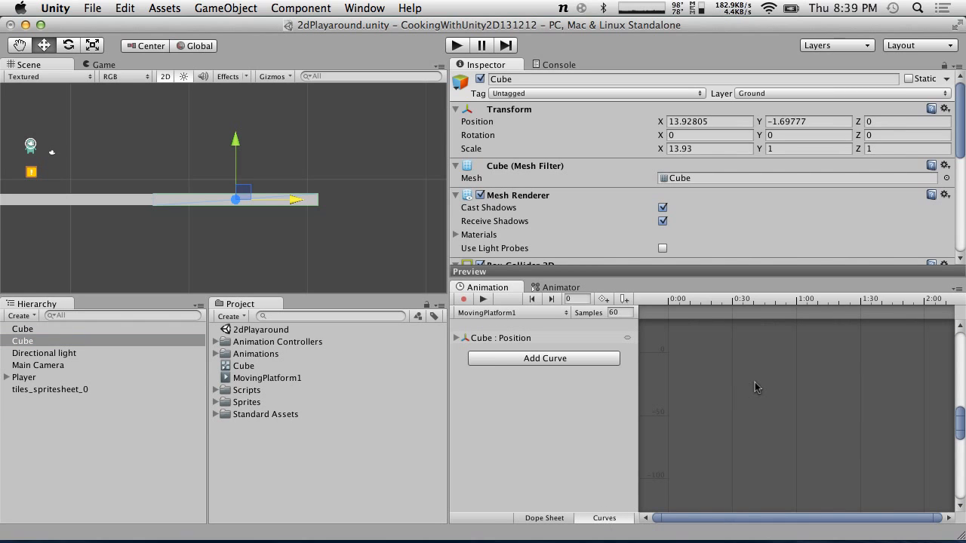
pyautogui.click(456, 338)
pyautogui.click(514, 350)
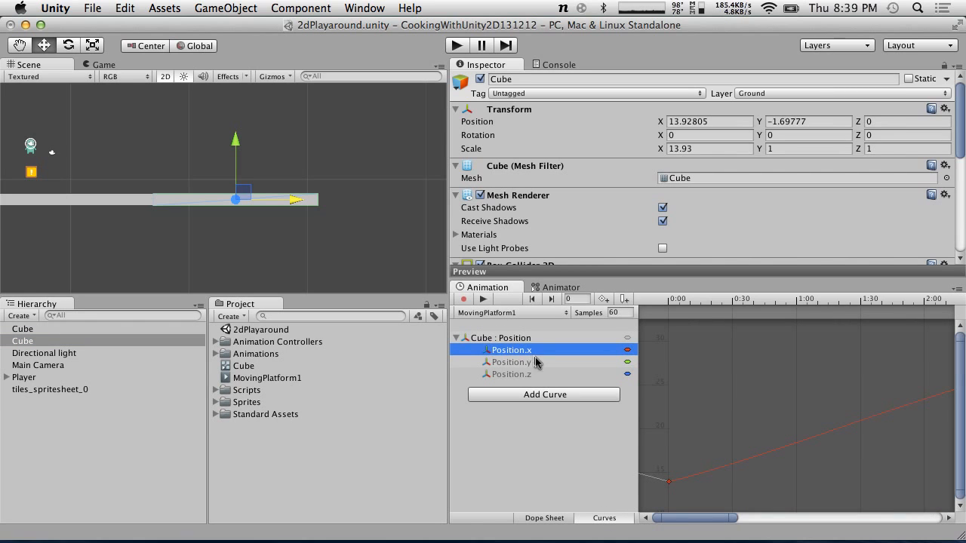
pyautogui.click(535, 363)
pyautogui.click(530, 352)
pyautogui.click(532, 374)
pyautogui.click(531, 352)
pyautogui.scroll(-2, 747, 368)
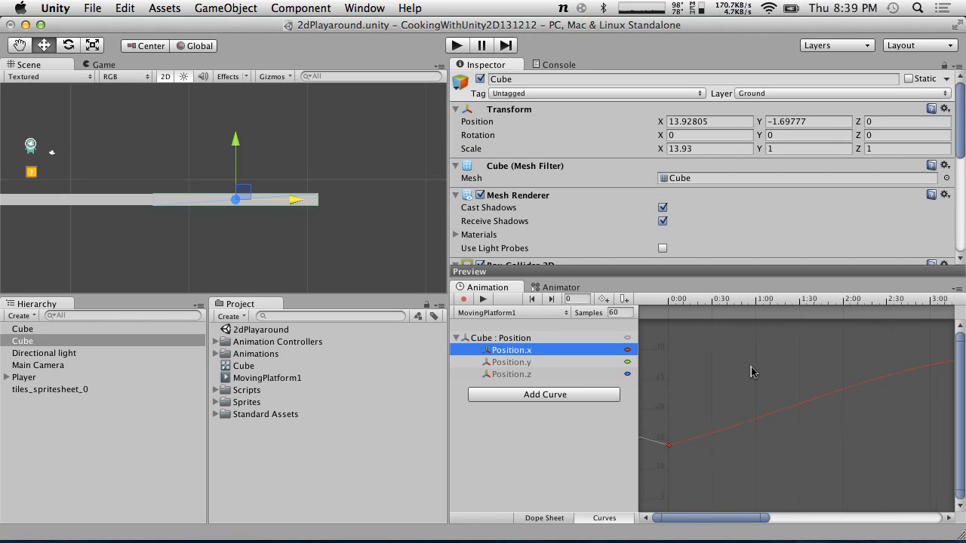
pyautogui.scroll(-5, 749, 372)
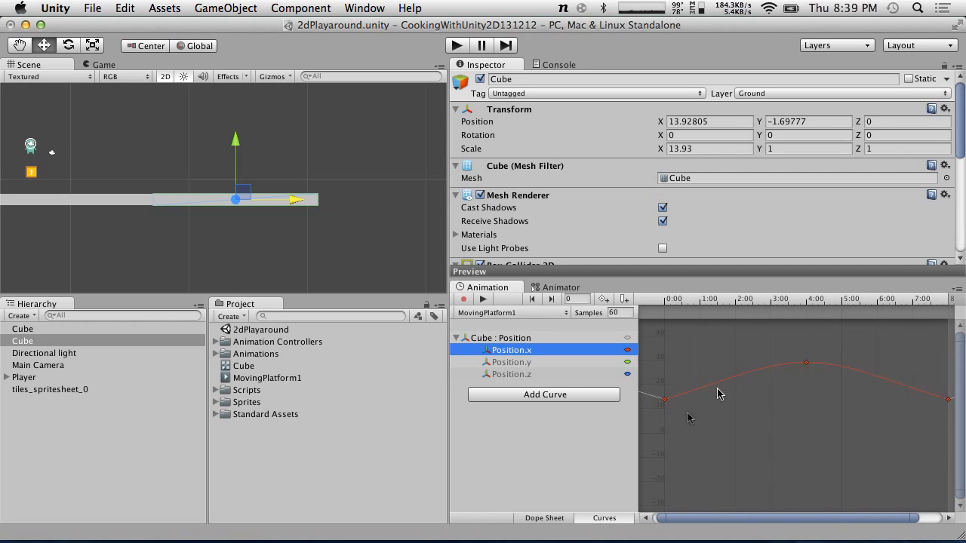
# Try setting the first keyframe's left tangent to Free, then its tangents to Auto
pyautogui.rightClick(665, 401)
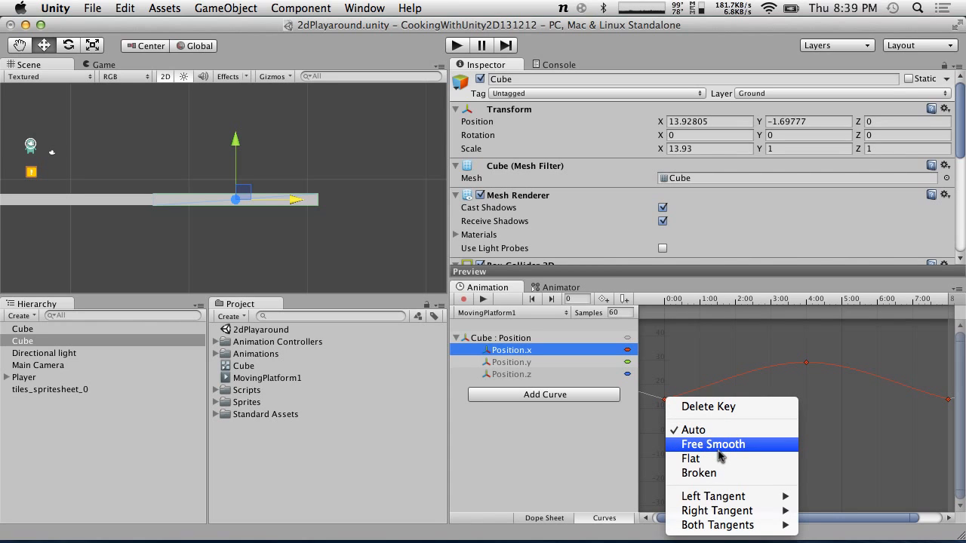
pyautogui.moveTo(728, 499)
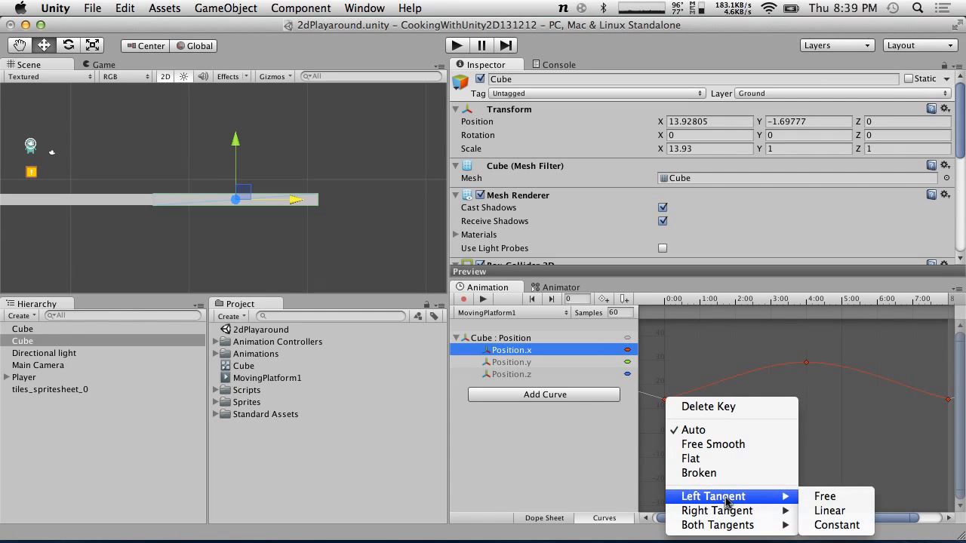
pyautogui.click(834, 499)
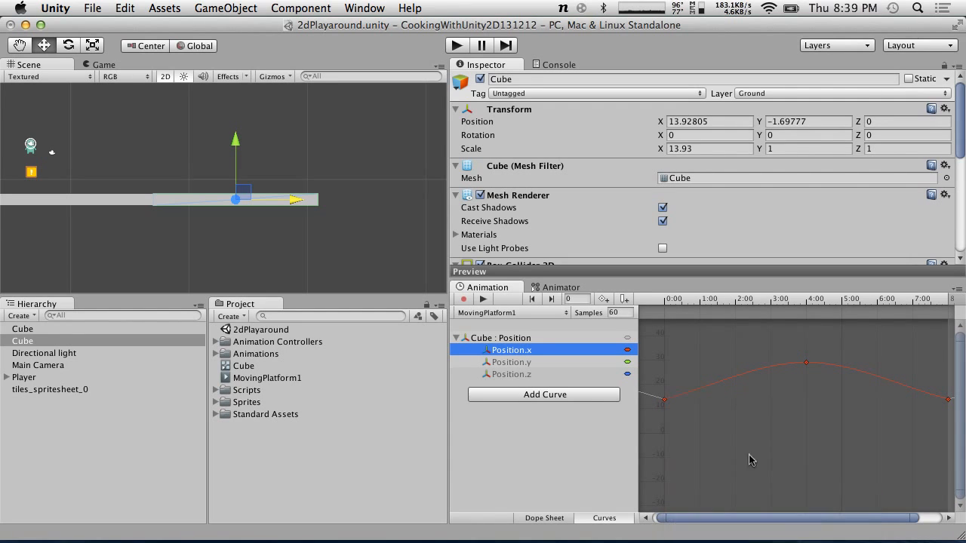
pyautogui.rightClick(666, 402)
pyautogui.moveTo(740, 496)
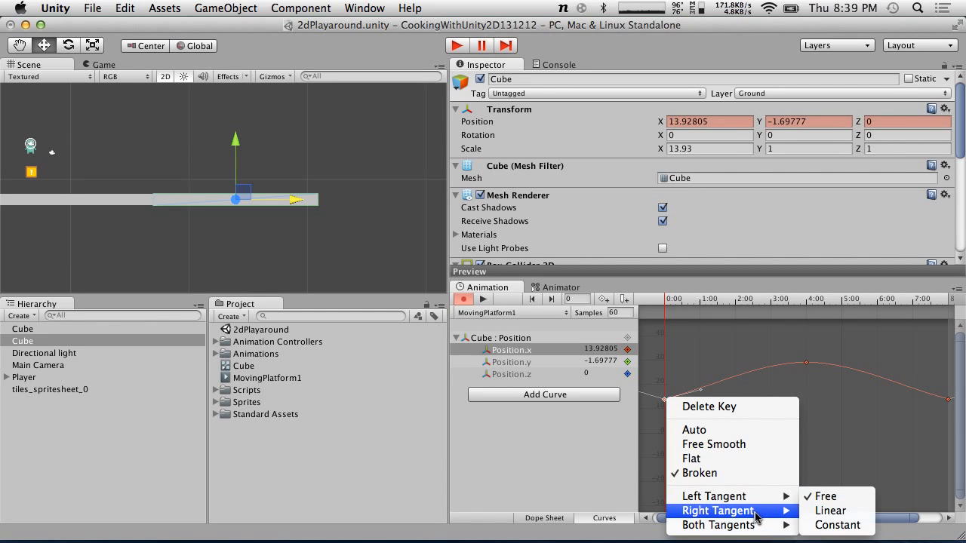
pyautogui.click(706, 432)
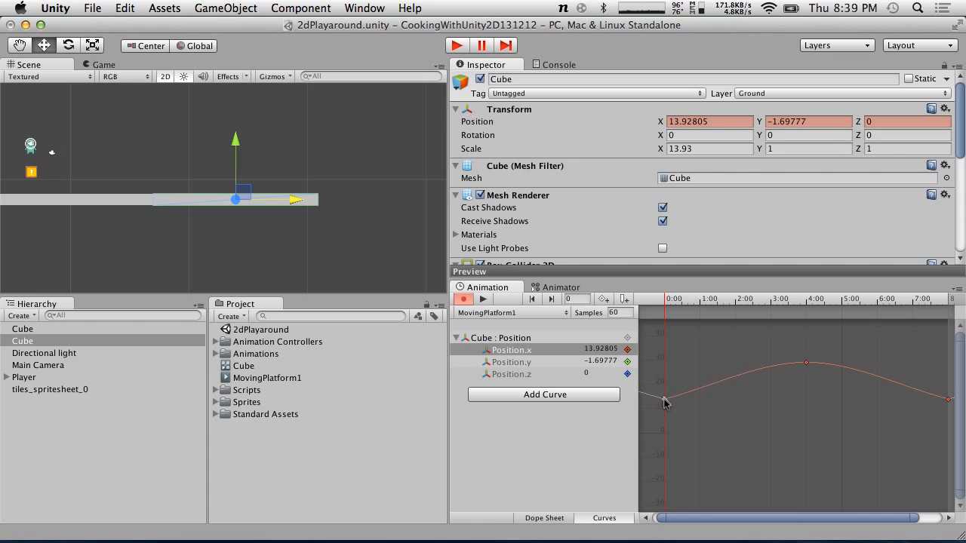
# Set the first keyframe's tangents to Flat, stop recording, and run the game to test the moving platform
pyautogui.rightClick(664, 400)
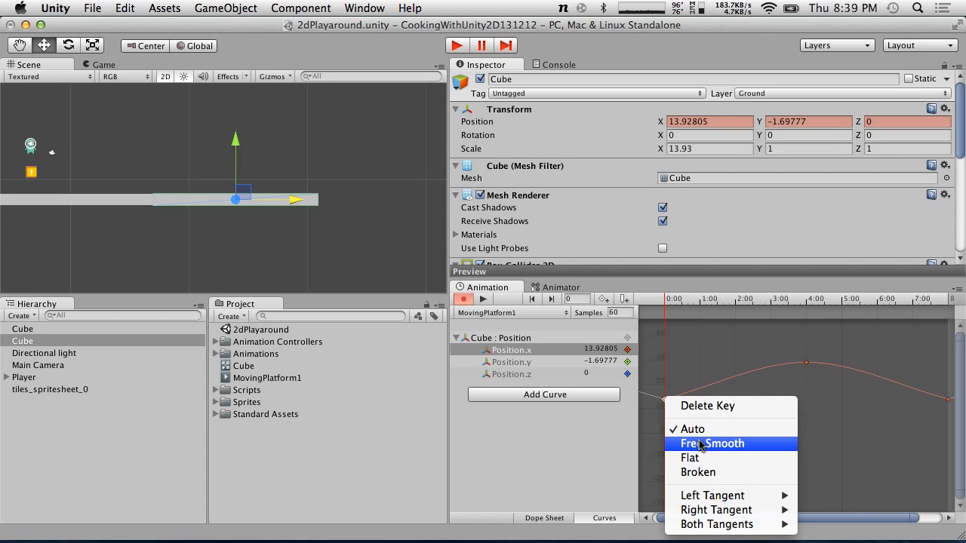
pyautogui.click(683, 457)
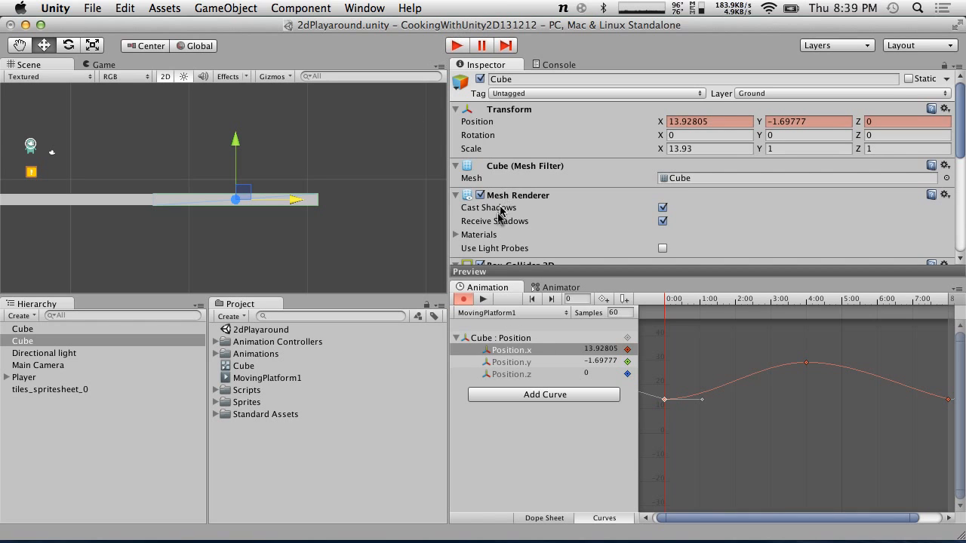
pyautogui.click(464, 298)
pyautogui.click(458, 45)
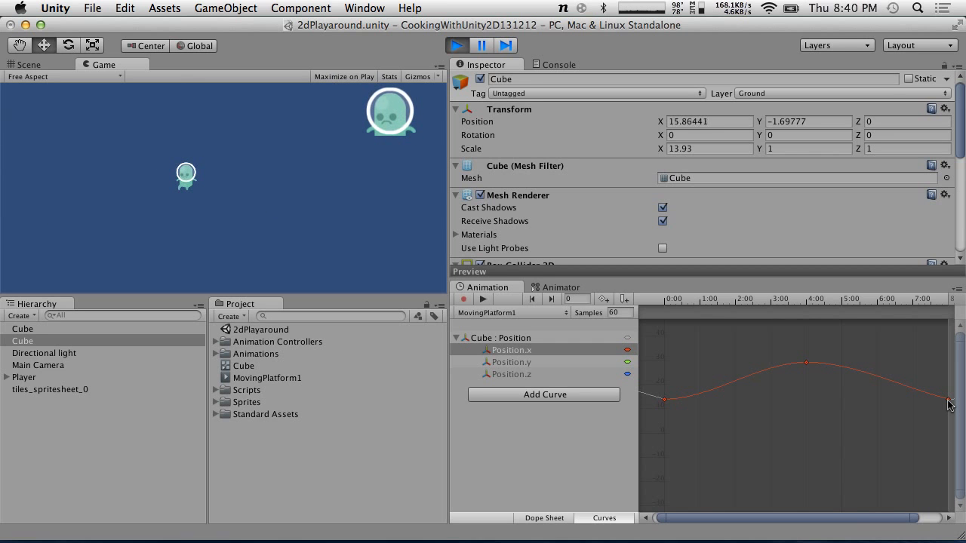
# Stop the game, select the Player, and look through its components
pyautogui.click(457, 45)
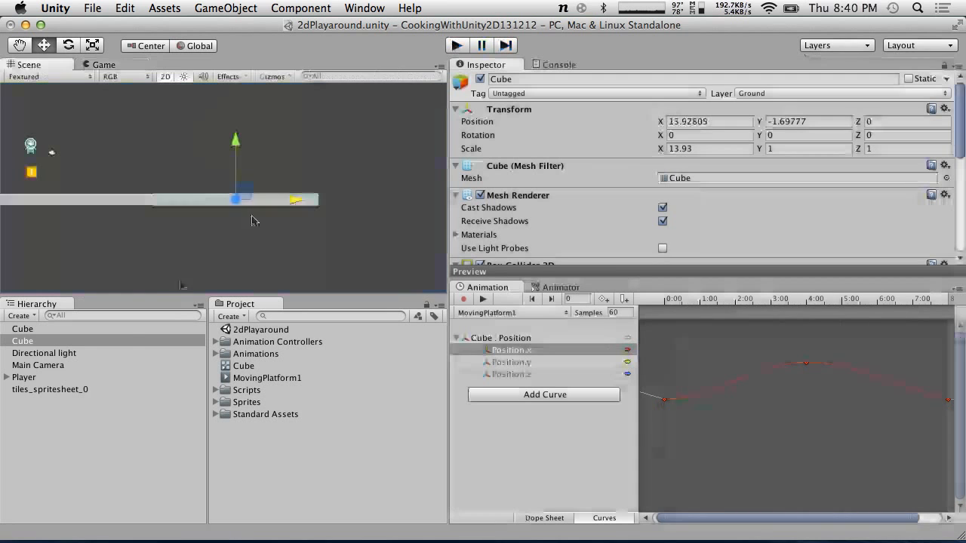
pyautogui.click(21, 378)
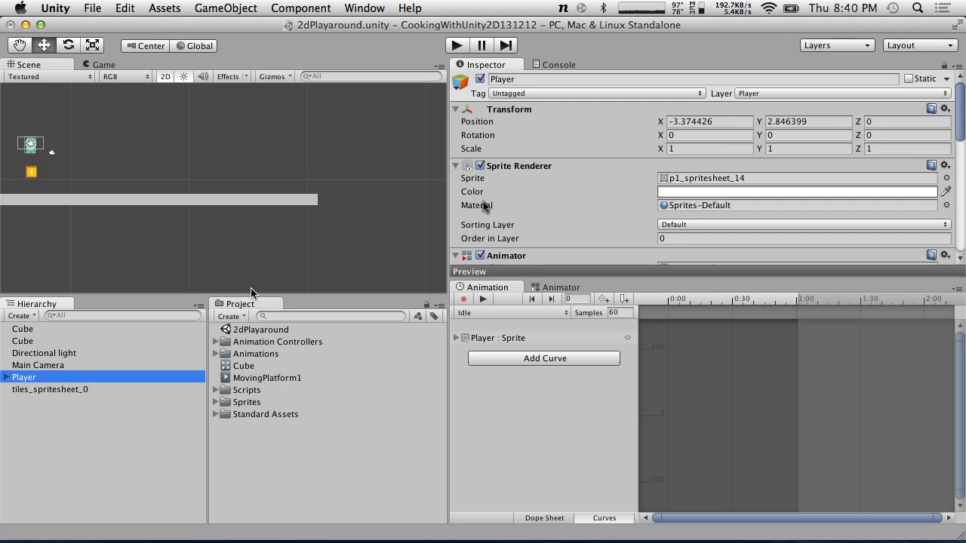
pyautogui.scroll(-3, 494, 203)
pyautogui.scroll(-5, 494, 204)
pyautogui.scroll(6, 495, 203)
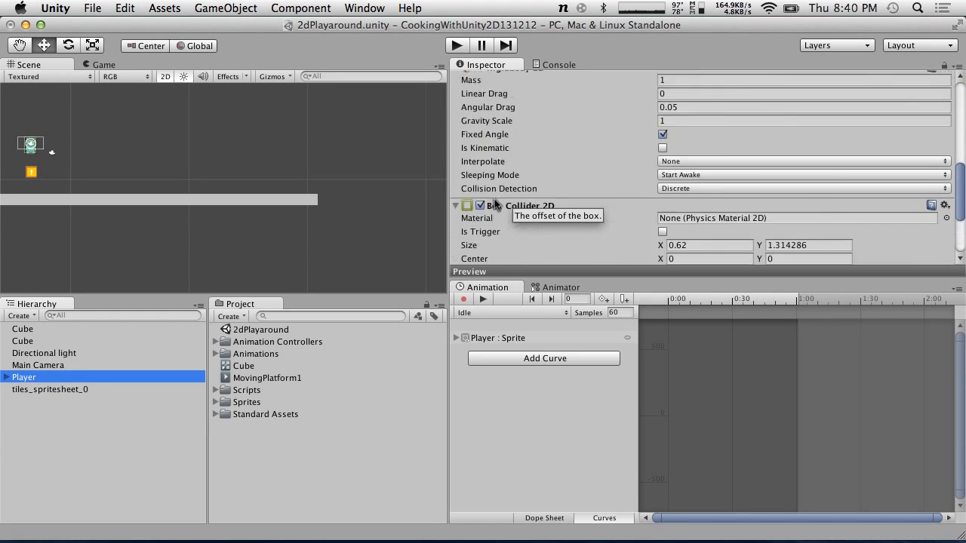
pyautogui.scroll(-3, 494, 199)
pyautogui.scroll(2, 495, 199)
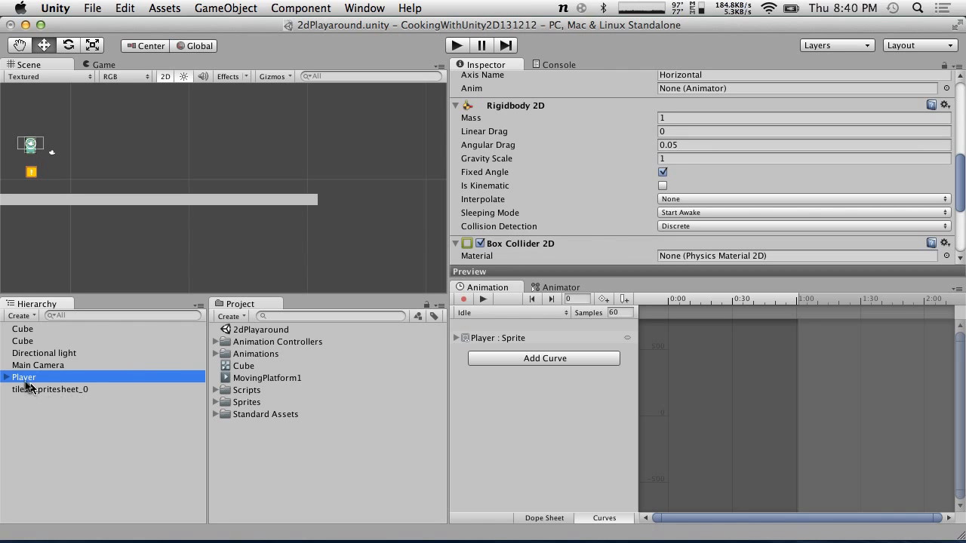
# Expand the Scripts folder and open the MoveLeftRight script in MonoDevelop to review it
pyautogui.click(216, 402)
pyautogui.click(216, 391)
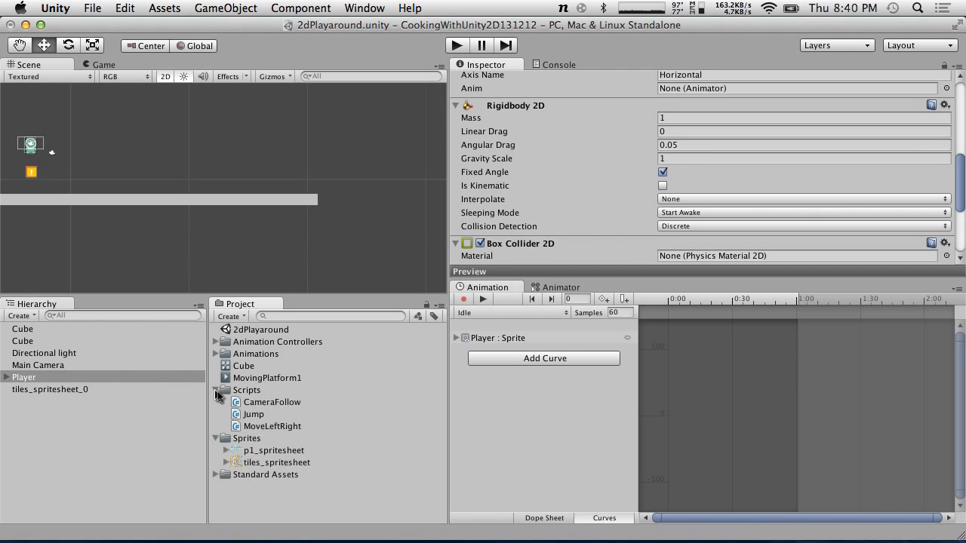
pyautogui.doubleClick(259, 425)
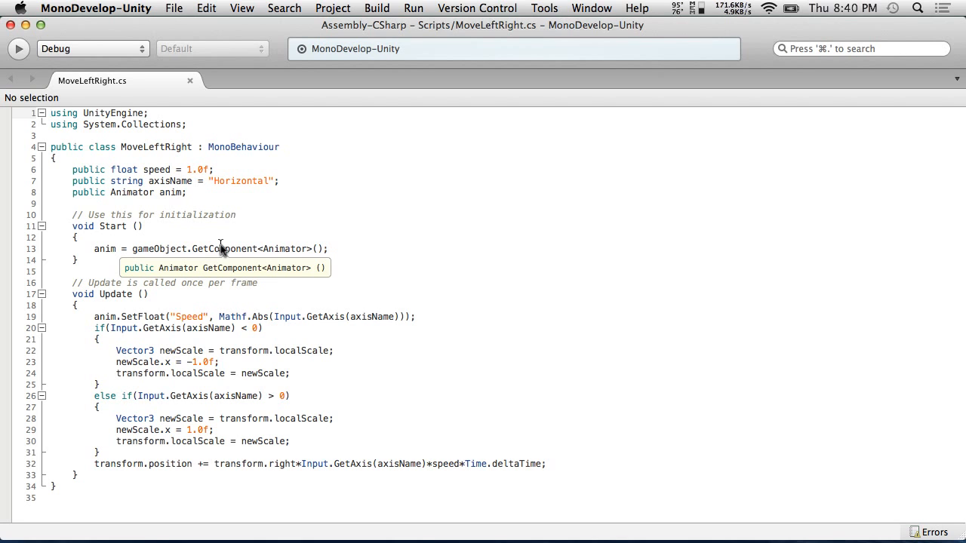
pyautogui.press('super+Tab')
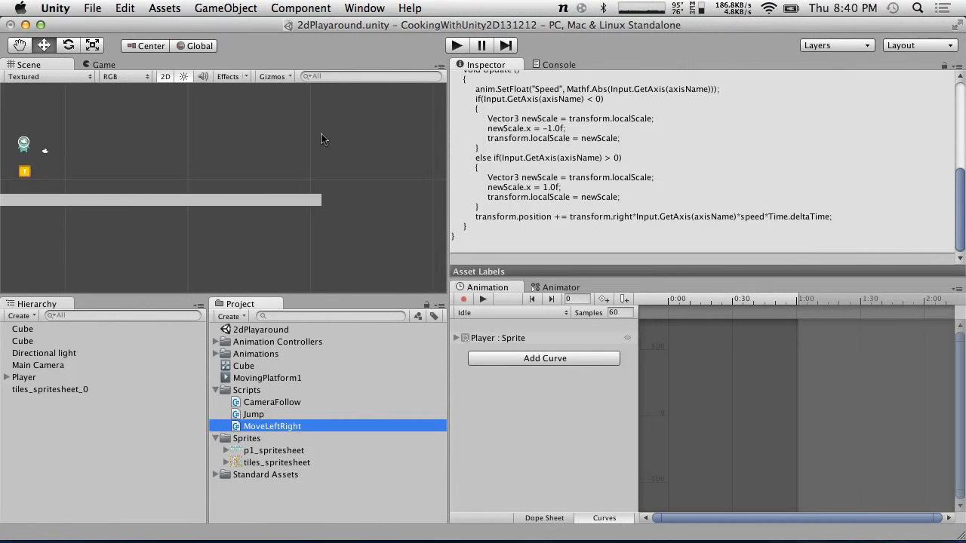
pyautogui.press('super+Tab')
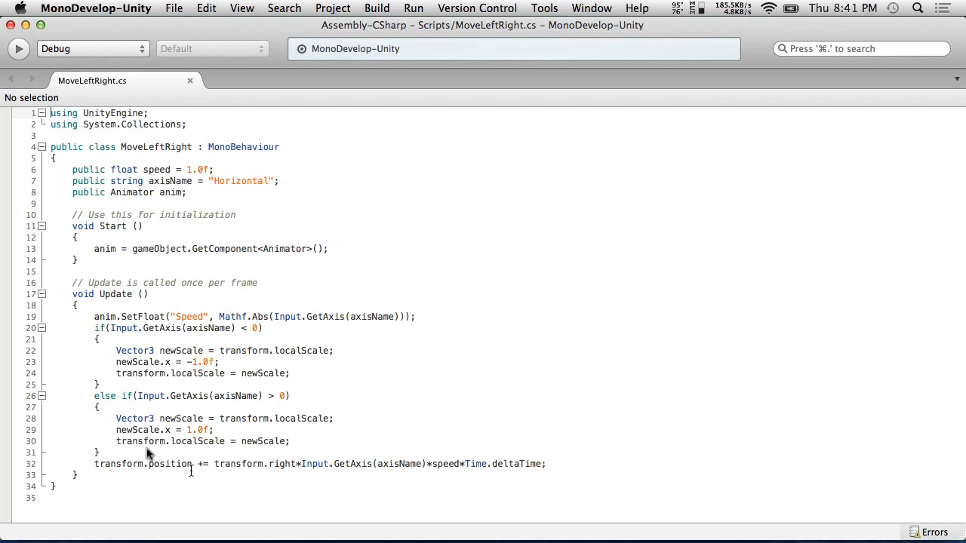
pyautogui.hotkey('ctrl', 'Left')
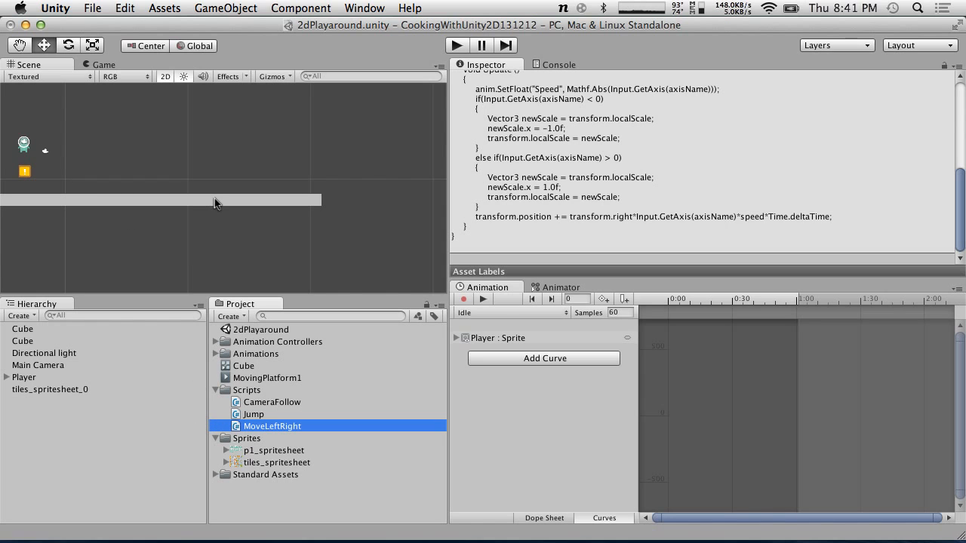
# Browse the Scripts folder and preview the MoveLeftRight and Jump scripts
pyautogui.click(216, 390)
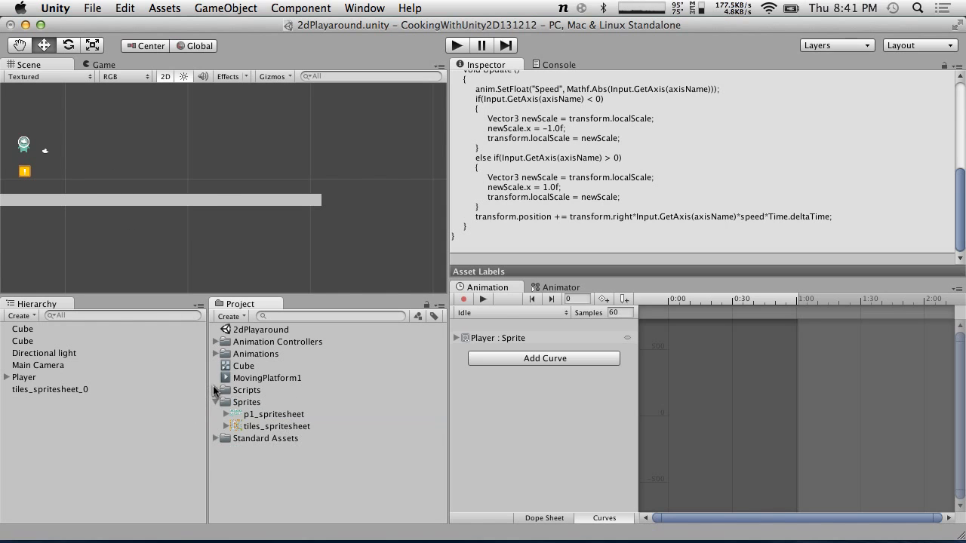
pyautogui.moveTo(251, 377); pyautogui.dragTo(253, 354)
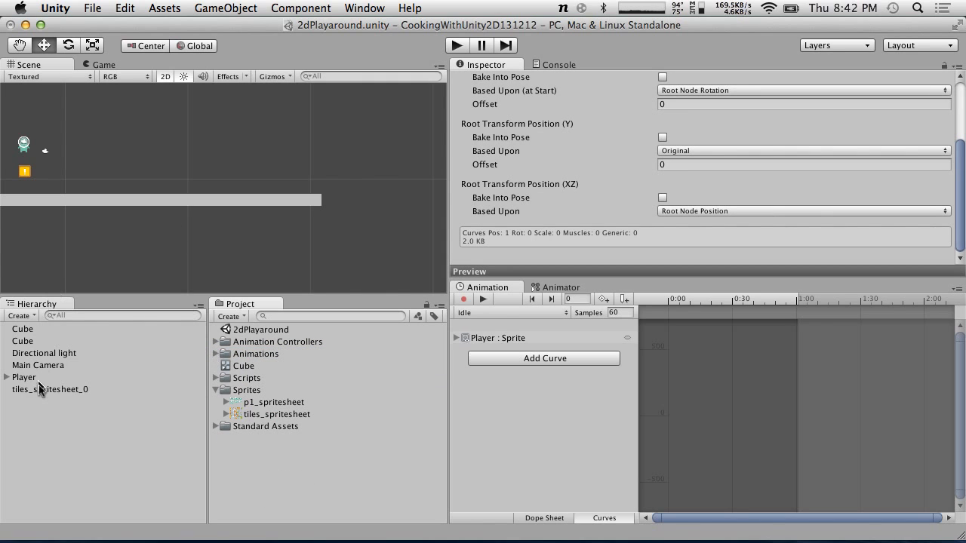
pyautogui.click(214, 378)
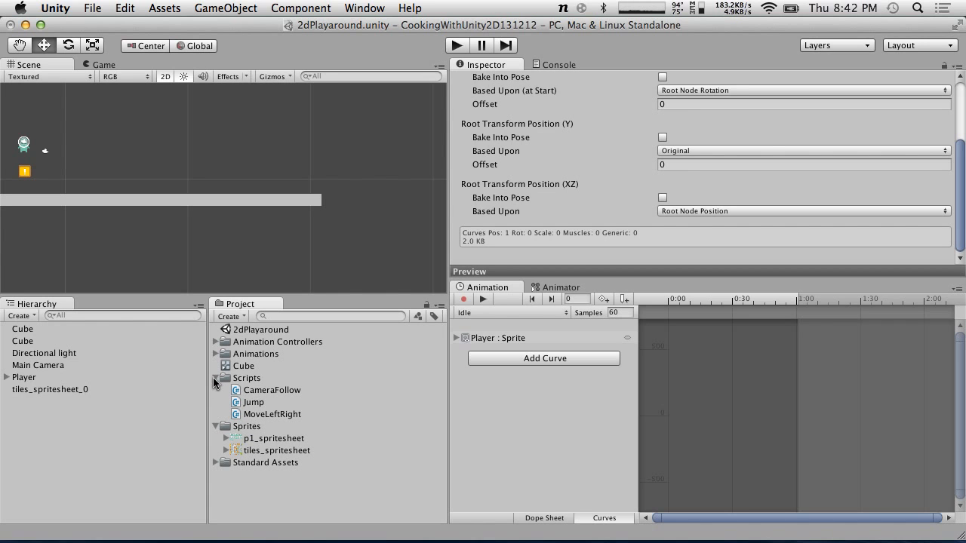
pyautogui.click(263, 414)
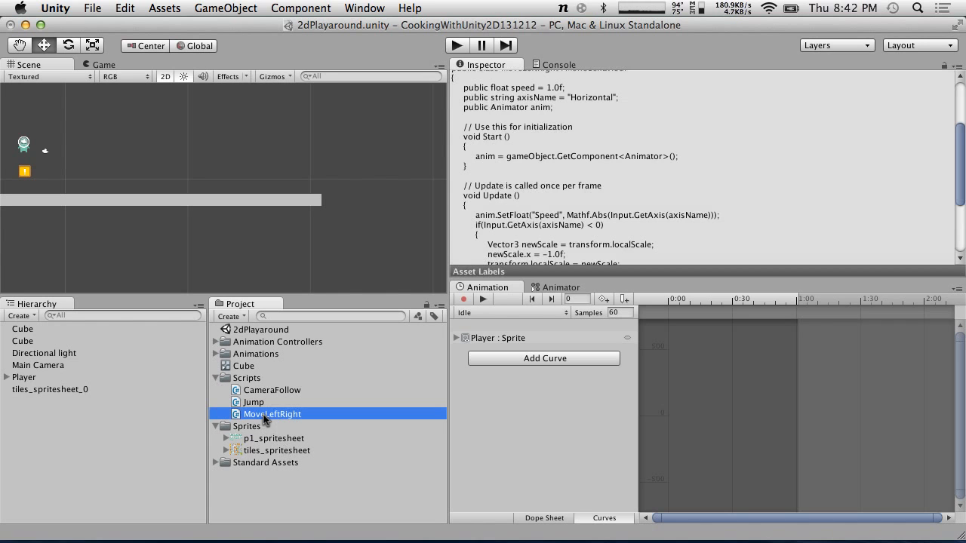
pyautogui.scroll(-5, 691, 152)
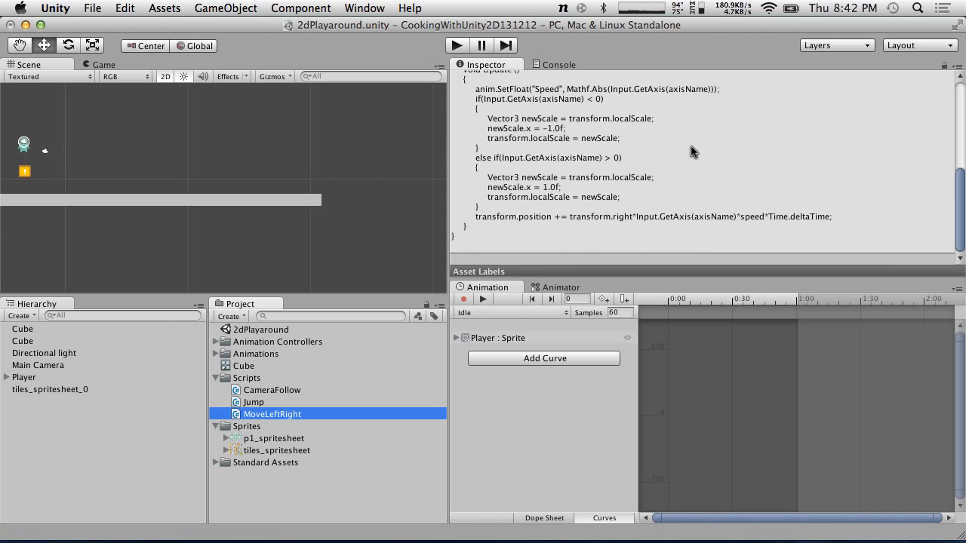
pyautogui.click(274, 402)
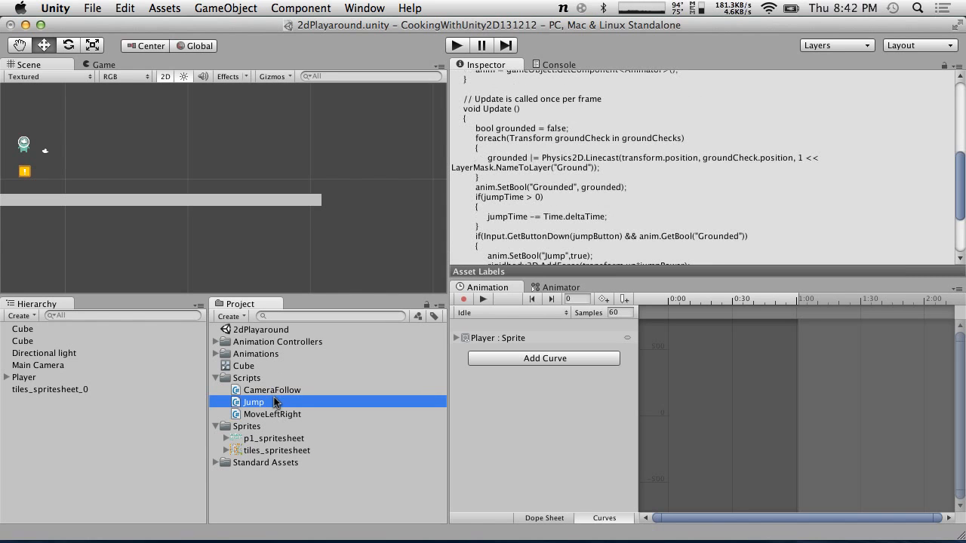
pyautogui.click(270, 415)
# Create a new C# script named PlayerCharacter in the Scripts folder
pyautogui.click(248, 377)
pyautogui.rightClick(247, 377)
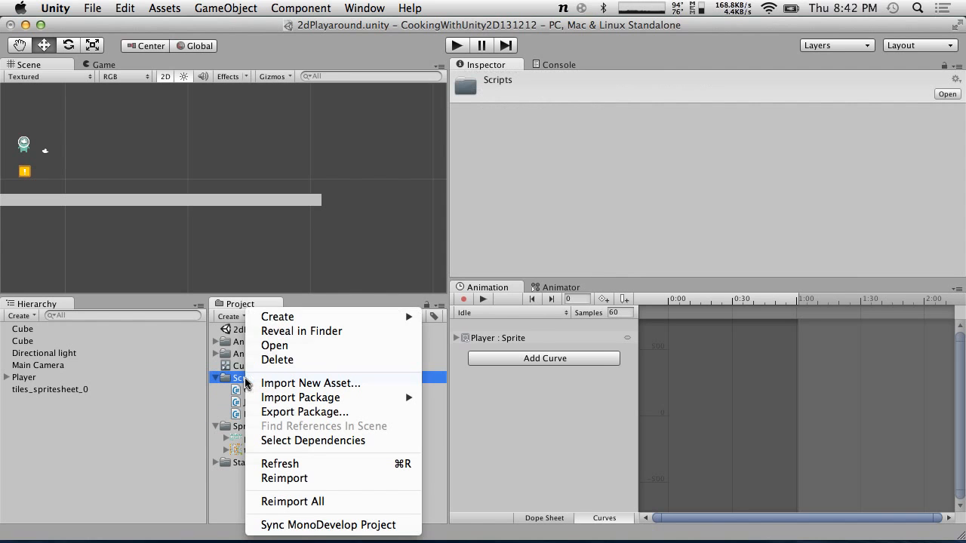
pyautogui.moveTo(289, 318)
pyautogui.click(463, 276)
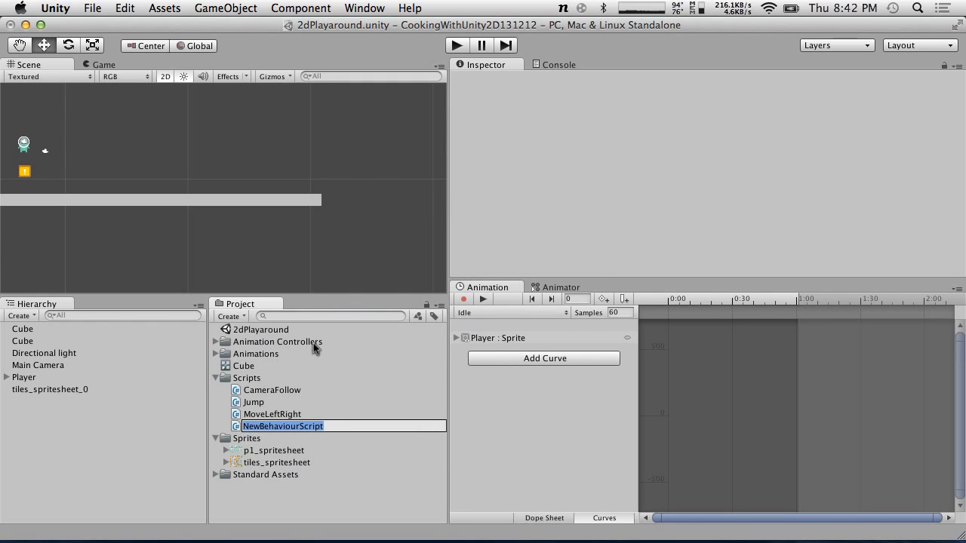
pyautogui.write('PlayerChar')
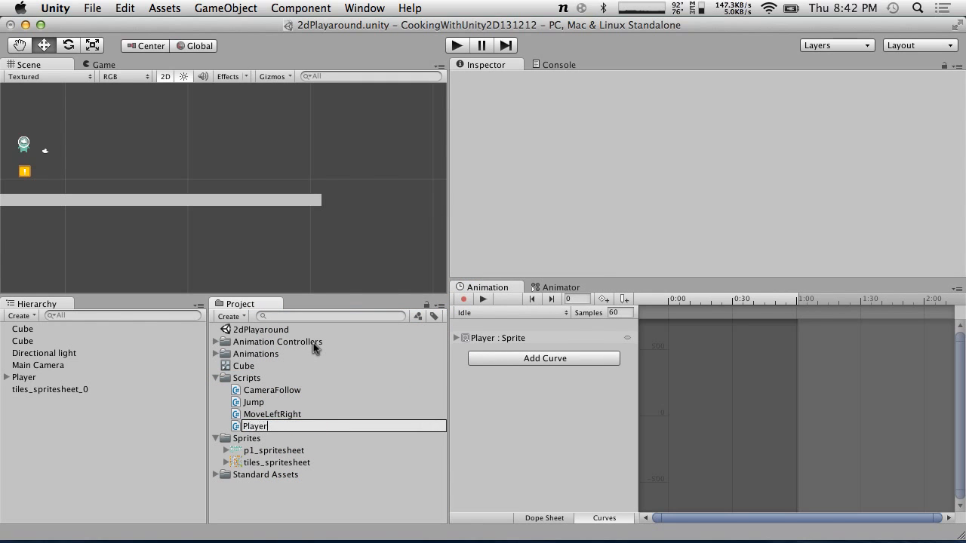
pyautogui.write('acter')
pyautogui.press('Return')
# Copy the three public field declarations from the MoveLeftRight script
pyautogui.doubleClick(270, 414)
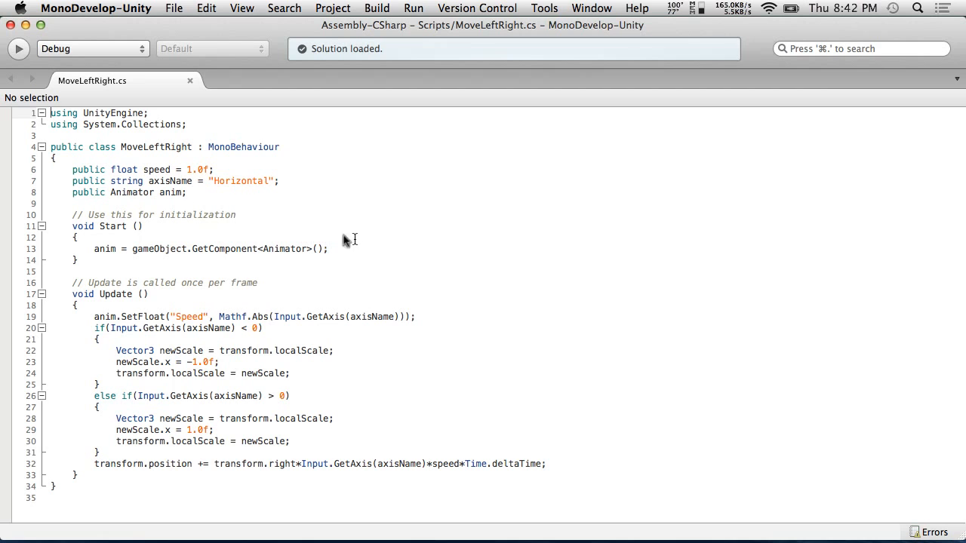
pyautogui.moveTo(209, 194); pyautogui.dragTo(2, 174)
pyautogui.press('super+c')
pyautogui.press('super+Tab')
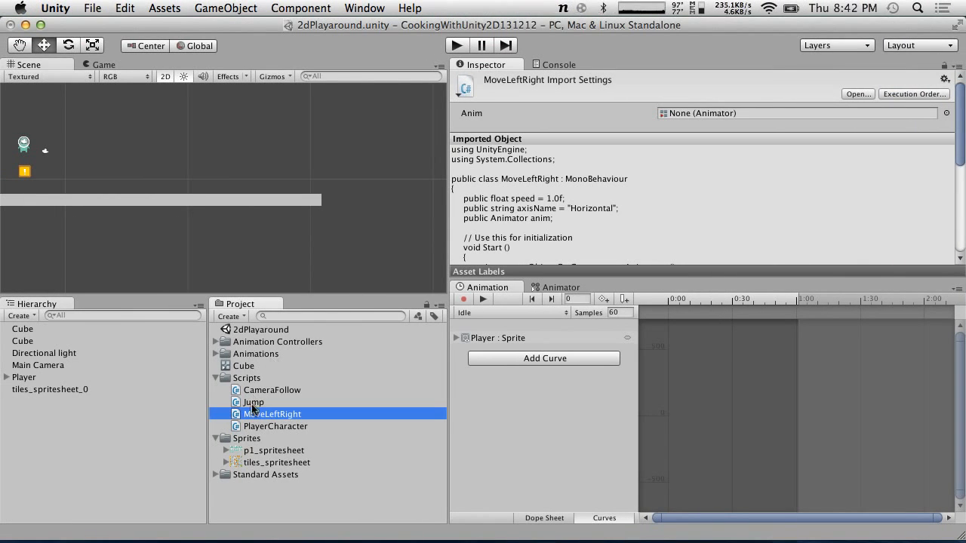
# Open the Jump script in MonoDevelop and compare it with MoveLeftRight
pyautogui.doubleClick(253, 404)
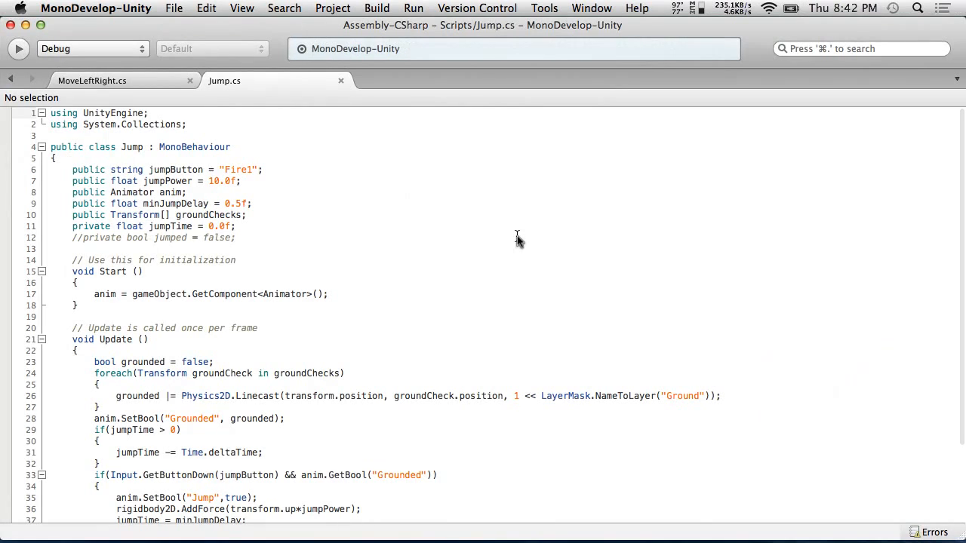
pyautogui.click(121, 83)
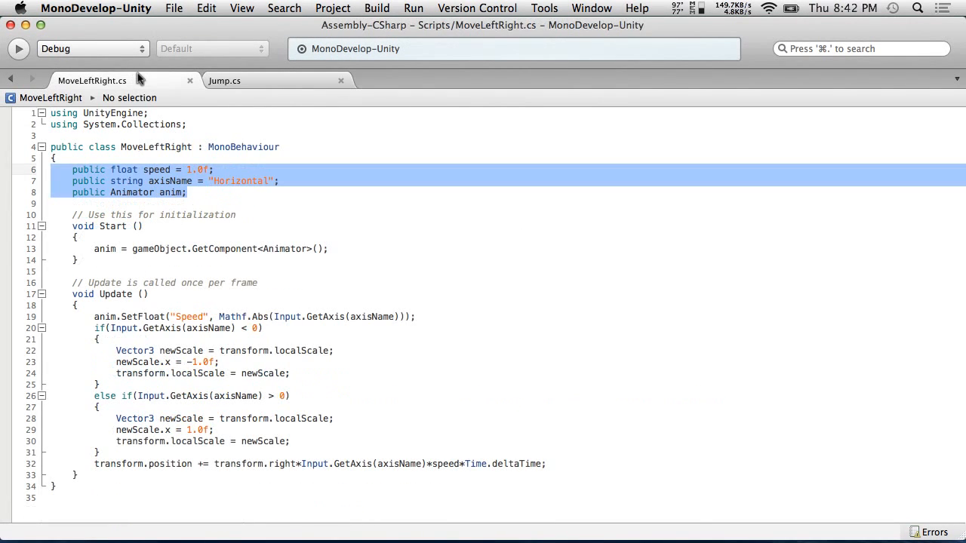
pyautogui.click(255, 84)
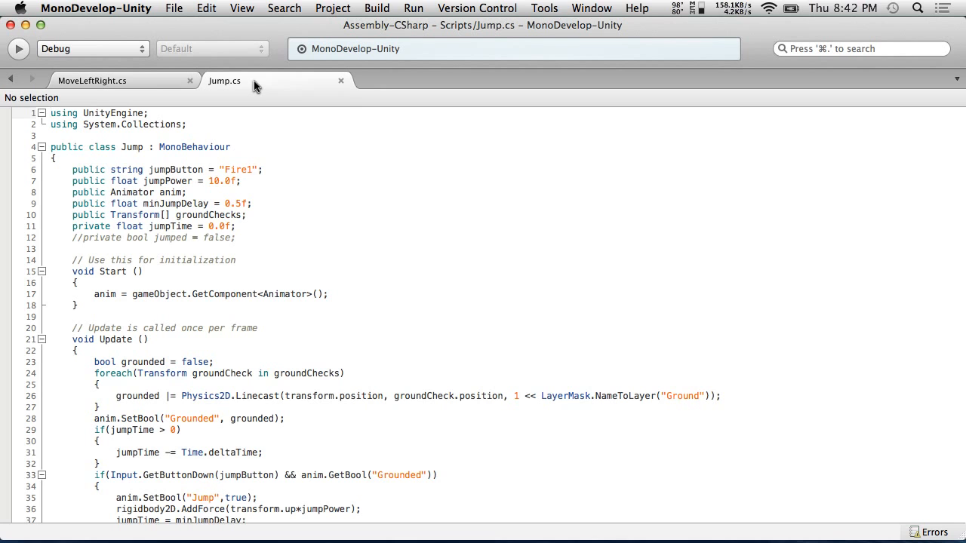
pyautogui.hotkey('ctrl', 'Left')
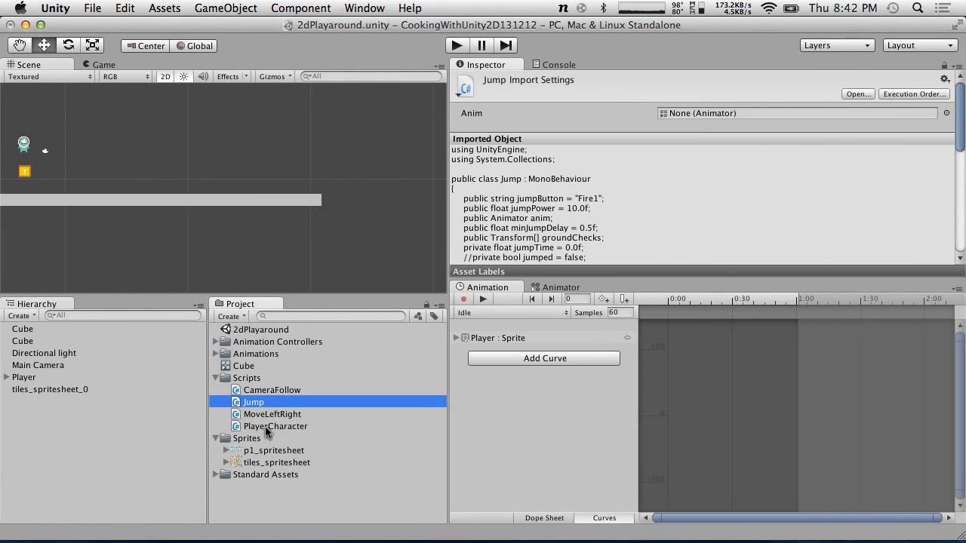
pyautogui.doubleClick(276, 408)
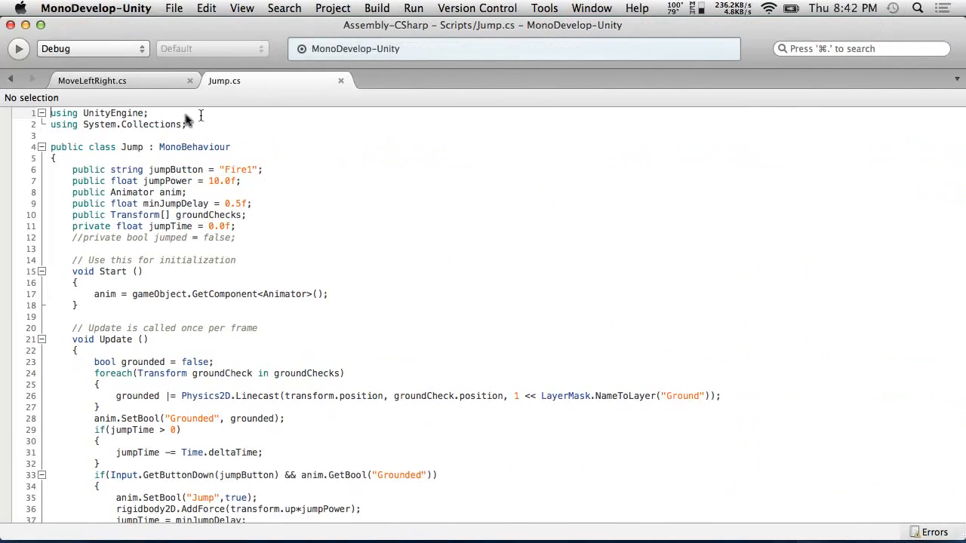
pyautogui.click(140, 81)
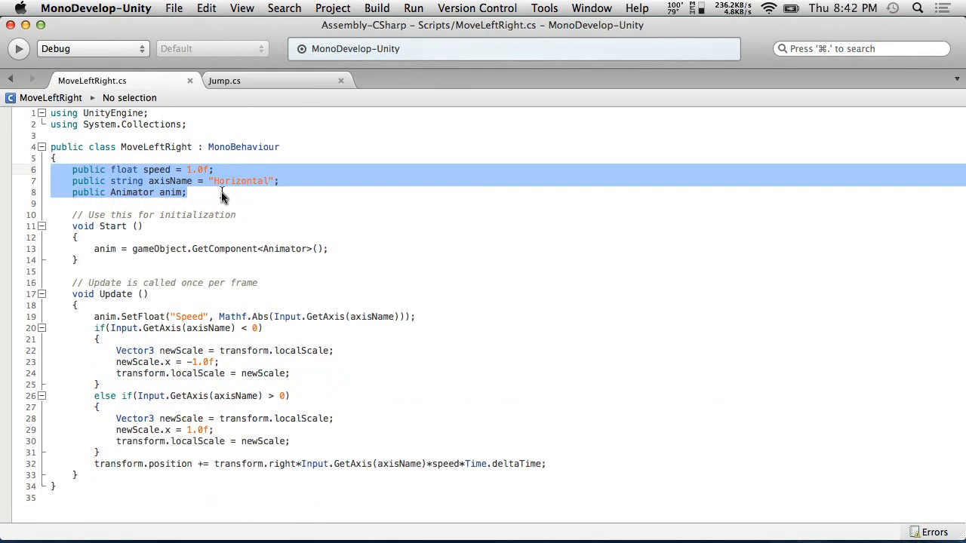
pyautogui.hotkey('ctrl', 'Left')
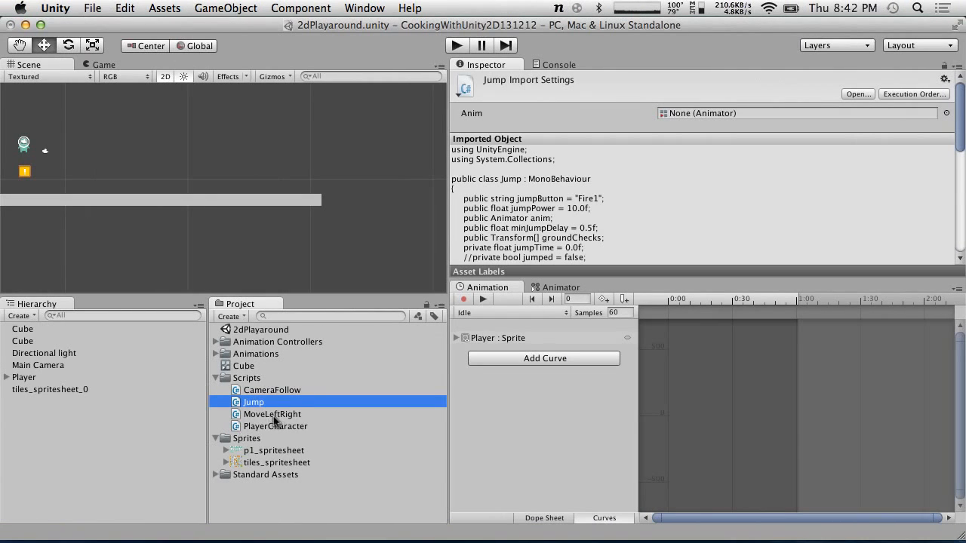
# Open PlayerCharacter, paste the copied fields into its class, and move the class's opening brace to its own line
pyautogui.doubleClick(268, 427)
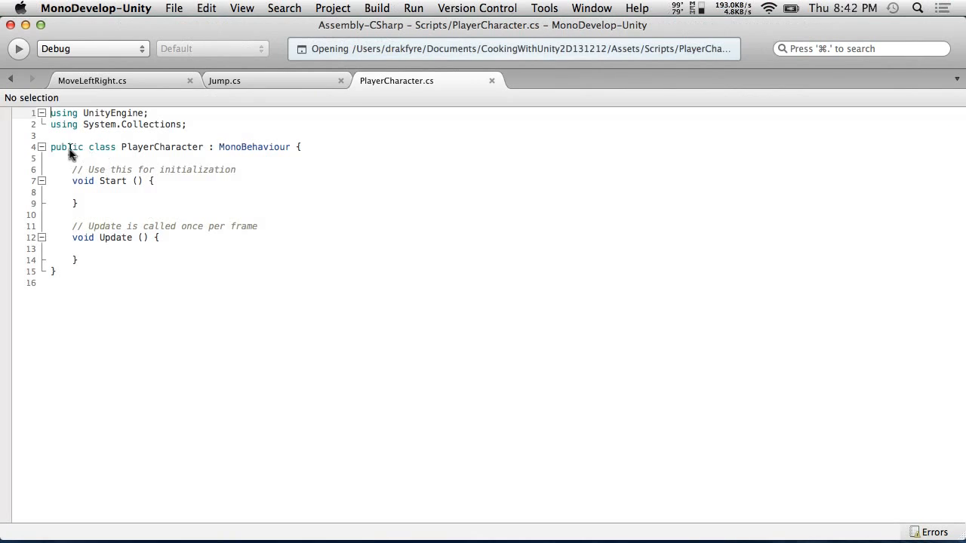
pyautogui.click(74, 158)
pyautogui.press('Return')
pyautogui.press('super+v')
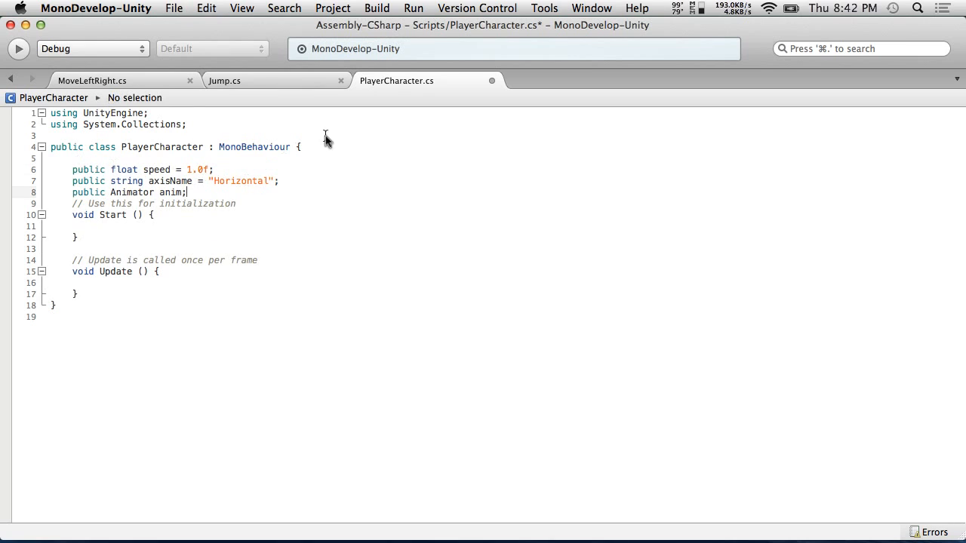
pyautogui.click(292, 149)
pyautogui.press('Return')
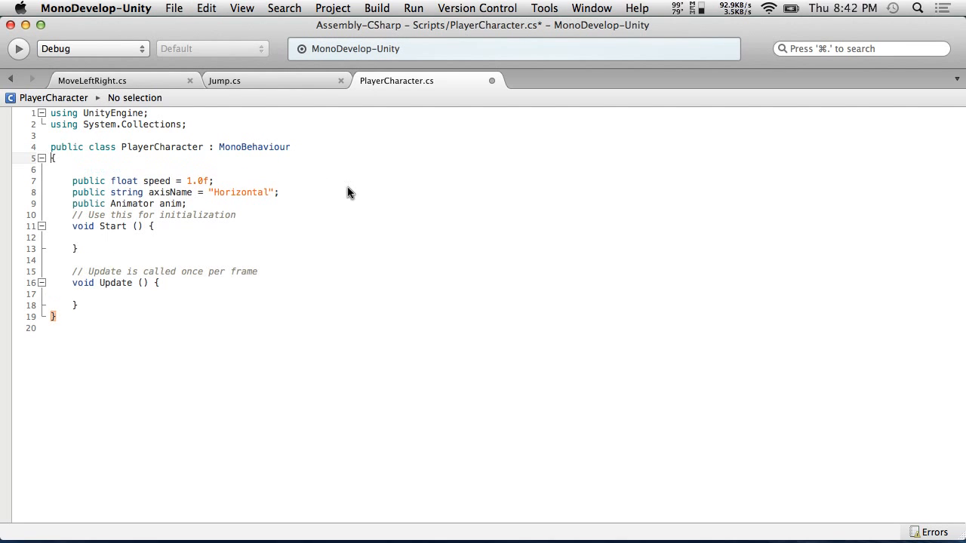
# Remove the blank line above the pasted fields and add one after them in PlayerCharacter
pyautogui.click(99, 168)
pyautogui.press('BackSpace')
pyautogui.click(236, 194)
pyautogui.press('Return')
pyautogui.press('super+Tab')
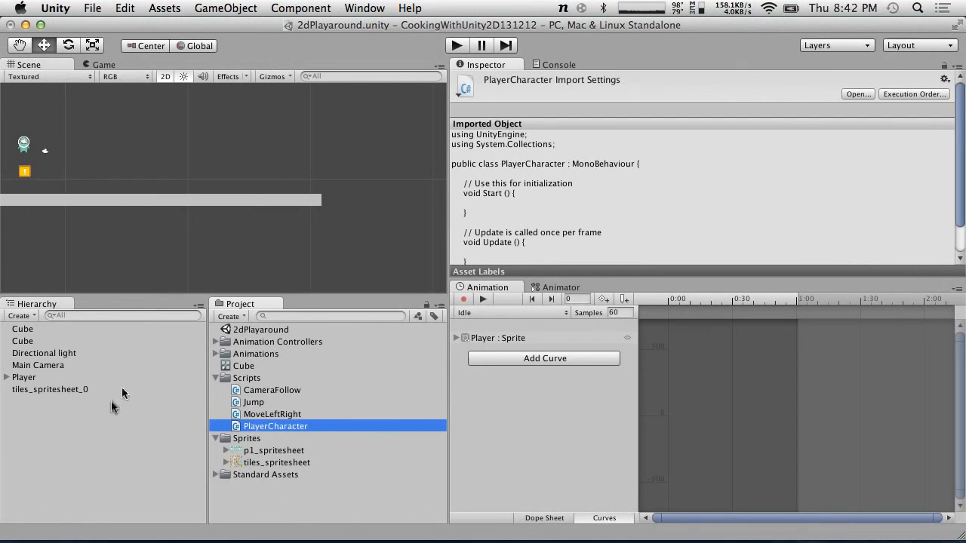
# Copy the Jump script's field declarations from jumpButton through jumpTime
pyautogui.doubleClick(293, 415)
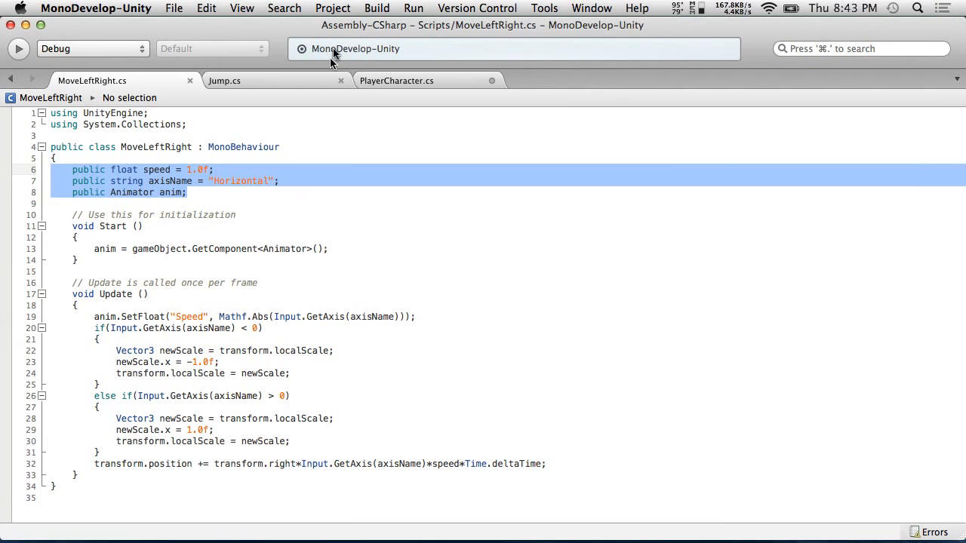
pyautogui.click(397, 77)
pyautogui.write('public float speed = 1.0f; public string axisName = "Horizontal"; public Animator anim;')
pyautogui.click(286, 81)
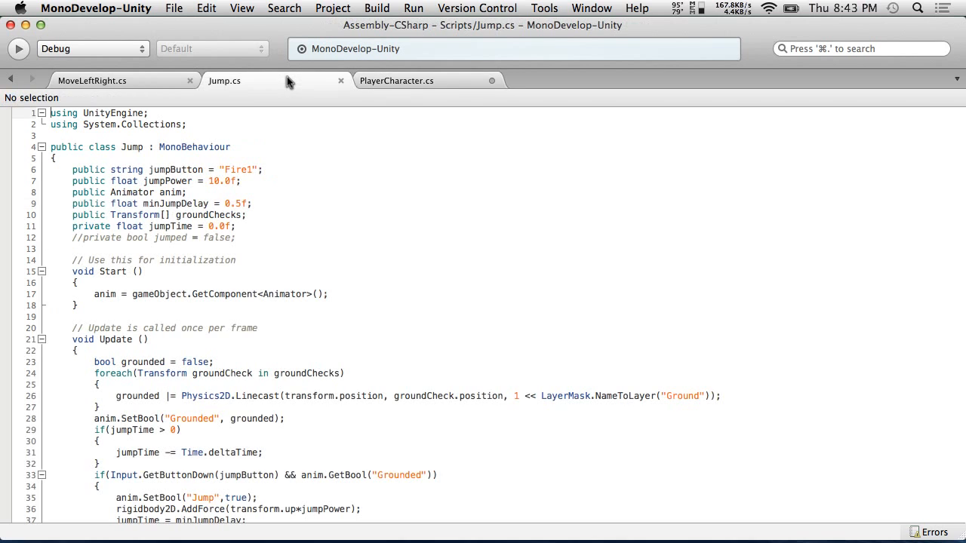
pyautogui.moveTo(252, 230); pyautogui.dragTo(37, 172)
pyautogui.press('super+c')
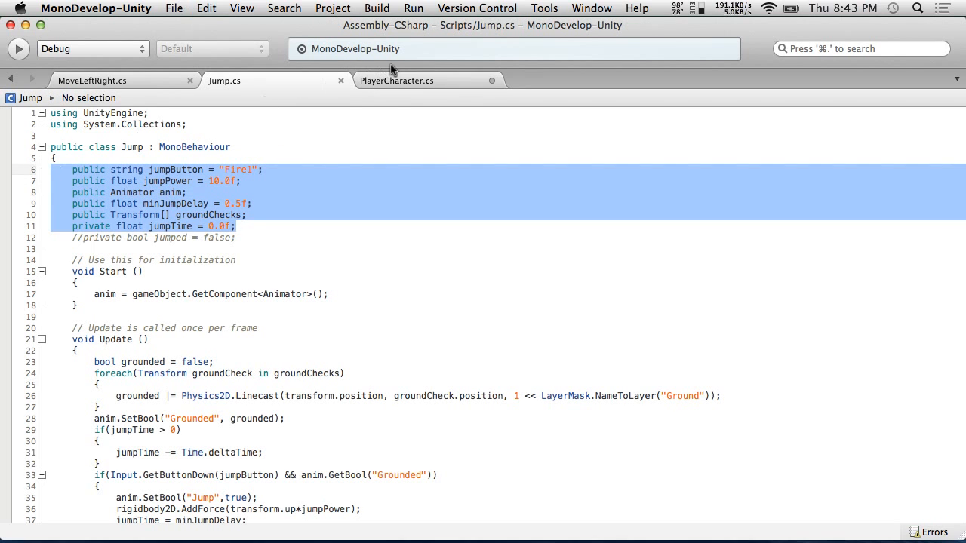
# Paste the Jump fields into PlayerCharacter directly below the MoveLeftRight fields
pyautogui.click(395, 80)
pyautogui.press('Return')
pyautogui.press('Return')
pyautogui.press('Up')
pyautogui.press('super+v')
pyautogui.click(80, 204)
pyautogui.press('BackSpace')
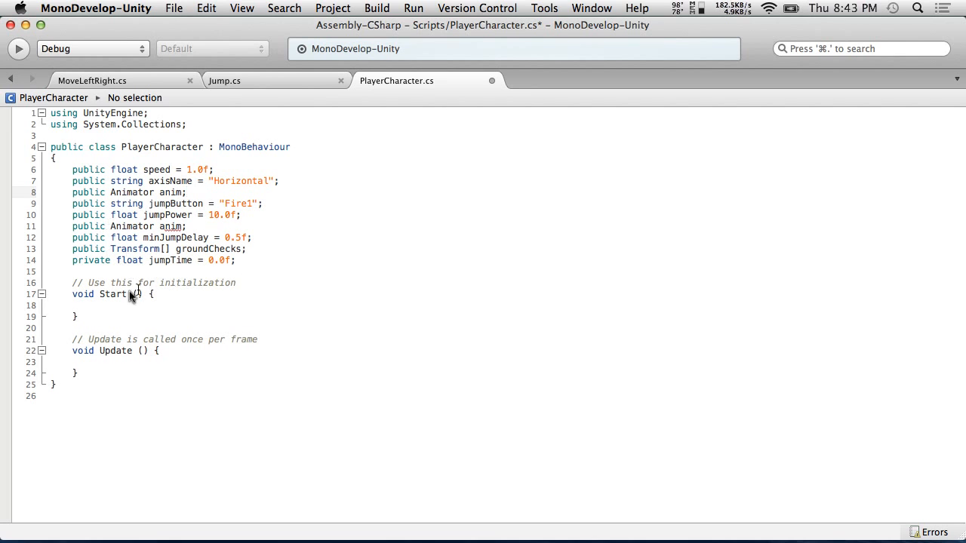
# Move the Start and Update opening braces onto their own lines and delete the duplicate Animator anim declaration
pyautogui.click(149, 294)
pyautogui.press('Return')
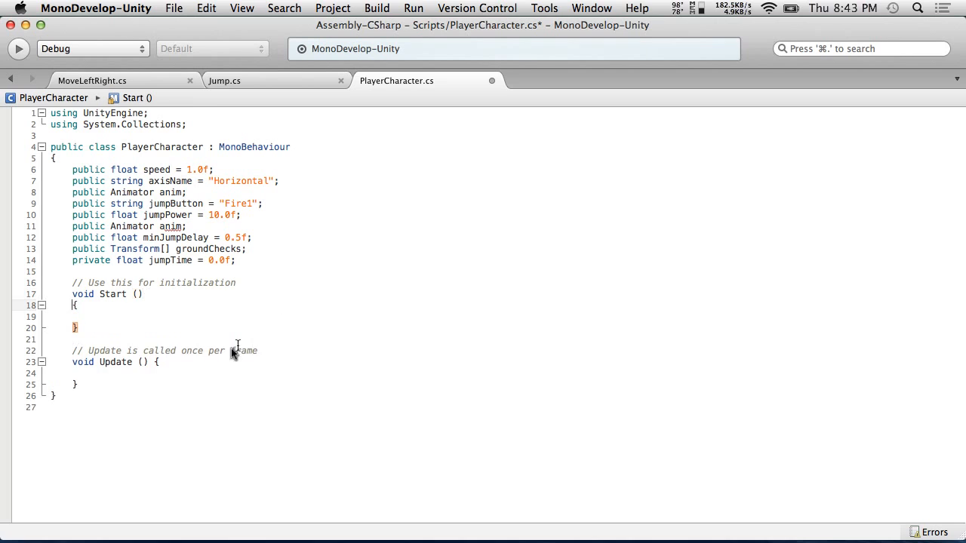
pyautogui.click(149, 363)
pyautogui.press('Return')
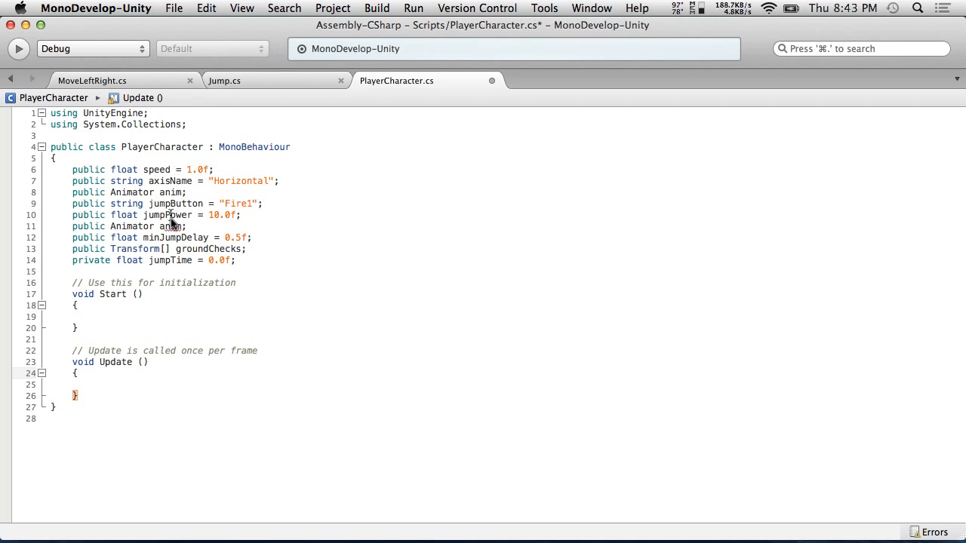
pyautogui.moveTo(202, 226); pyautogui.dragTo(35, 227)
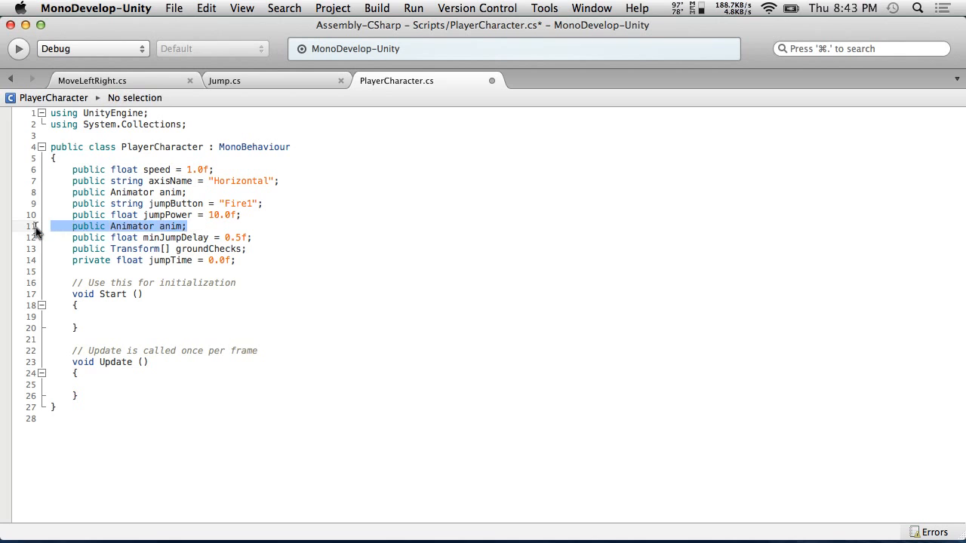
pyautogui.press('BackSpace')
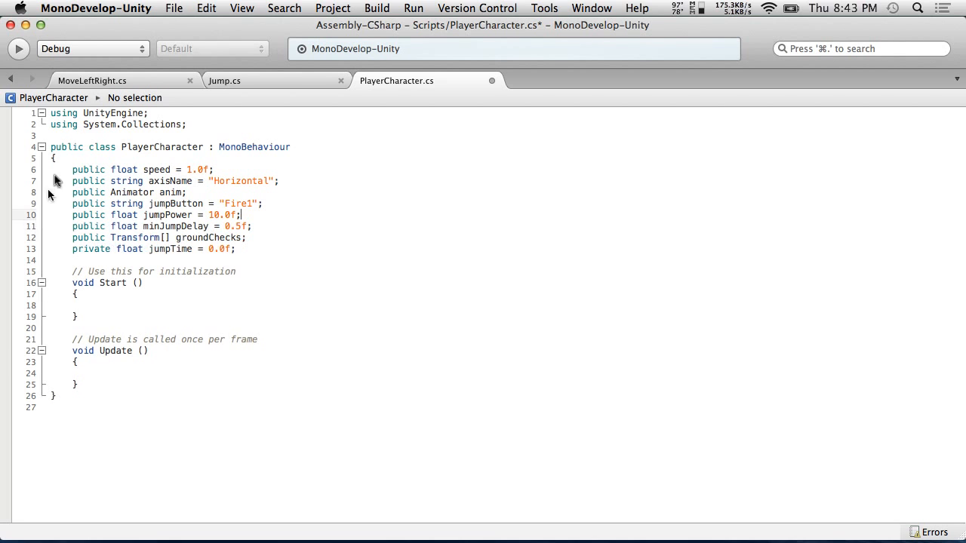
# Copy the anim GetComponent<Animator>() line from MoveLeftRight's Start into PlayerCharacter's Start method
pyautogui.click(132, 78)
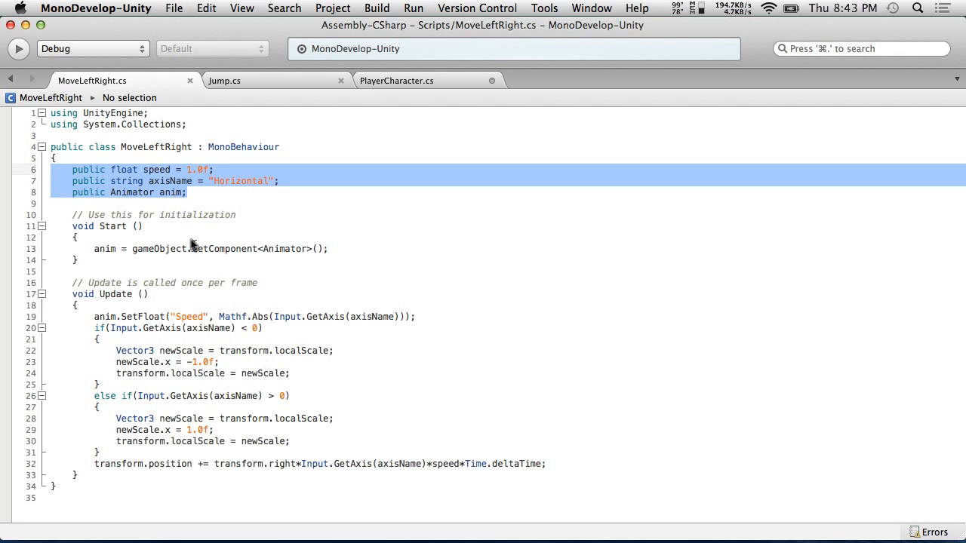
pyautogui.moveTo(332, 249); pyautogui.dragTo(94, 252)
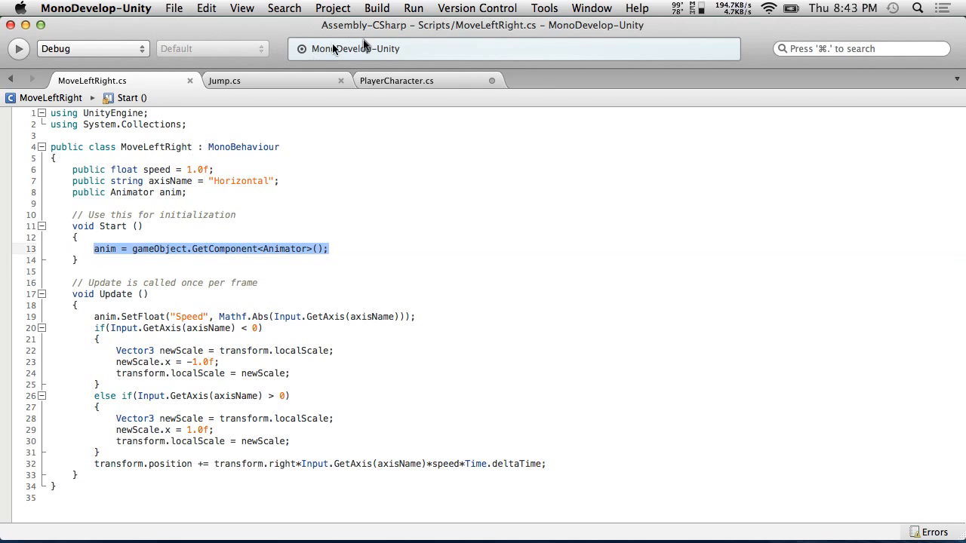
pyautogui.click(292, 81)
pyautogui.click(409, 83)
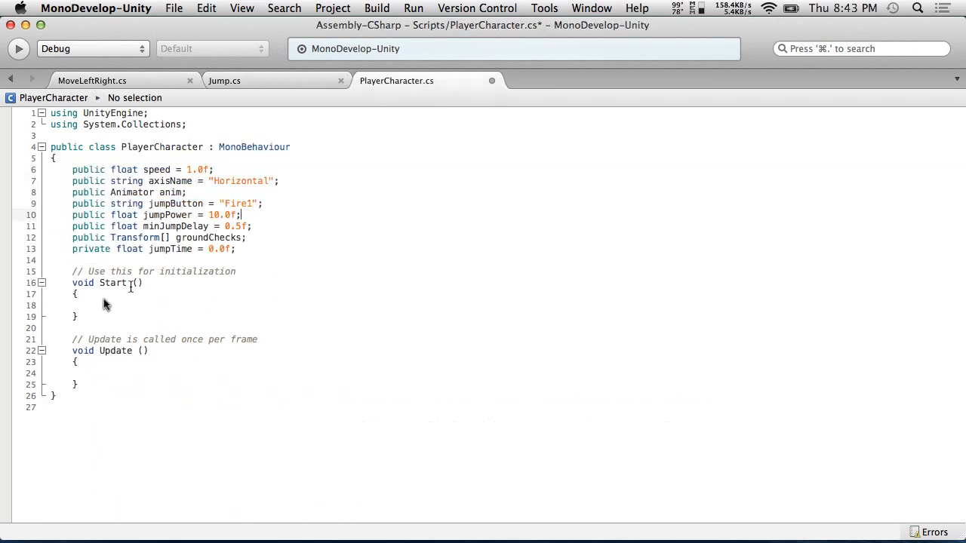
pyautogui.click(81, 309)
pyautogui.press('super+v')
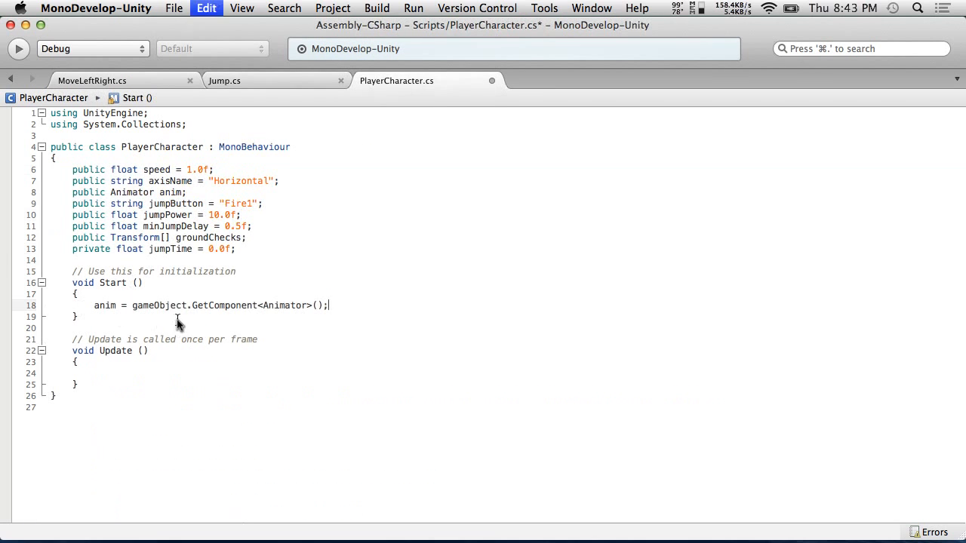
# Copy the whole body of MoveLeftRight's Update method
pyautogui.click(270, 78)
pyautogui.click(423, 81)
pyautogui.click(110, 80)
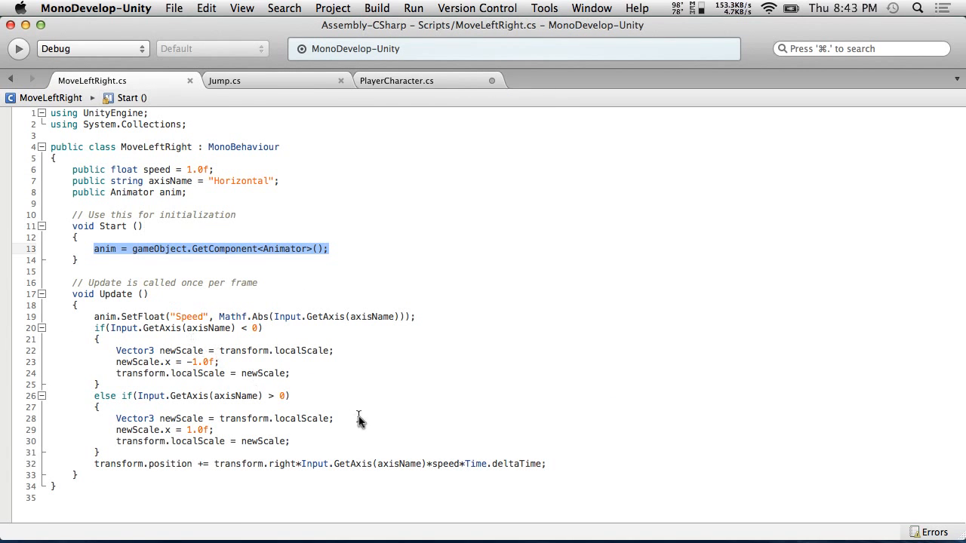
pyautogui.moveTo(546, 464); pyautogui.dragTo(9, 320)
pyautogui.press('super+c')
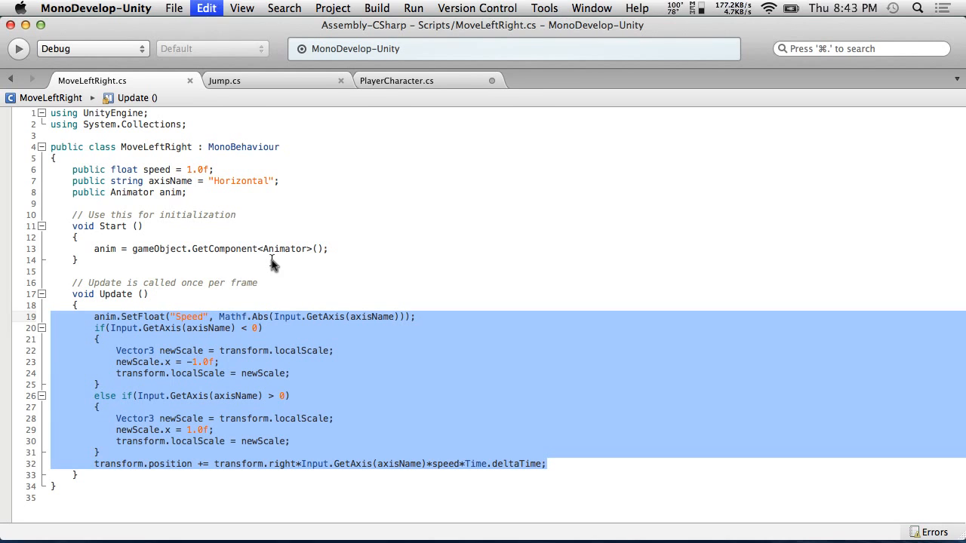
# Paste the movement code into PlayerCharacter's Update and label it with the comment //Left and right movement
pyautogui.click(408, 78)
pyautogui.click(87, 373)
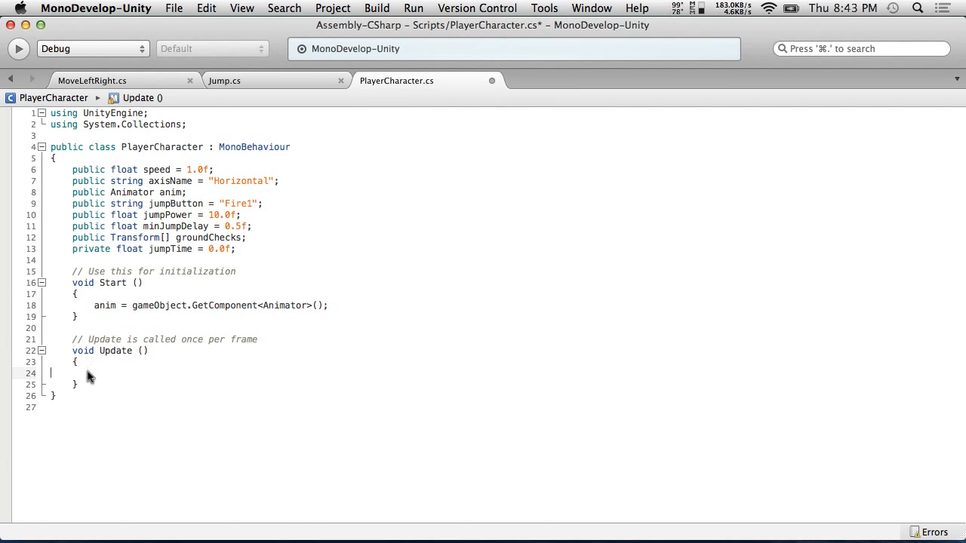
pyautogui.press('super+v')
pyautogui.write('//Left and right movement')
# Copy the whole body of the Jump script's Update method, from the grounded check to the final if block
pyautogui.scroll(-3, 210, 326)
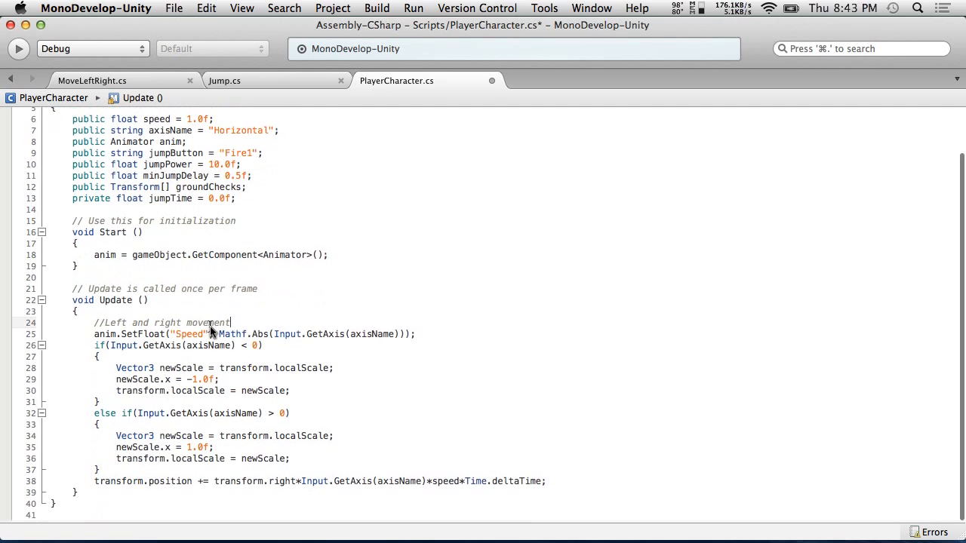
pyautogui.click(562, 484)
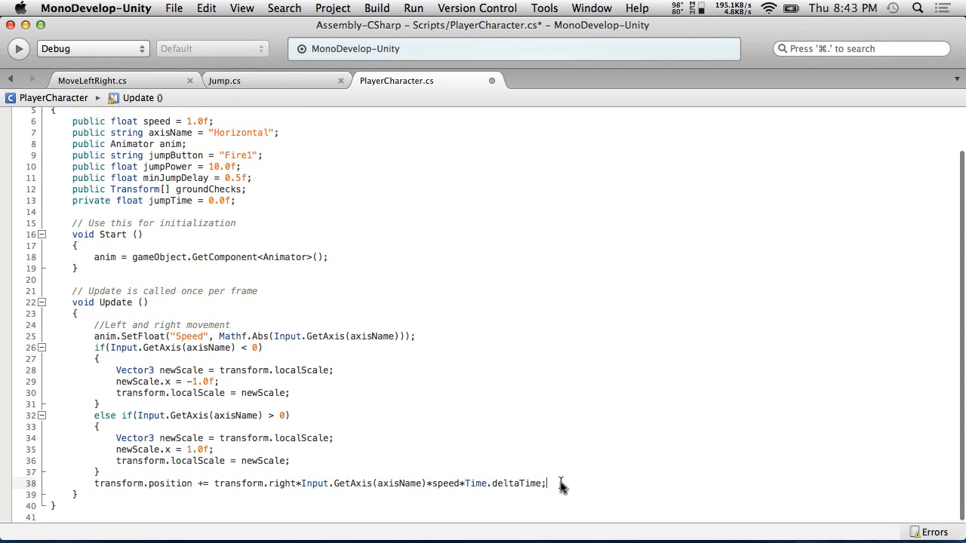
pyautogui.click(242, 81)
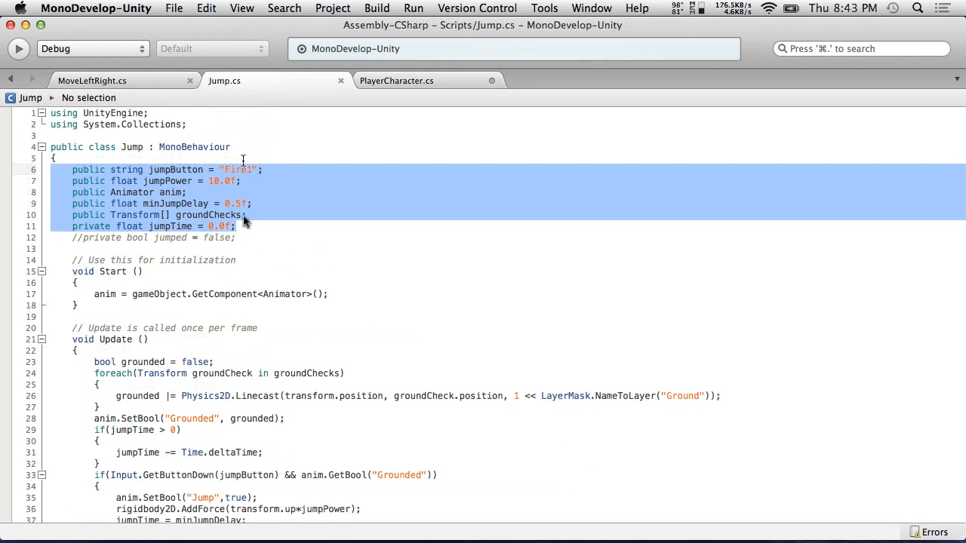
pyautogui.scroll(-3, 244, 216)
pyautogui.moveTo(100, 483); pyautogui.dragTo(2, 264)
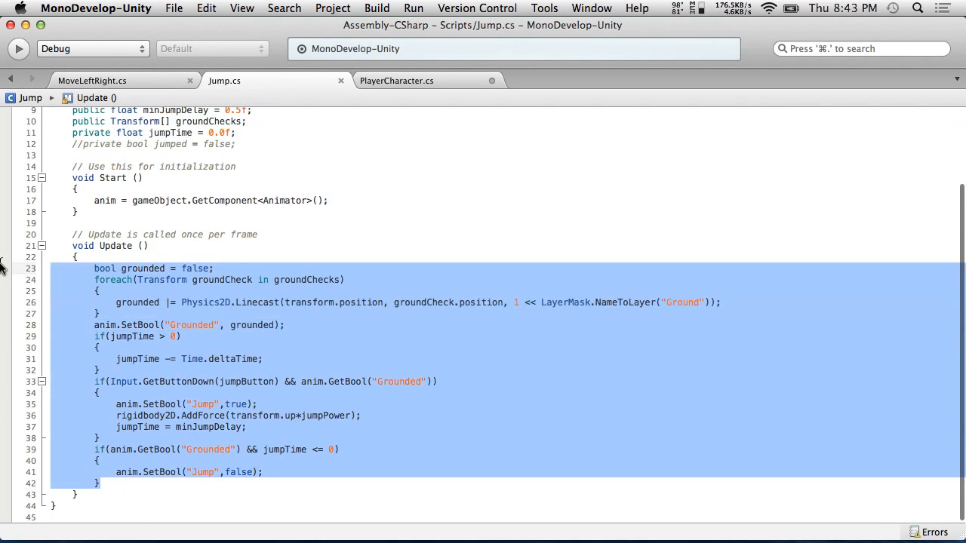
# Paste the jump code into PlayerCharacter's Update below the movement code
pyautogui.click(146, 81)
pyautogui.click(411, 78)
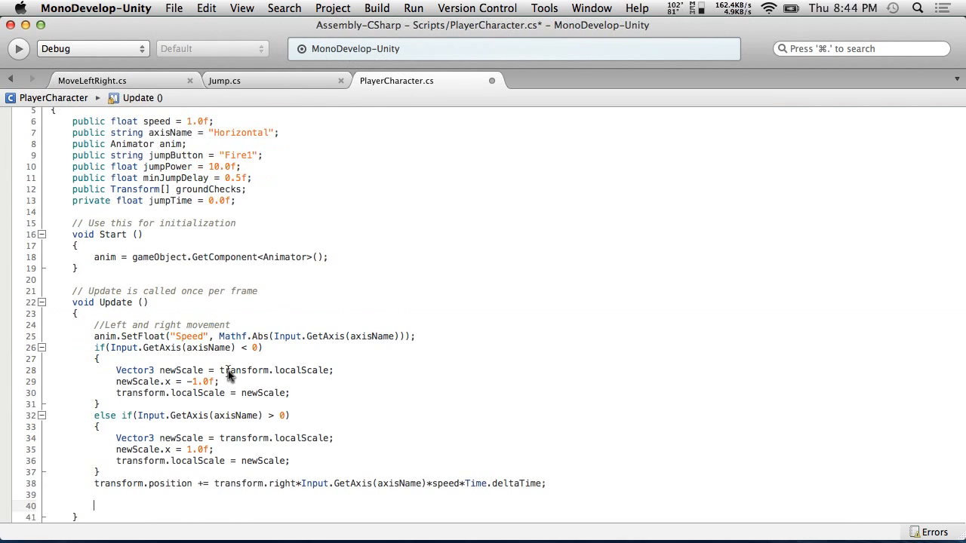
pyautogui.scroll(-1, 228, 370)
pyautogui.press('cmd+v')
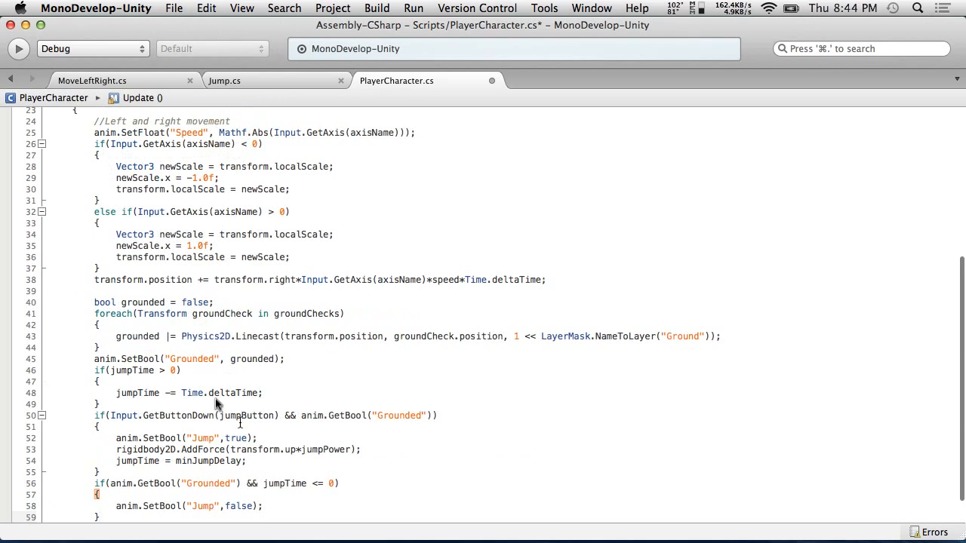
# Add a //Jump logic comment above the pasted jump code, save the script, and switch to Unity
pyautogui.click(139, 291)
pyautogui.press('Return')
pyautogui.write('//Jump logic')
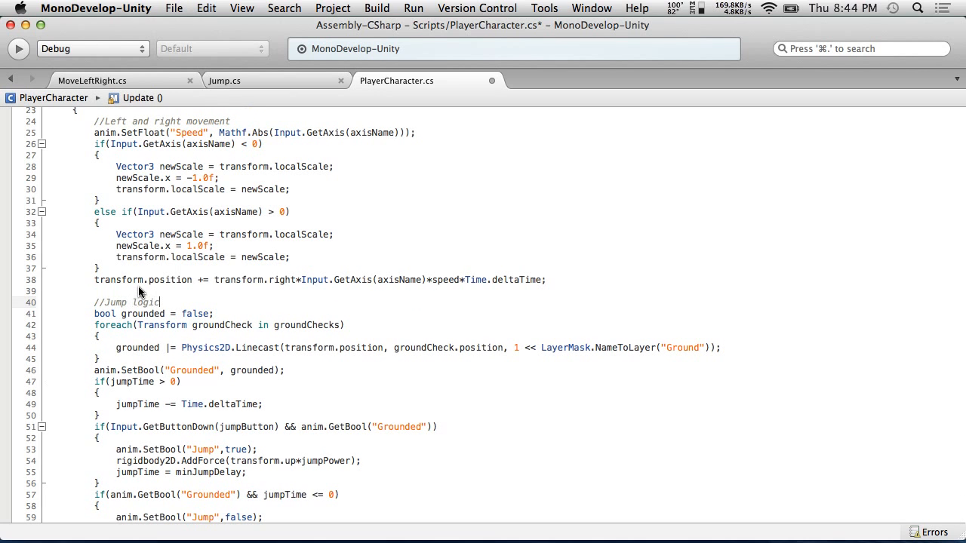
pyautogui.click(173, 8)
pyautogui.click(249, 62)
pyautogui.press('super+Tab')
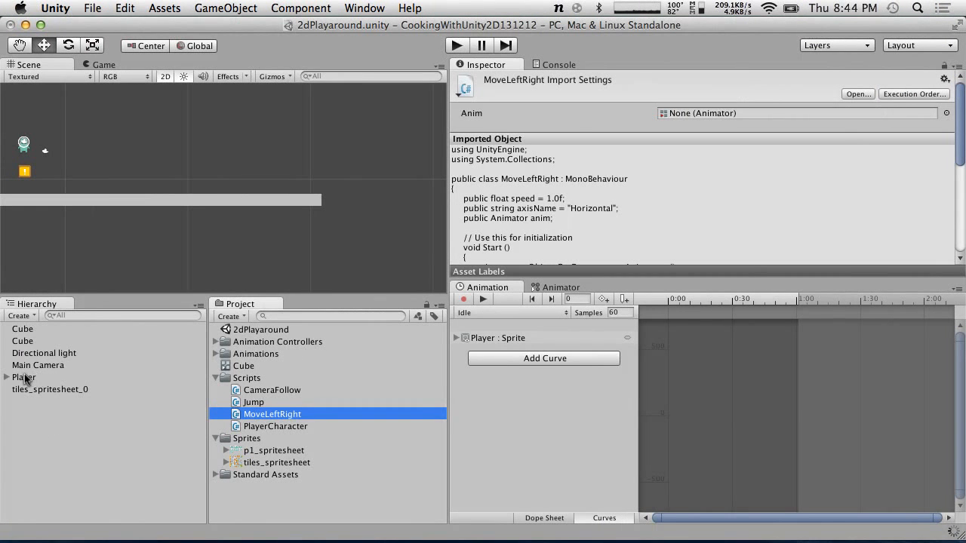
# Select the Player object and remove its Jump script component
pyautogui.click(25, 378)
pyautogui.scroll(-10, 553, 199)
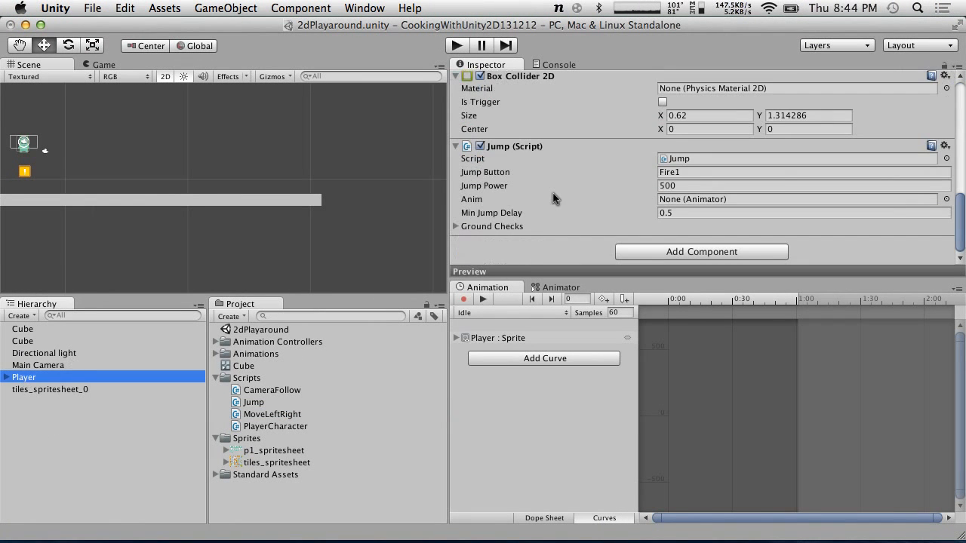
pyautogui.click(944, 145)
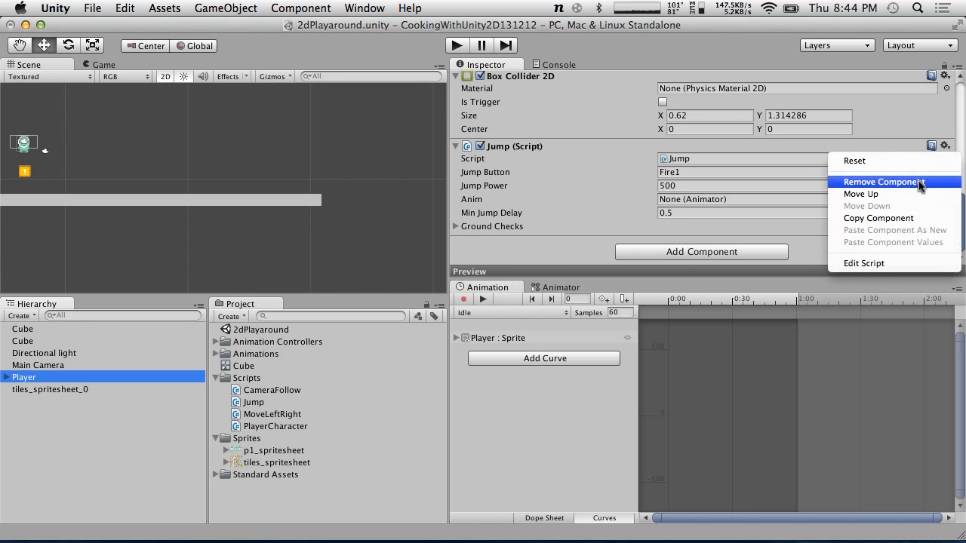
pyautogui.click(919, 183)
# Remove the Move Left Right script component from the Player
pyautogui.scroll(8, 919, 185)
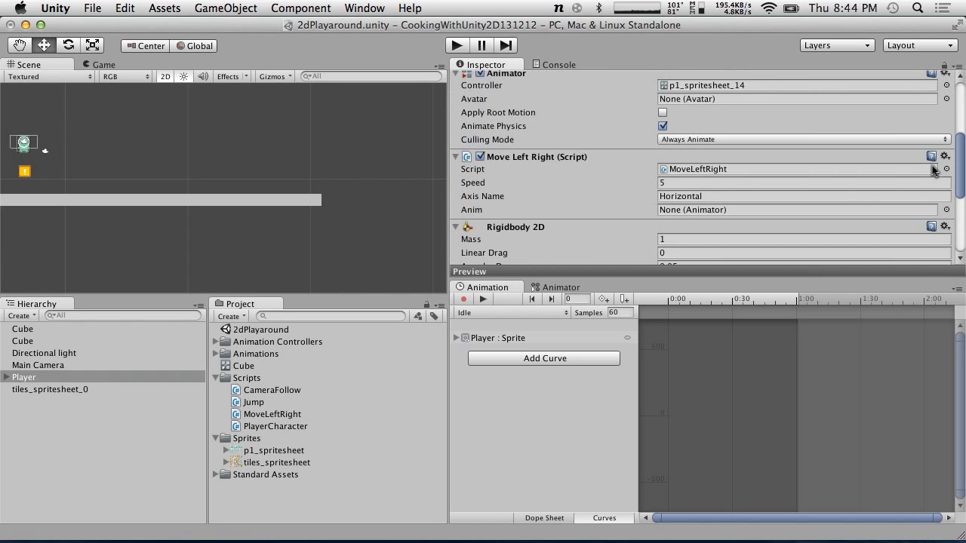
pyautogui.click(944, 159)
pyautogui.click(867, 190)
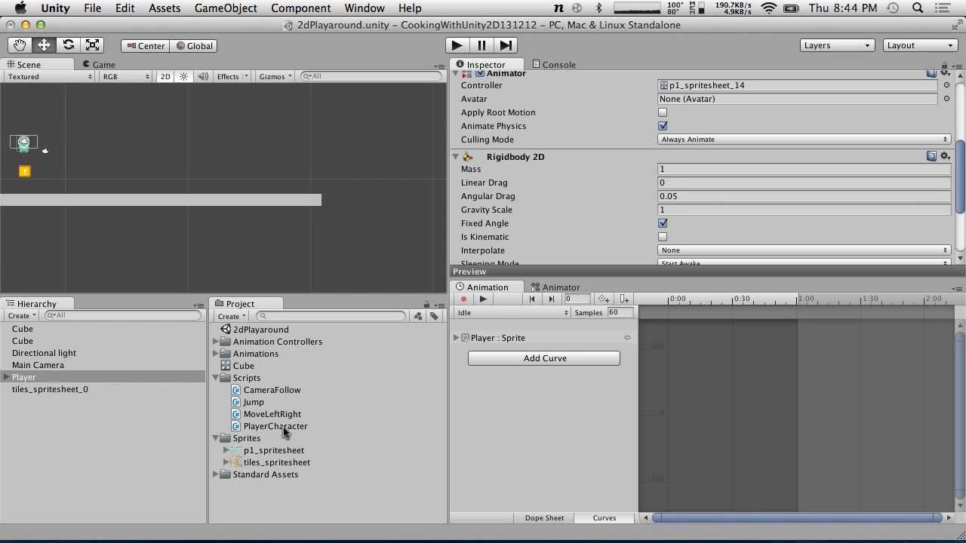
# Add the PlayerCharacter script to the Player and expand its Ground Checks list
pyautogui.moveTo(283, 428); pyautogui.dragTo(67, 378)
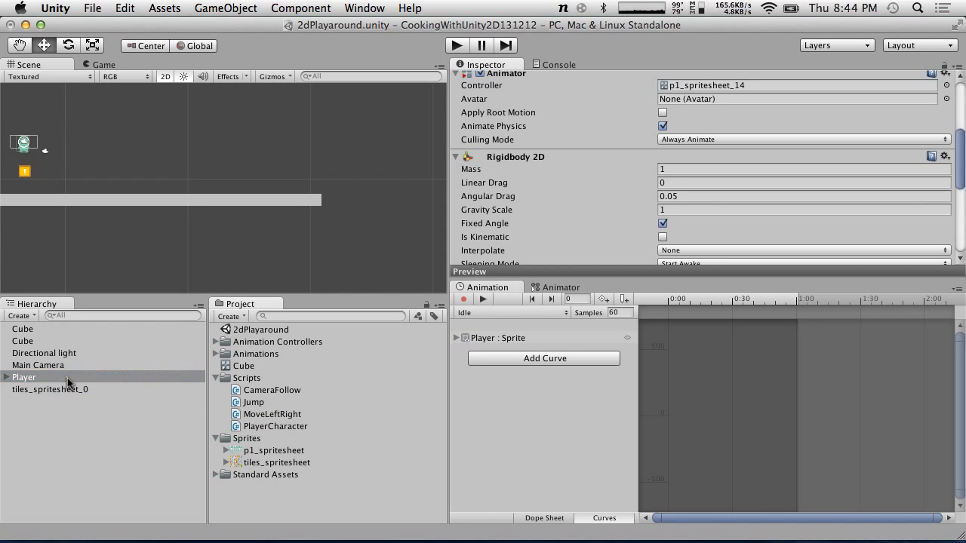
pyautogui.scroll(-5, 579, 235)
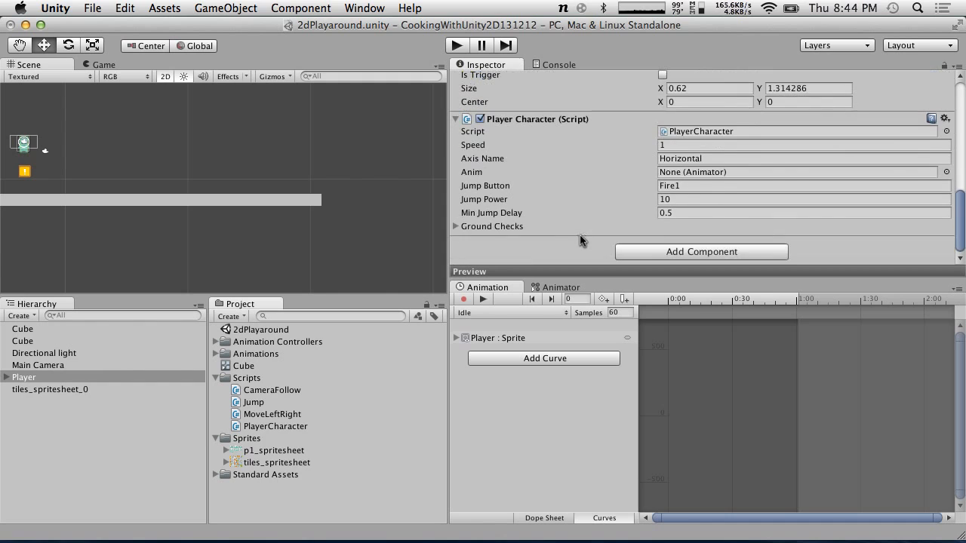
pyautogui.click(456, 227)
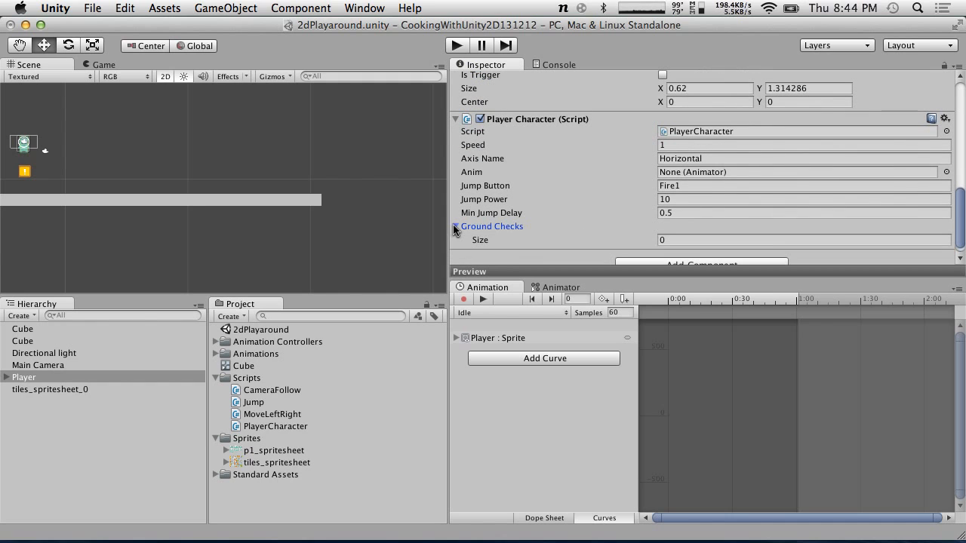
# Assign both GroundCheck children of the Player to the PlayerCharacter's Ground Checks list
pyautogui.click(6, 378)
pyautogui.click(52, 401)
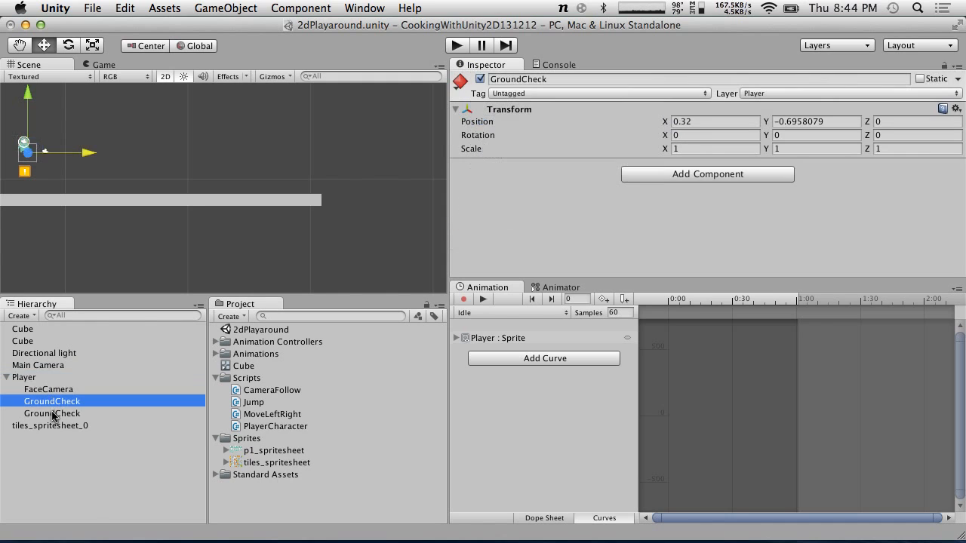
pyautogui.keyDown('shift'); pyautogui.click(52, 412); pyautogui.keyUp('shift')
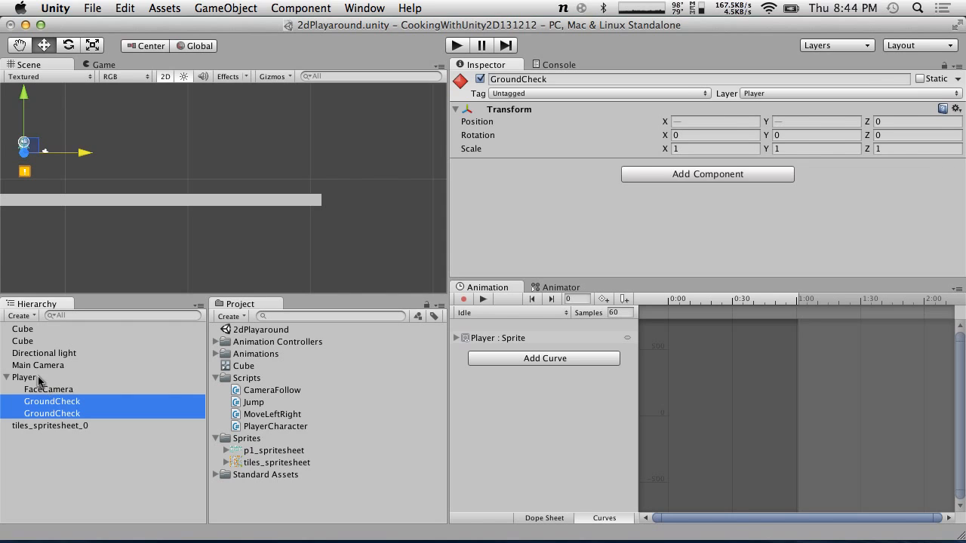
pyautogui.click(39, 382)
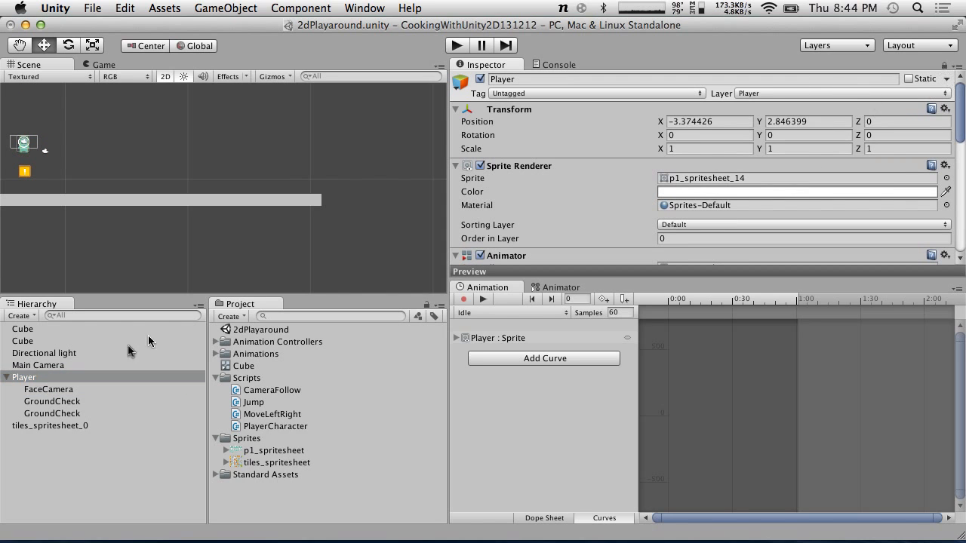
pyautogui.click(52, 402)
pyautogui.keyDown('shift'); pyautogui.click(52, 413); pyautogui.keyUp('shift')
pyautogui.moveTo(57, 414); pyautogui.dragTo(512, 213)
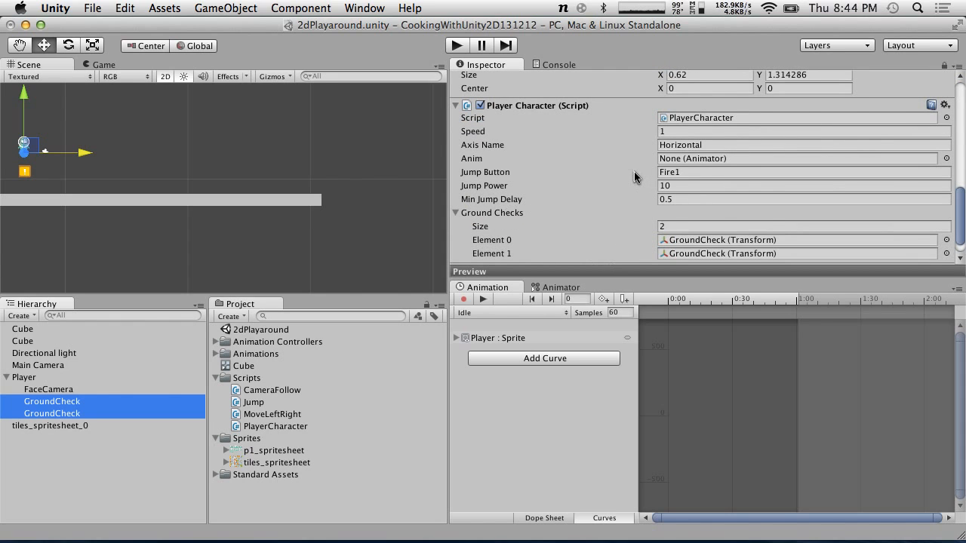
# Assign the Player object to the PlayerCharacter's Anim field
pyautogui.scroll(-1, 634, 175)
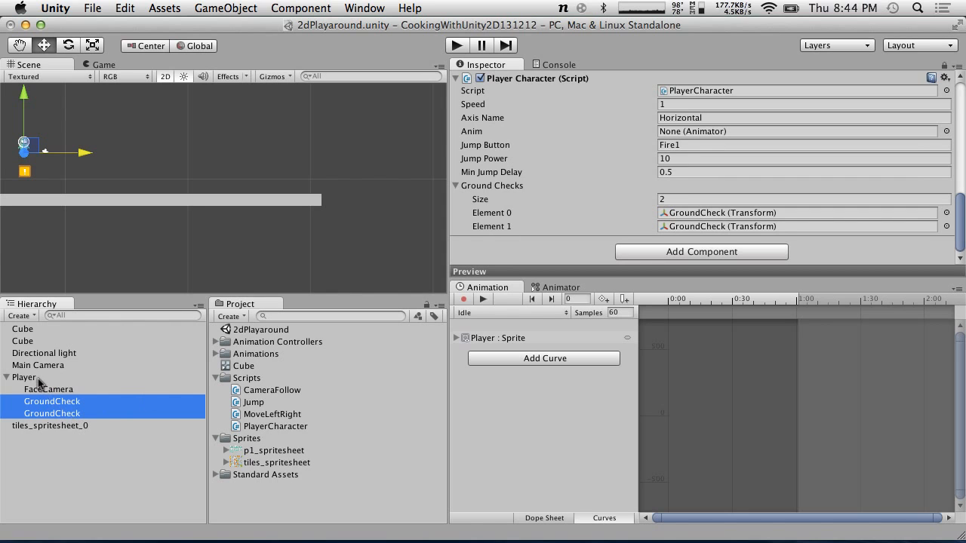
pyautogui.scroll(7, 561, 192)
pyautogui.scroll(-7, 561, 195)
pyautogui.click(35, 388)
pyautogui.click(30, 380)
pyautogui.moveTo(30, 377); pyautogui.dragTo(719, 134)
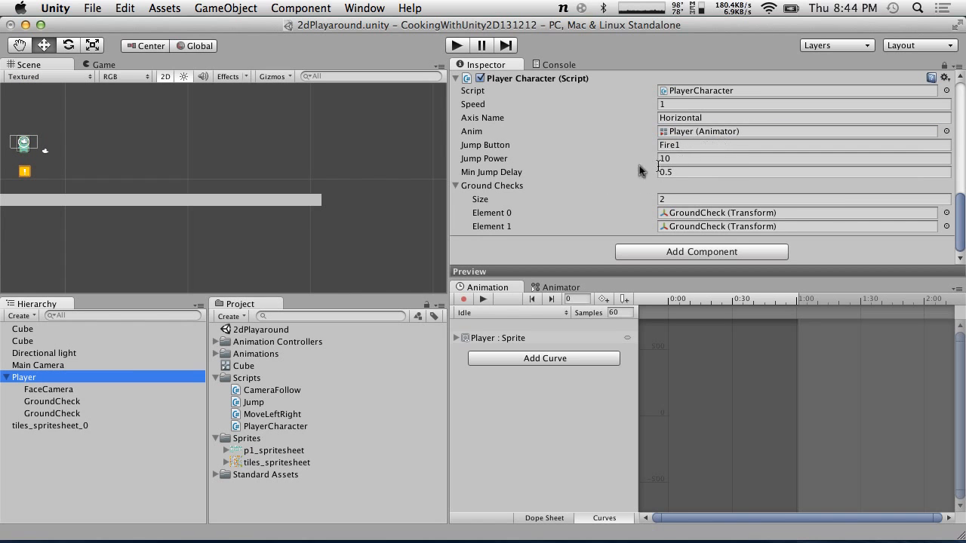
# Make the anim field private in PlayerCharacter.cs and save the script
pyautogui.press('super+Tab')
pyautogui.scroll(7, 611, 164)
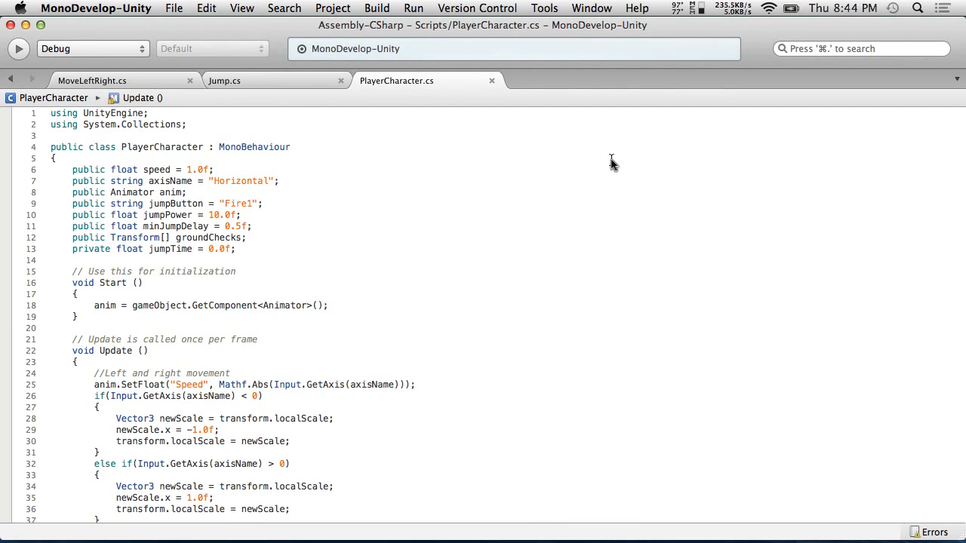
pyautogui.doubleClick(86, 193)
pyautogui.write('private')
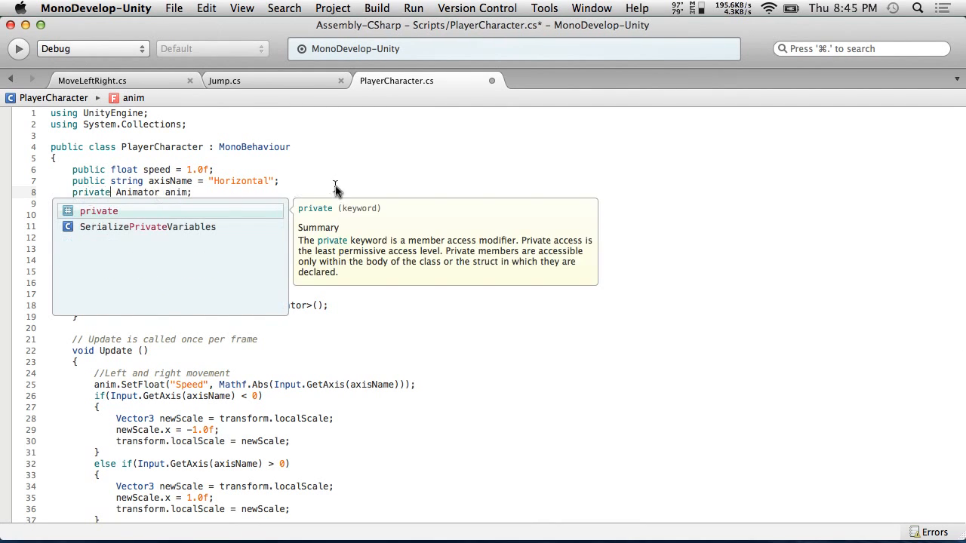
pyautogui.click(287, 157)
pyautogui.click(174, 7)
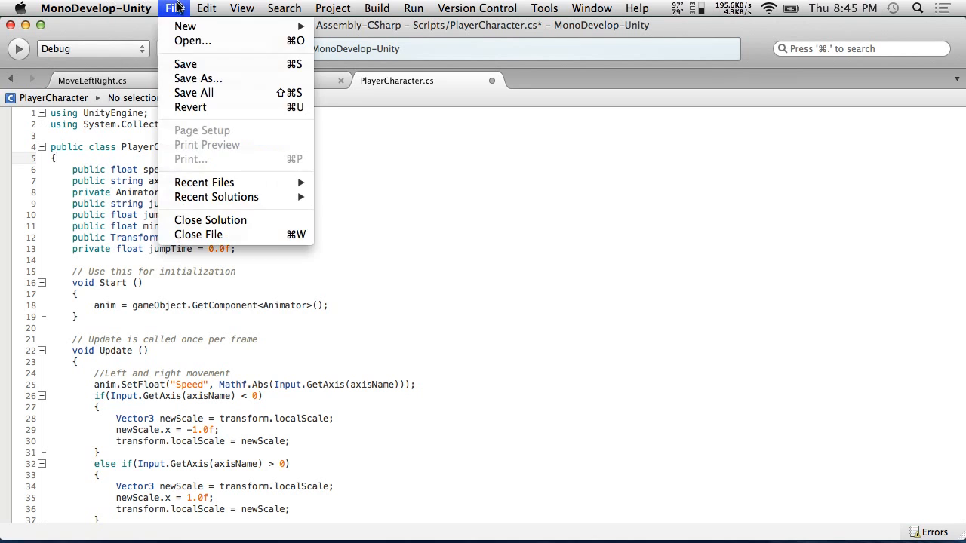
pyautogui.click(185, 63)
# Play the scene and move the player right to test the new PlayerCharacter script
pyautogui.press('super+Tab')
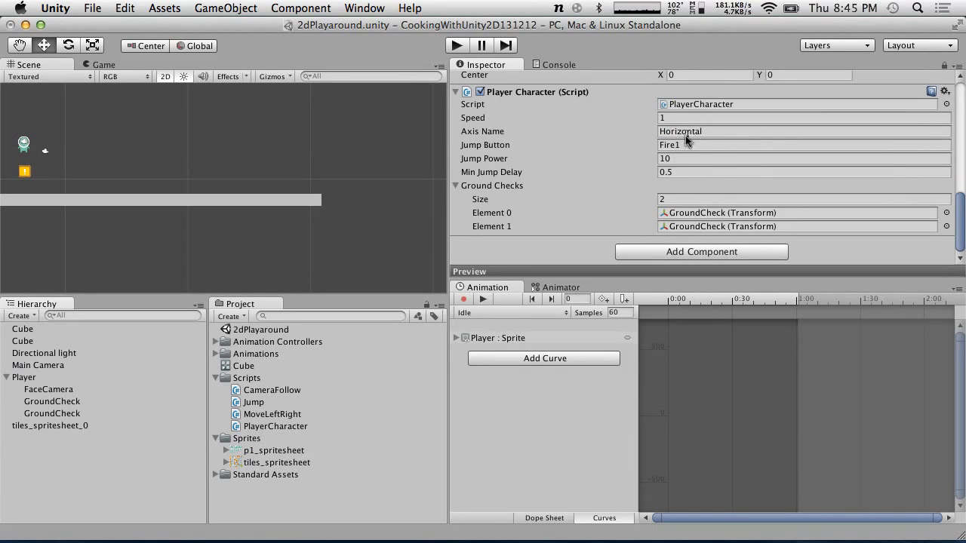
pyautogui.click(456, 46)
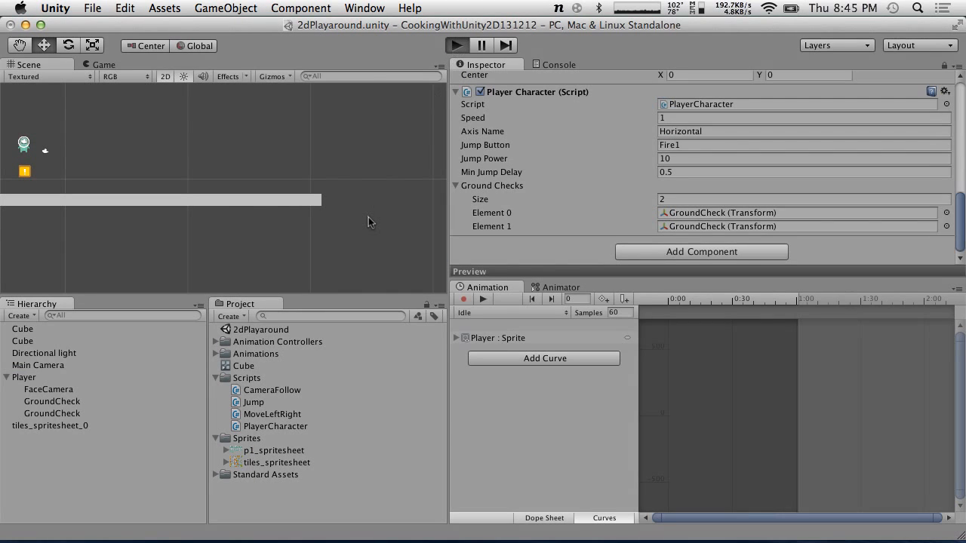
pyautogui.press('Right')
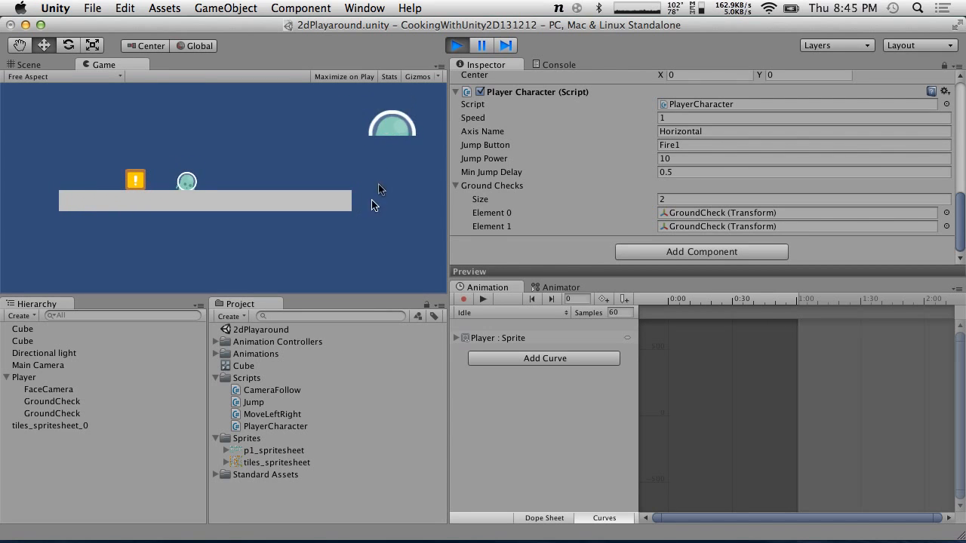
pyautogui.click(457, 46)
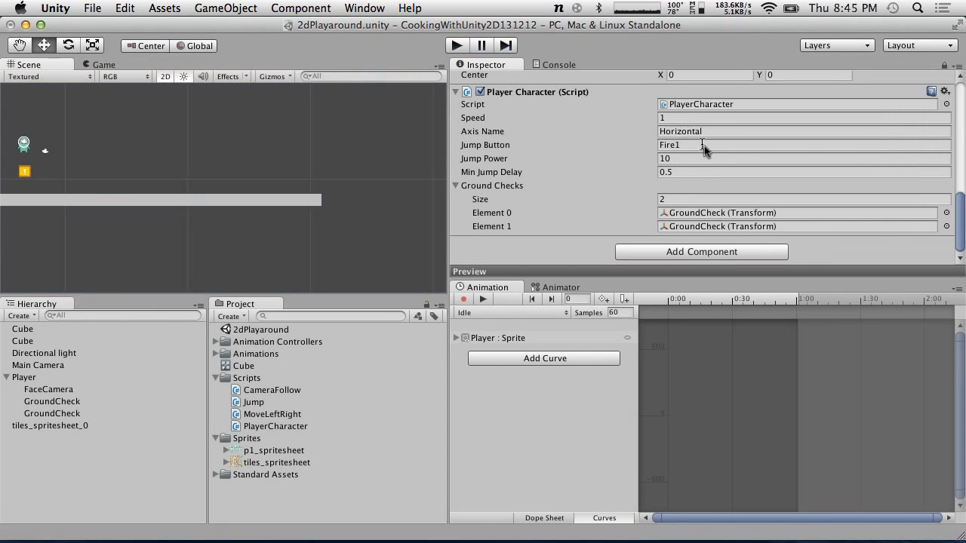
# Set the PlayerCharacter's Speed to 5 and Jump Power to 100
pyautogui.click(686, 119)
pyautogui.write('5')
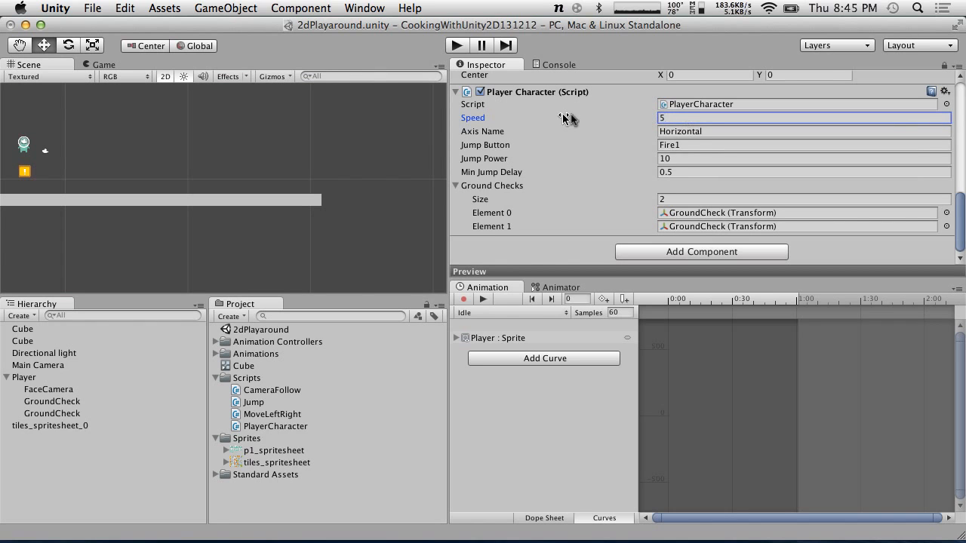
pyautogui.click(685, 159)
pyautogui.write('0')
# Play the scene and move the player right to test the new values
pyautogui.click(457, 45)
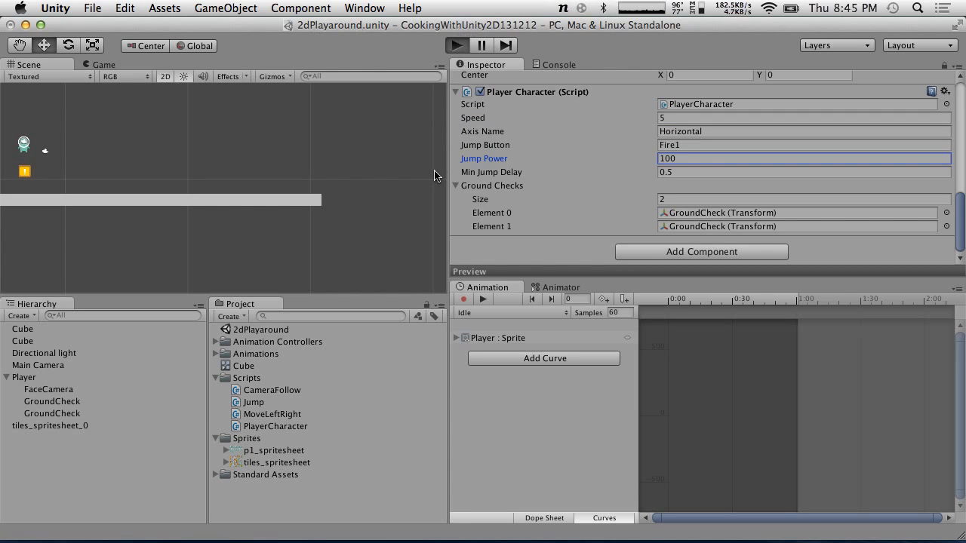
pyautogui.press('Right')
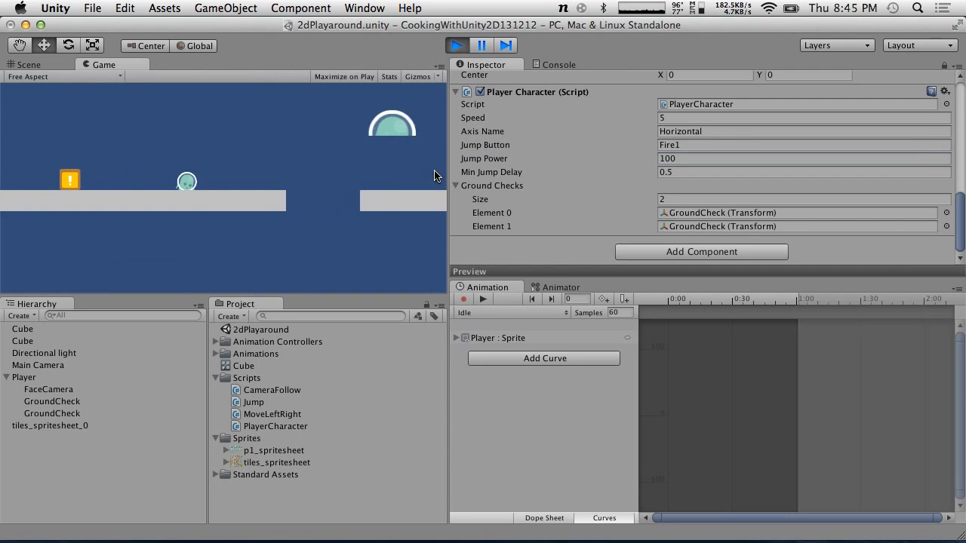
pyautogui.click(457, 45)
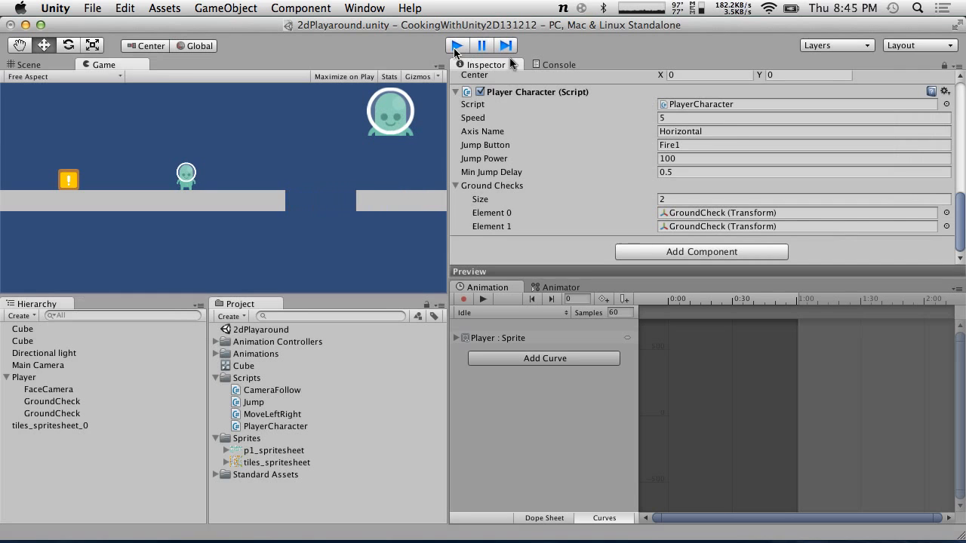
# Set Jump Power to 1000 and play the scene to test the jump
pyautogui.click(701, 158)
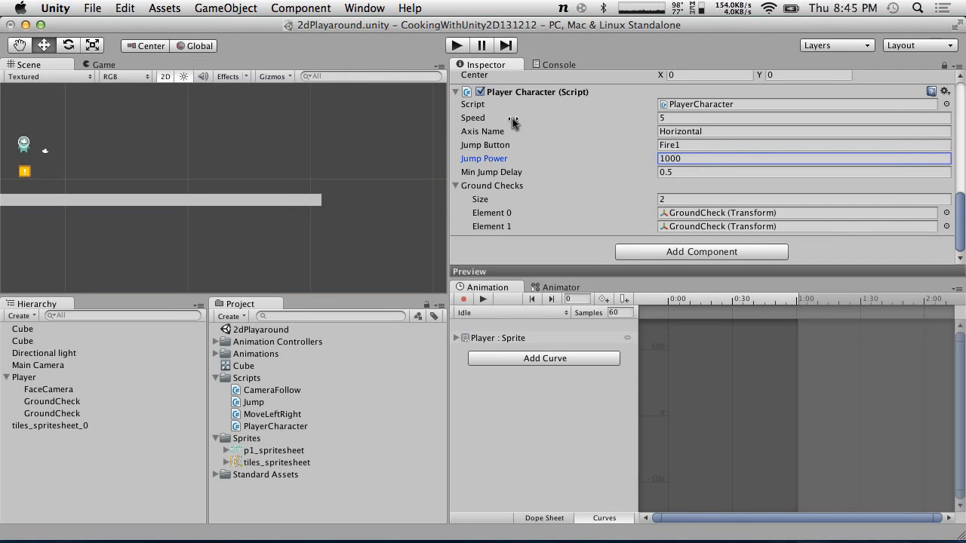
pyautogui.click(456, 45)
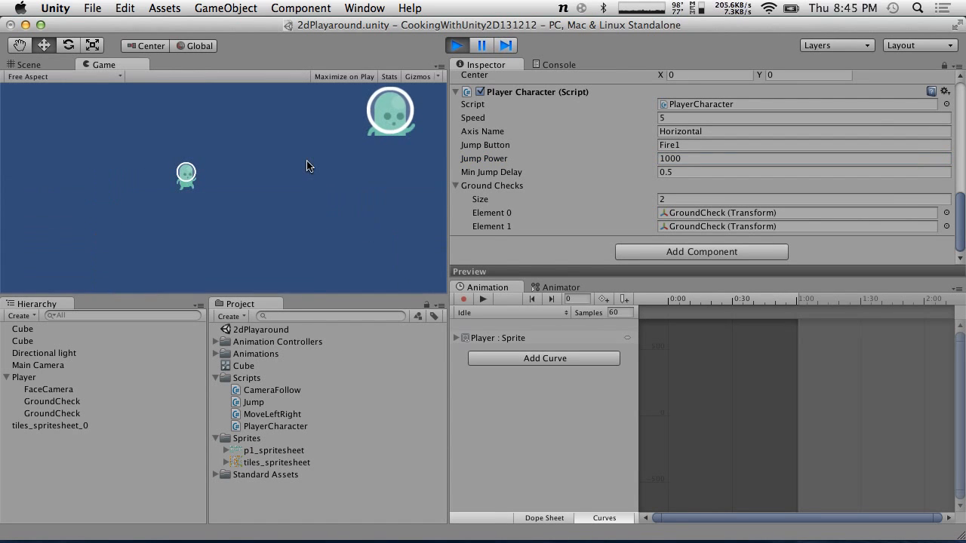
pyautogui.click(456, 45)
# Set Jump Power to 500 and play the scene, moving the player right and left
pyautogui.click(705, 159)
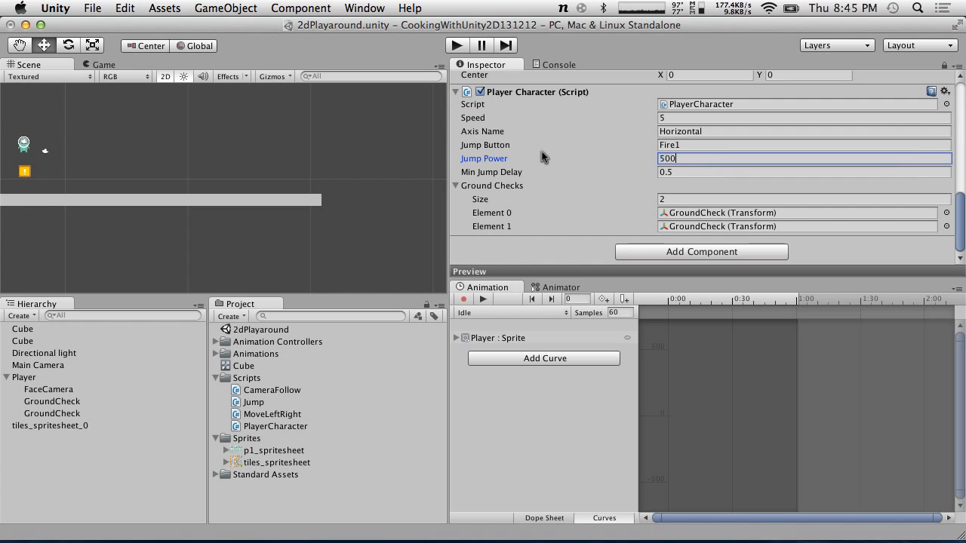
pyautogui.click(455, 46)
pyautogui.press('Right')
pyautogui.press('Left')
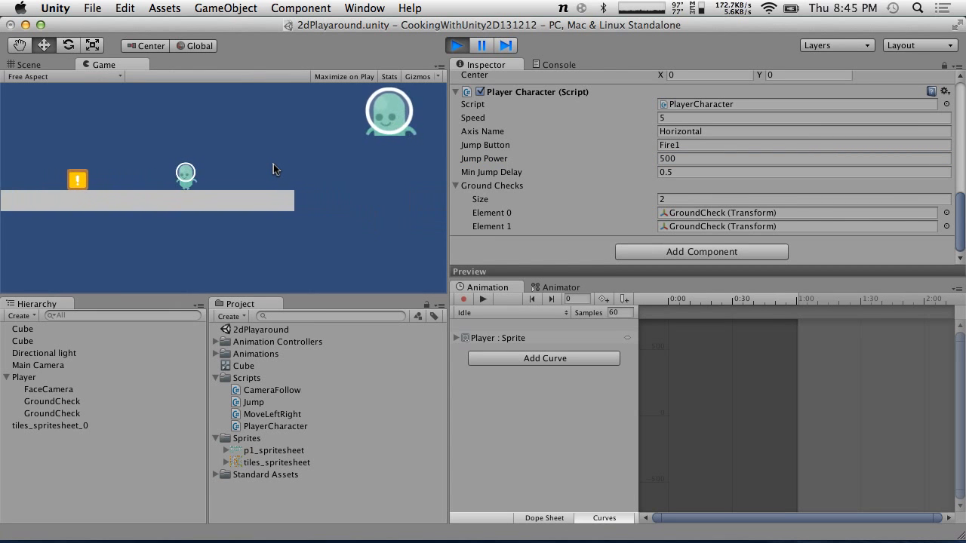
# Test jumping and moving the player across the platforms and stop playing the scene
pyautogui.click(274, 163)
pyautogui.press('Right')
pyautogui.click(273, 164)
pyautogui.press('Left')
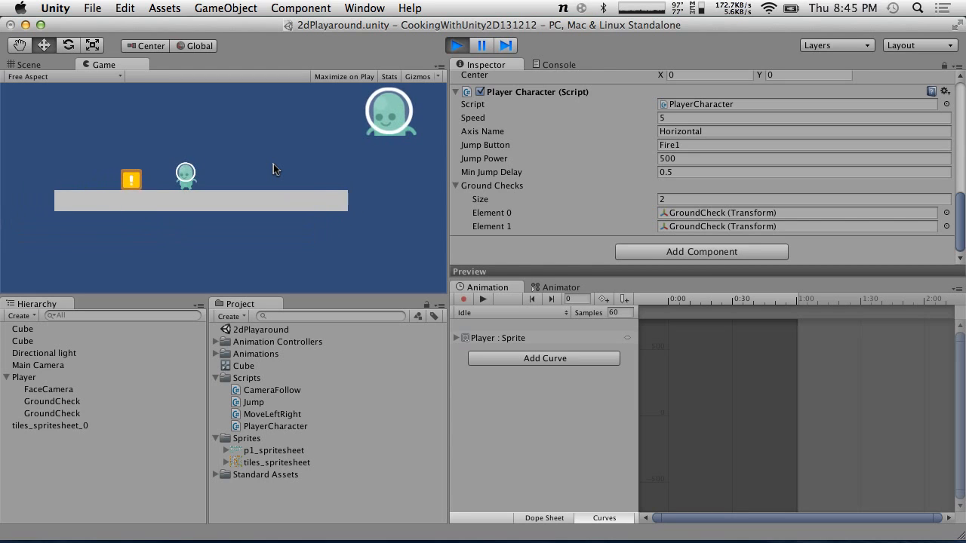
pyautogui.click(273, 164)
pyautogui.press('Right')
pyautogui.click(274, 164)
pyautogui.click(273, 164)
pyautogui.press('Left')
pyautogui.click(274, 164)
pyautogui.press('Right')
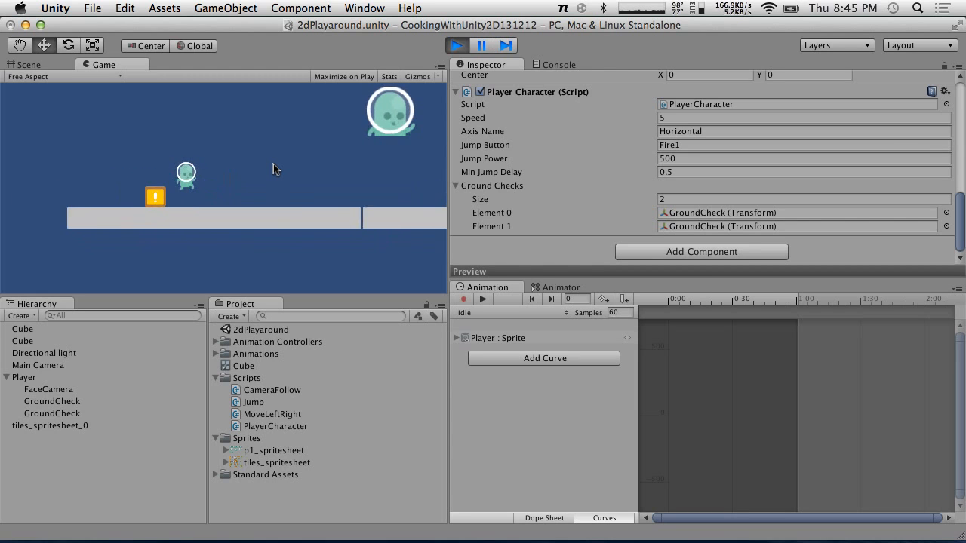
pyautogui.click(273, 164)
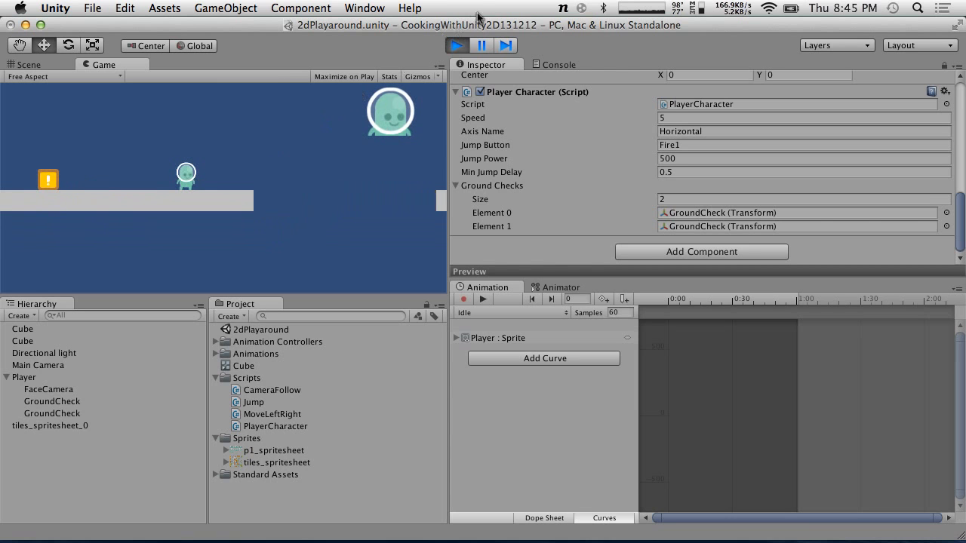
pyautogui.click(457, 45)
# Close the MoveLeftRight.cs and Jump.cs tabs in the code editor
pyautogui.press('super+Tab')
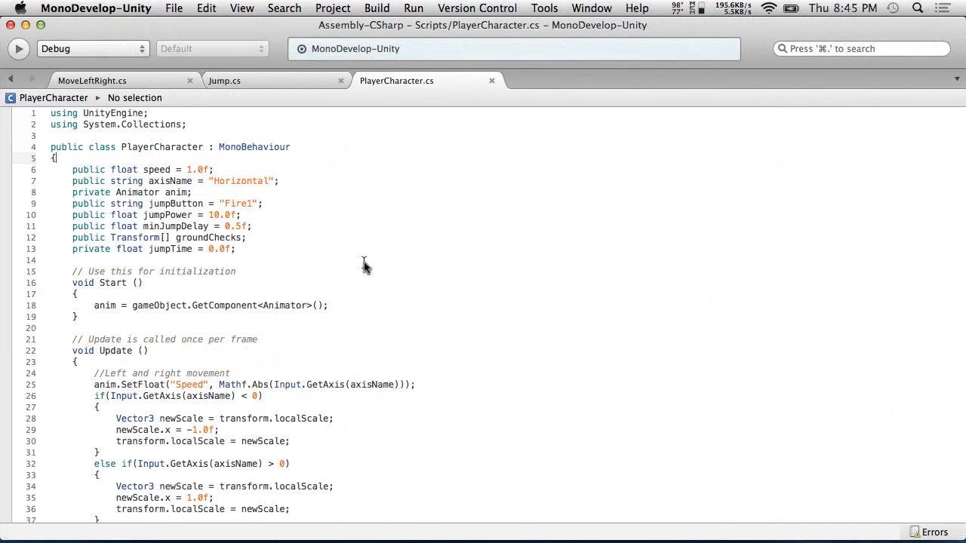
pyautogui.click(141, 81)
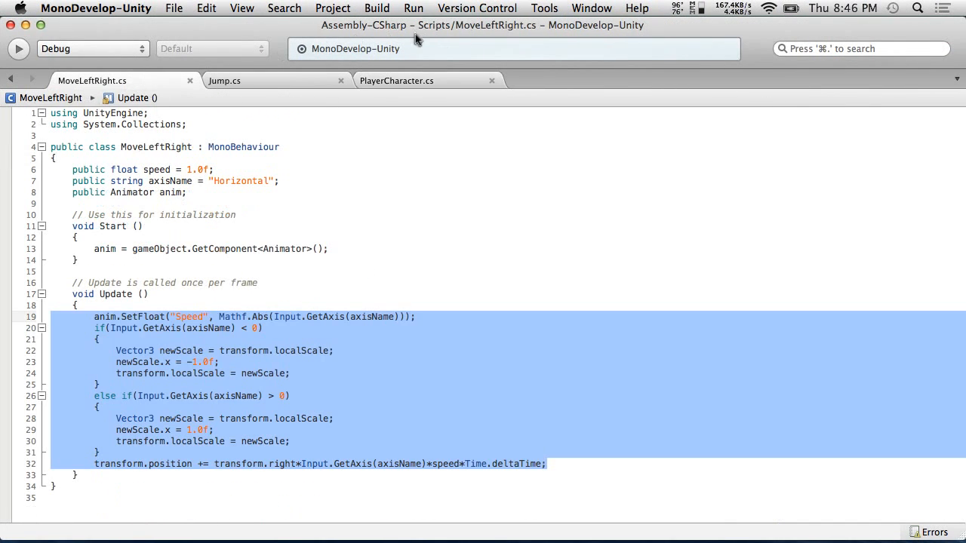
pyautogui.click(408, 80)
pyautogui.click(173, 76)
pyautogui.click(190, 81)
pyautogui.click(190, 81)
# Scroll through the PlayerCharacter script to review the merged movement and jump code
pyautogui.scroll(-3, 277, 165)
pyautogui.scroll(-5, 277, 164)
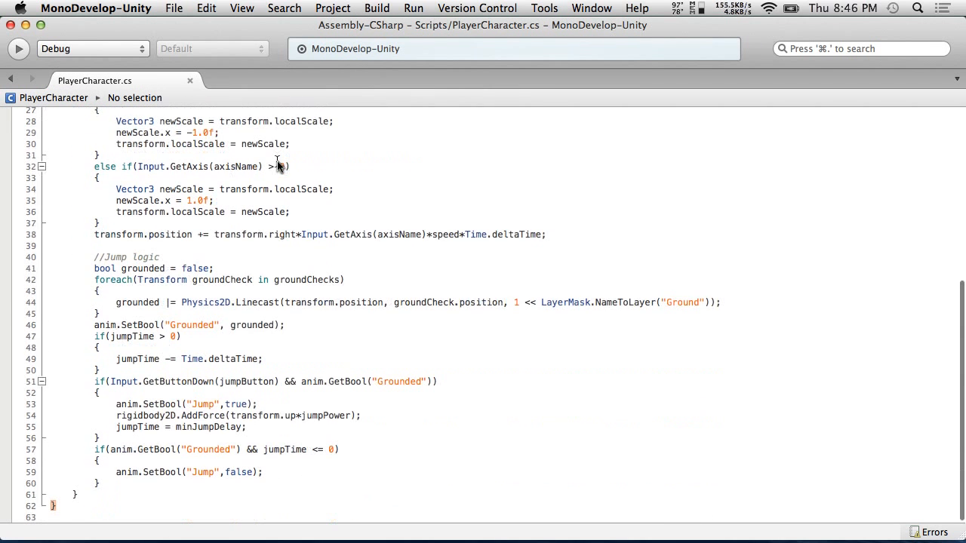
pyautogui.scroll(2, 277, 166)
pyautogui.scroll(3, 277, 165)
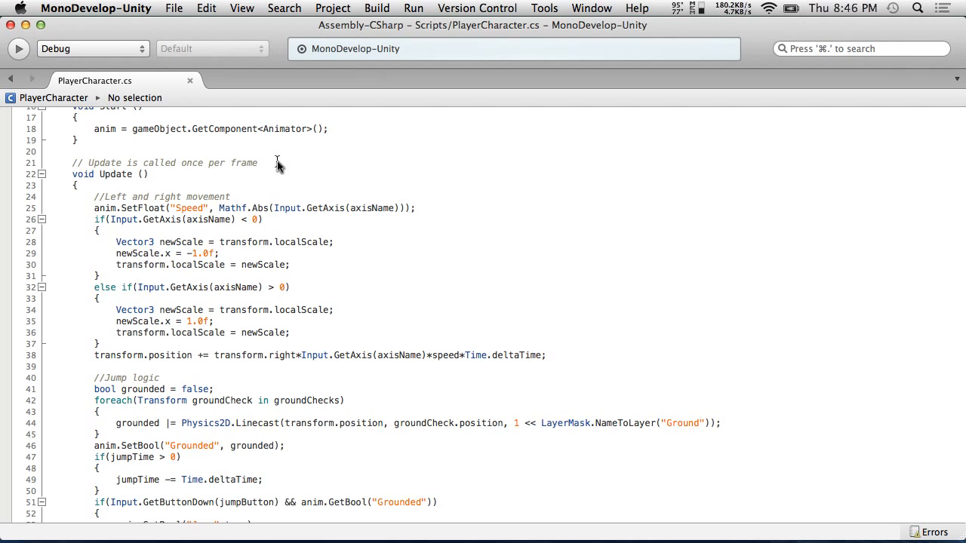
pyautogui.scroll(5, 276, 164)
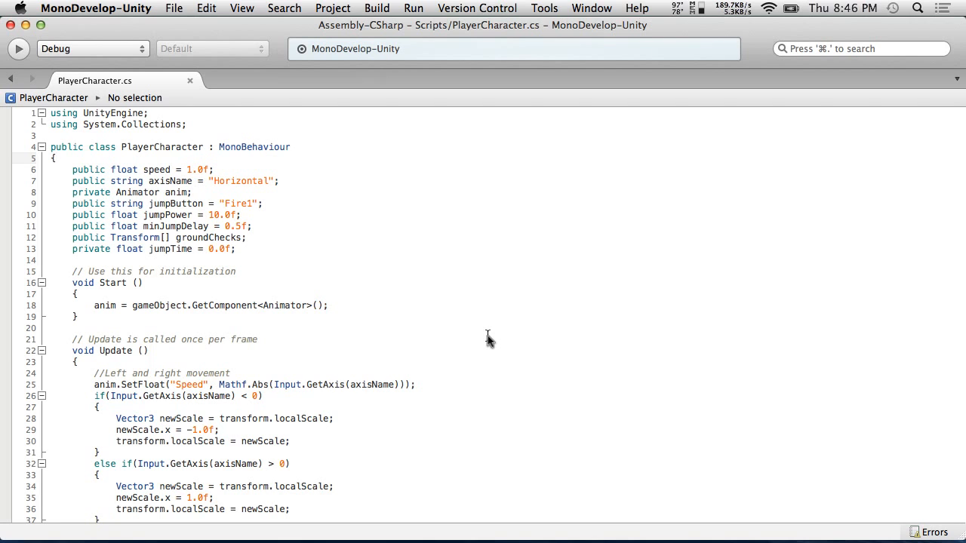
pyautogui.scroll(-5, 488, 338)
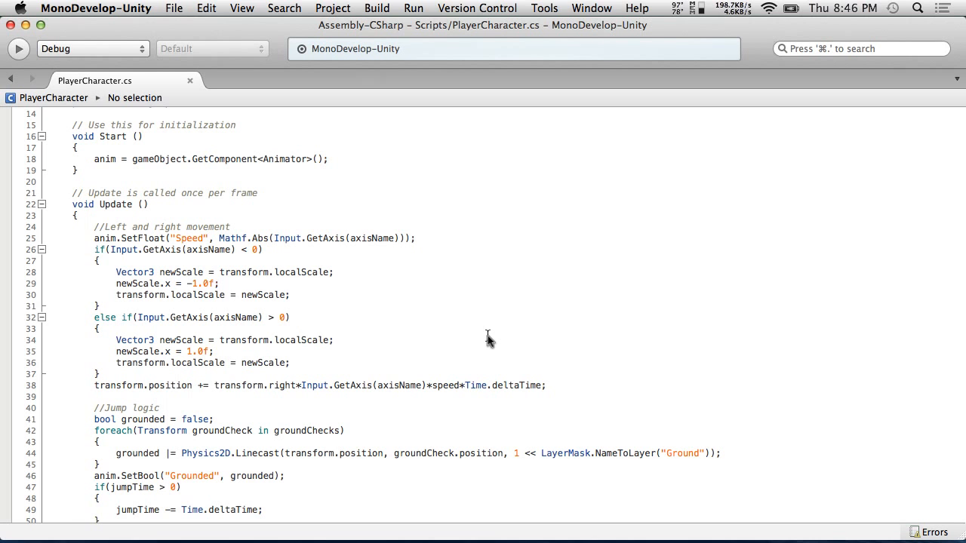
# Select the moving platform Cube, check its Animator's Animate Physics option, and play-test the scene
pyautogui.press('super+Tab')
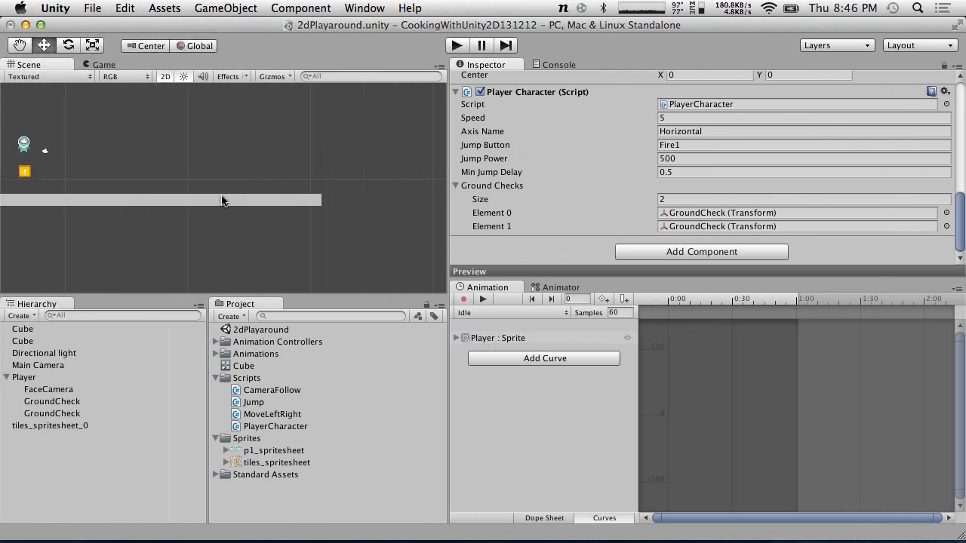
pyautogui.click(222, 200)
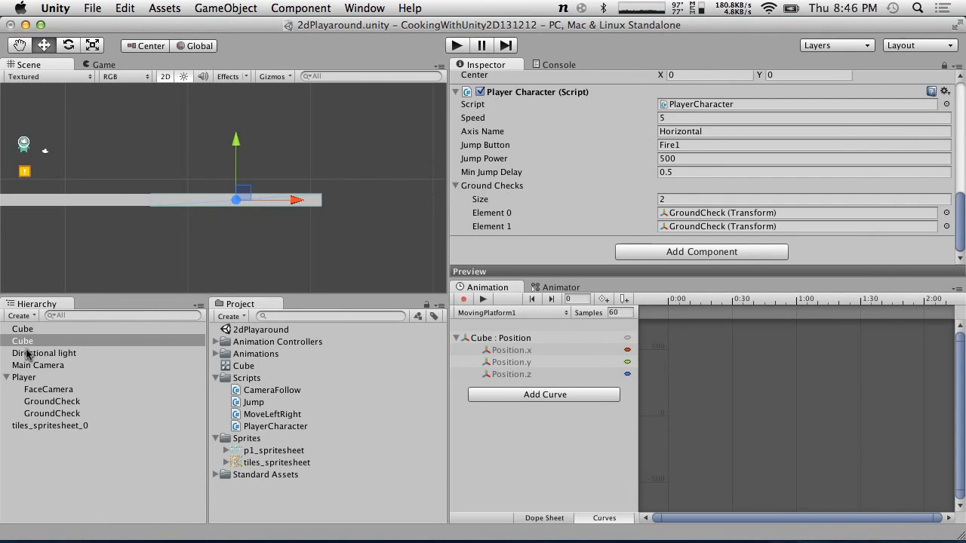
pyautogui.scroll(10, 559, 120)
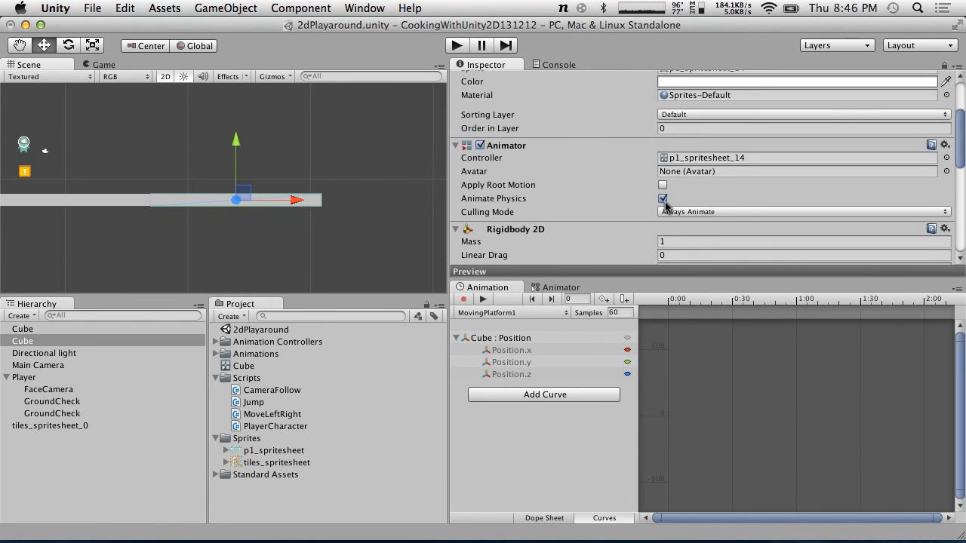
pyautogui.click(35, 331)
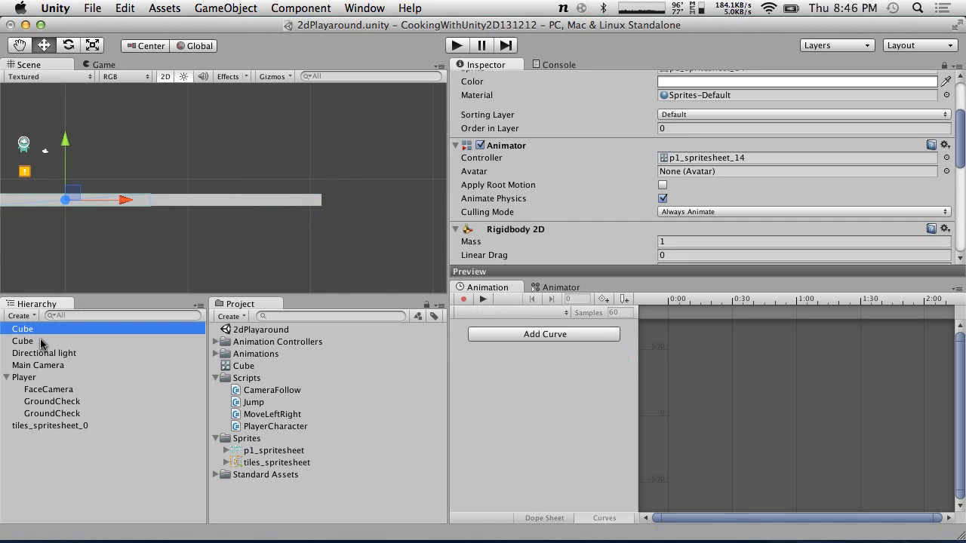
pyautogui.click(41, 342)
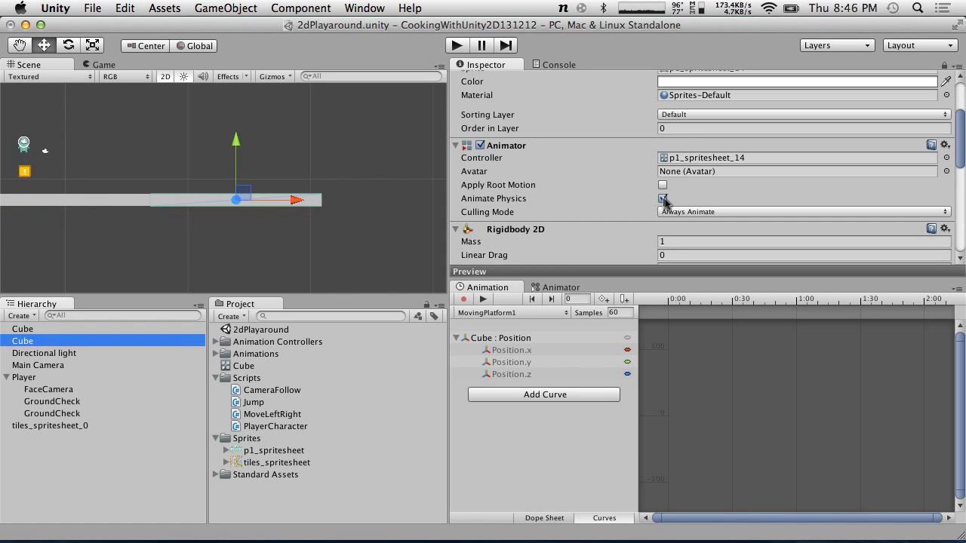
pyautogui.click(662, 198)
pyautogui.click(662, 198)
pyautogui.click(455, 45)
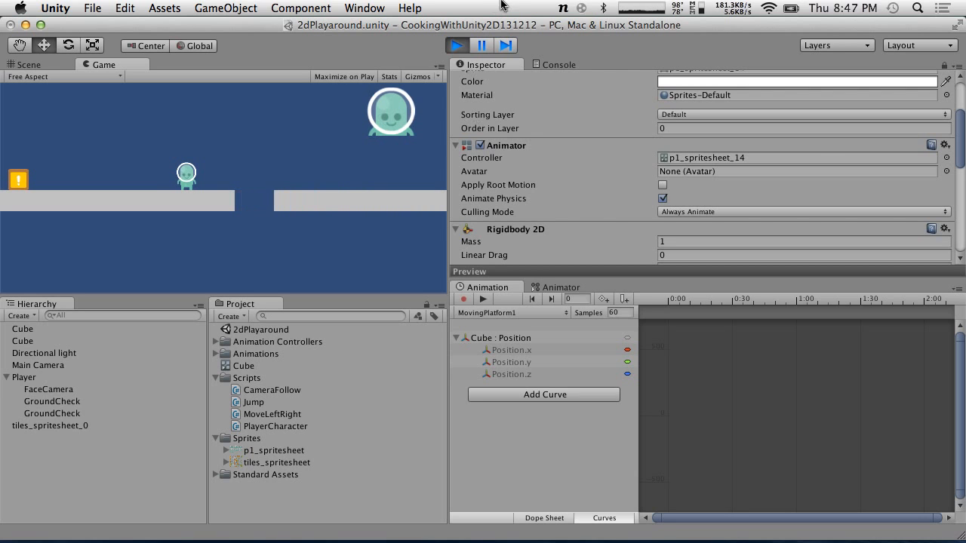
pyautogui.click(455, 46)
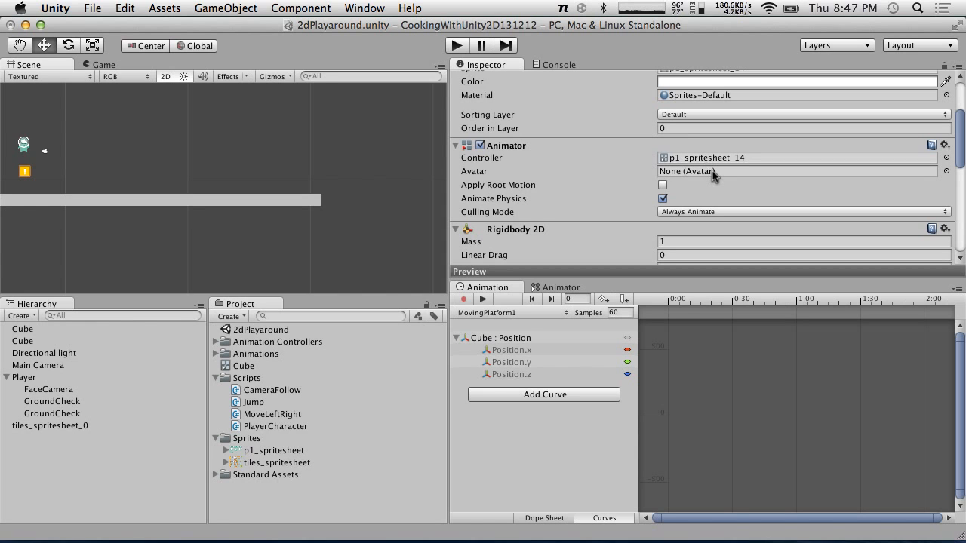
# Open the Cube animator controller in the Animator window
pyautogui.scroll(5, 557, 159)
pyautogui.scroll(-3, 557, 159)
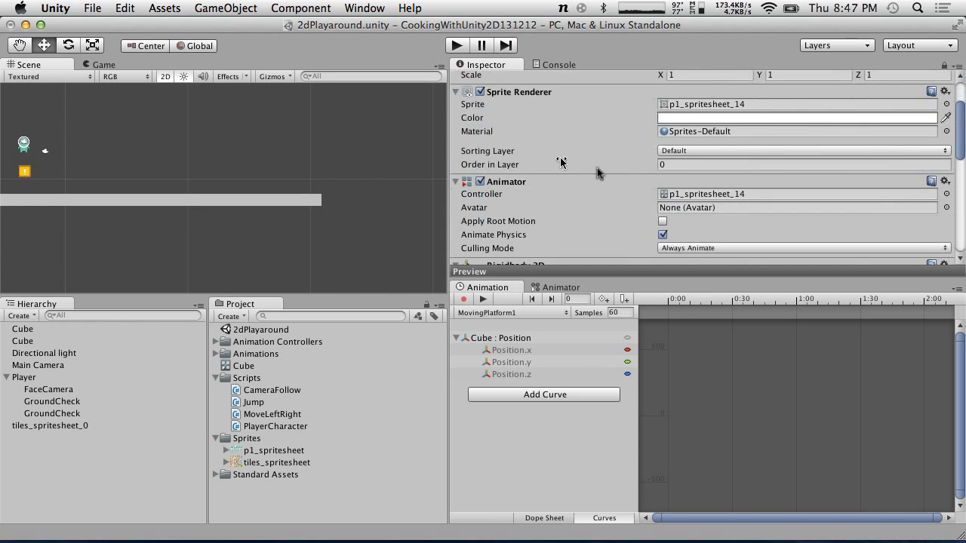
pyautogui.click(689, 213)
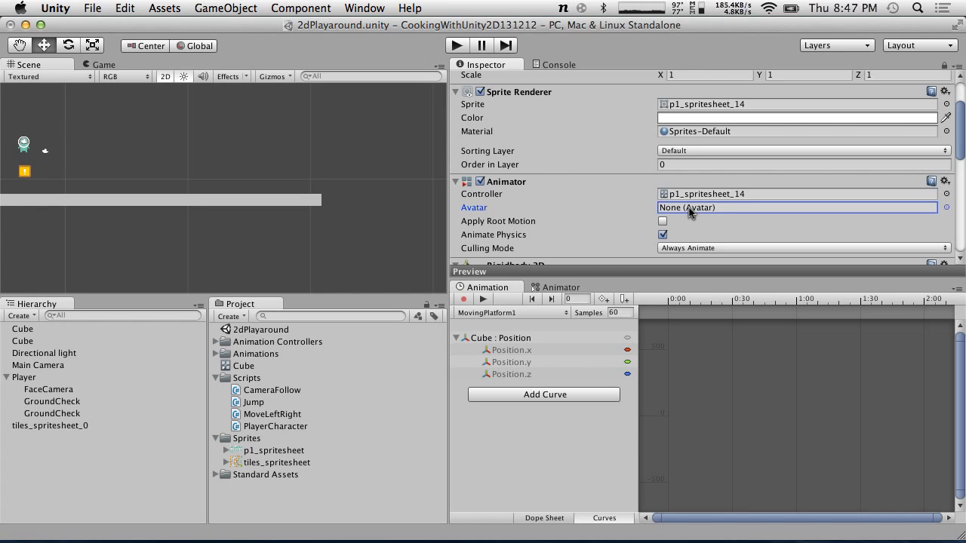
pyautogui.click(242, 368)
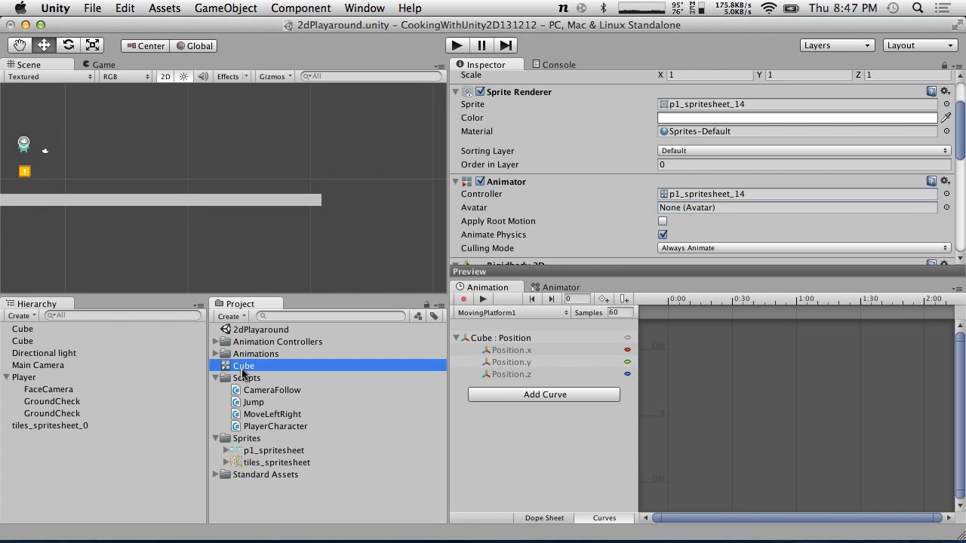
pyautogui.doubleClick(226, 370)
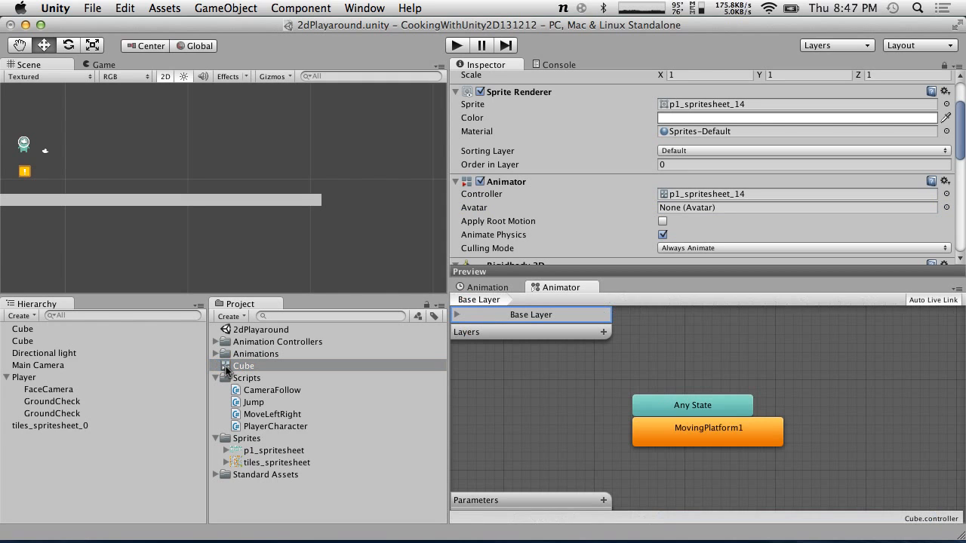
# Move the Cube animator controller into the Animation Controllers folder, select the platform, and collapse the project folders
pyautogui.click(215, 354)
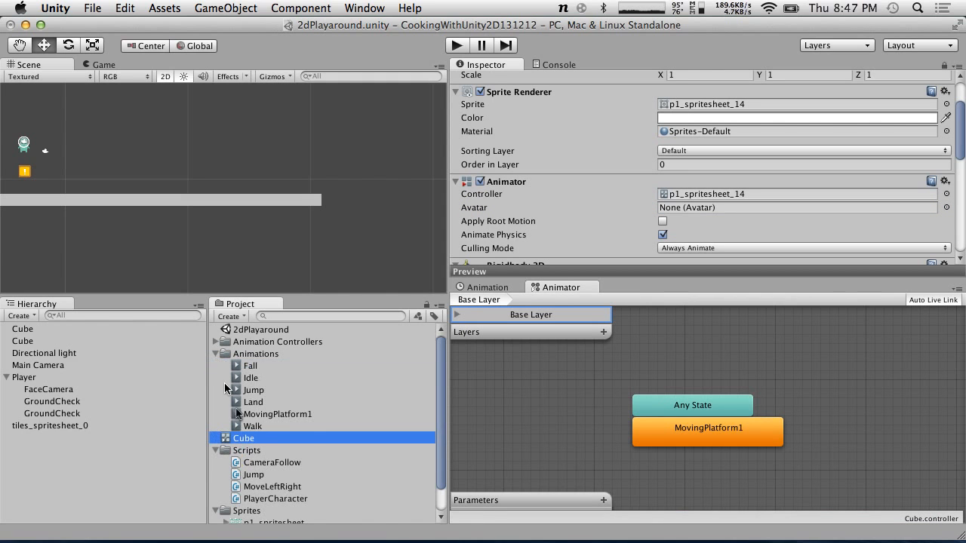
pyautogui.moveTo(264, 439); pyautogui.dragTo(260, 342)
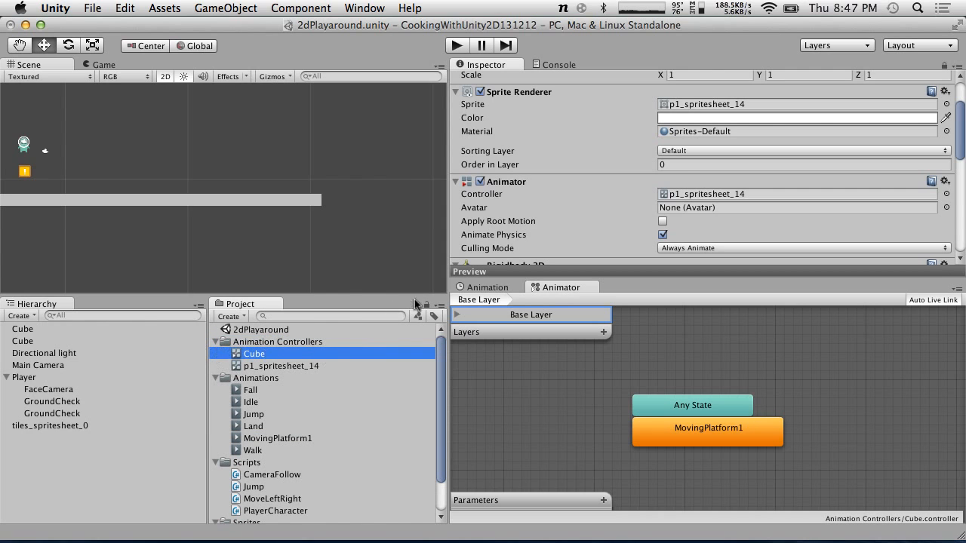
pyautogui.click(226, 200)
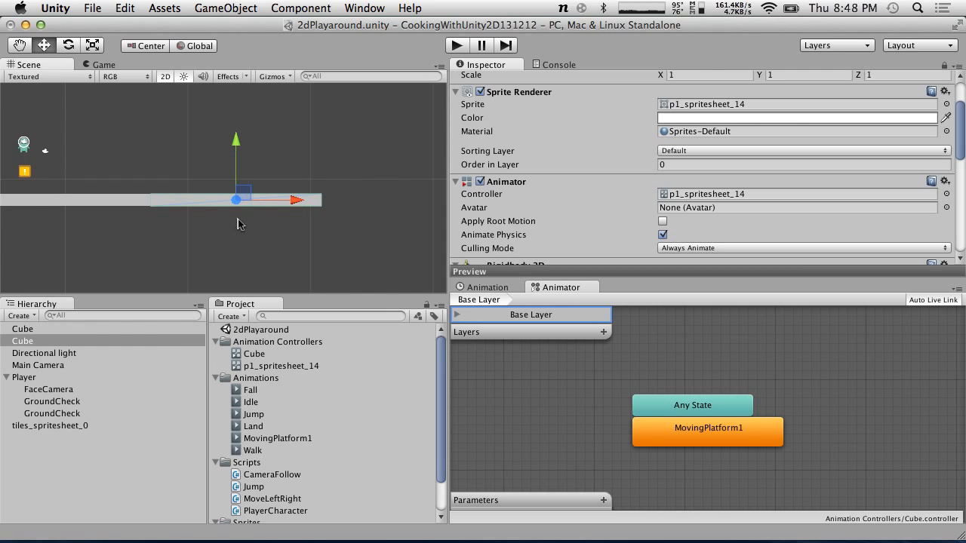
pyautogui.click(215, 378)
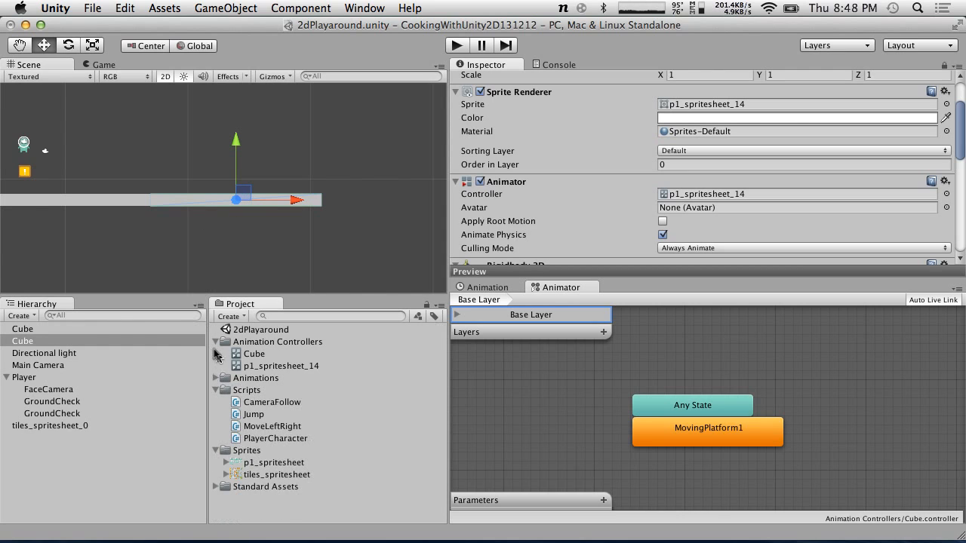
pyautogui.click(215, 342)
pyautogui.click(216, 366)
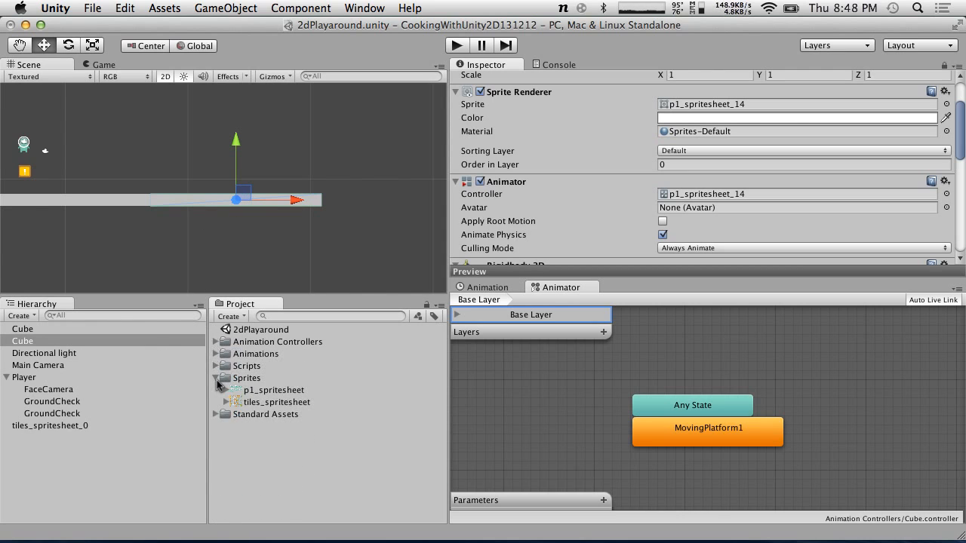
pyautogui.click(215, 378)
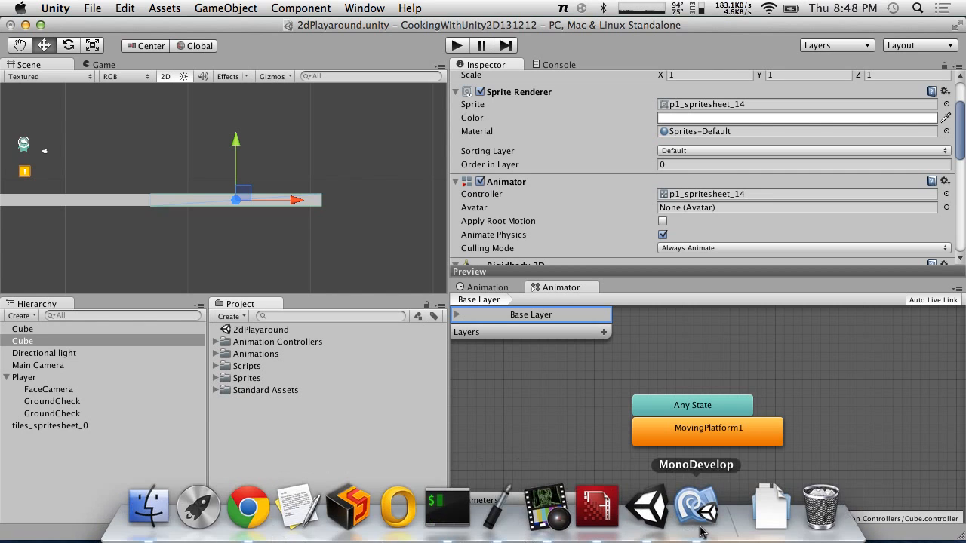
# In the PlayerCharacter script, declare a private Transform field currentPlaftform set to null, and save the file
pyautogui.click(683, 507)
pyautogui.scroll(5, 482, 379)
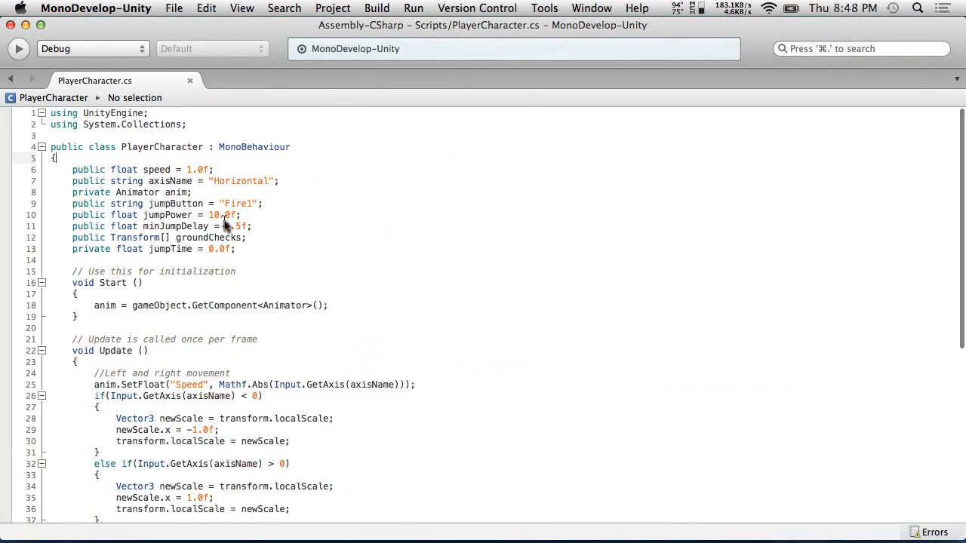
pyautogui.click(249, 249)
pyautogui.press('Return')
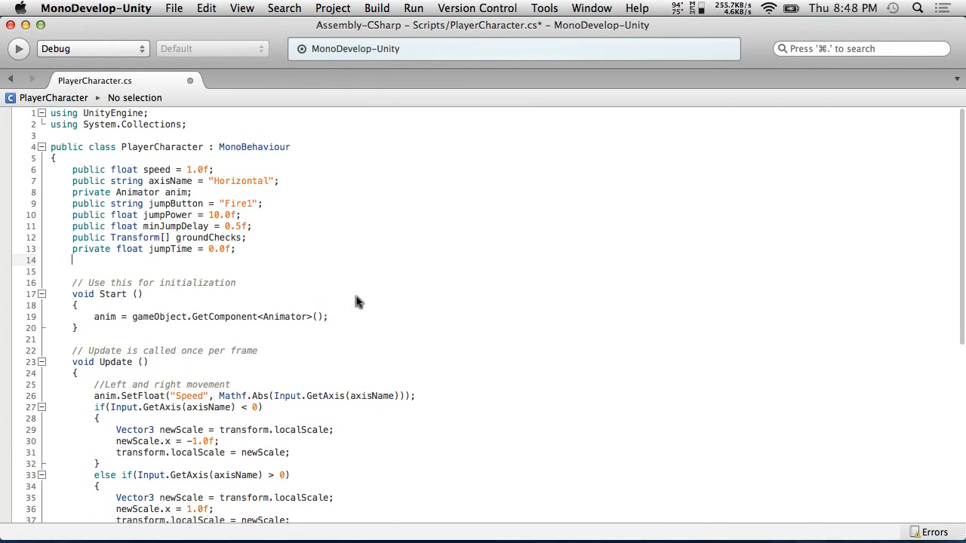
pyautogui.write('pr')
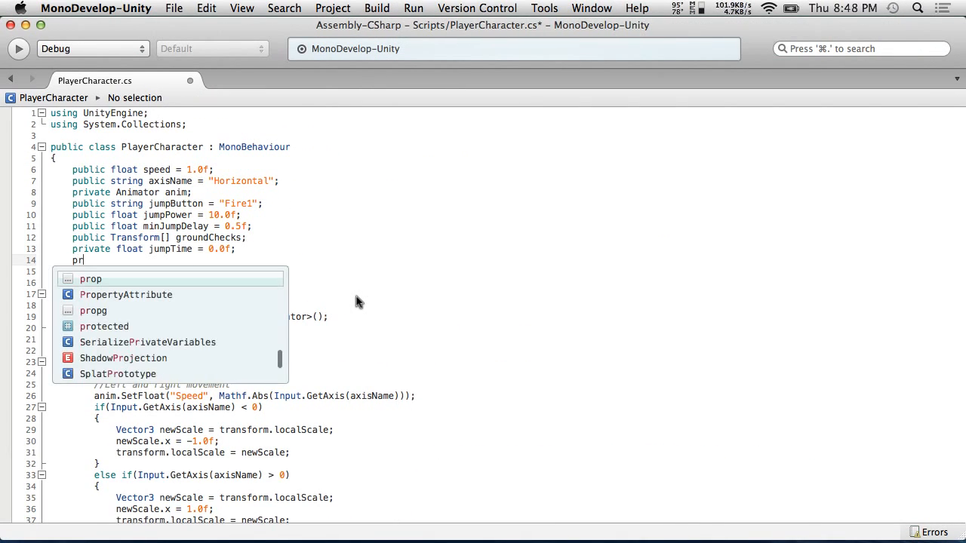
pyautogui.write('ivate Tr')
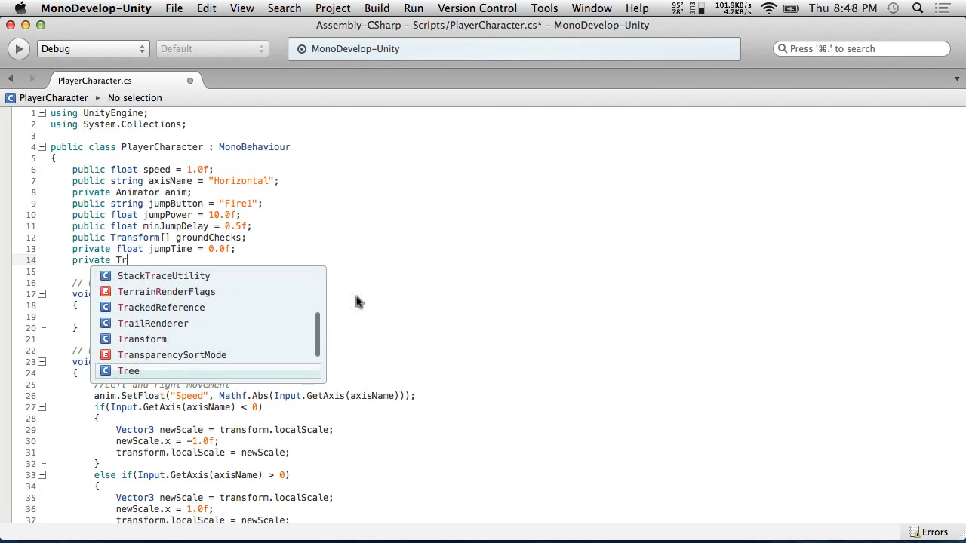
pyautogui.write('ansform currentPlaftform =')
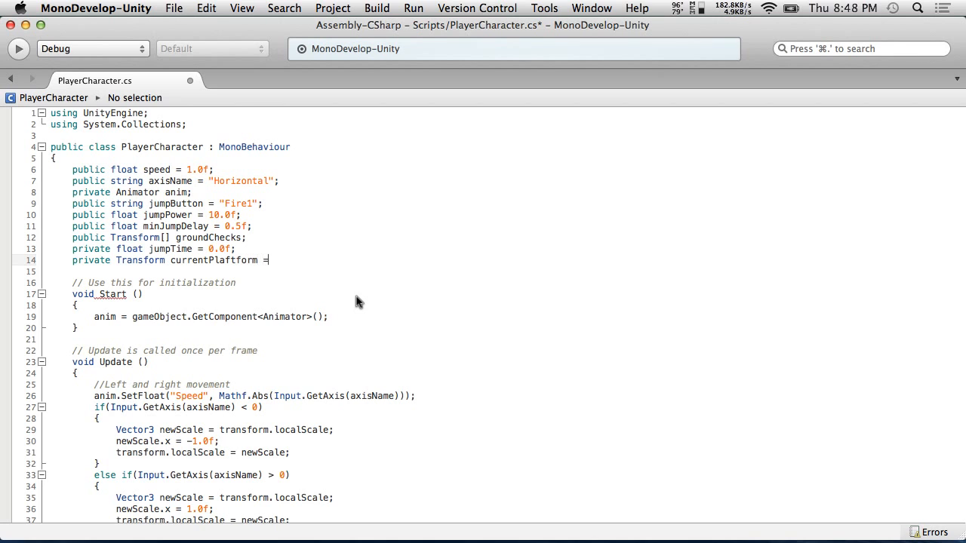
pyautogui.write(' nu')
pyautogui.press('Return')
pyautogui.write(';')
pyautogui.click(95, 7)
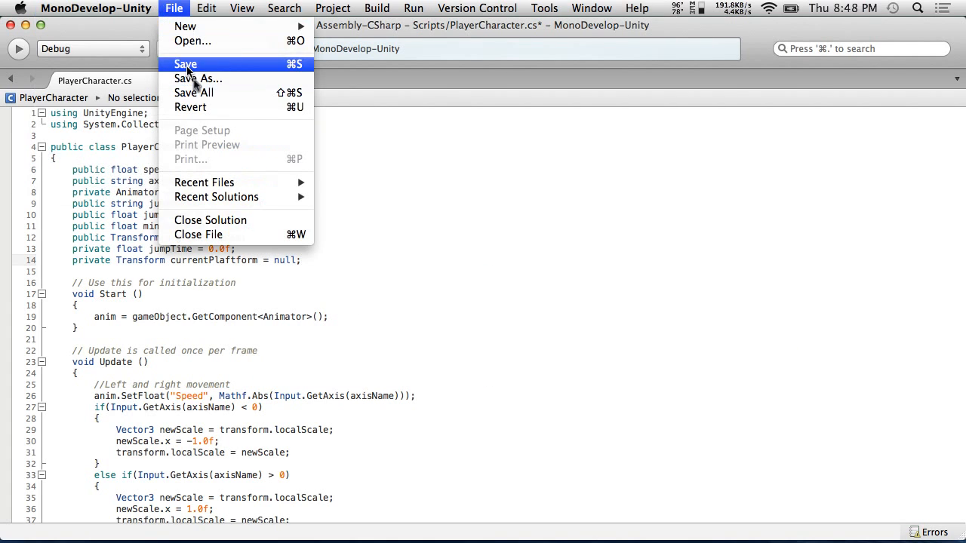
pyautogui.click(188, 70)
# Add a //Moving platform logic comment on a new line at the end of the Update method
pyautogui.scroll(-9, 291, 326)
pyautogui.click(130, 483)
pyautogui.press('Return')
pyautogui.press('Return')
pyautogui.write('//Moving platform logic')
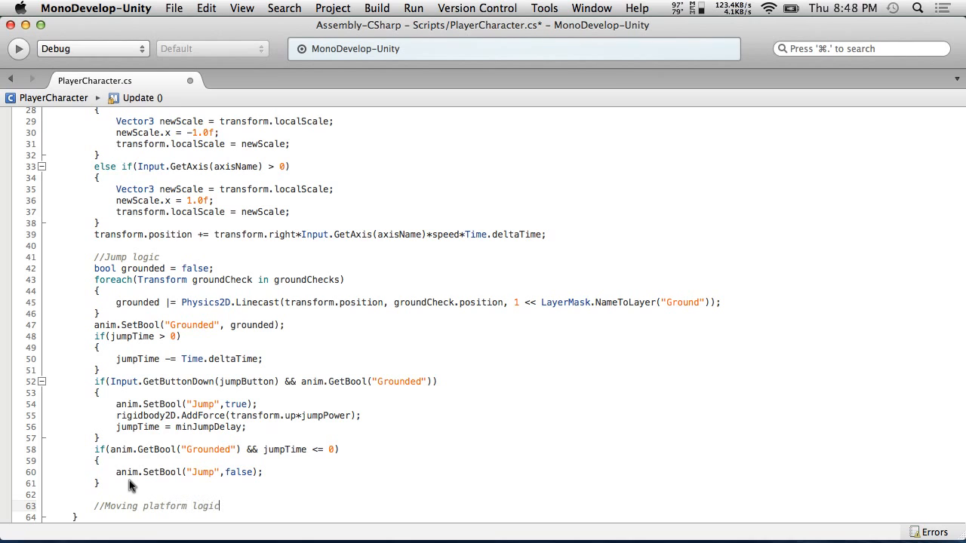
pyautogui.press('Return')
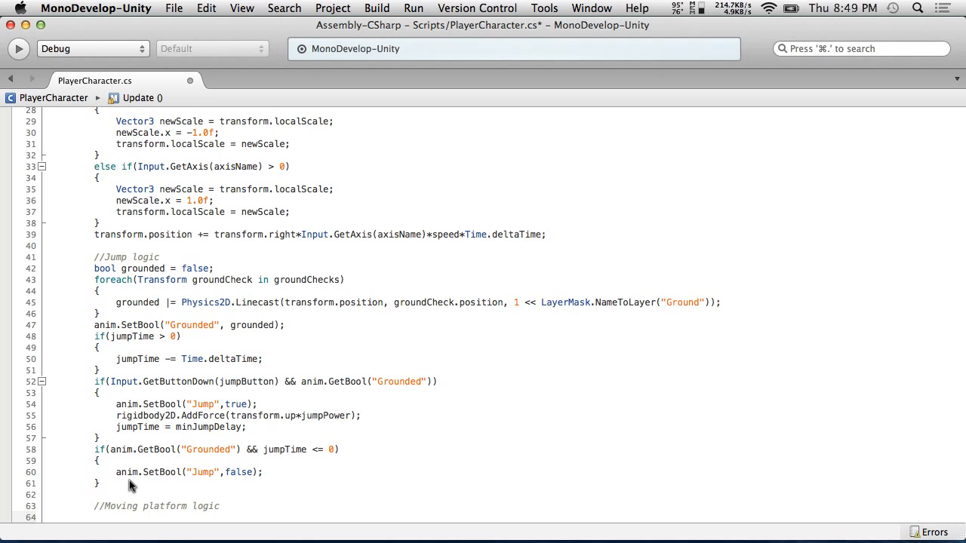
pyautogui.scroll(-2, 214, 449)
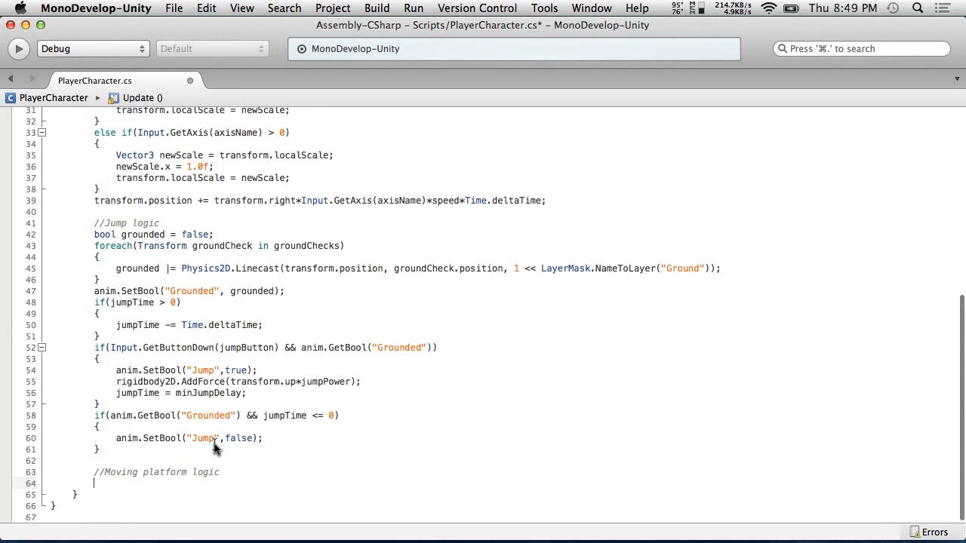
pyautogui.scroll(1, 214, 448)
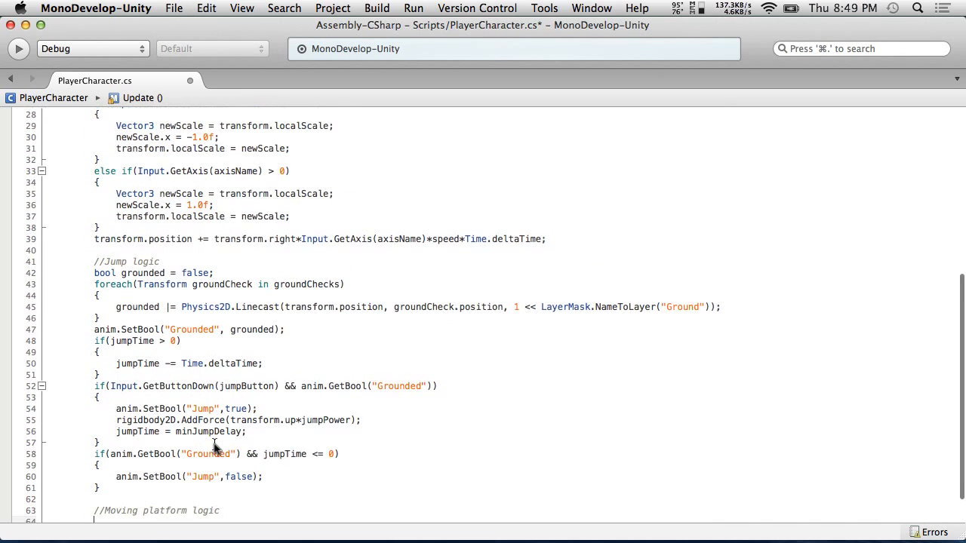
pyautogui.scroll(-1, 214, 448)
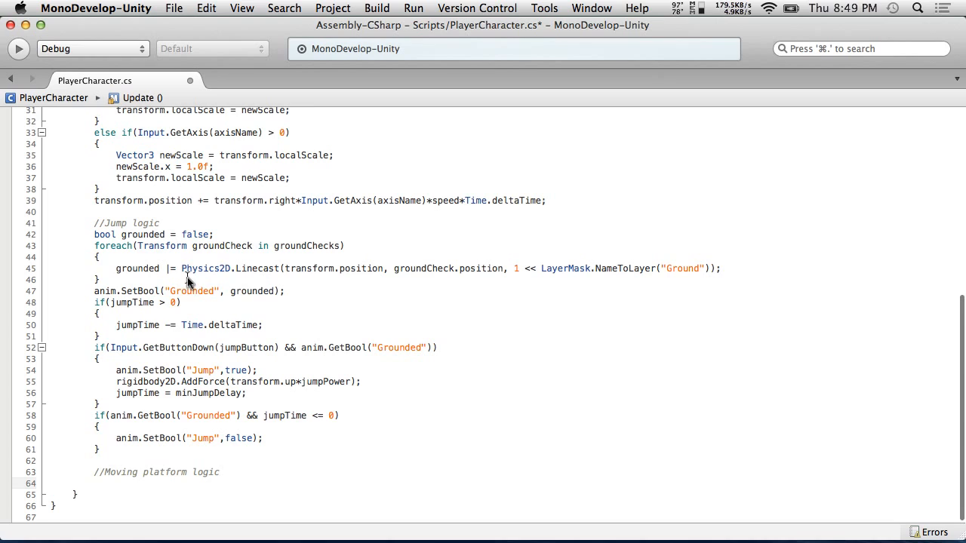
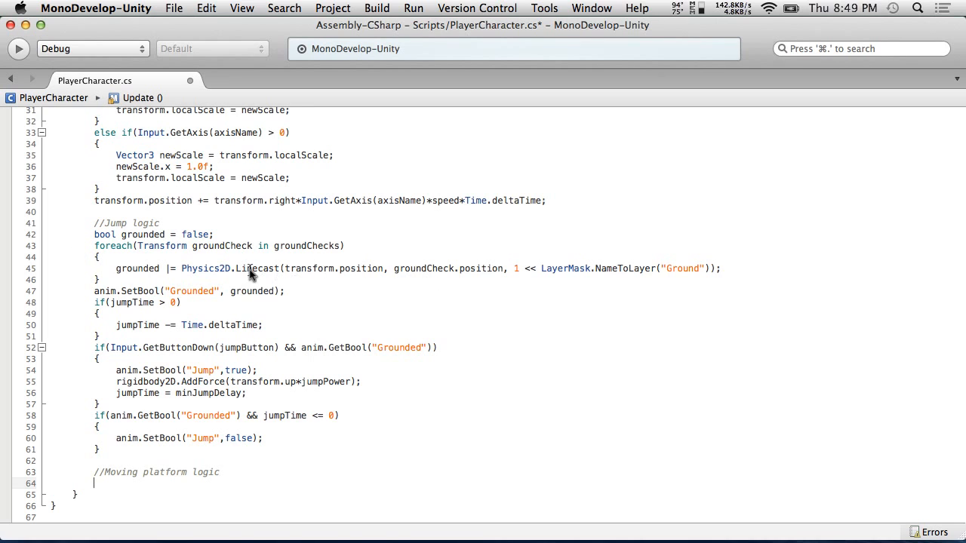
# Copy the groundChecks foreach loop from the jump logic and paste it under the //Moving platform logic comment
pyautogui.click(157, 261)
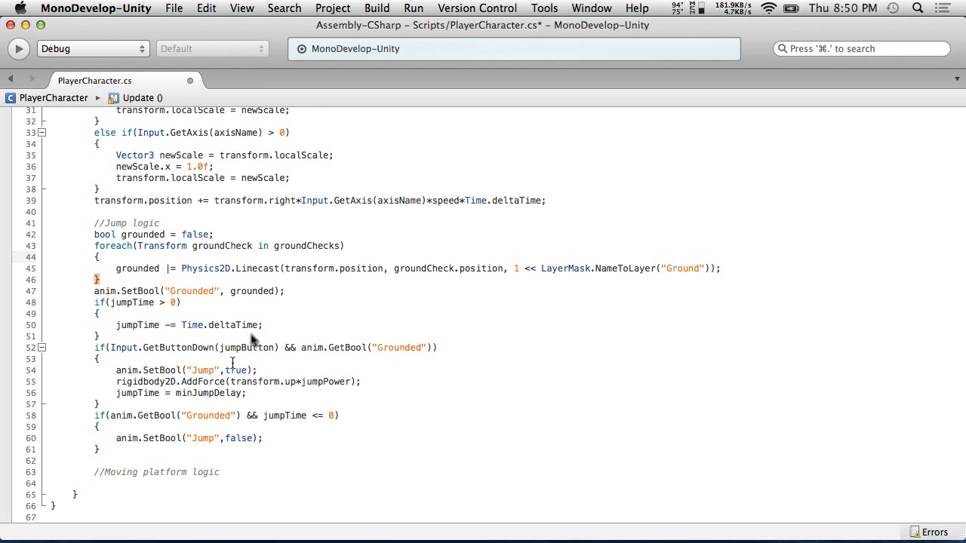
pyautogui.click(156, 483)
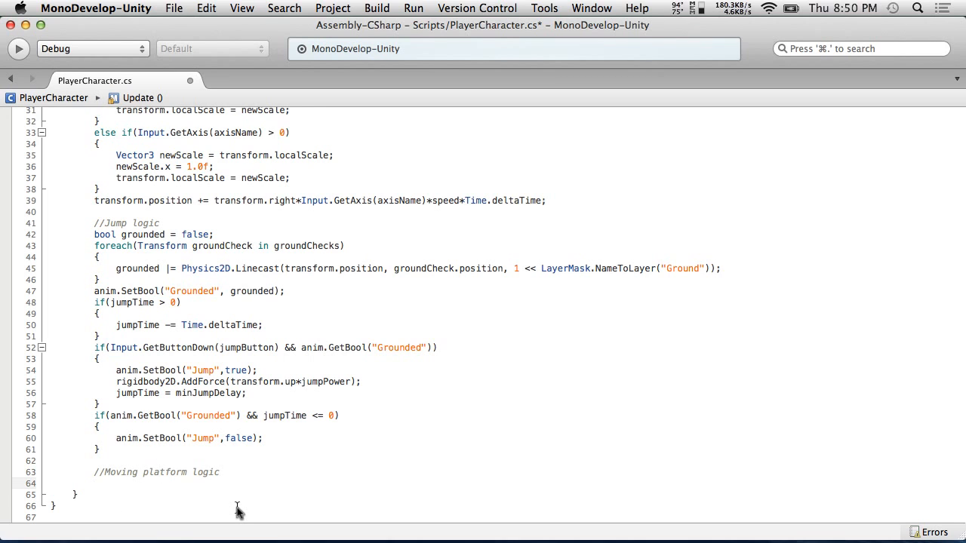
pyautogui.moveTo(142, 281); pyautogui.dragTo(26, 243)
pyautogui.press('super+c')
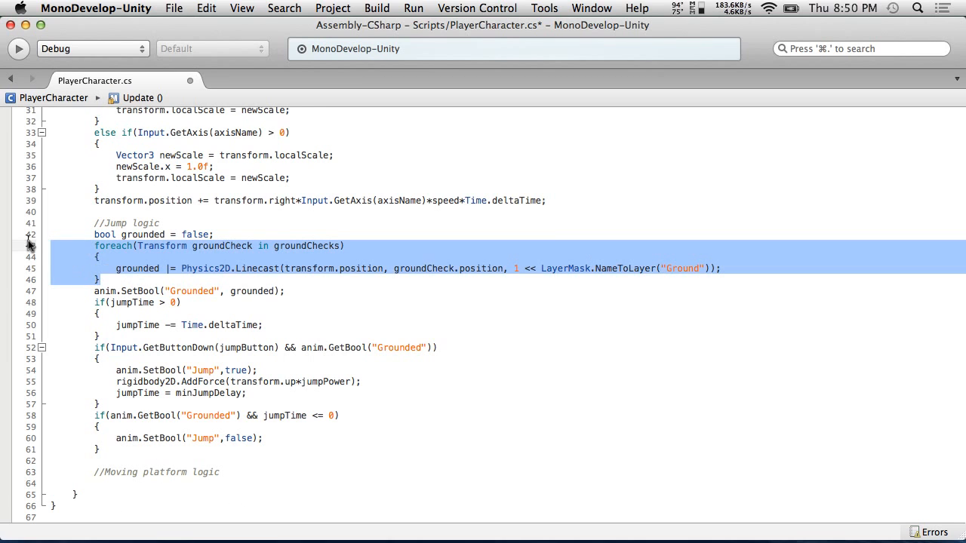
pyautogui.click(125, 487)
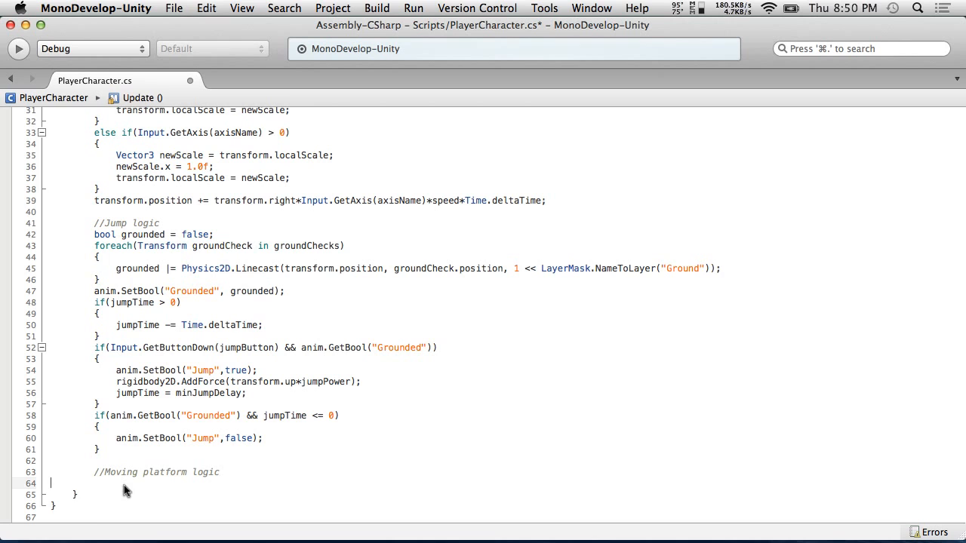
pyautogui.press('super+v')
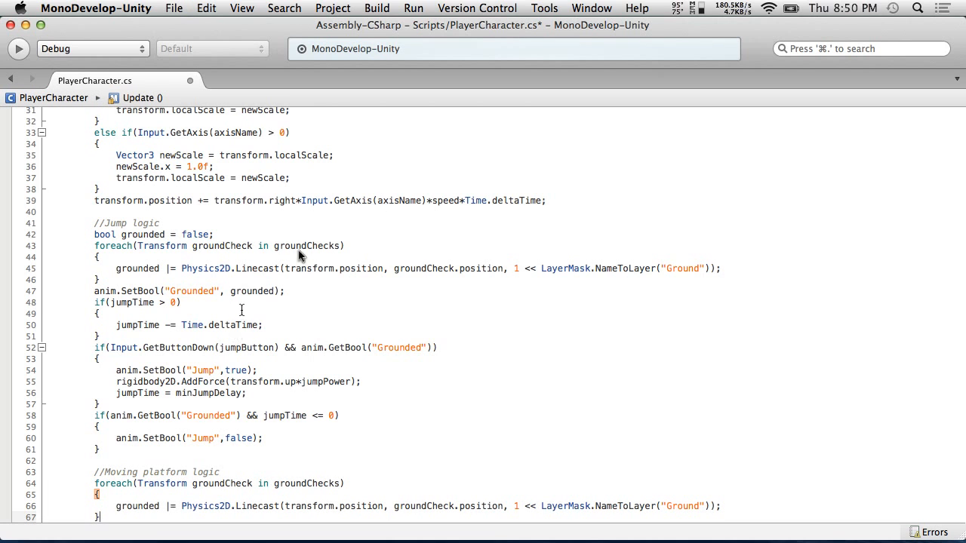
# Open a new line inside the pasted loop's braces and start a Physics2D.Linecast( call there
pyautogui.scroll(-2, 430, 189)
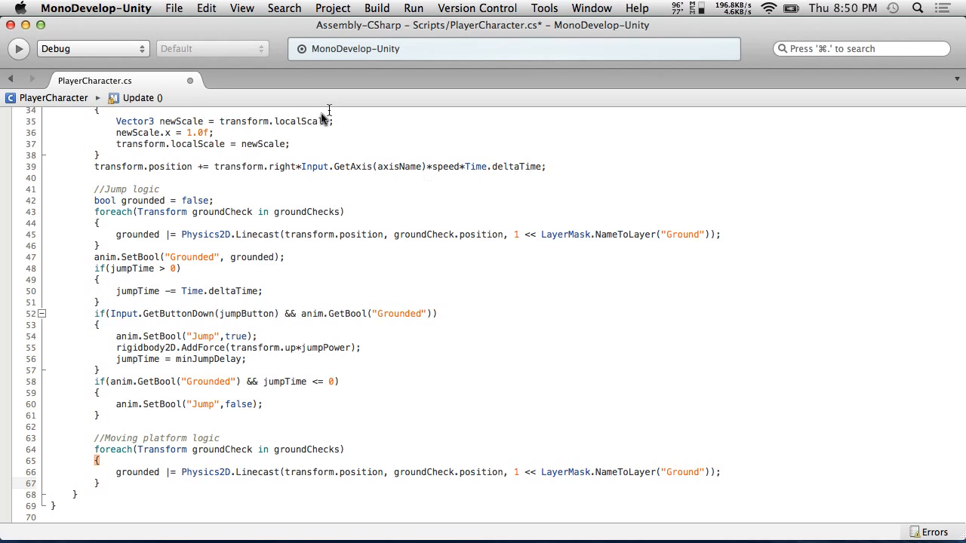
pyautogui.click(119, 462)
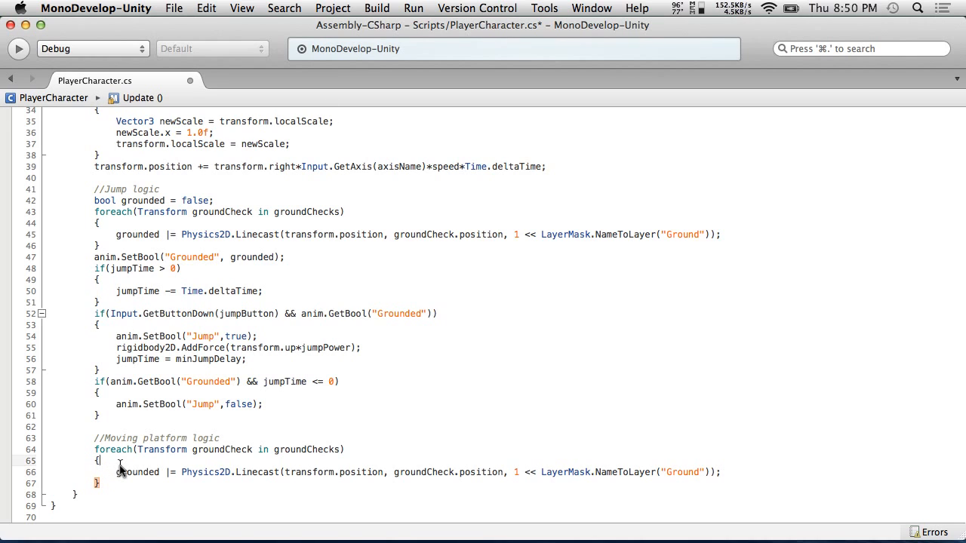
pyautogui.press('Return')
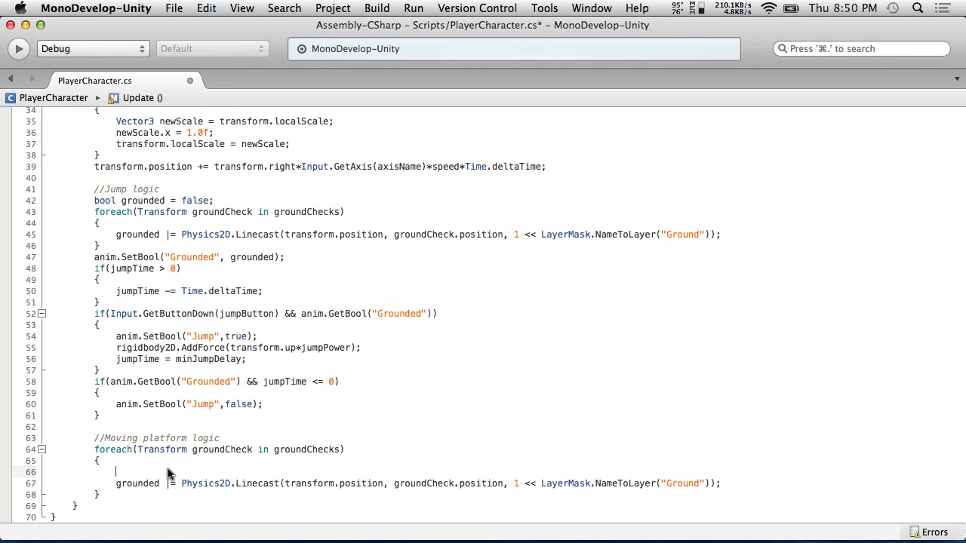
pyautogui.write('Ph')
pyautogui.press('Return')
pyautogui.write('2D.Lin')
pyautogui.press('Return')
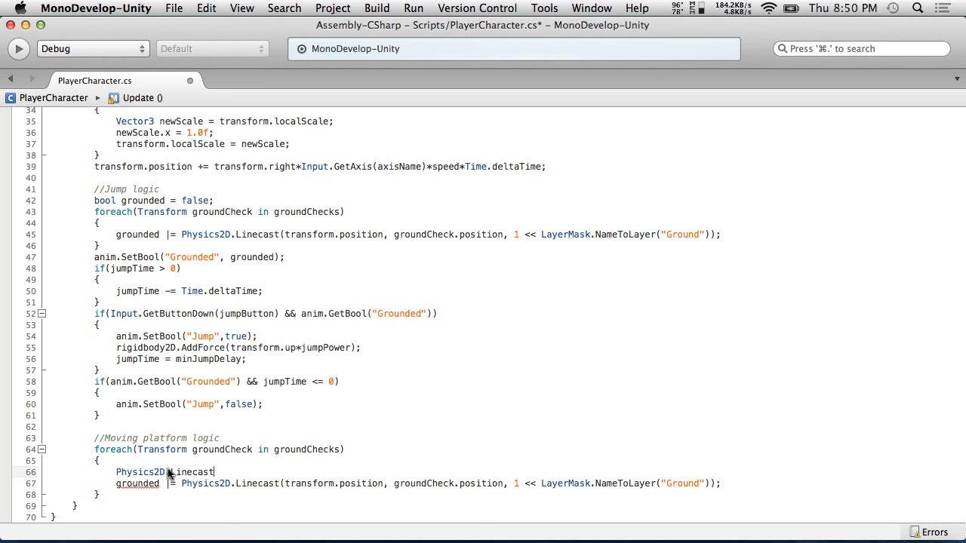
pyautogui.write('(')
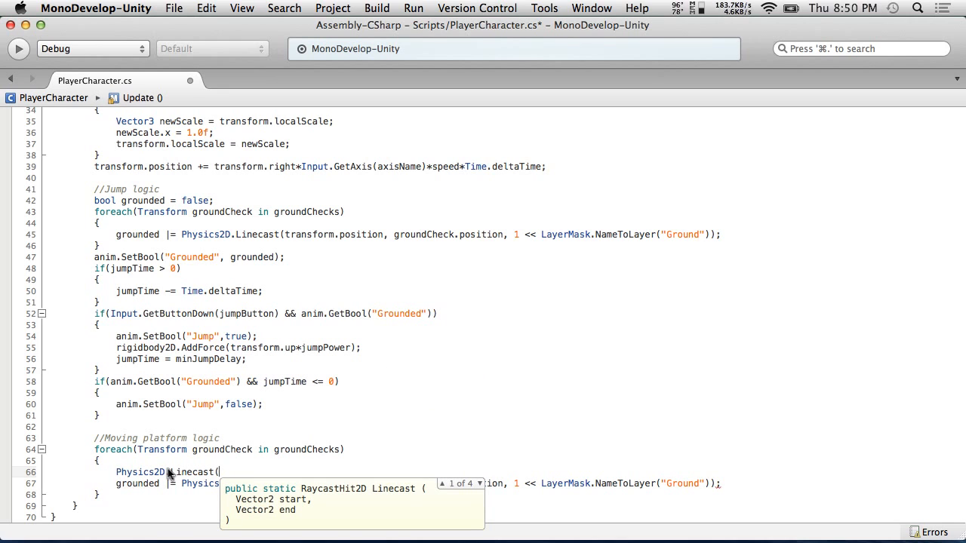
# Browse the available overloads of Physics2D.Linecast
pyautogui.press('Down')
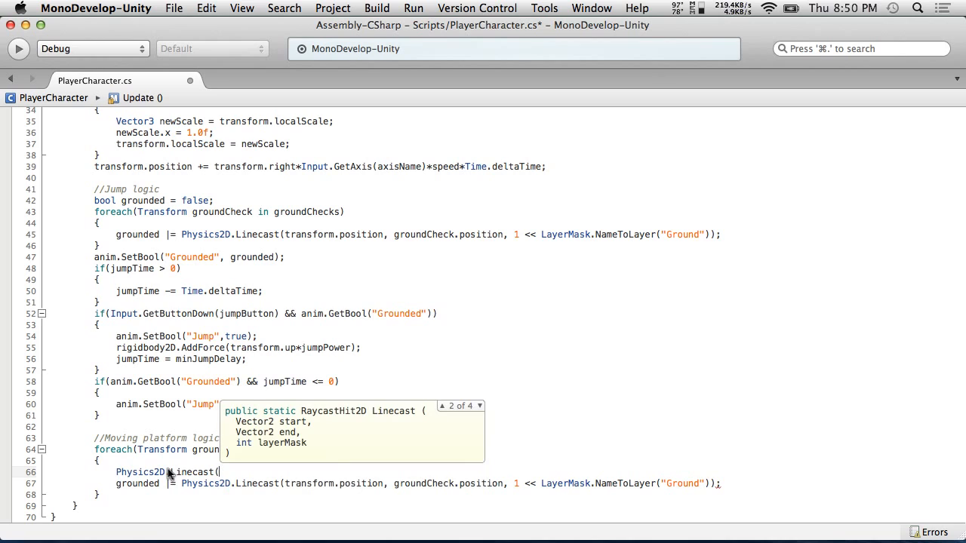
pyautogui.press('Down')
pyautogui.press('Down')
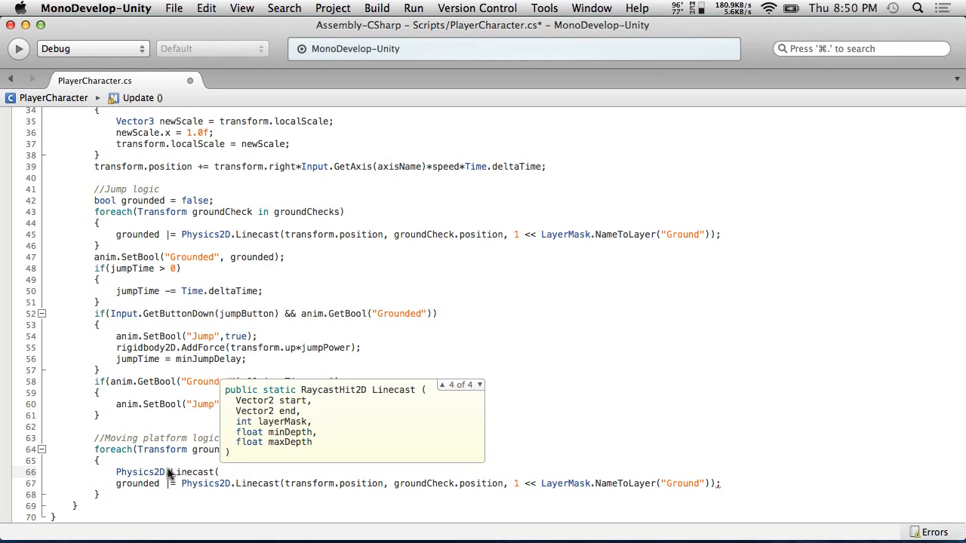
pyautogui.press('Up')
# Try replacing the call with Physics.Raycast( and browse its overloads
pyautogui.press('BackSpace')
pyautogui.press('BackSpace')
pyautogui.press('BackSpace')
pyautogui.press('BackSpace')
pyautogui.press('BackSpace')
pyautogui.press('BackSpace')
pyautogui.press('BackSpace')
pyautogui.press('BackSpace')
pyautogui.press('BackSpace')
pyautogui.press('BackSpace')
pyautogui.press('BackSpace')
pyautogui.press('BackSpace')
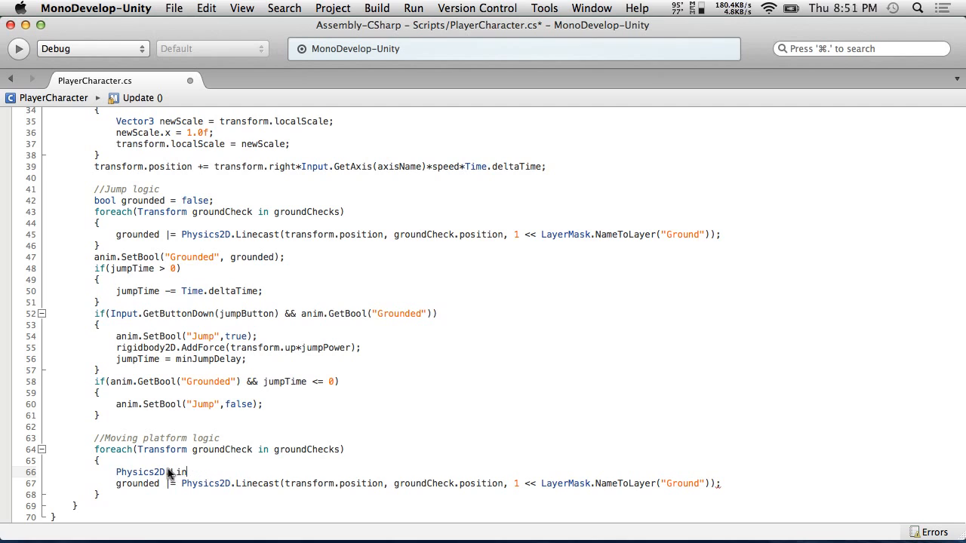
pyautogui.write('.Ray')
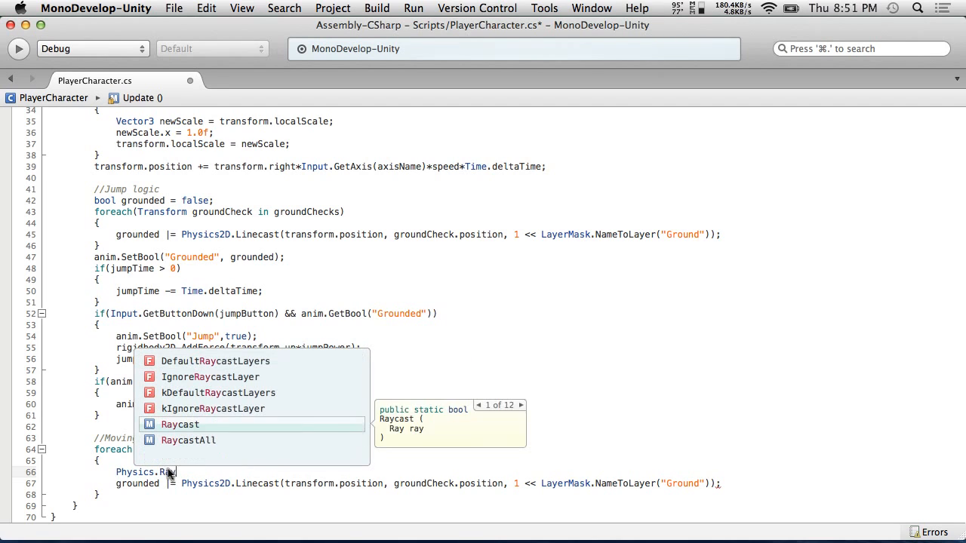
pyautogui.press('Return')
pyautogui.write('(')
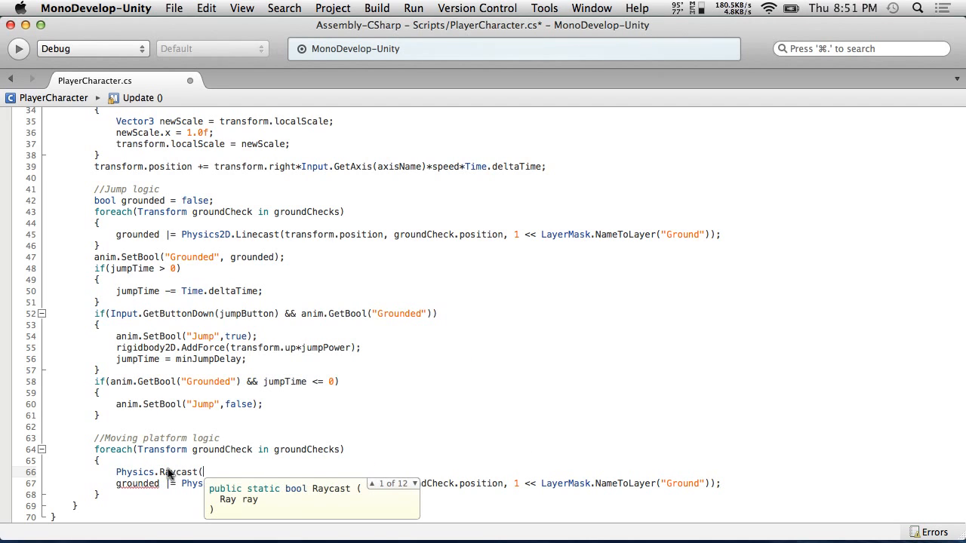
pyautogui.press('Down')
pyautogui.press('Down')
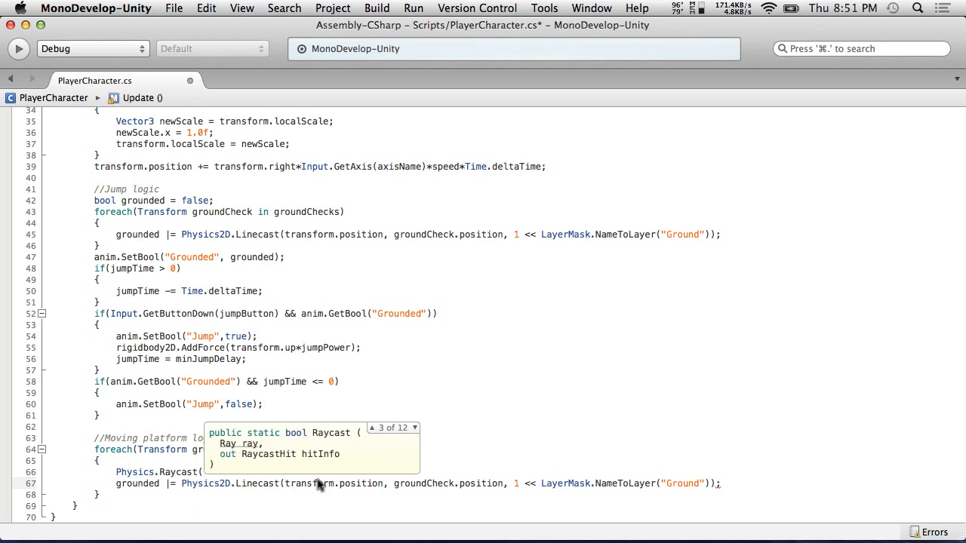
pyautogui.press('Down')
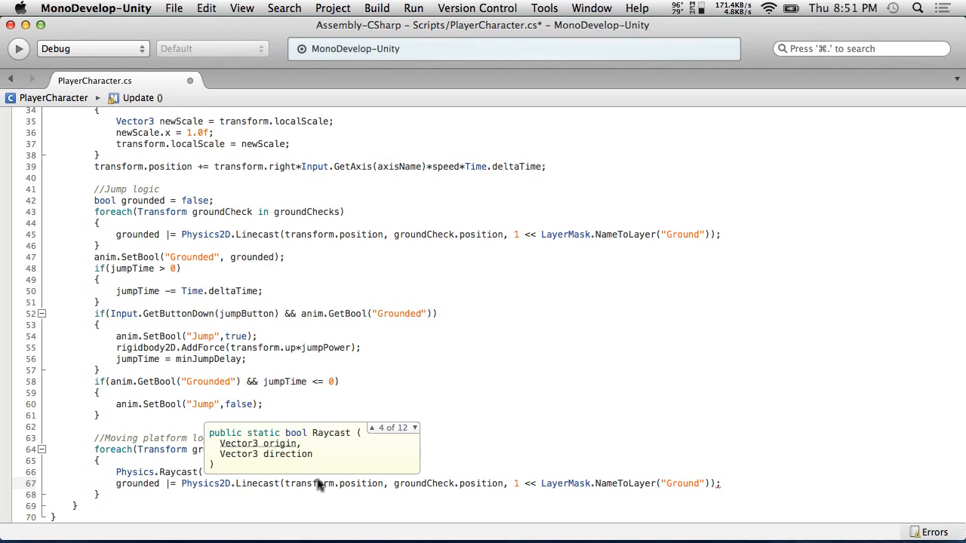
pyautogui.press('Down')
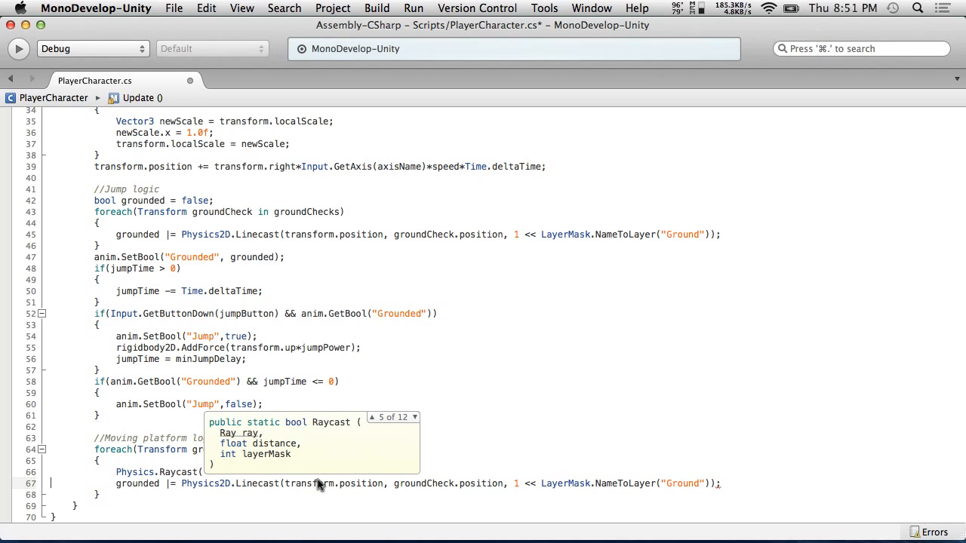
pyautogui.press('Down')
pyautogui.press('Down')
pyautogui.press('Down')
pyautogui.press('Up')
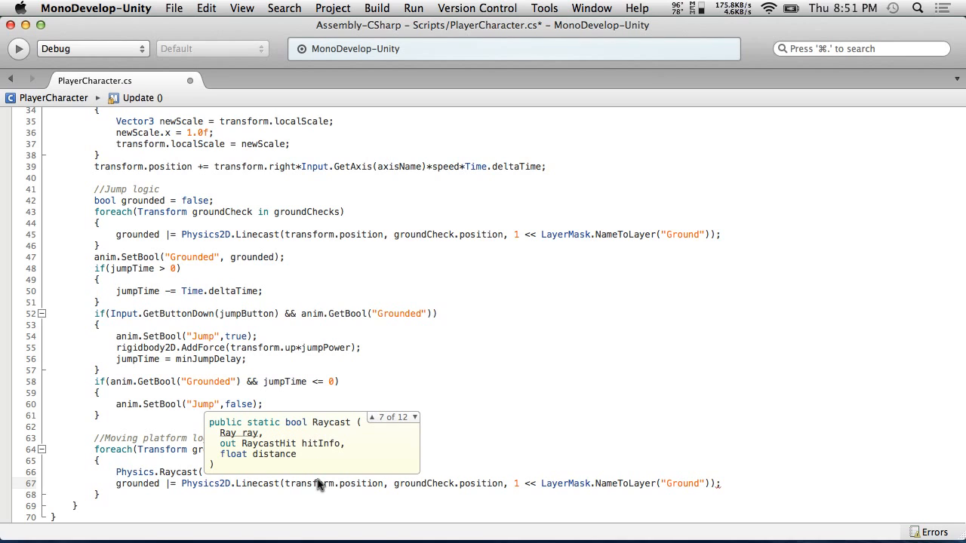
pyautogui.press('Escape')
# Change the call back to Physics2D.Linecast( and review its overloads
pyautogui.moveTo(204, 472); pyautogui.dragTo(160, 475)
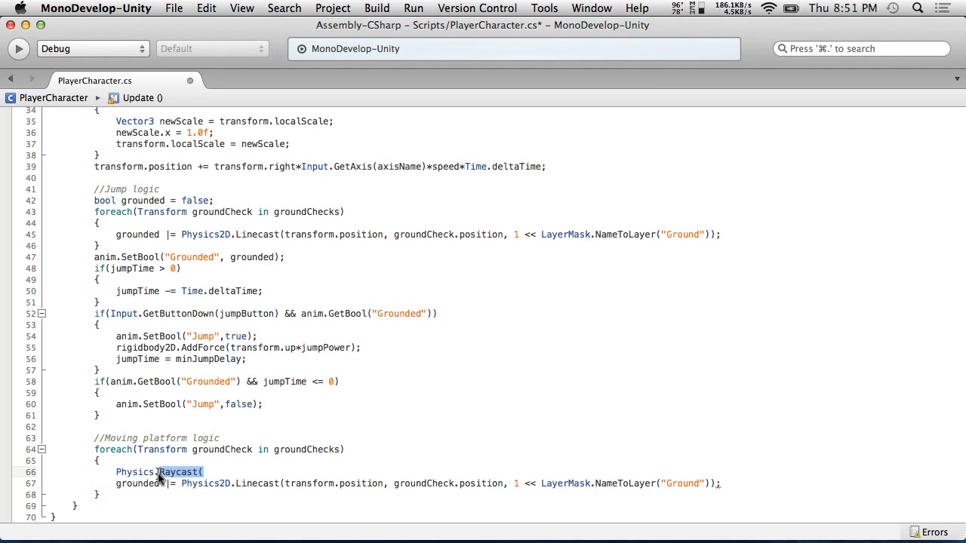
pyautogui.press('BackSpace')
pyautogui.press('BackSpace')
pyautogui.write('2D.line')
pyautogui.press('Return')
pyautogui.write('(')
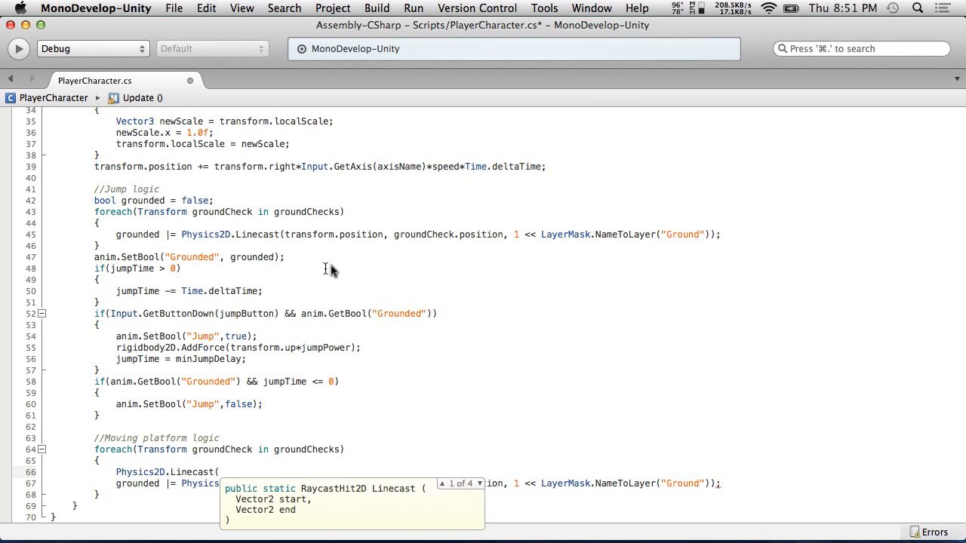
pyautogui.press('Down')
pyautogui.press('Down')
pyautogui.press('Down')
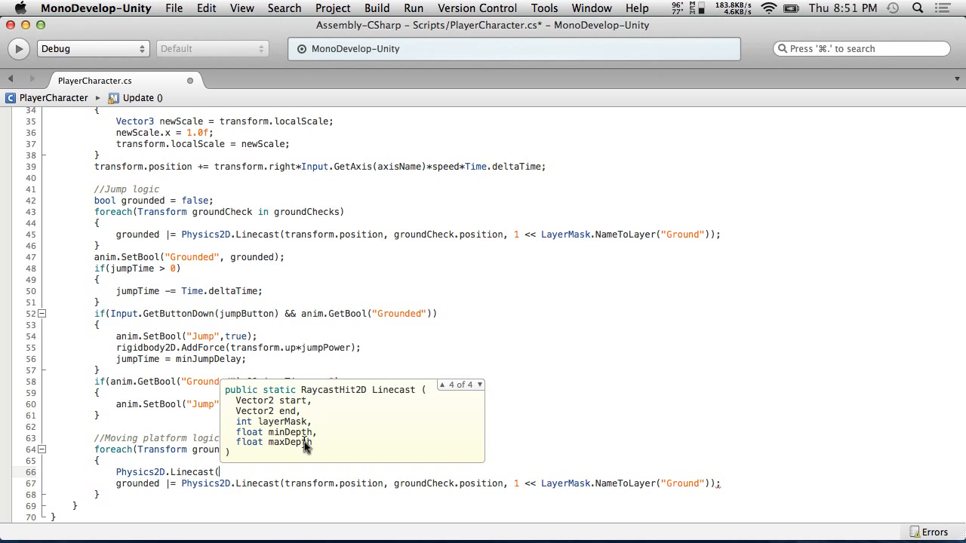
# Switch to the web browser, open a new tab and search for "unity 2d linecast hit"
pyautogui.scroll(10, 180, 222)
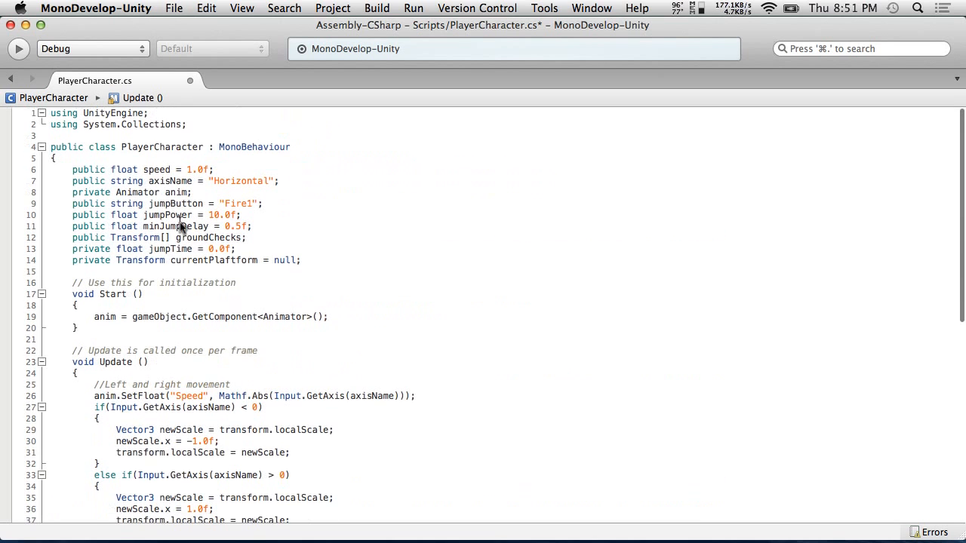
pyautogui.scroll(-10, 184, 261)
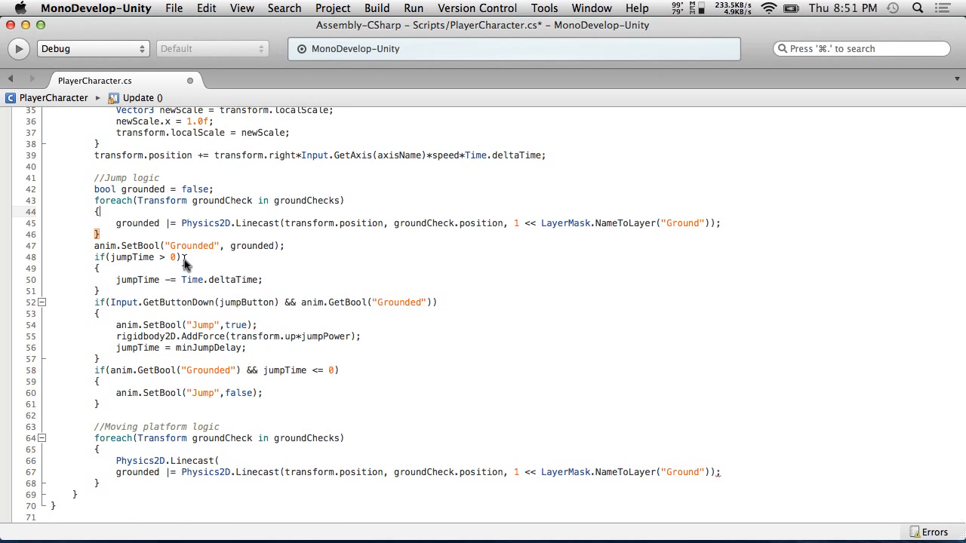
pyautogui.hotkey('ctrl', 'Right')
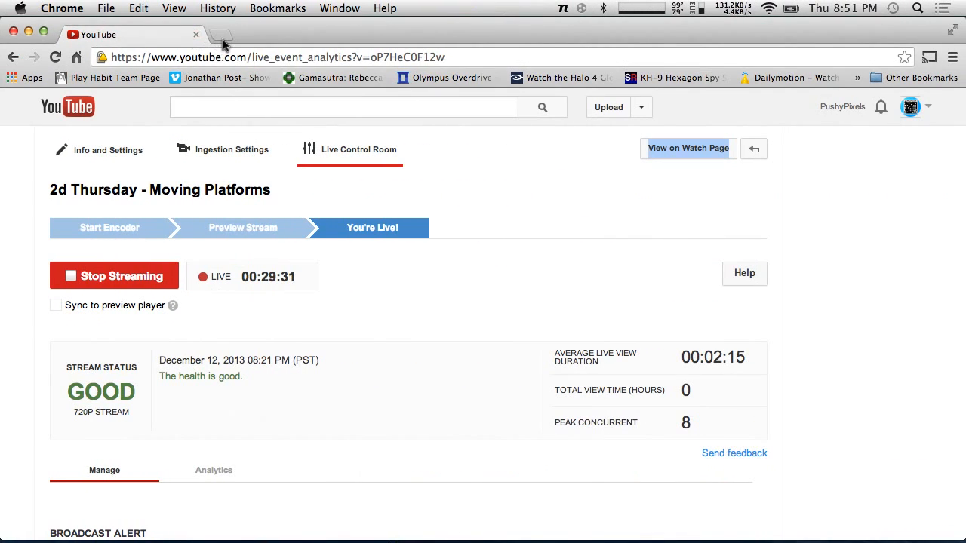
pyautogui.click(222, 36)
pyautogui.write('unity ')
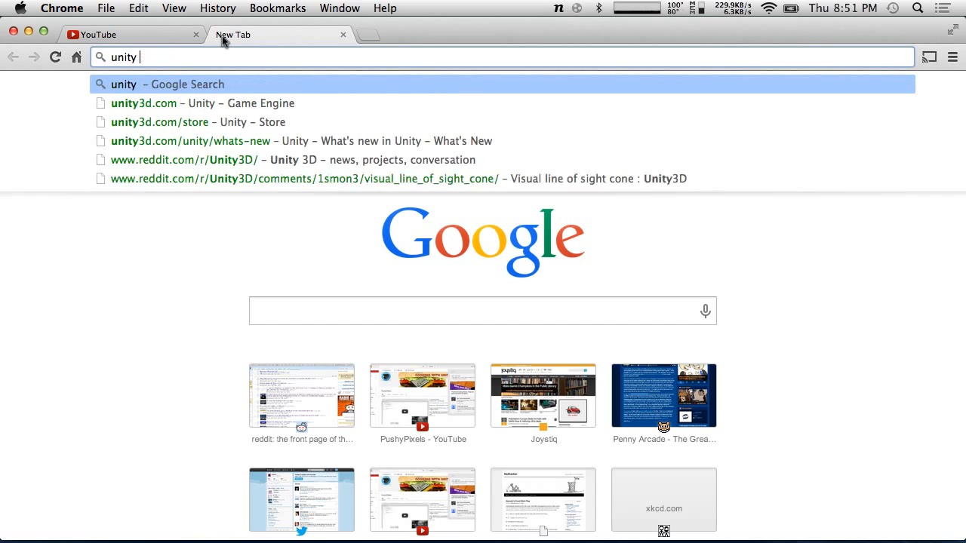
pyautogui.write('2d linecast')
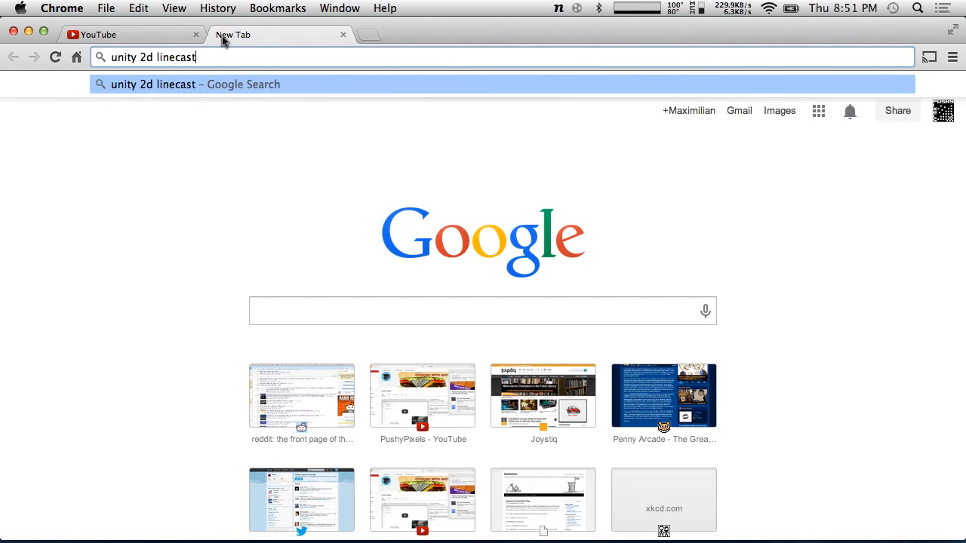
pyautogui.write('t')
pyautogui.press('Return')
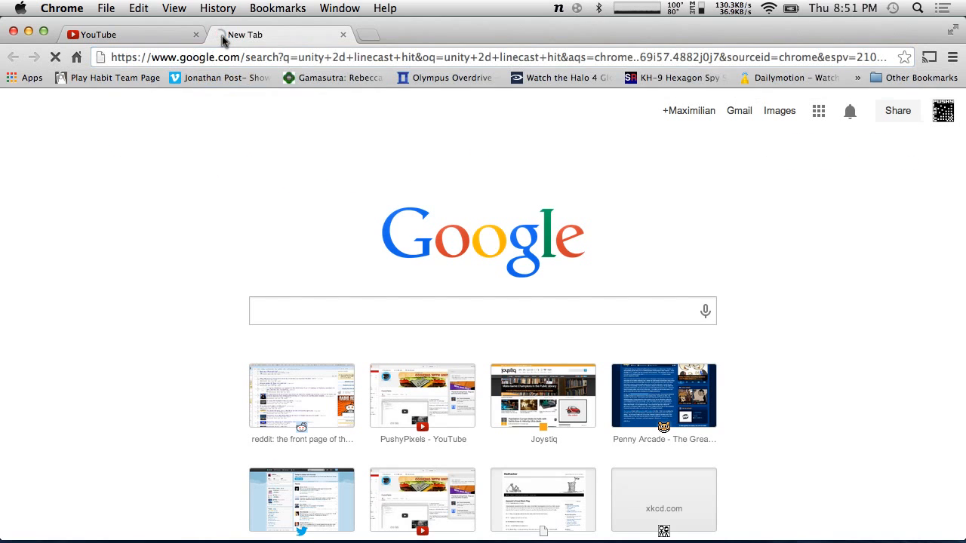
# Open the Physics.Linecast scripting reference page and read its overload descriptions
pyautogui.click(185, 227)
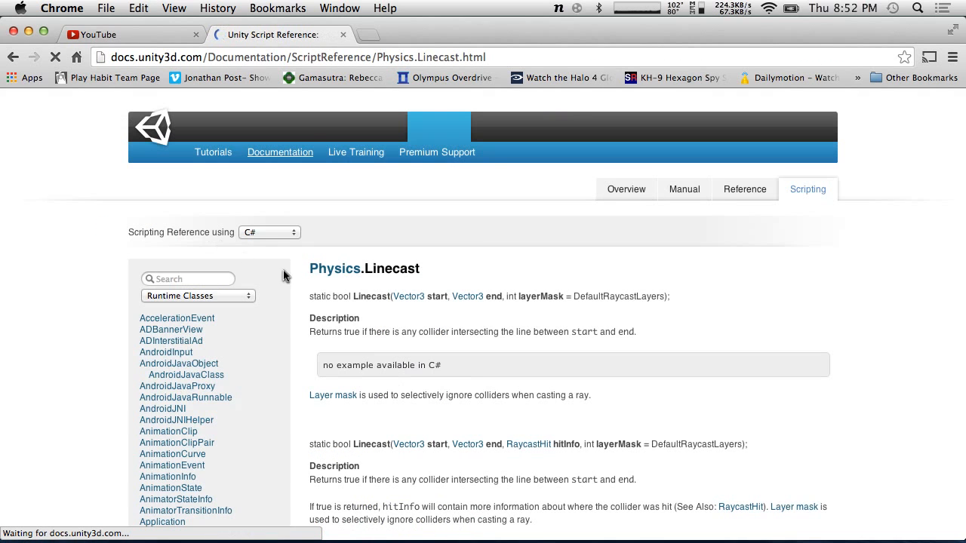
pyautogui.scroll(-5, 446, 385)
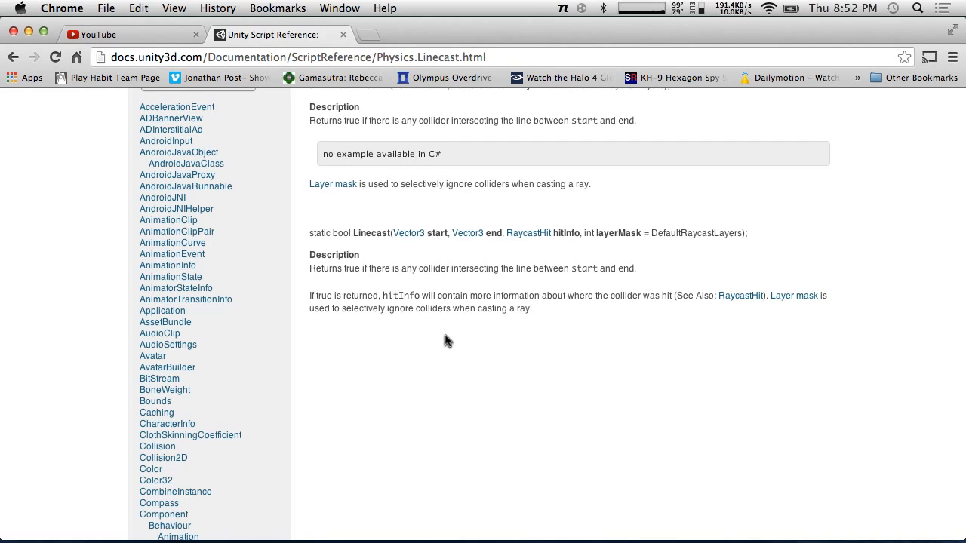
pyautogui.scroll(2, 448, 341)
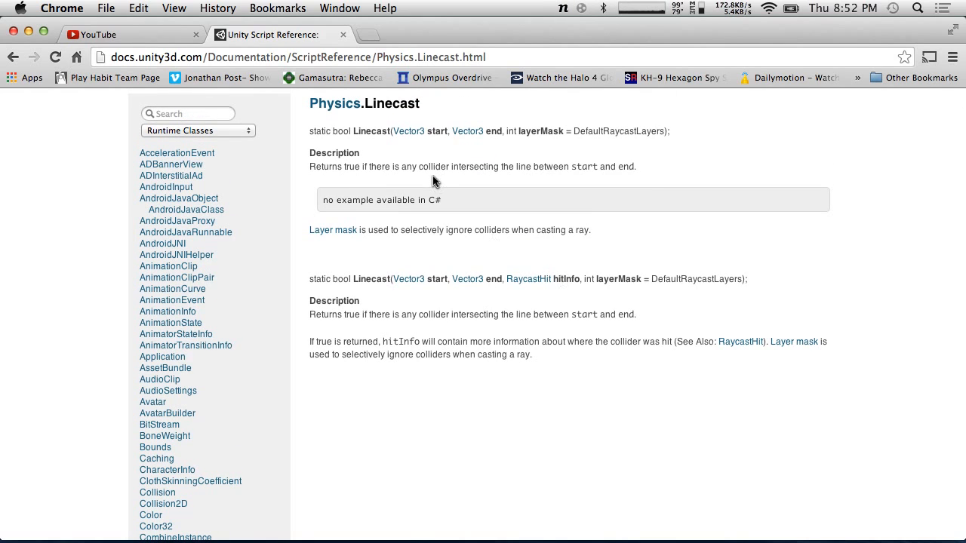
pyautogui.scroll(2, 433, 181)
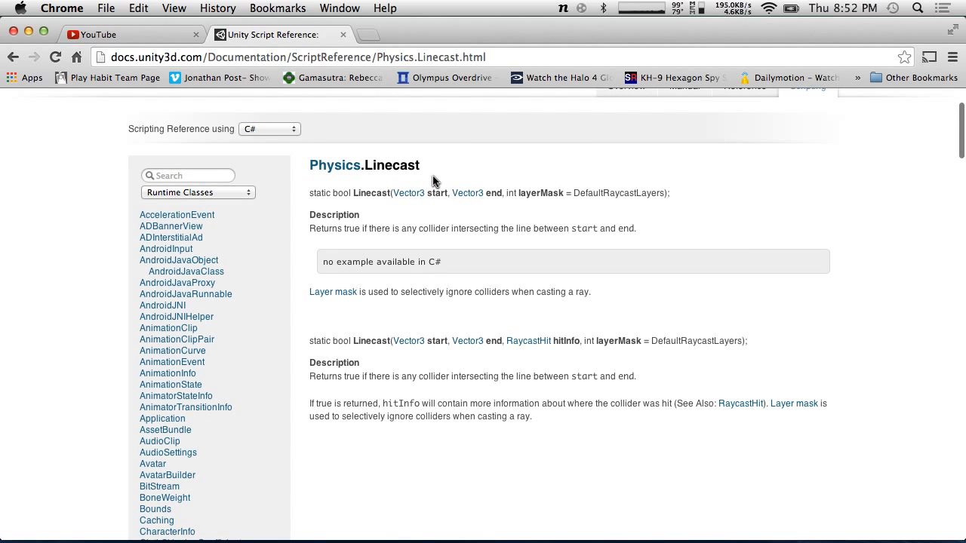
pyautogui.click(12, 58)
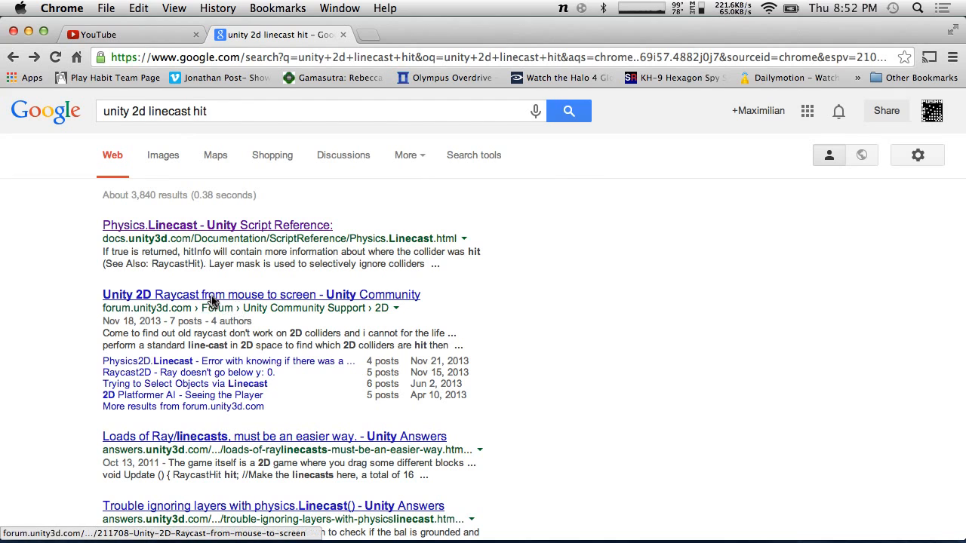
pyautogui.click(34, 57)
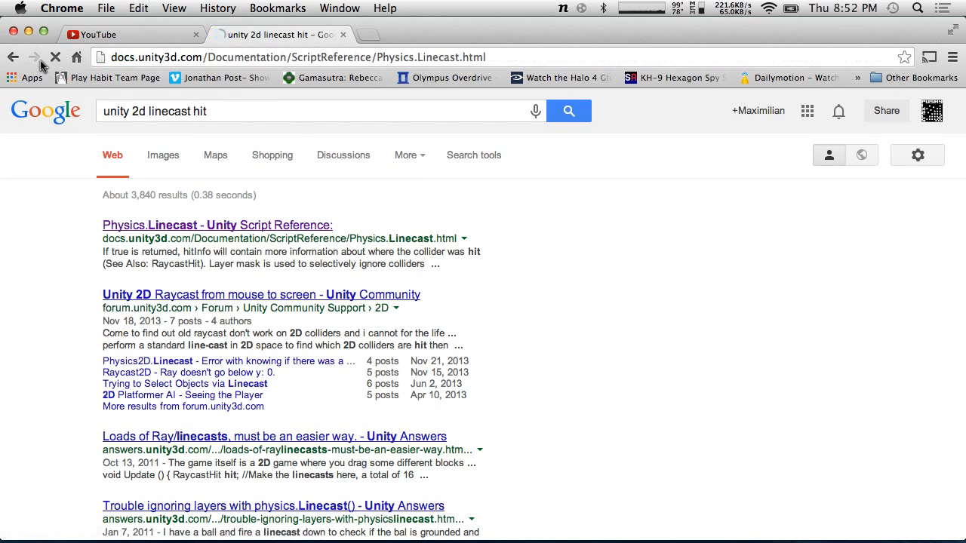
pyautogui.scroll(-5, 196, 359)
pyautogui.scroll(10, 196, 359)
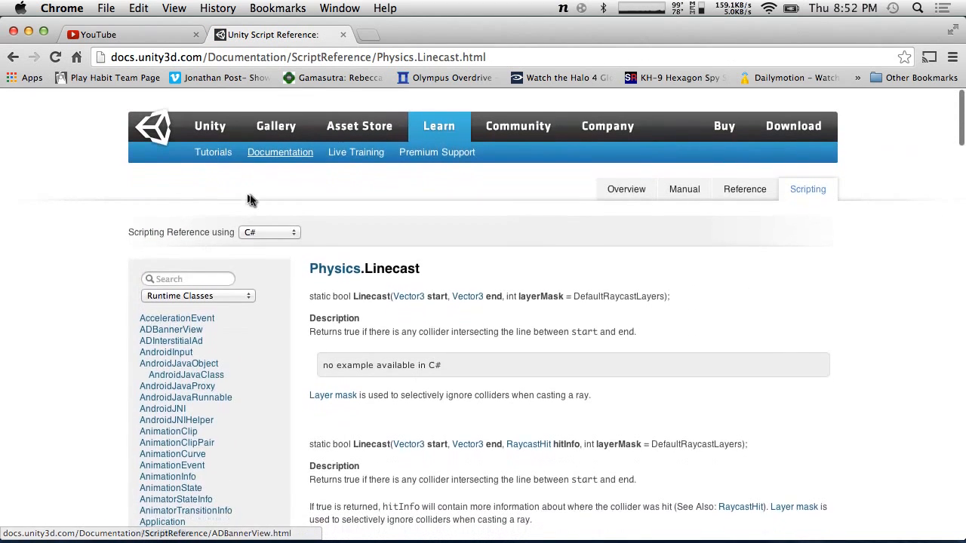
# Go back to the search results and search Google for "Physics2D"
pyautogui.click(12, 58)
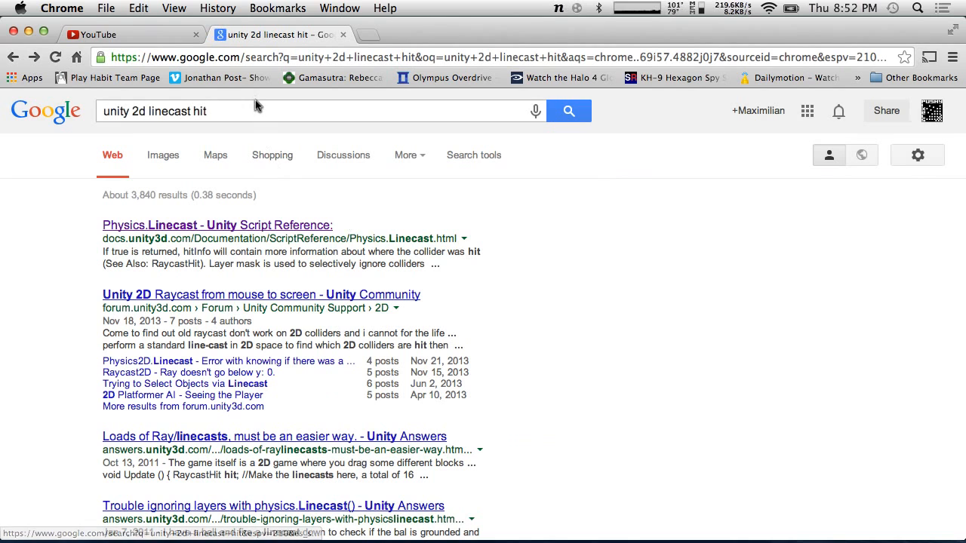
pyautogui.moveTo(229, 103); pyautogui.dragTo(2, 104)
pyautogui.write('Physics2D')
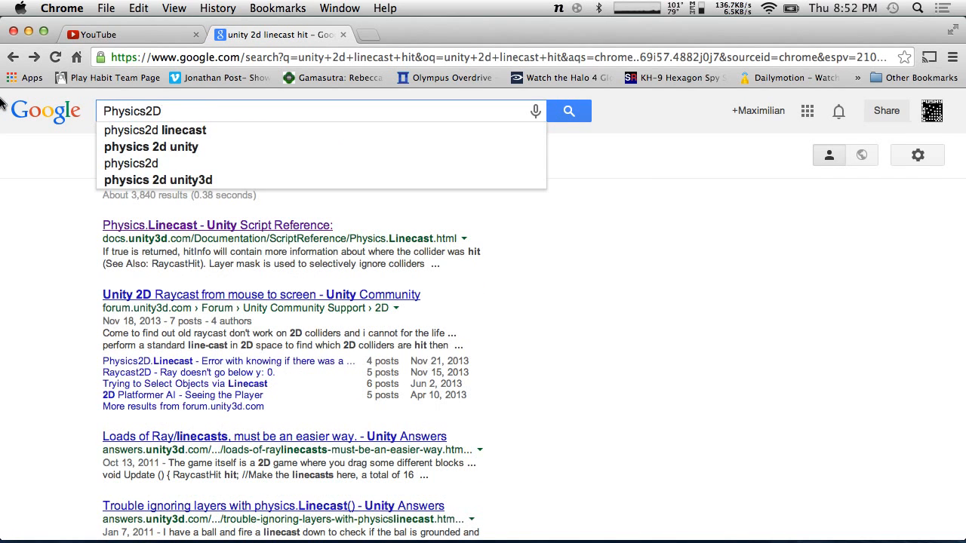
pyautogui.press('Return')
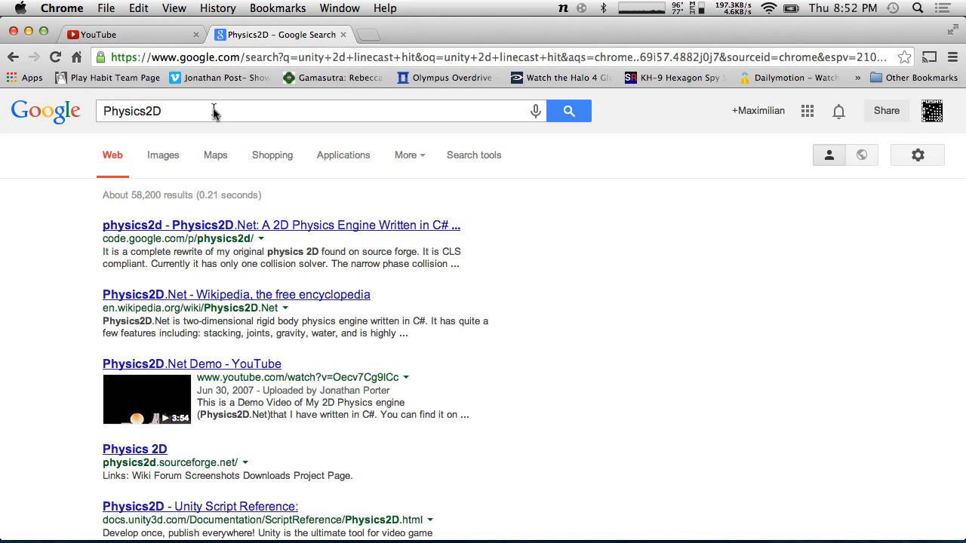
pyautogui.hotkey('ctrl', 'Left')
pyautogui.hotkey('ctrl', 'Left')
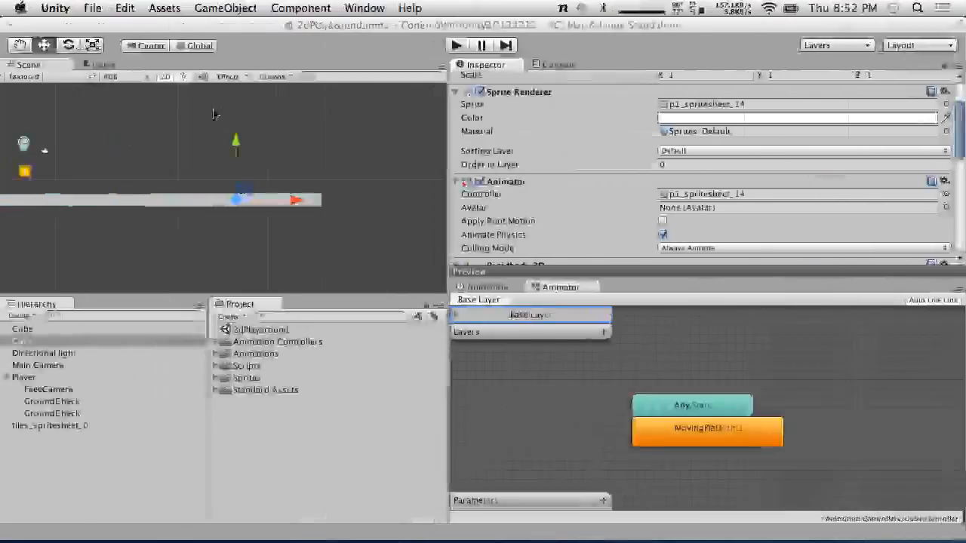
pyautogui.hotkey('ctrl', 'Right')
pyautogui.scroll(3, 243, 206)
pyautogui.scroll(5, 243, 210)
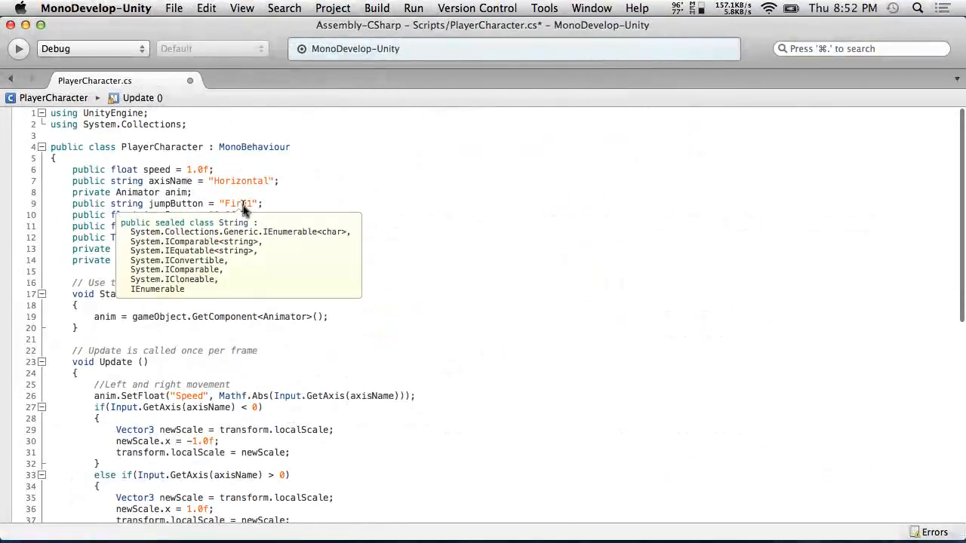
pyautogui.hotkey('ctrl', 'Left')
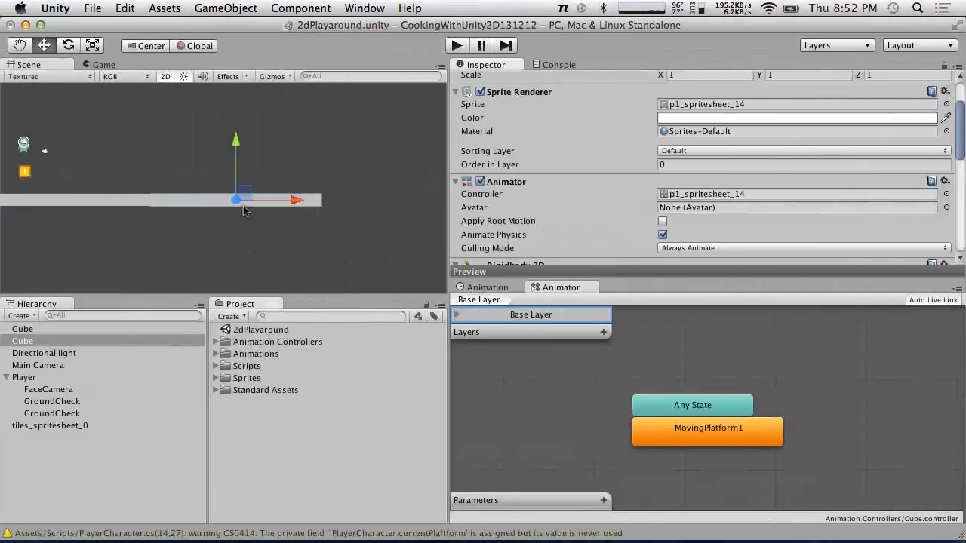
pyautogui.click(215, 354)
pyautogui.click(216, 354)
pyautogui.hotkey('ctrl', 'Right')
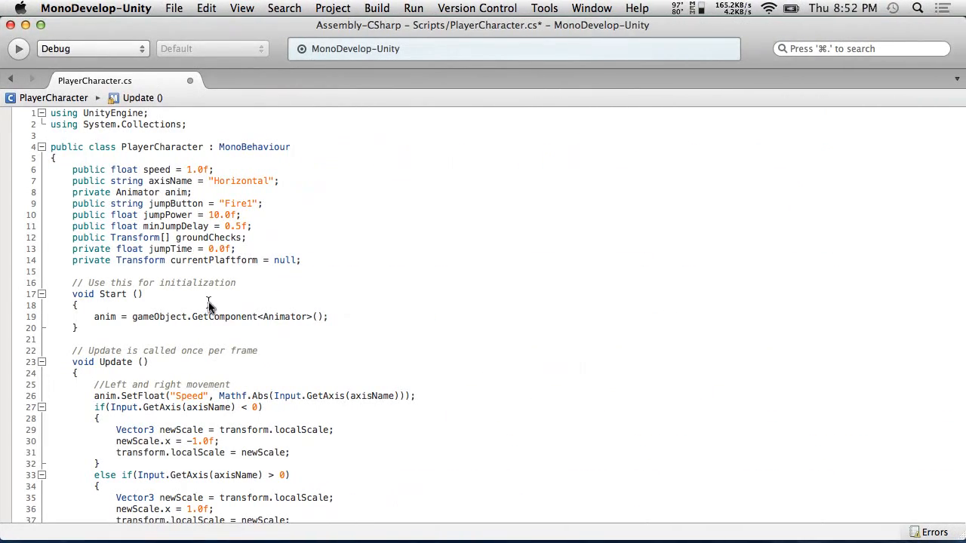
# Correct the field name currentPlaftform to currentPlatform and save the script
pyautogui.click(231, 260)
pyautogui.press('BackSpace')
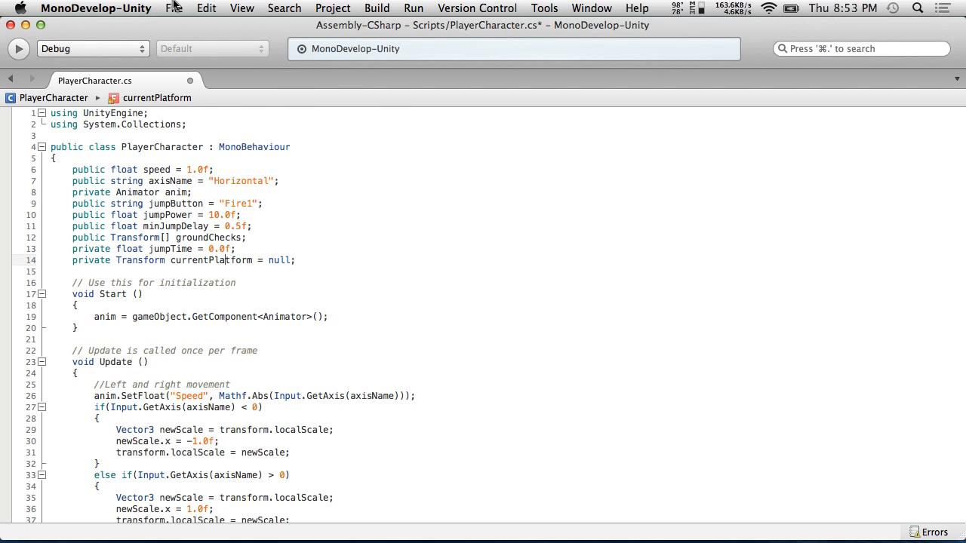
pyautogui.click(176, 7)
pyautogui.click(189, 64)
pyautogui.scroll(-10, 337, 273)
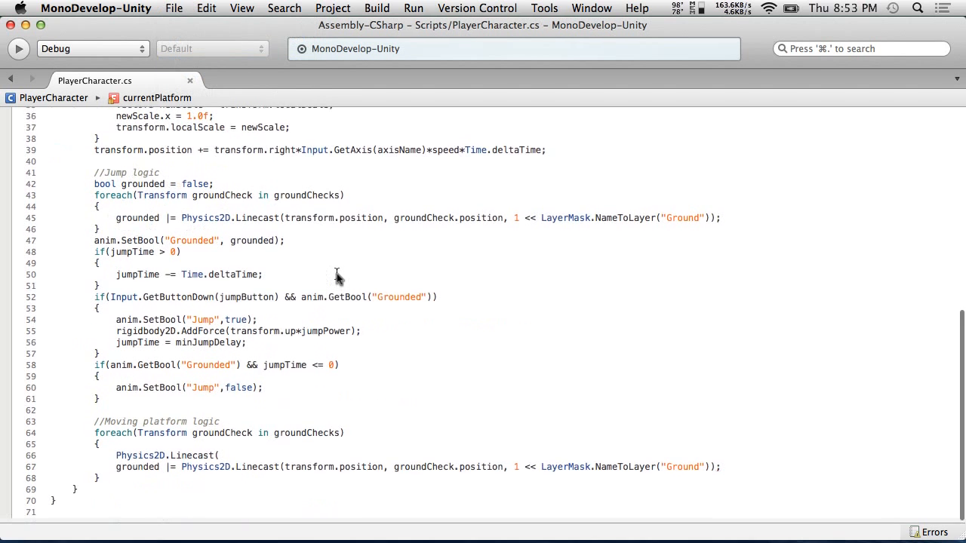
# Switch to the browser and open the Physics2D Unity scripting reference page
pyautogui.hotkey('ctrl', 'Right')
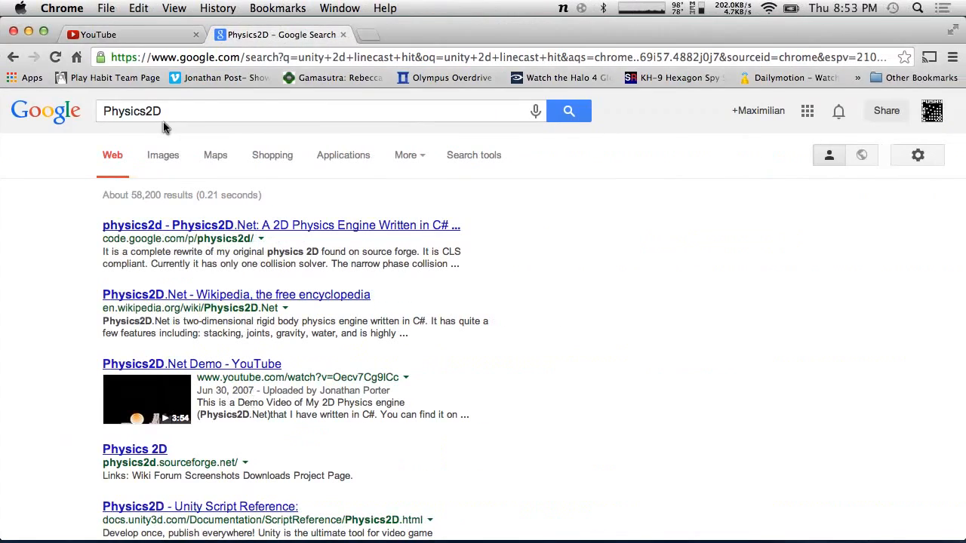
pyautogui.click(172, 111)
pyautogui.write('unity')
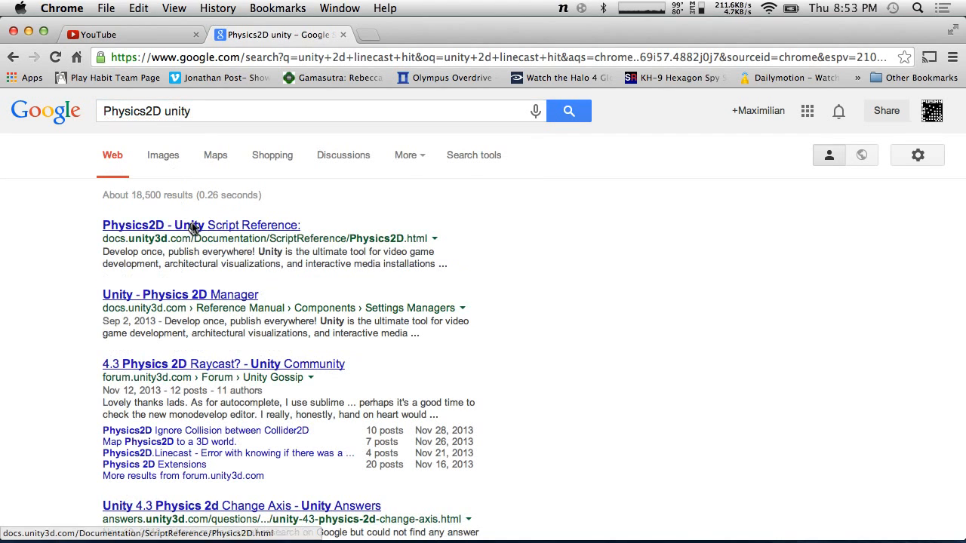
pyautogui.click(190, 225)
pyautogui.scroll(-5, 511, 271)
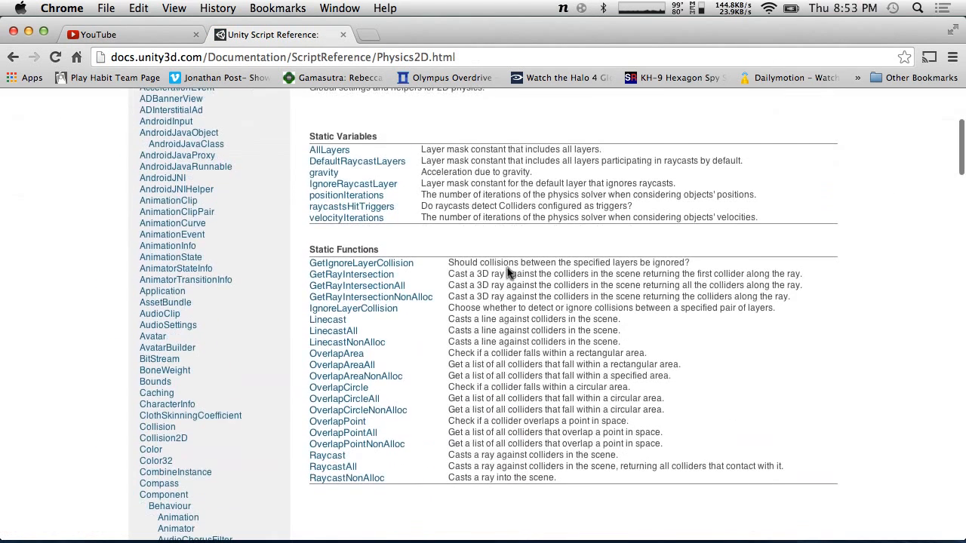
# Open the Physics2D.Linecast reference page and read its signature, parameters and description
pyautogui.click(317, 323)
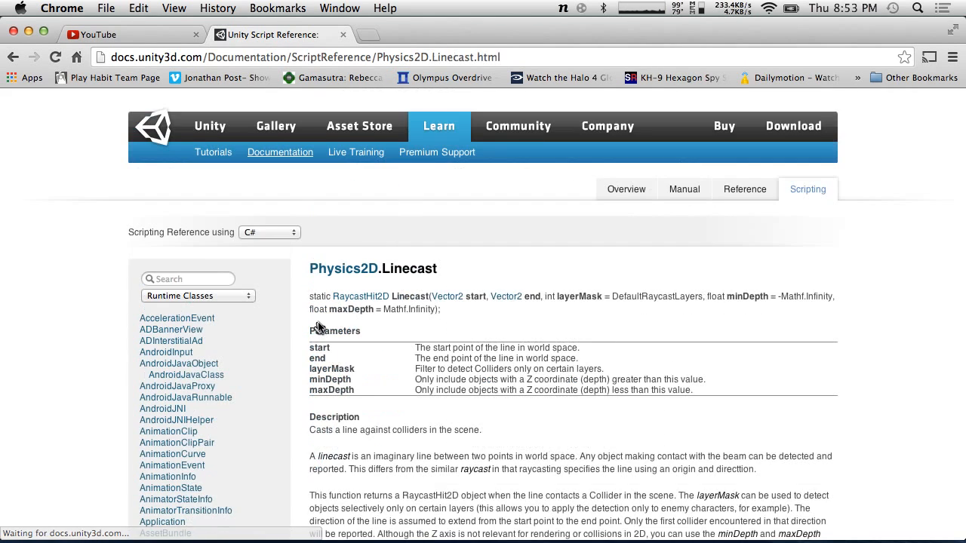
pyautogui.scroll(-3, 318, 327)
pyautogui.scroll(-3, 319, 326)
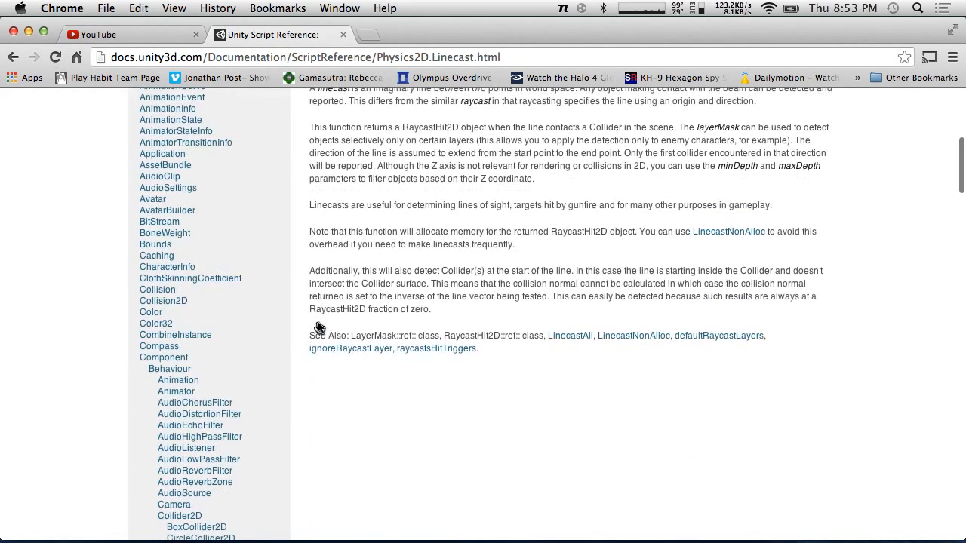
pyautogui.scroll(1, 319, 327)
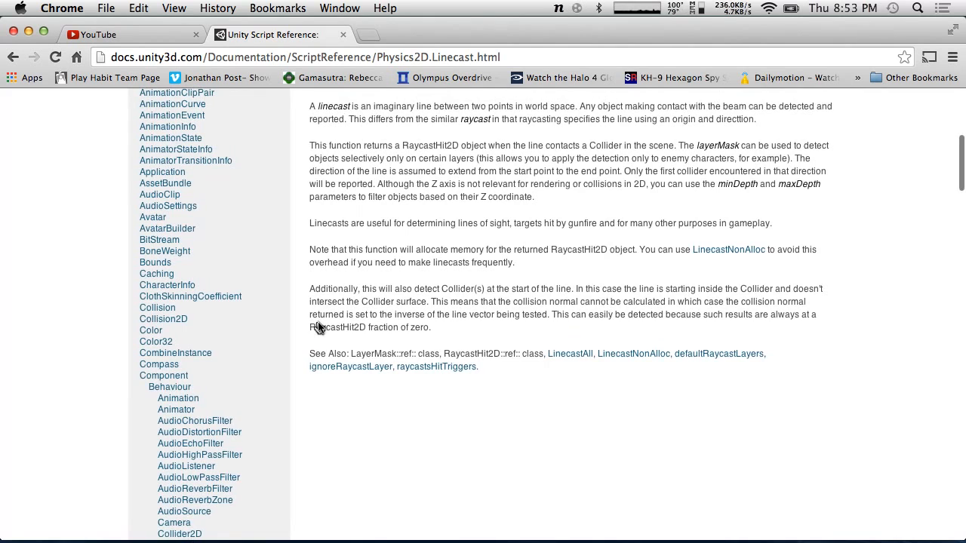
pyautogui.scroll(1, 318, 327)
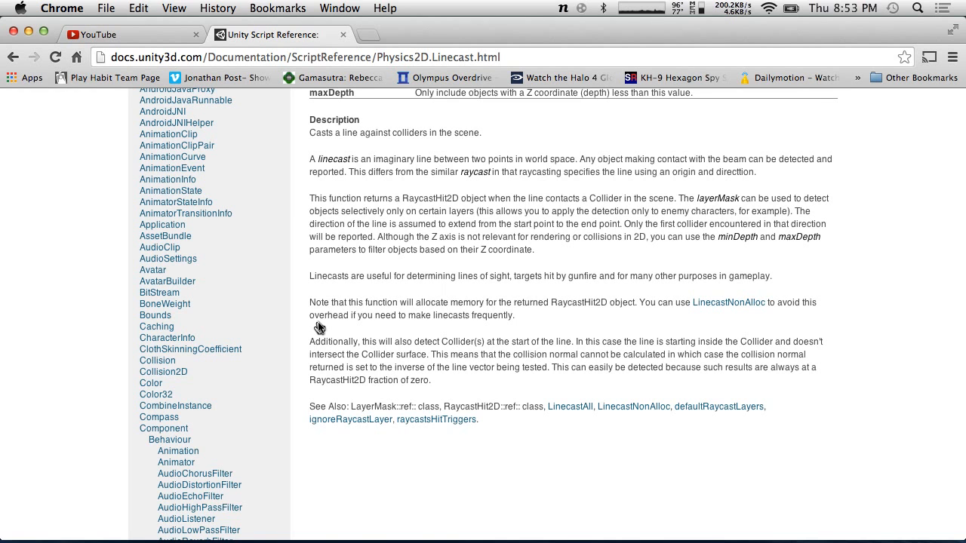
pyautogui.scroll(2, 318, 326)
pyautogui.scroll(3, 318, 326)
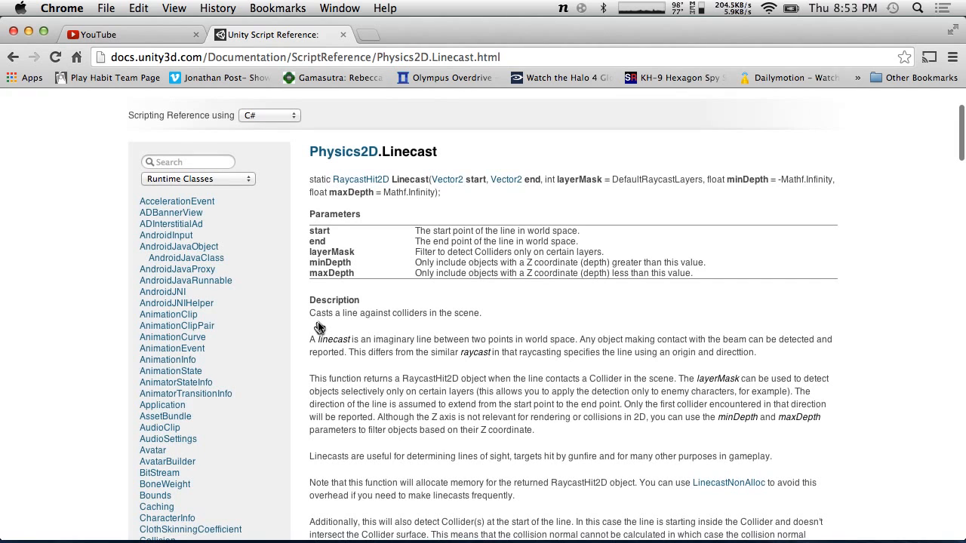
# Switch back to the script and review the jump logic and moving platform loop
pyautogui.press('super+Tab')
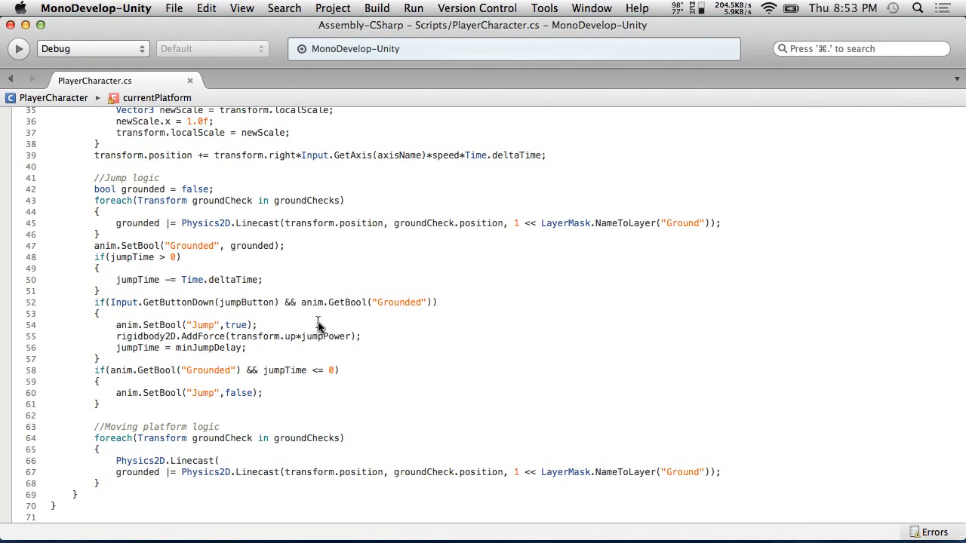
pyautogui.scroll(1, 319, 325)
pyautogui.scroll(5, 233, 206)
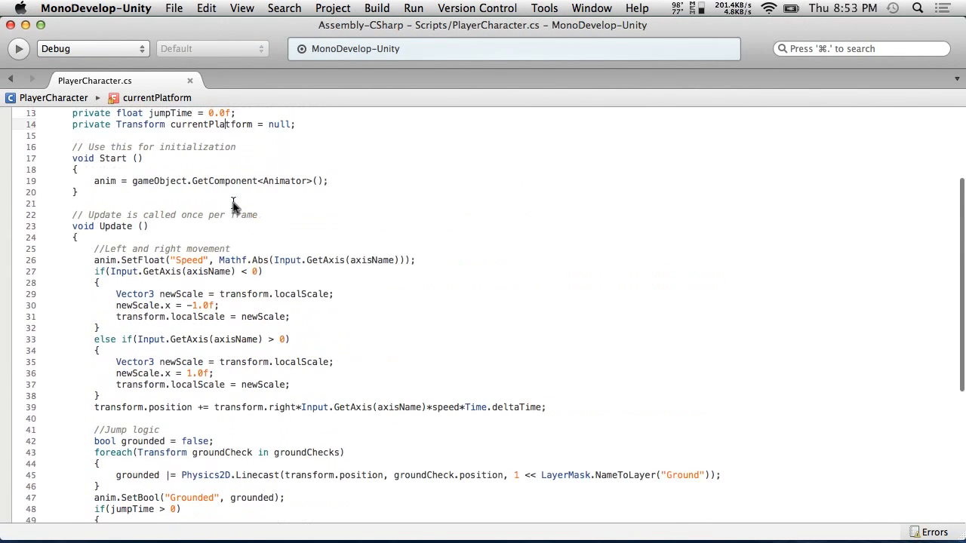
pyautogui.scroll(-3, 233, 206)
pyautogui.click(270, 247)
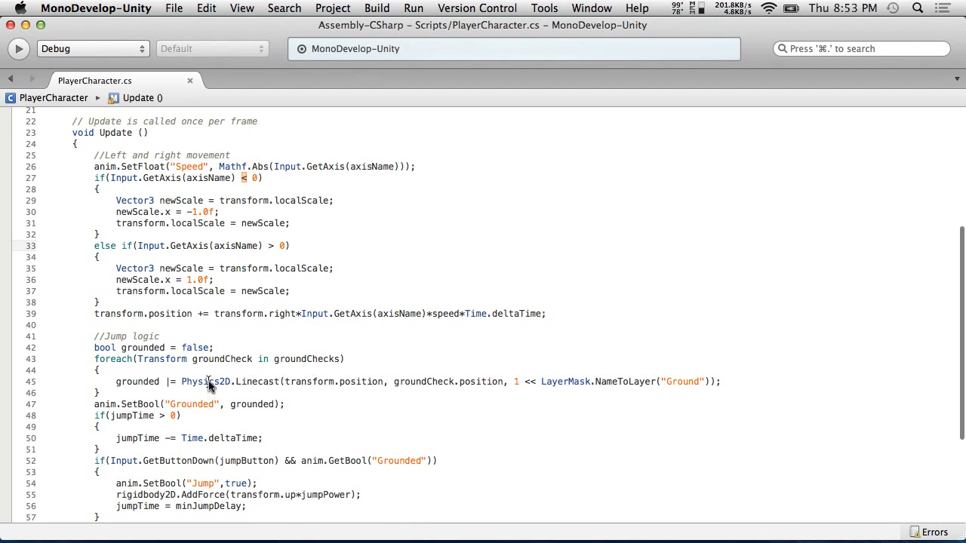
pyautogui.click(195, 383)
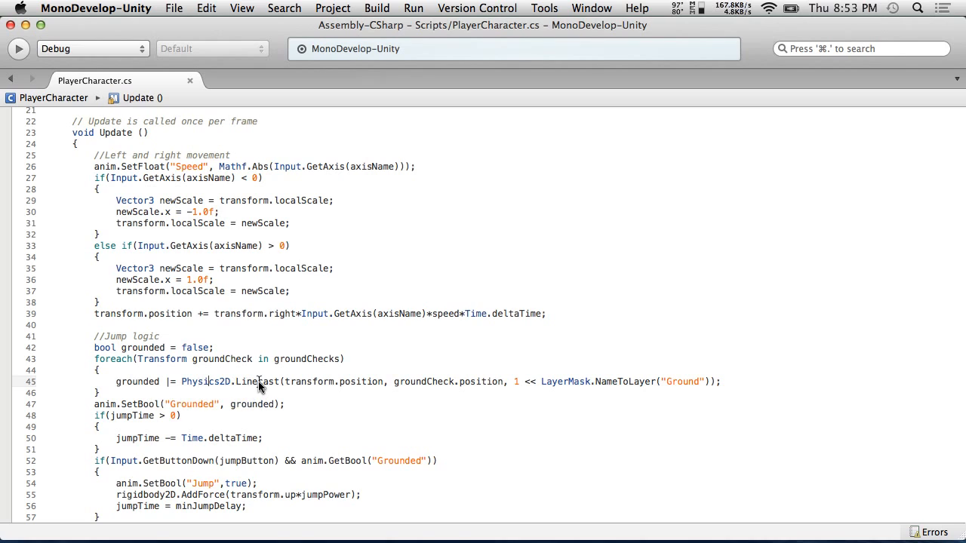
pyautogui.moveTo(258, 381)
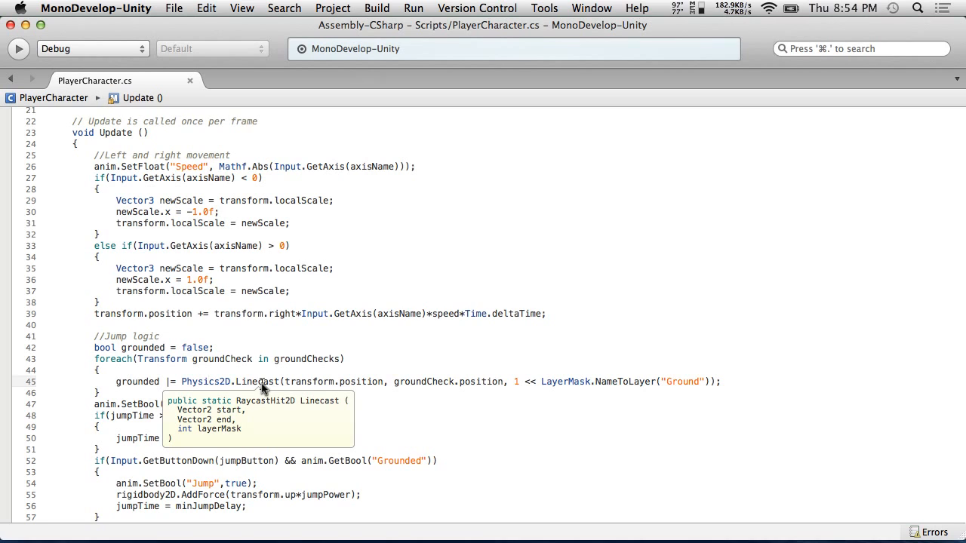
pyautogui.doubleClick(170, 382)
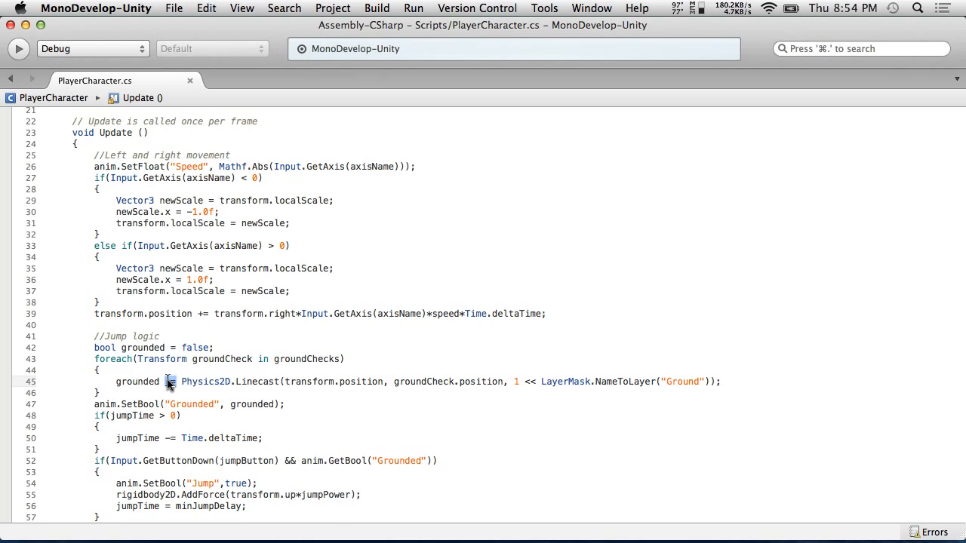
pyautogui.scroll(-5, 170, 382)
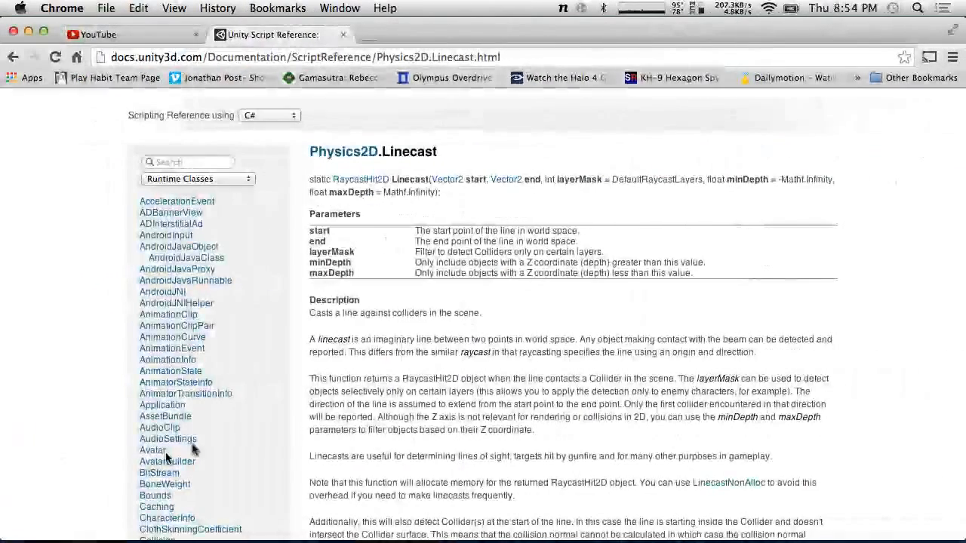
pyautogui.scroll(-3, 681, 370)
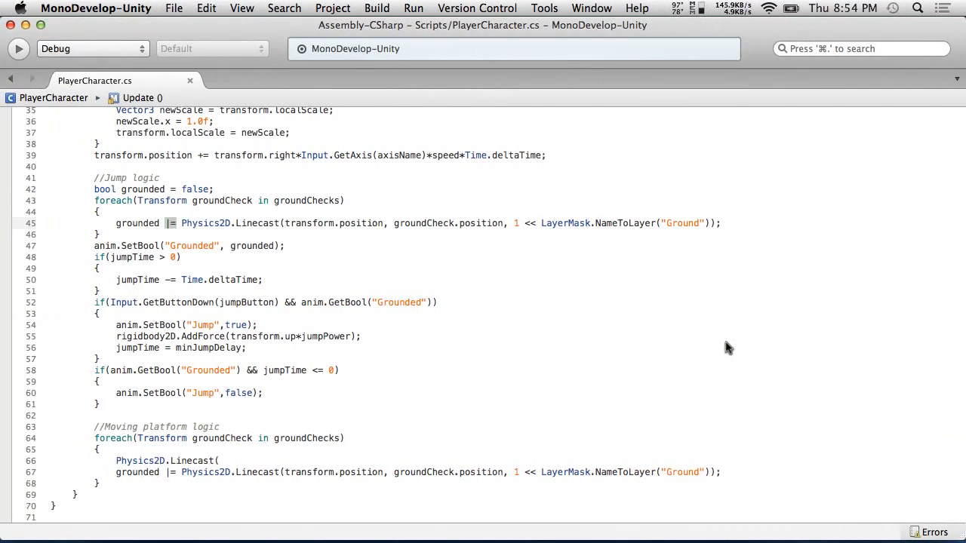
pyautogui.click(116, 460)
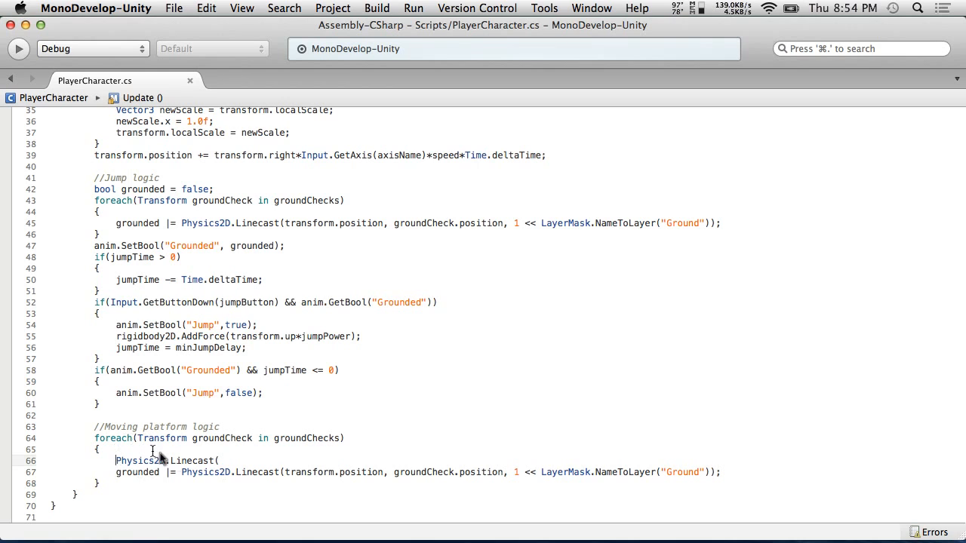
pyautogui.moveTo(242, 468); pyautogui.dragTo(166, 464)
pyautogui.write('.Line')
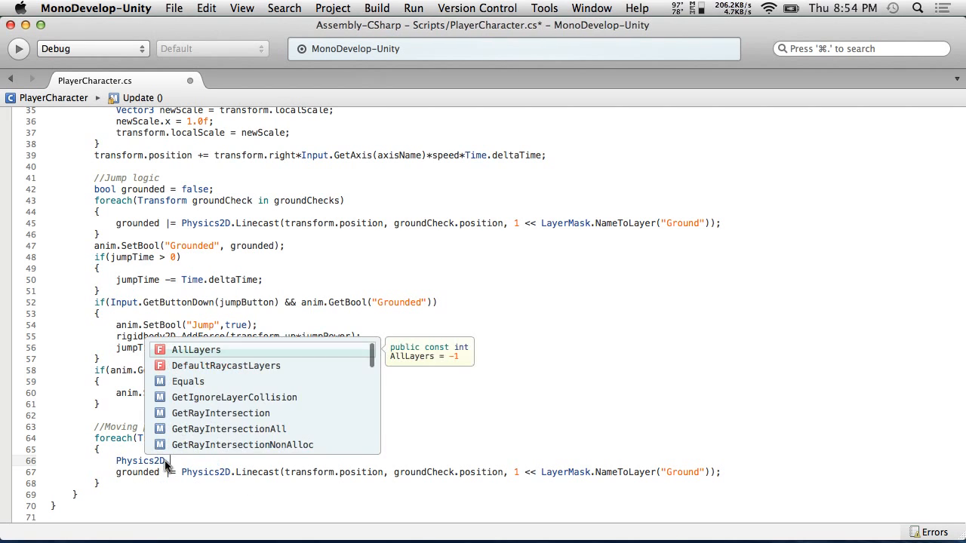
# Add a new line in the moving platform loop declaring a RaycastHit2D variable named hit
pyautogui.click(115, 455)
pyautogui.press('Return')
pyautogui.write('Raya')
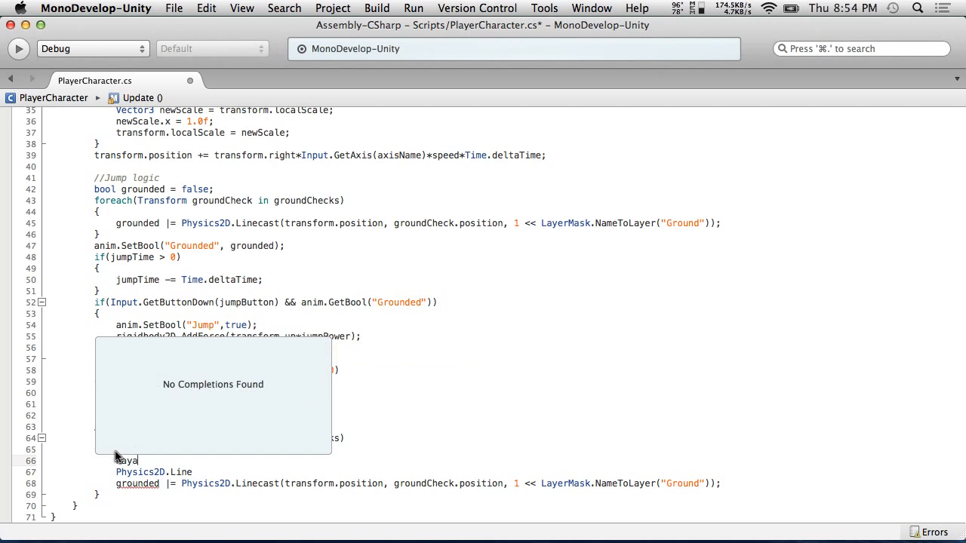
pyautogui.press('BackSpace')
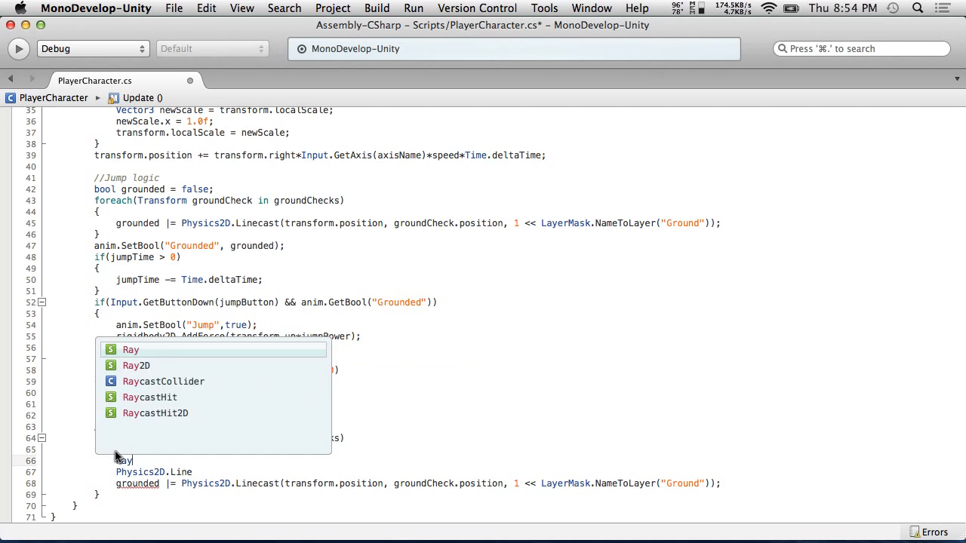
pyautogui.write('castHit2')
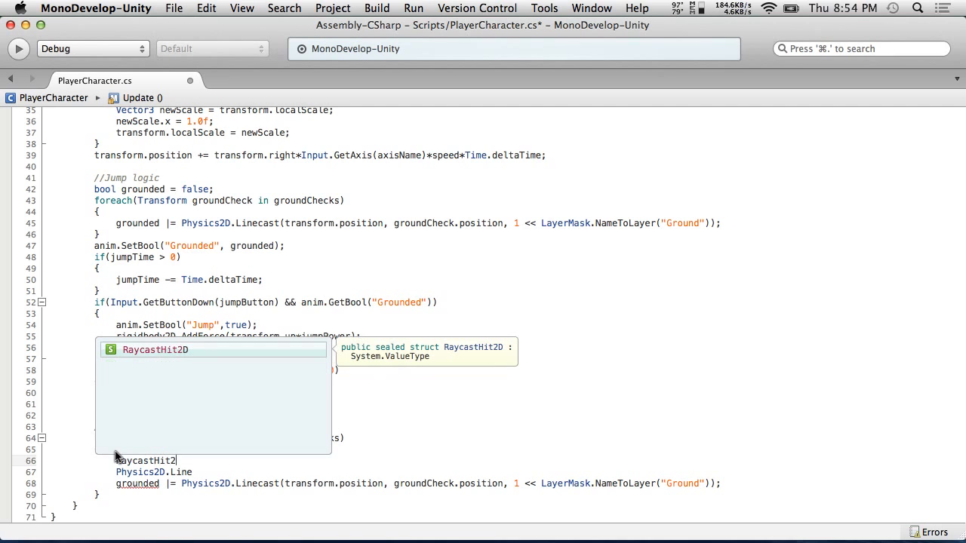
pyautogui.write('D hit =')
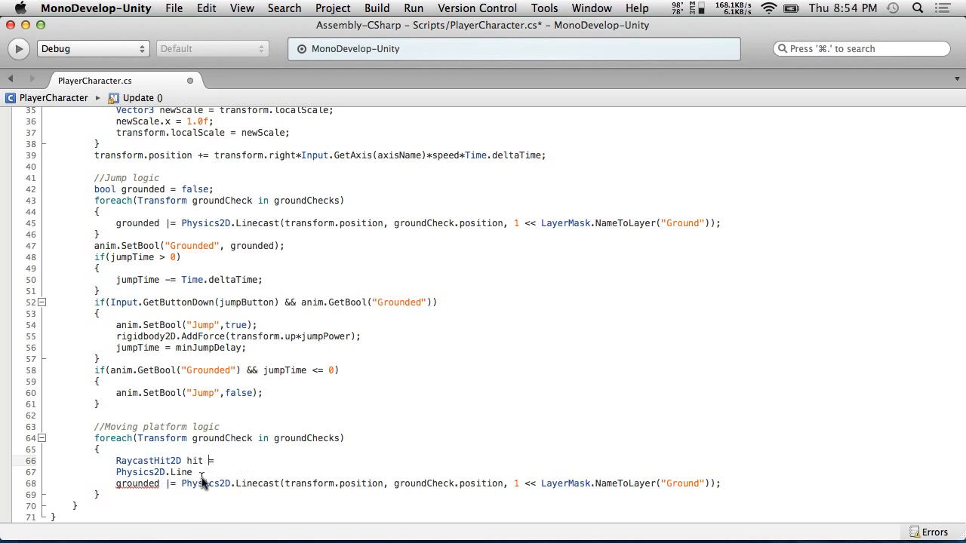
# Copy the Physics2D.Linecast ground-check call and paste it as the assignment for hit
pyautogui.click(27, 473)
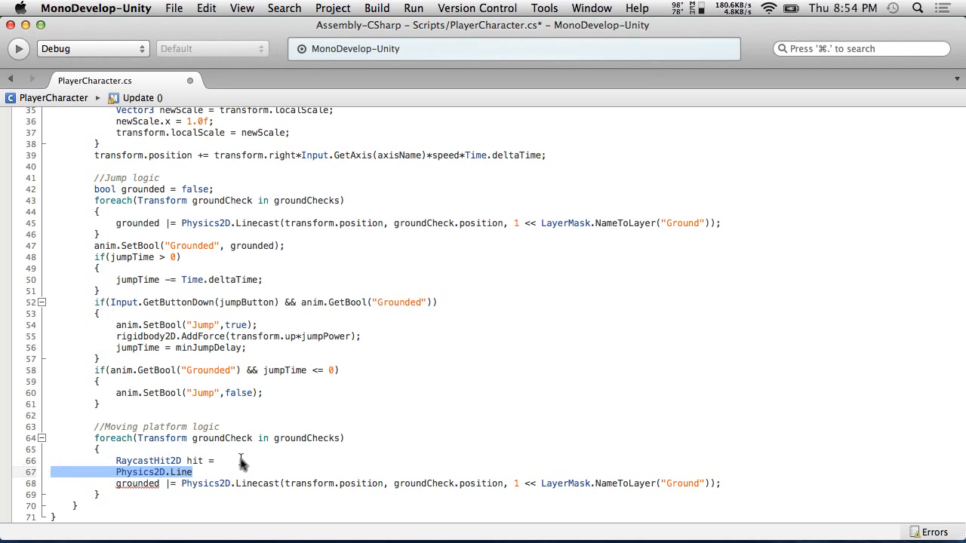
pyautogui.moveTo(757, 483); pyautogui.dragTo(236, 484)
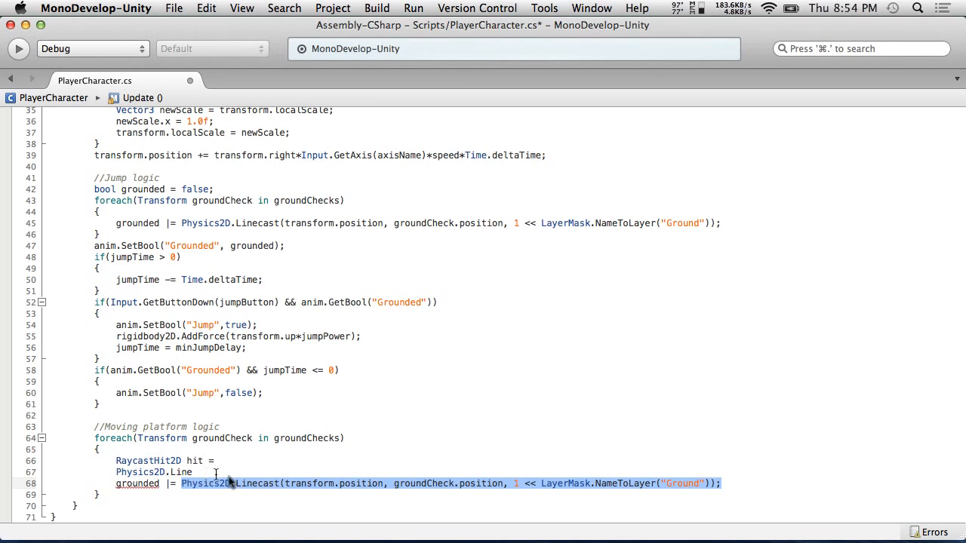
pyautogui.click(252, 460)
pyautogui.write('Physics2D.Linecast(transform.position, groundCheck.position, 1 << LayerMask.NameToLayer("Ground"));')
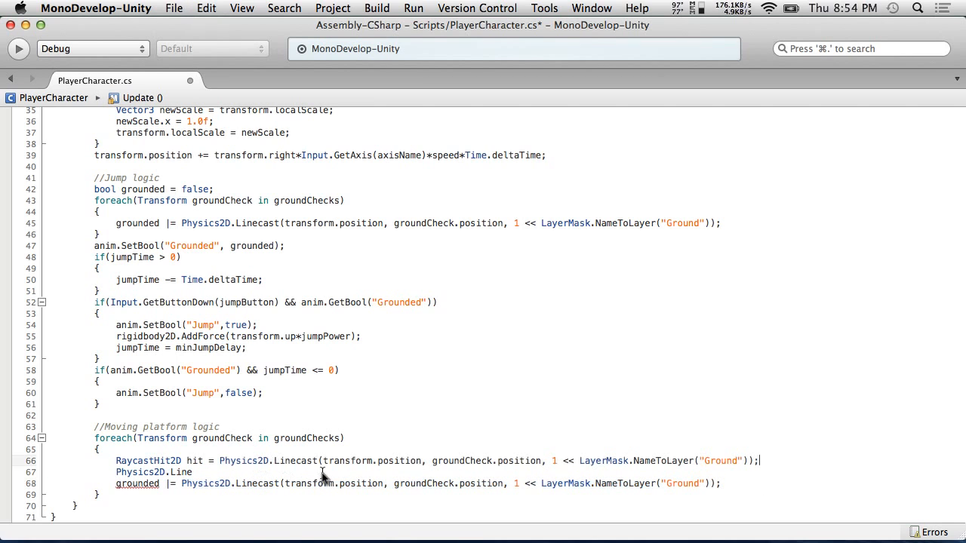
# Delete the two leftover lines below the hit declaration and save the script
pyautogui.moveTo(751, 484); pyautogui.dragTo(1, 477)
pyautogui.press('BackSpace')
pyautogui.press('BackSpace')
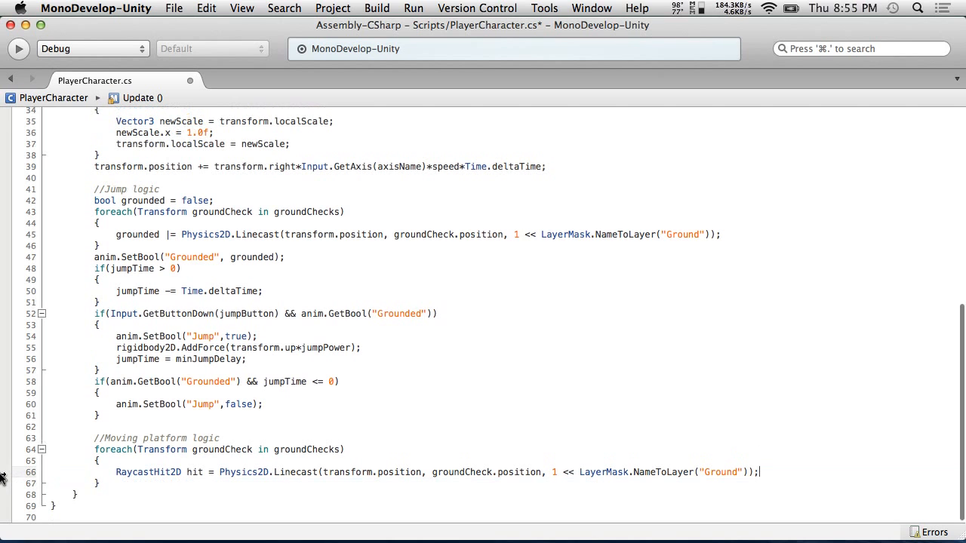
pyautogui.click(179, 8)
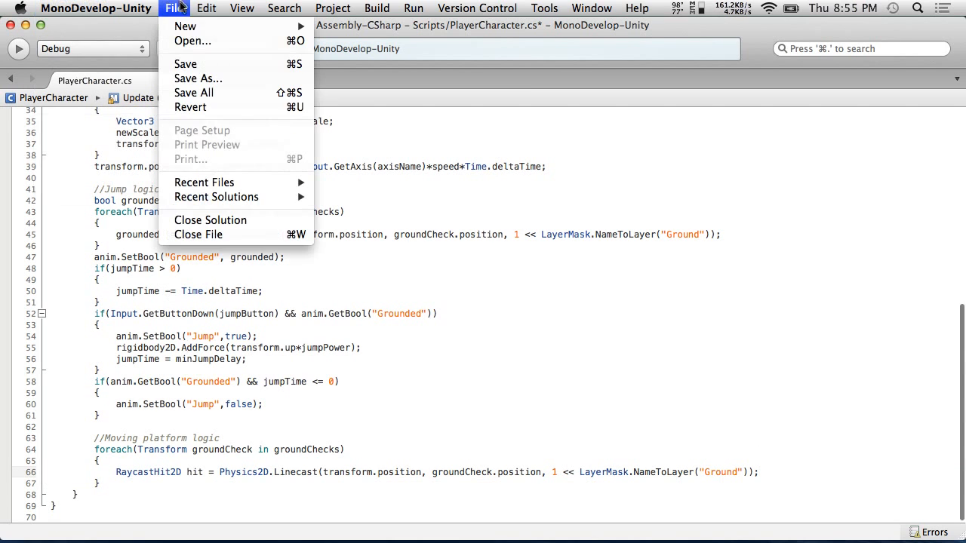
pyautogui.click(186, 64)
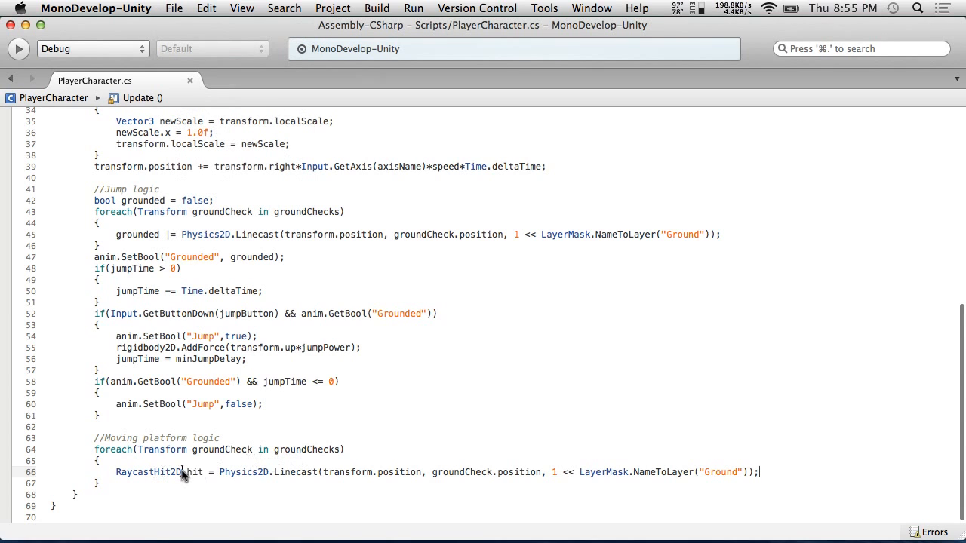
# Start a new line below the hit declaration in the moving platform loop and browse the hit variable's members
pyautogui.press('Return')
pyautogui.write('hit.')
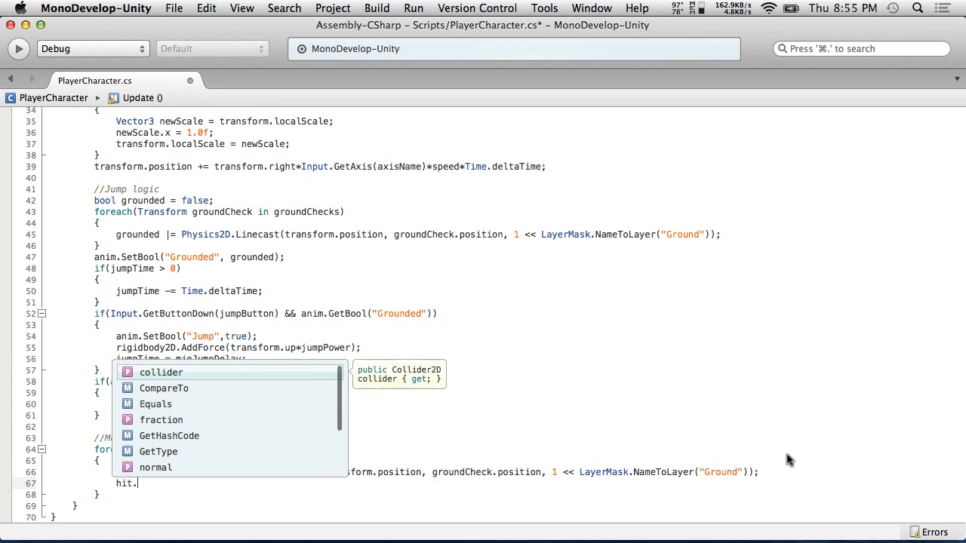
pyautogui.scroll(-4, 339, 432)
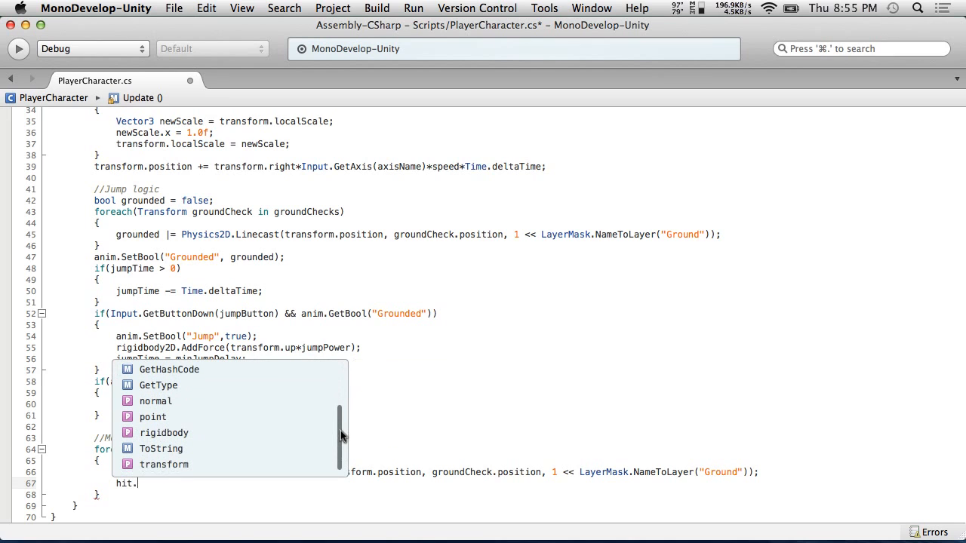
pyautogui.scroll(4, 341, 434)
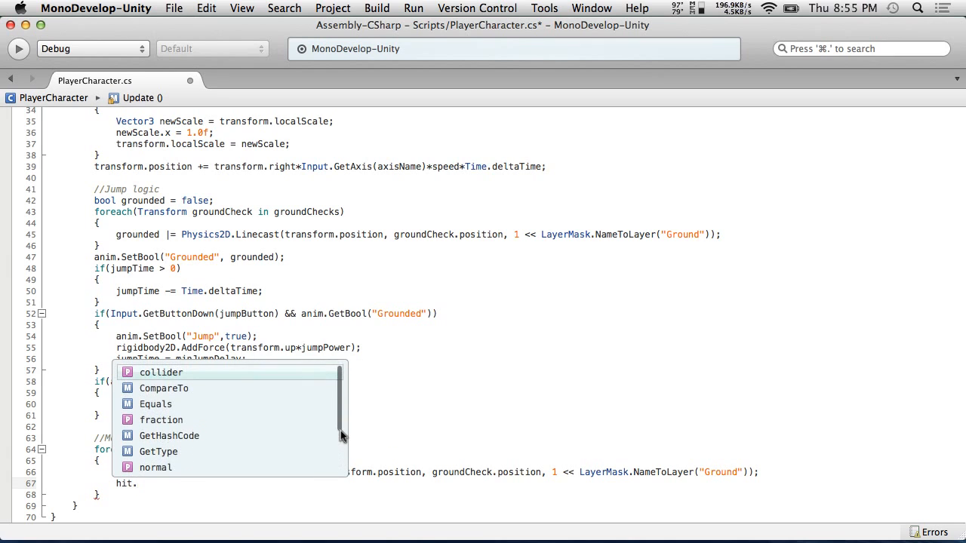
pyautogui.scroll(-4, 340, 436)
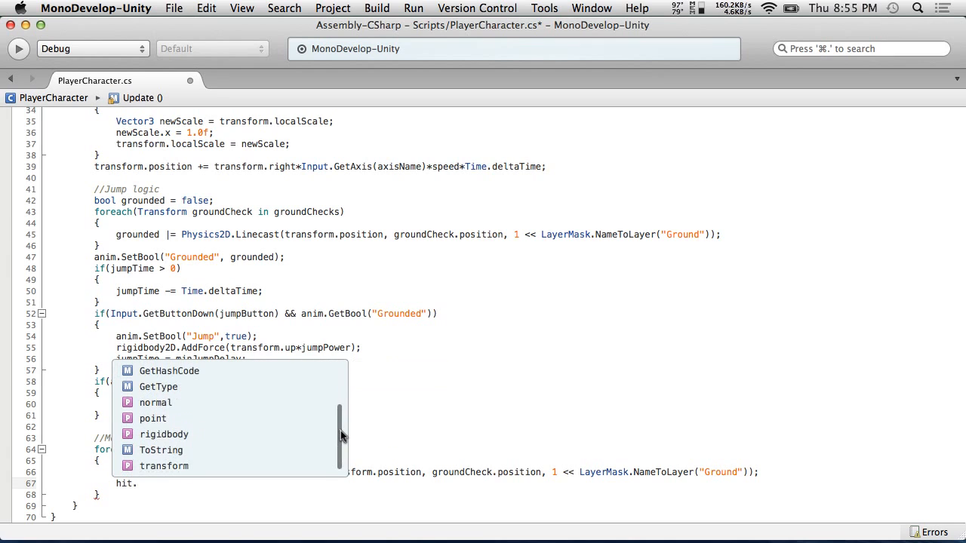
pyautogui.press('BackSpace')
pyautogui.press('BackSpace')
pyautogui.press('BackSpace')
pyautogui.press('BackSpace')
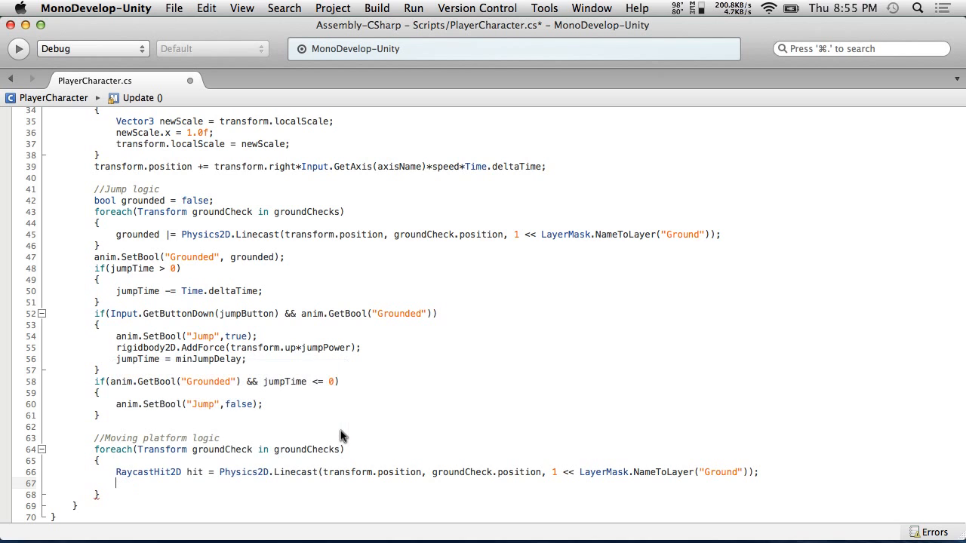
# Assign hit.transform to currentPlatform on the new line, reusing the field name from its declaration, and save the script
pyautogui.scroll(10, 340, 434)
pyautogui.scroll(-10, 340, 434)
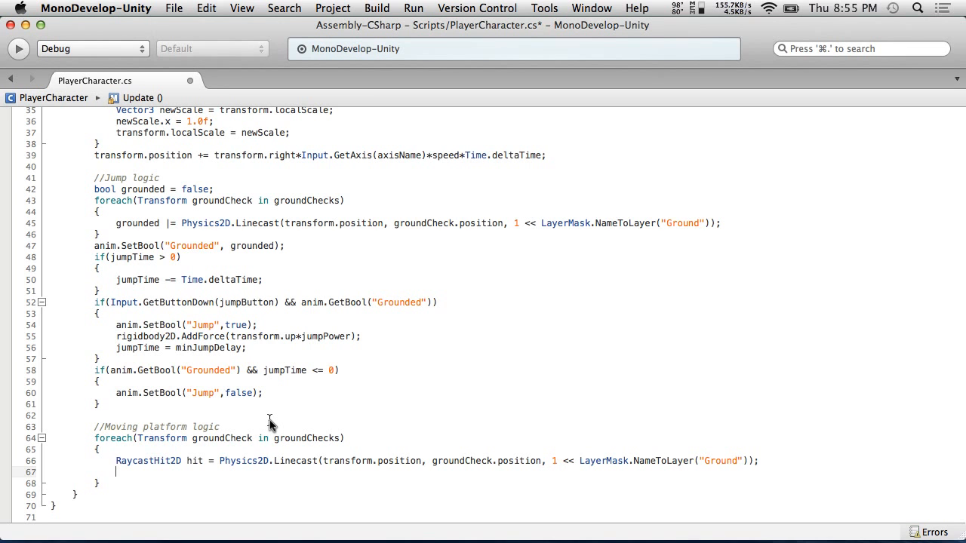
pyautogui.scroll(10, 270, 424)
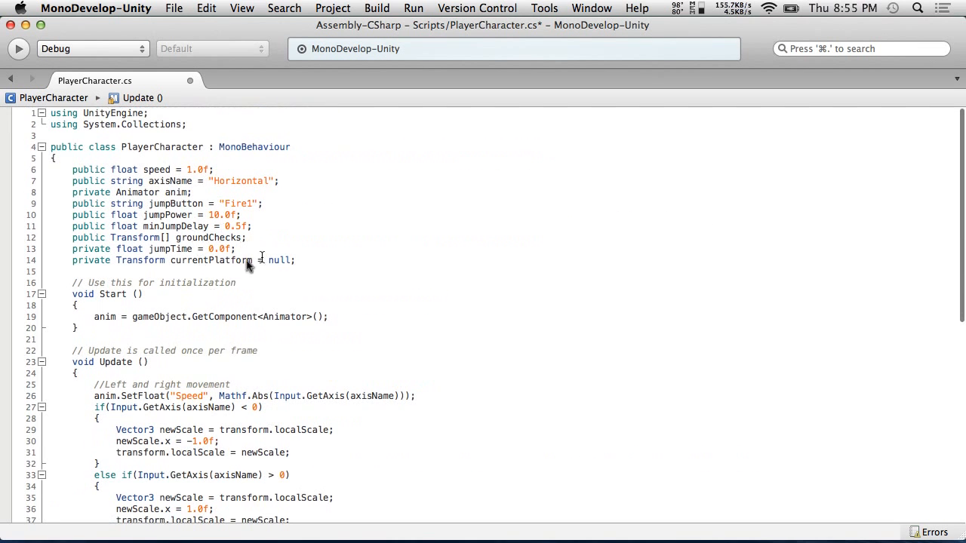
pyautogui.doubleClick(219, 263)
pyautogui.press('super+c')
pyautogui.scroll(-10, 324, 371)
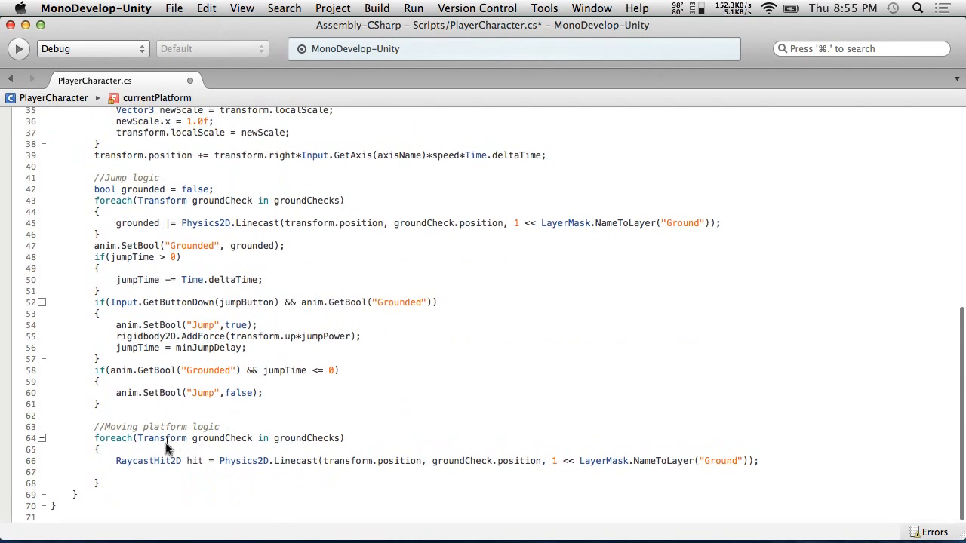
pyautogui.click(149, 474)
pyautogui.press('super+v')
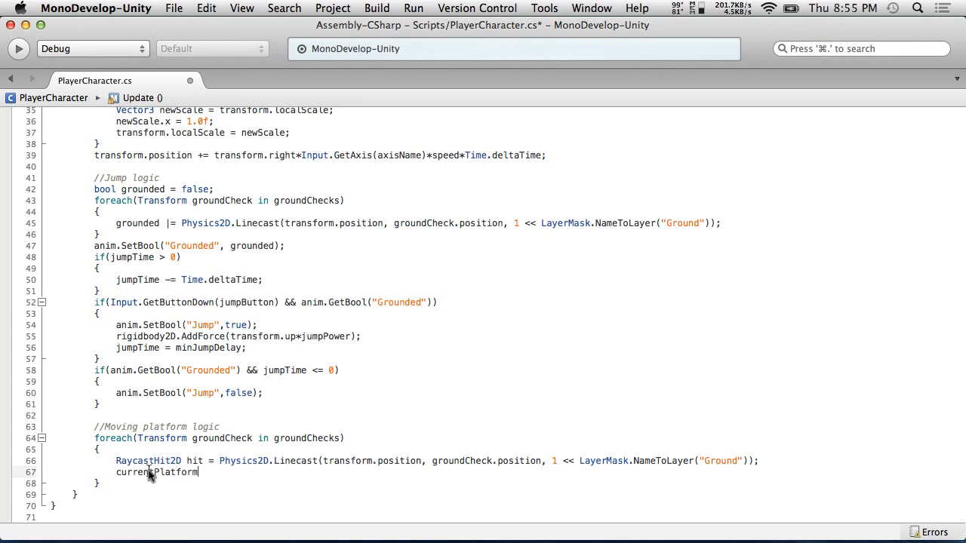
pyautogui.write('= hit.tran')
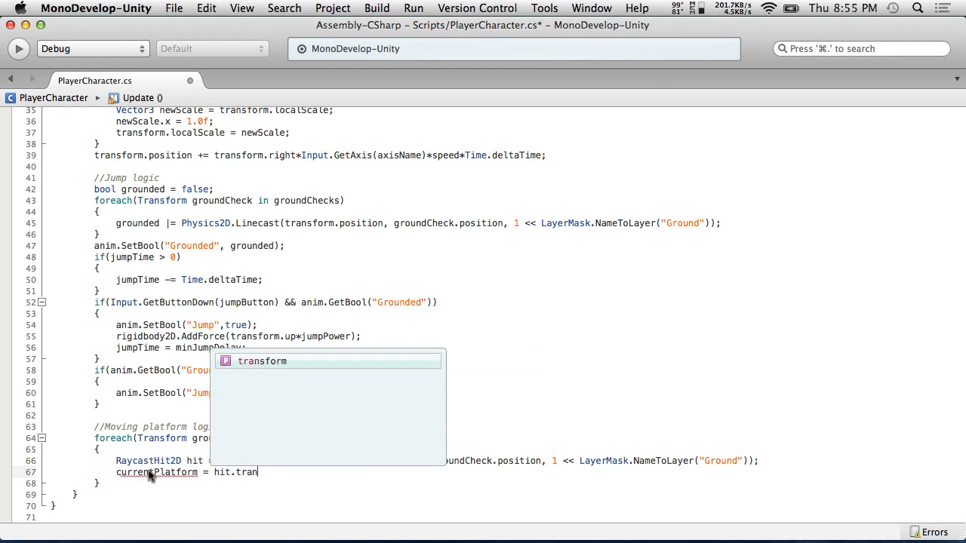
pyautogui.press('Return')
pyautogui.write(';')
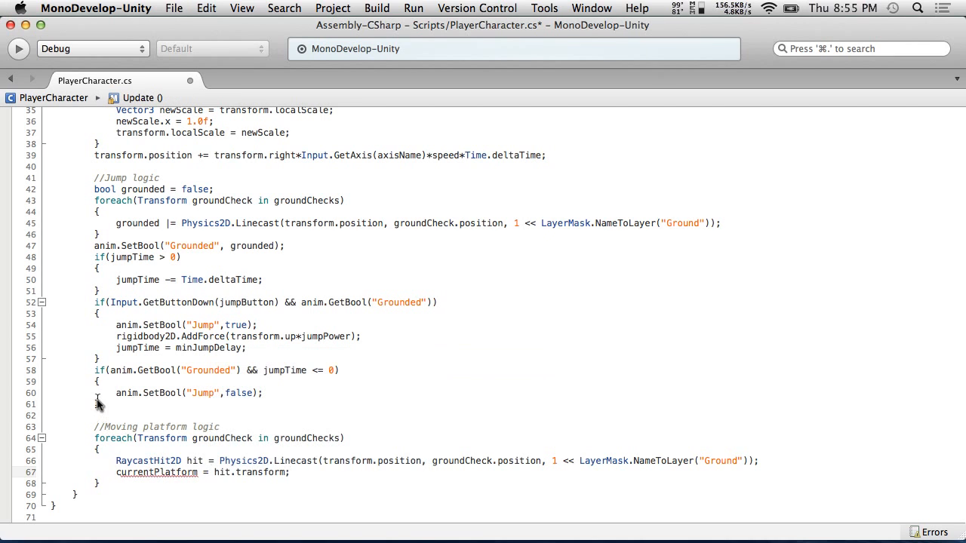
pyautogui.click(96, 8)
pyautogui.moveTo(174, 7)
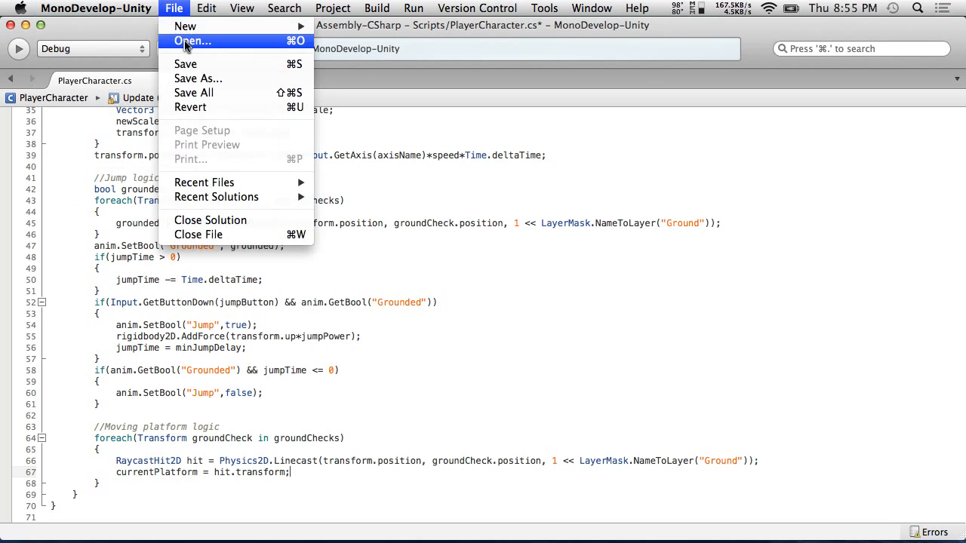
pyautogui.click(195, 66)
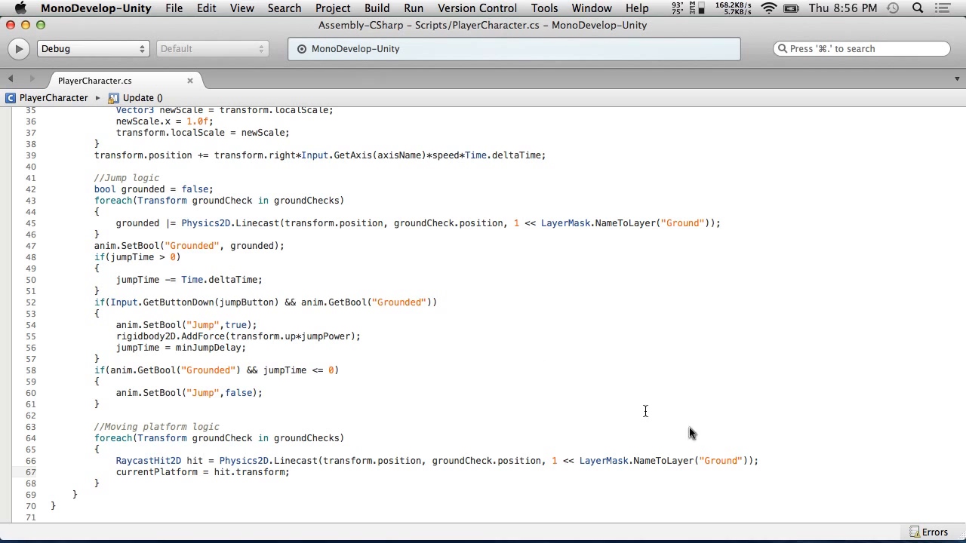
pyautogui.click(775, 462)
pyautogui.press('Return')
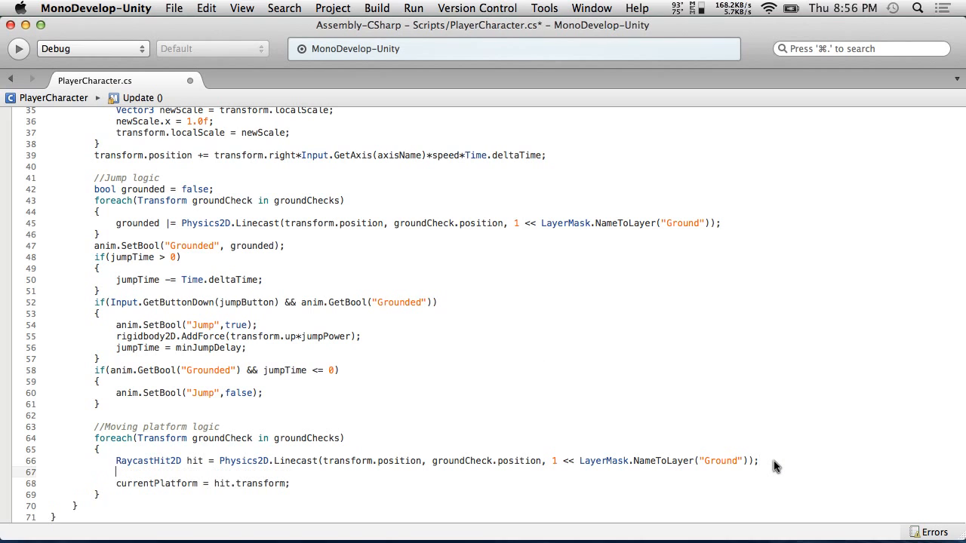
pyautogui.press('BackSpace')
pyautogui.press('Down')
pyautogui.click(798, 456)
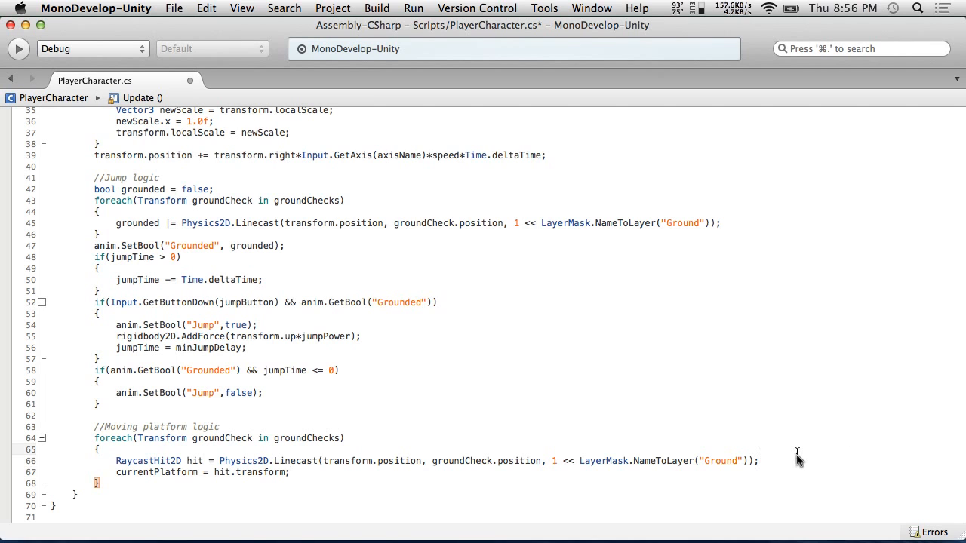
pyautogui.press('Return')
pyautogui.write('if(')
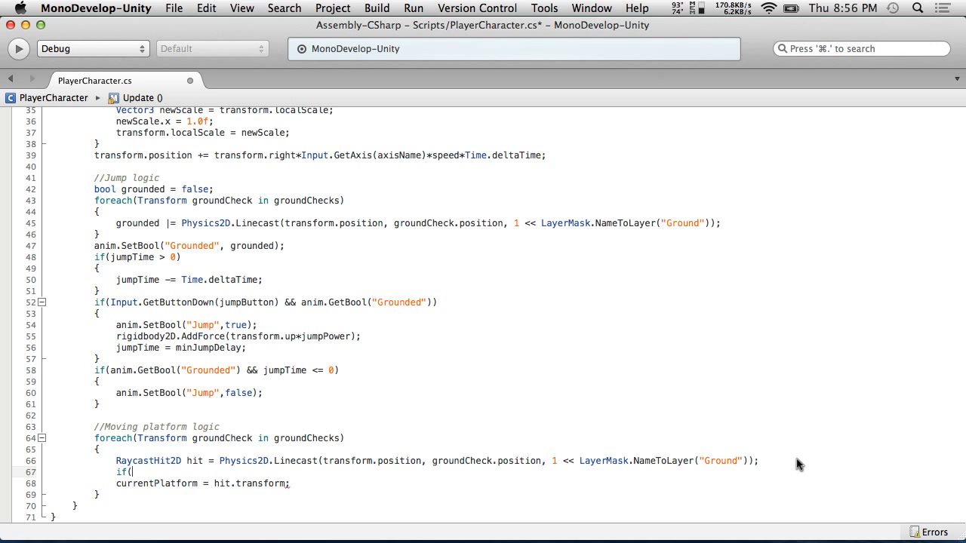
pyautogui.press('BackSpace')
pyautogui.press('BackSpace')
pyautogui.press('BackSpace')
pyautogui.press('BackSpace')
pyautogui.press('BackSpace')
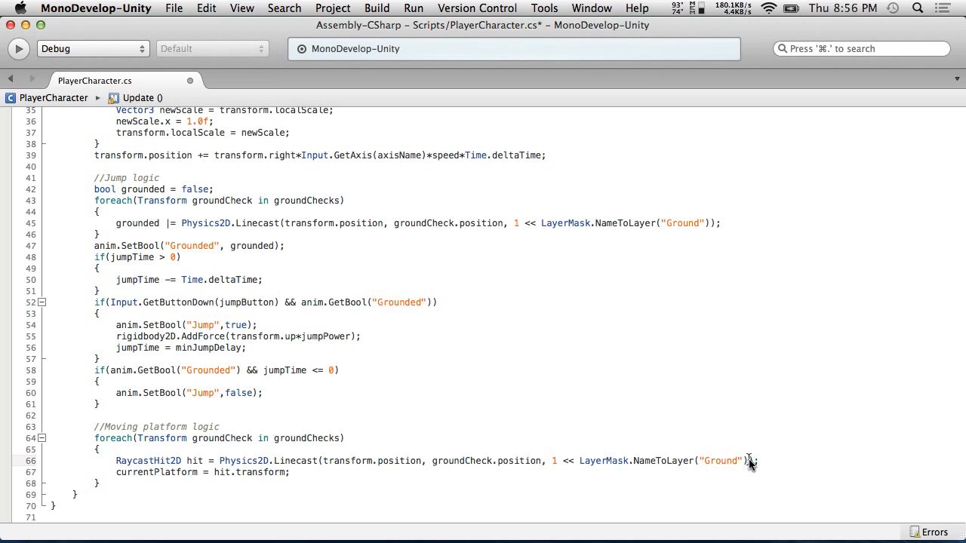
pyautogui.click(302, 473)
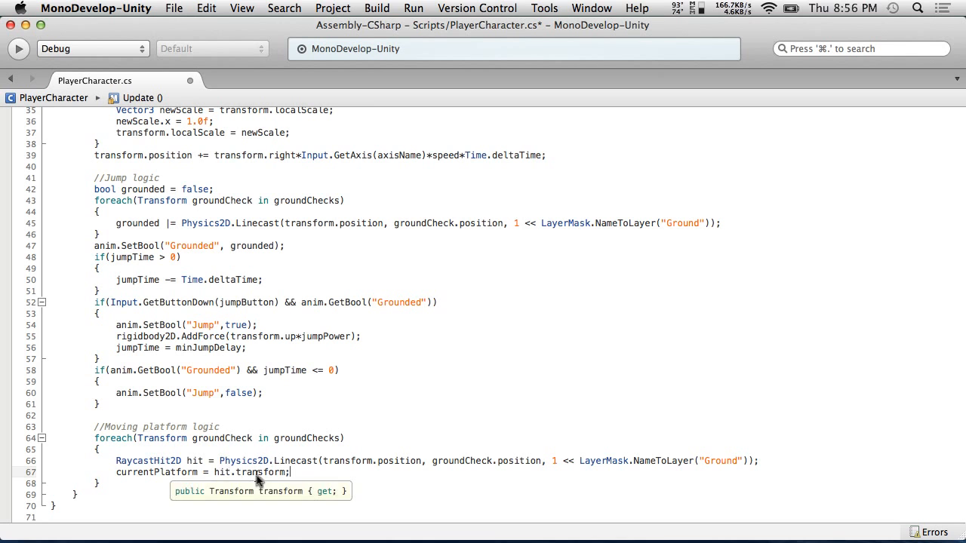
pyautogui.scroll(10, 155, 437)
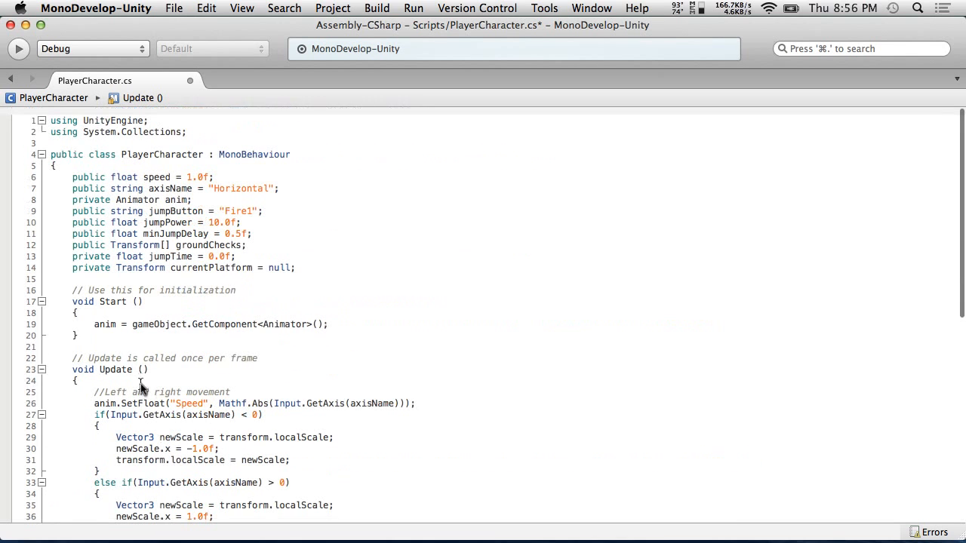
pyautogui.doubleClick(138, 260)
pyautogui.write('public')
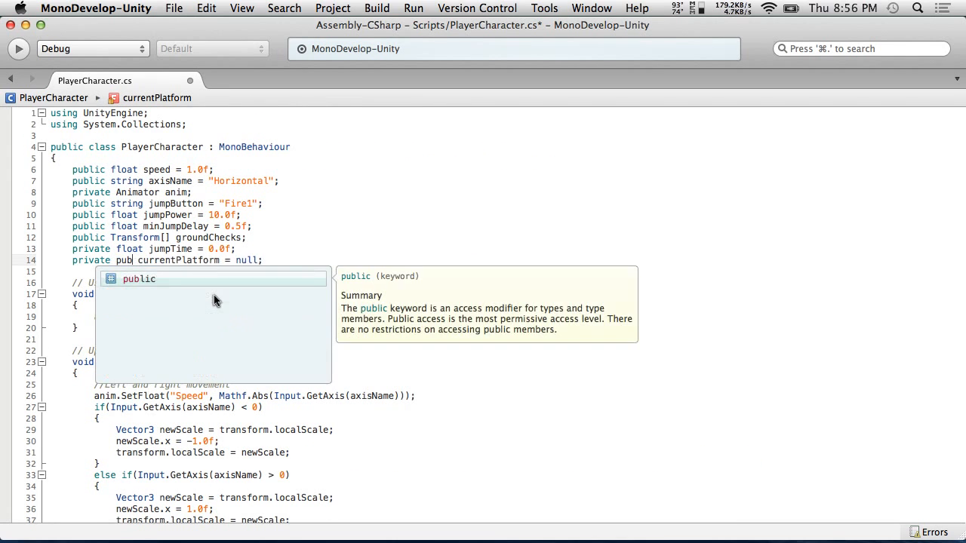
pyautogui.press('BackSpace')
pyautogui.press('BackSpace')
pyautogui.press('BackSpace')
pyautogui.press('BackSpace')
pyautogui.press('BackSpace')
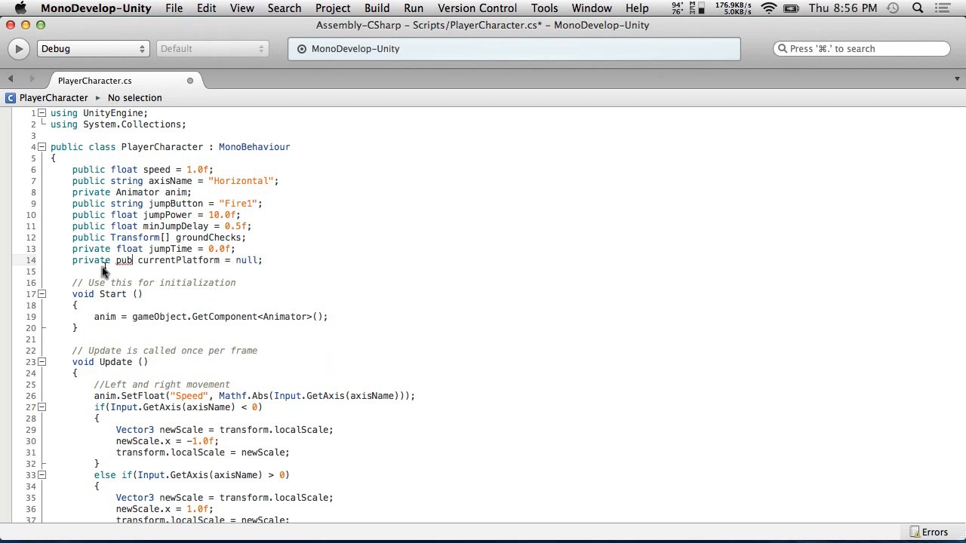
pyautogui.press('super+z')
pyautogui.press('super+z')
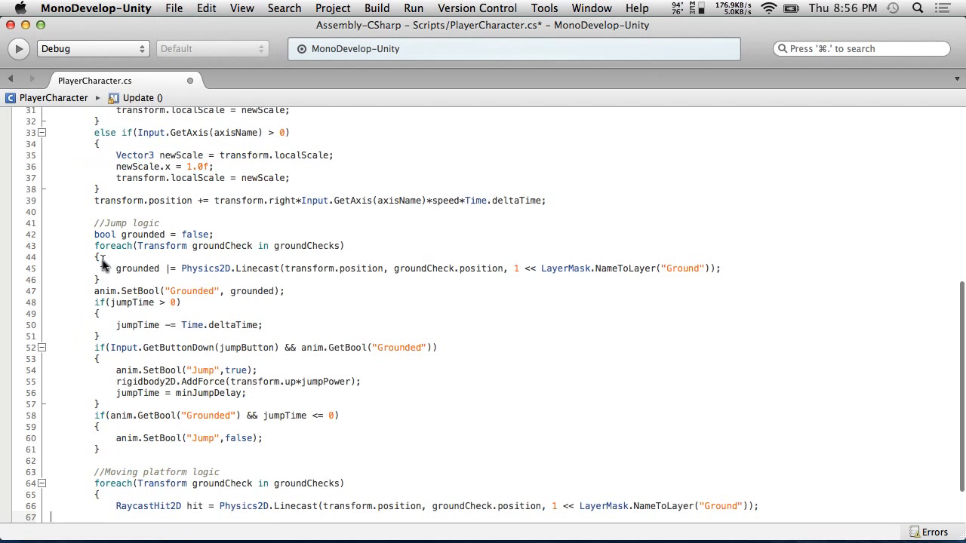
pyautogui.scroll(-3, 105, 264)
pyautogui.scroll(12, 104, 264)
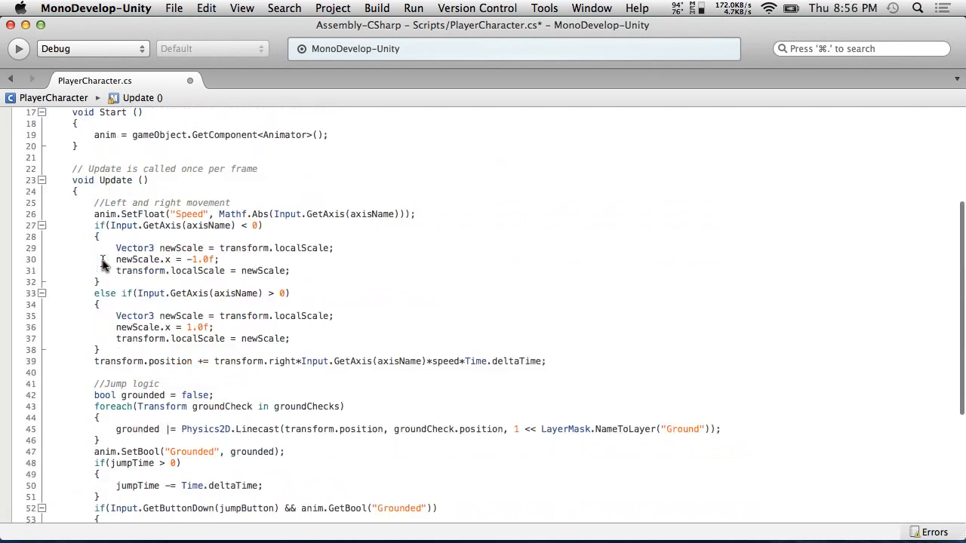
# Change the currentPlatform field's access modifier from private to public and save the script
pyautogui.doubleClick(89, 260)
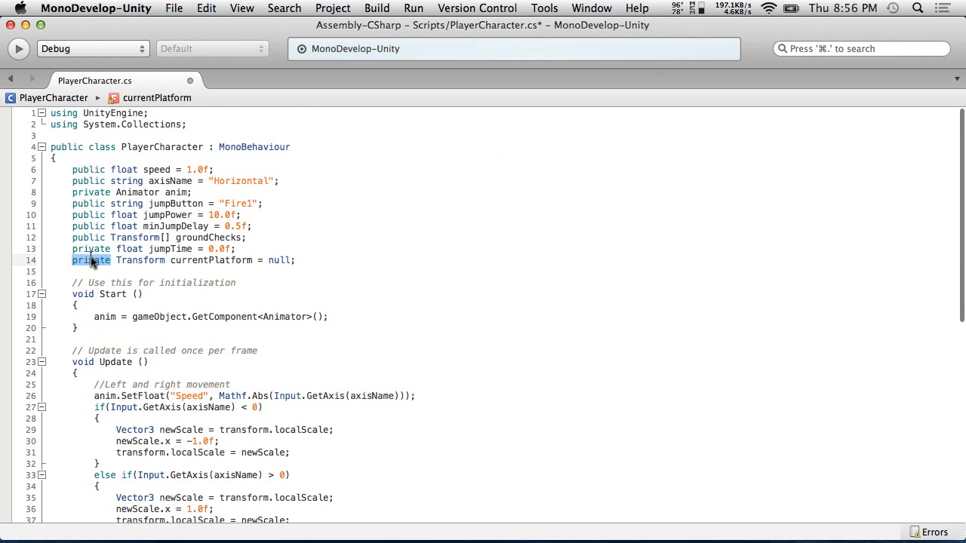
pyautogui.write('public')
pyautogui.click(210, 201)
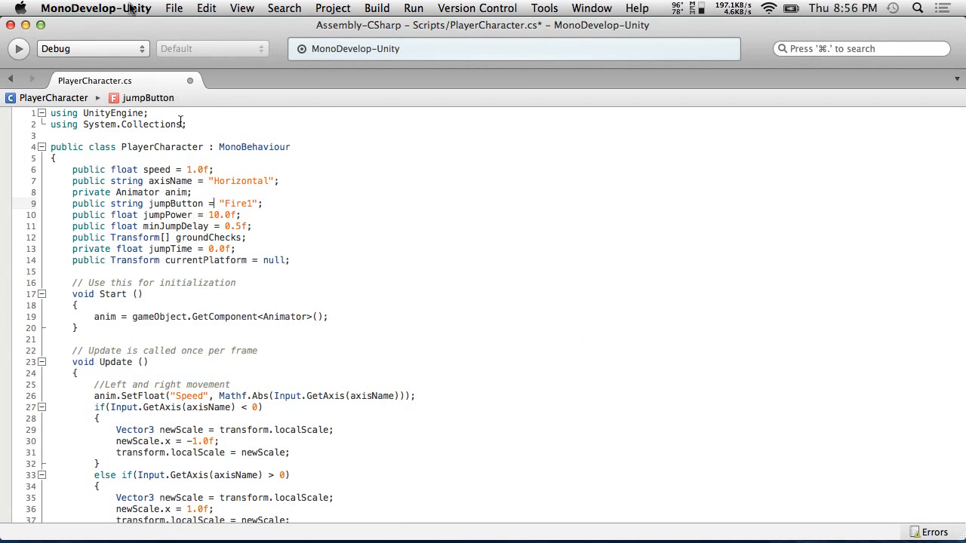
pyautogui.click(174, 8)
pyautogui.click(190, 65)
# Switch to Unity and play-test the scene, moving the player while watching the Current Platform field, then stop play mode
pyautogui.press('super+Tab')
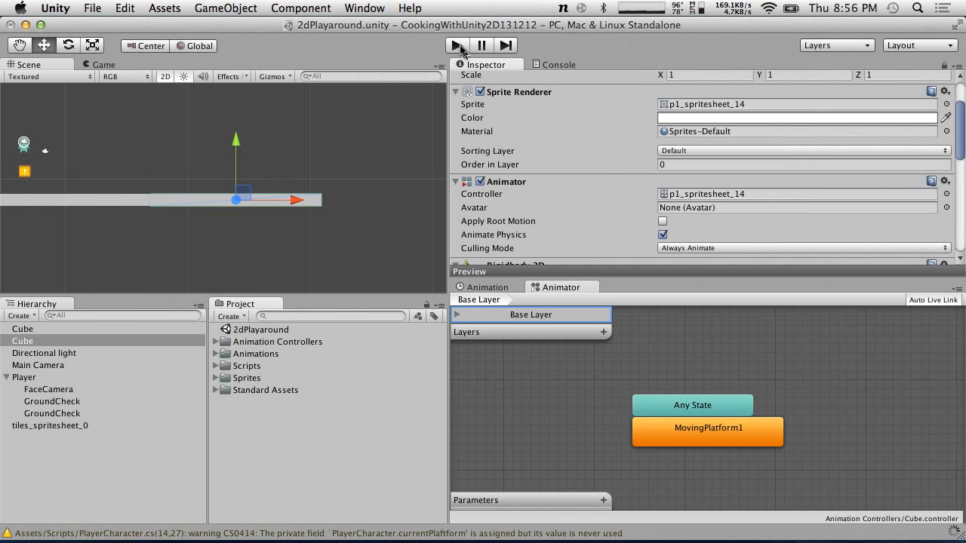
pyautogui.click(459, 45)
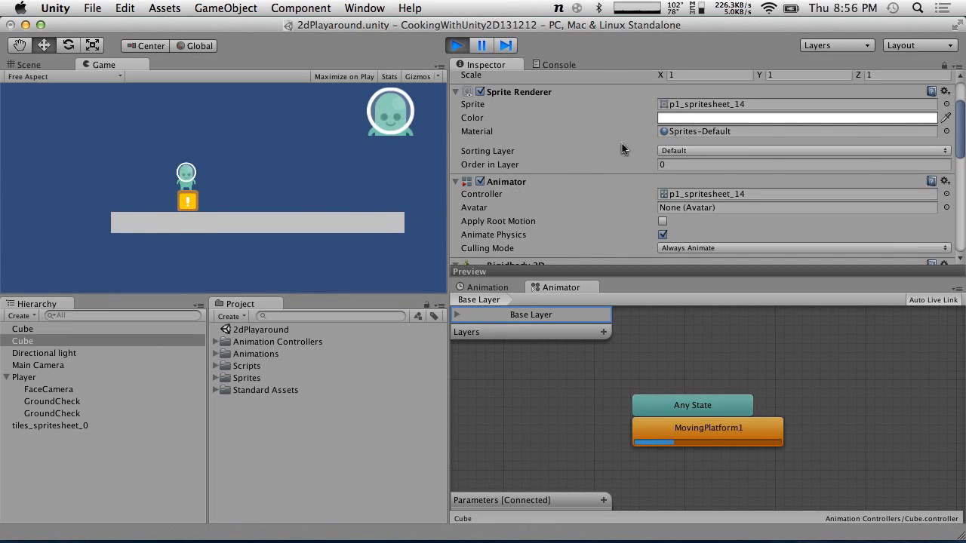
pyautogui.scroll(-10, 622, 143)
pyautogui.click(215, 178)
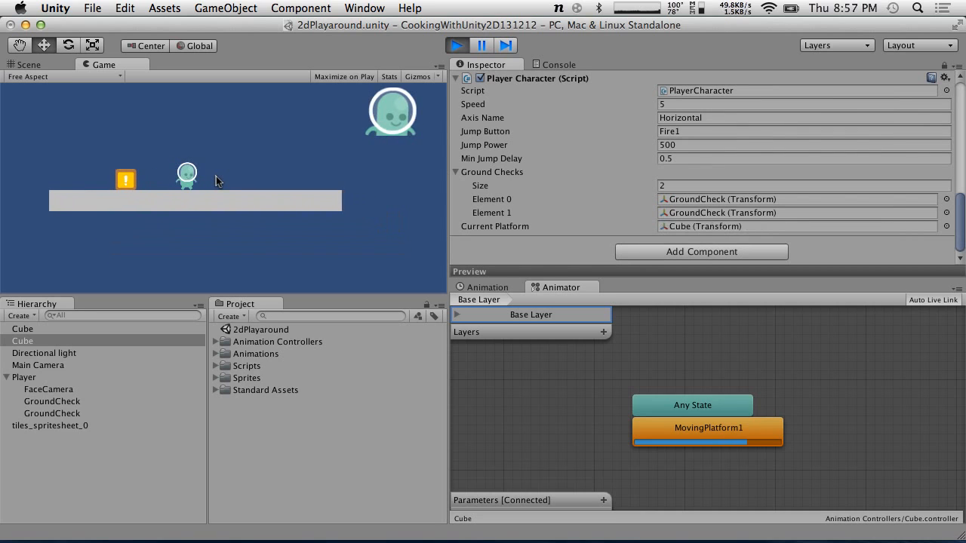
pyautogui.click(216, 176)
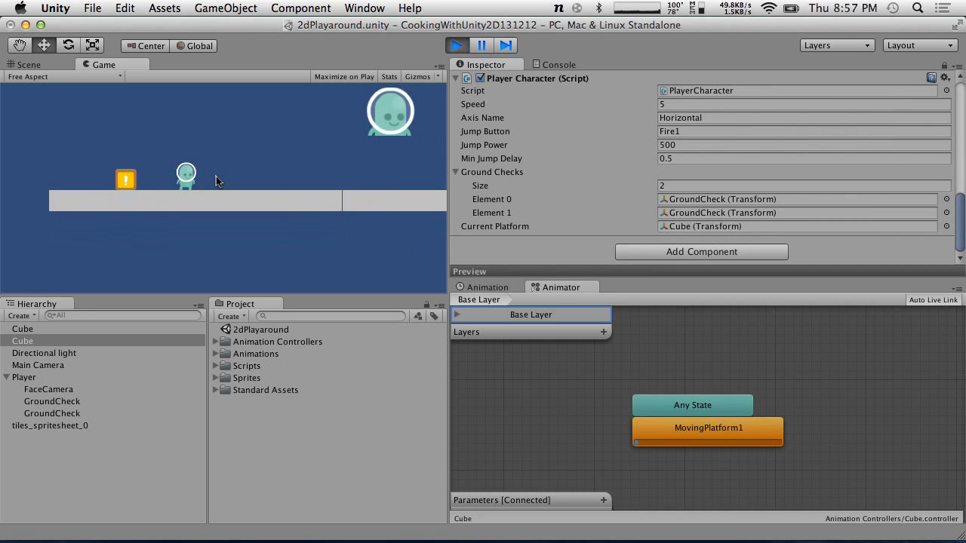
pyautogui.click(216, 176)
pyautogui.click(216, 176)
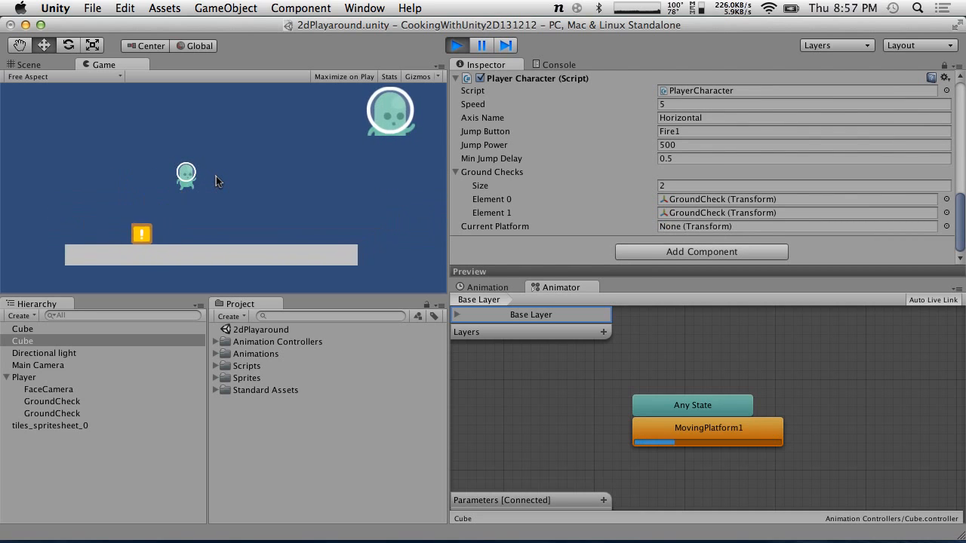
pyautogui.click(216, 175)
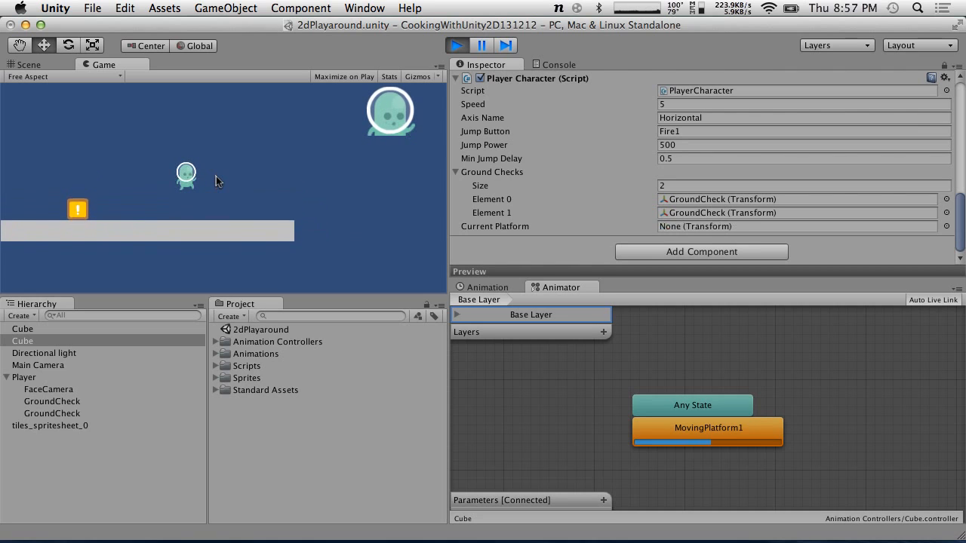
pyautogui.press('Right')
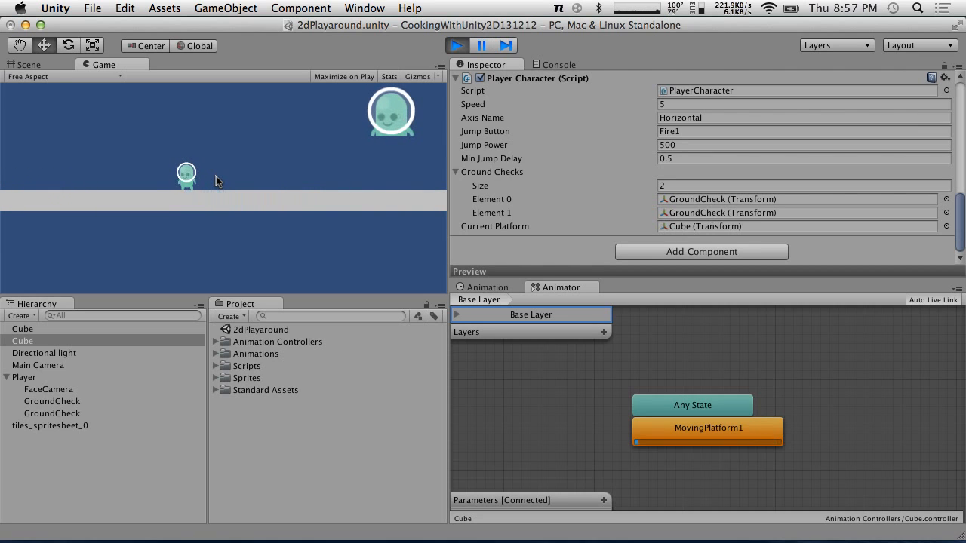
pyautogui.click(216, 176)
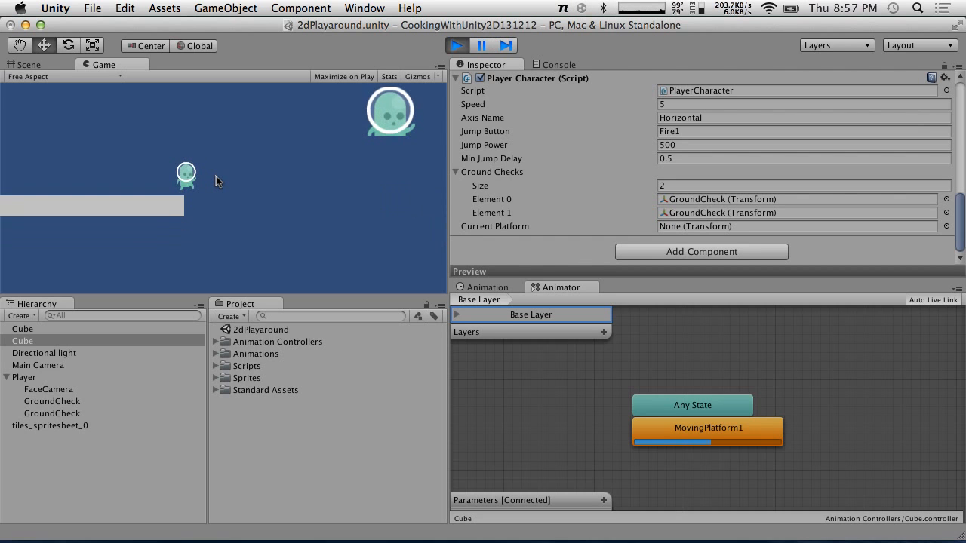
pyautogui.click(458, 43)
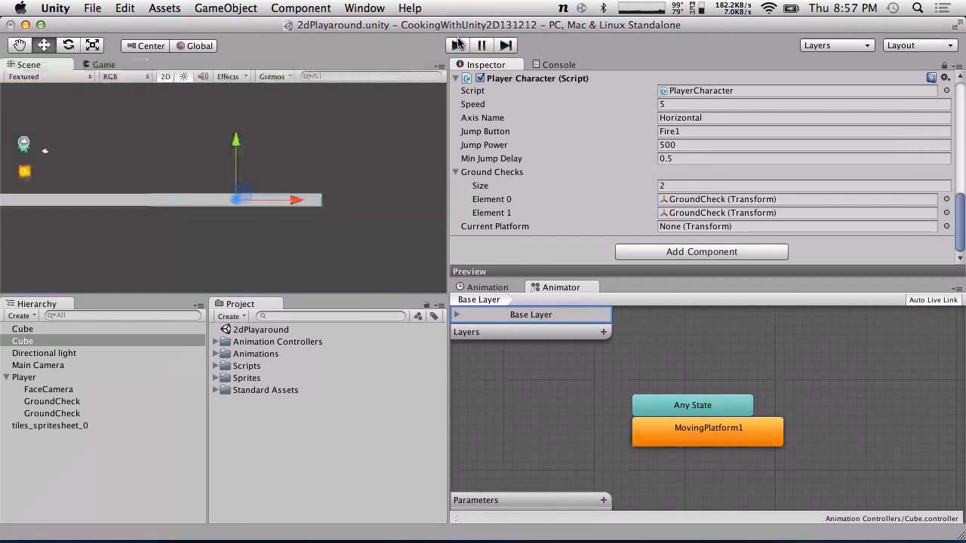
# Switch back to the script editor and review the moving platform code
pyautogui.hotkey('ctrl', 'Right')
pyautogui.scroll(-10, 534, 223)
pyautogui.moveTo(534, 224)
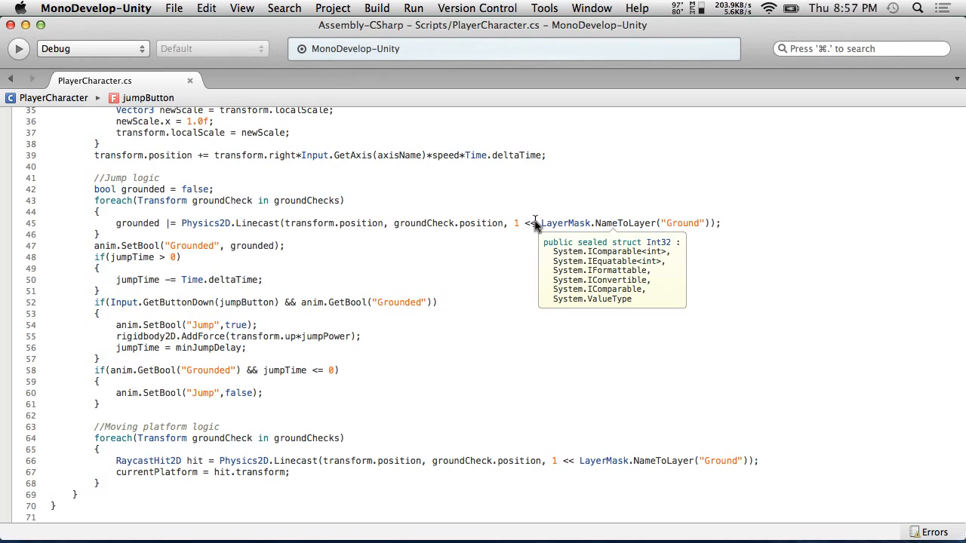
# Add the comment "//Check what platform we are on" above the moving-platform loop, with blank lines after the loop
pyautogui.click(113, 493)
pyautogui.press('Return')
pyautogui.press('Return')
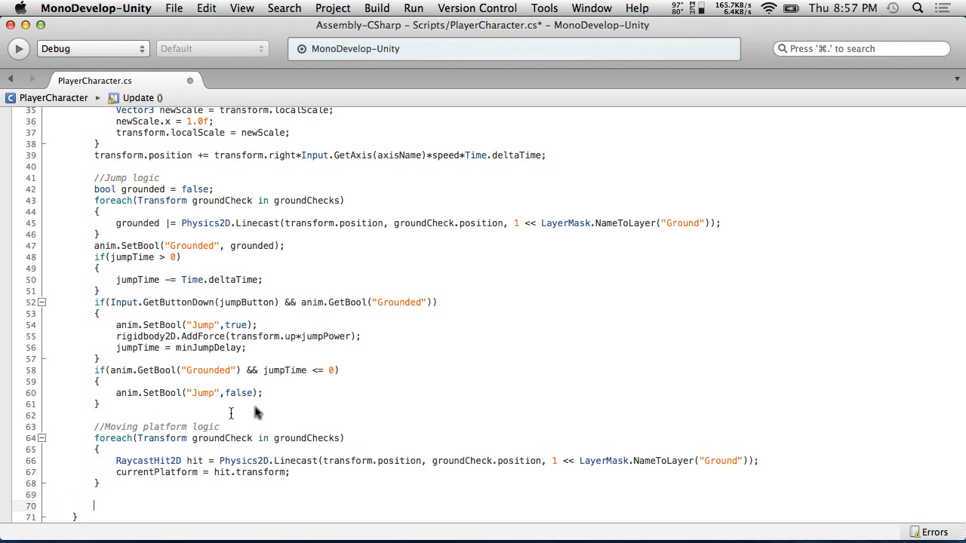
pyautogui.click(244, 427)
pyautogui.press('Return')
pyautogui.write('//')
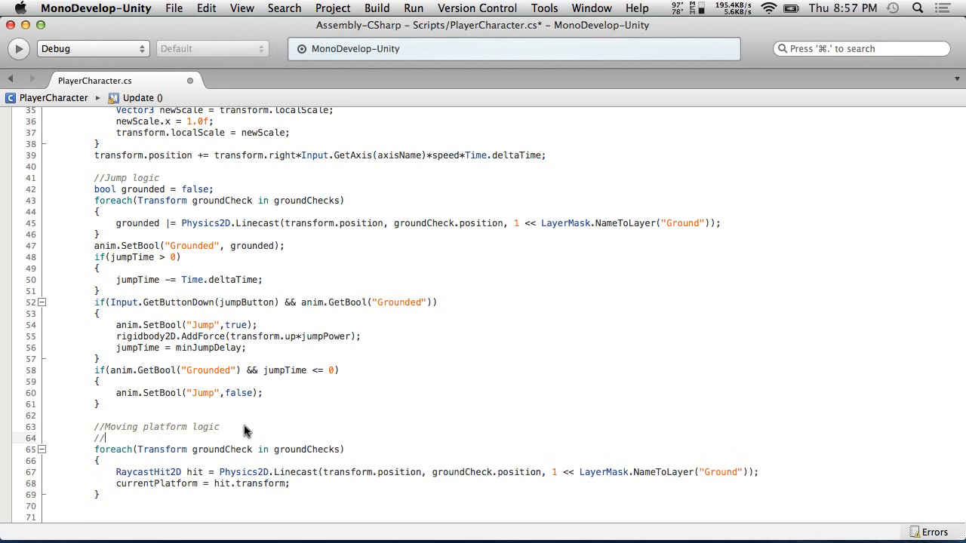
pyautogui.write('Check what platform we are on')
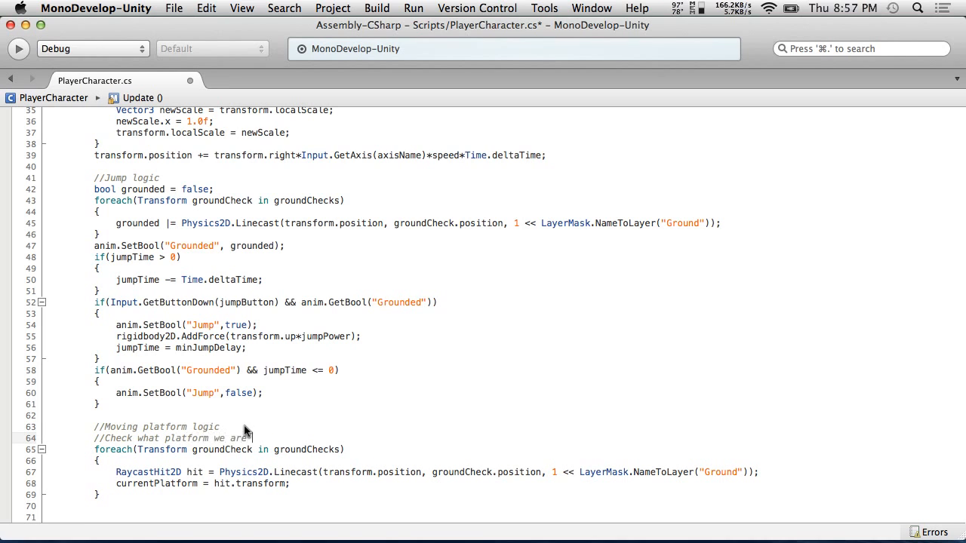
# Add the comment "//Move with the platform" below the moving-platform loop
pyautogui.click(140, 505)
pyautogui.scroll(-2, 139, 505)
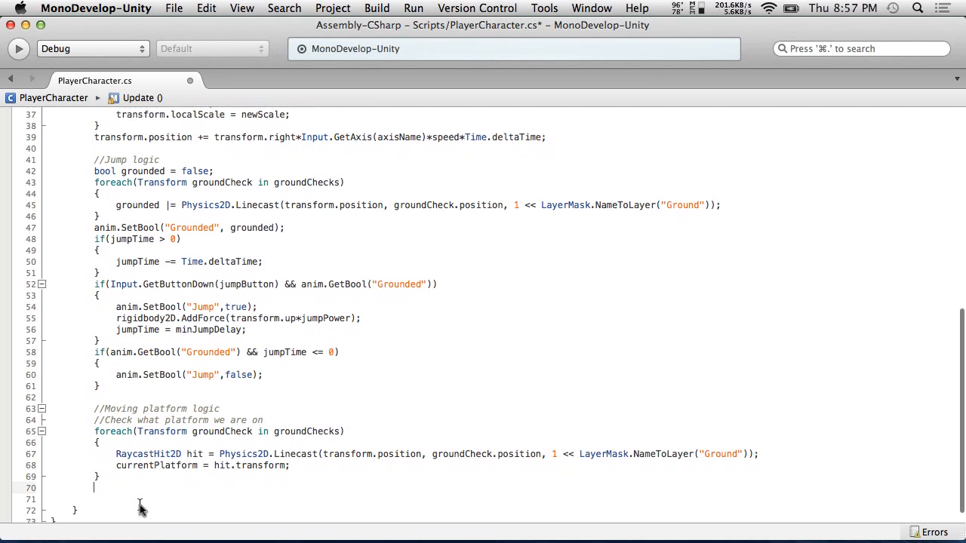
pyautogui.press('Down')
pyautogui.write('//Mo')
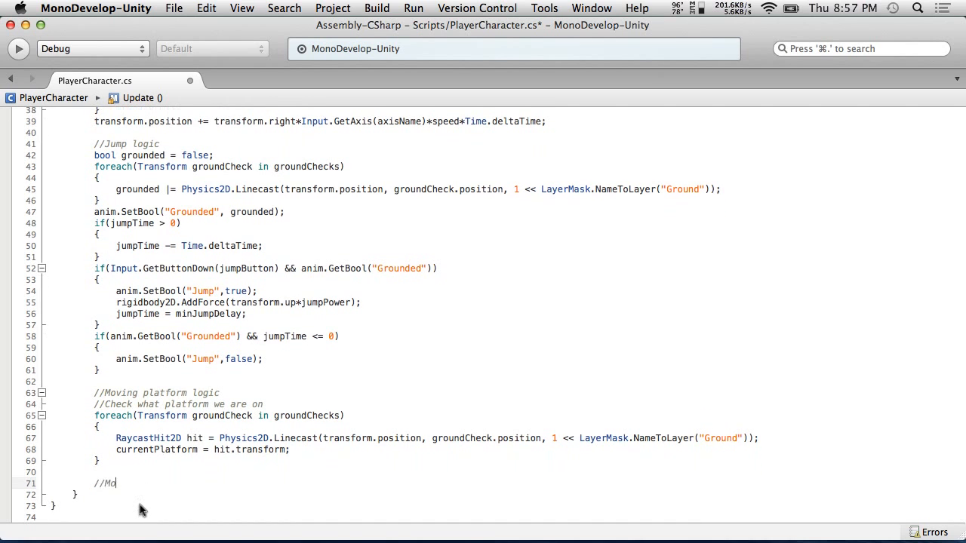
pyautogui.write('ve with the platform')
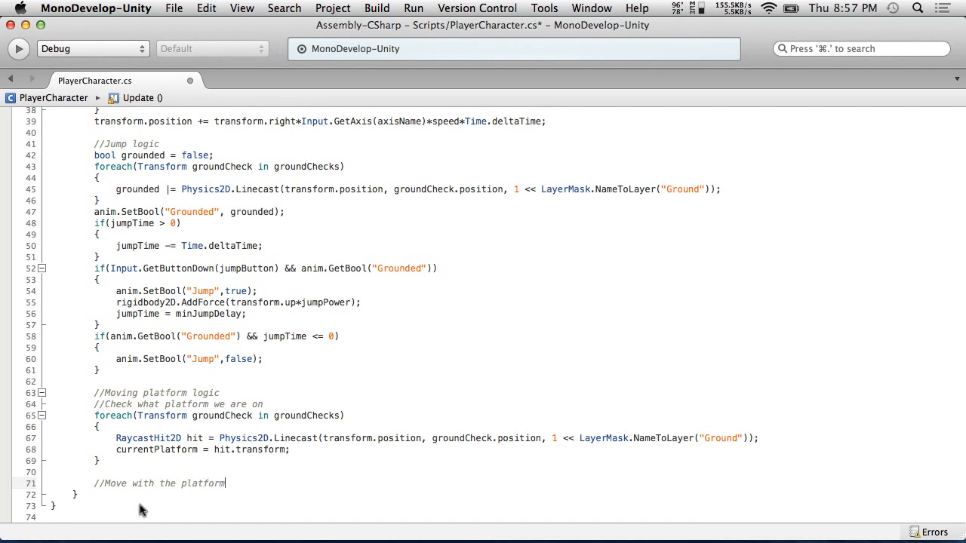
pyautogui.press('Return')
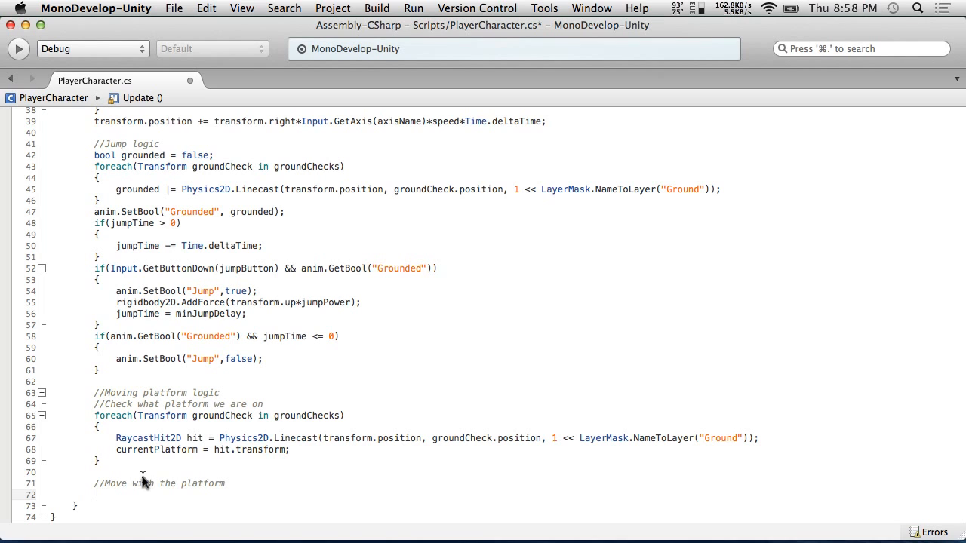
# Try a Physics2D.Raycast call on a new line inside the loop, browsing its overloads, then delete the line
pyautogui.click(231, 428)
pyautogui.press('Return')
pyautogui.write('Ph')
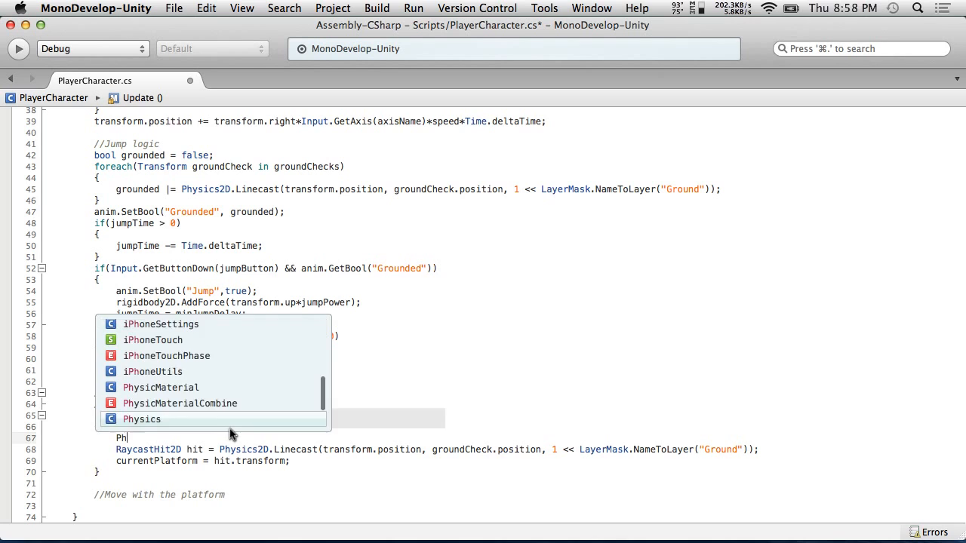
pyautogui.write('ysics2D.ray')
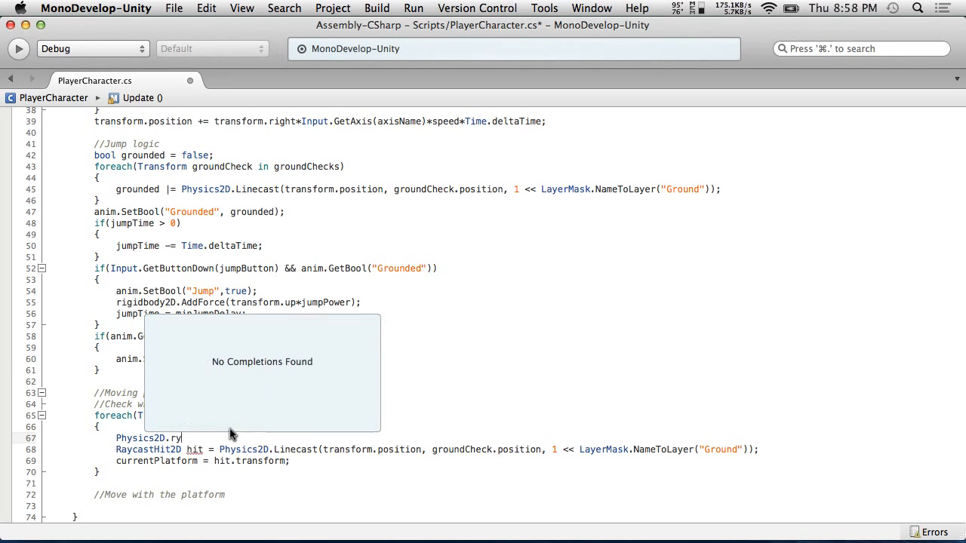
pyautogui.press('Up')
pyautogui.press('Up')
pyautogui.press('Up')
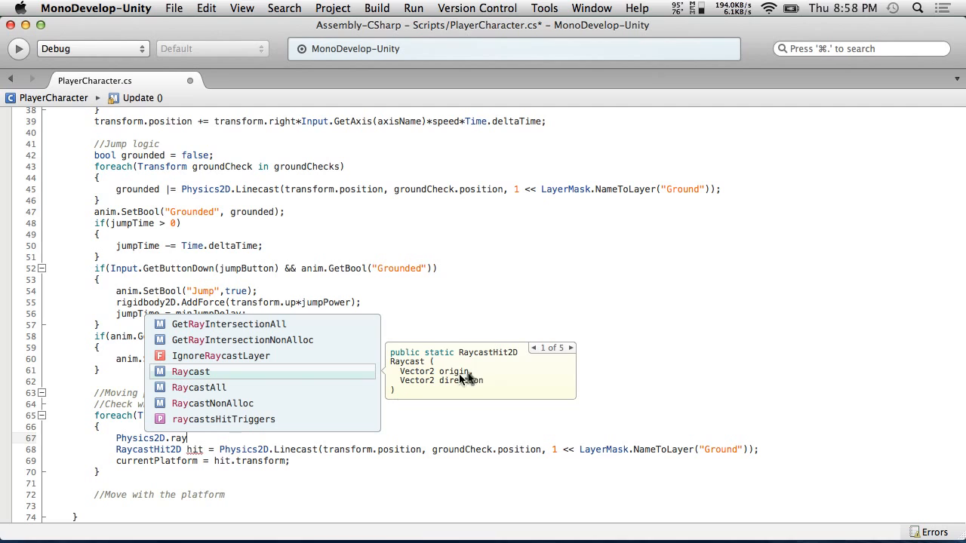
pyautogui.click(571, 348)
pyautogui.click(571, 348)
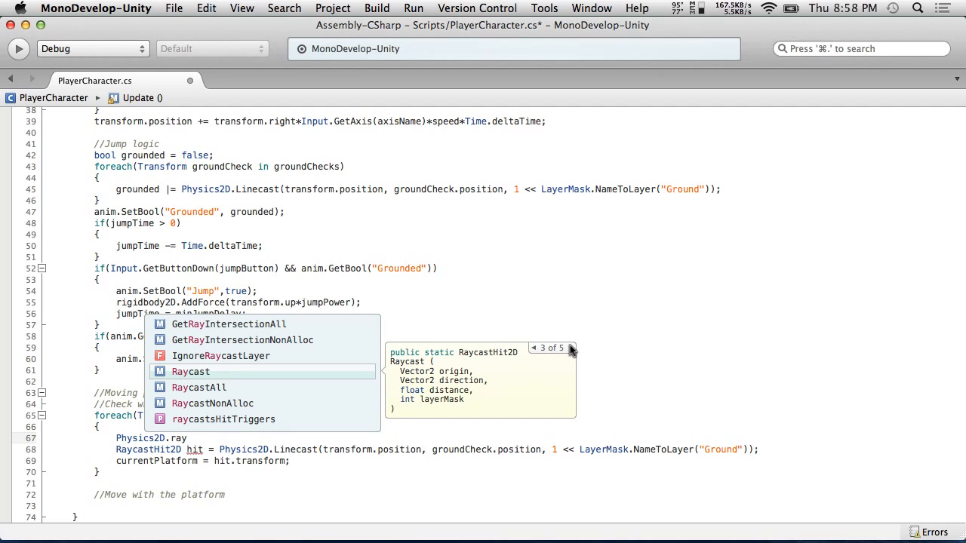
pyautogui.press('BackSpace')
pyautogui.press('BackSpace')
pyautogui.press('BackSpace')
pyautogui.press('BackSpace')
pyautogui.press('BackSpace')
pyautogui.press('BackSpace')
pyautogui.press('BackSpace')
pyautogui.press('BackSpace')
pyautogui.press('BackSpace')
pyautogui.press('BackSpace')
pyautogui.press('BackSpace')
pyautogui.press('BackSpace')
pyautogui.press('BackSpace')
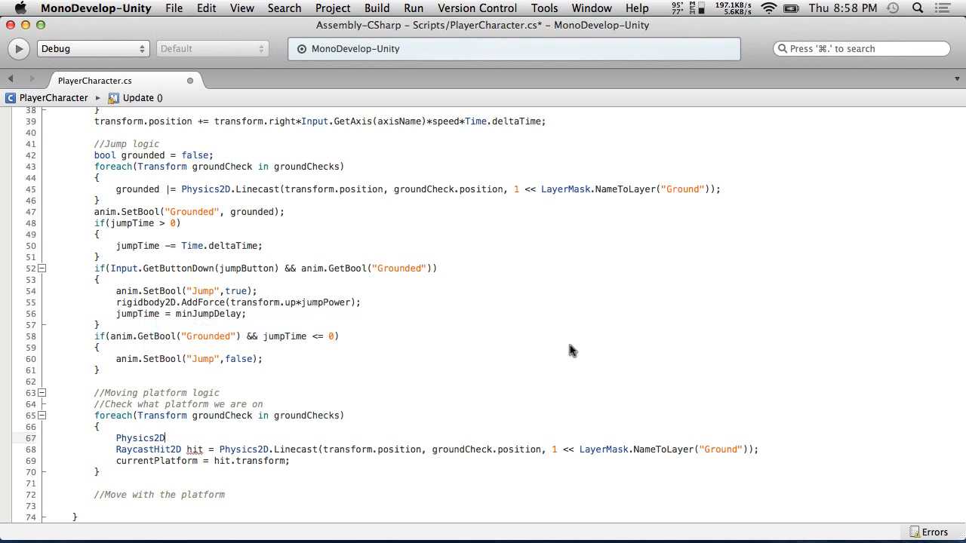
pyautogui.press('BackSpace')
# Save the script
pyautogui.click(141, 6)
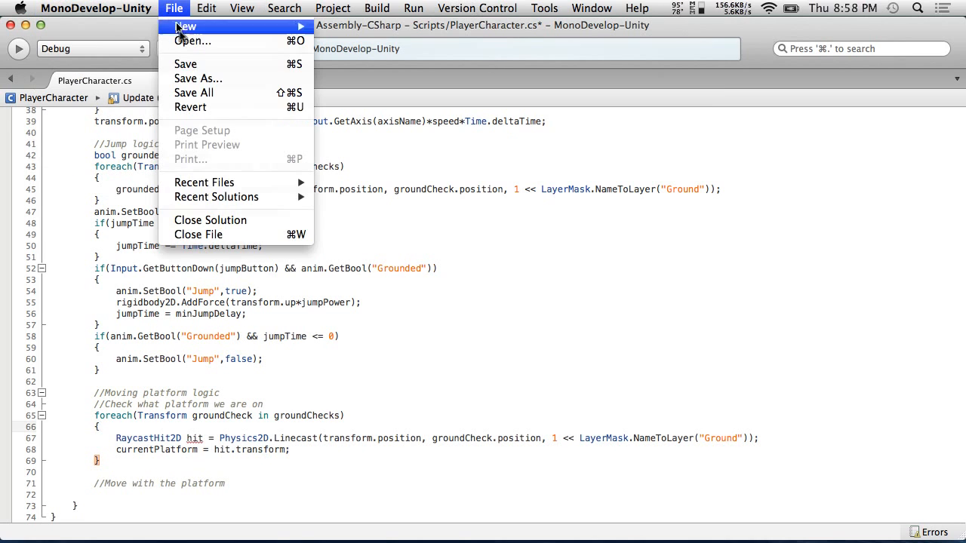
pyautogui.click(184, 64)
pyautogui.click(213, 495)
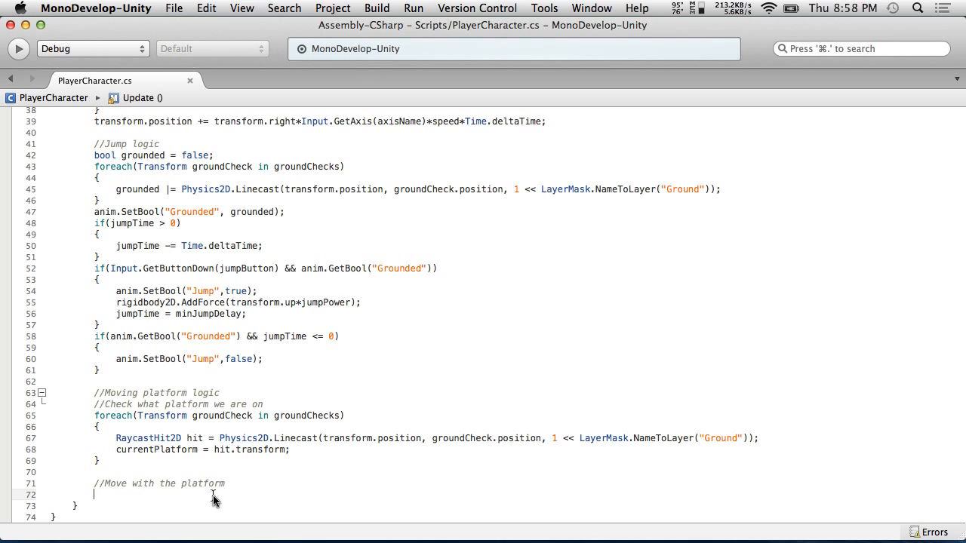
# Declare a private Vector3 field named currentPlatformDelta below the currentPlatform field
pyautogui.scroll(10, 214, 500)
pyautogui.click(310, 260)
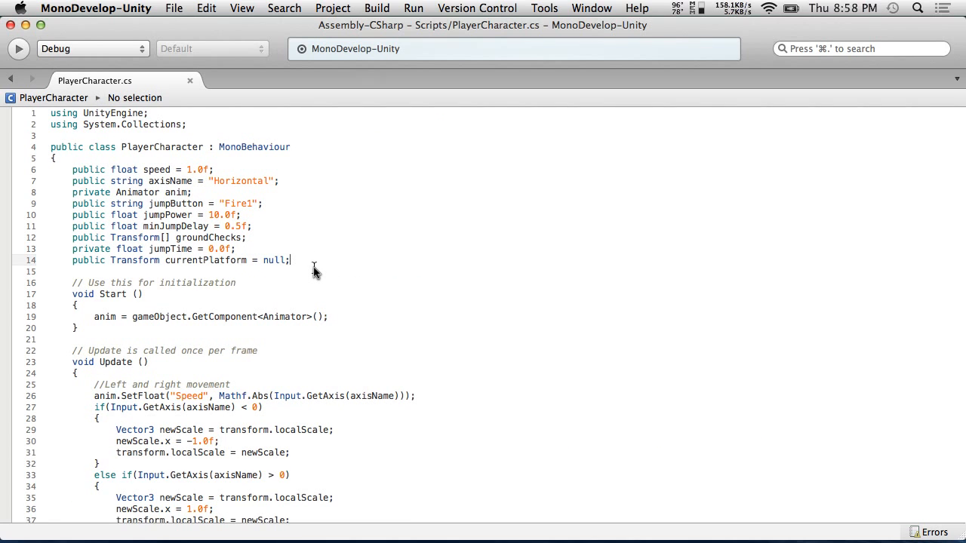
pyautogui.press('Return')
pyautogui.write('public')
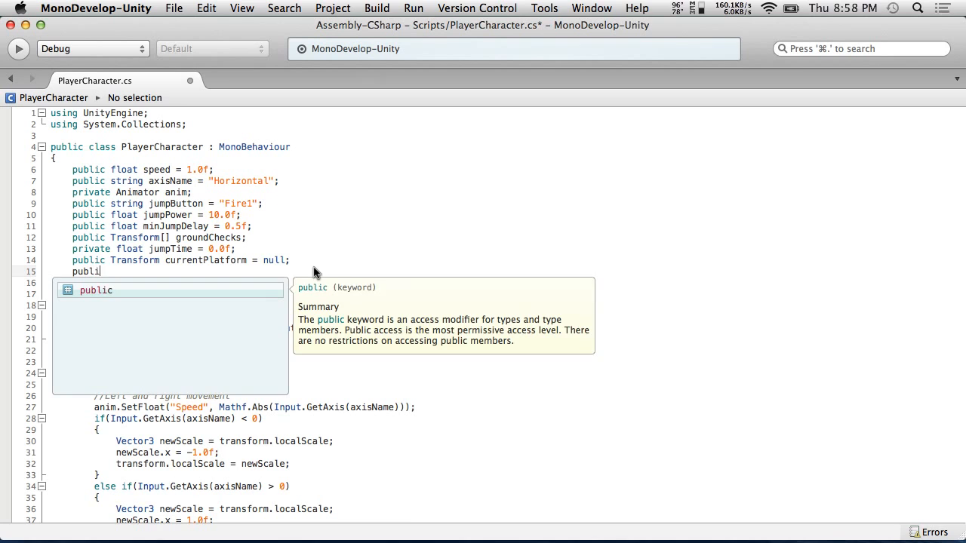
pyautogui.press('BackSpace')
pyautogui.press('BackSpace')
pyautogui.press('BackSpace')
pyautogui.press('BackSpace')
pyautogui.press('BackSpace')
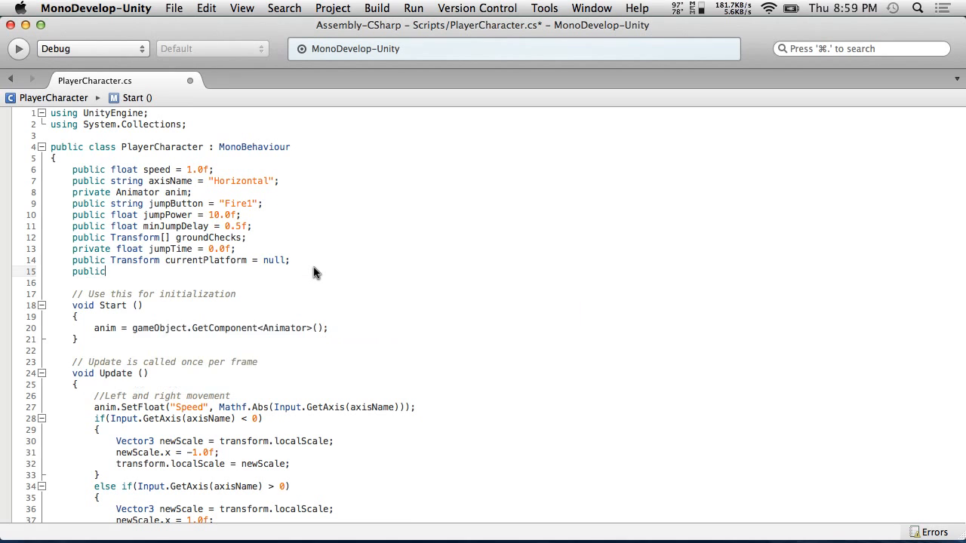
pyautogui.press('BackSpace')
pyautogui.write('riav')
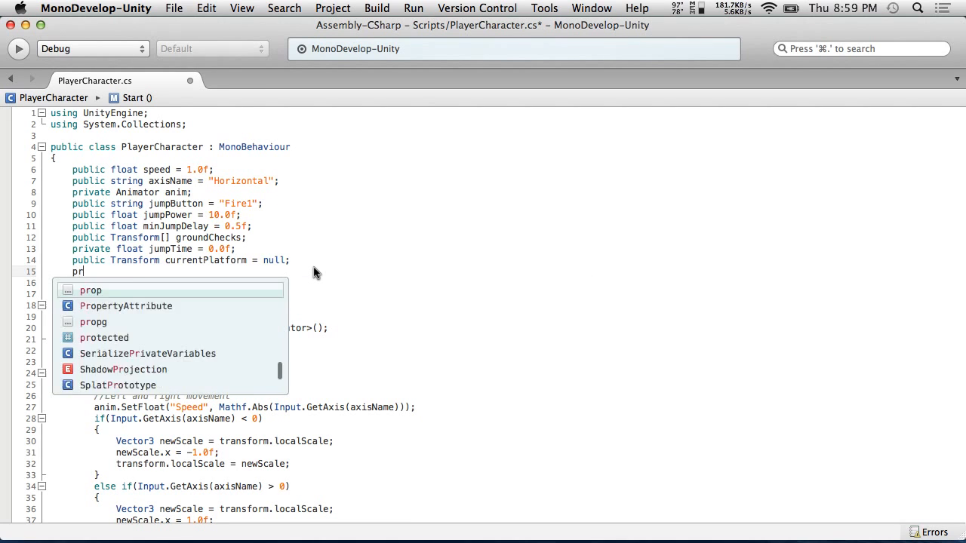
pyautogui.press('BackSpace')
pyautogui.press('BackSpace')
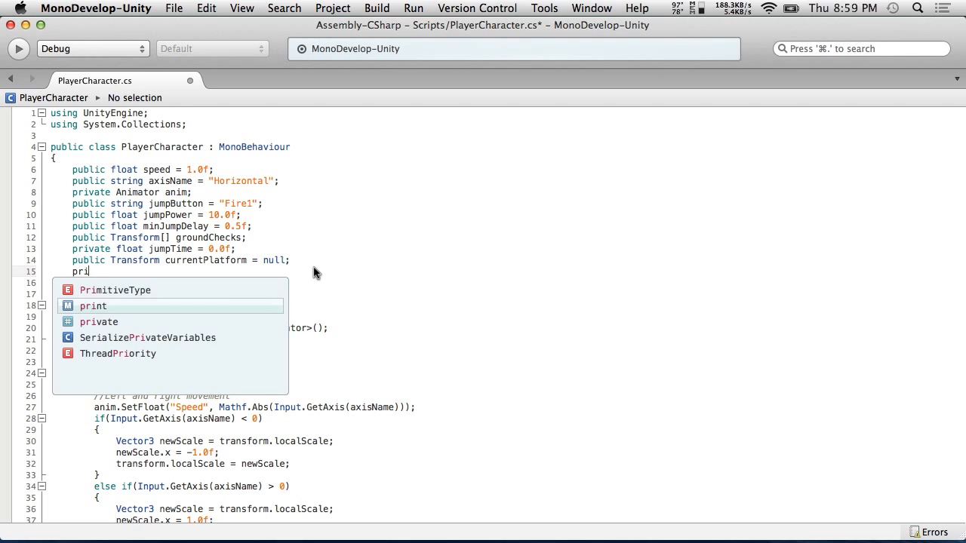
pyautogui.write('vate')
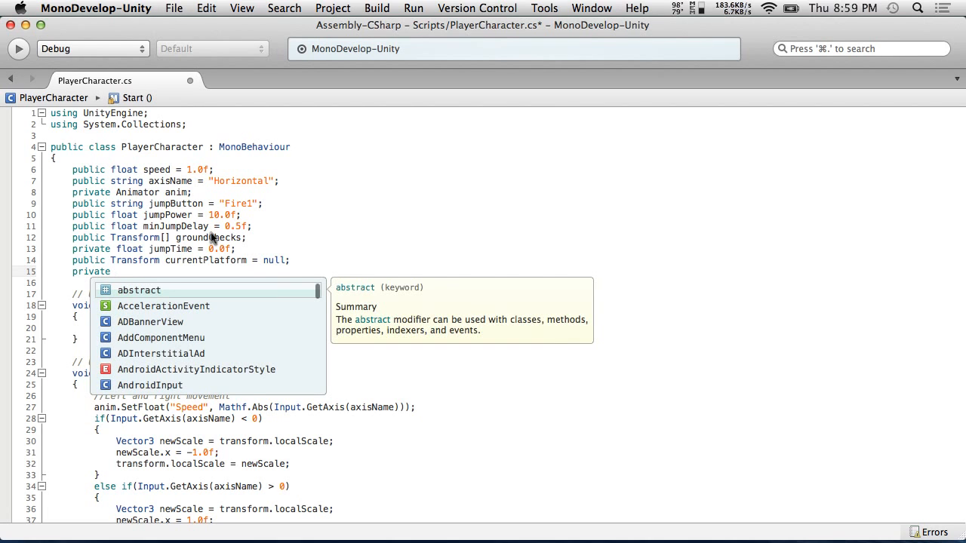
pyautogui.write(' floa')
pyautogui.press('BackSpace')
pyautogui.press('BackSpace')
pyautogui.press('BackSpace')
pyautogui.press('BackSpace')
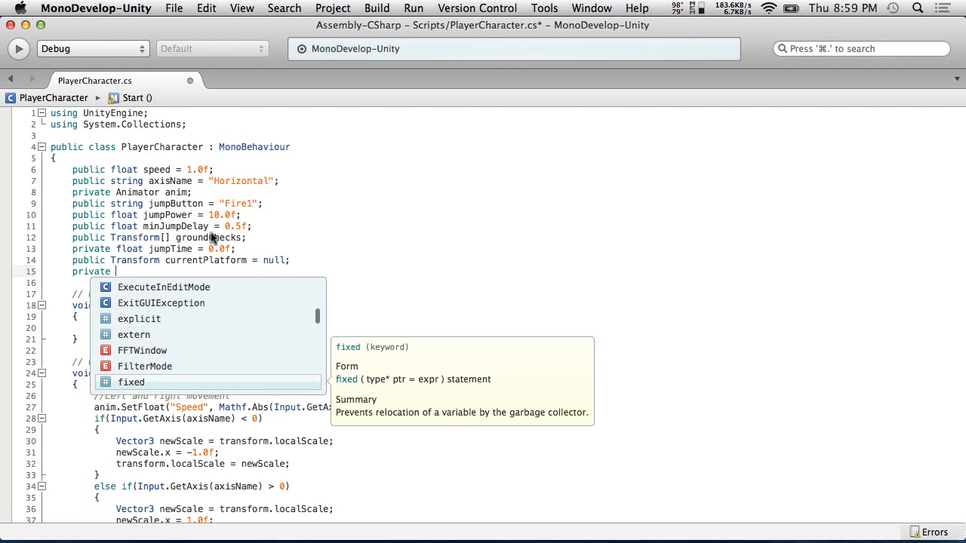
pyautogui.write('Vec')
pyautogui.press('Down')
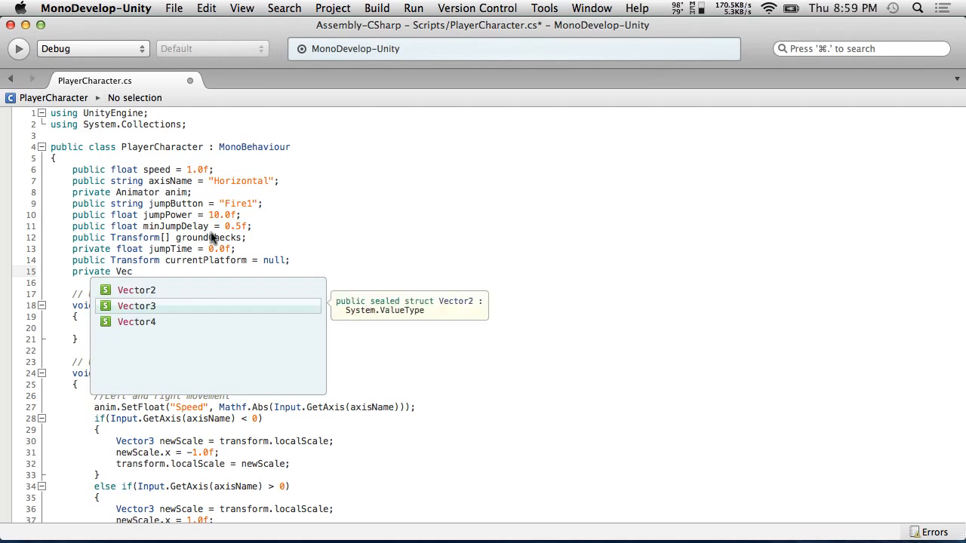
pyautogui.press('Return')
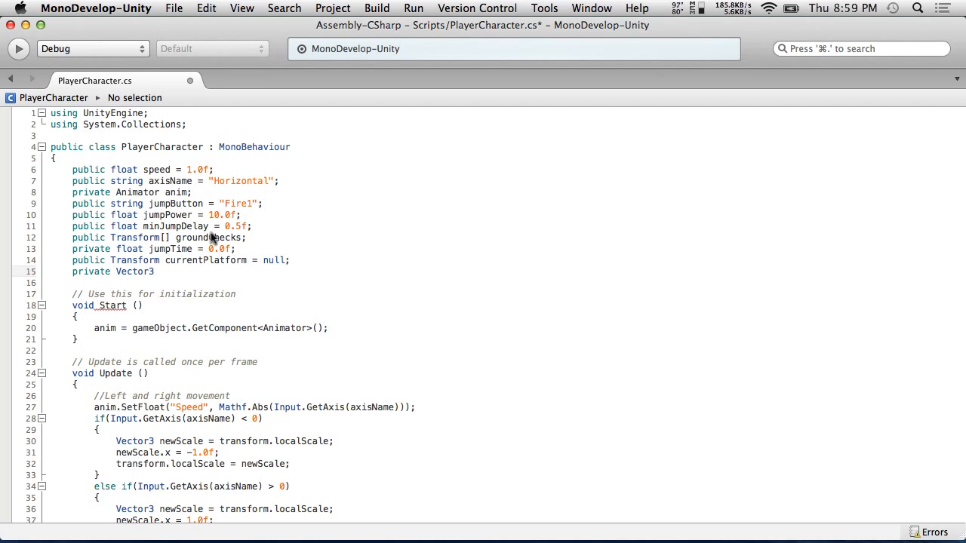
pyautogui.write('currentPlatformDelta;')
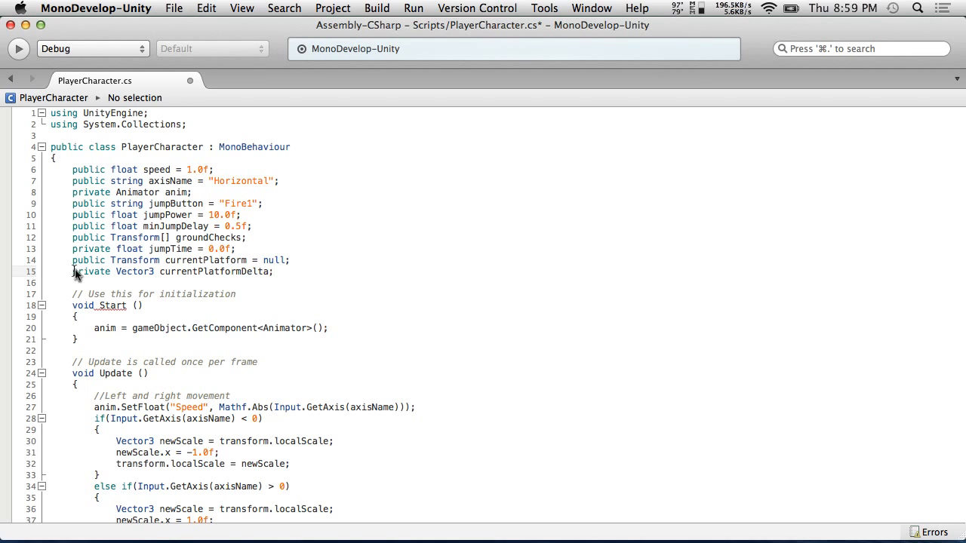
# Change the currentPlatform field's access modifier back to private and save the script
pyautogui.doubleClick(90, 260)
pyautogui.write('private')
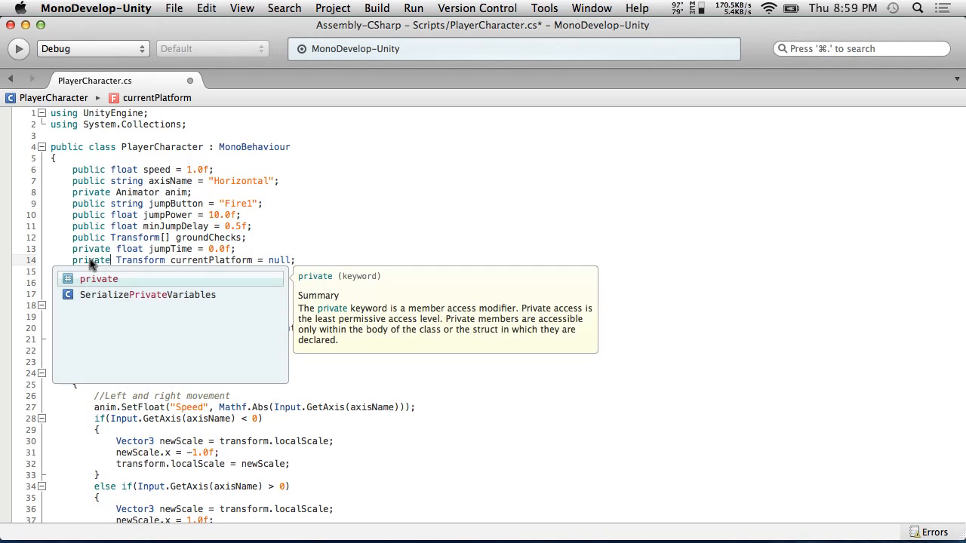
pyautogui.click(106, 227)
pyautogui.click(173, 7)
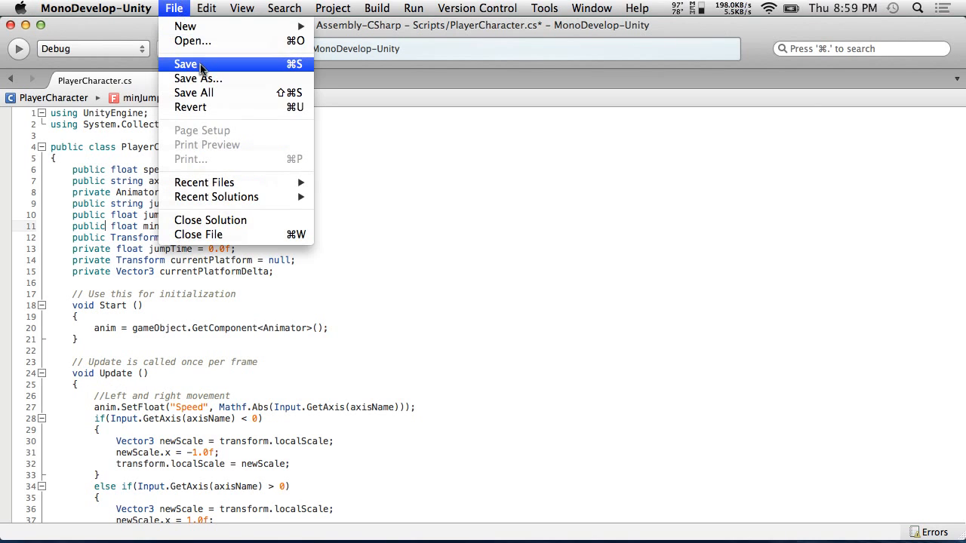
pyautogui.click(200, 64)
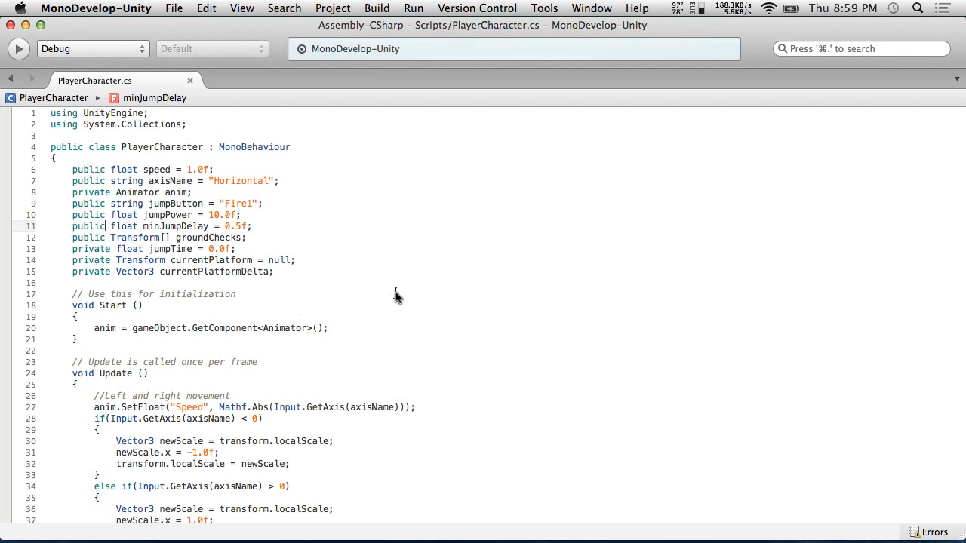
# Add the comment "//Determine how far platform has moved" between the loop and the move comment
pyautogui.scroll(-4, 325, 259)
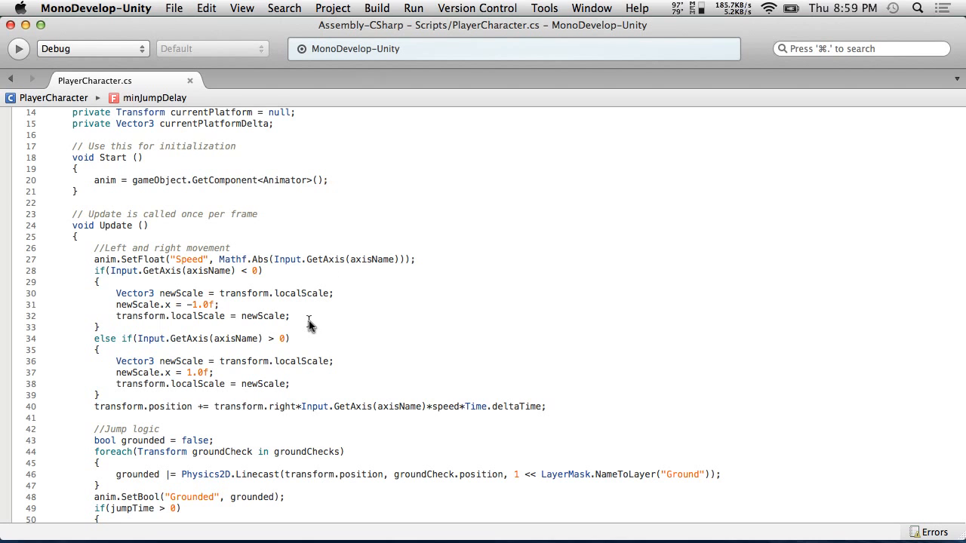
pyautogui.scroll(-9, 308, 325)
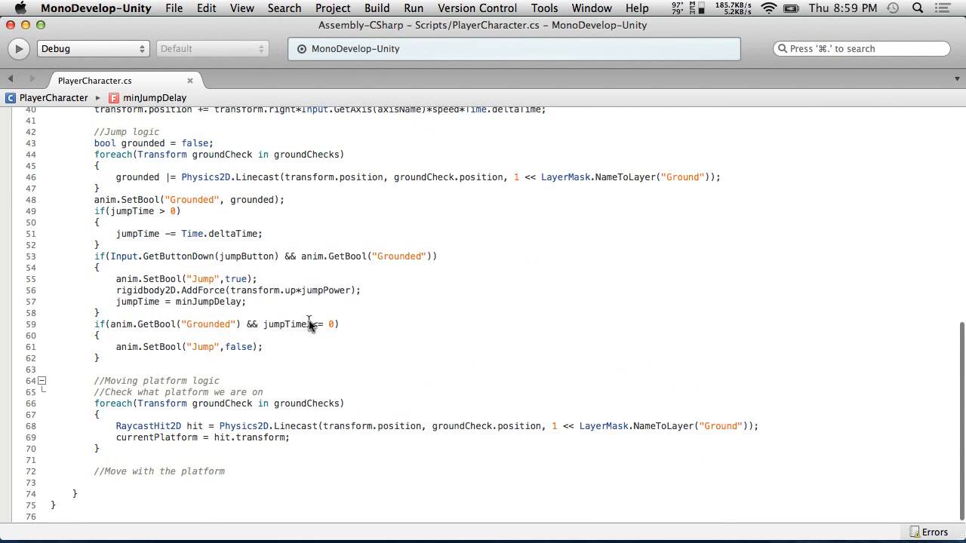
pyautogui.click(156, 484)
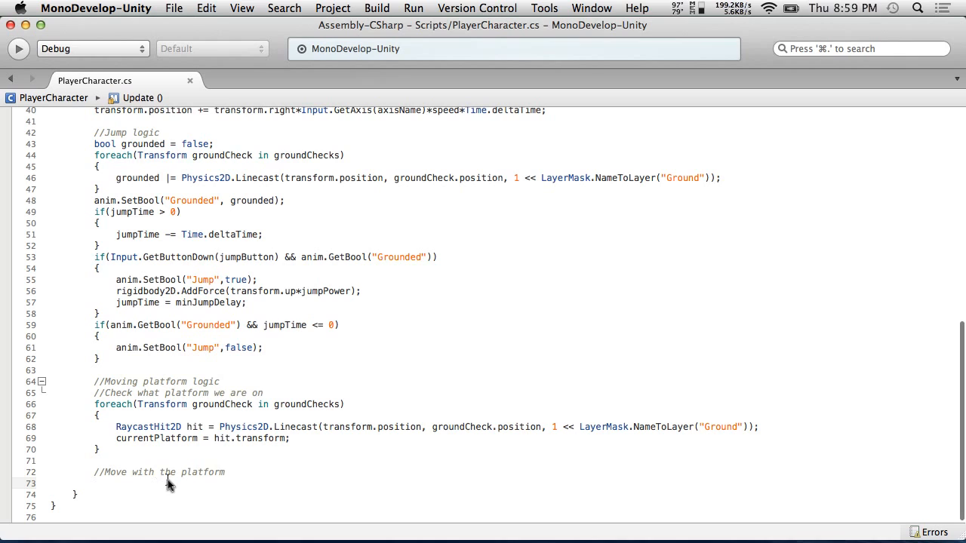
pyautogui.click(116, 453)
pyautogui.press('Return')
pyautogui.press('Return')
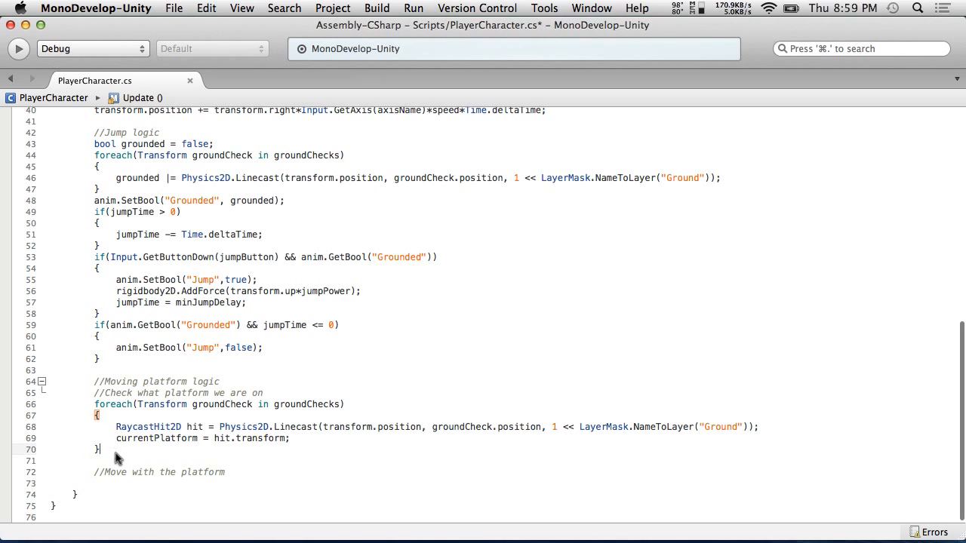
pyautogui.write('//Determi')
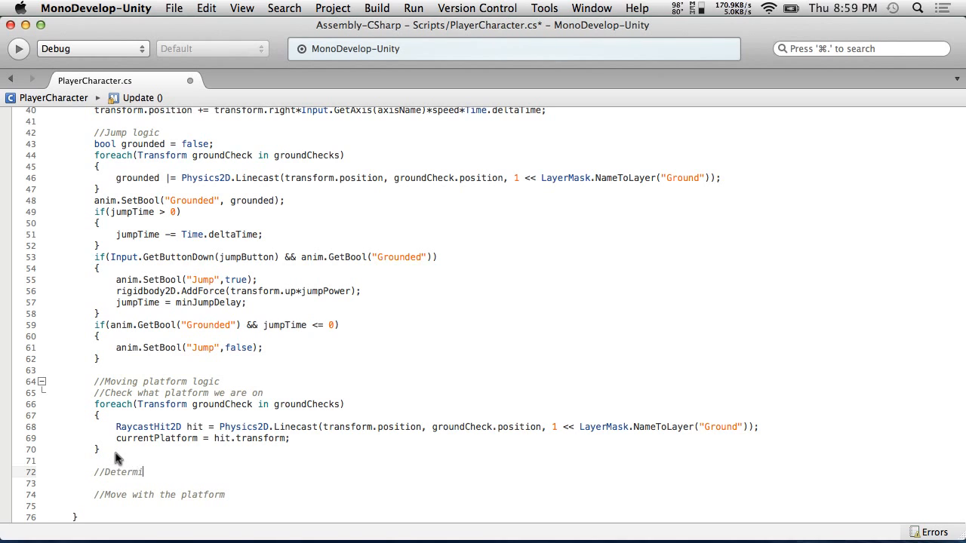
pyautogui.write('ne how far platform has moved')
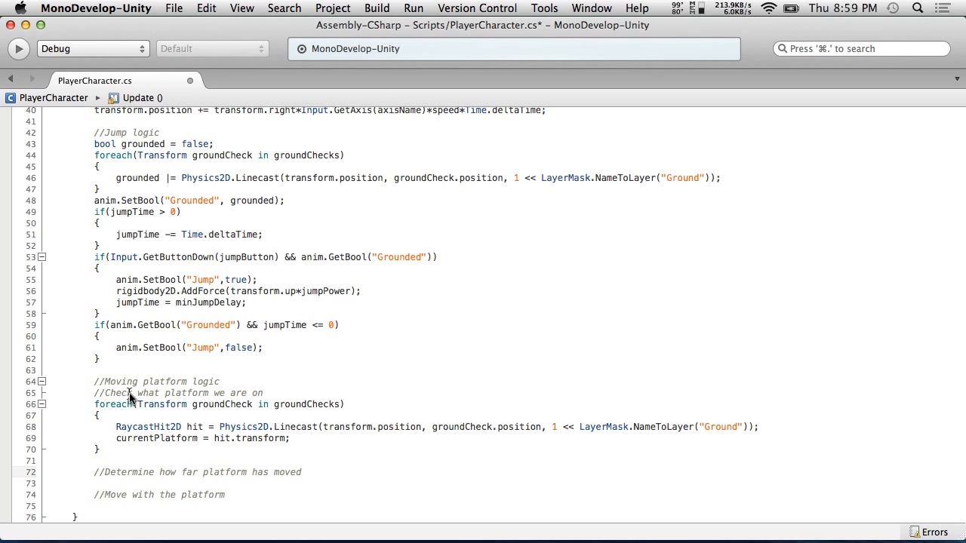
# Wrap the currentPlatform assignment in an if block that runs only when currentPlatform != hit.transform
pyautogui.click(761, 427)
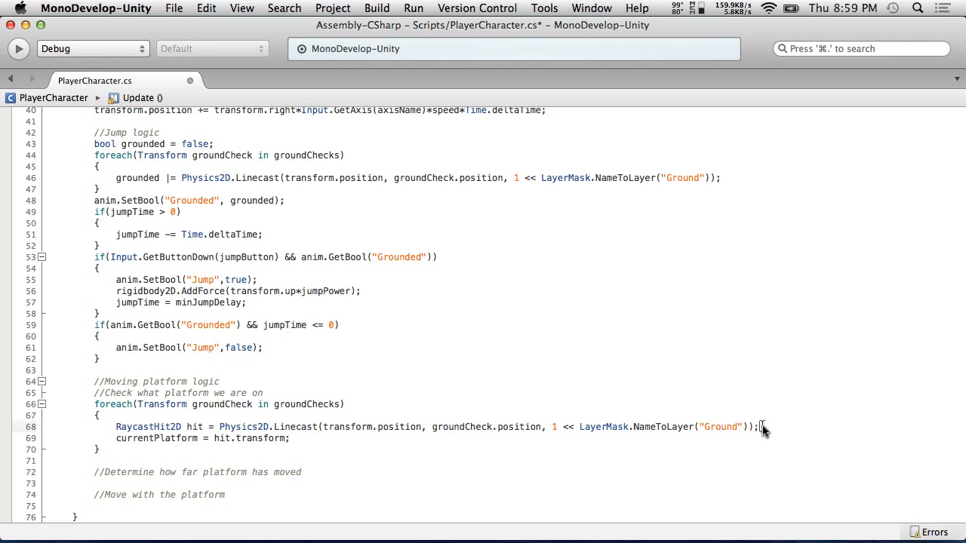
pyautogui.press('Return')
pyautogui.write('if(curren')
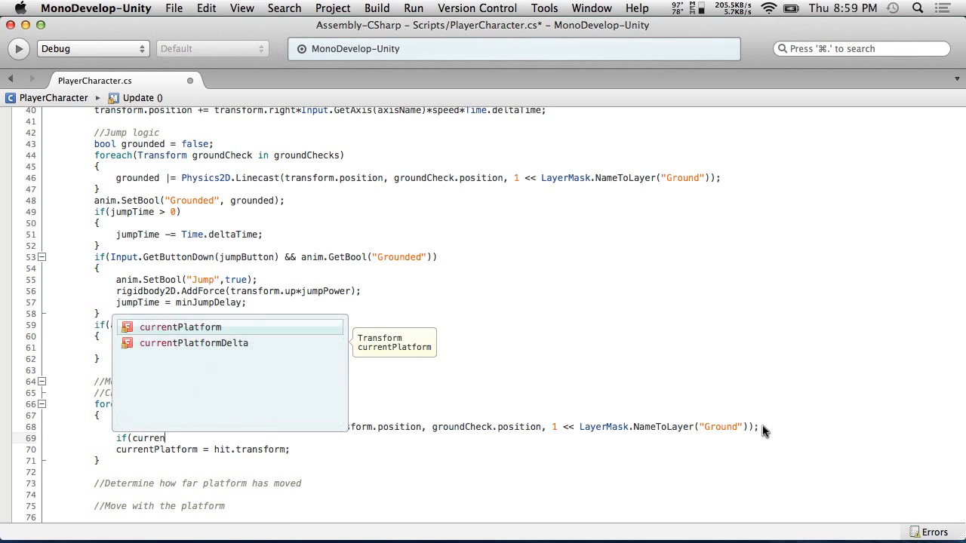
pyautogui.press('Return')
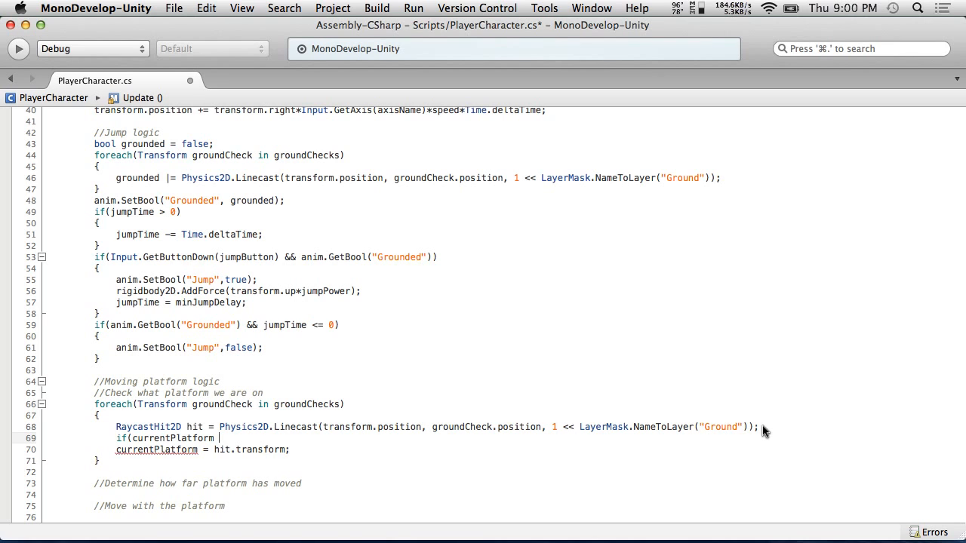
pyautogui.write('!= hit.tran')
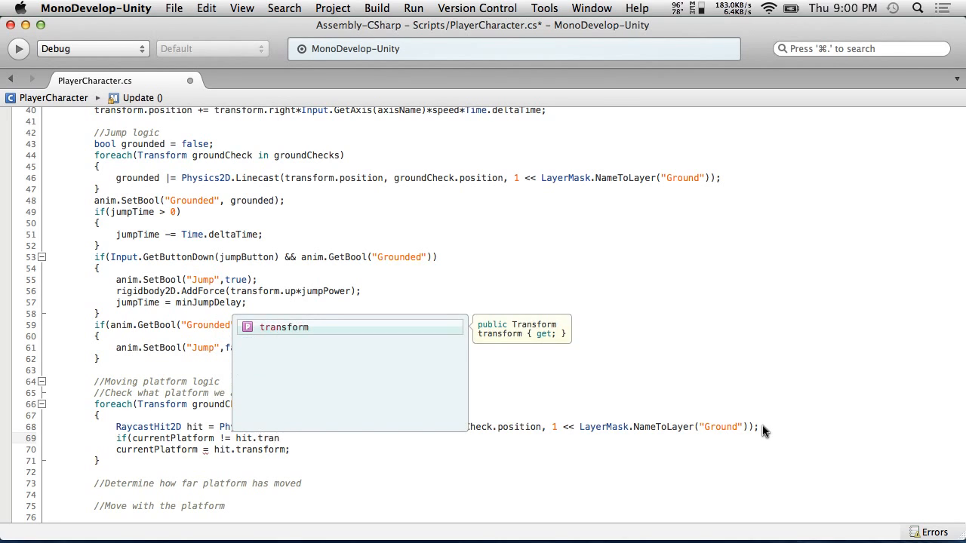
pyautogui.press('Return')
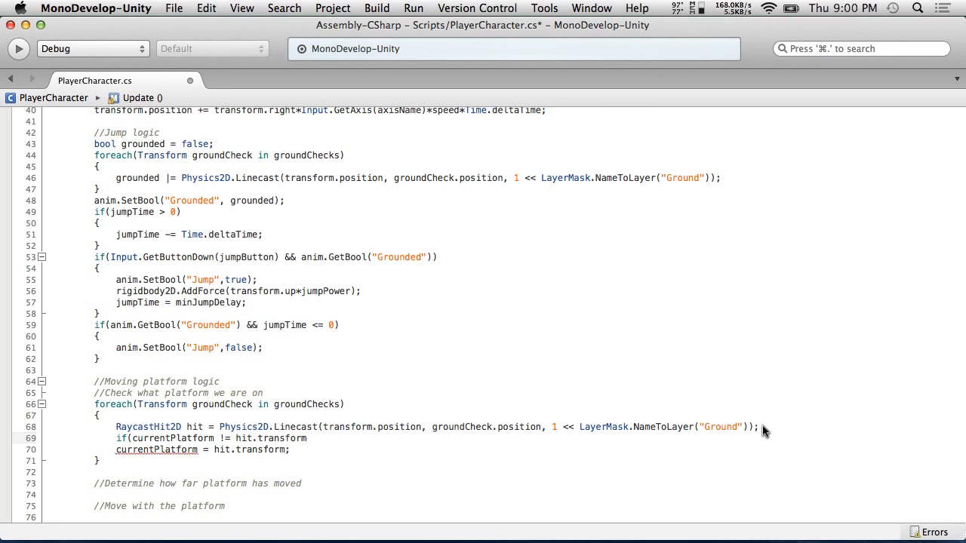
pyautogui.write(')')
pyautogui.press('Return')
pyautogui.write('{')
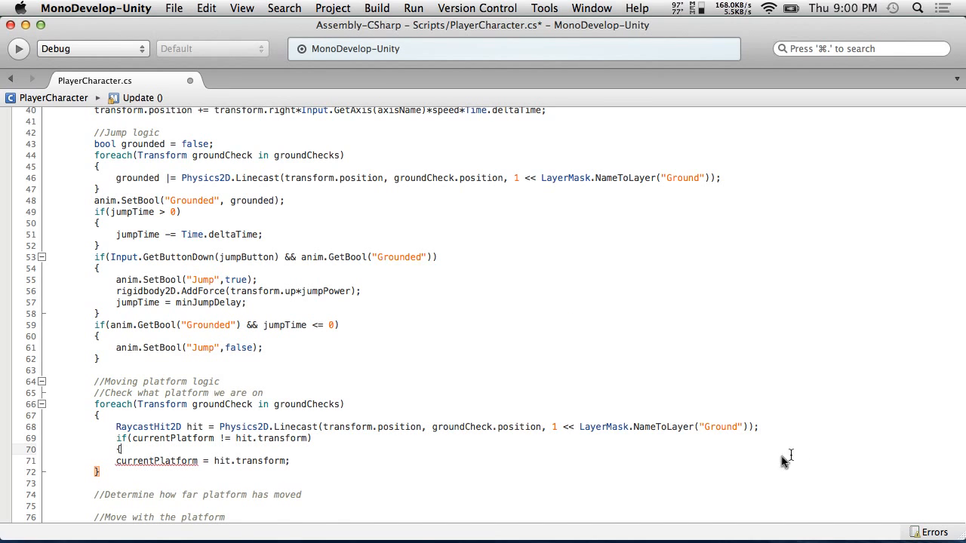
pyautogui.click(308, 464)
pyautogui.click(288, 461)
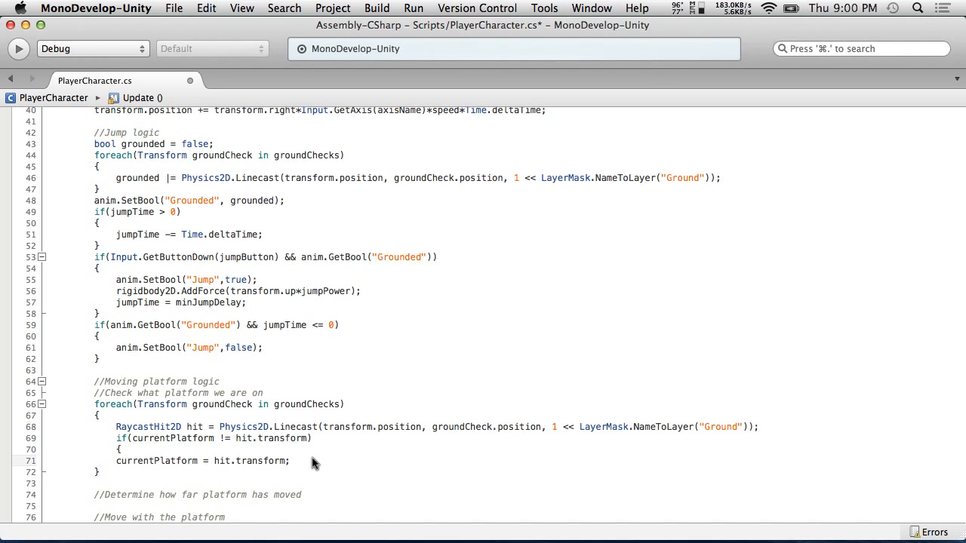
pyautogui.press('Return')
pyautogui.click(116, 463)
pyautogui.press('Tab')
pyautogui.click(335, 464)
pyautogui.press('Return')
# Initialize the currentPlatformDelta field declaration to Vector3.zero
pyautogui.scroll(13, 332, 464)
pyautogui.click(193, 277)
pyautogui.doubleClick(193, 276)
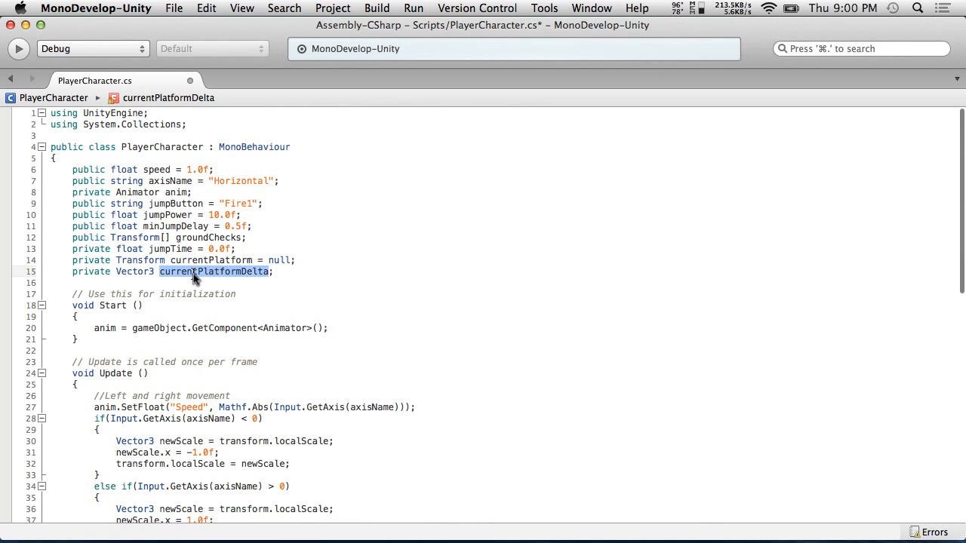
pyautogui.click(286, 279)
pyautogui.press('BackSpace')
pyautogui.write('= new Vec')
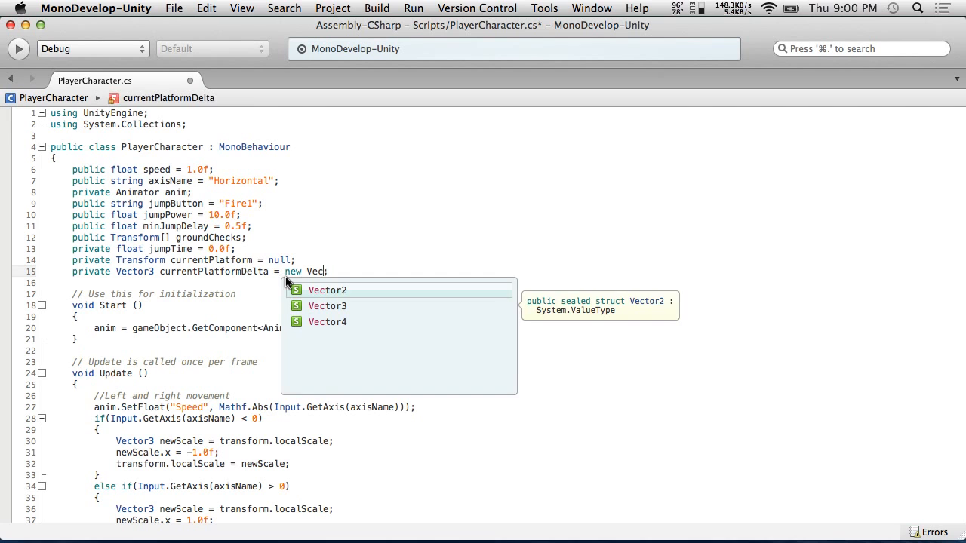
pyautogui.press('BackSpace')
pyautogui.press('BackSpace')
pyautogui.press('BackSpace')
pyautogui.press('BackSpace')
pyautogui.press('BackSpace')
pyautogui.press('BackSpace')
pyautogui.press('BackSpace')
pyautogui.press('Escape')
pyautogui.write('Vec')
pyautogui.press('Down')
pyautogui.press('Return')
pyautogui.write('.ze')
pyautogui.press('Return')
# Reset currentPlatformDelta to Vector3.zero inside the if block and add a blank line below the platform-movement comment
pyautogui.scroll(-10, 316, 280)
pyautogui.scroll(-2, 316, 280)
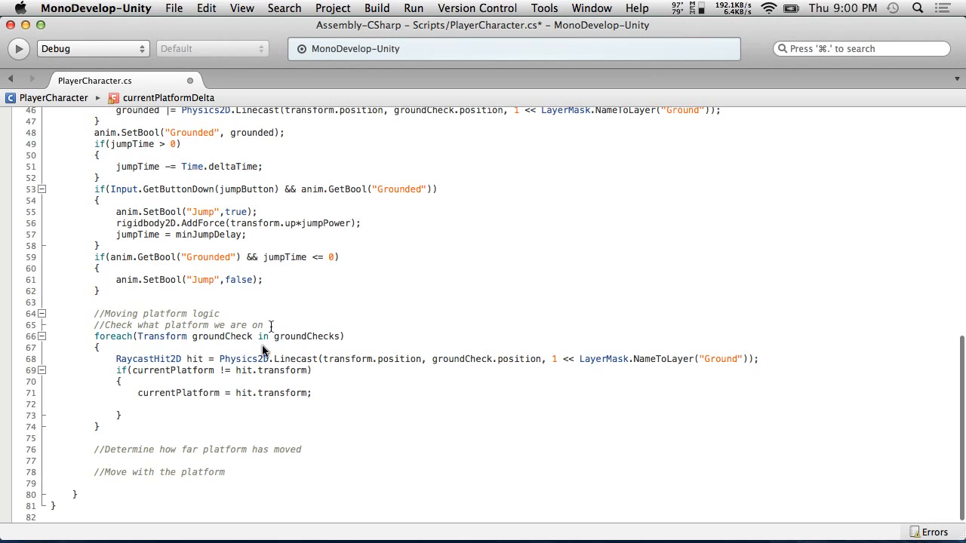
pyautogui.click(140, 405)
pyautogui.scroll(15, 220, 438)
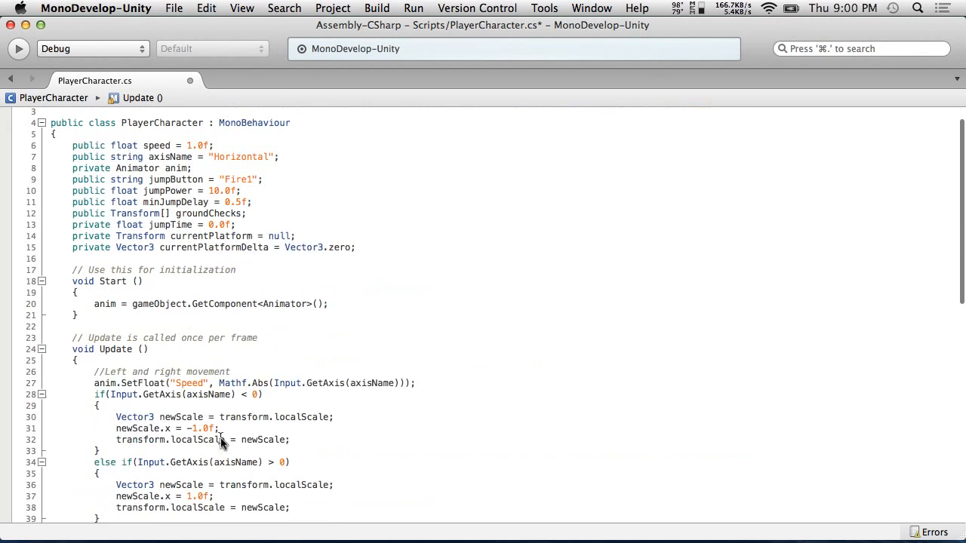
pyautogui.moveTo(368, 271); pyautogui.dragTo(158, 272)
pyautogui.press('super+c')
pyautogui.scroll(-15, 185, 339)
pyautogui.click(186, 414)
pyautogui.click(188, 404)
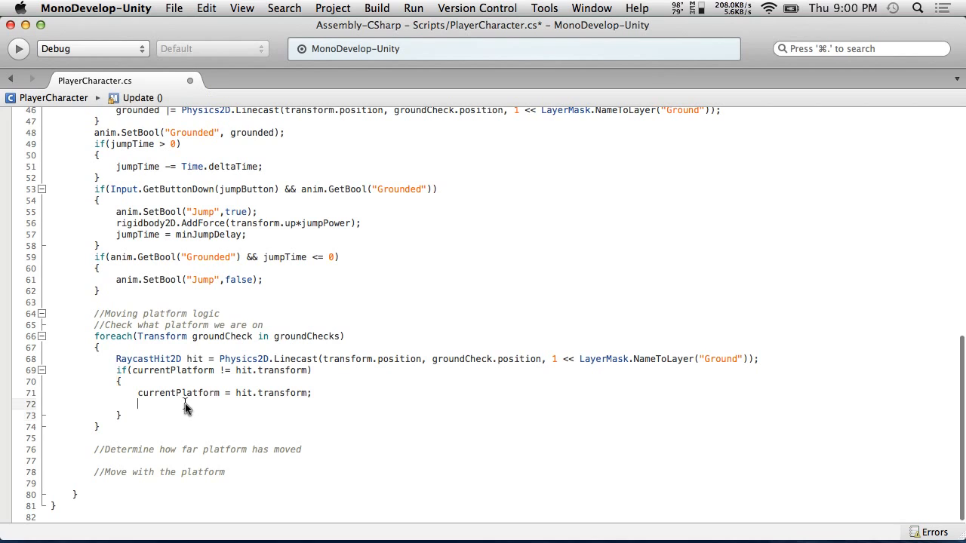
pyautogui.press('super+v')
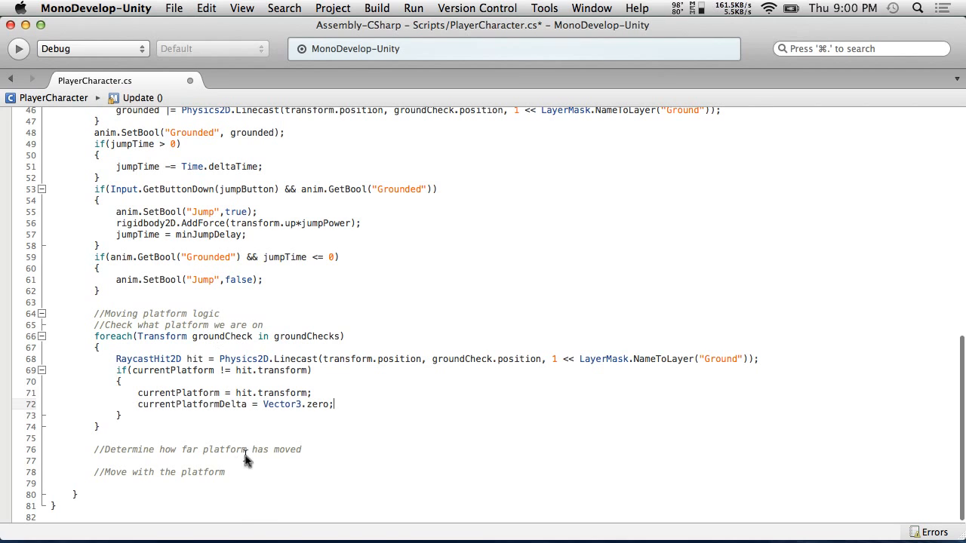
pyautogui.click(328, 451)
pyautogui.press('Return')
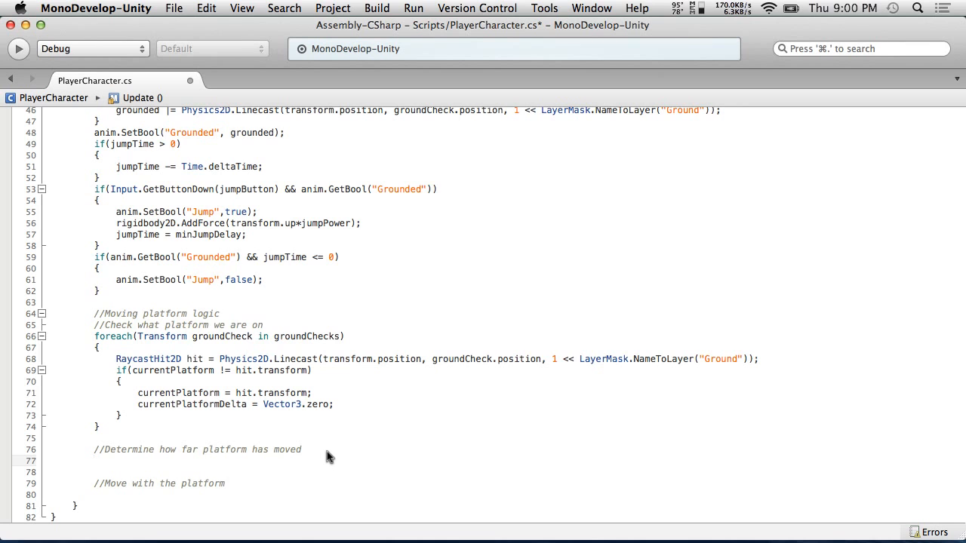
# Declare a private Vector3 field lastPlatformPosition initialized to Vector3.zero above currentPlatformDelta
pyautogui.press('super+Up')
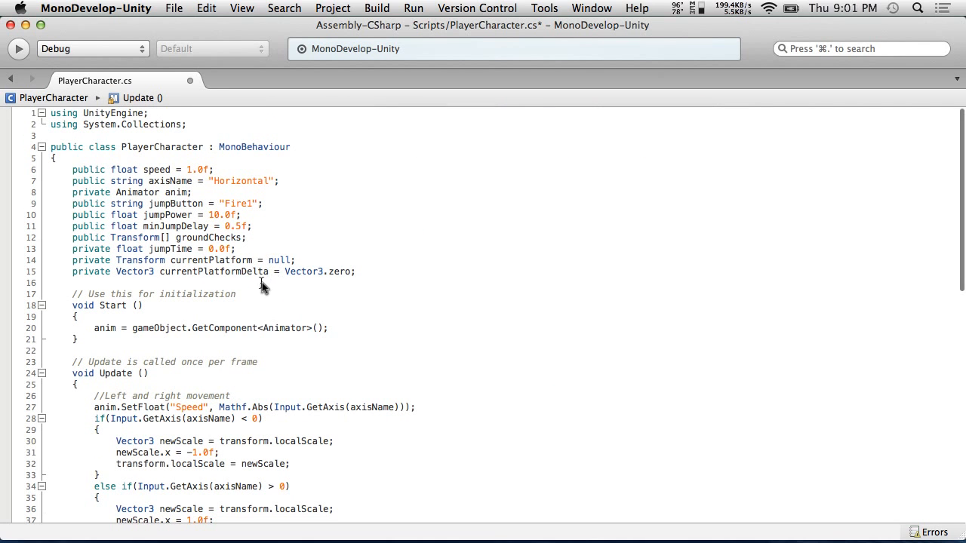
pyautogui.click(369, 261)
pyautogui.press('Return')
pyautogui.write('private vector3')
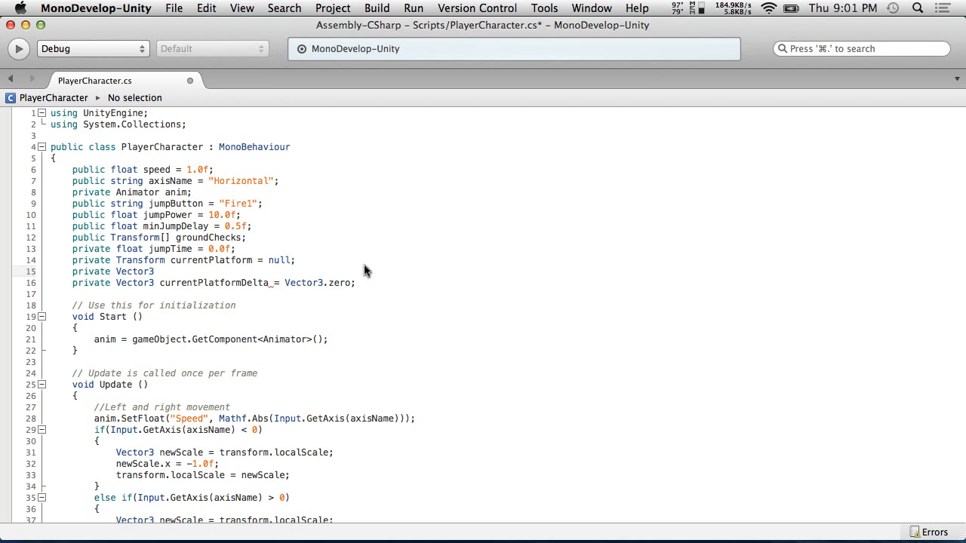
pyautogui.write('lastPlatformPosition = ')
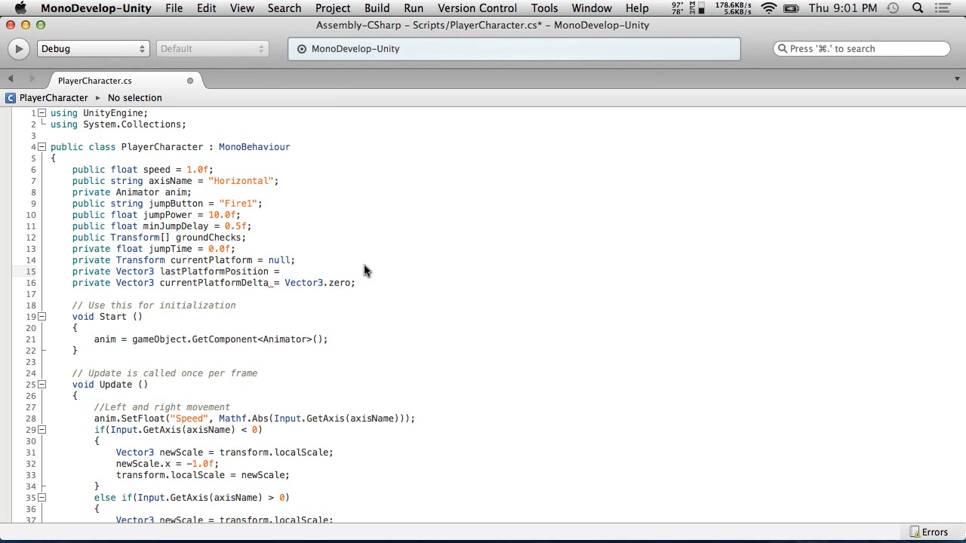
pyautogui.write('Vector3')
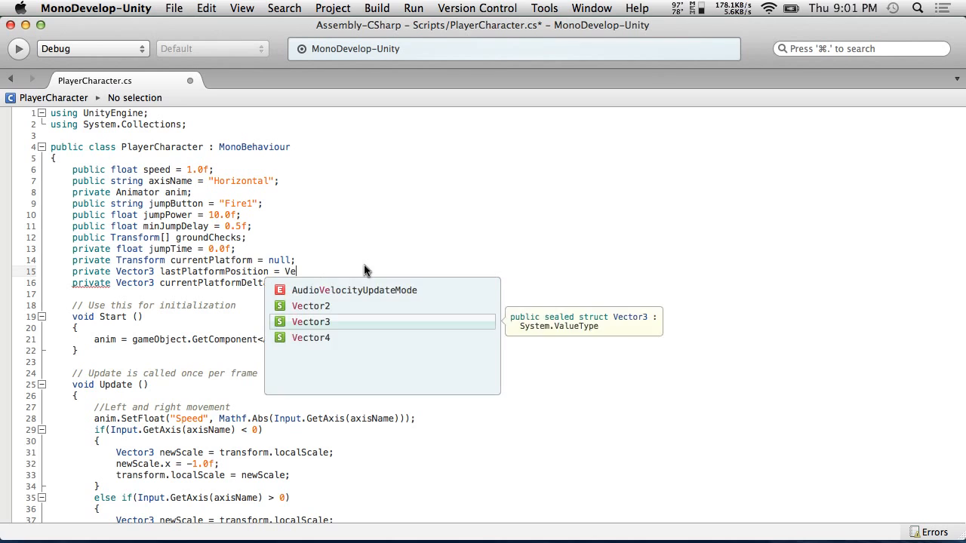
pyautogui.write('.zero;')
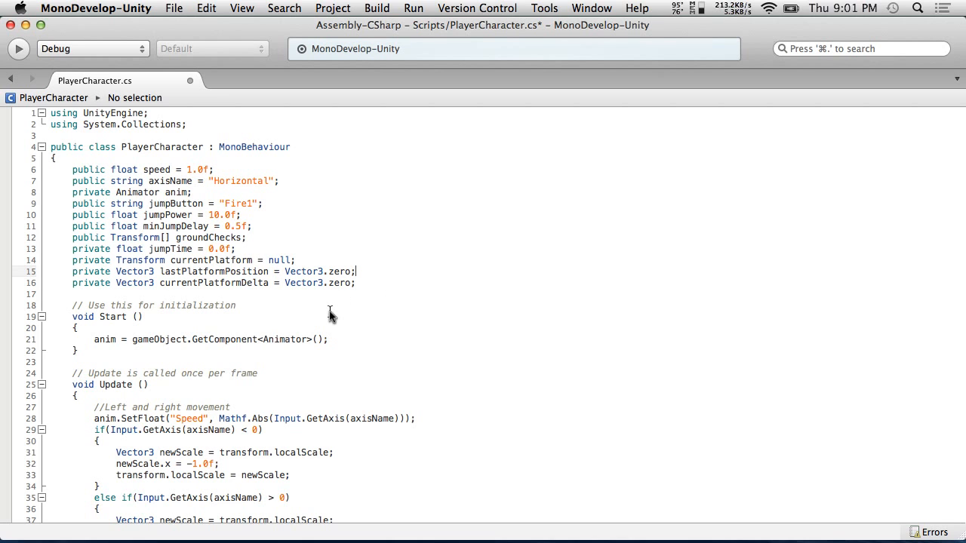
# Inside the if block, set lastPlatformPosition to currentPlatform.position
pyautogui.scroll(-15, 330, 315)
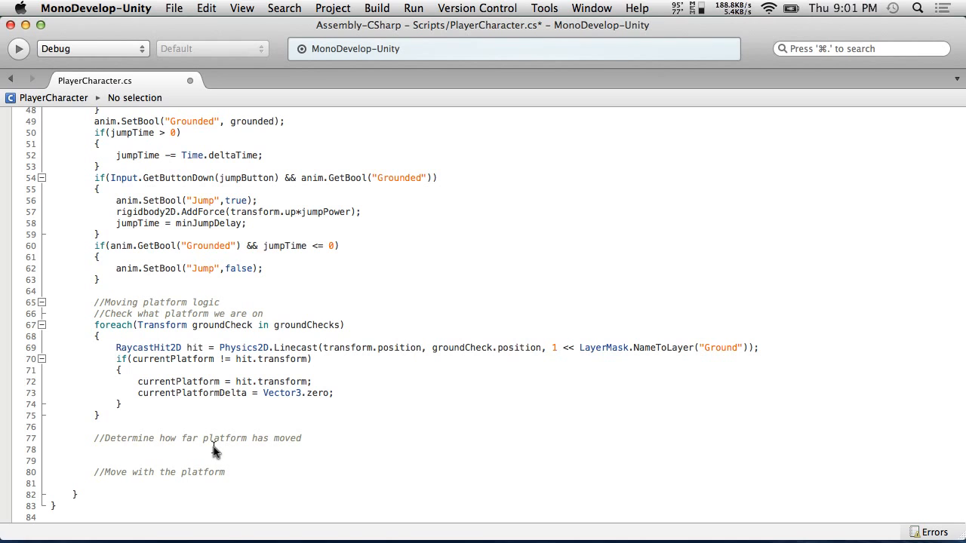
pyautogui.click(329, 393)
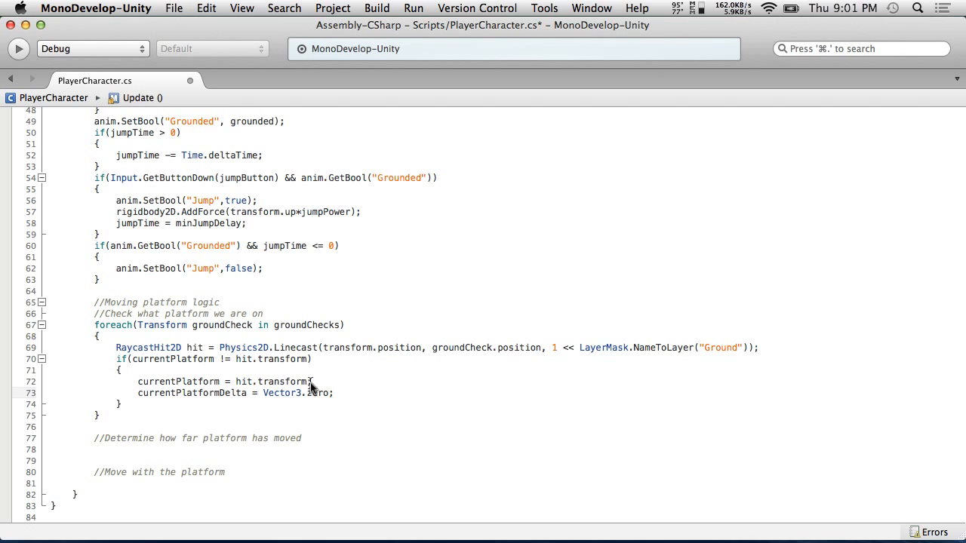
pyautogui.scroll(15, 311, 386)
pyautogui.click(203, 273)
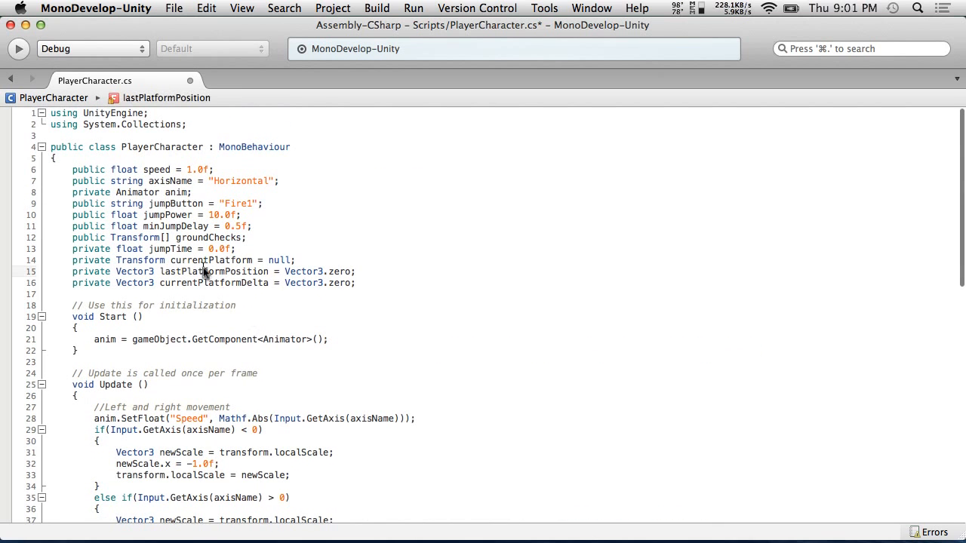
pyautogui.doubleClick(204, 273)
pyautogui.press('super+c')
pyautogui.scroll(-10, 214, 400)
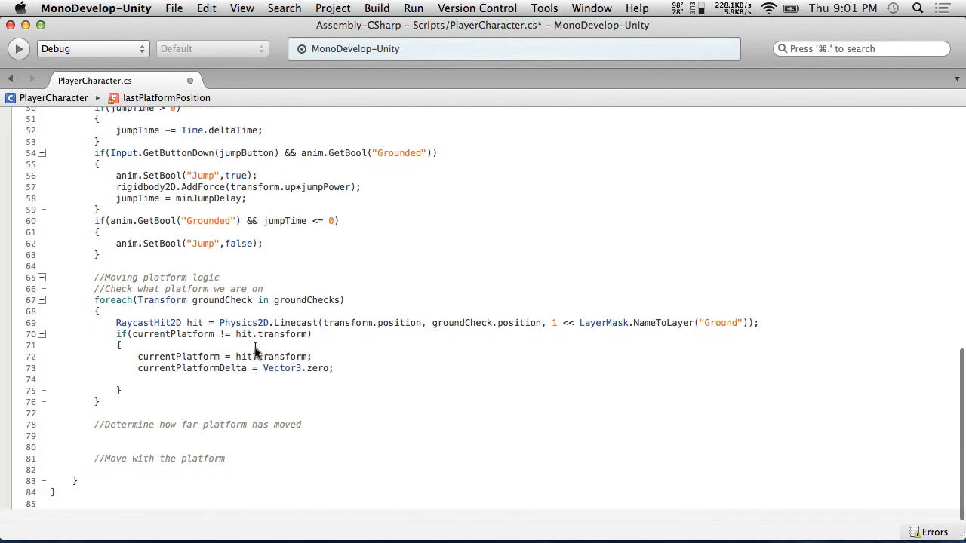
pyautogui.click(198, 393)
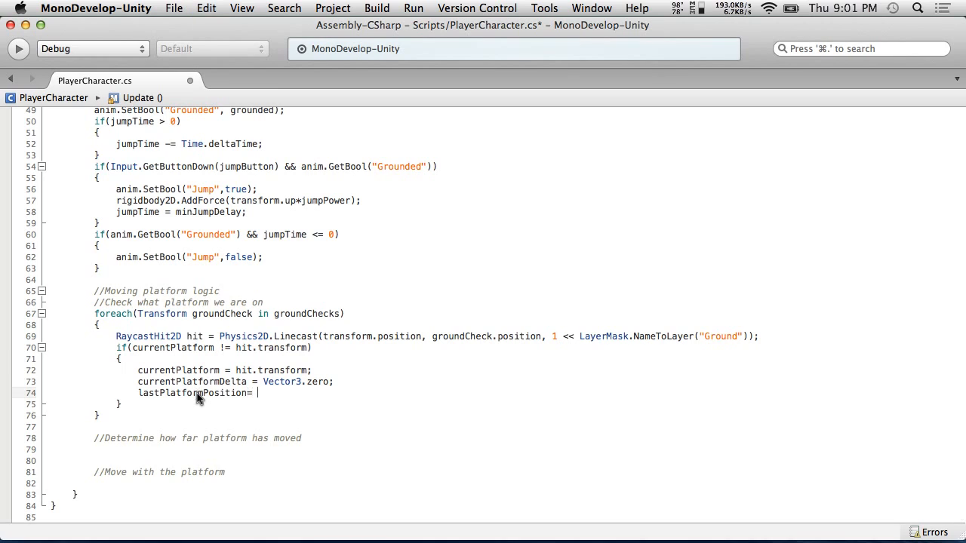
pyautogui.write('=')
pyautogui.write('currentPlatform')
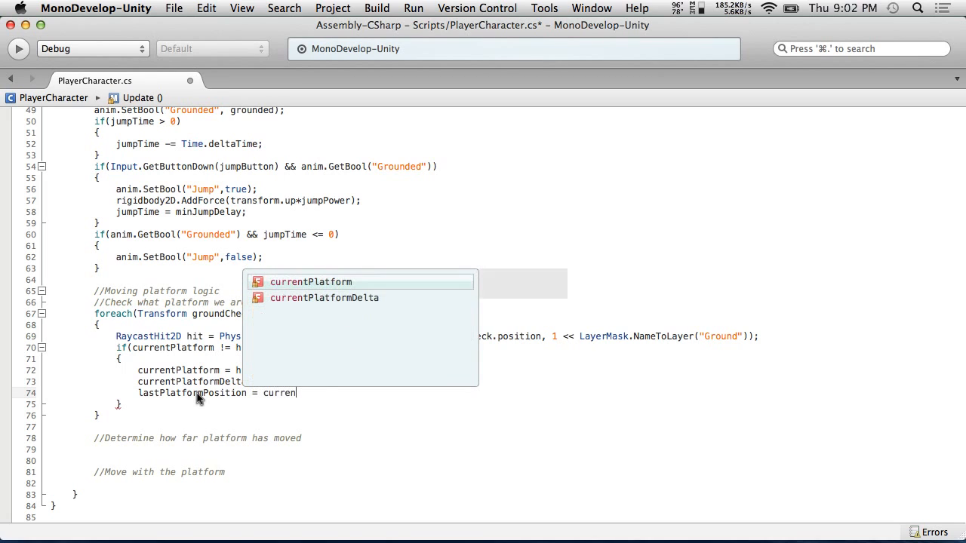
pyautogui.press('Return')
pyautogui.write('.')
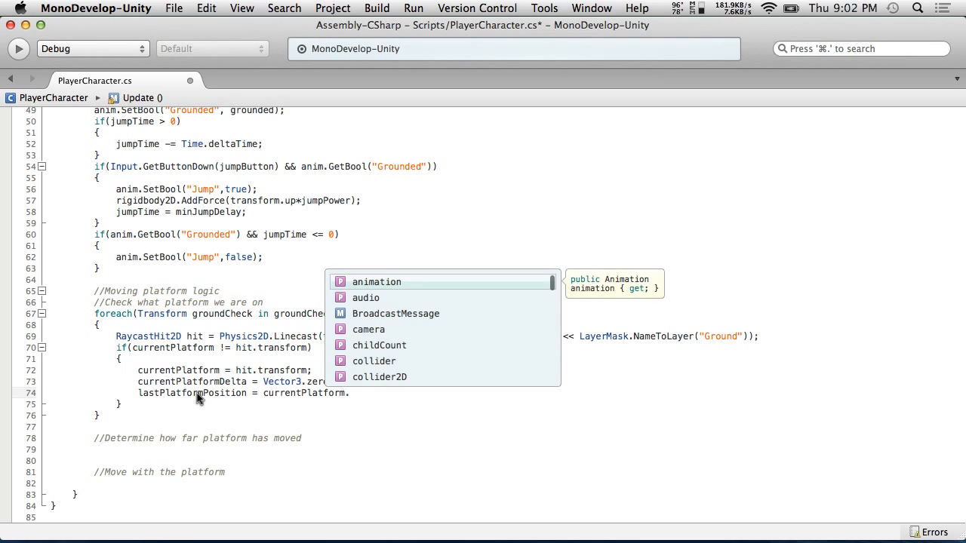
pyautogui.write('position')
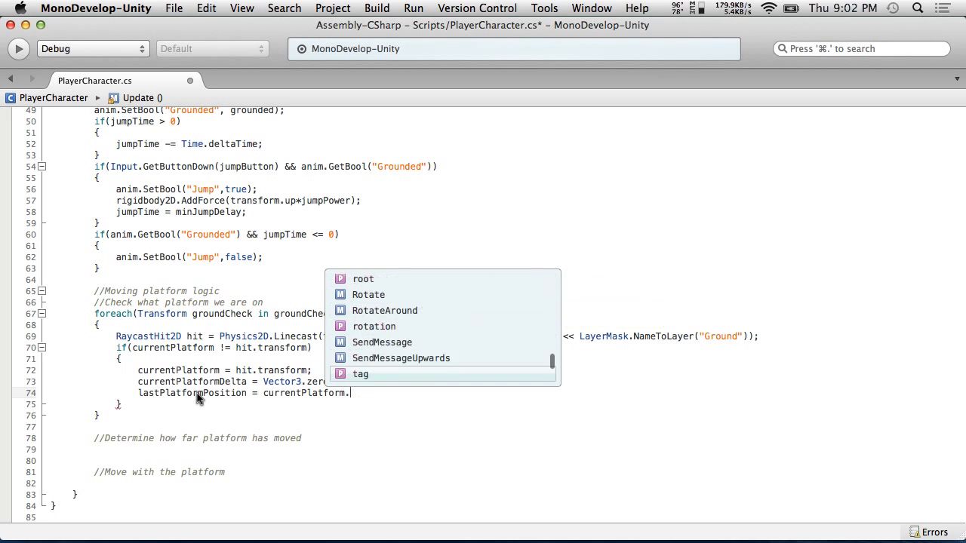
pyautogui.press('Return')
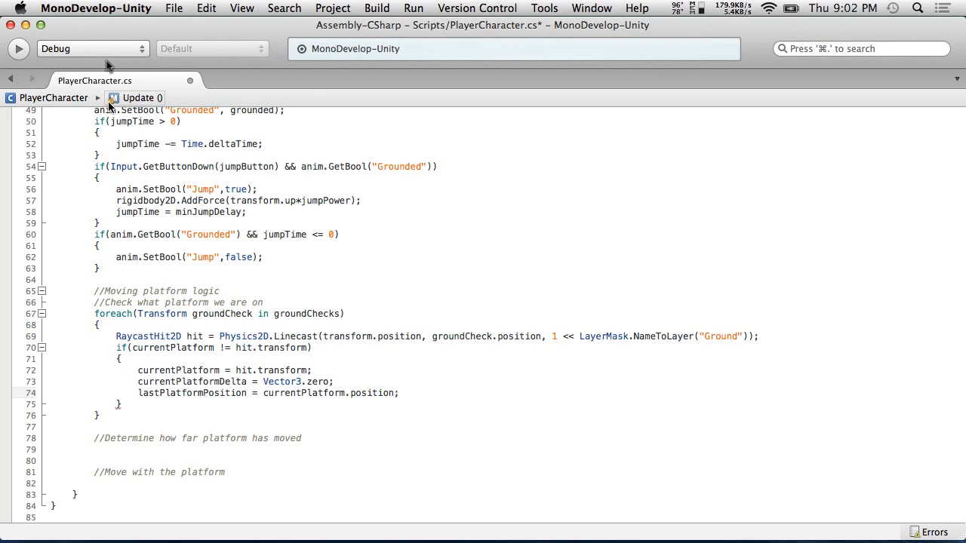
# Save the script
pyautogui.click(95, 7)
pyautogui.moveTo(173, 8)
pyautogui.click(178, 67)
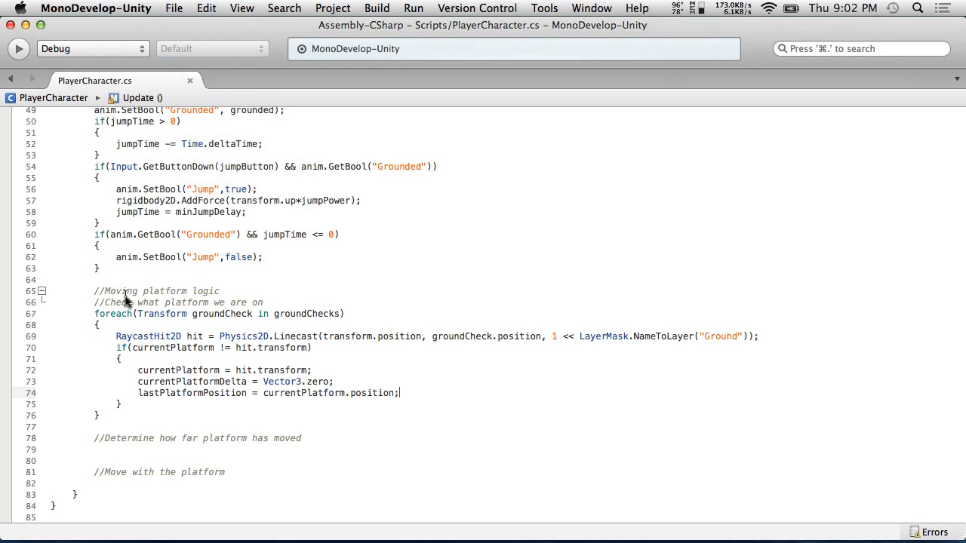
pyautogui.press('Down')
pyautogui.press('Down')
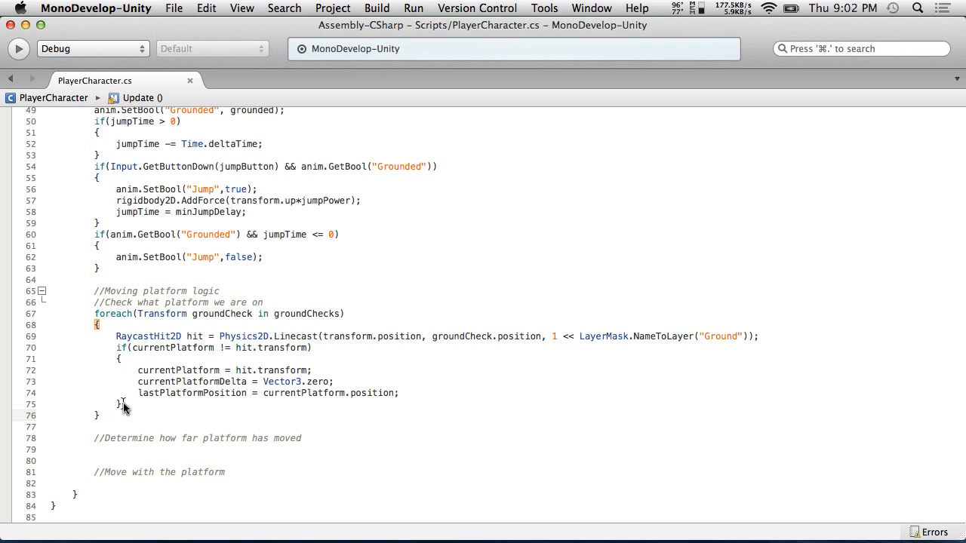
# Below the foreach loop, add the line currentPlatformDelta = currentPlatform.position - lastPlatformPosition;
pyautogui.click(102, 415)
pyautogui.press('Return')
pyautogui.press('Return')
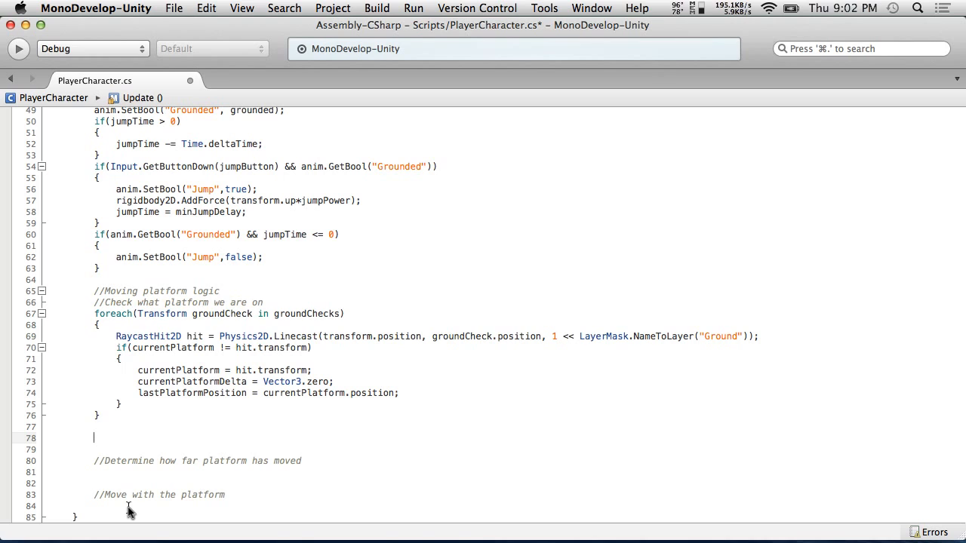
pyautogui.doubleClick(198, 382)
pyautogui.press('super+c')
pyautogui.click(135, 436)
pyautogui.press('super+v')
pyautogui.write('= ')
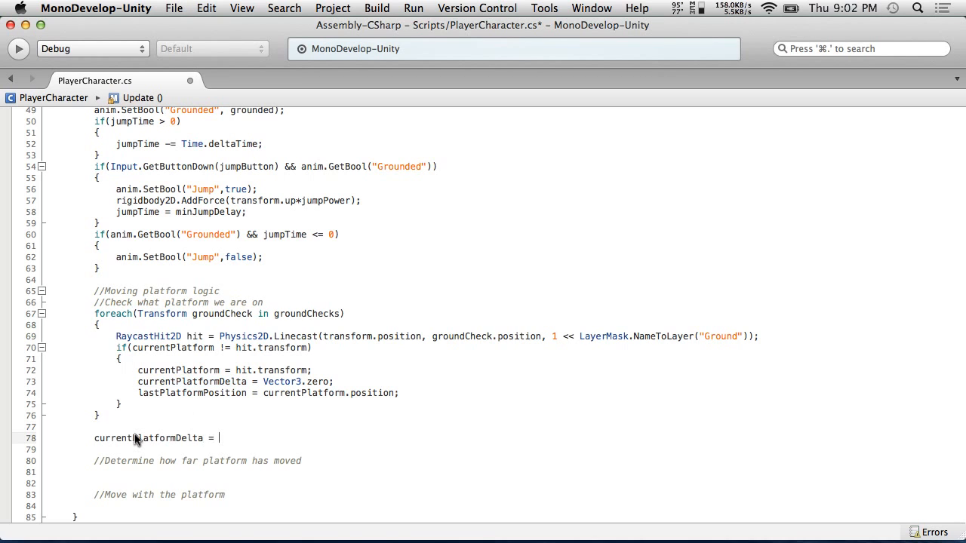
pyautogui.write('currentPlatform.')
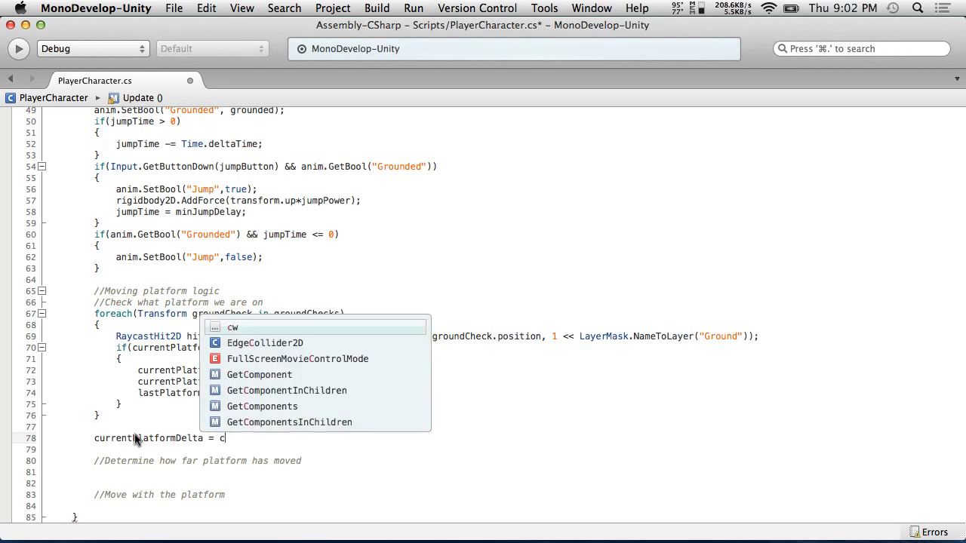
pyautogui.write('position')
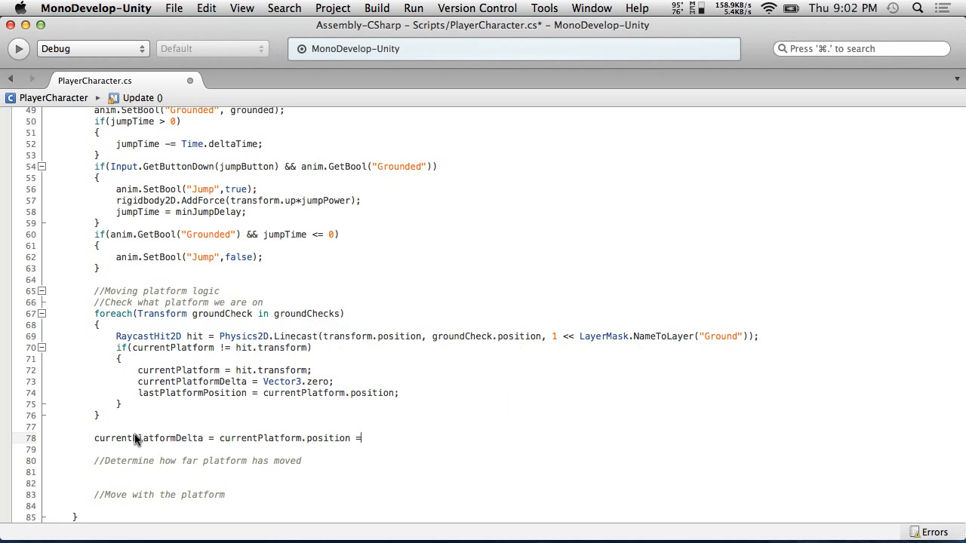
pyautogui.write(' - las')
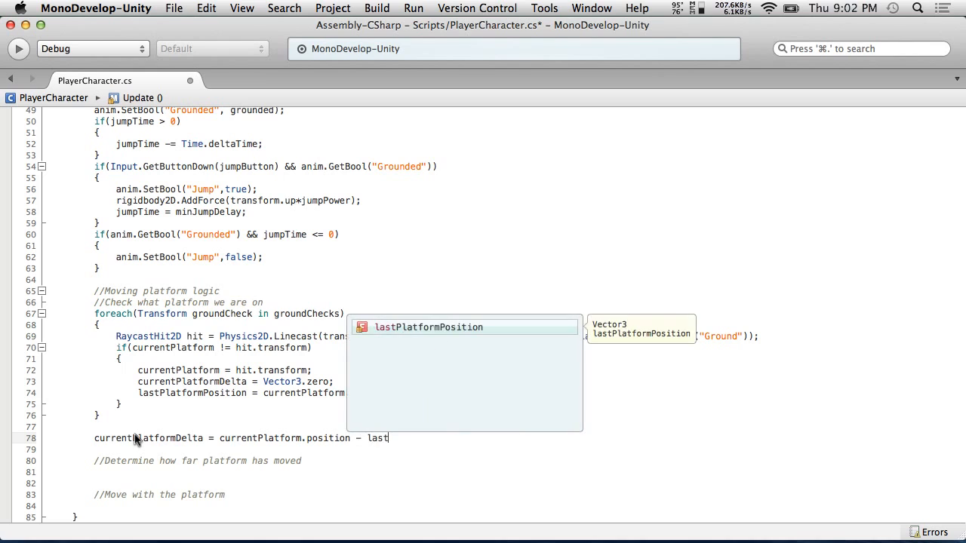
pyautogui.write('t')
pyautogui.press('Return')
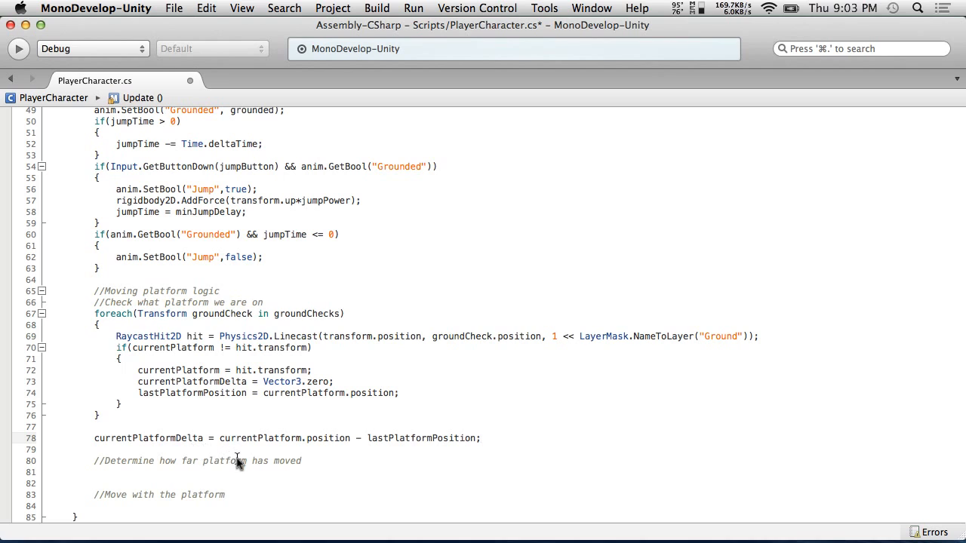
# Move the "Determine how far platform has moved" comment directly above the new currentPlatformDelta line and remove the leftover blank line
pyautogui.moveTo(310, 461); pyautogui.dragTo(93, 461)
pyautogui.press('super+x')
pyautogui.press('BackSpace')
pyautogui.press('BackSpace')
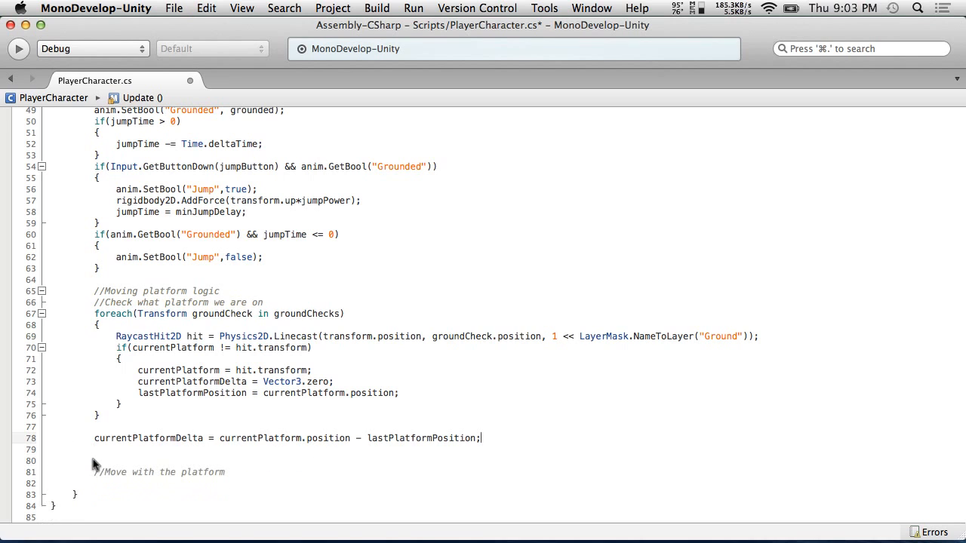
pyautogui.click(115, 427)
pyautogui.press('Return')
pyautogui.press('super+v')
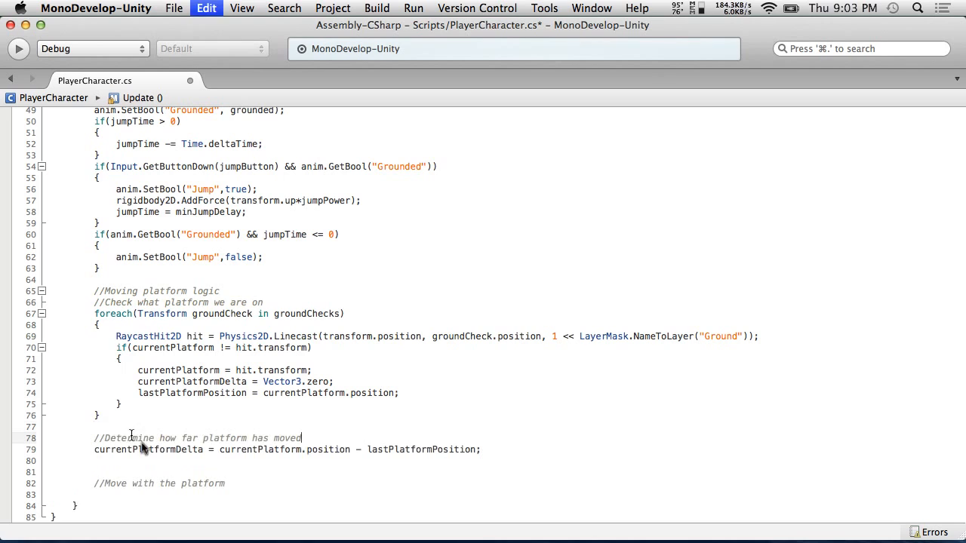
pyautogui.click(135, 463)
pyautogui.press('BackSpace')
# Under the "Move with the platform" comment, add transform.position += currentPlatformDelta; and save the script
pyautogui.click(240, 484)
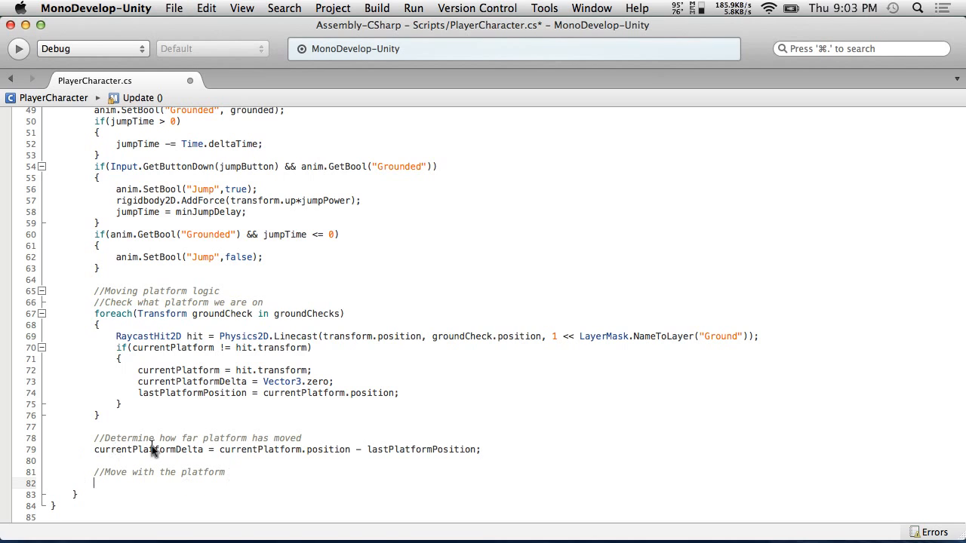
pyautogui.write('transform.po')
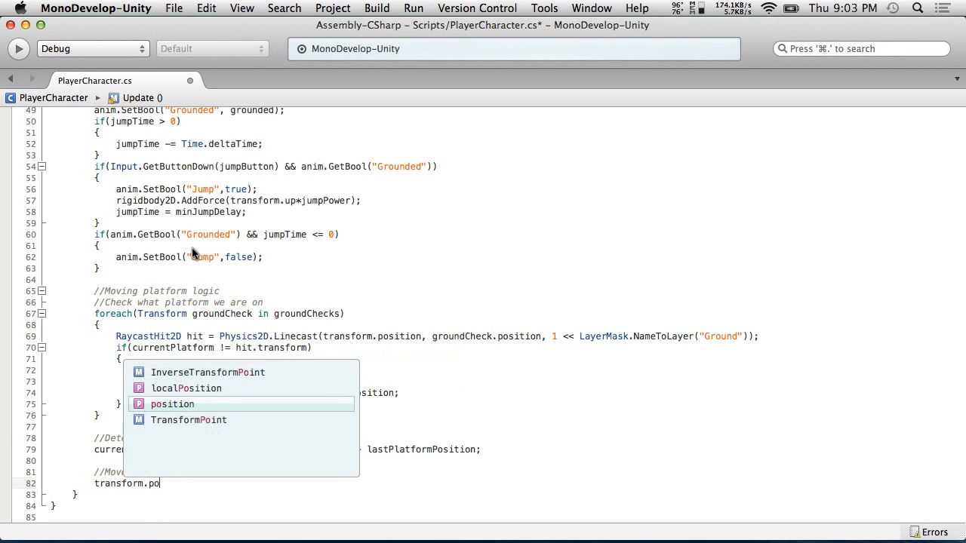
pyautogui.press('Return')
pyautogui.write('+= ')
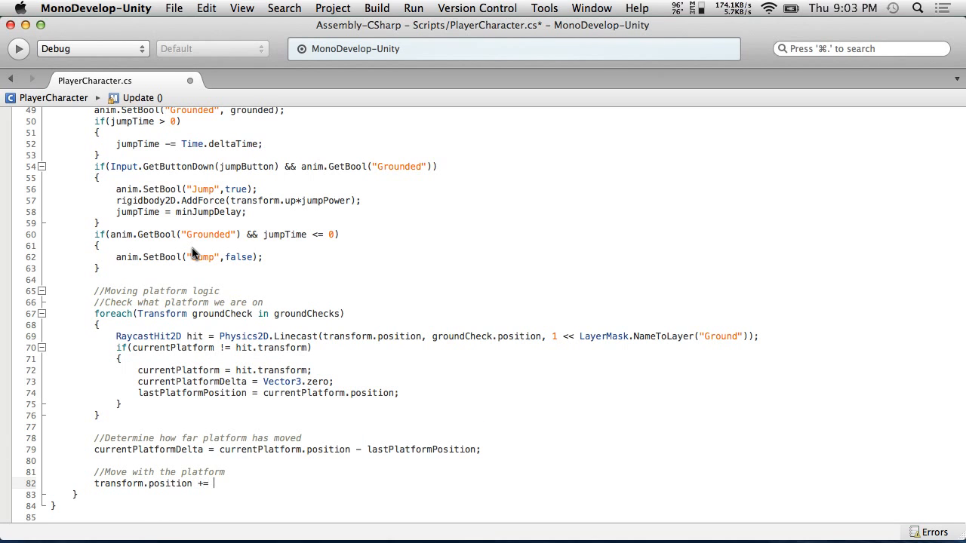
pyautogui.write('currentPlatformDelta;')
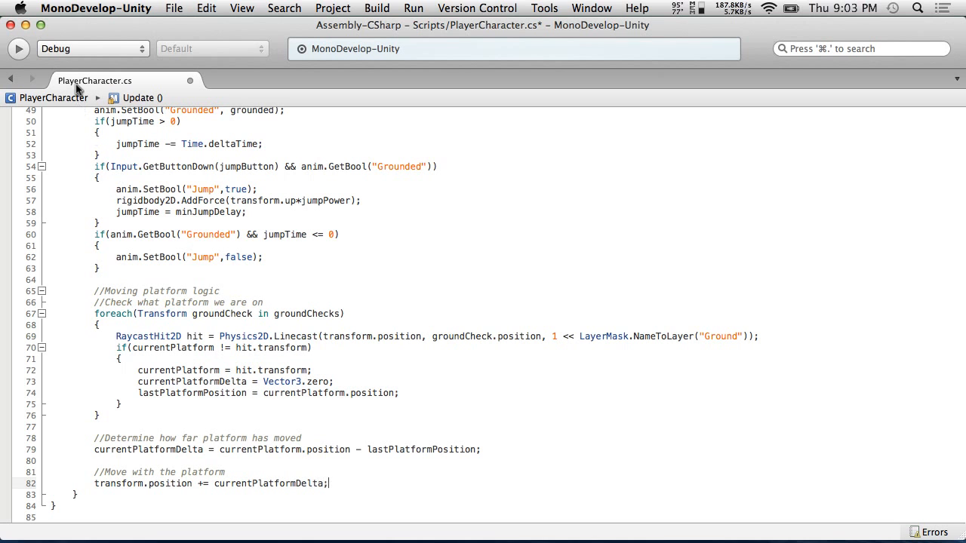
pyautogui.click(206, 8)
pyautogui.moveTo(174, 8)
pyautogui.click(193, 64)
# Run the scene in Unity and open the first console error in the script
pyautogui.press('super+Tab')
pyautogui.click(457, 45)
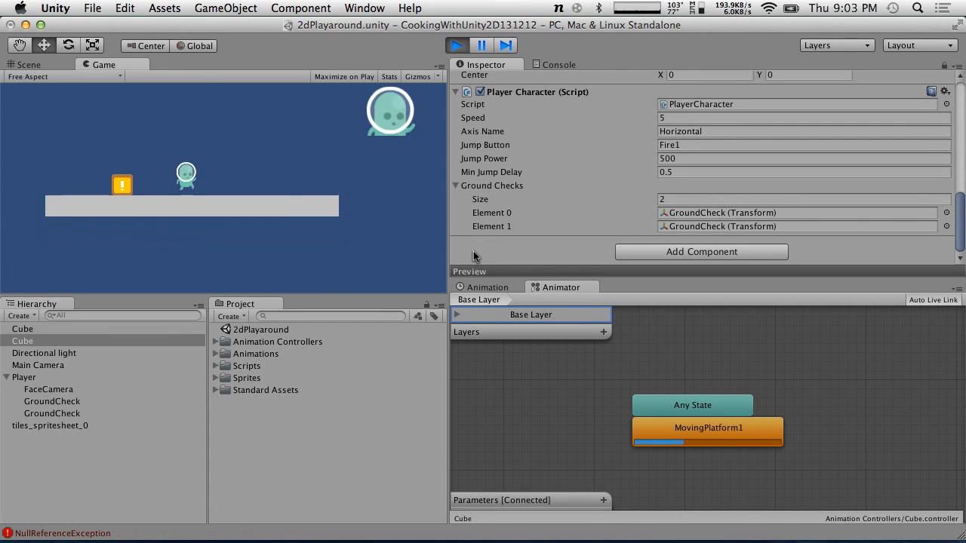
pyautogui.click(546, 66)
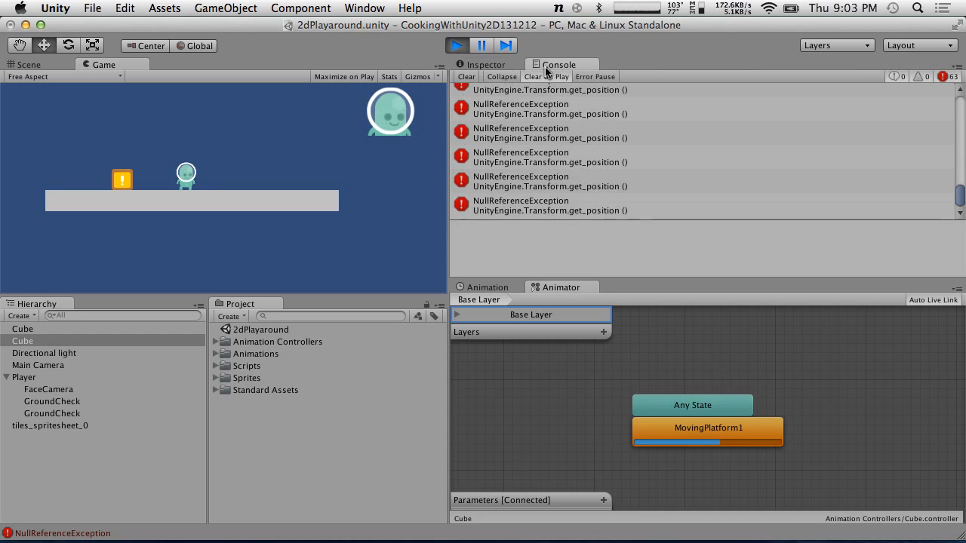
pyautogui.doubleClick(528, 105)
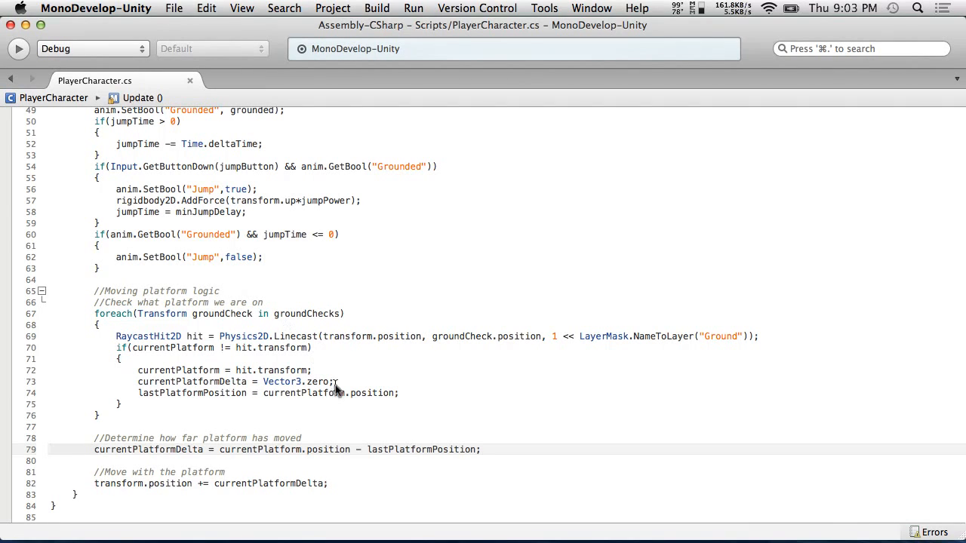
# Wrap the platform delta and move-with-platform lines in an if (currentPlatform != null) block and indent them
pyautogui.click(165, 432)
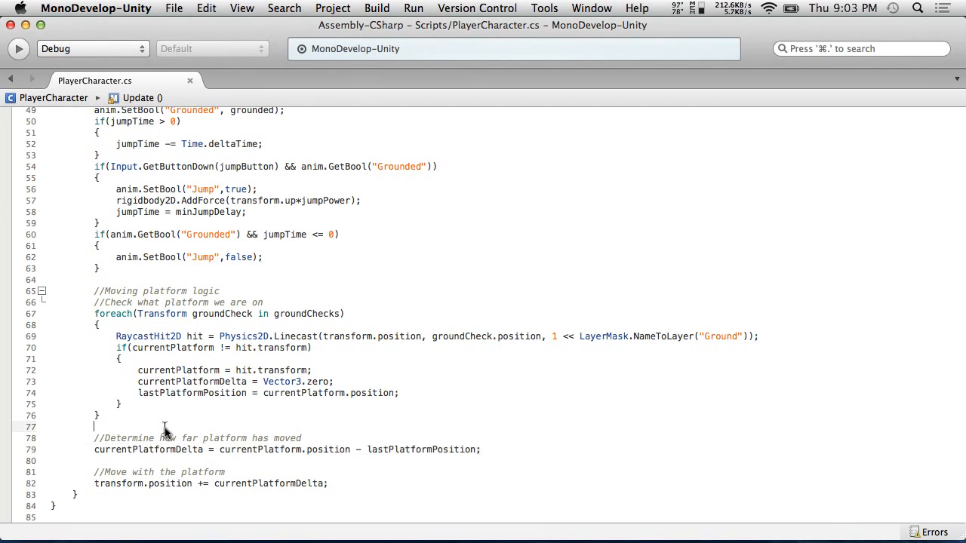
pyautogui.press('Return')
pyautogui.write('if(')
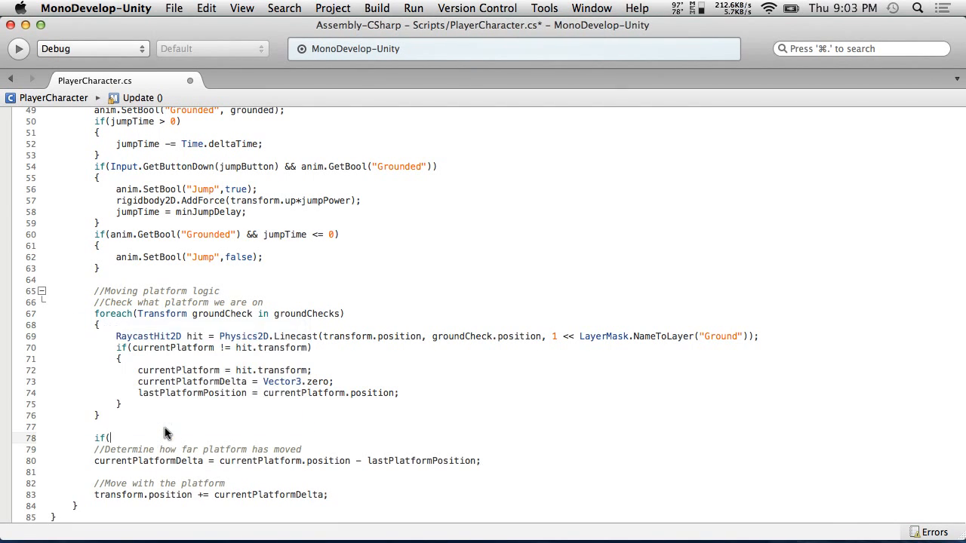
pyautogui.write('cur')
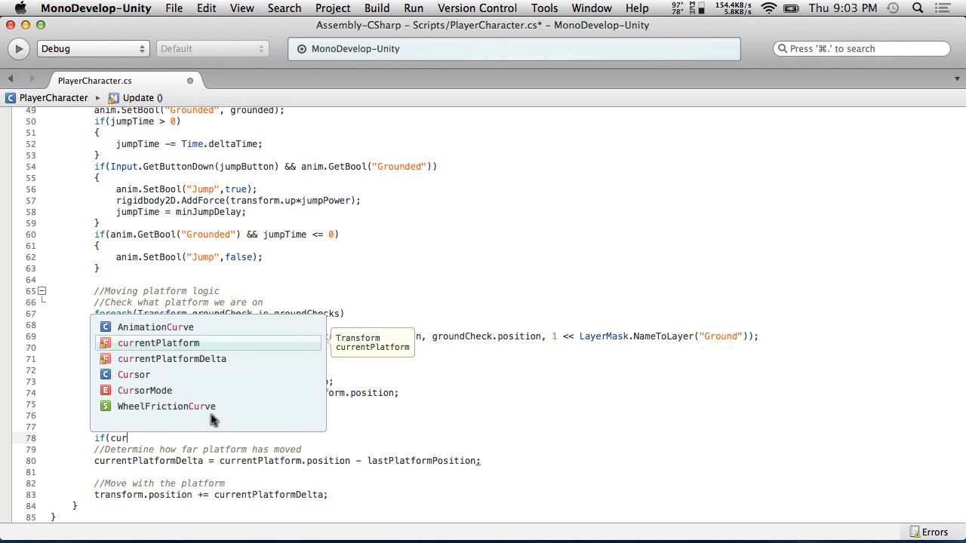
pyautogui.write('rentPlatform != null)')
pyautogui.press('Return')
pyautogui.write('{')
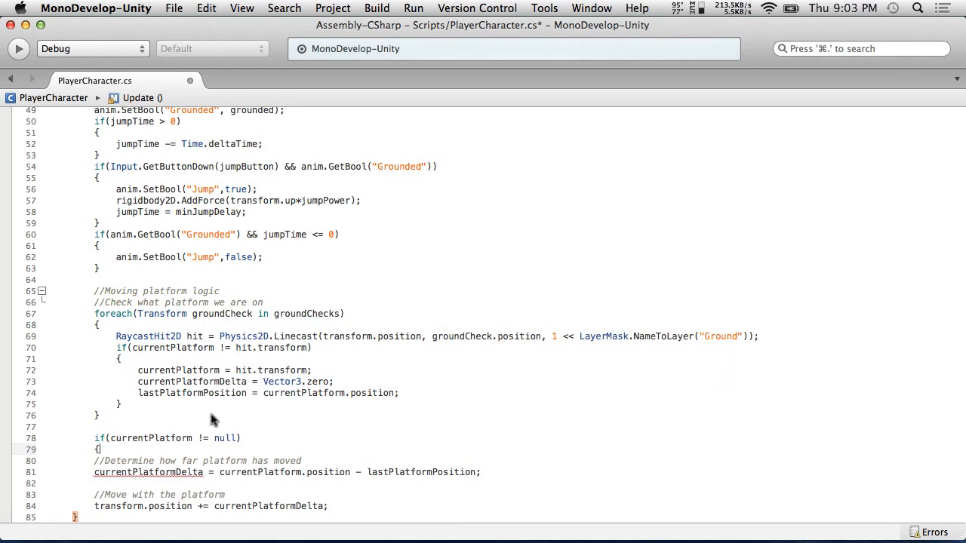
pyautogui.click(379, 506)
pyautogui.press('Return')
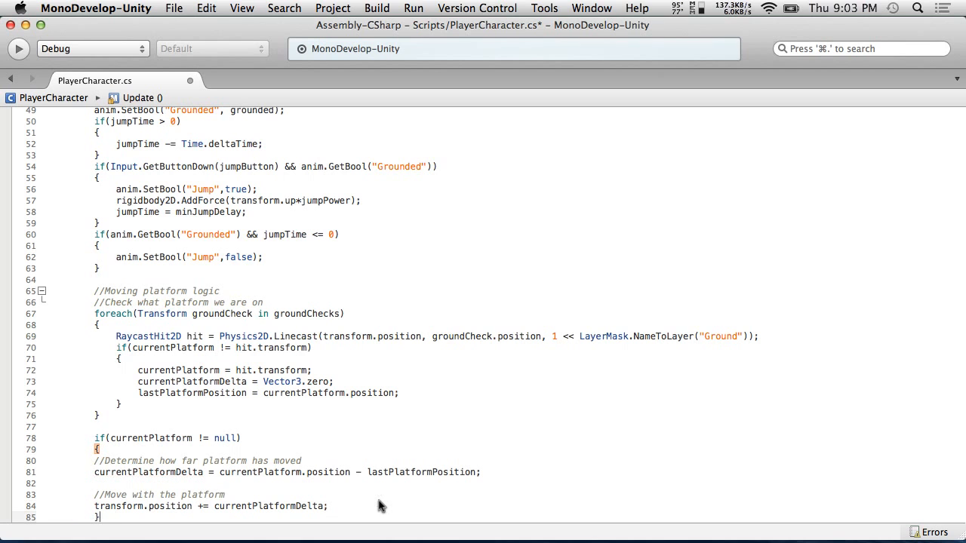
pyautogui.moveTo(347, 508); pyautogui.dragTo(25, 459)
pyautogui.press('Tab')
# Save the script, restart play mode in Unity, and open the reported console error in the script
pyautogui.click(193, 7)
pyautogui.moveTo(175, 7)
pyautogui.click(183, 63)
pyautogui.hotkey('ctrl', 'Left')
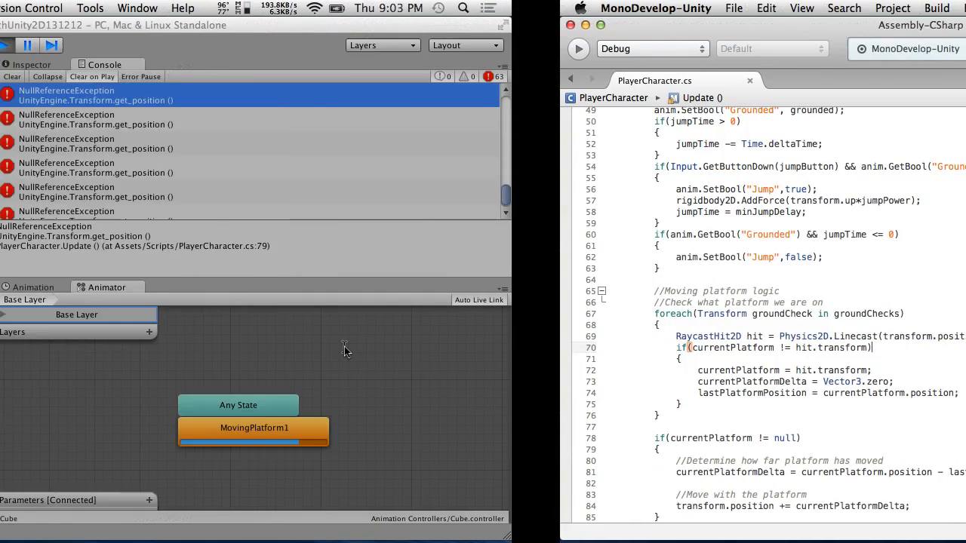
pyautogui.click(456, 45)
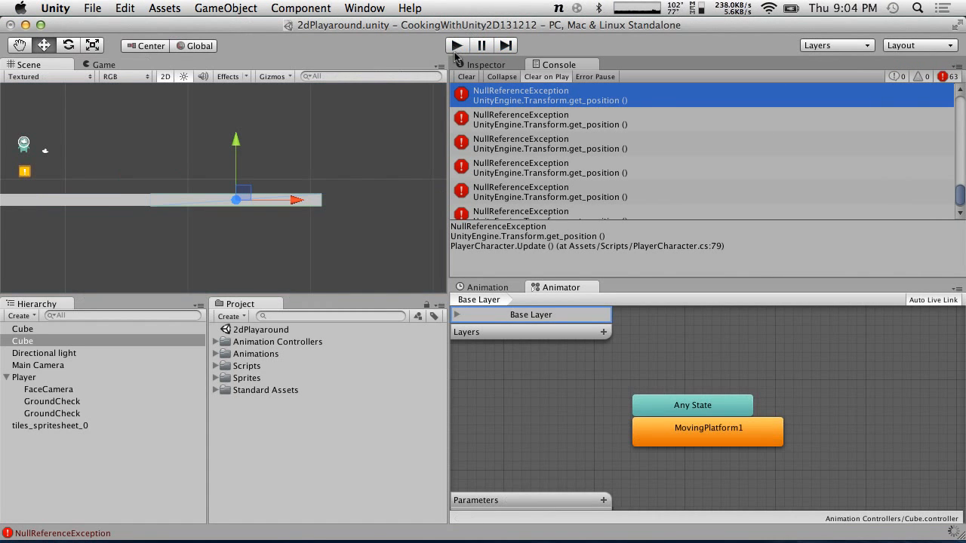
pyautogui.click(457, 46)
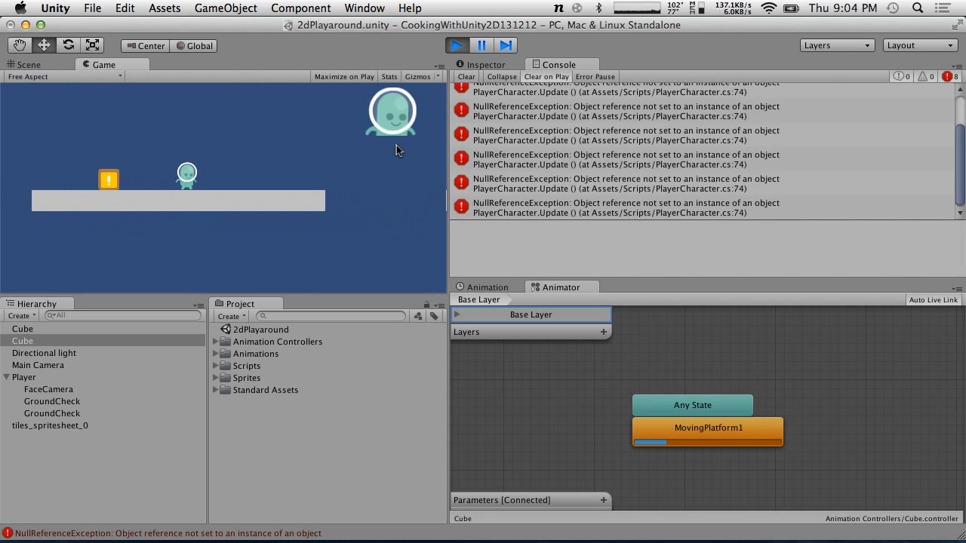
pyautogui.doubleClick(570, 112)
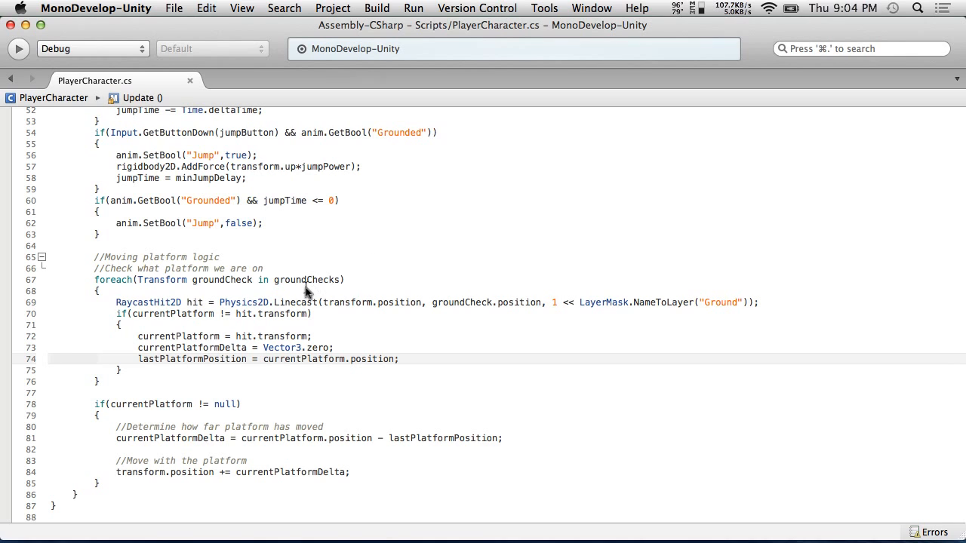
# Inside the platform-change block, wrap the lastPlatformPosition assignment in an if (currentPlatform != null) check and indent it
pyautogui.click(333, 338)
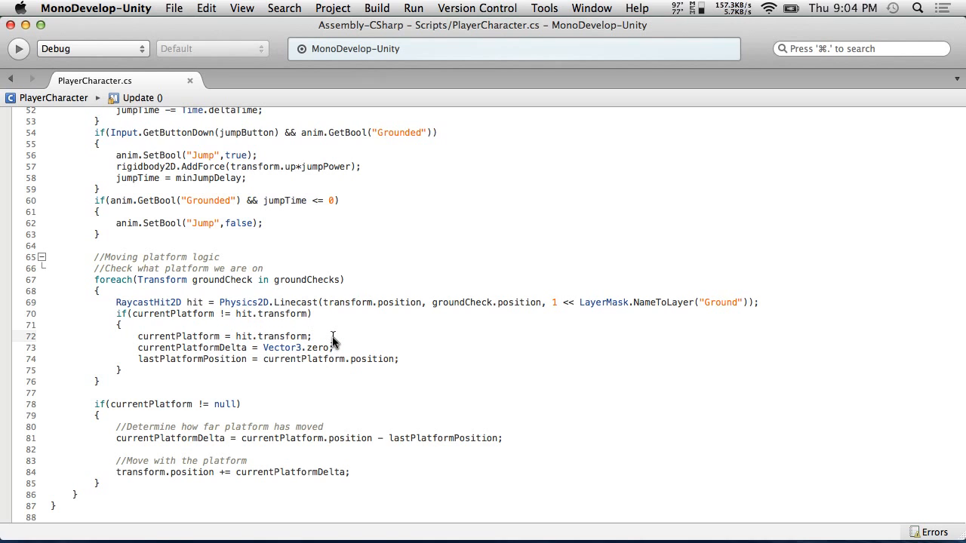
pyautogui.click(338, 347)
pyautogui.press('Return')
pyautogui.write('if(')
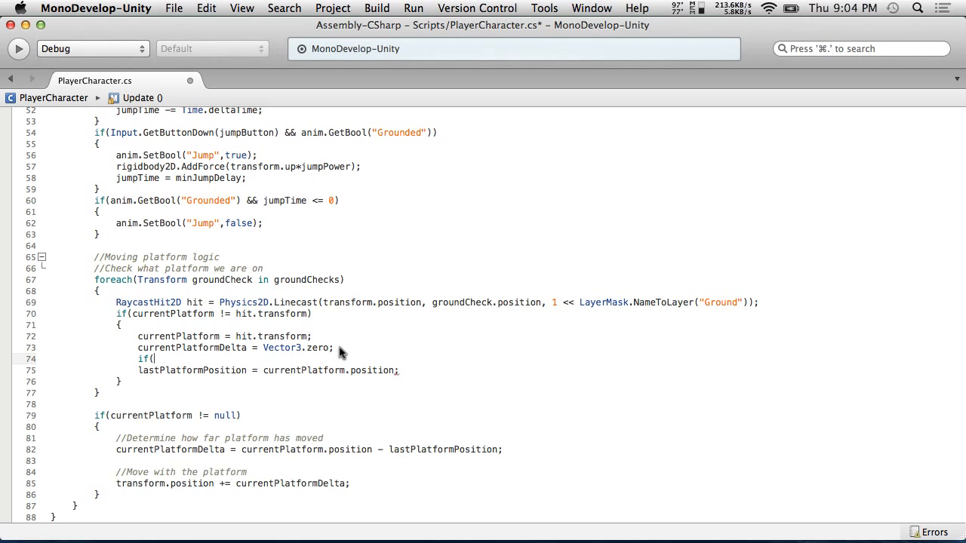
pyautogui.write('las')
pyautogui.press('BackSpace')
pyautogui.press('BackSpace')
pyautogui.press('BackSpace')
pyautogui.write('cu')
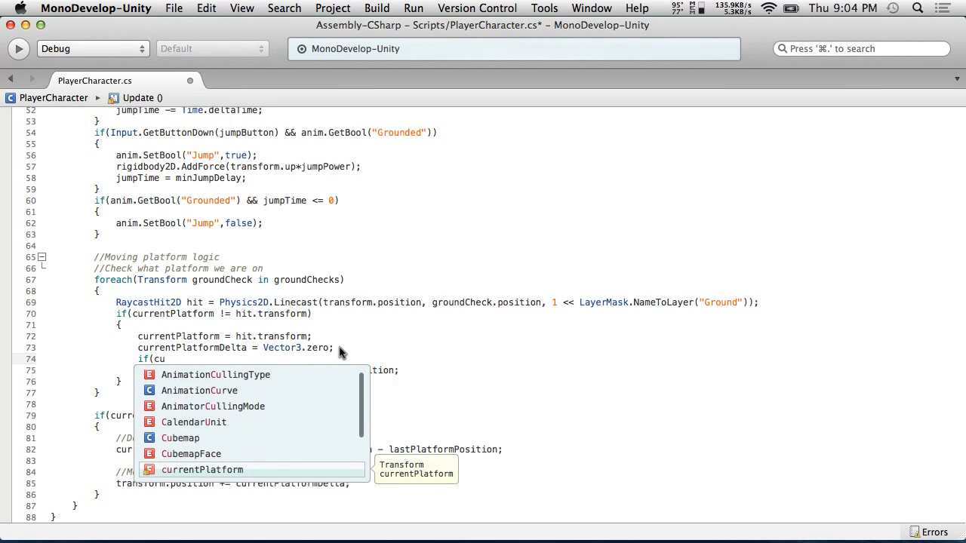
pyautogui.press('Return')
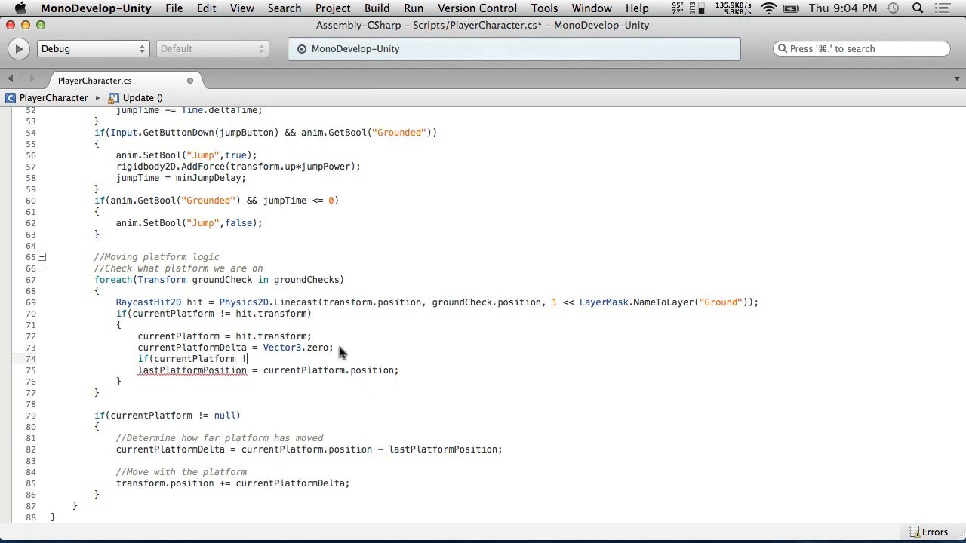
pyautogui.write('!= null)')
pyautogui.press('Return')
pyautogui.write('{')
pyautogui.click(422, 383)
pyautogui.press('Return')
pyautogui.write('}')
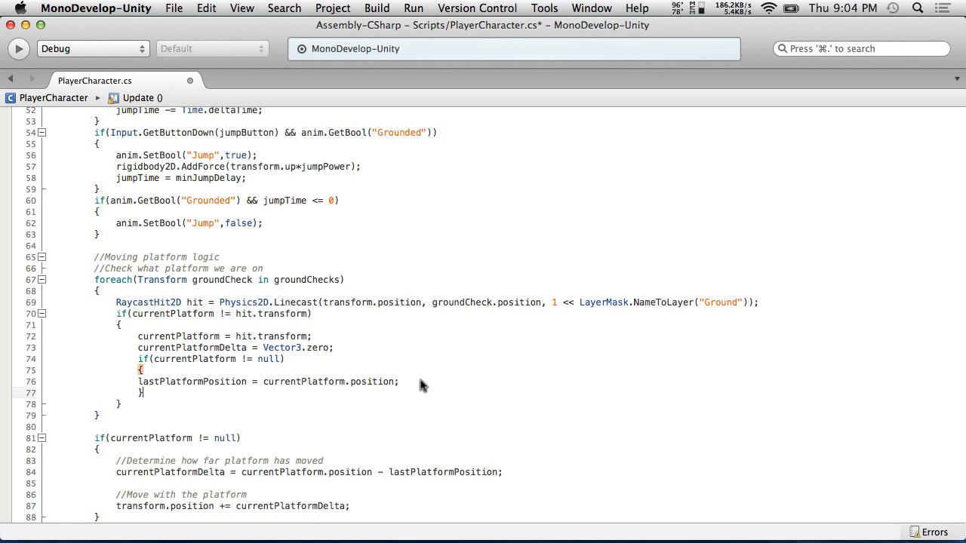
pyautogui.click(139, 382)
pyautogui.press('Tab')
# Save the script and play the scene in Unity to test the moving platform
pyautogui.click(172, 8)
pyautogui.click(204, 66)
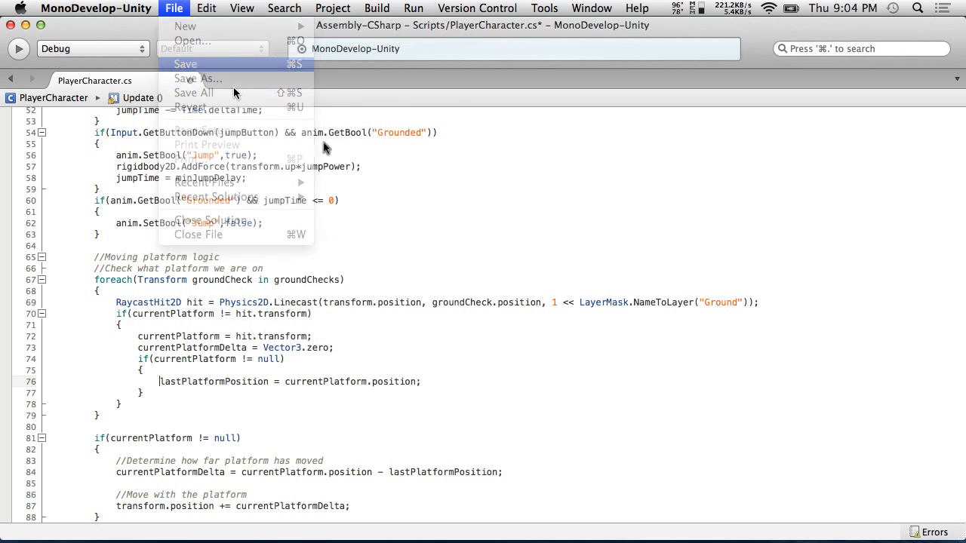
pyautogui.press('super+Tab')
pyautogui.click(459, 45)
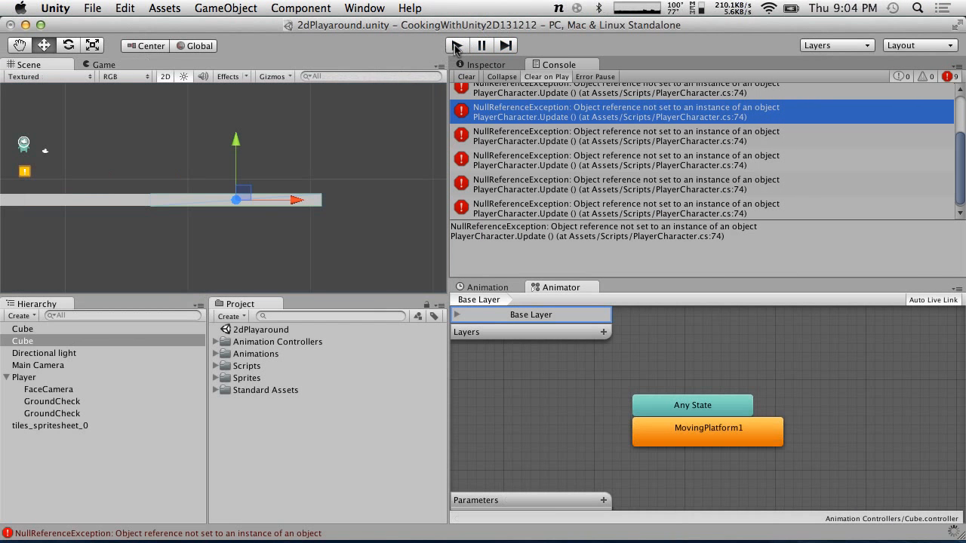
pyautogui.click(456, 46)
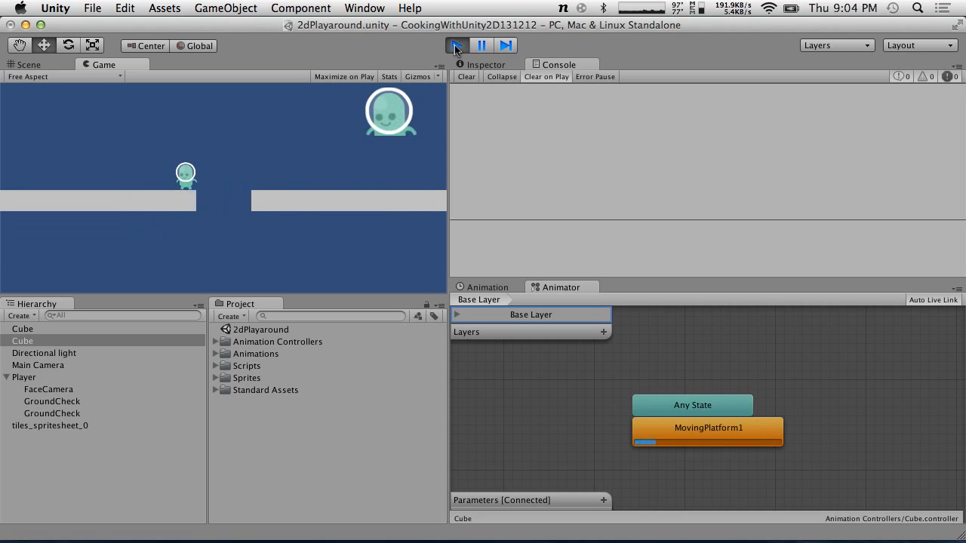
pyautogui.click(456, 46)
pyautogui.press('super+Tab')
pyautogui.scroll(-2, 400, 329)
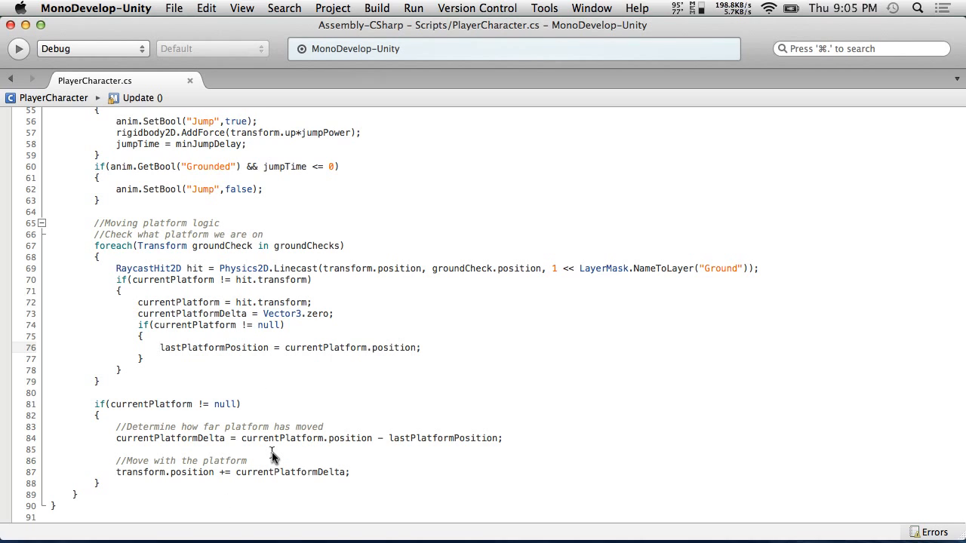
pyautogui.click(359, 472)
pyautogui.click(249, 487)
pyautogui.press('Return')
pyautogui.press('Return')
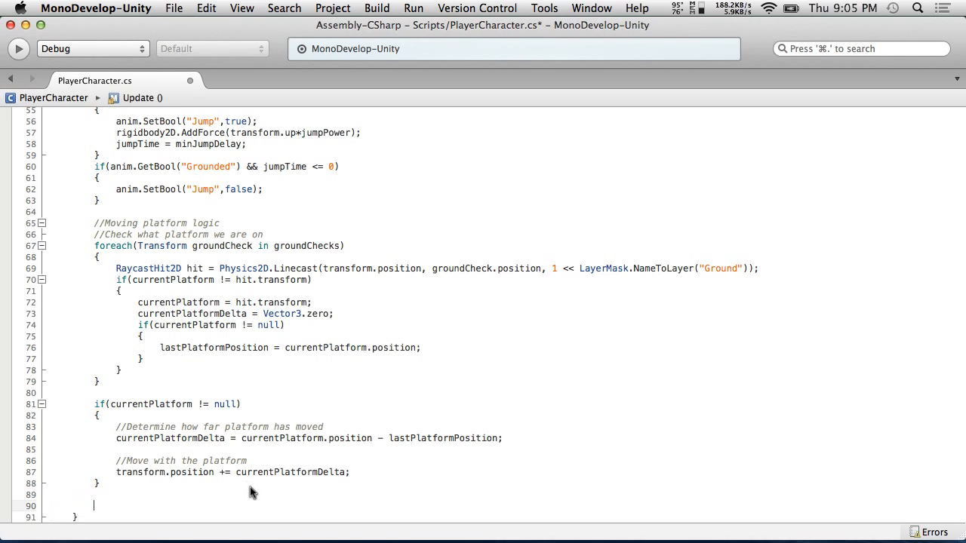
pyautogui.press('BackSpace')
pyautogui.press('BackSpace')
# Add a final line lastPlatformPosition = currentPlatform.position; inside the if (currentPlatform != null) block
pyautogui.click(372, 474)
pyautogui.press('Return')
pyautogui.press('Return')
pyautogui.write('curren')
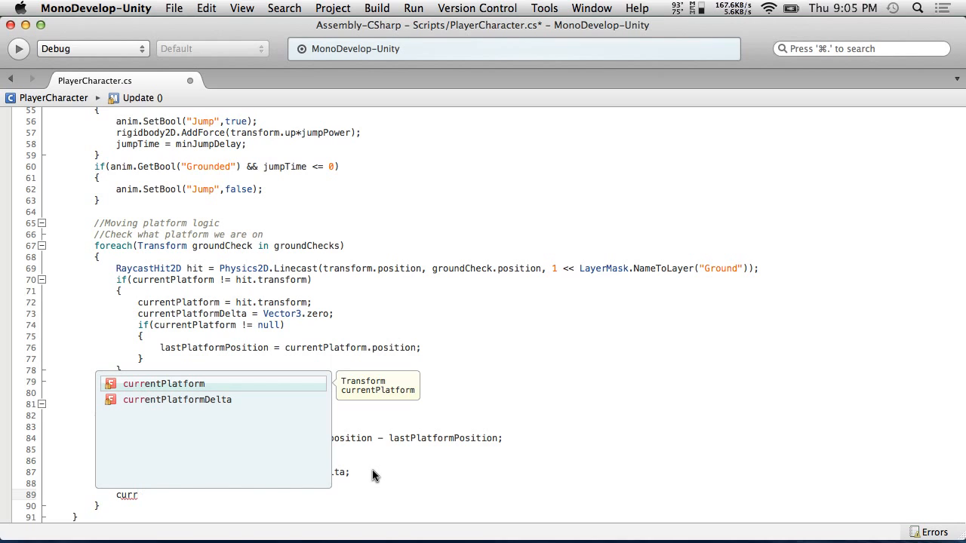
pyautogui.press('Return')
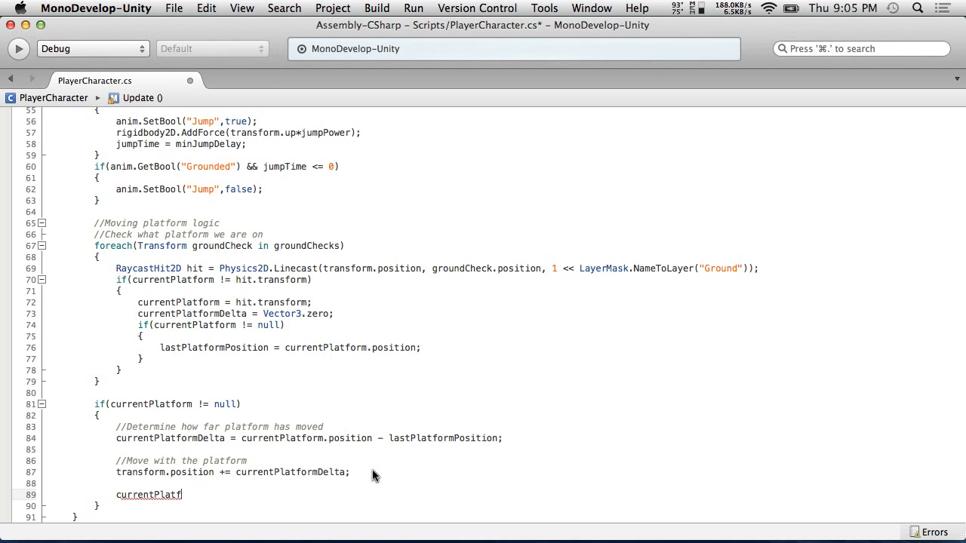
pyautogui.press('BackSpace')
pyautogui.press('BackSpace')
pyautogui.write('las')
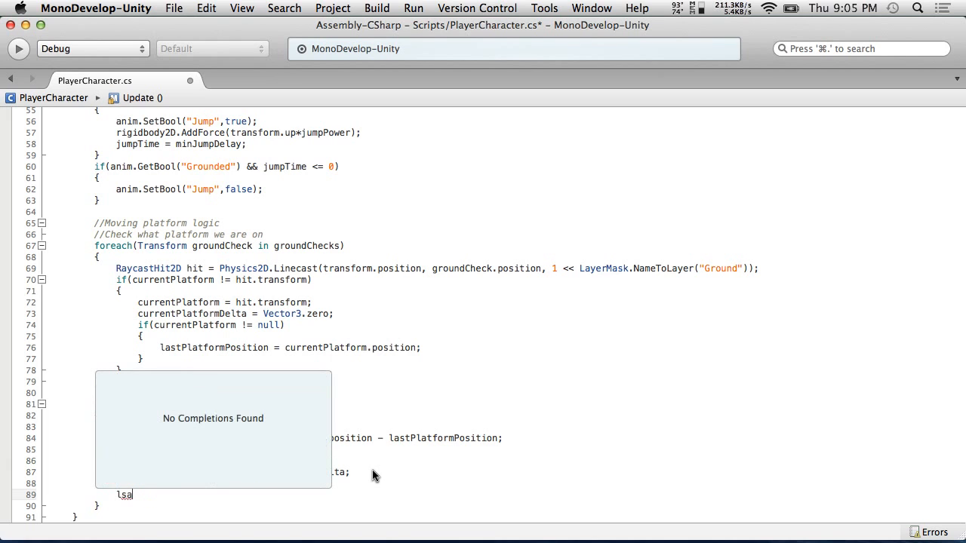
pyautogui.press('Return')
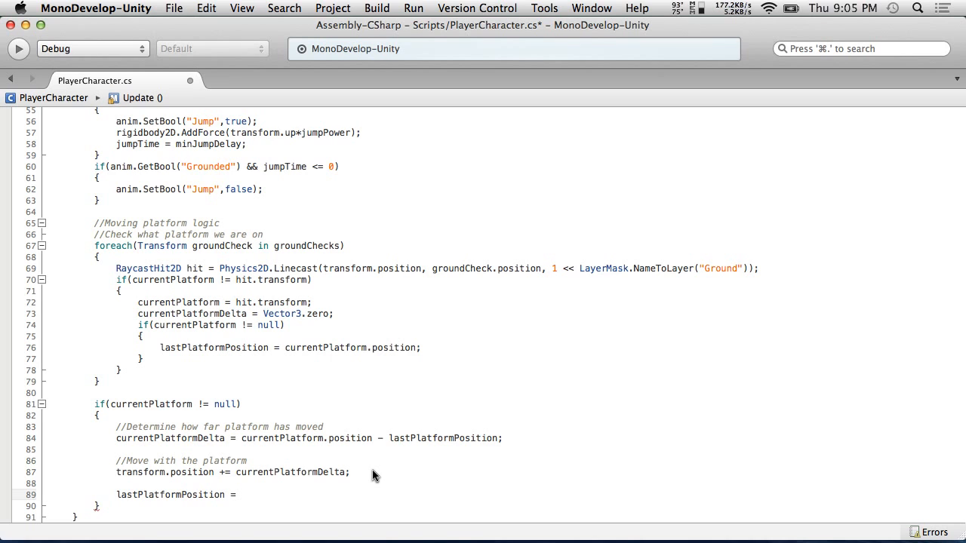
pyautogui.write('currentPlatform.po')
pyautogui.press('Return')
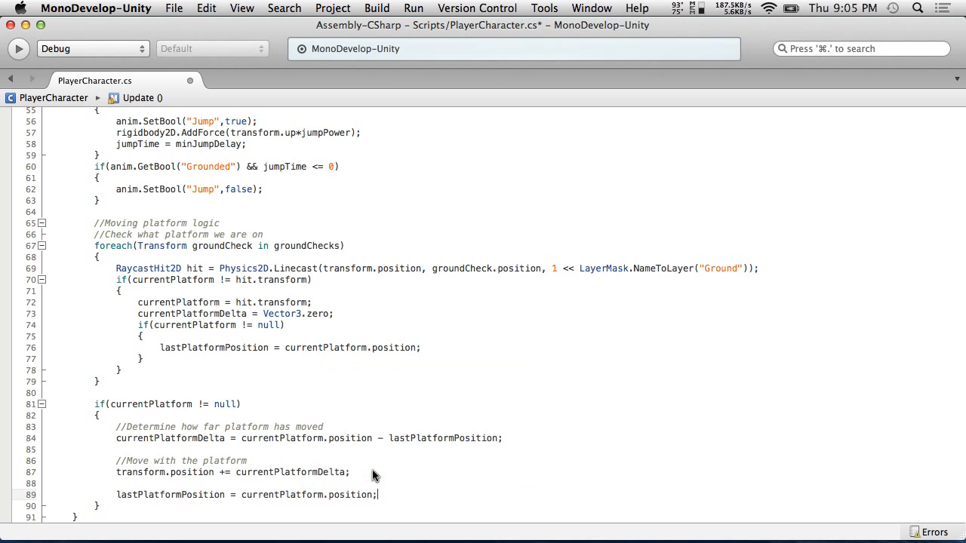
# Save the script, enter play mode in Unity, and walk and jump the player onto the moving platform
pyautogui.click(104, 6)
pyautogui.click(179, 64)
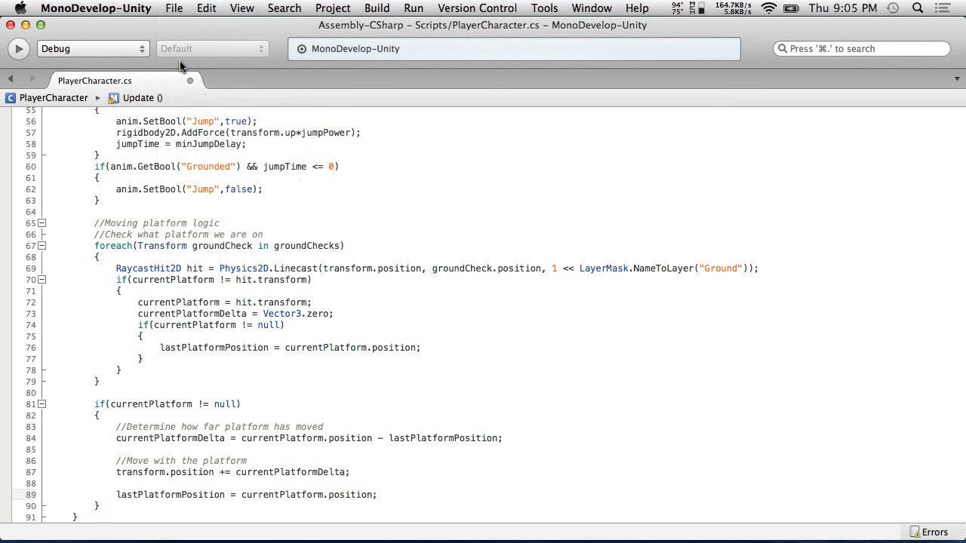
pyautogui.press('super+Tab')
pyautogui.press('super+p')
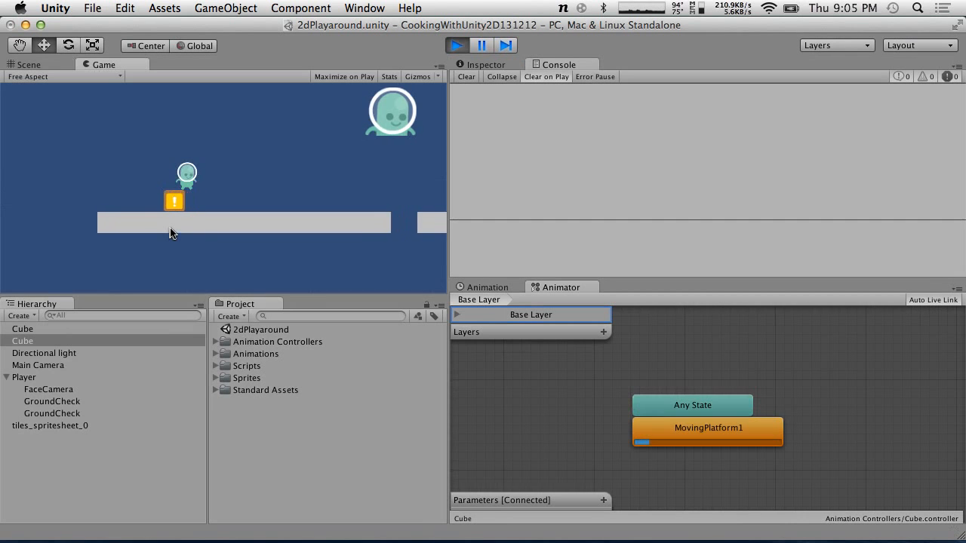
pyautogui.press('Right')
pyautogui.press('Right')
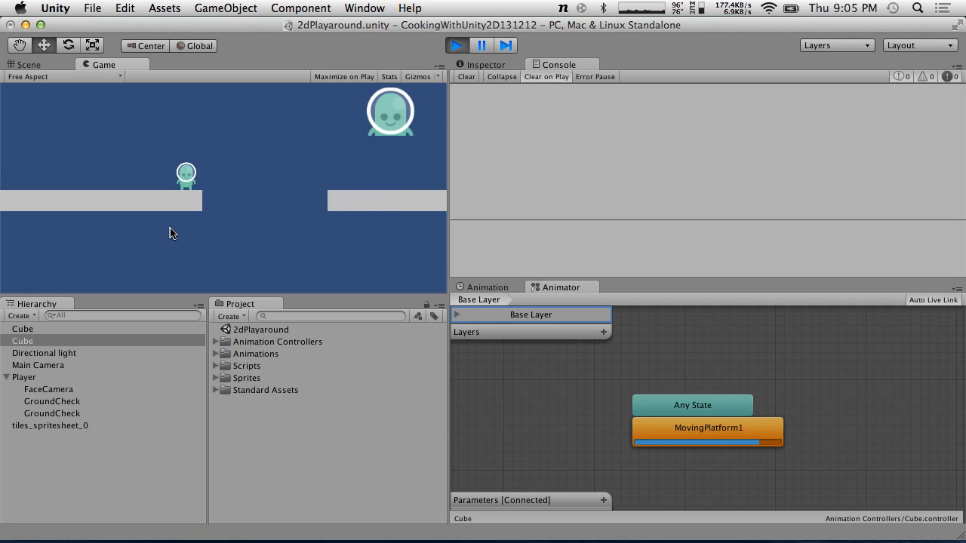
pyautogui.press('Right')
pyautogui.press('space')
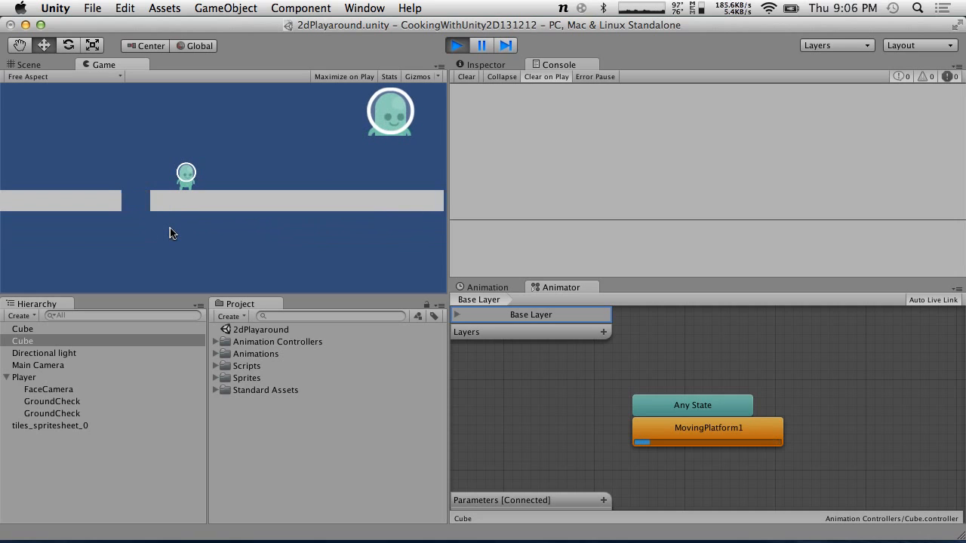
pyautogui.press('Right')
pyautogui.press('Left')
pyautogui.press('Right')
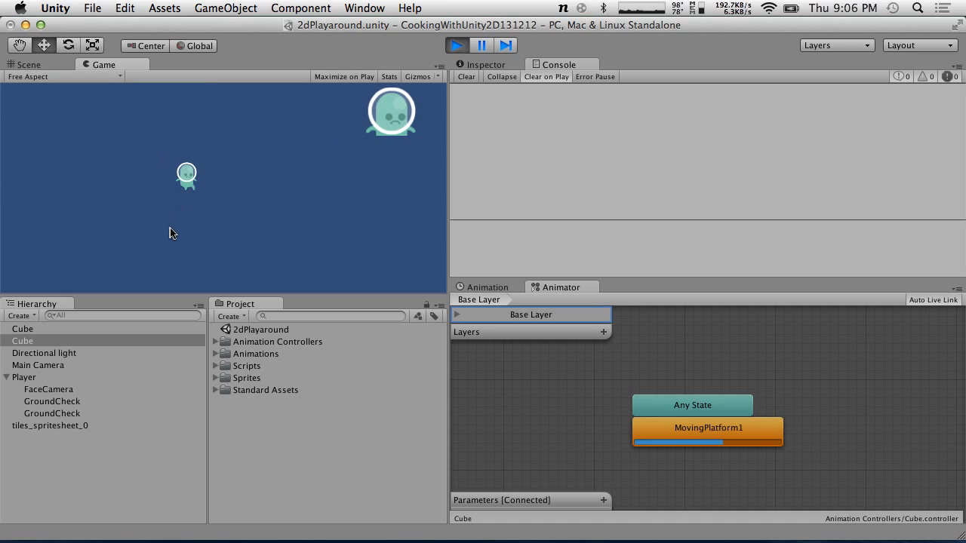
# Stop and restart play mode repeatedly to retest the player on the moving platform, then exit play mode
pyautogui.click(457, 48)
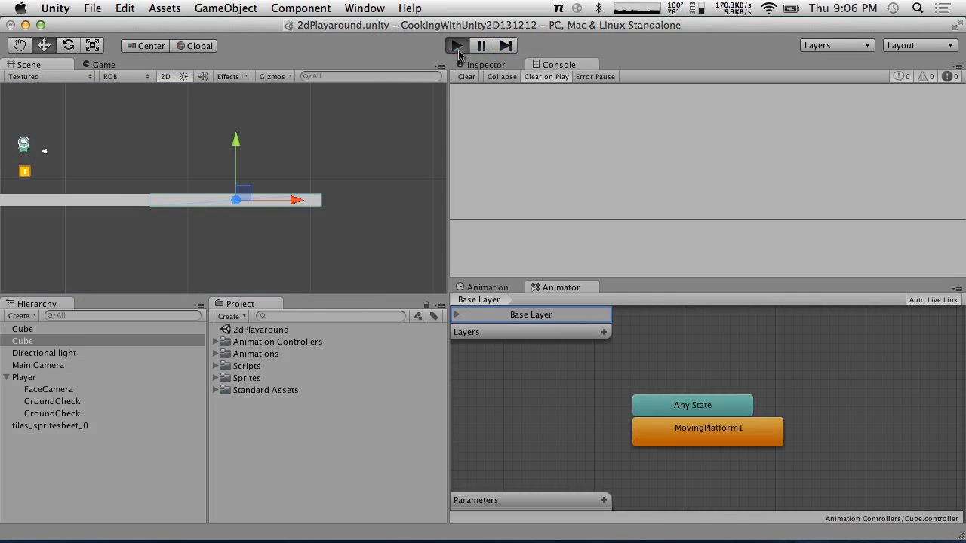
pyautogui.click(458, 47)
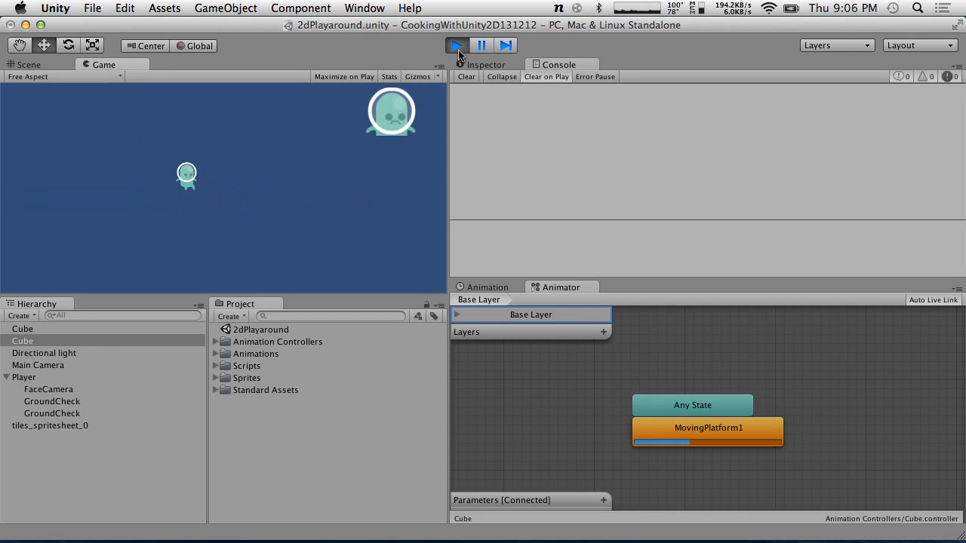
pyautogui.click(457, 47)
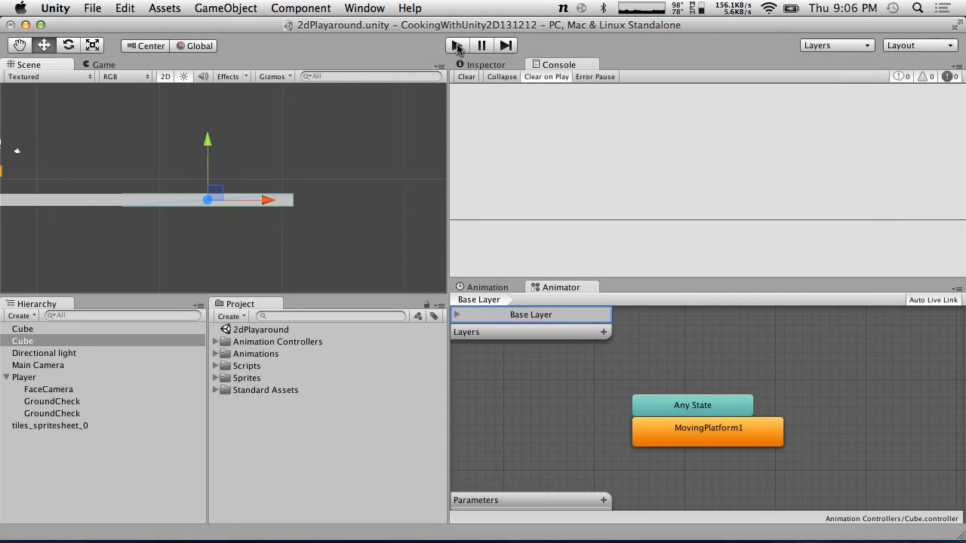
pyautogui.click(457, 47)
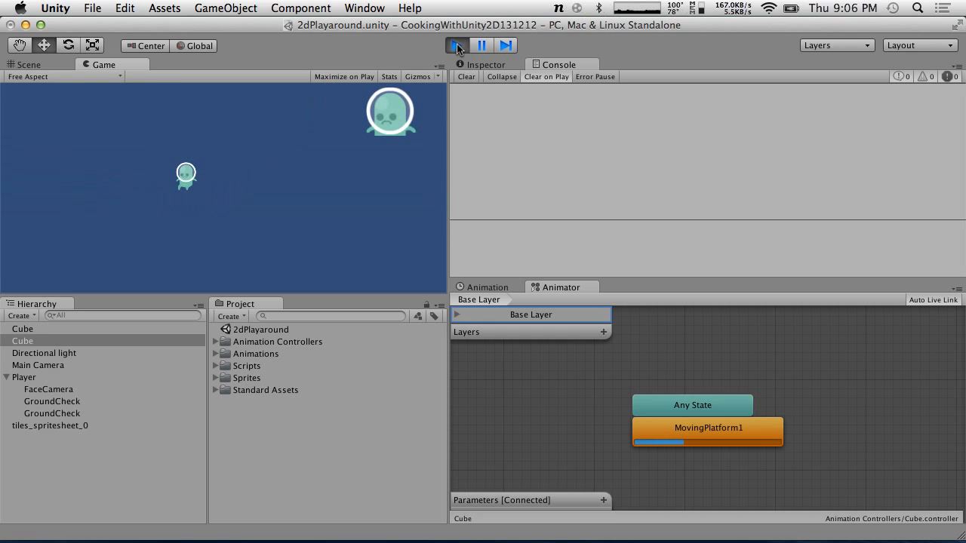
pyautogui.click(458, 46)
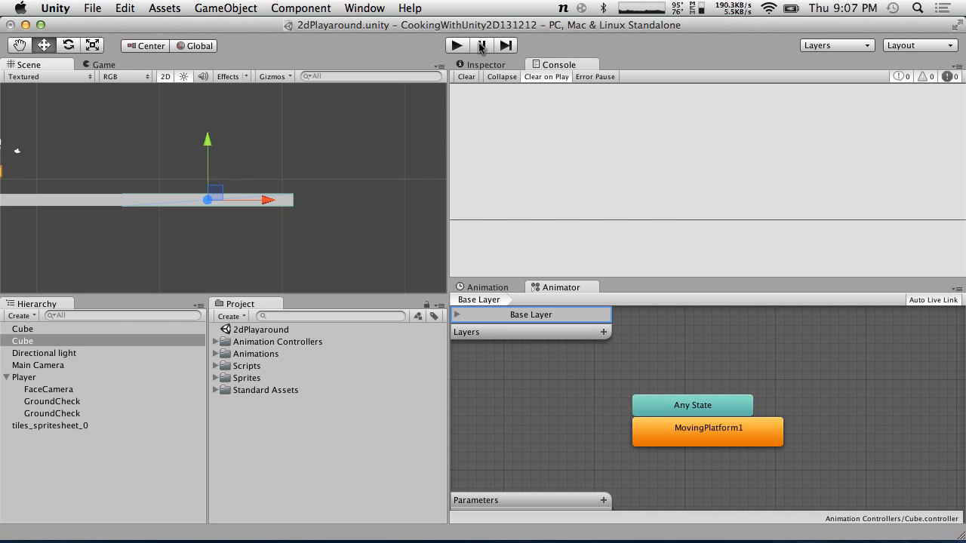
pyautogui.click(456, 46)
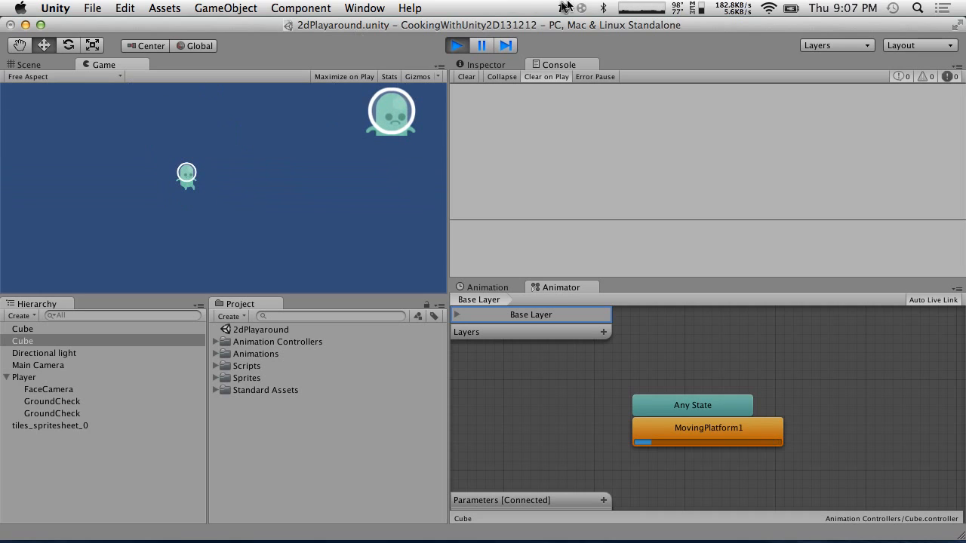
pyautogui.click(457, 46)
pyautogui.click(457, 46)
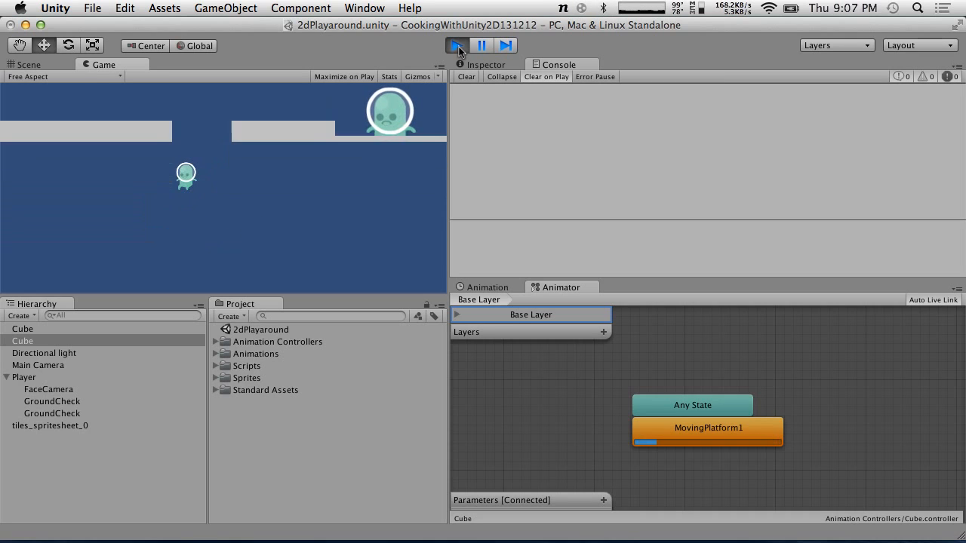
pyautogui.click(458, 47)
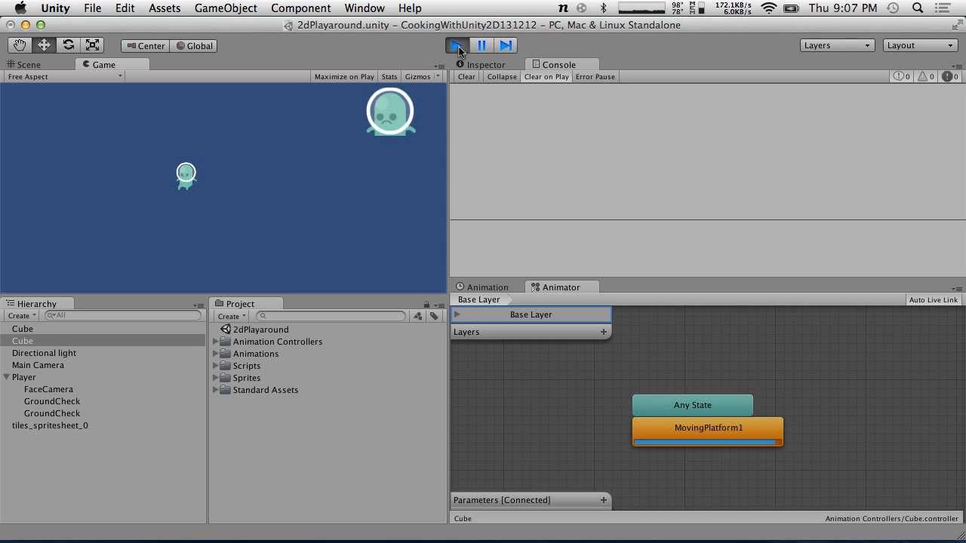
pyautogui.moveTo(417, 27); pyautogui.dragTo(411, 6)
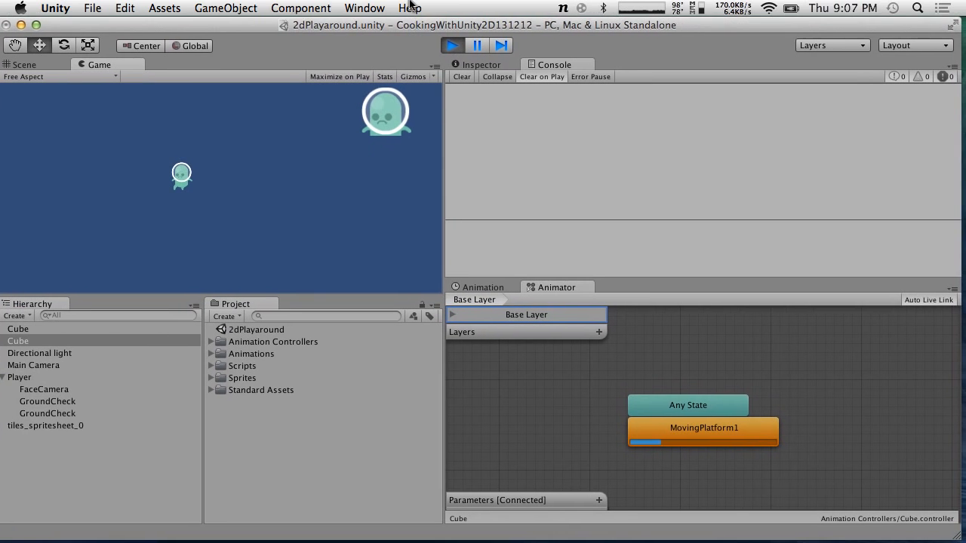
pyautogui.click(452, 46)
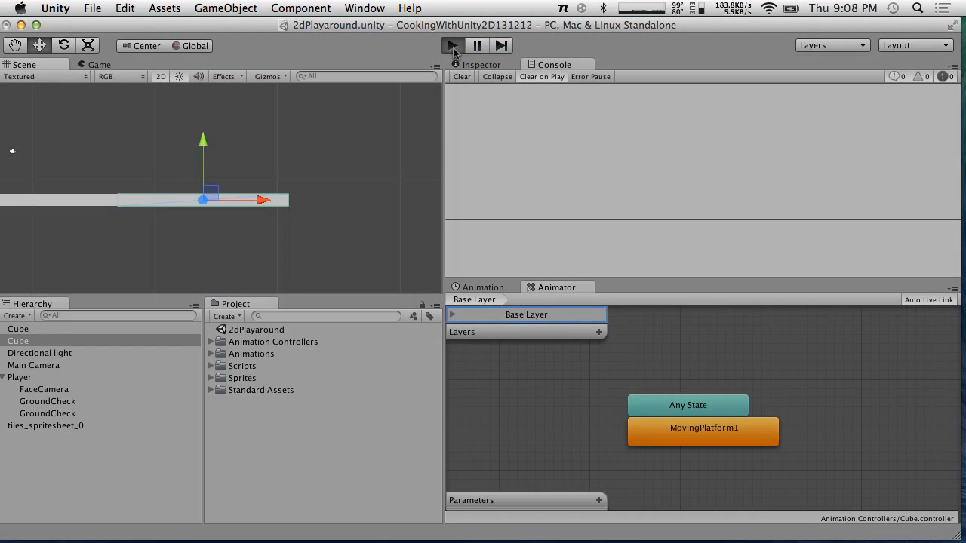
pyautogui.click(452, 46)
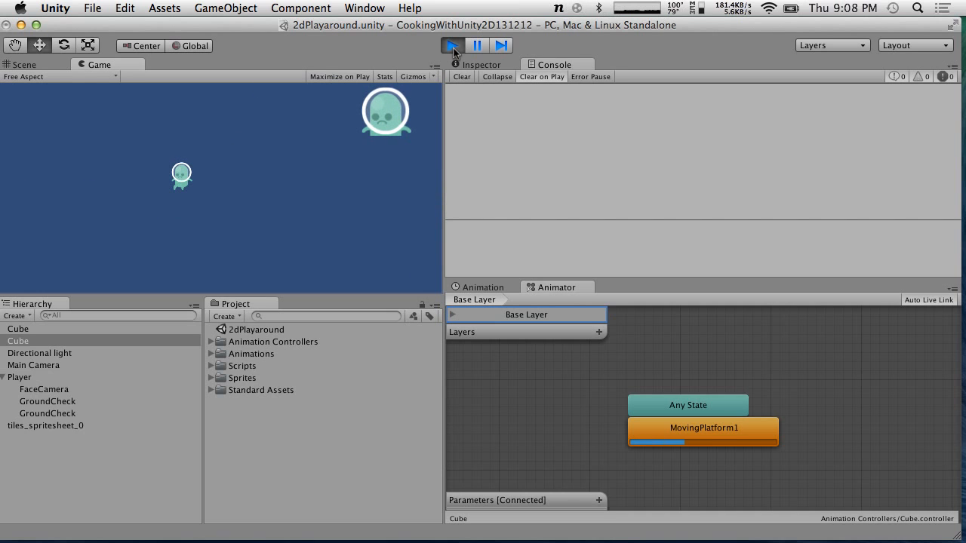
pyautogui.click(452, 47)
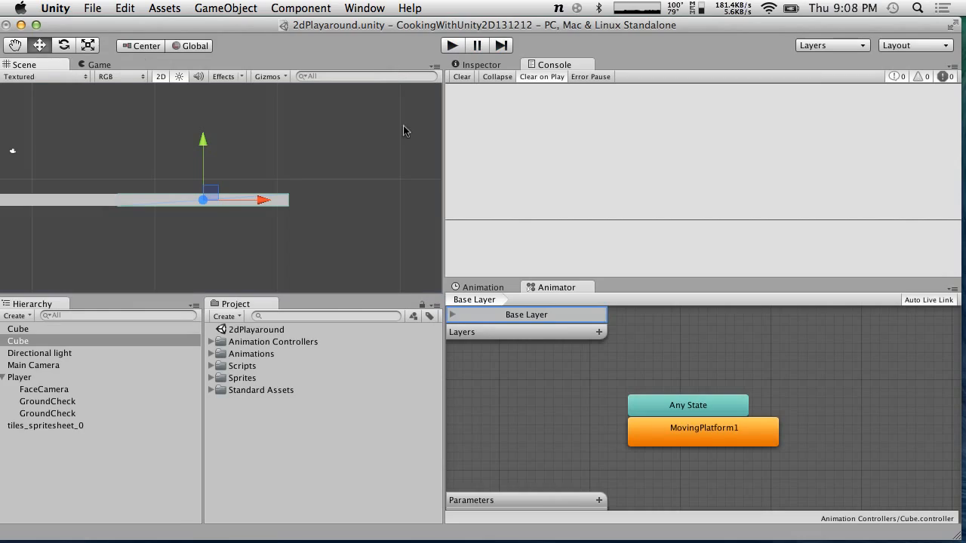
# Return to the script and insert three blank lines above the moving platform logic comment
pyautogui.press('super+Tab')
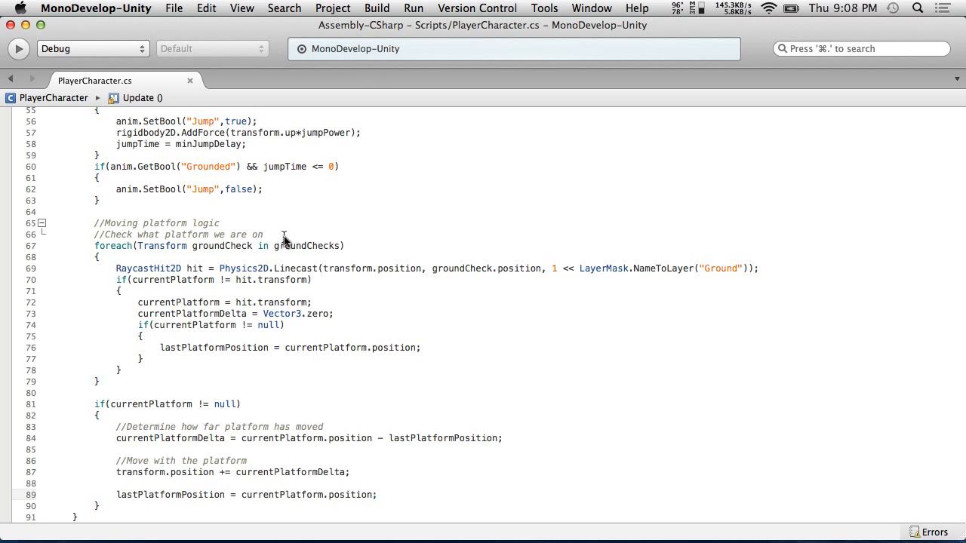
pyautogui.scroll(15, 285, 237)
pyautogui.click(377, 286)
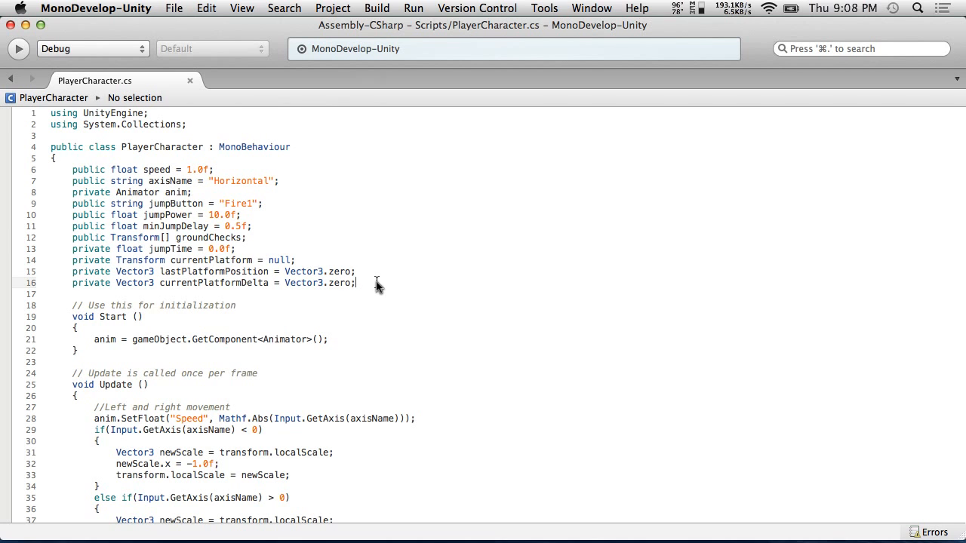
pyautogui.scroll(-15, 377, 275)
pyautogui.click(136, 188)
pyautogui.press('Return')
pyautogui.press('Return')
pyautogui.press('Return')
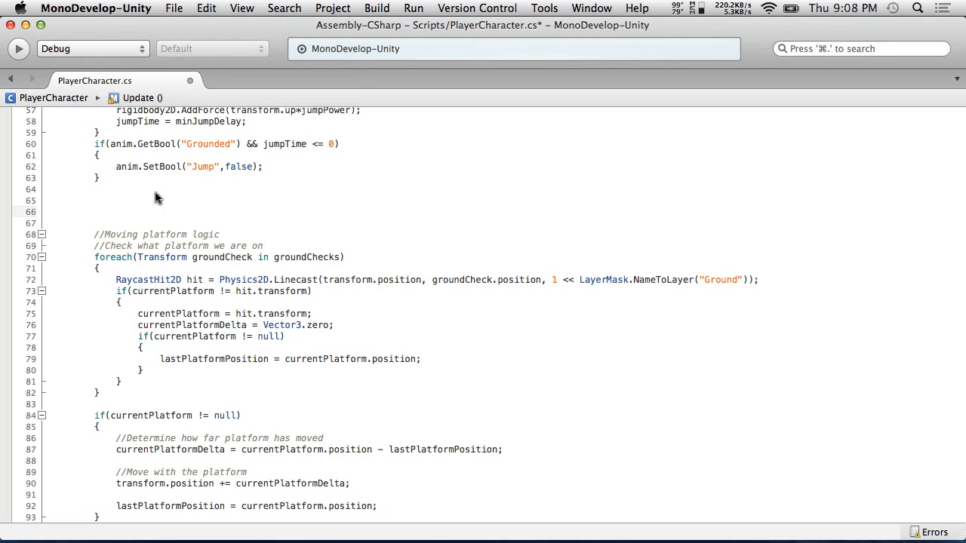
# Add a using System.Collections.Generic; directive below the existing using lines and save the script
pyautogui.scroll(15, 156, 198)
pyautogui.click(193, 128)
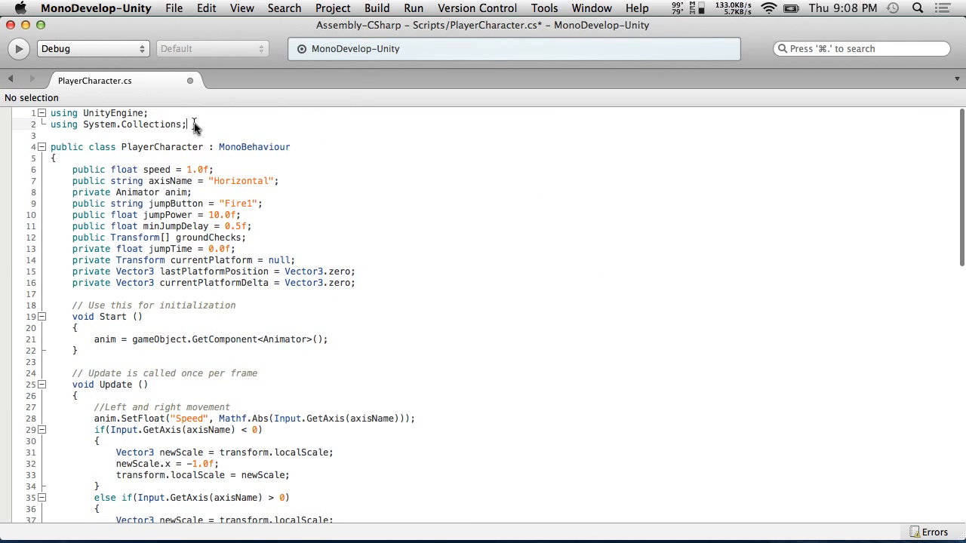
pyautogui.press('Return')
pyautogui.write('using System.co')
pyautogui.press('Down')
pyautogui.press('Down')
pyautogui.press('Up')
pyautogui.write('.ge')
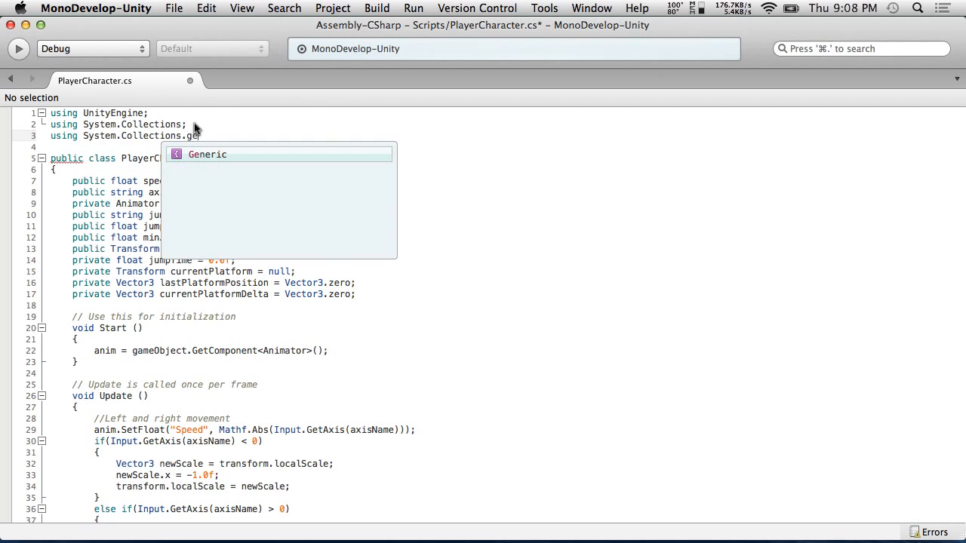
pyautogui.press('Return')
pyautogui.write(';')
pyautogui.click(106, 7)
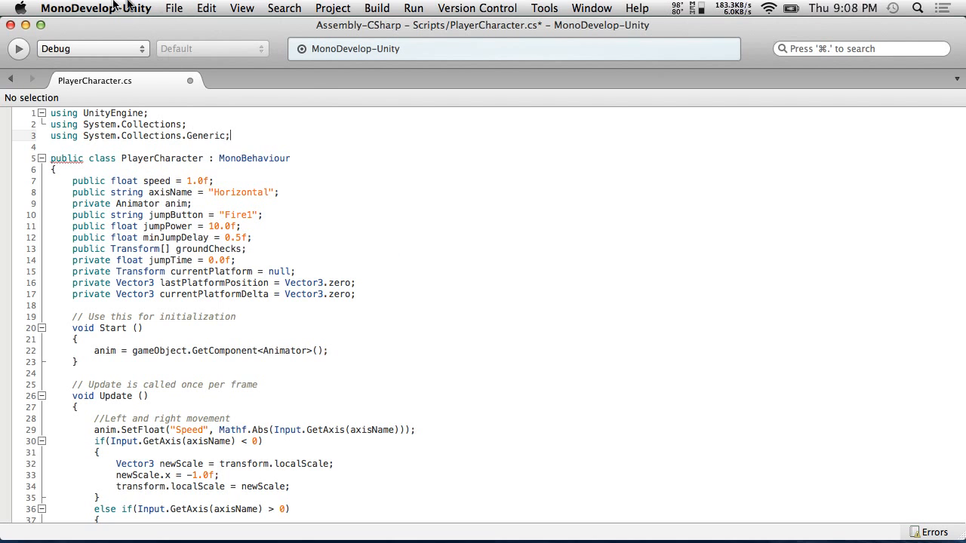
pyautogui.click(187, 65)
# Start a new line below the platform-check comment declaring a List<Transform> variable named platforms
pyautogui.scroll(-15, 354, 436)
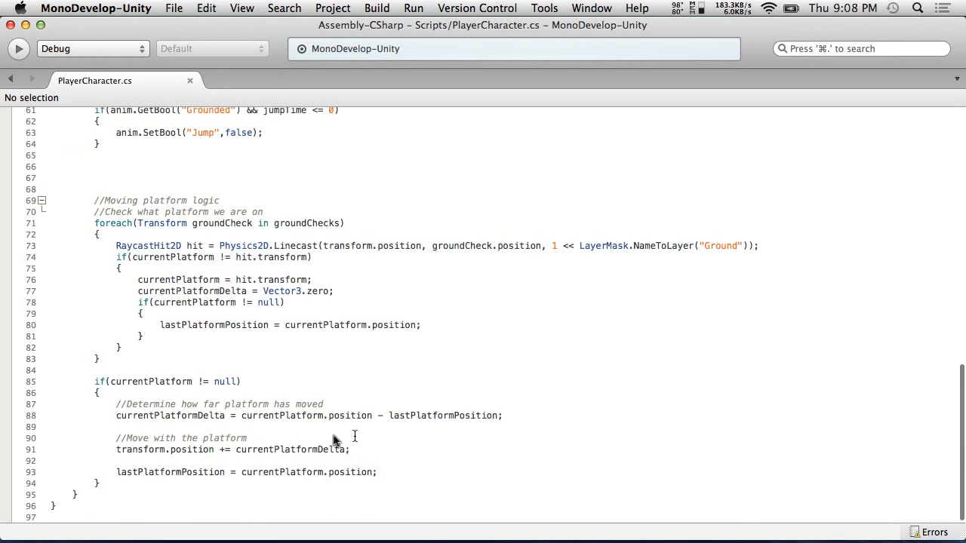
pyautogui.click(285, 212)
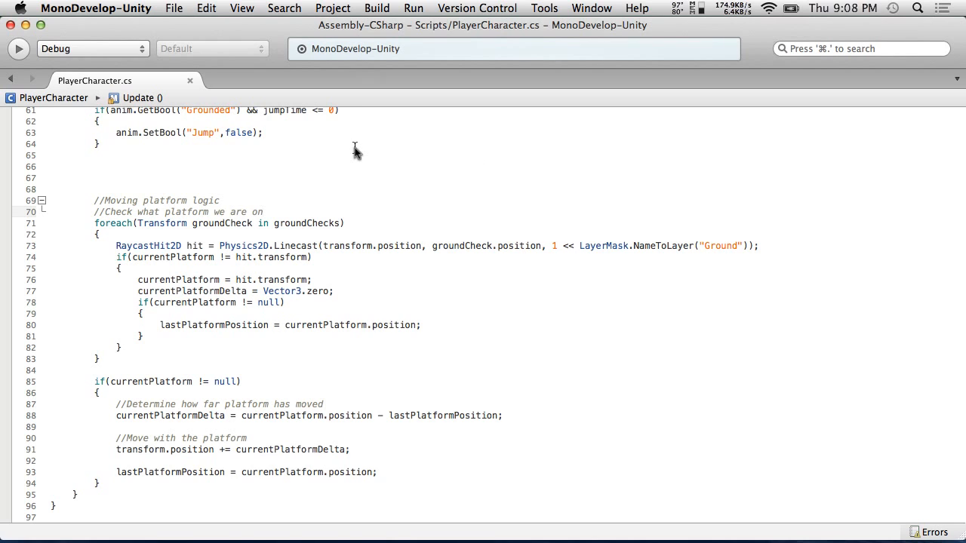
pyautogui.press('Return')
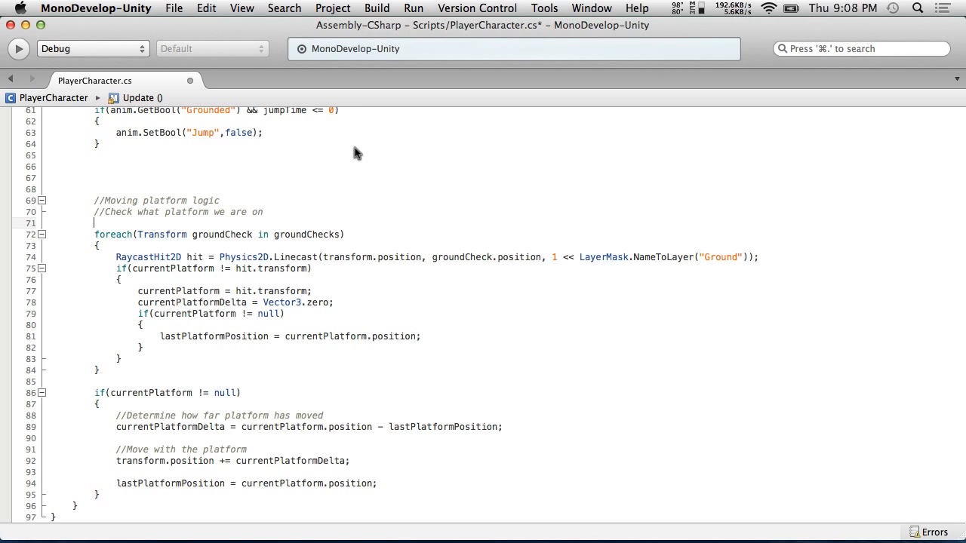
pyautogui.write('List<tran')
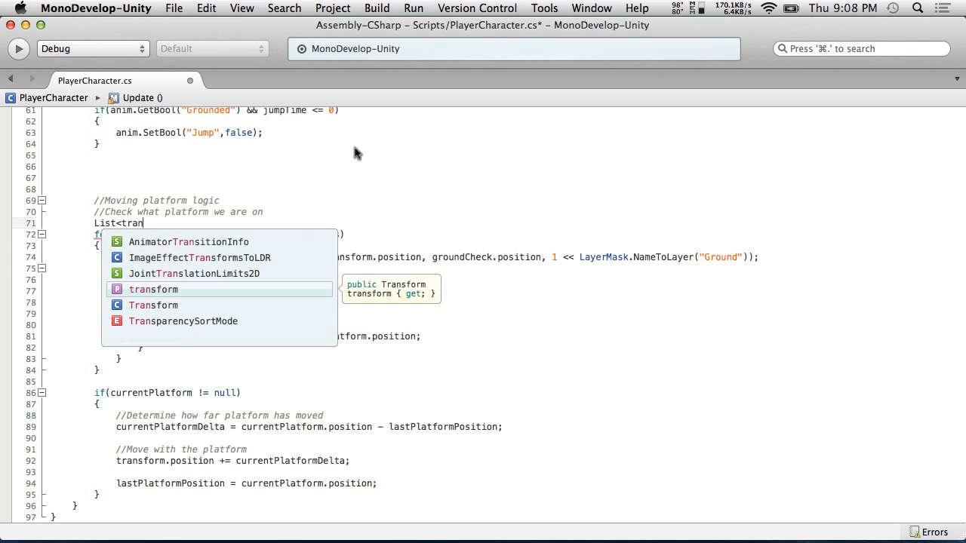
pyautogui.press('Down')
pyautogui.press('Return')
pyautogui.write('> platforms =')
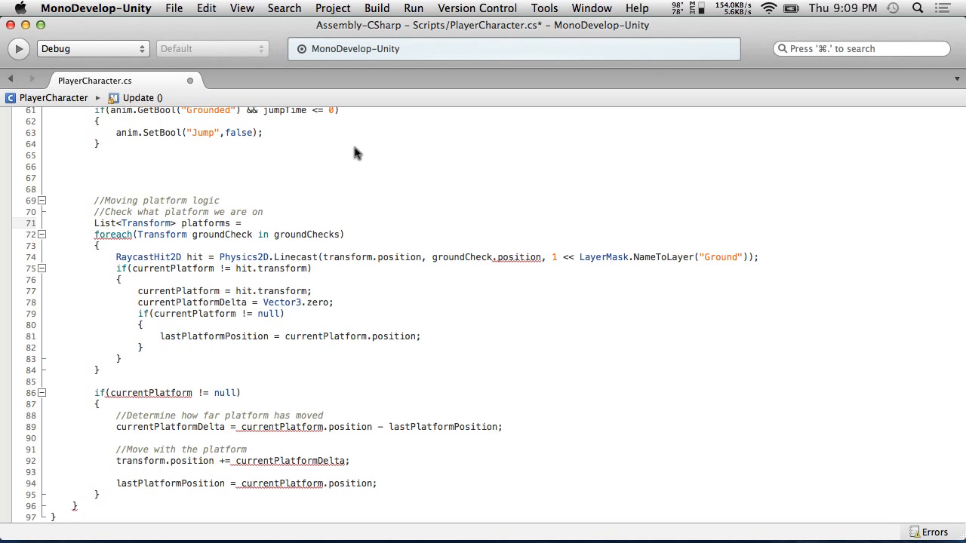
# Initialize platforms with new List<Transform>() to complete the declaration
pyautogui.write('new List<><')
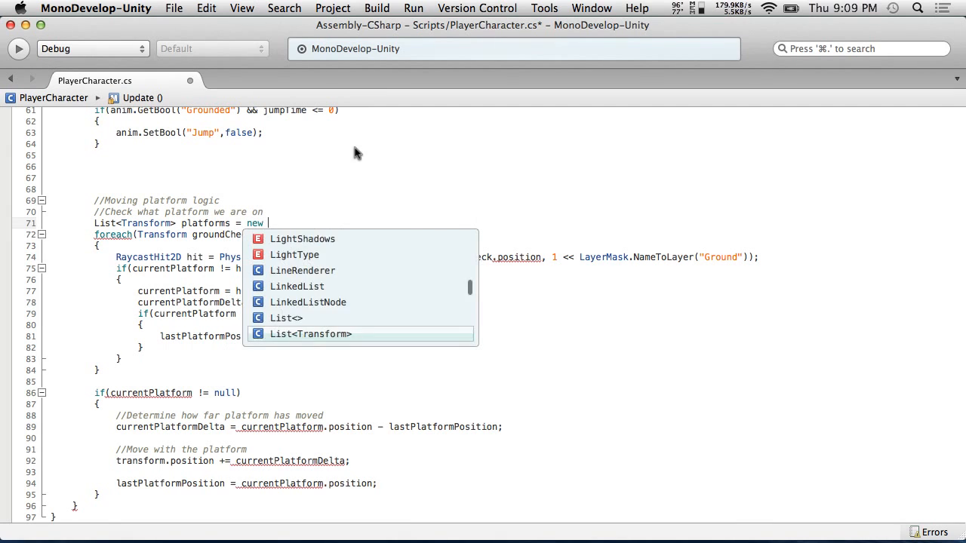
pyautogui.press('BackSpace')
pyautogui.write('();')
pyautogui.press('Left')
pyautogui.press('Left')
pyautogui.press('Left')
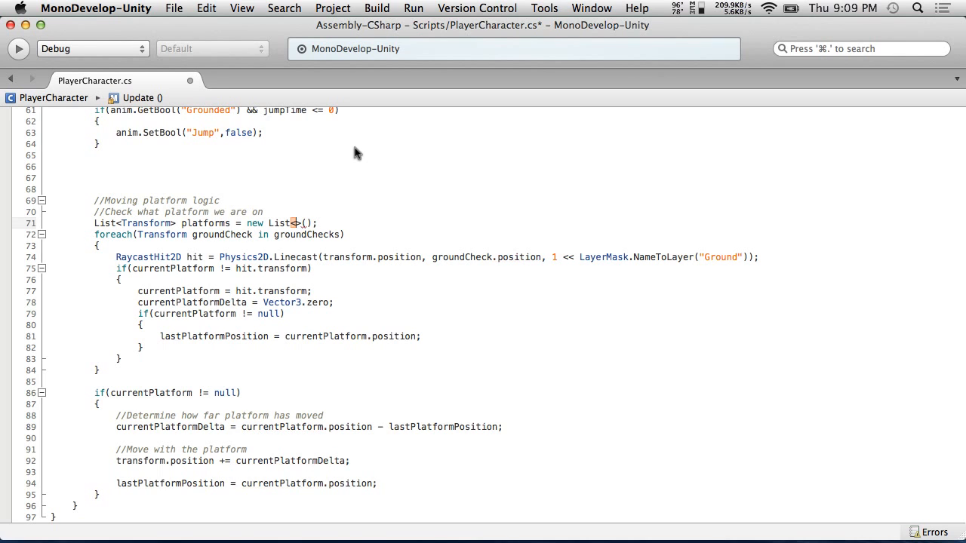
pyautogui.write('Transform')
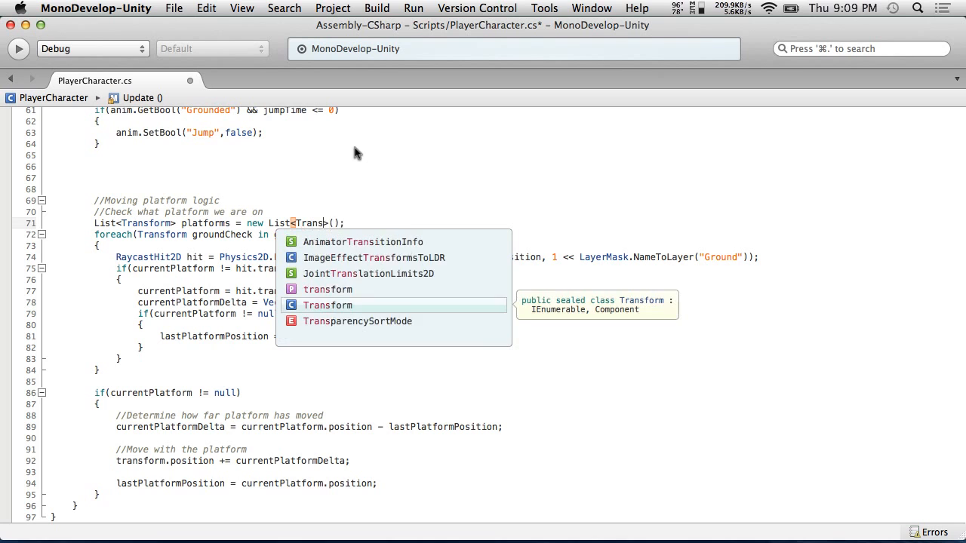
pyautogui.click(492, 155)
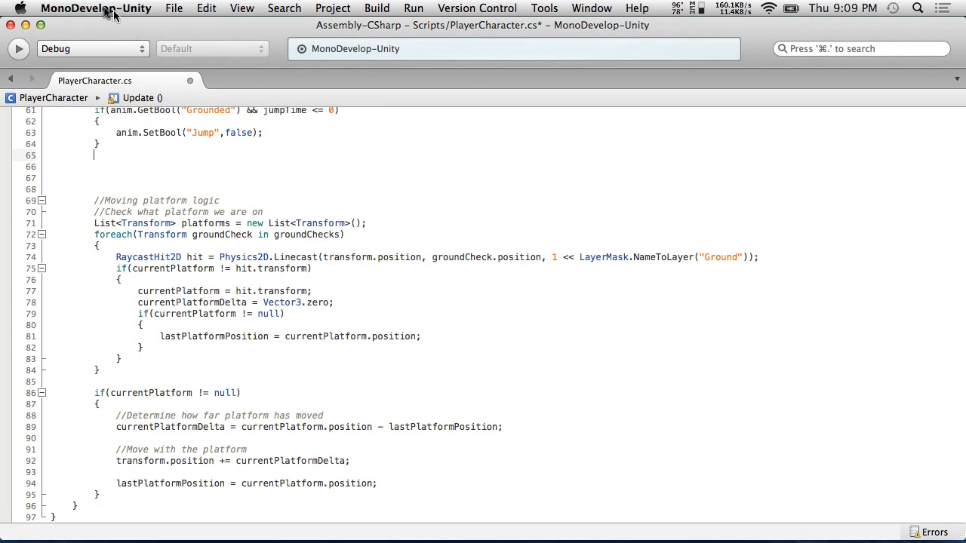
# Save the script
pyautogui.click(206, 7)
pyautogui.moveTo(173, 7)
pyautogui.click(200, 64)
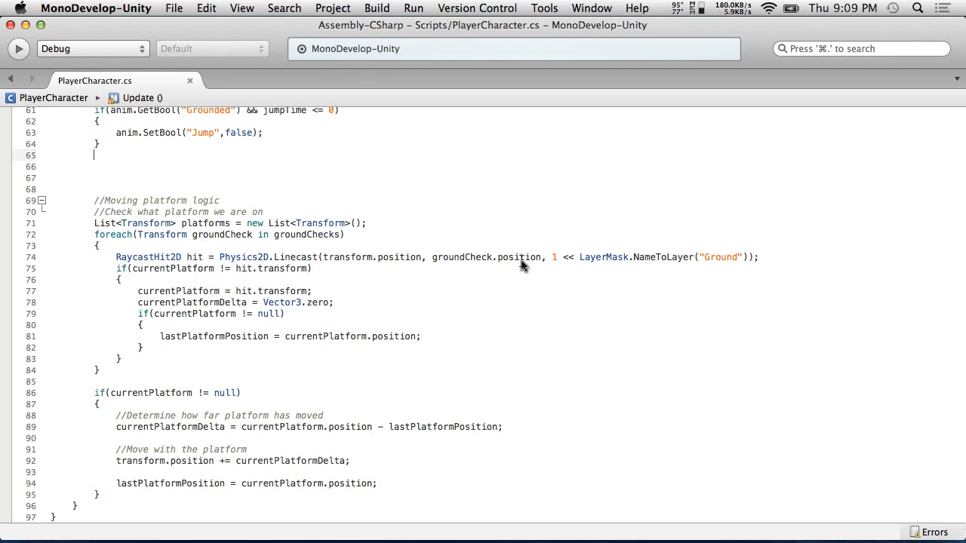
# Add platforms.Add(hit.transform); on a new line after the Linecast line inside the groundChecks loop
pyautogui.click(776, 258)
pyautogui.press('Return')
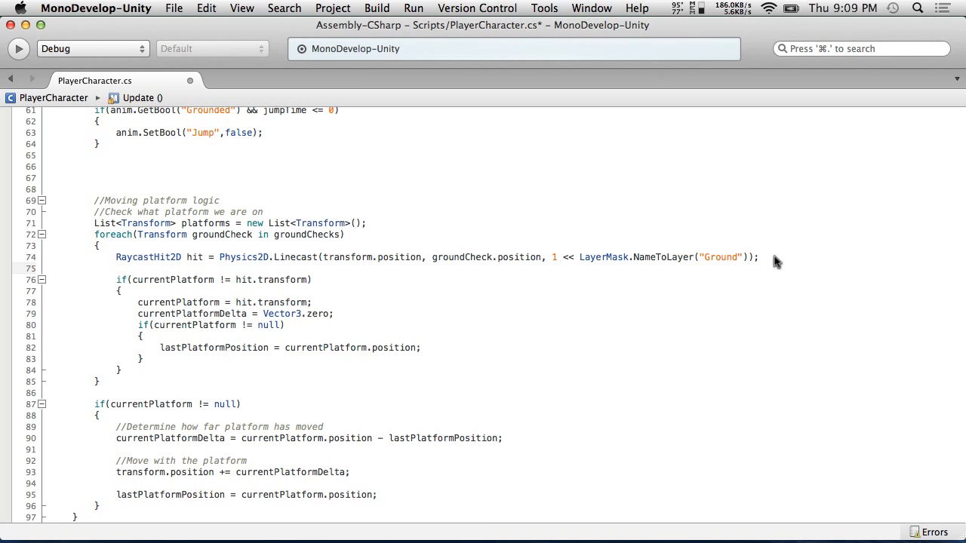
pyautogui.write('platforms.add')
pyautogui.press('Return')
pyautogui.write('(hit.transform);')
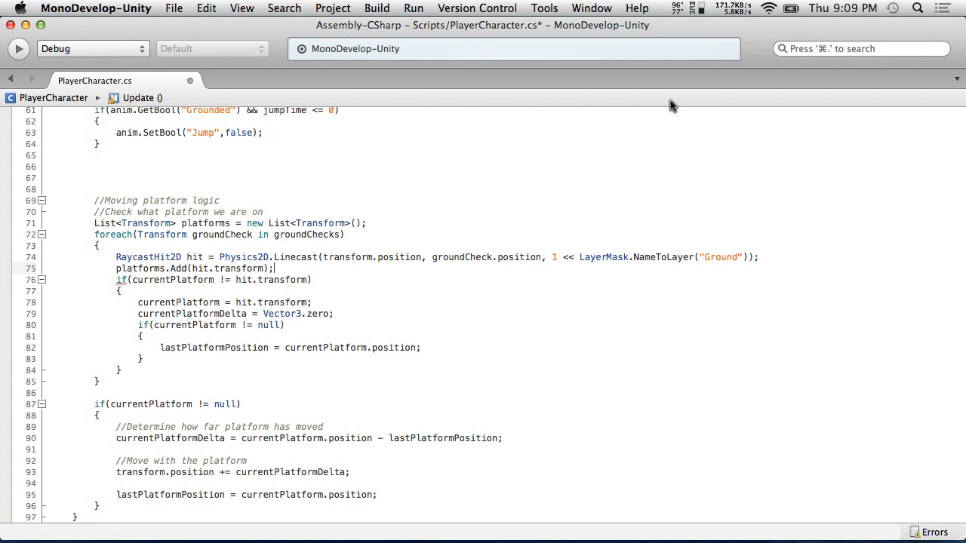
# Move the currentPlatform != hit.transform if block out of the loop, placing it below the loop's closing brace
pyautogui.moveTo(136, 370); pyautogui.dragTo(53, 282)
pyautogui.press('super+x')
pyautogui.press('BackSpace')
pyautogui.click(112, 359)
pyautogui.press('Return')
pyautogui.press('Return')
pyautogui.press('super+v')
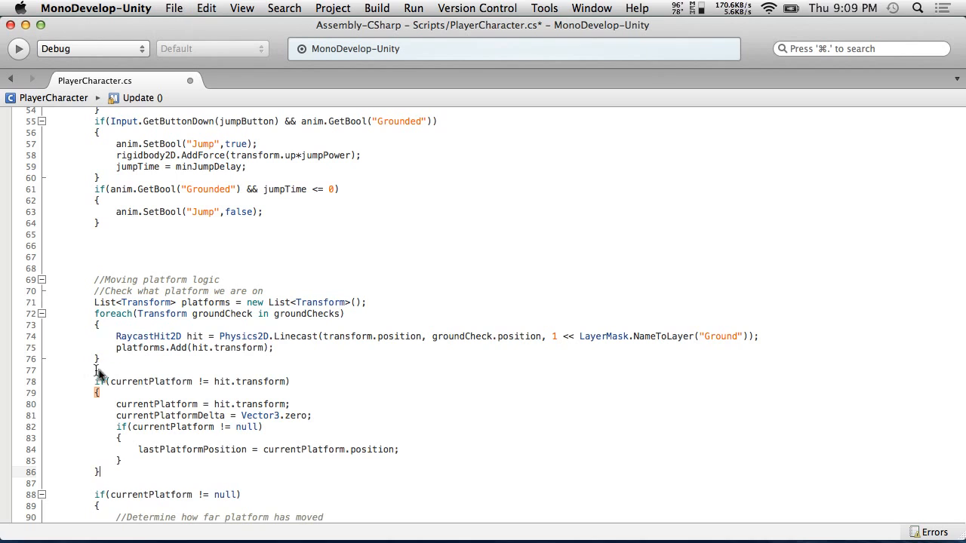
# Duplicate the foreach header and opening brace above the moved if block
pyautogui.moveTo(101, 329); pyautogui.dragTo(51, 318)
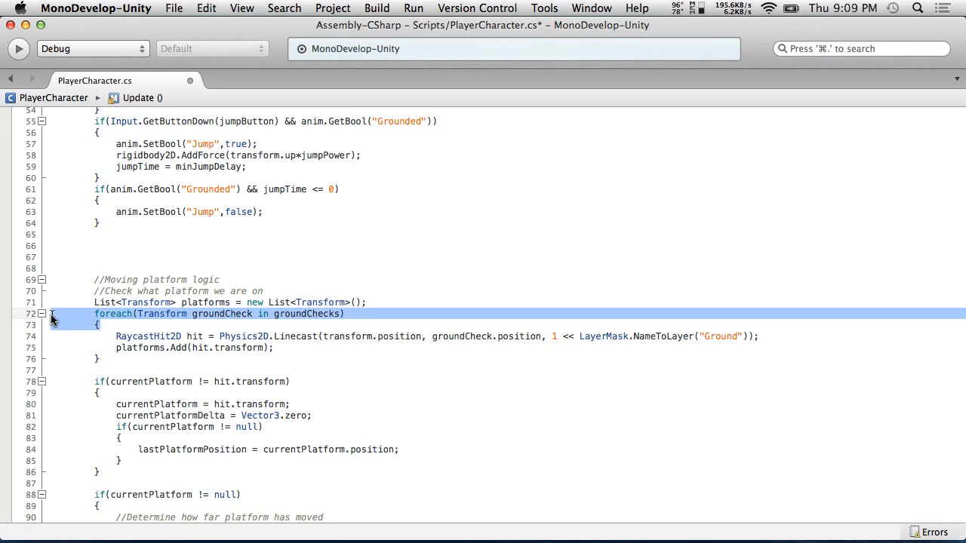
pyautogui.click(96, 371)
pyautogui.press('BackSpace')
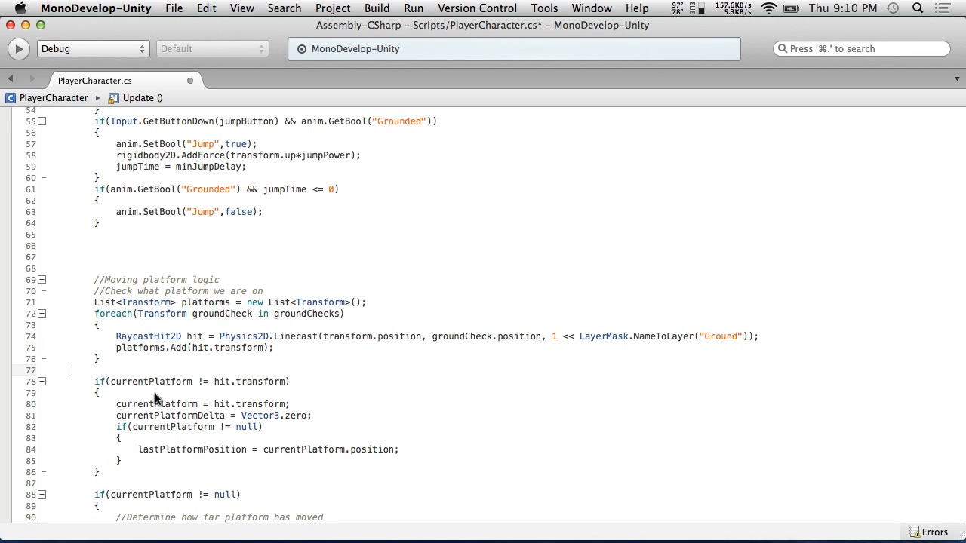
pyautogui.press('super+v')
pyautogui.click(140, 360)
pyautogui.press('Return')
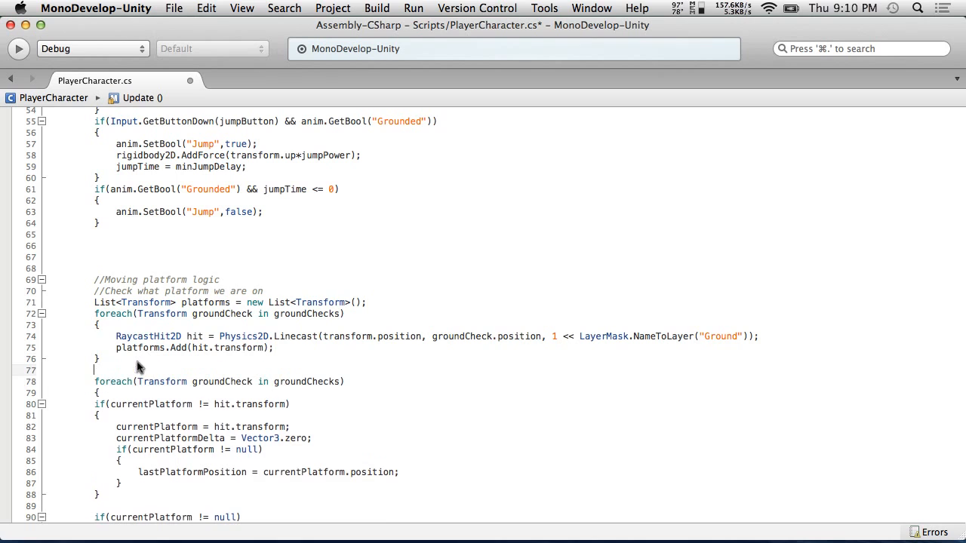
# Indent the moved if block and close the new foreach loop with a closing brace
pyautogui.moveTo(126, 497); pyautogui.dragTo(10, 400)
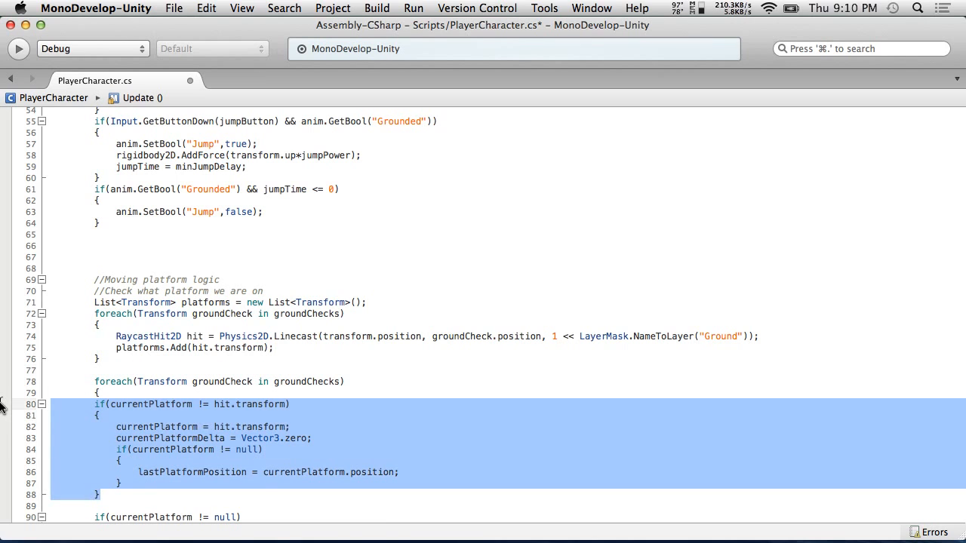
pyautogui.press('Tab')
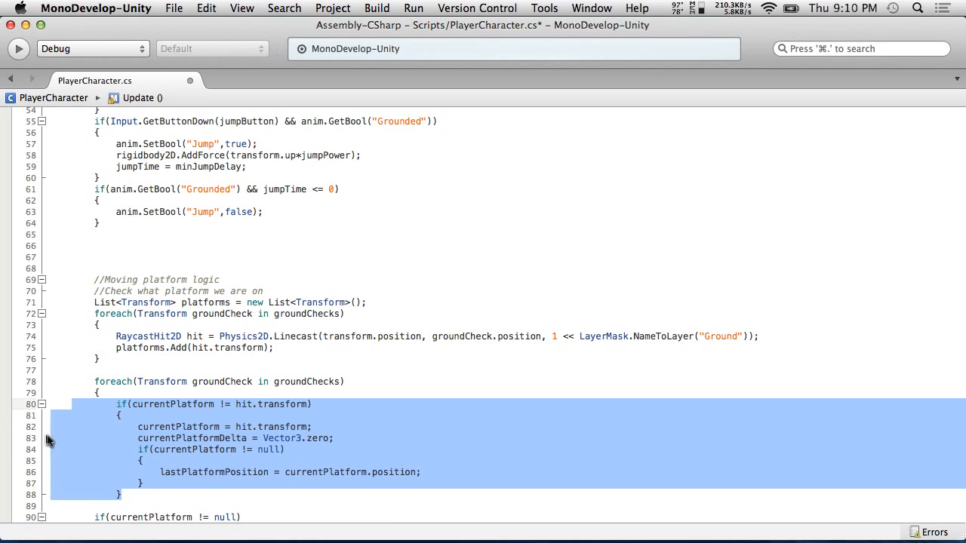
pyautogui.click(147, 498)
pyautogui.press('Return')
pyautogui.write('}')
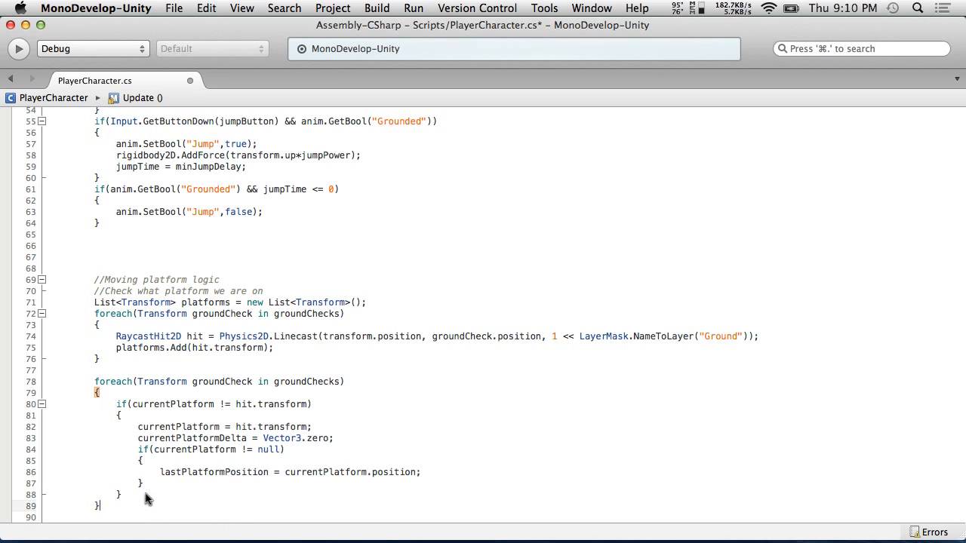
# Change the new loop to foreach(Transform platform in platforms)
pyautogui.doubleClick(162, 383)
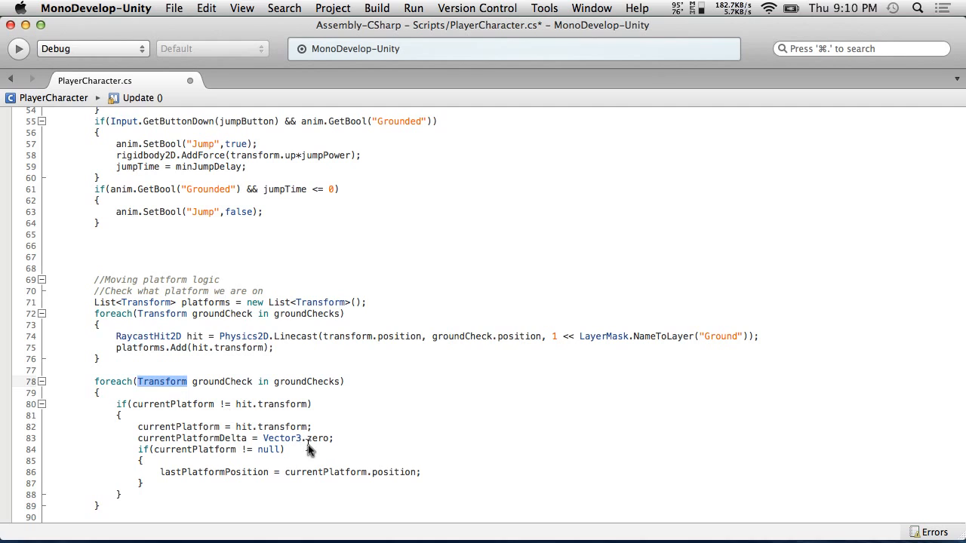
pyautogui.doubleClick(234, 381)
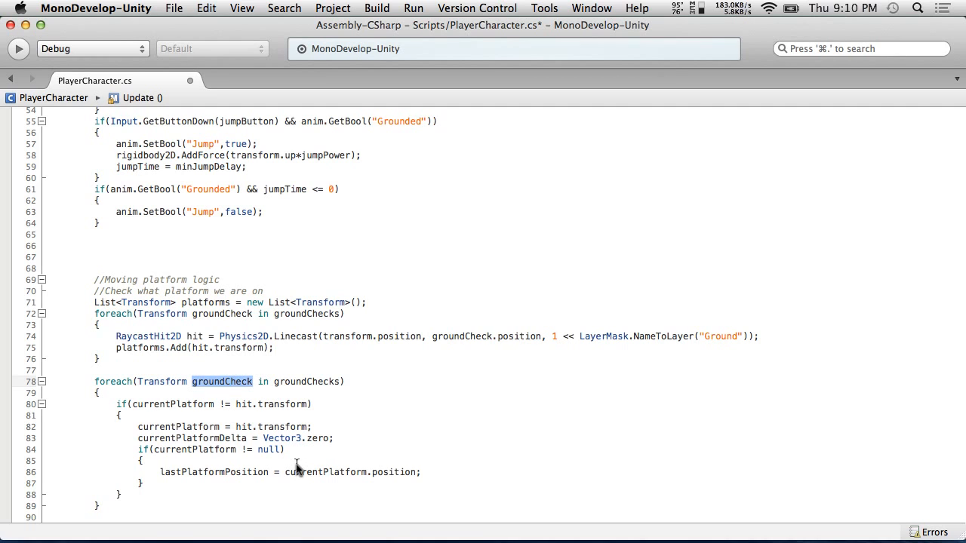
pyautogui.write('platform')
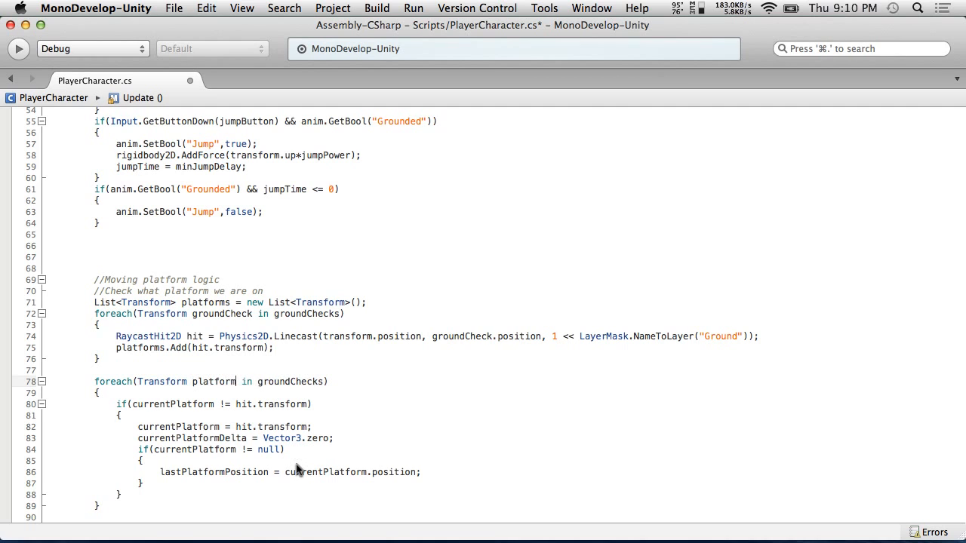
pyautogui.doubleClick(281, 382)
pyautogui.write('platforms')
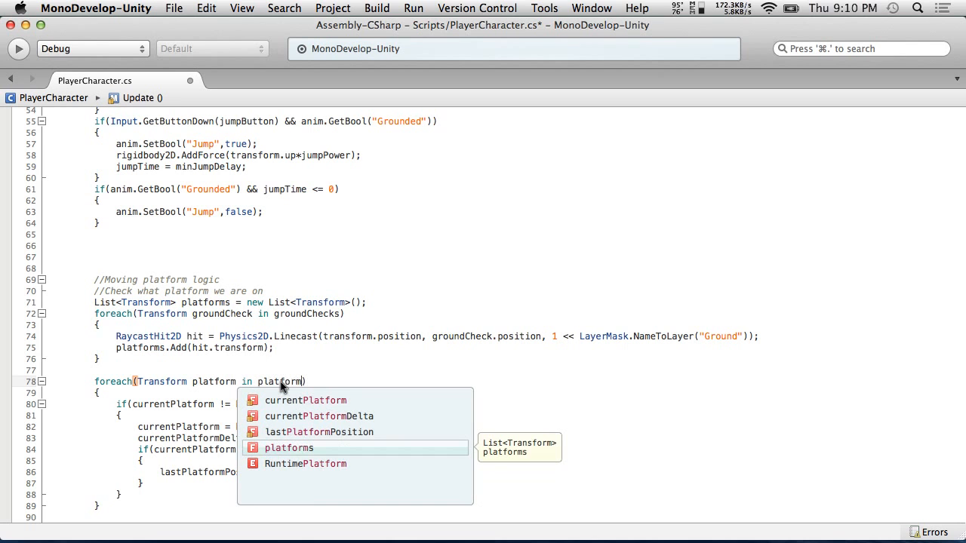
pyautogui.click(218, 360)
# Add an empty if(currentPlatform == hit.transform) block with braces after the platforms.Add line in the first loop
pyautogui.scroll(-2, 341, 450)
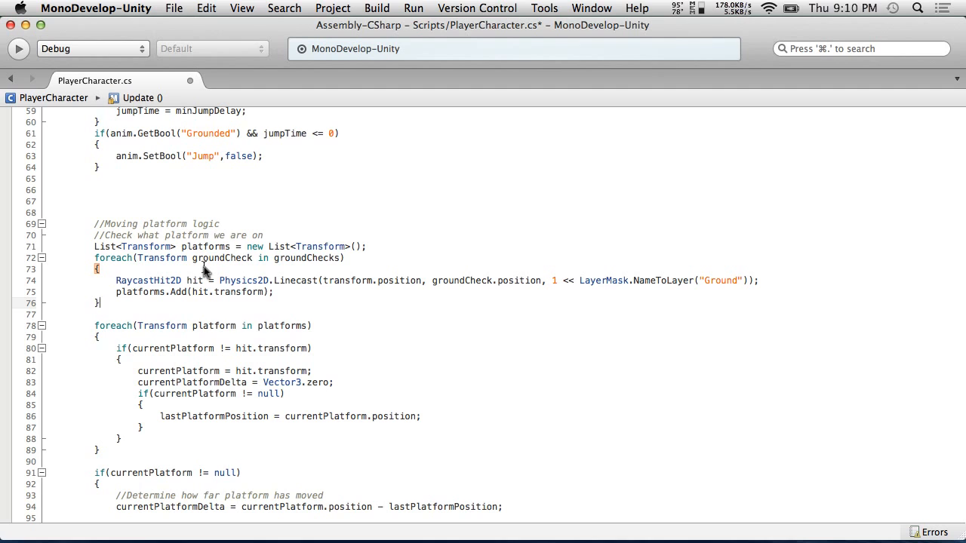
pyautogui.click(287, 294)
pyautogui.press('Return')
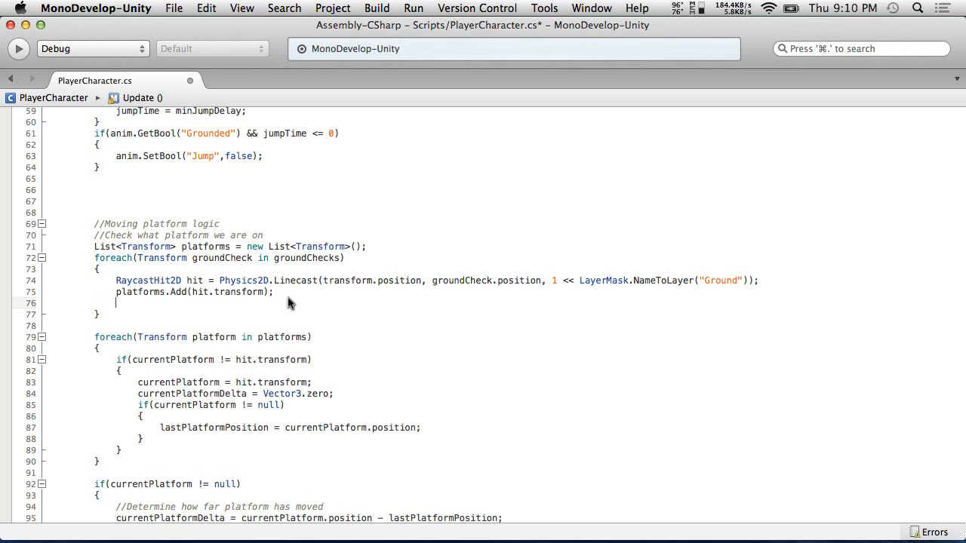
pyautogui.write('if(curren')
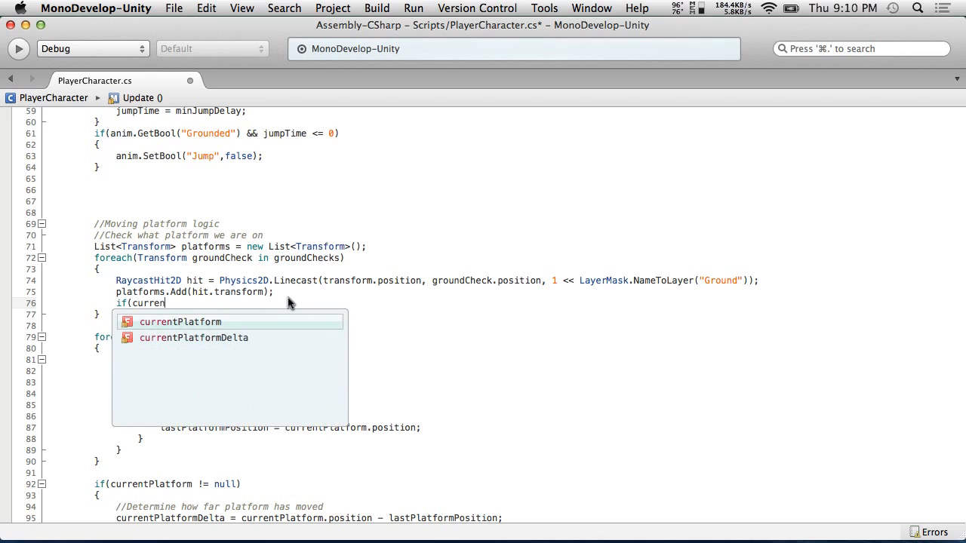
pyautogui.write('tPlatform')
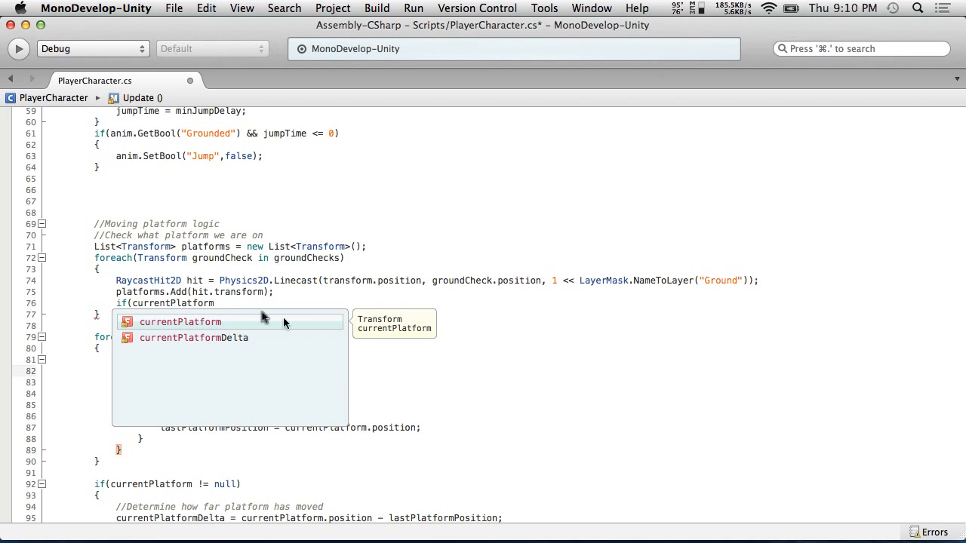
pyautogui.press('Escape')
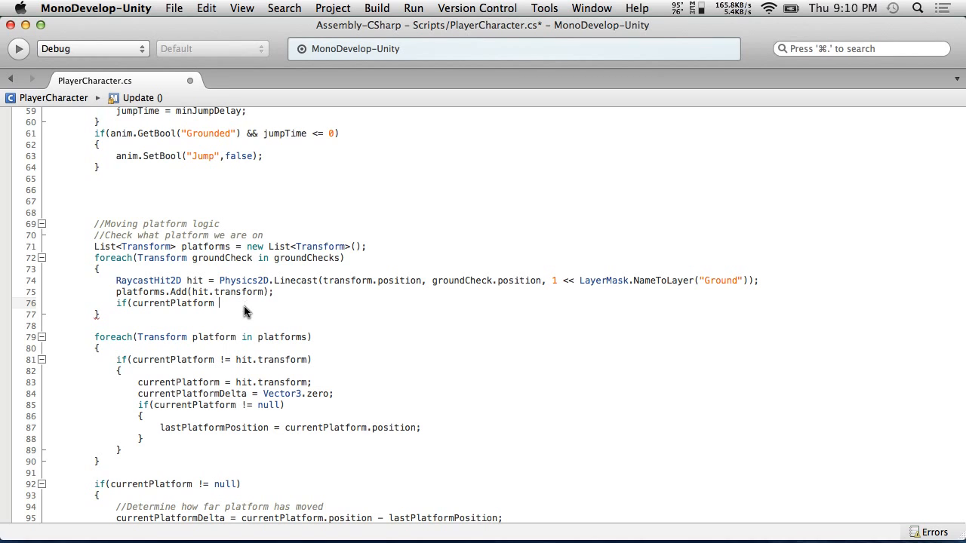
pyautogui.write('== hit.trans')
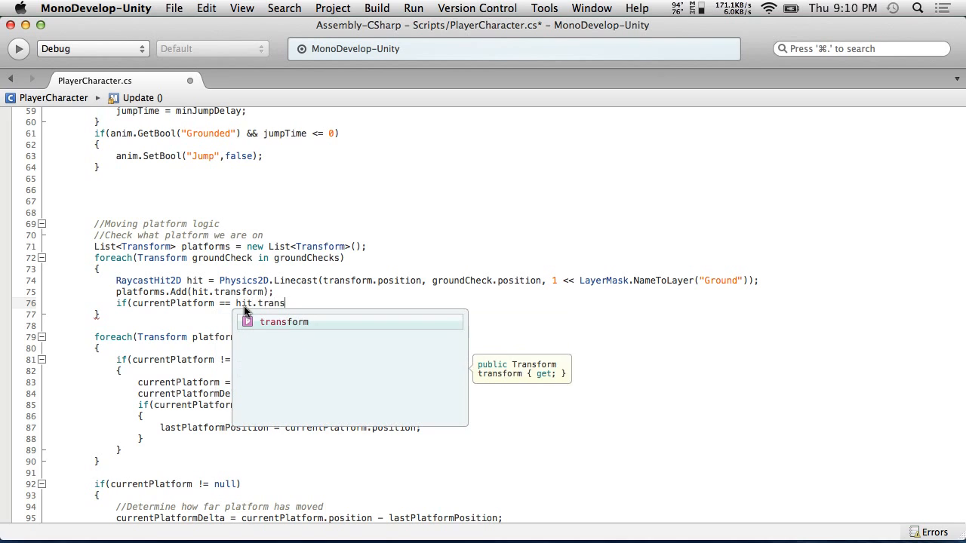
pyautogui.press('Return')
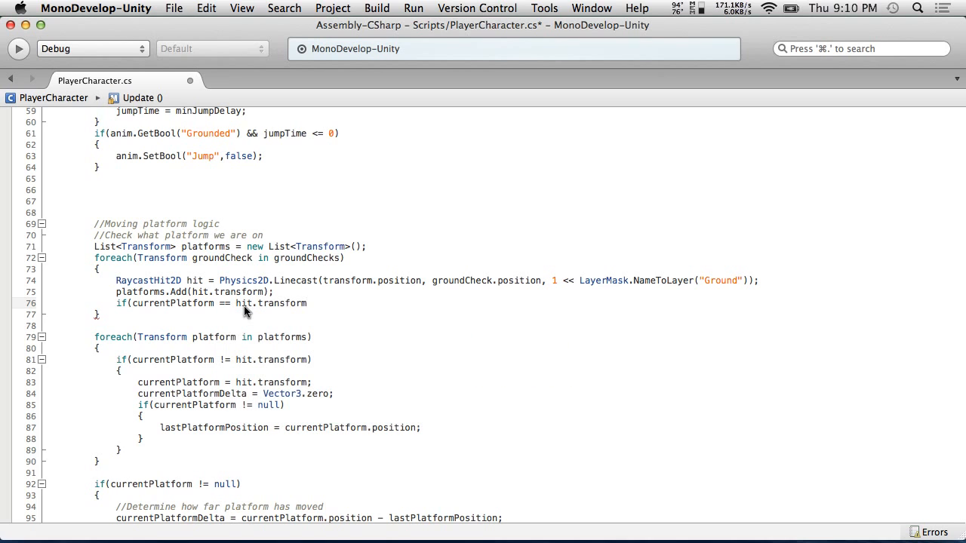
pyautogui.write(')')
pyautogui.press('Return')
pyautogui.write('{')
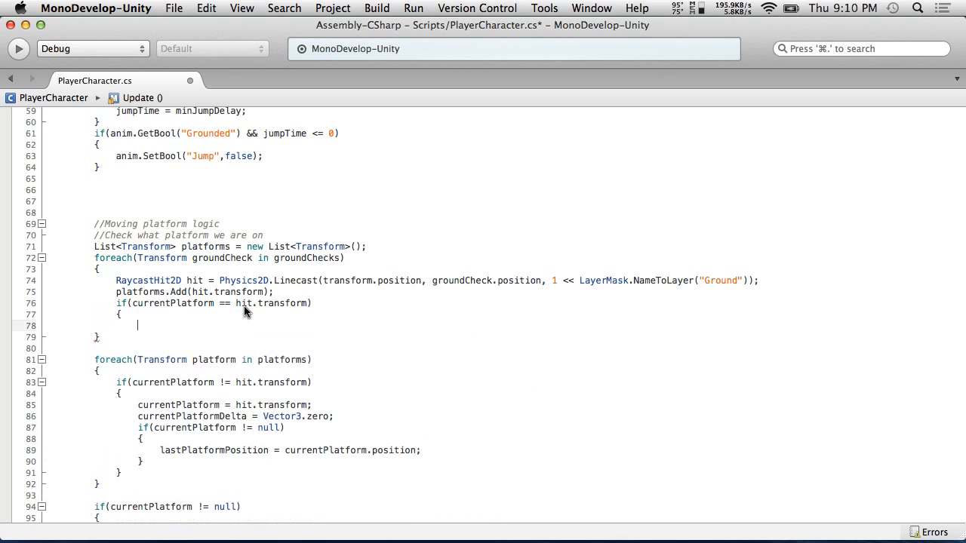
pyautogui.press('Return')
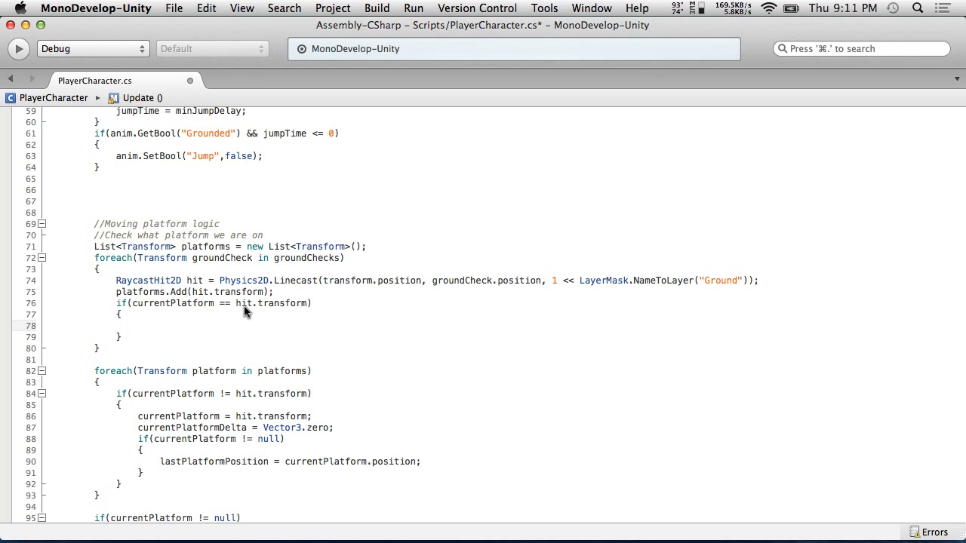
# Declare bool onSamePlatform = false; right after the platforms list declaration
pyautogui.click(385, 246)
pyautogui.press('Return')
pyautogui.write('bool onSamePlatform = false;')
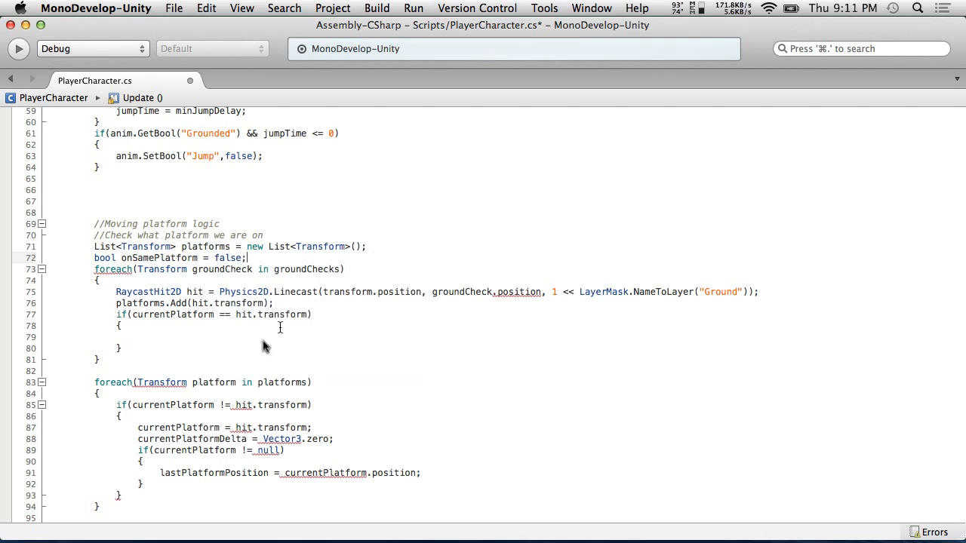
# Set onSamePlatform = true; inside the empty if(currentPlatform == hit.transform) block
pyautogui.click(161, 337)
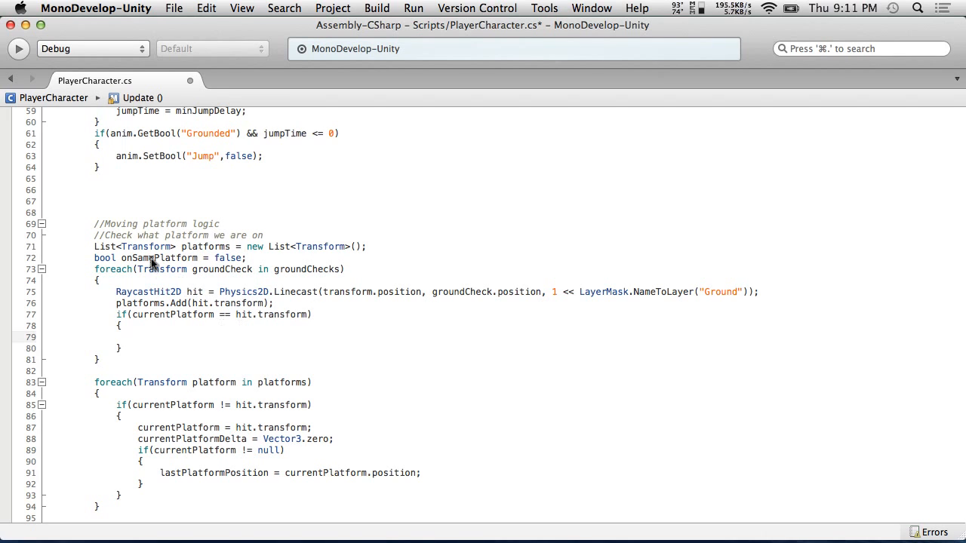
pyautogui.doubleClick(159, 259)
pyautogui.press('super+c')
pyautogui.click(215, 337)
pyautogui.press('super+v')
pyautogui.write('true')
pyautogui.press('BackSpace')
pyautogui.press('BackSpace')
pyautogui.press('BackSpace')
pyautogui.press('BackSpace')
pyautogui.write('= true;')
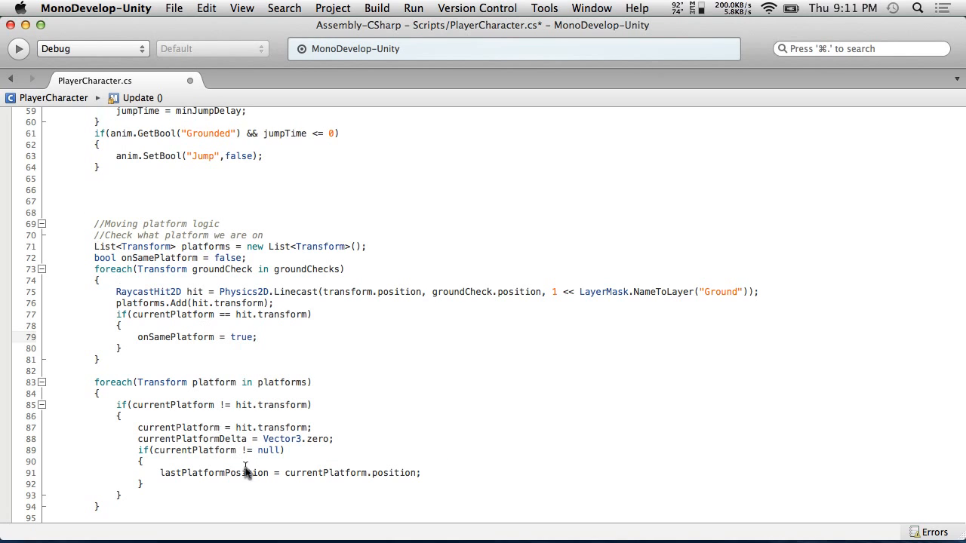
# Add an if(!onSamePlatform) header with an opening brace above the second foreach loop
pyautogui.click(115, 370)
pyautogui.press('Return')
pyautogui.write('if(')
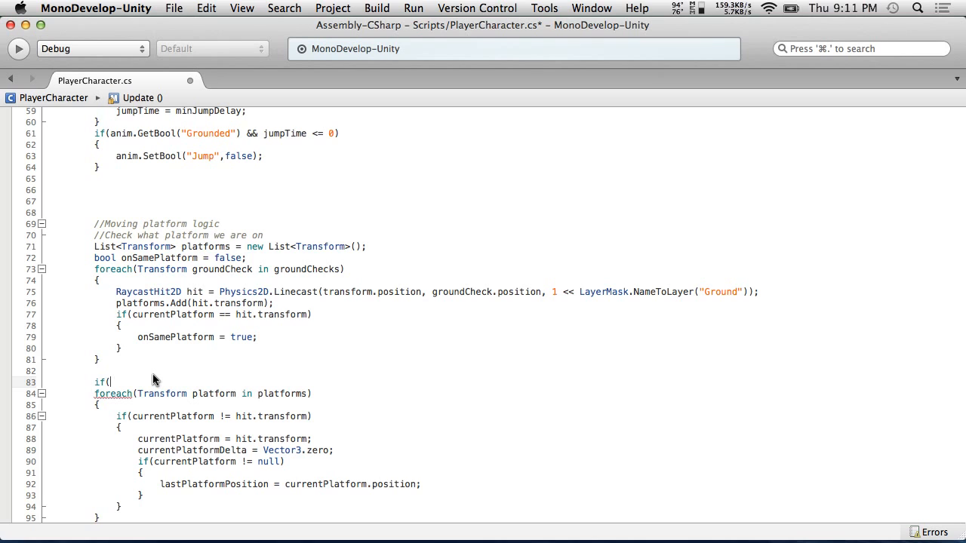
pyautogui.write('!on')
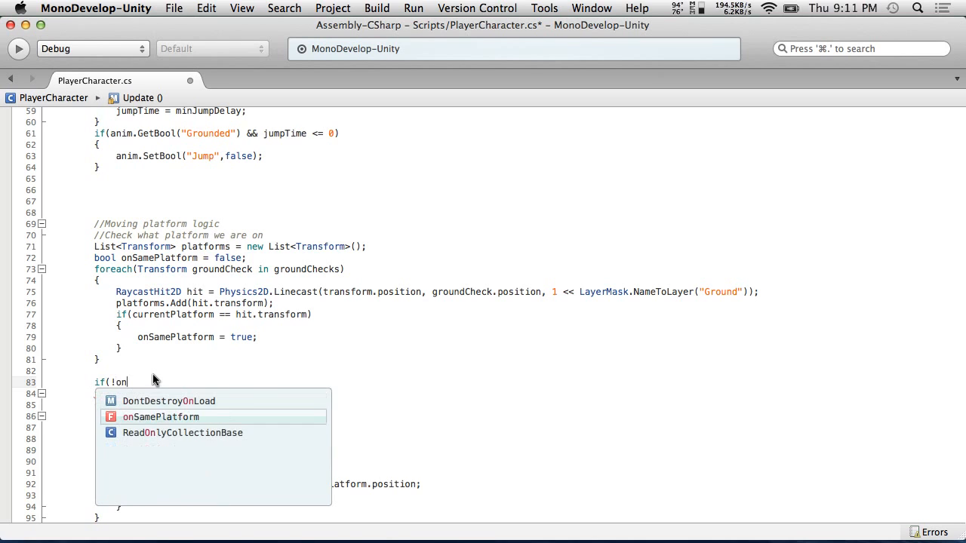
pyautogui.write('SamePla')
pyautogui.press('Return')
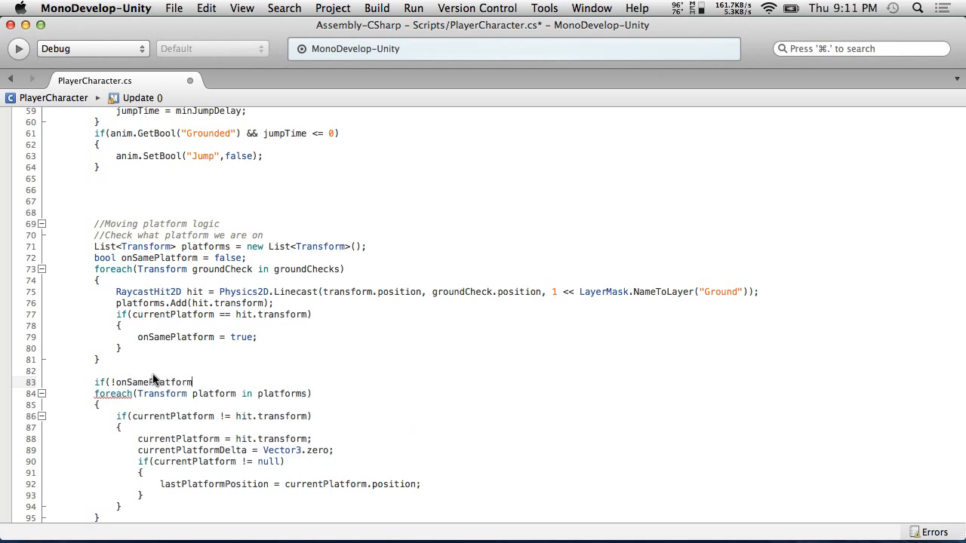
pyautogui.write(')')
pyautogui.press('Return')
pyautogui.write('{')
# Close the if(!onSamePlatform) block with a brace and indent the foreach loop inside it
pyautogui.scroll(-3, 354, 448)
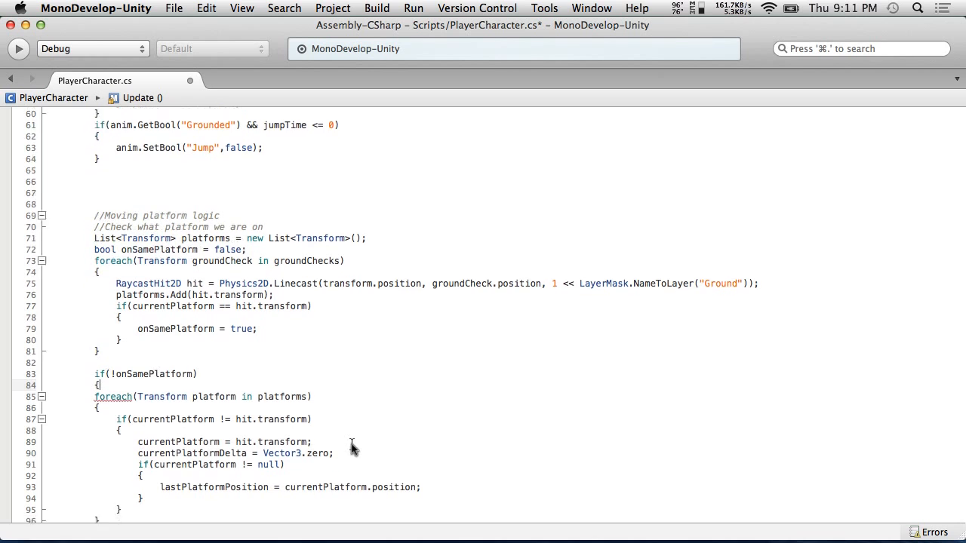
pyautogui.click(117, 457)
pyautogui.press('Return')
pyautogui.write('}')
pyautogui.moveTo(120, 458); pyautogui.dragTo(2, 333)
pyautogui.press('Tab')
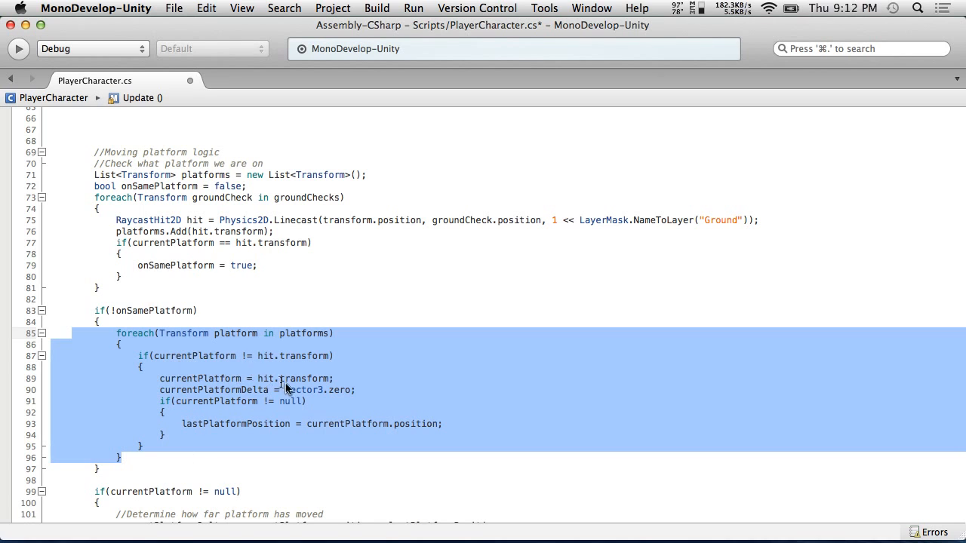
# Replace the inner if(currentPlatform != hit.transform) block with a currentPlatform = assignment
pyautogui.click(132, 423)
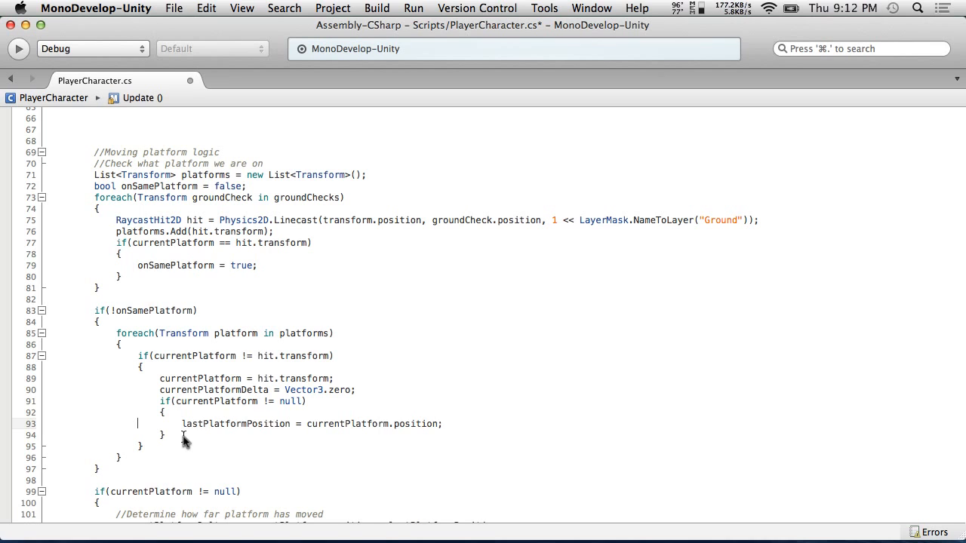
pyautogui.moveTo(142, 446); pyautogui.dragTo(137, 357)
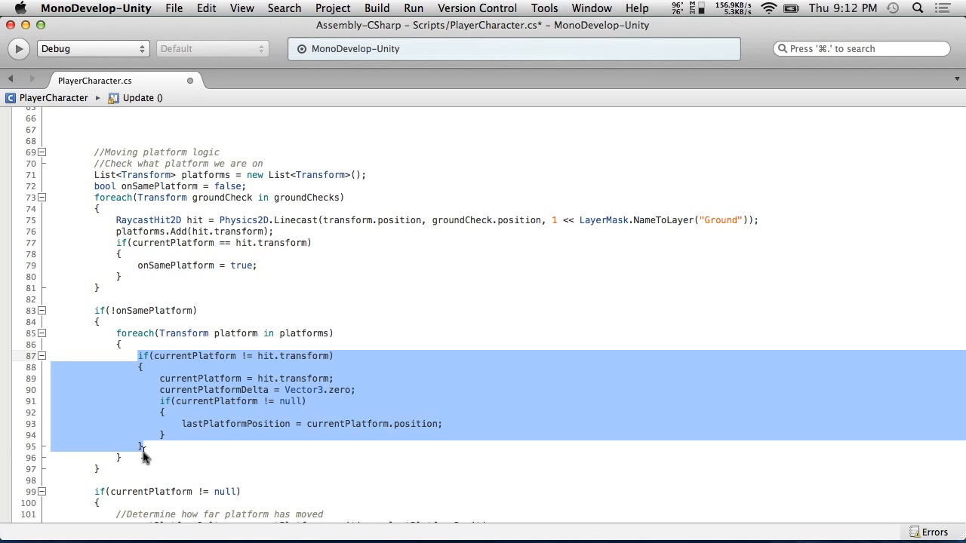
pyautogui.write('currentPlatform =')
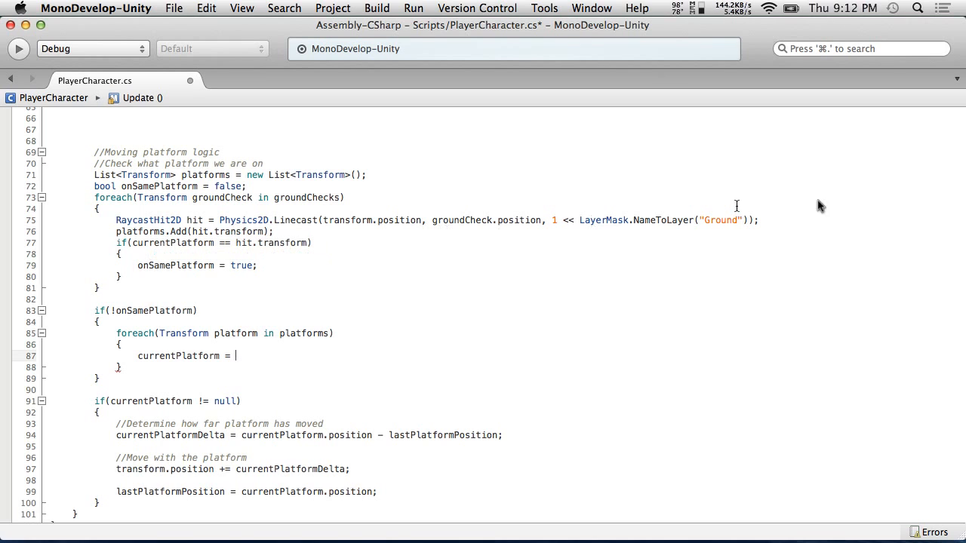
# Wrap the platforms.Add line in an if(hit.transform != null) block with braces after the Linecast line
pyautogui.click(760, 219)
pyautogui.press('Return')
pyautogui.write('if(')
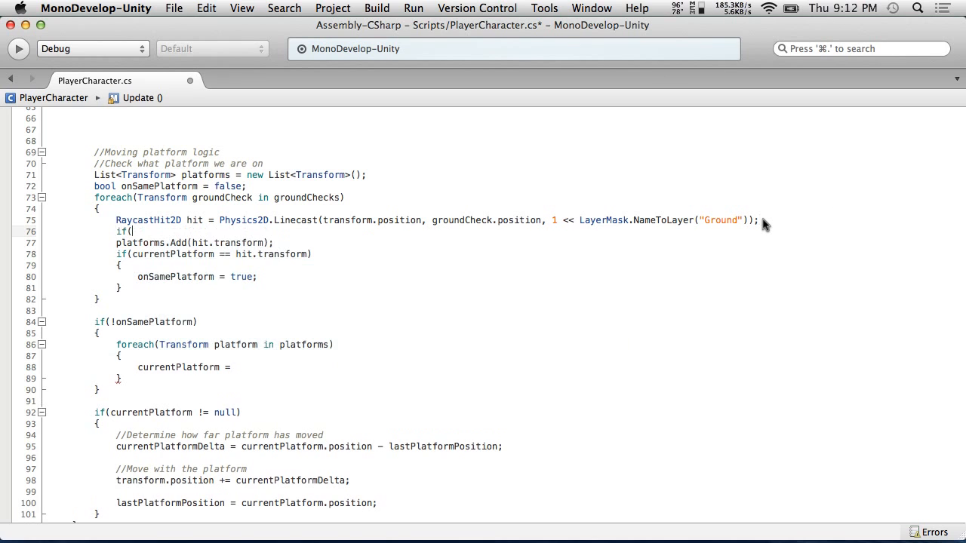
pyautogui.write('h')
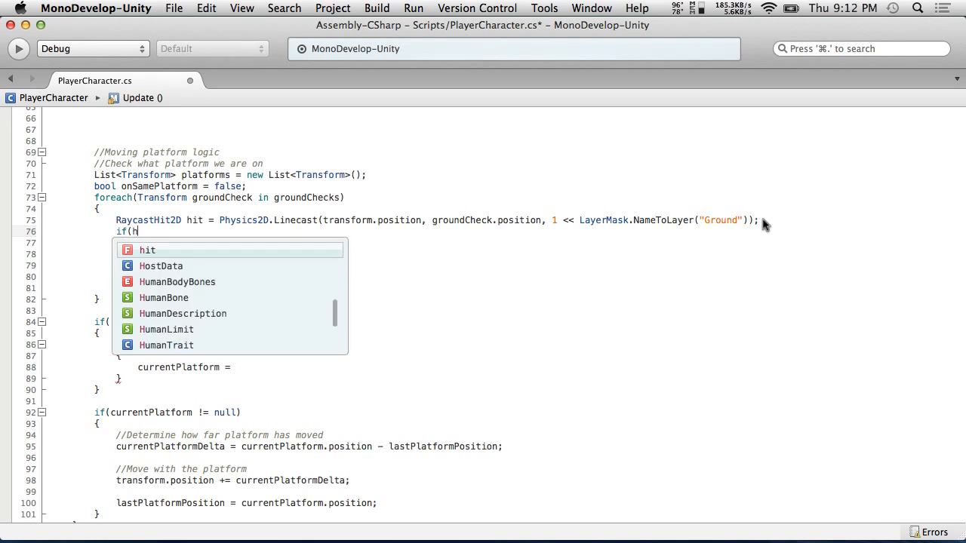
pyautogui.write('it.transform != null)')
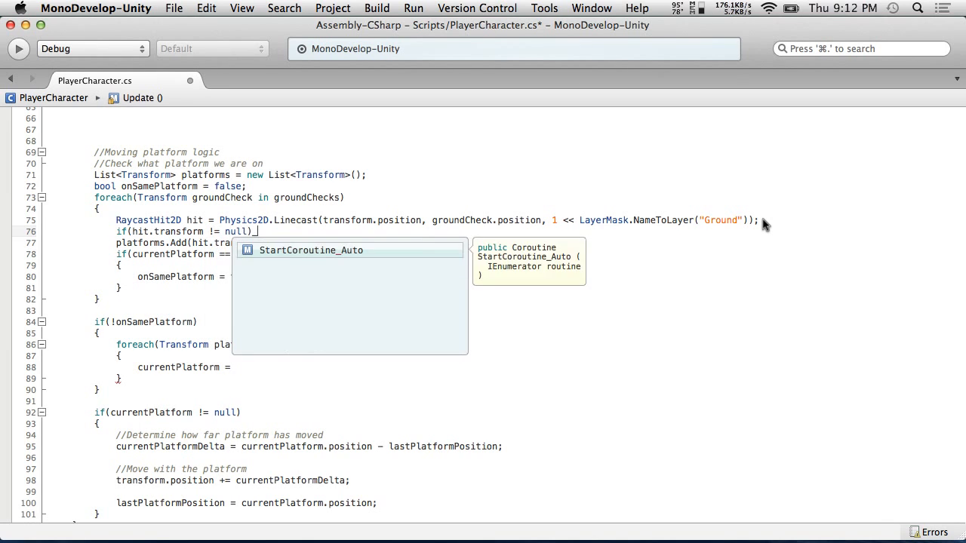
pyautogui.press('Return')
pyautogui.write('{')
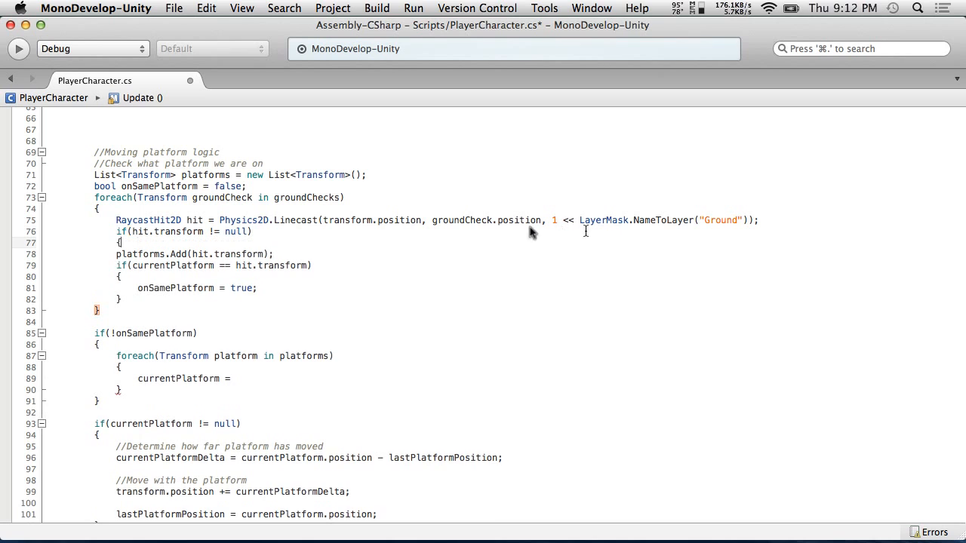
pyautogui.click(286, 252)
pyautogui.press('Return')
pyautogui.write('}')
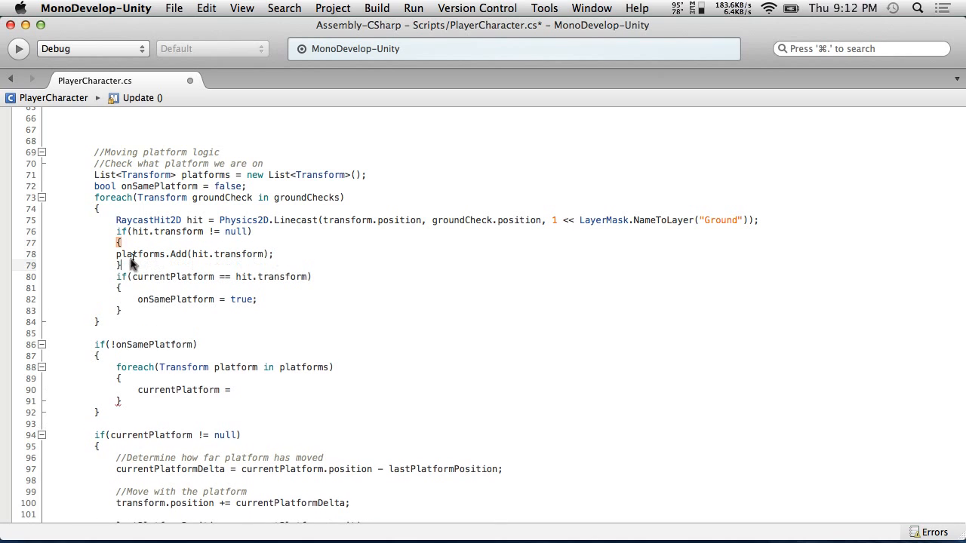
# Indent the platforms.Add line inside the new block and save the script
pyautogui.click(111, 256)
pyautogui.press('Tab')
pyautogui.click(175, 7)
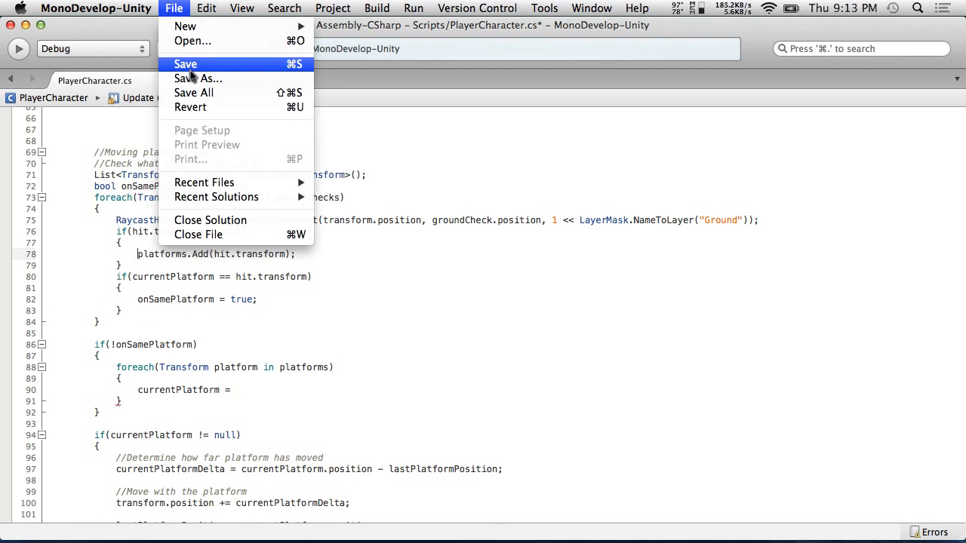
pyautogui.click(194, 64)
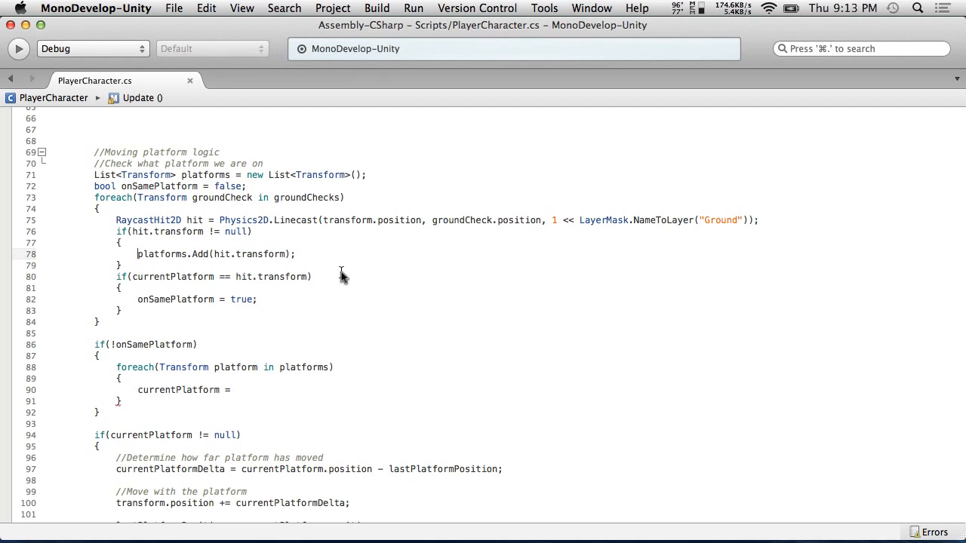
# Complete the assignment as currentPlatform = platform; and save the script
pyautogui.click(253, 391)
pyautogui.write('platform')
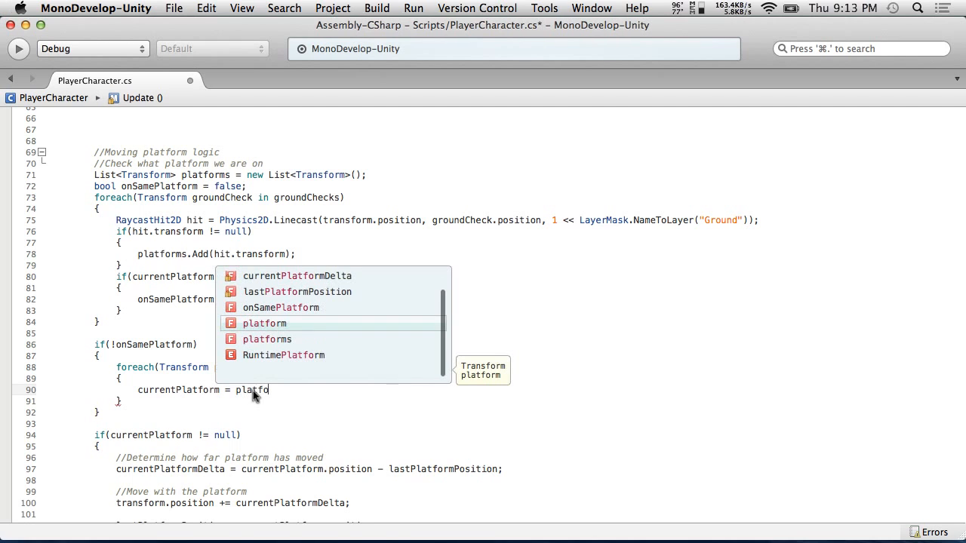
pyautogui.press('Return')
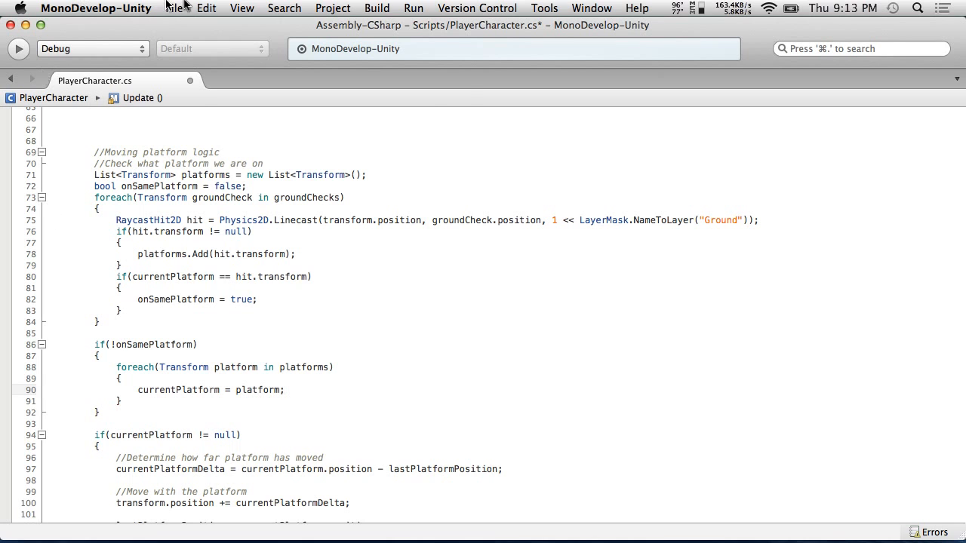
pyautogui.click(206, 7)
pyautogui.click(241, 66)
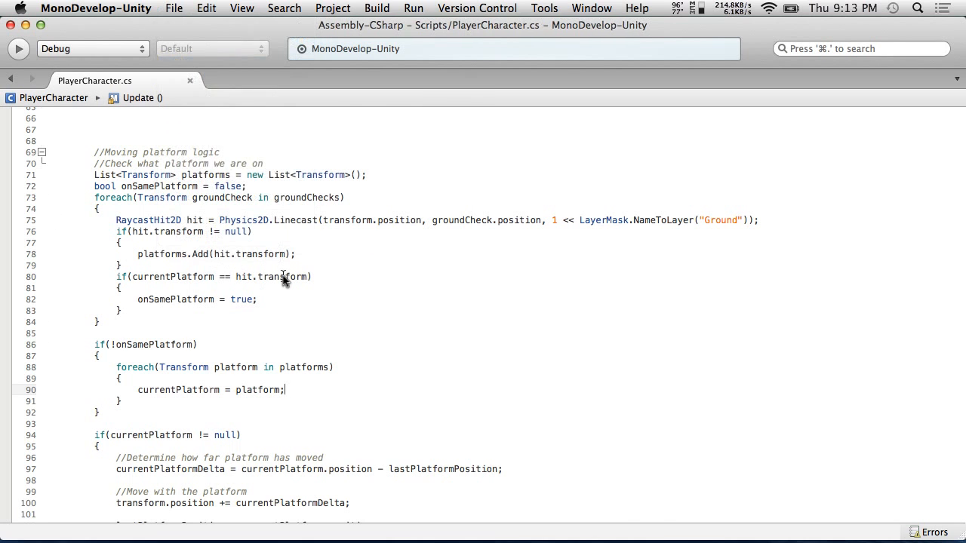
# Switch to Unity, play the scene to test the moving platform, then return to the script editor
pyautogui.press('super+Tab')
pyautogui.press('super+p')
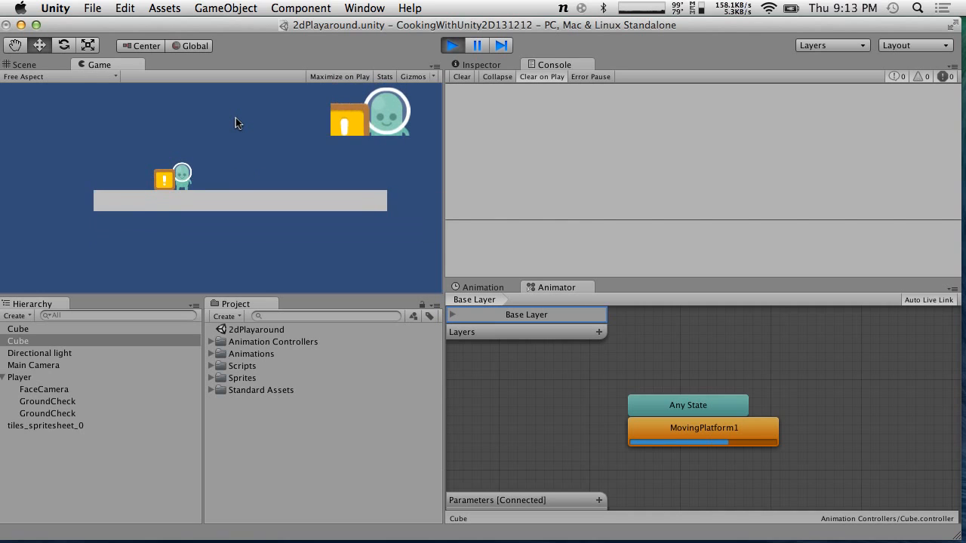
pyautogui.click(474, 65)
pyautogui.click(551, 65)
pyautogui.press('z')
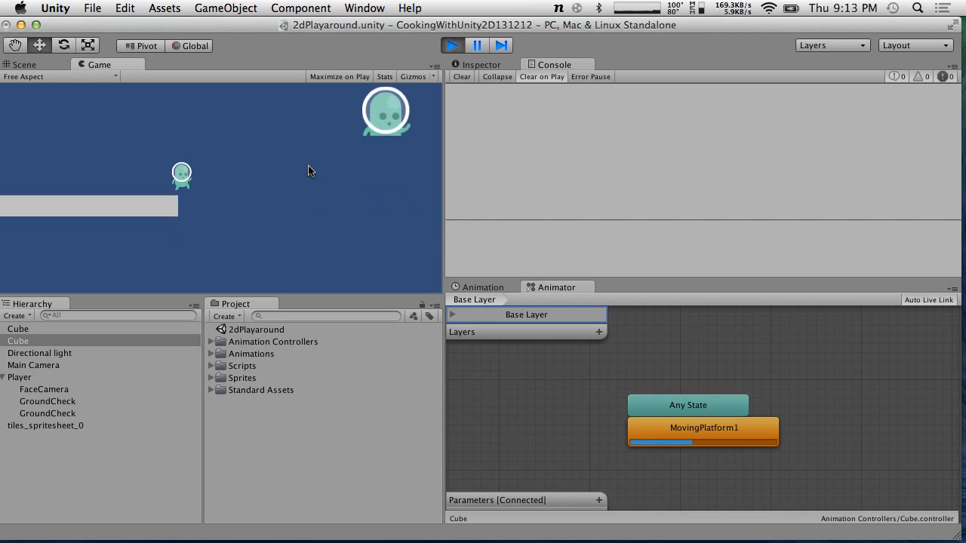
pyautogui.hotkey('ctrl', 'Right')
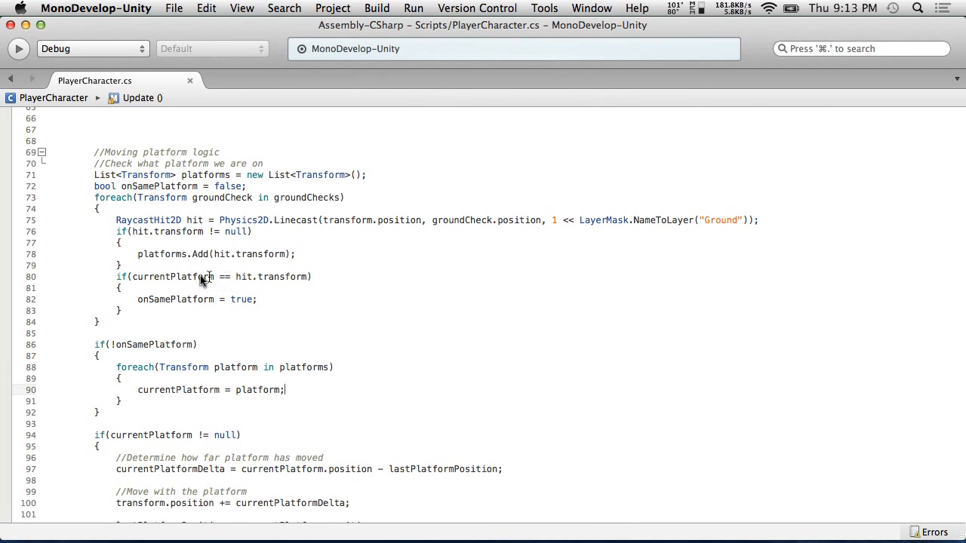
# Move the if(currentPlatform == hit.transform) block inside the hit.transform != null block after platforms.Add, and save
pyautogui.moveTo(292, 299); pyautogui.dragTo(78, 283)
pyautogui.click(151, 309)
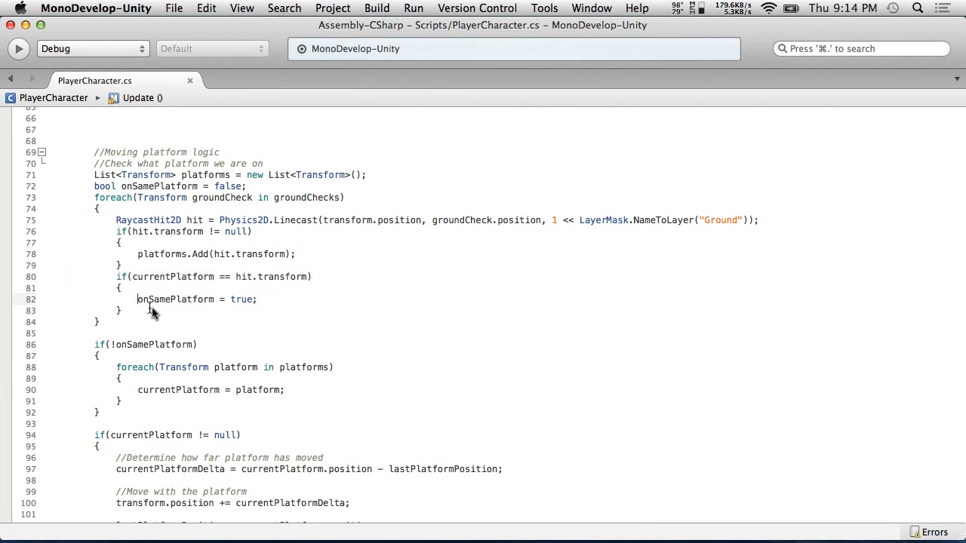
pyautogui.moveTo(150, 310); pyautogui.dragTo(63, 282)
pyautogui.press('super+c')
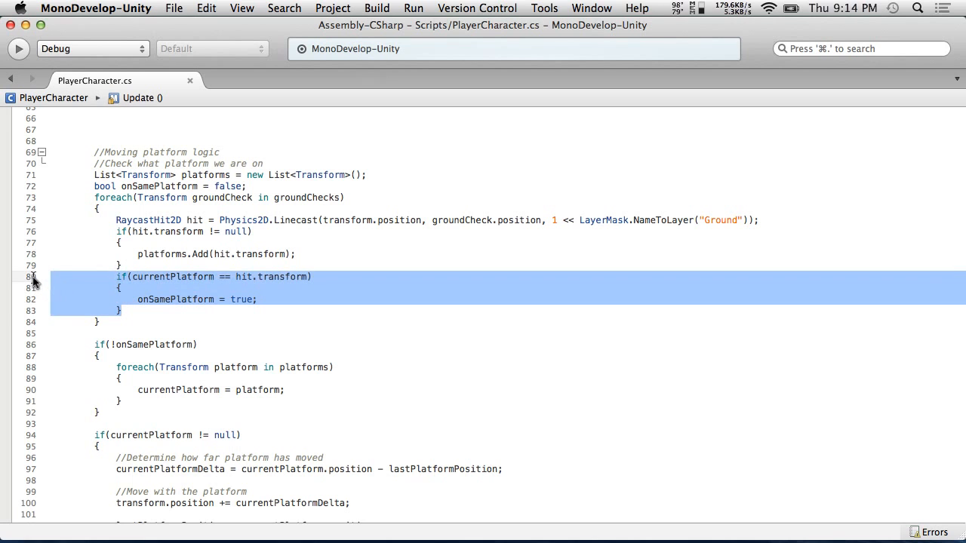
pyautogui.press('BackSpace')
pyautogui.press('BackSpace')
pyautogui.click(329, 254)
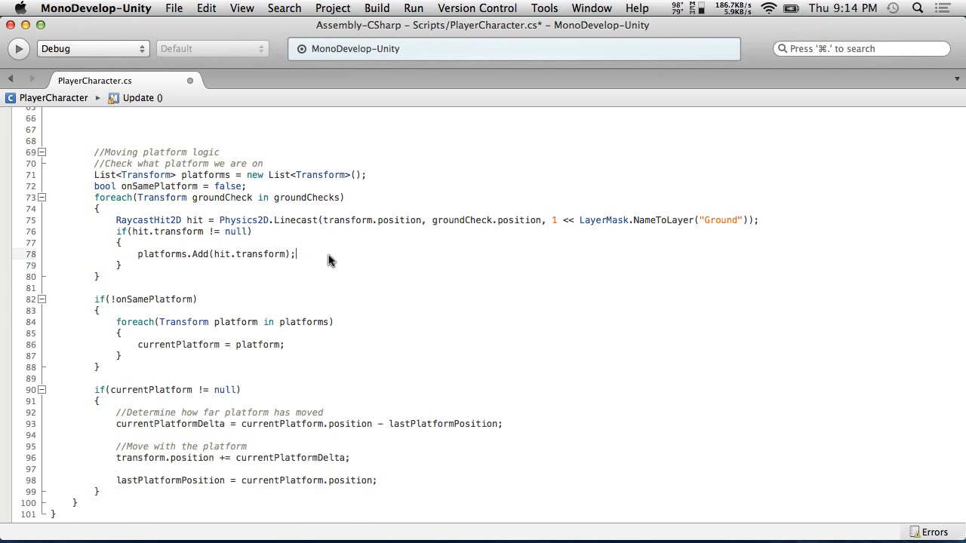
pyautogui.press('Return')
pyautogui.press('super+v')
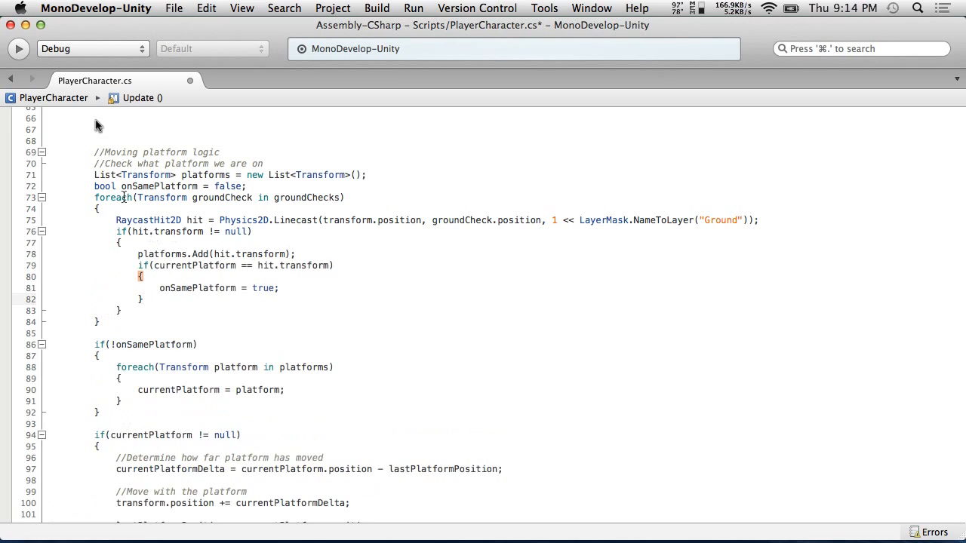
pyautogui.click(133, 6)
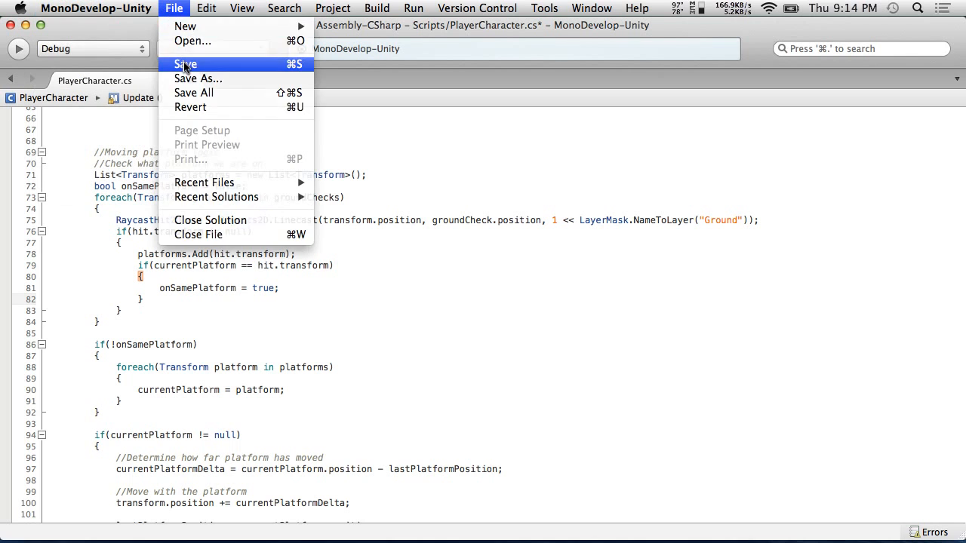
pyautogui.click(185, 63)
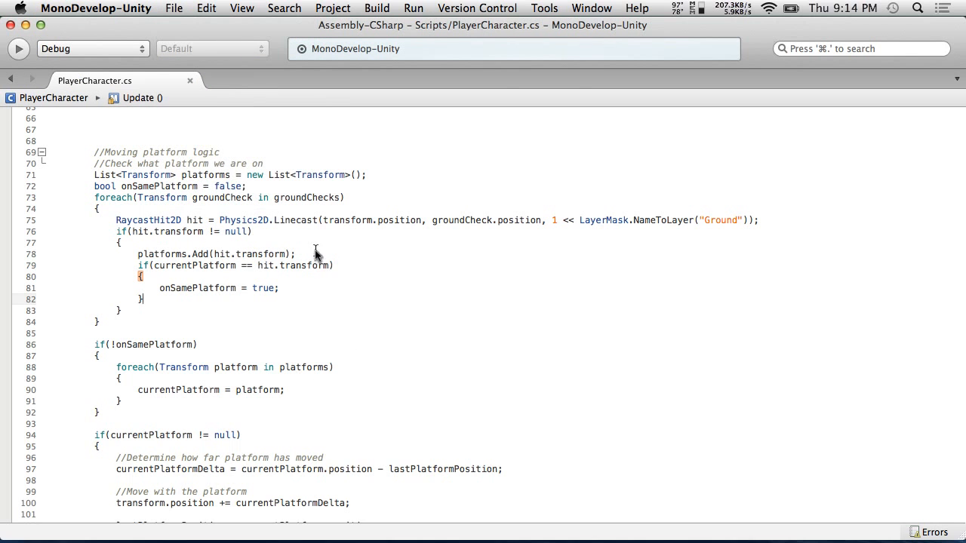
# Switch to Unity and start and stop play mode repeatedly to test the player on the moving platform
pyautogui.press('super+Tab')
pyautogui.click(453, 46)
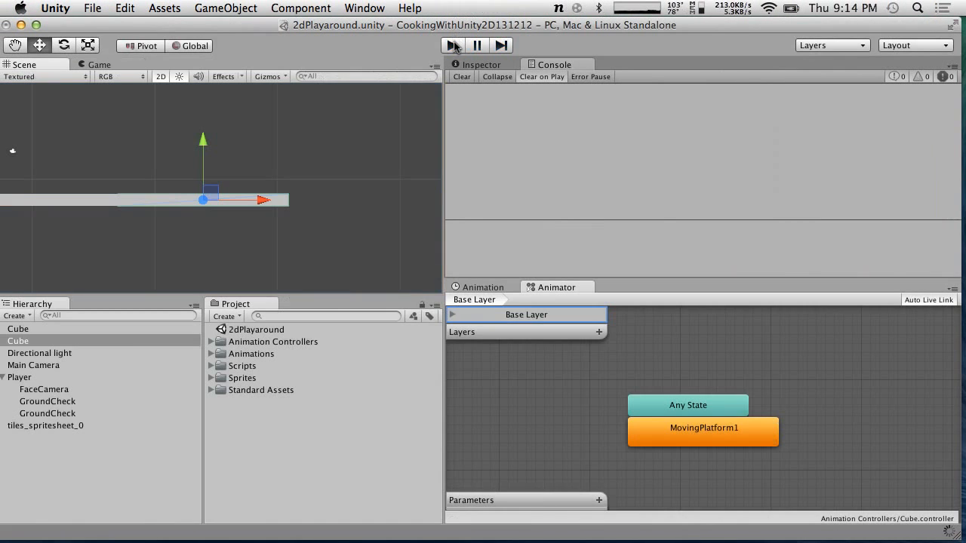
pyautogui.click(454, 46)
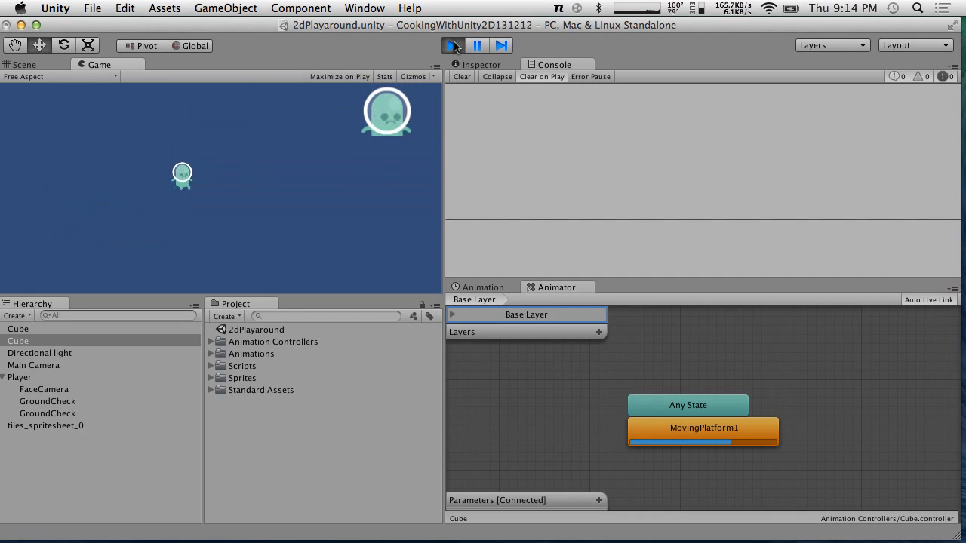
pyautogui.click(454, 46)
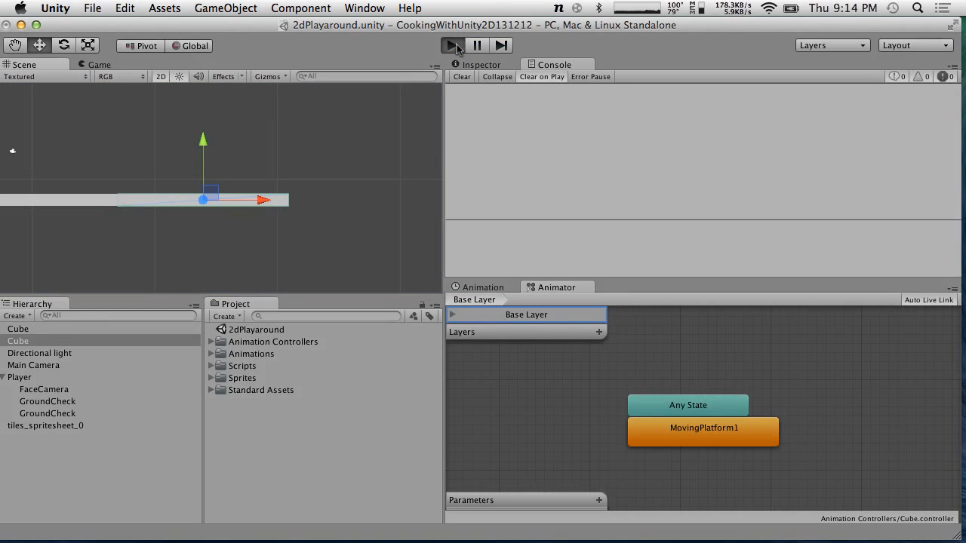
pyautogui.click(455, 46)
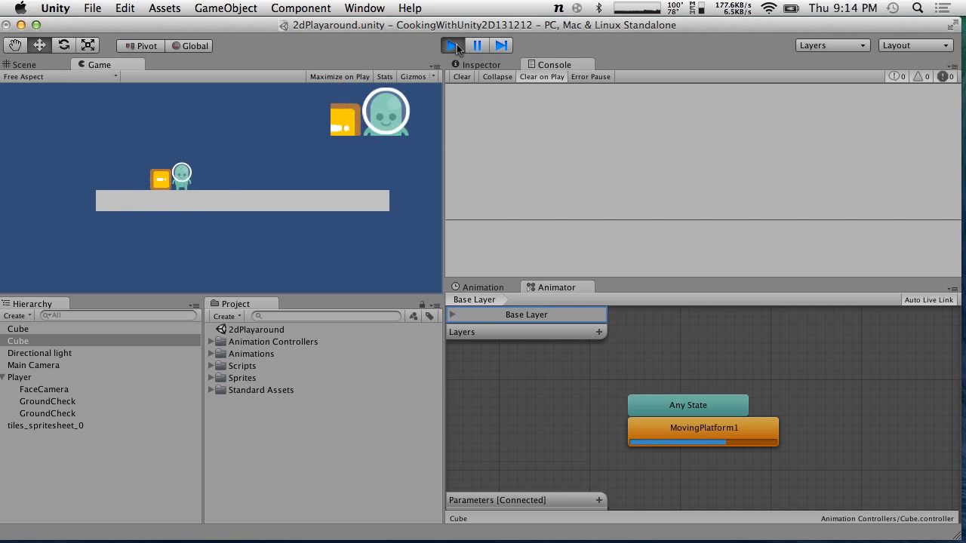
pyautogui.click(455, 46)
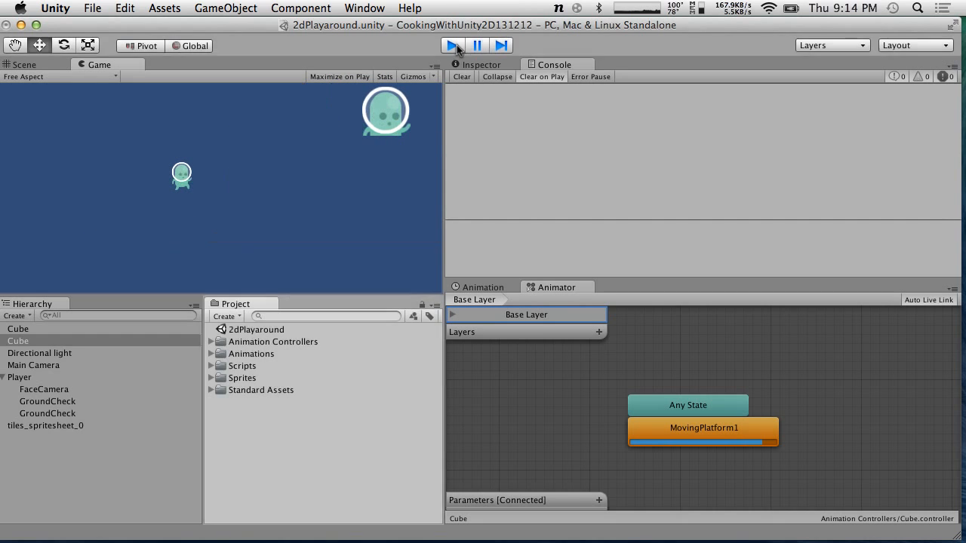
# Stop play mode, switch to the script editor and review the moving-platform logic in PlayerCharacter.cs
pyautogui.click(454, 47)
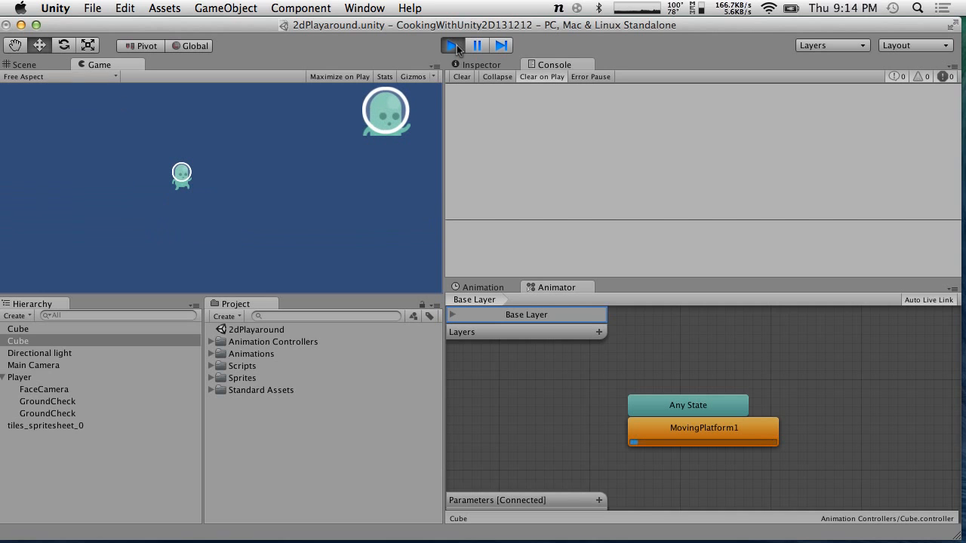
pyautogui.click(453, 47)
pyautogui.hotkey('ctrl', 'Right')
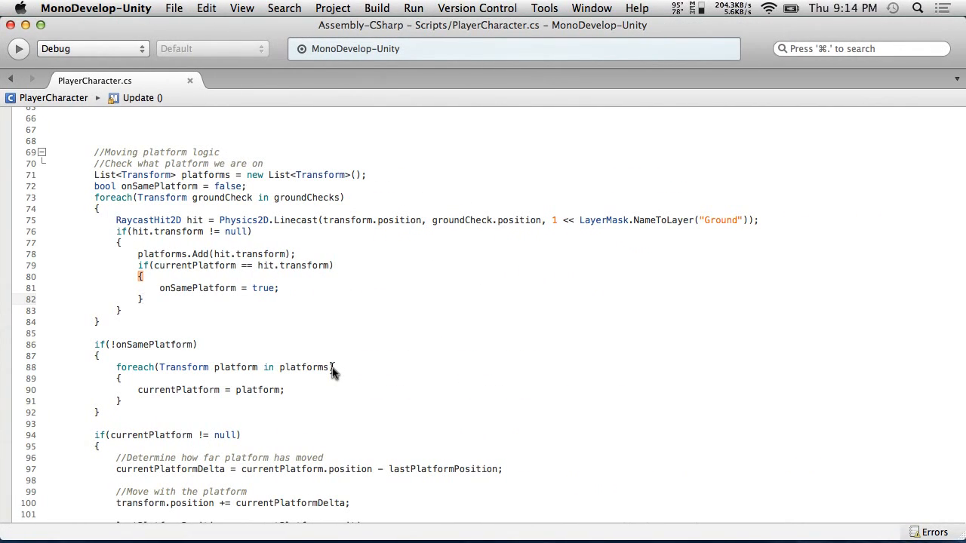
pyautogui.scroll(-3, 332, 369)
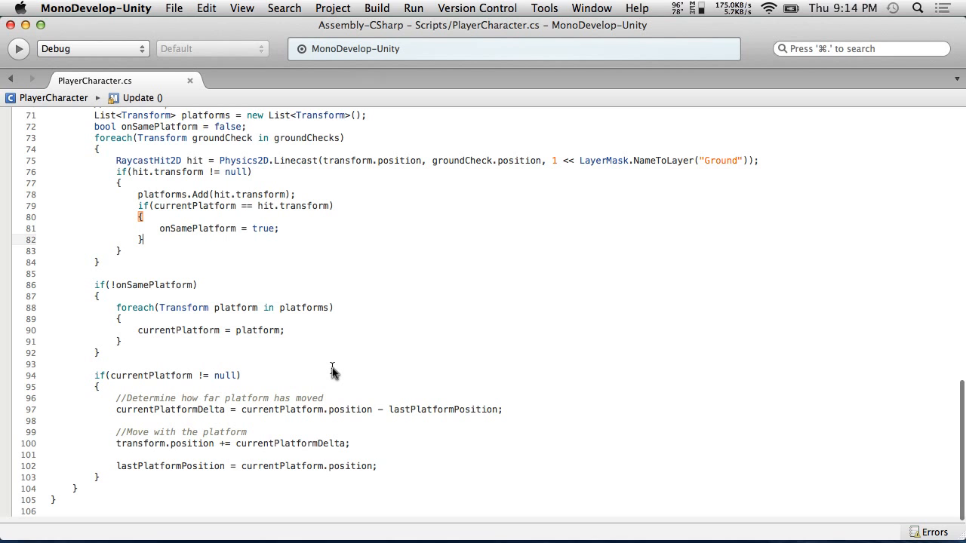
pyautogui.scroll(1, 332, 369)
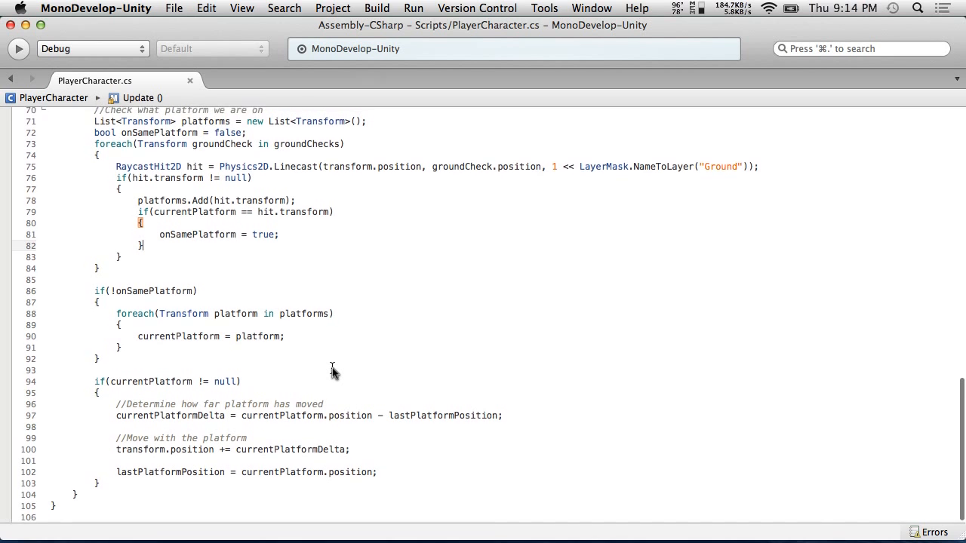
# Switch to Unity, enter play mode, show the Player's Inspector and walk the player onto the moving platform
pyautogui.press('super+Tab')
pyautogui.press('super+p')
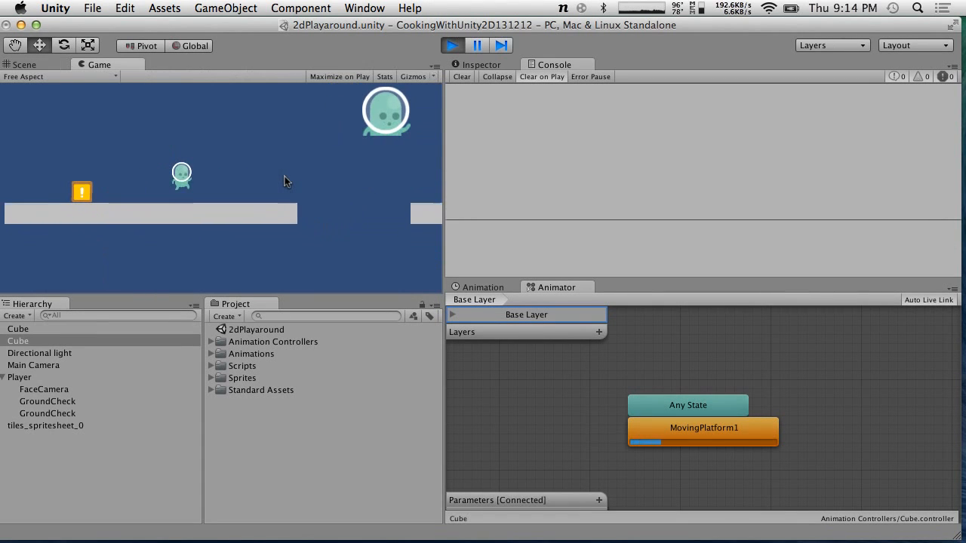
pyautogui.click(479, 65)
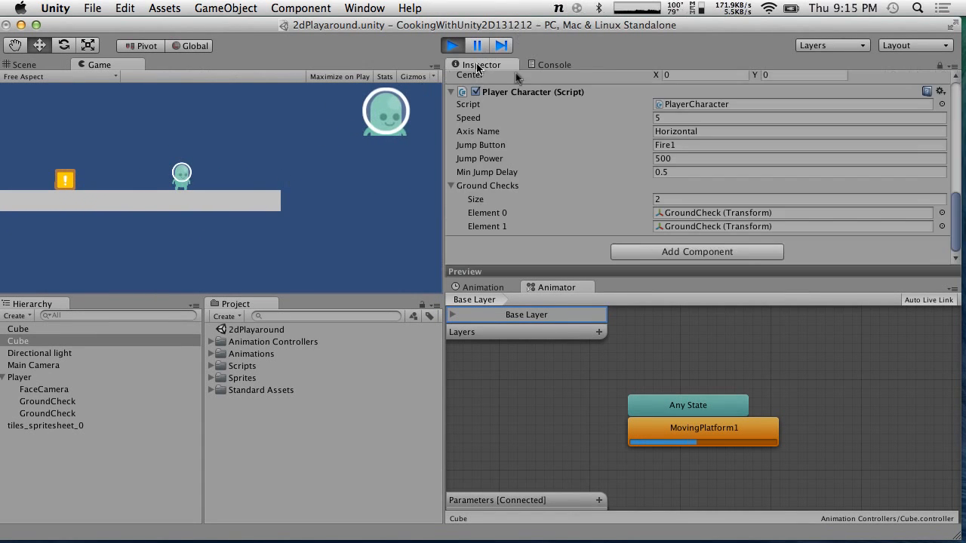
pyautogui.scroll(10, 585, 143)
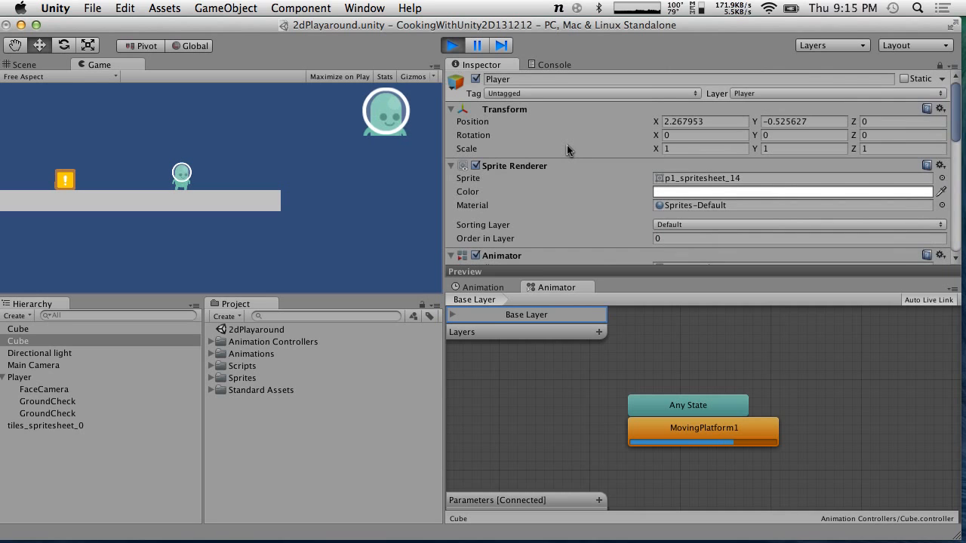
pyautogui.click(361, 157)
pyautogui.press('Left')
pyautogui.press('Right')
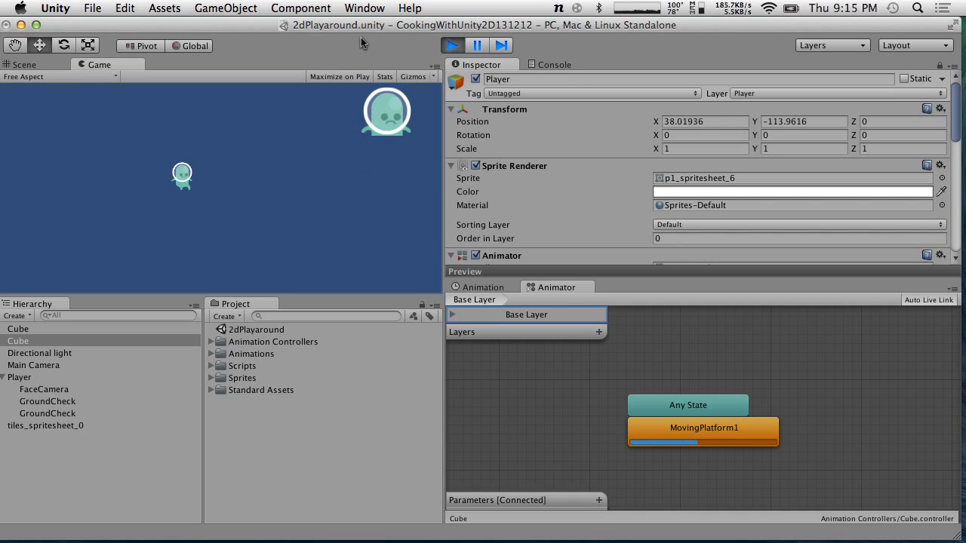
# Restart play mode, jump the player on the moving platform, and pause the game
pyautogui.click(456, 47)
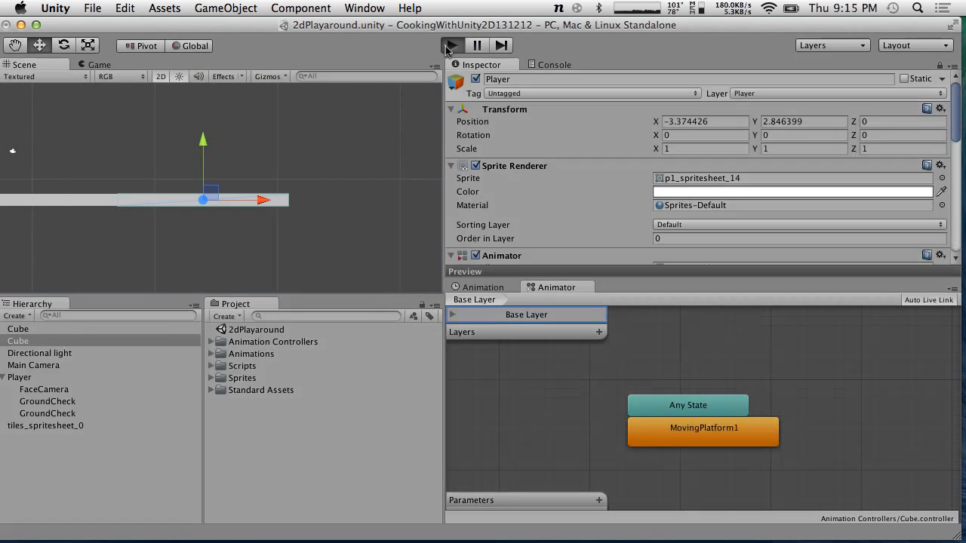
pyautogui.click(447, 46)
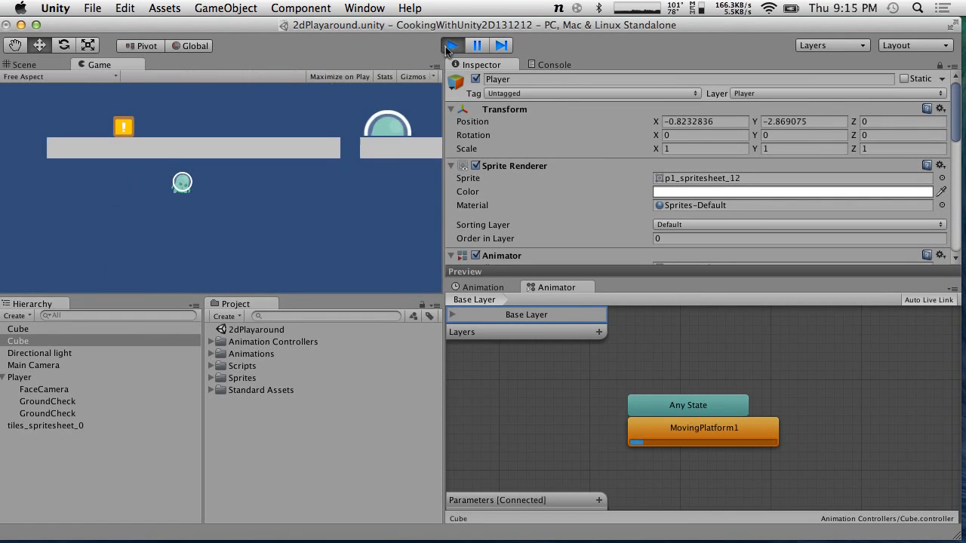
pyautogui.click(449, 47)
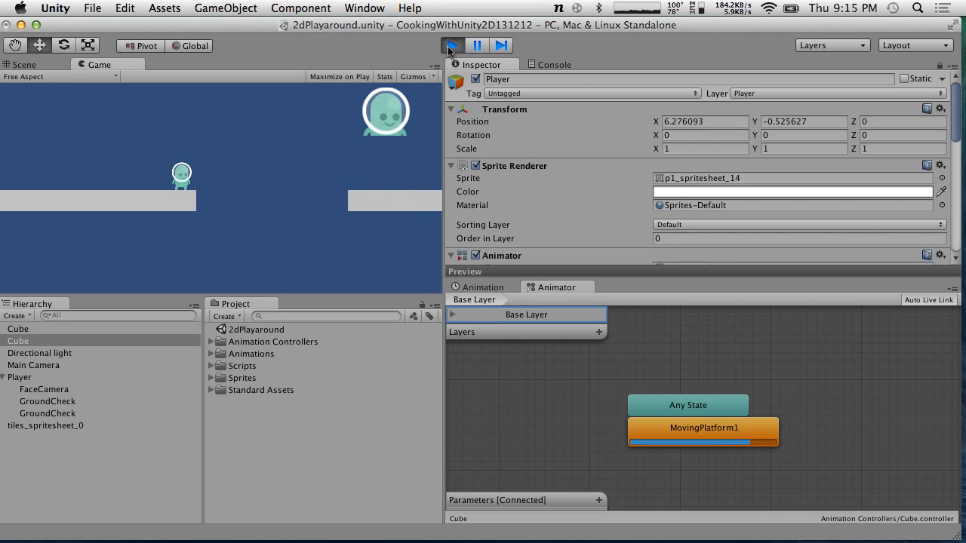
pyautogui.press('space')
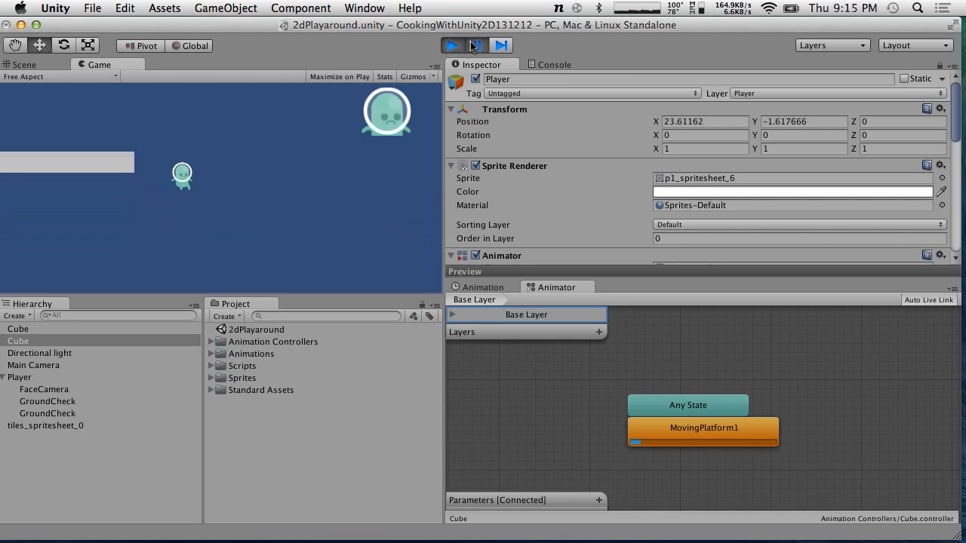
pyautogui.click(471, 47)
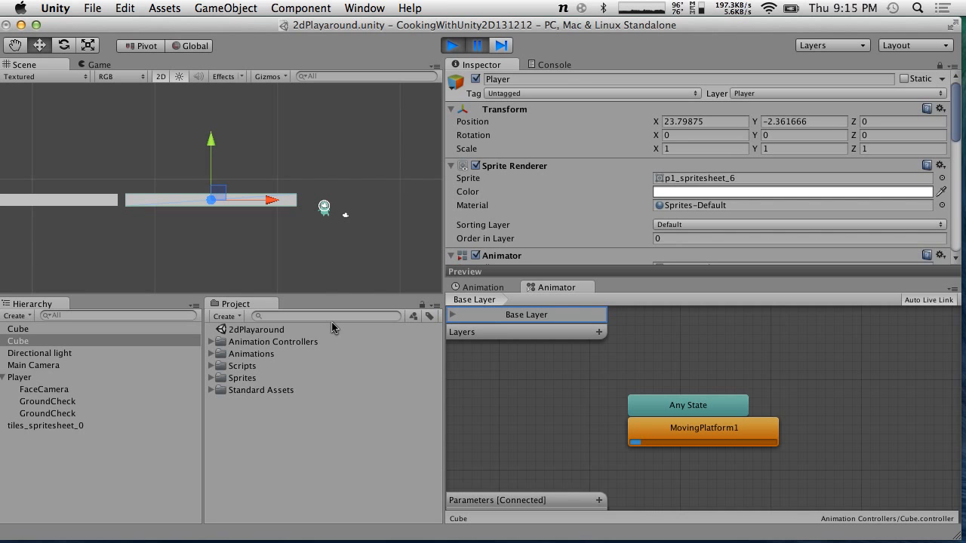
# Return to the script editor and reread the platform detection and movement code
pyautogui.moveTo(505, 540)
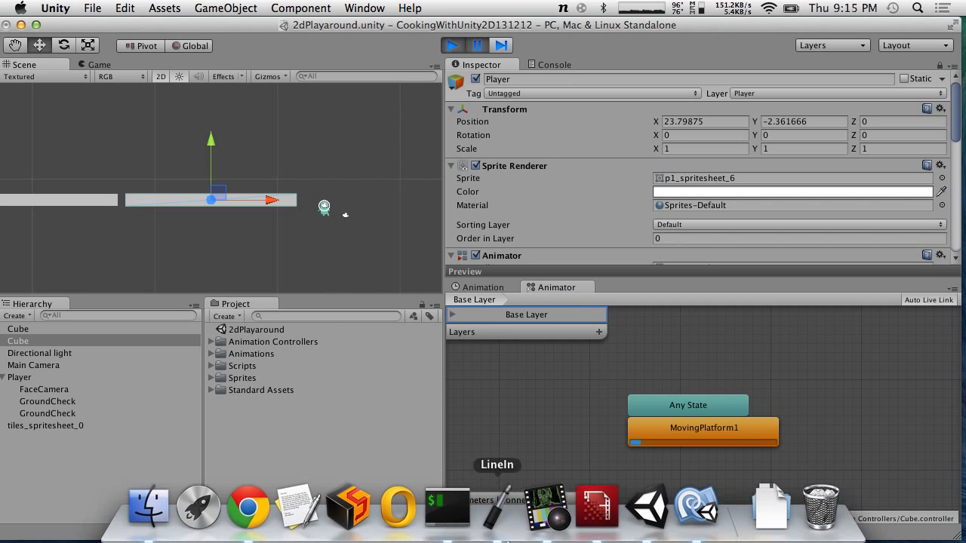
pyautogui.click(697, 508)
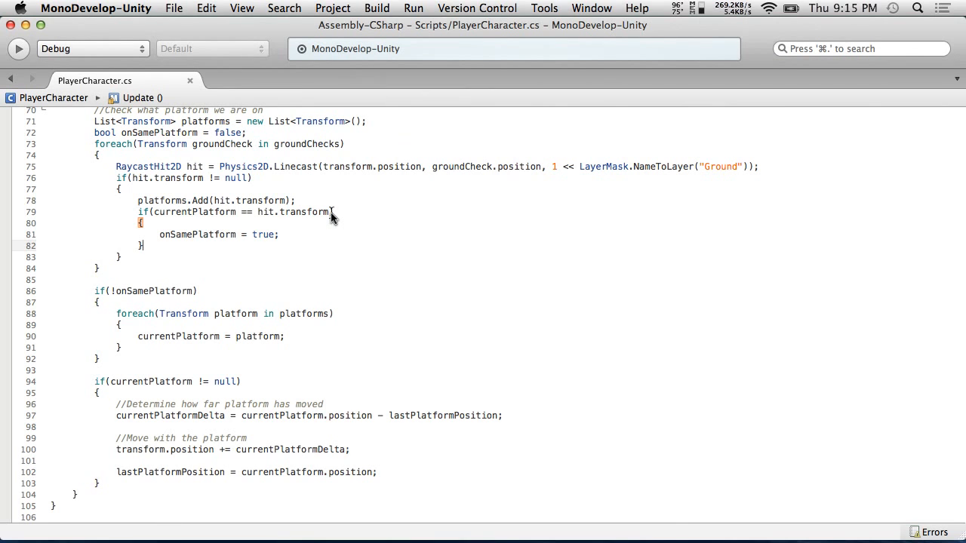
pyautogui.scroll(2, 330, 217)
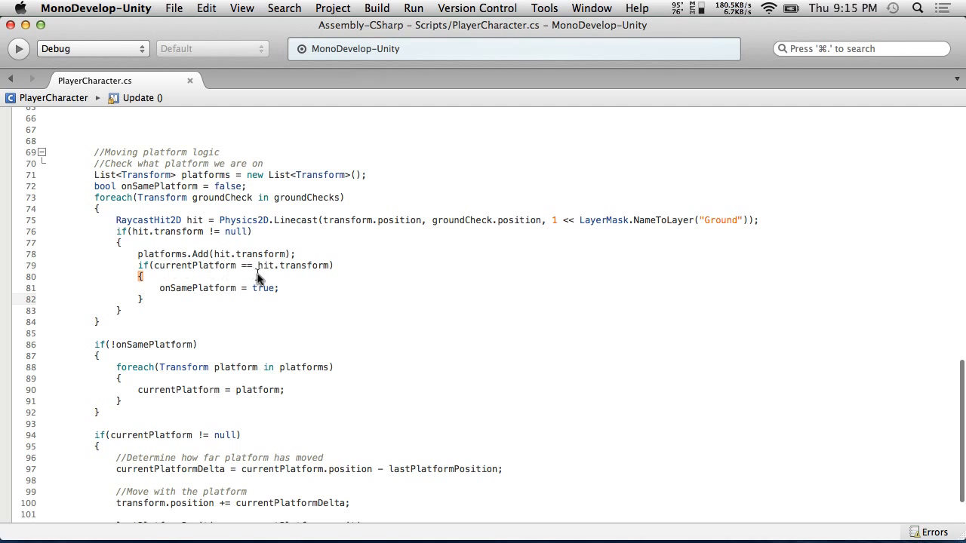
pyautogui.scroll(2, 242, 290)
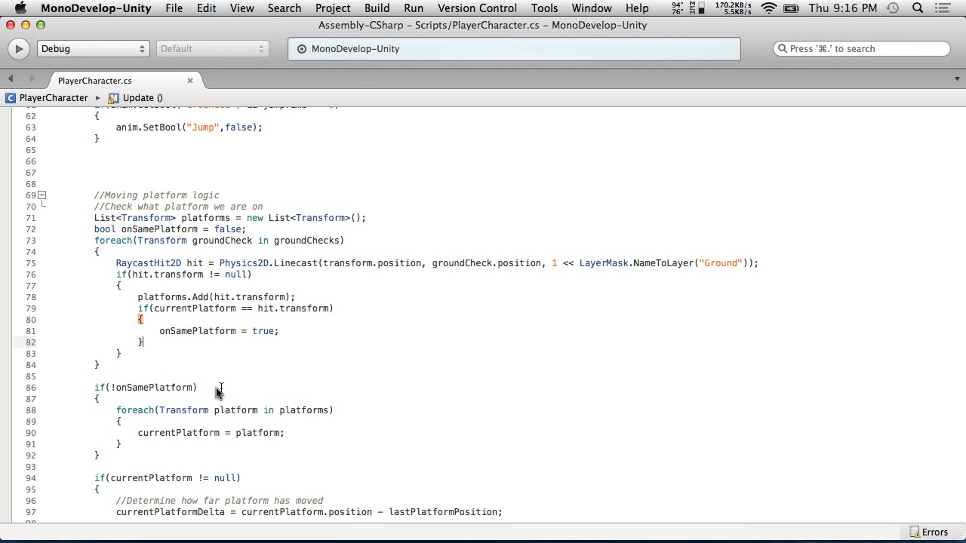
pyautogui.scroll(-2, 142, 400)
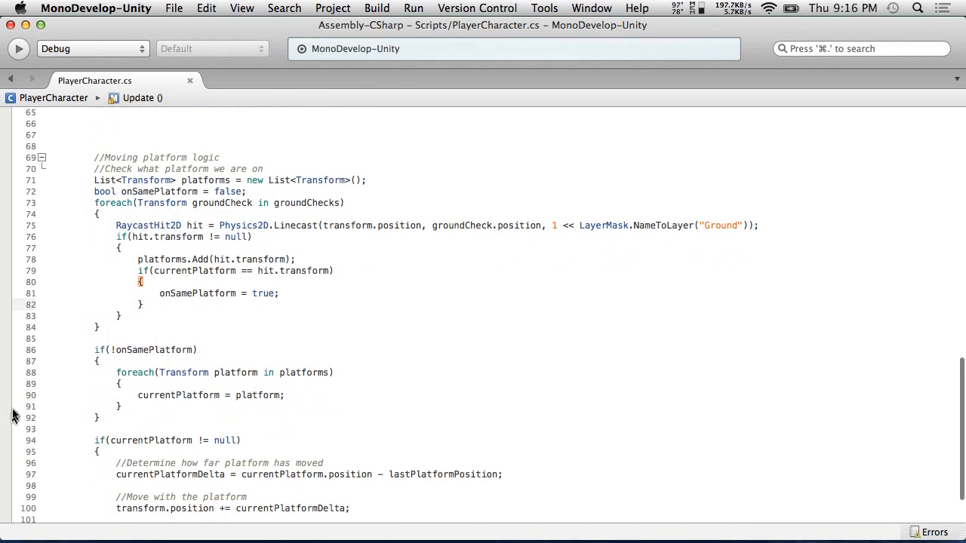
pyautogui.scroll(-3, 194, 377)
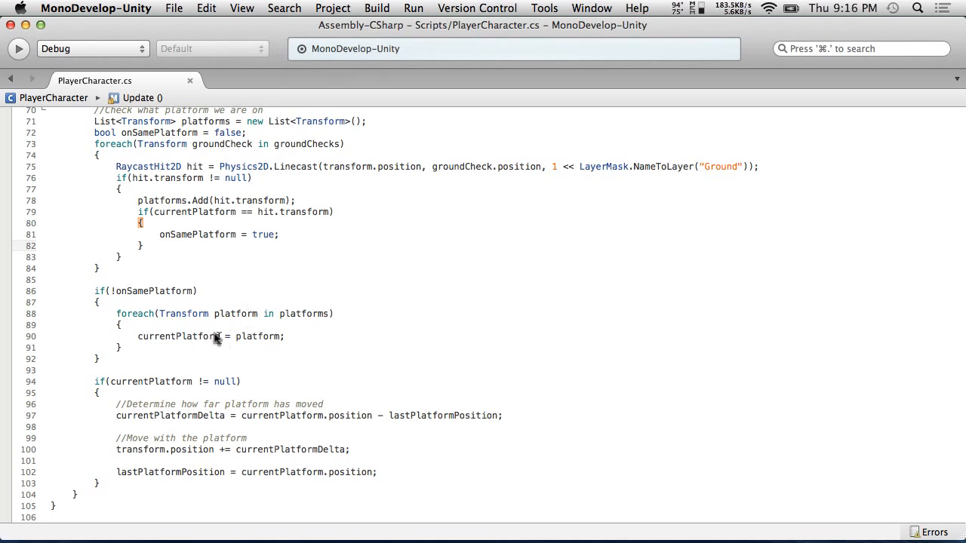
# Add lastPlatformPosition = currentPlatform.position; after the currentPlatform assignment inside the foreach over platforms, and save the script
pyautogui.click(311, 342)
pyautogui.press('Return')
pyautogui.write('lastPlatform')
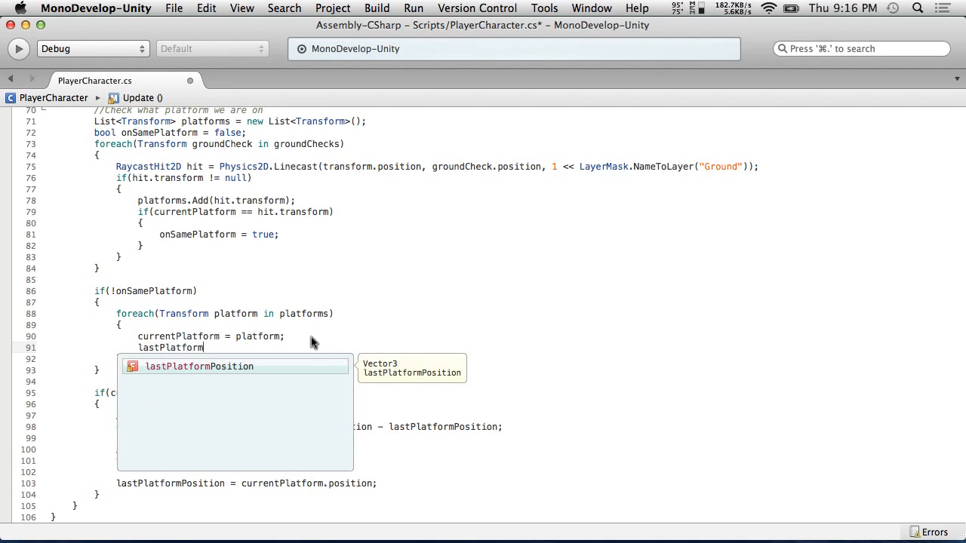
pyautogui.write('Position =')
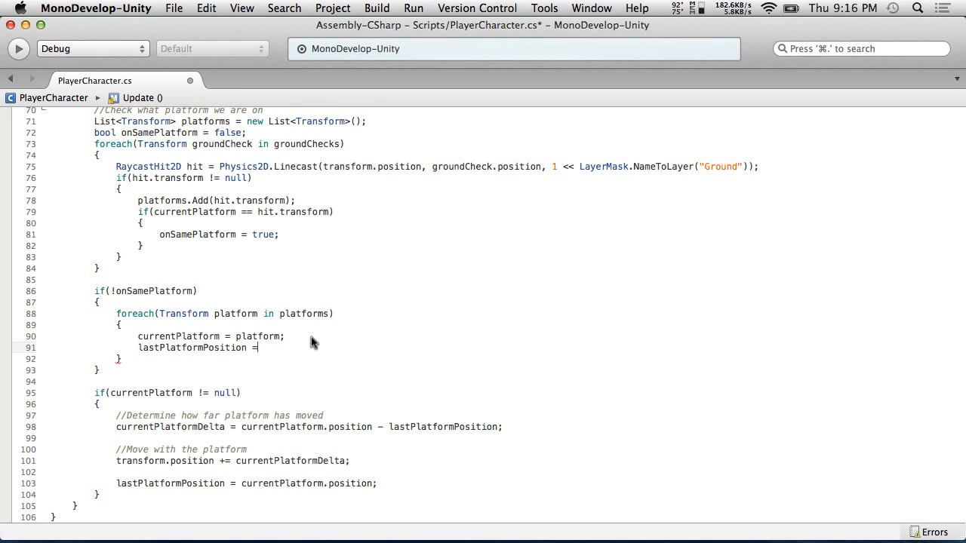
pyautogui.write(' current')
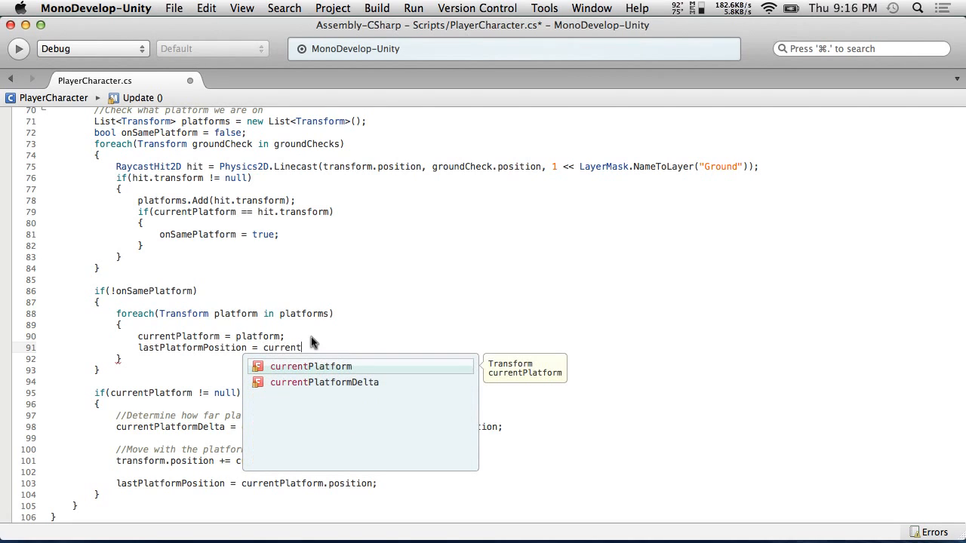
pyautogui.write('Platform.po')
pyautogui.press('Return')
pyautogui.write(';')
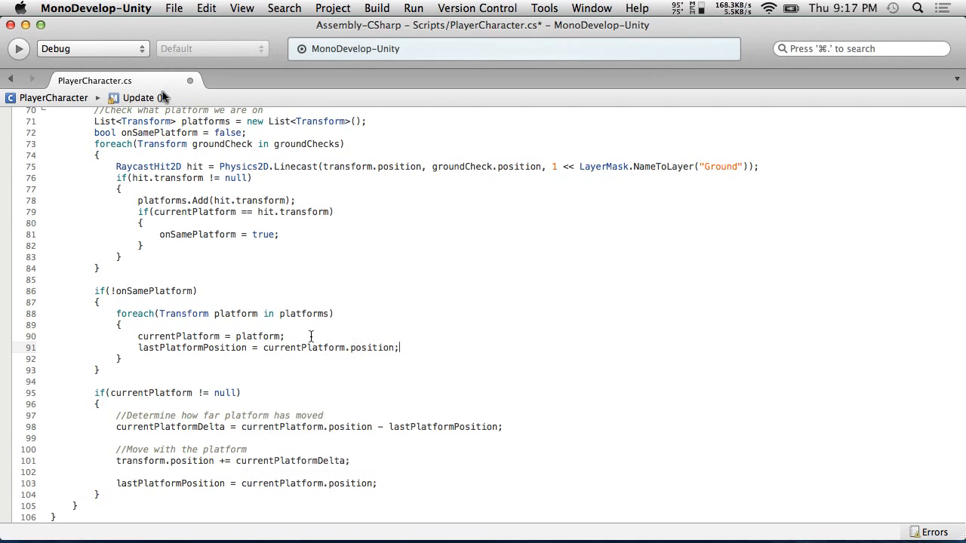
pyautogui.click(190, 6)
pyautogui.click(212, 63)
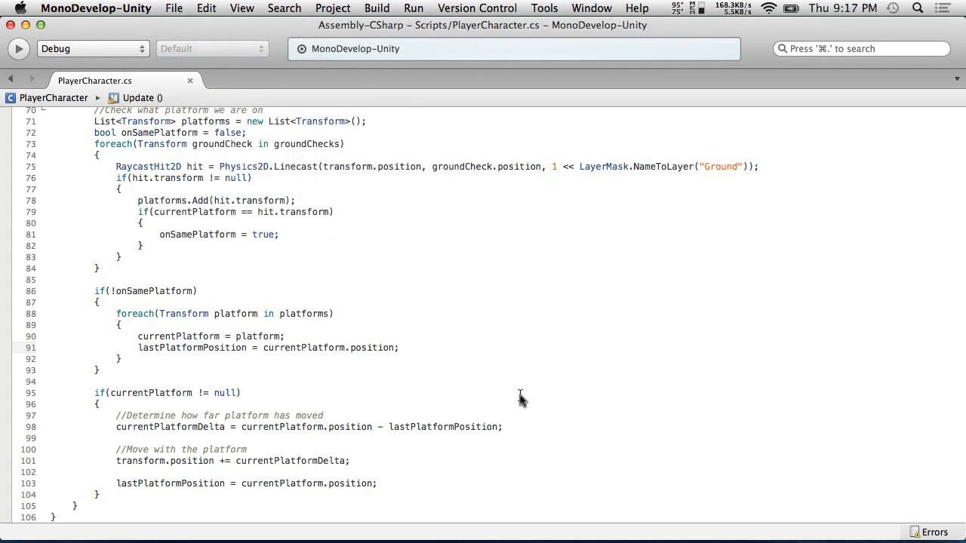
# Switch to Unity and play the scene several times, walking the player onto the moving platform to test it
pyautogui.press('super+Tab')
pyautogui.click(451, 46)
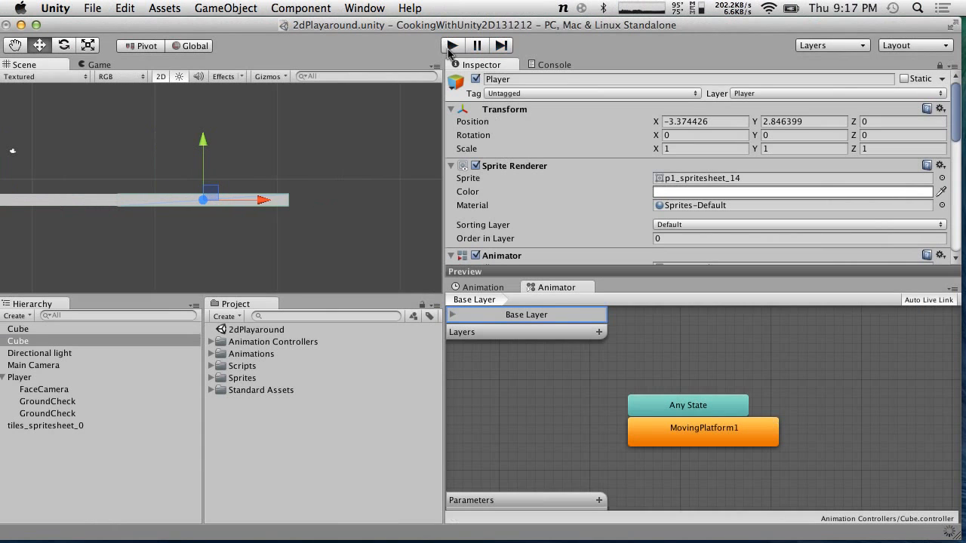
pyautogui.click(452, 46)
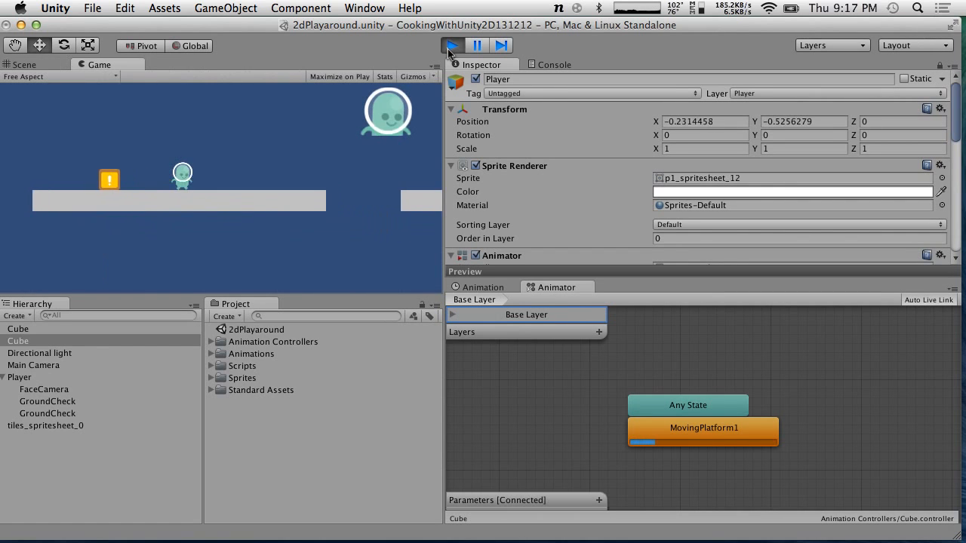
pyautogui.press('Right')
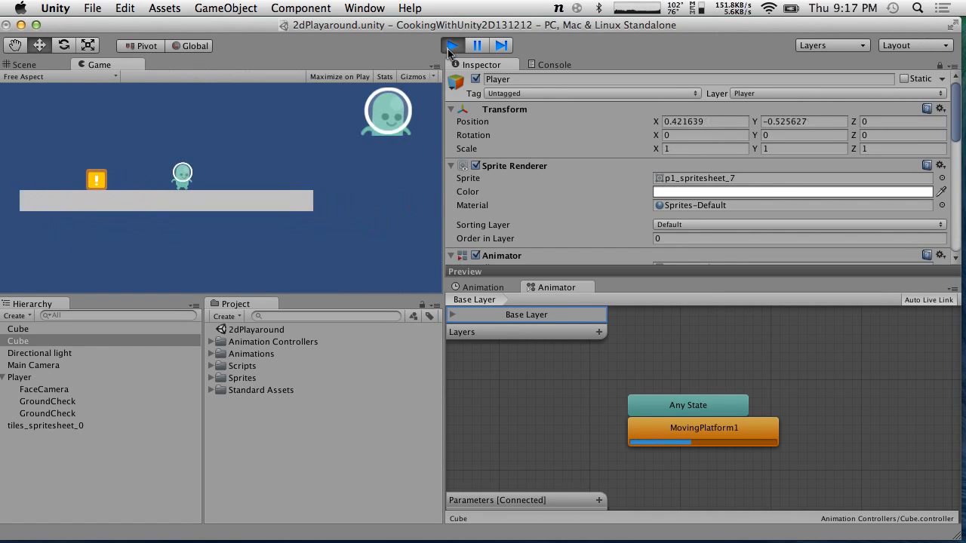
pyautogui.press('Right')
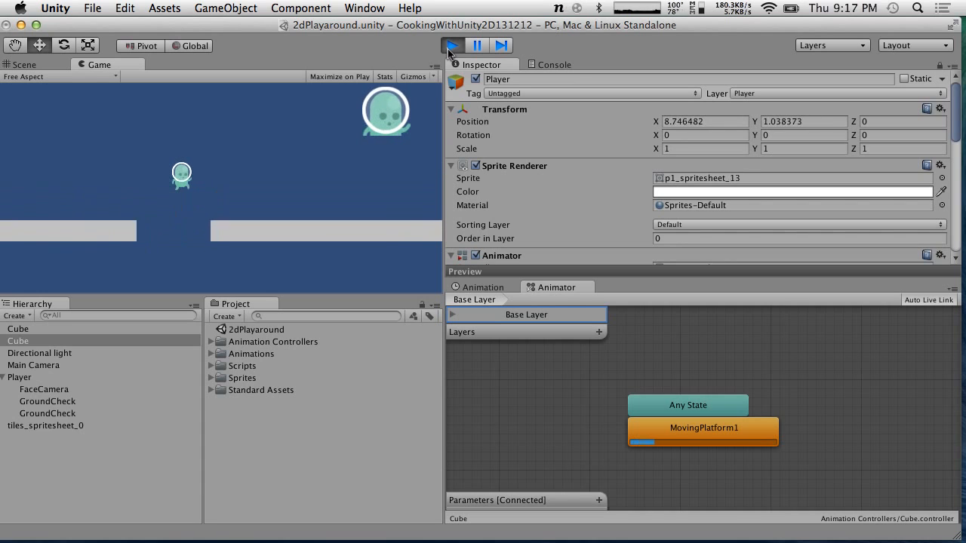
pyautogui.click(452, 46)
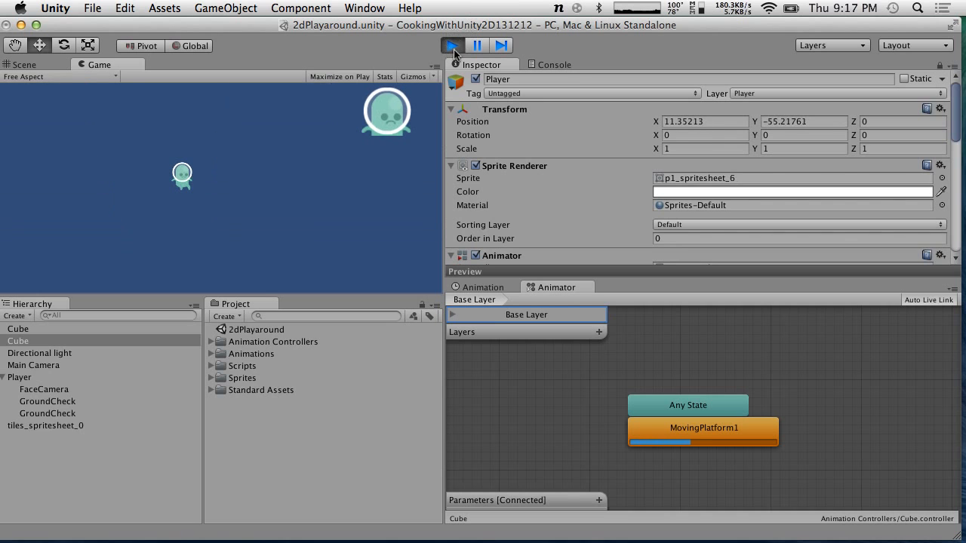
pyautogui.click(451, 46)
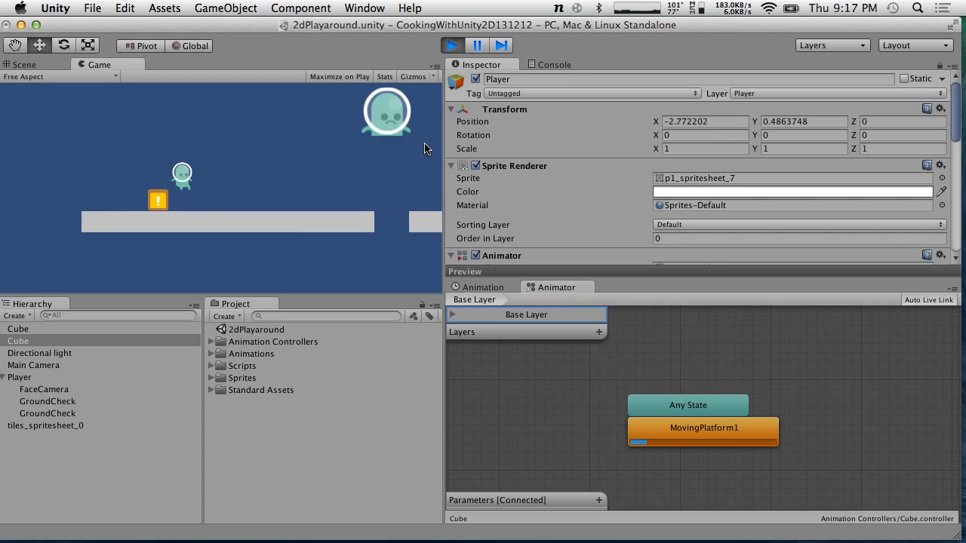
pyautogui.press('Right')
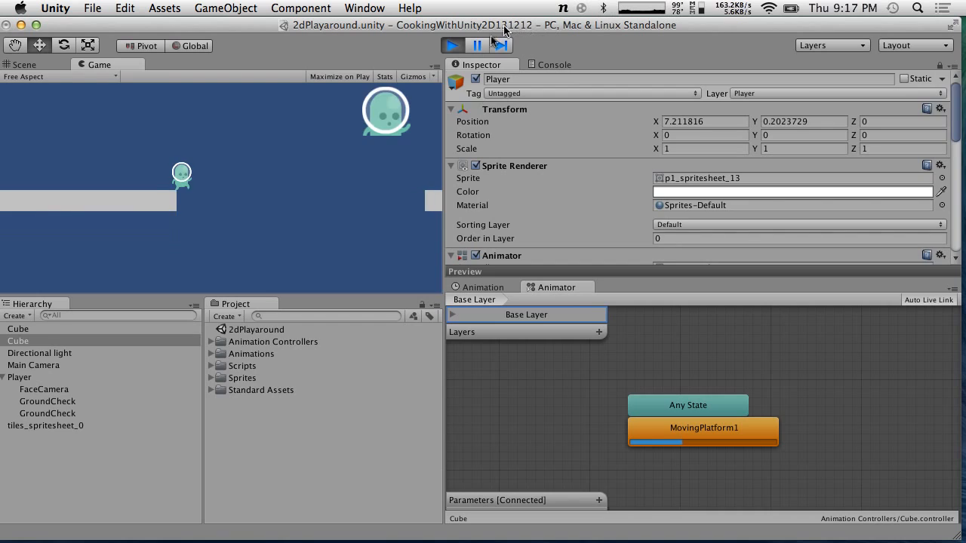
pyautogui.click(451, 46)
# Select the Player's first GroundCheck child and frame and zoom it in the Scene view
pyautogui.scroll(-10, 558, 238)
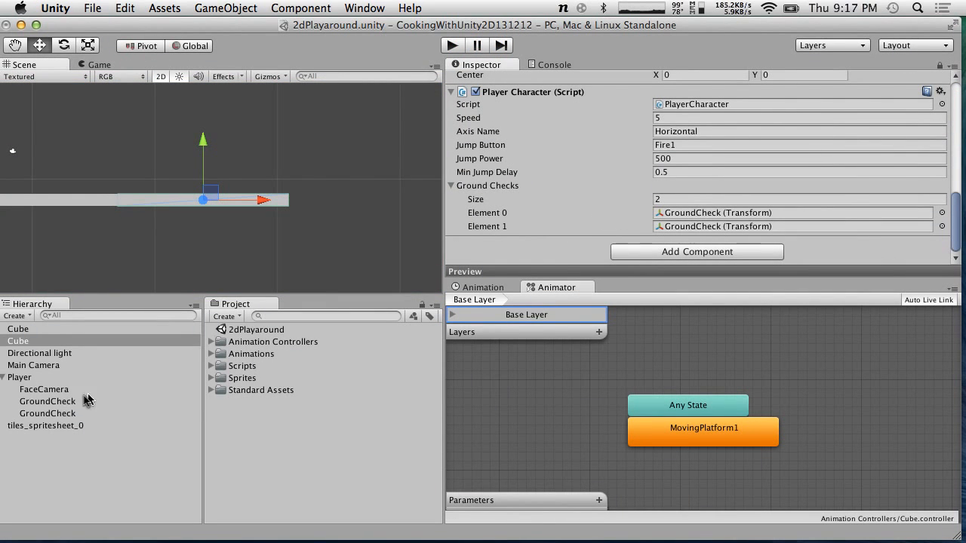
pyautogui.click(63, 403)
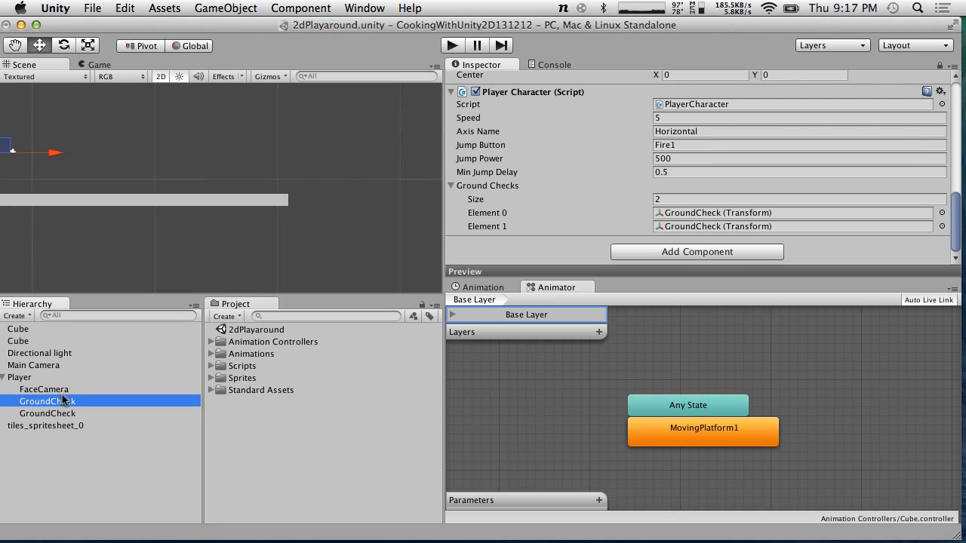
pyautogui.doubleClick(64, 400)
pyautogui.scroll(3, 217, 219)
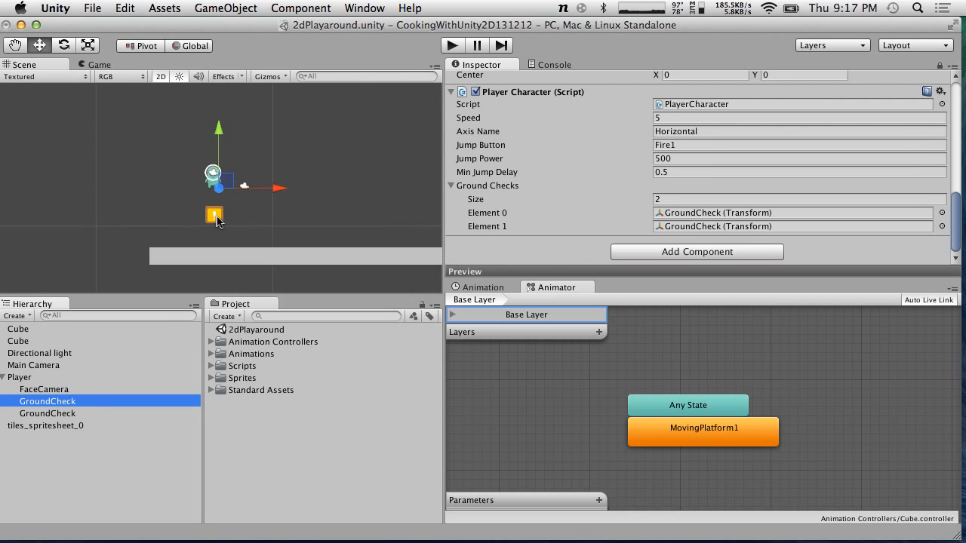
pyautogui.scroll(1, 216, 219)
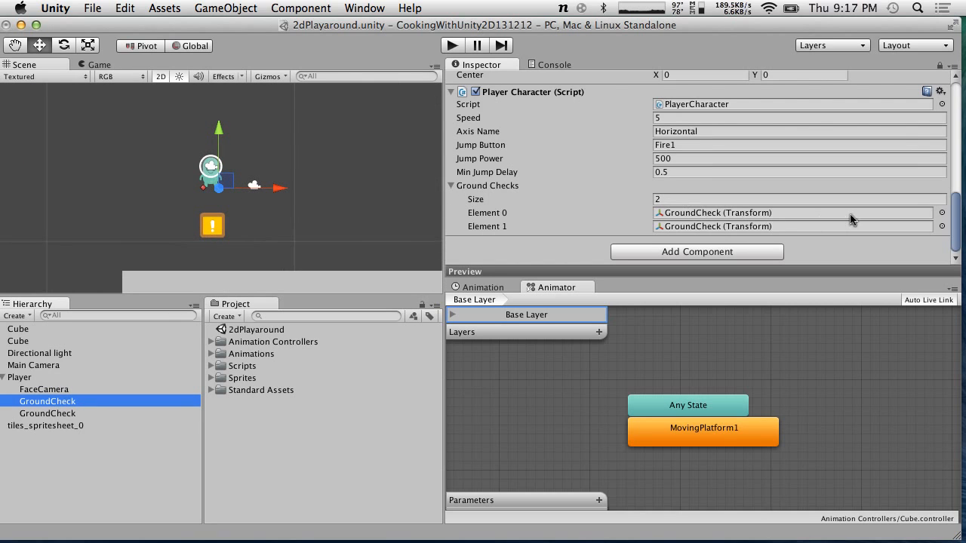
# Clear the Ground Checks array and reassign both GroundCheck children of the Player to it
pyautogui.click(682, 200)
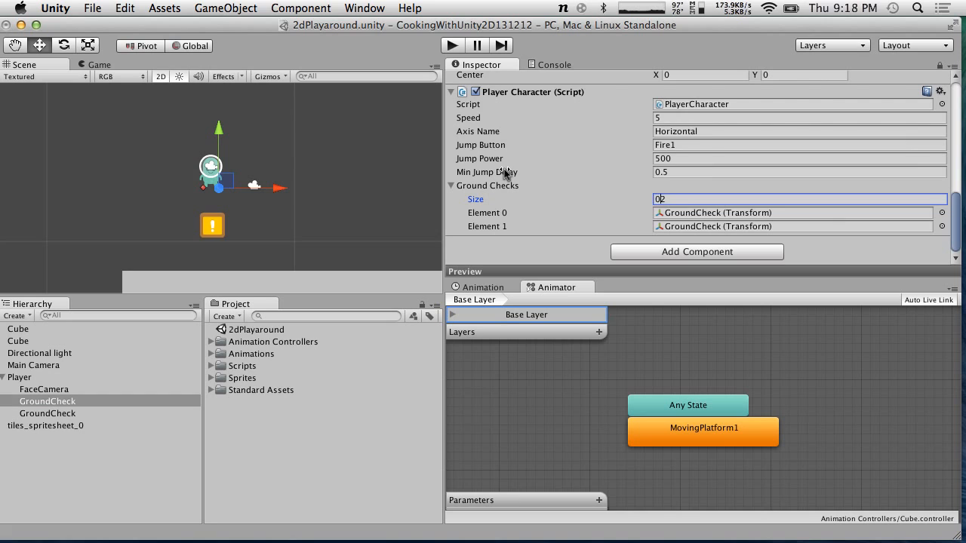
pyautogui.moveTo(669, 198); pyautogui.dragTo(575, 181)
pyautogui.write('0')
pyautogui.press('Return')
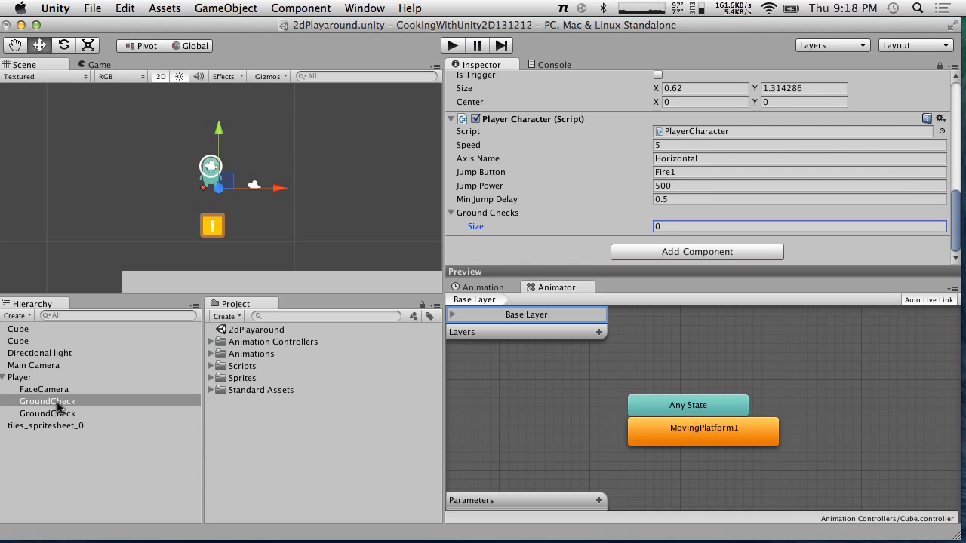
pyautogui.moveTo(56, 415); pyautogui.dragTo(526, 217)
pyautogui.moveTo(49, 417); pyautogui.dragTo(508, 206)
# Play the scene, walk the player onto the moving platform to test it, and stop playback
pyautogui.click(453, 46)
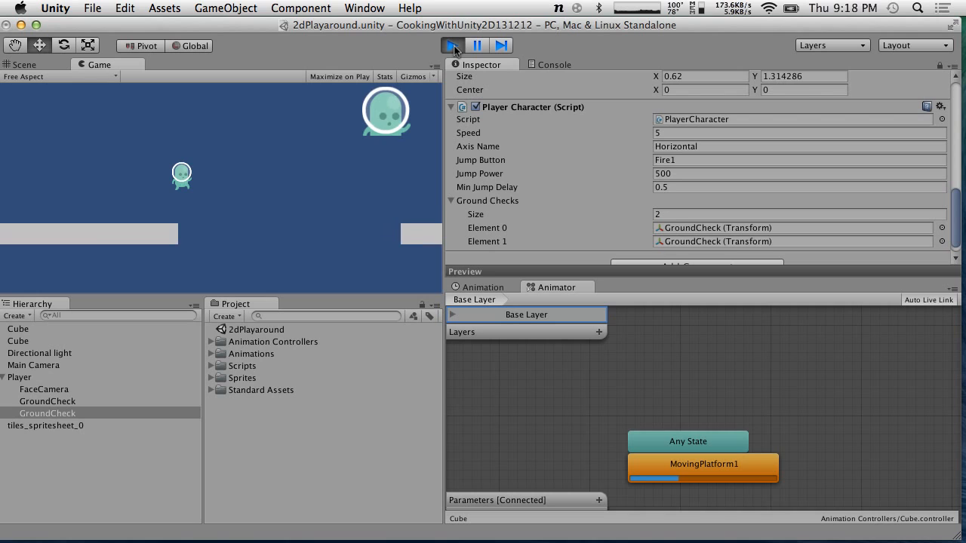
pyautogui.click(690, 227)
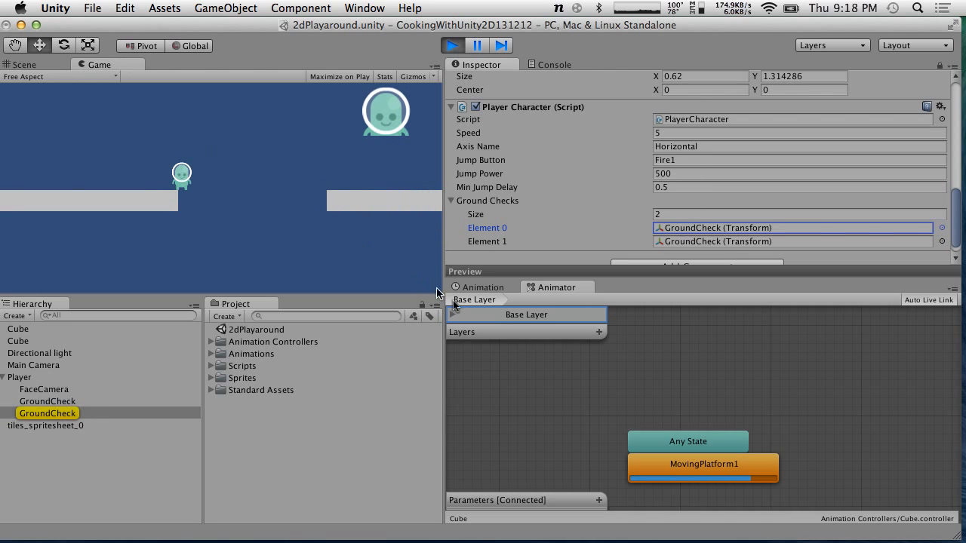
pyautogui.press('z')
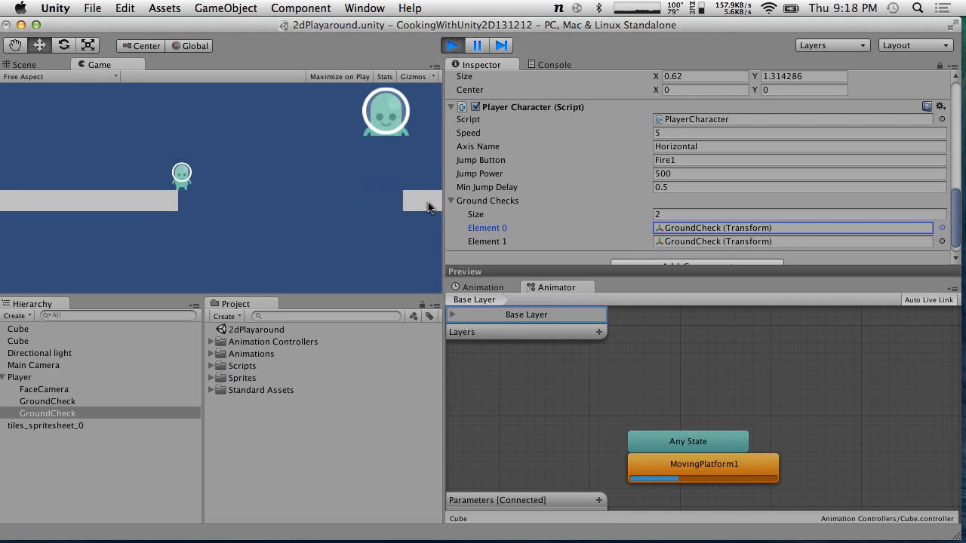
pyautogui.click(451, 45)
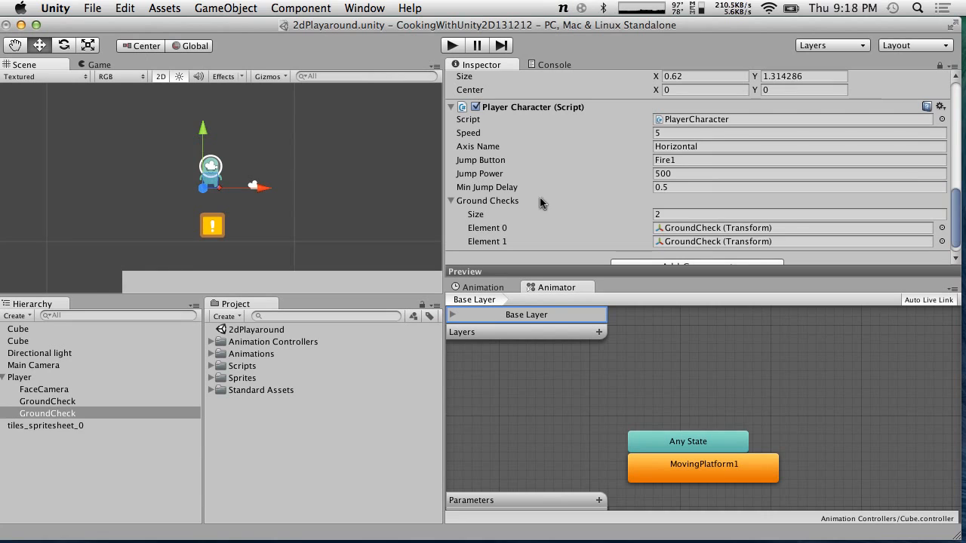
# Check which GroundCheck object each Ground Checks element references
pyautogui.click(676, 231)
pyautogui.click(680, 243)
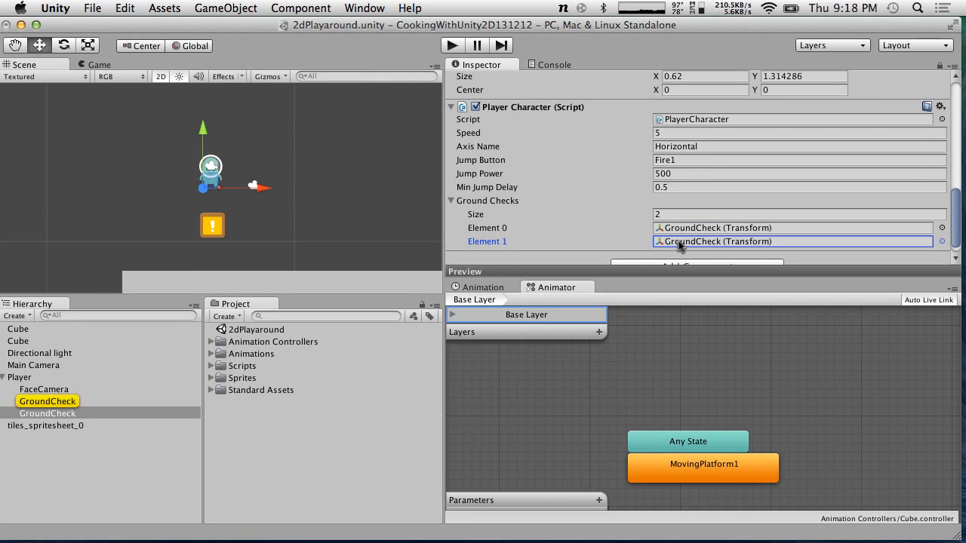
pyautogui.click(39, 403)
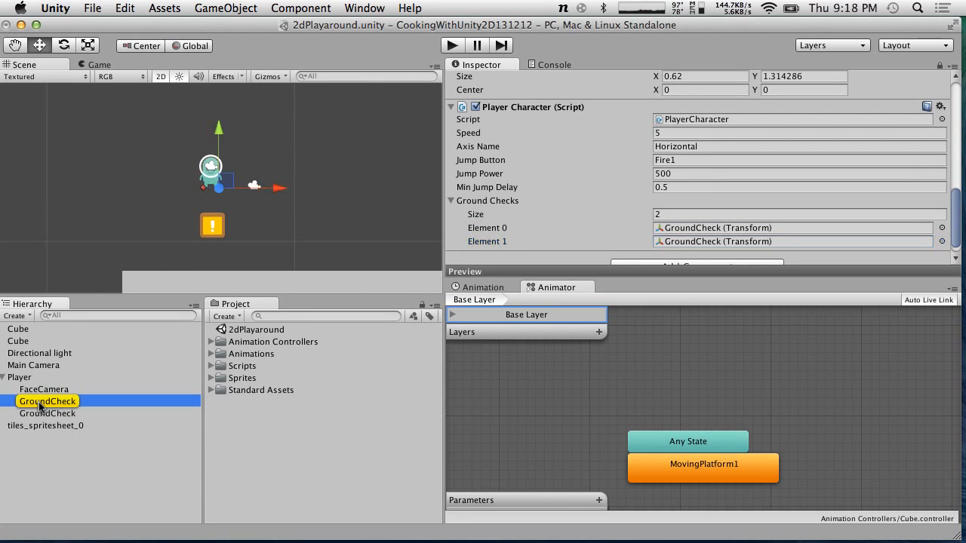
pyautogui.click(678, 243)
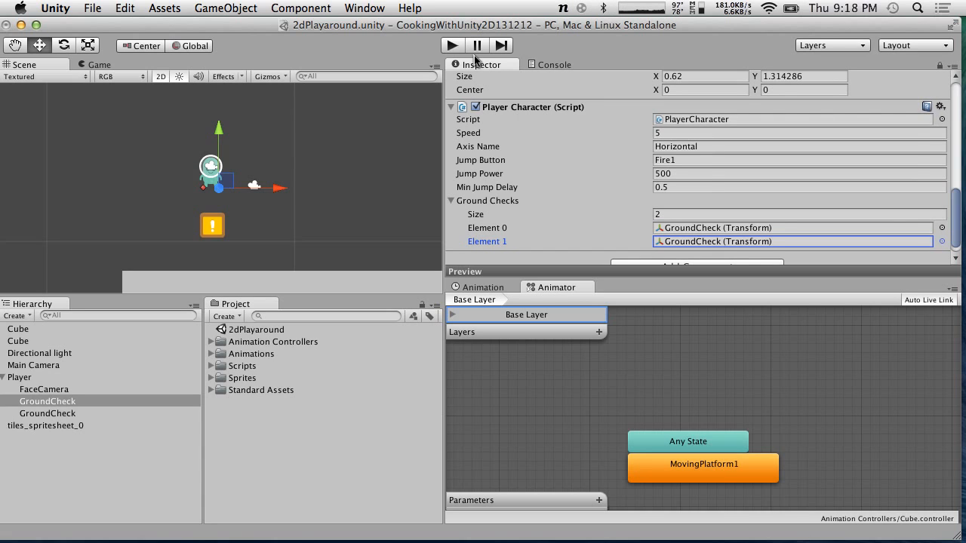
# Switch to the script editor, enlarge the code text and reread the whole PlayerCharacter script
pyautogui.moveTo(581, 532)
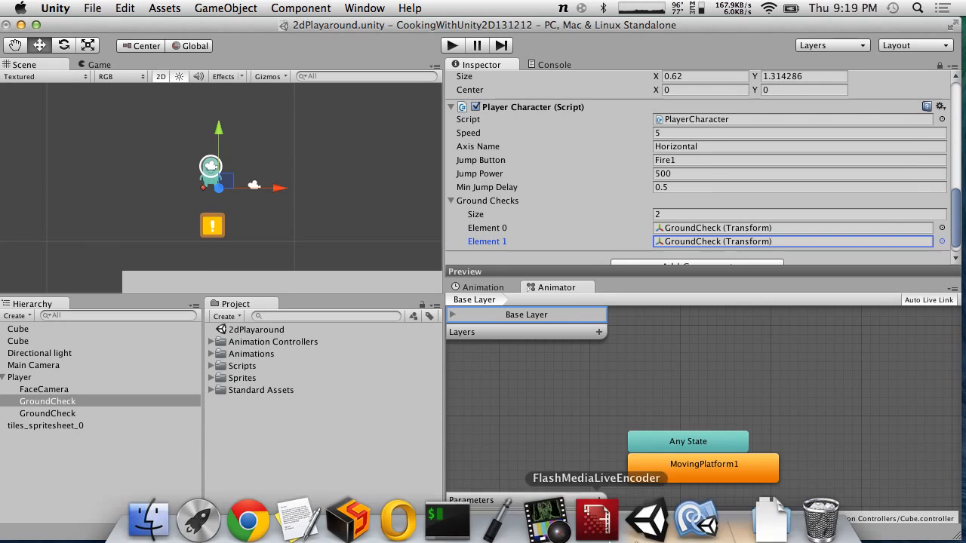
pyautogui.click(692, 519)
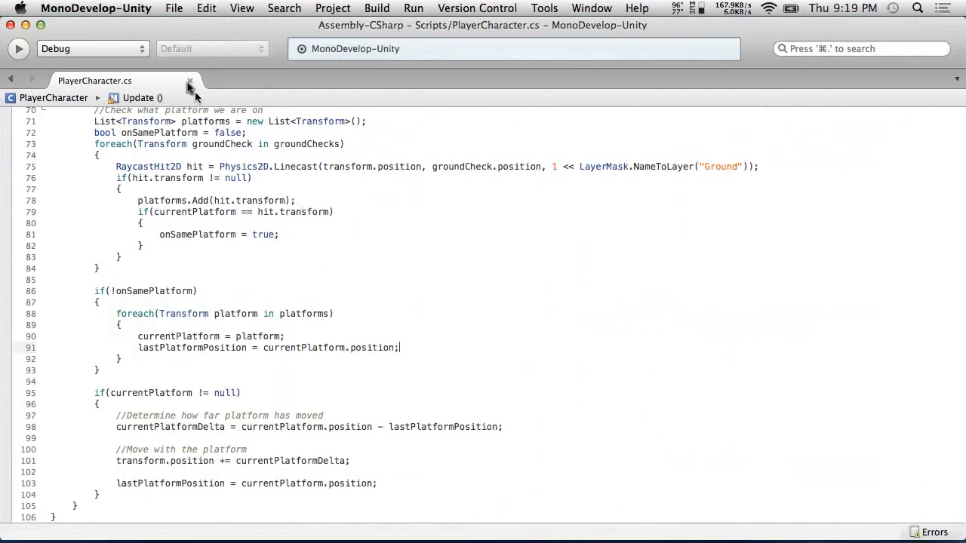
pyautogui.click(206, 7)
pyautogui.moveTo(248, 9)
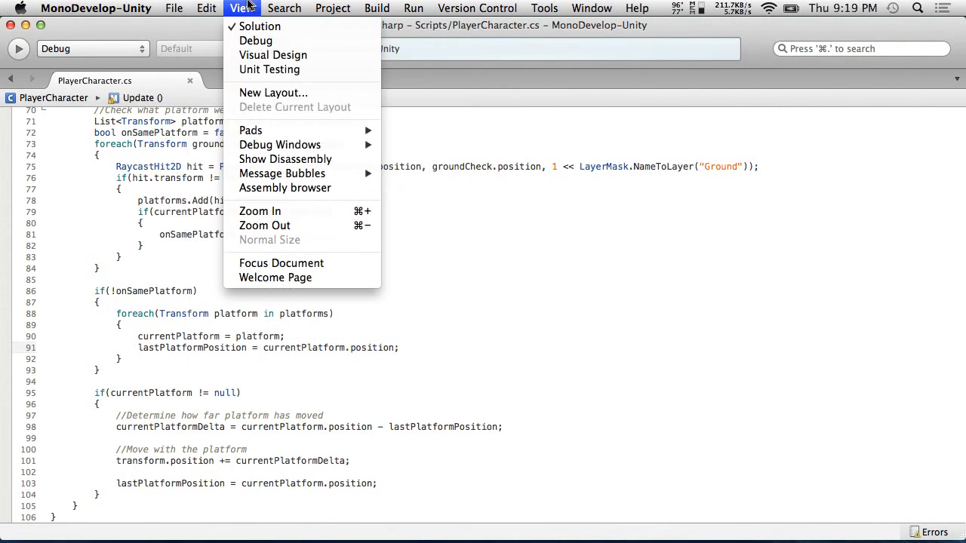
pyautogui.click(276, 215)
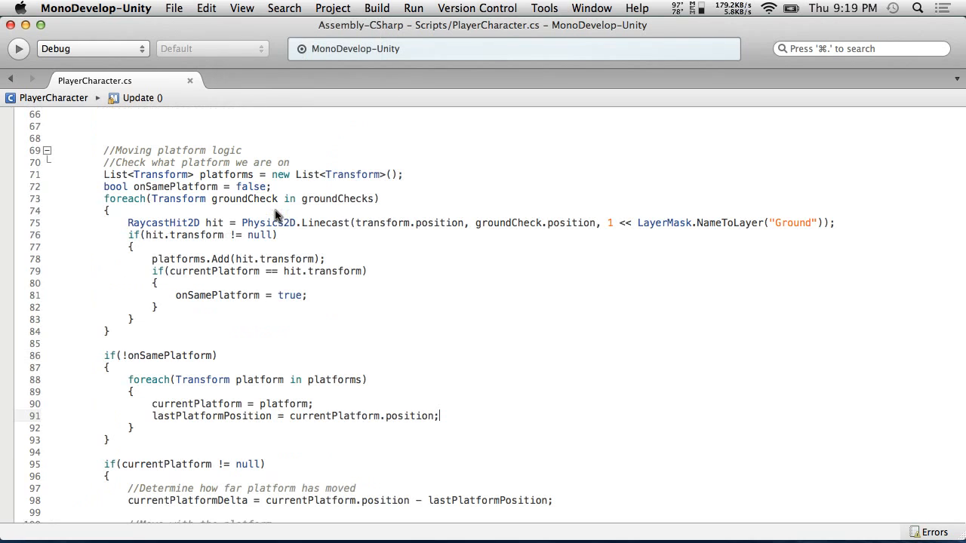
pyautogui.scroll(15, 271, 283)
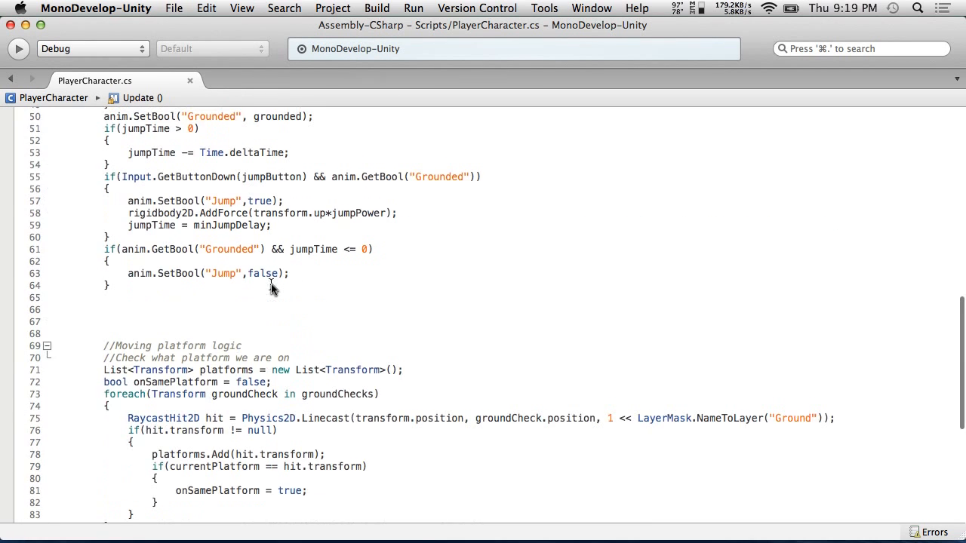
pyautogui.scroll(3, 271, 285)
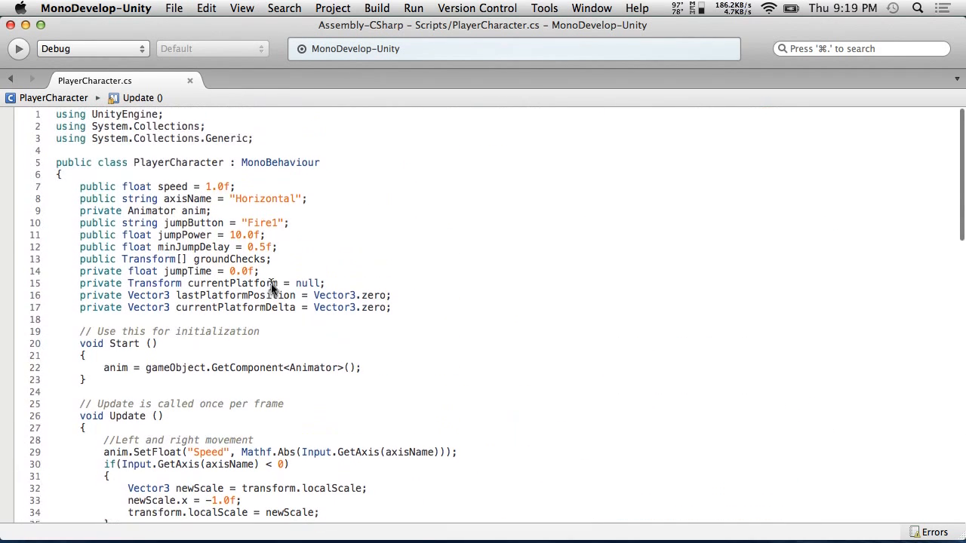
pyautogui.scroll(-3, 532, 336)
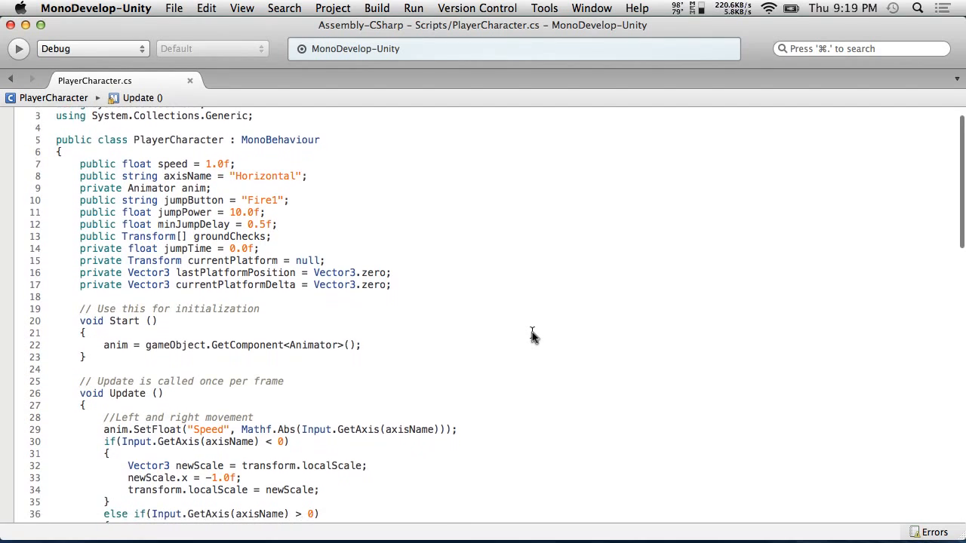
pyautogui.scroll(-6, 532, 336)
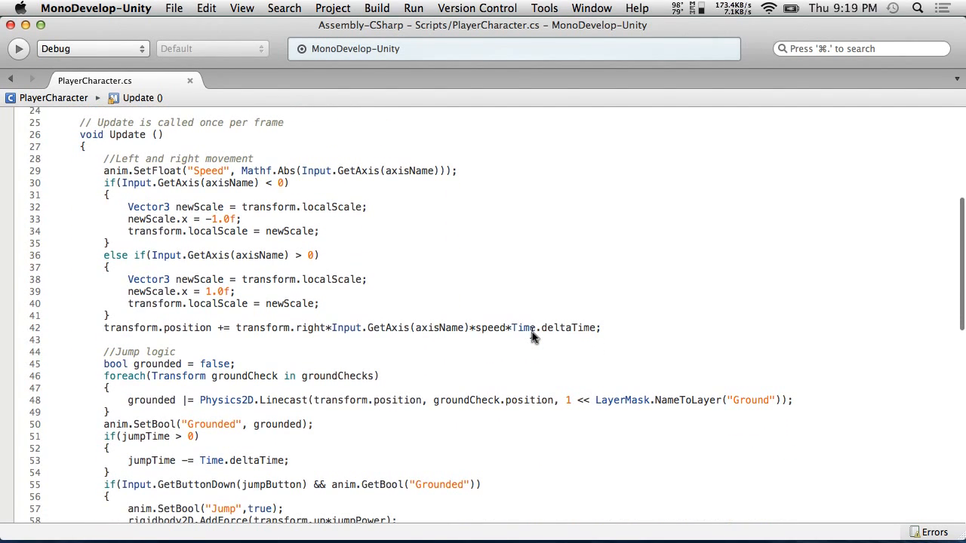
pyautogui.scroll(-7, 532, 335)
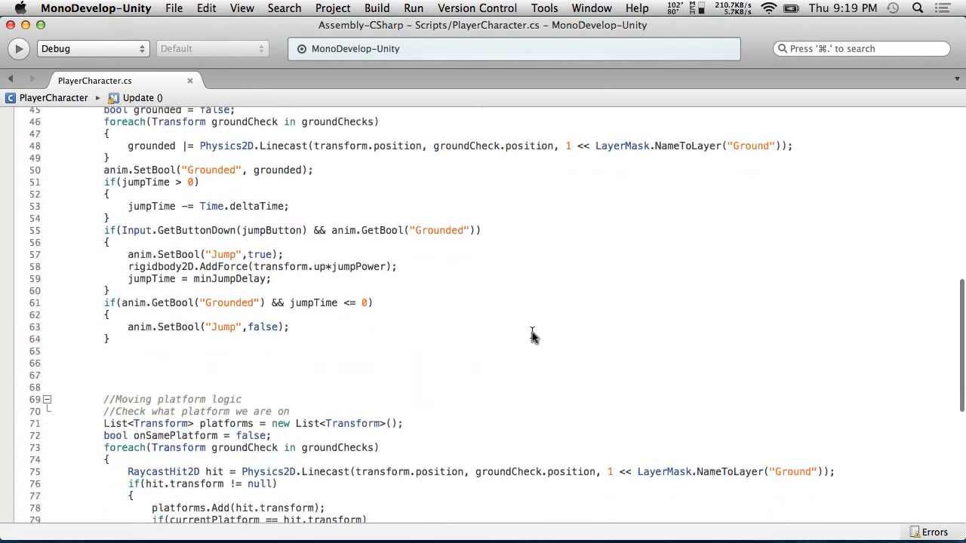
pyautogui.scroll(-1, 532, 335)
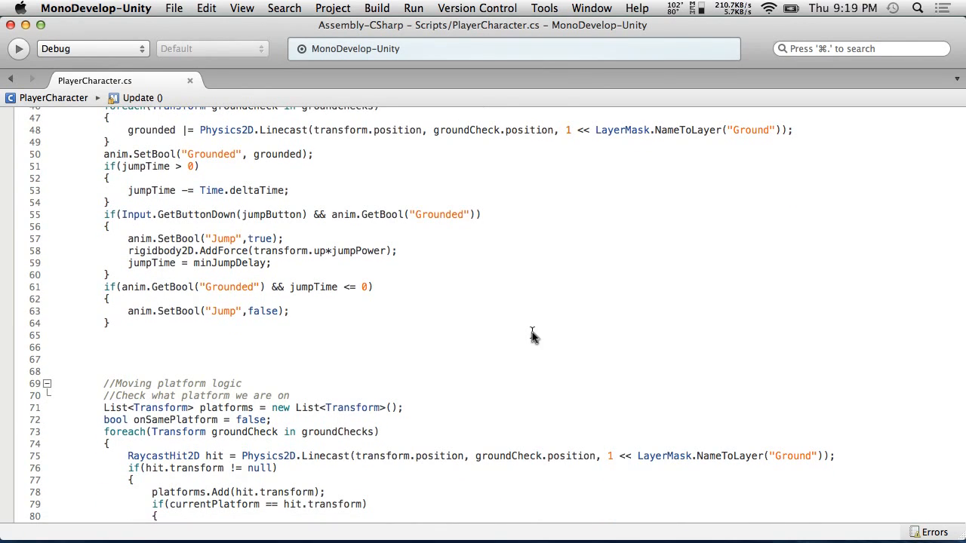
pyautogui.scroll(-4, 532, 336)
pyautogui.scroll(-3, 532, 336)
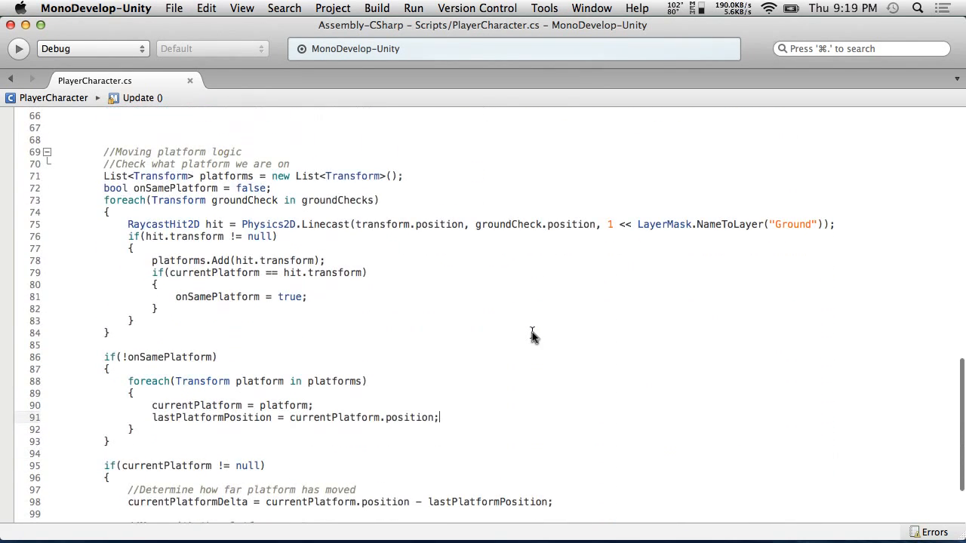
pyautogui.scroll(-2, 532, 336)
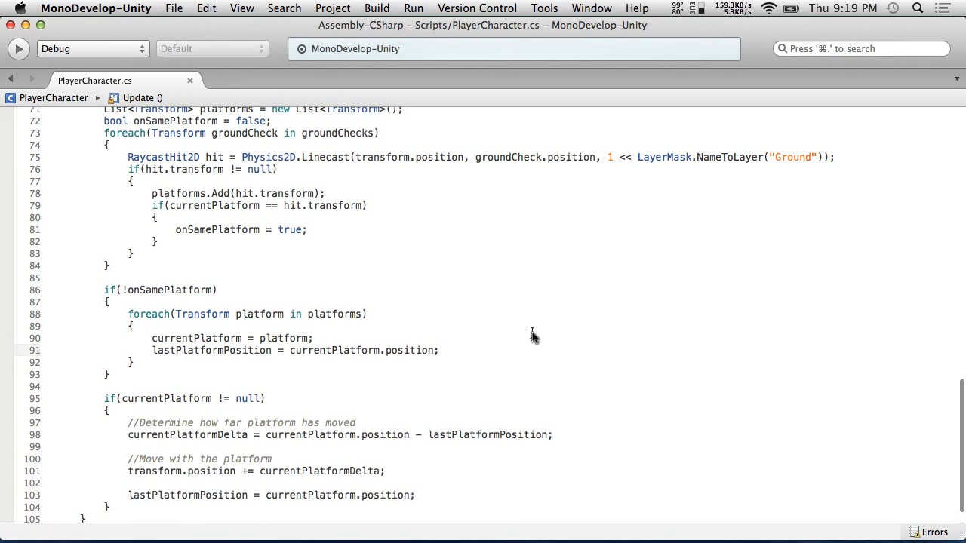
pyautogui.scroll(2, 532, 332)
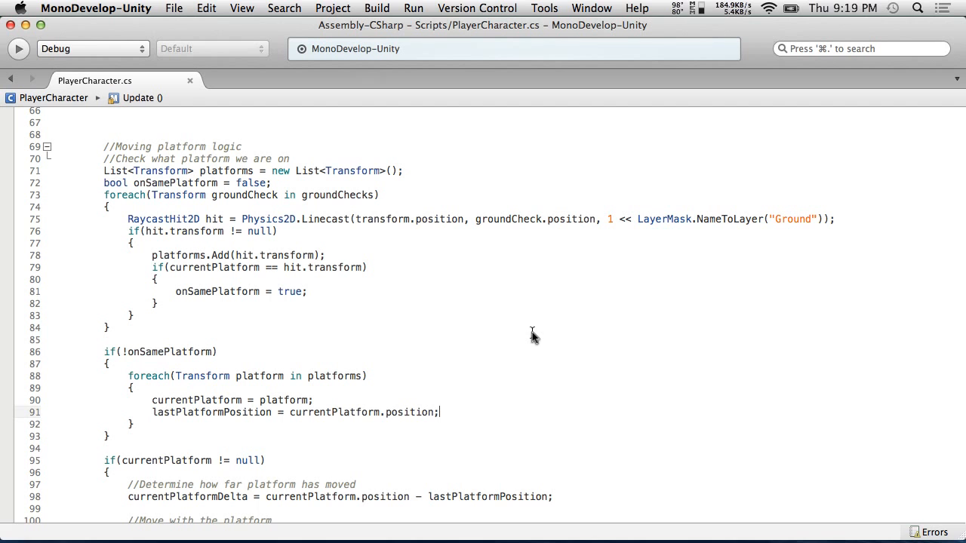
# Switch back to Unity and play the scene once more to test the platform behaviour
pyautogui.press('super+Tab')
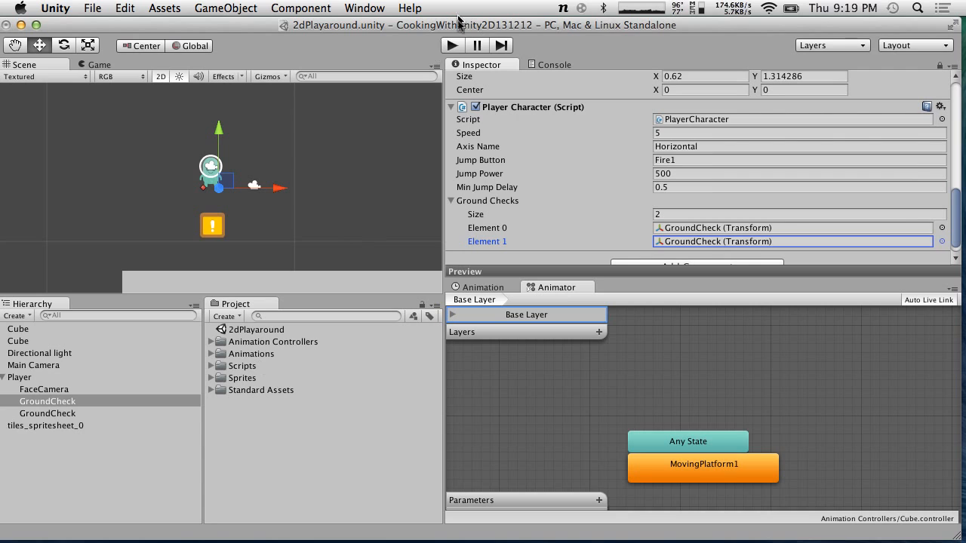
pyautogui.click(451, 45)
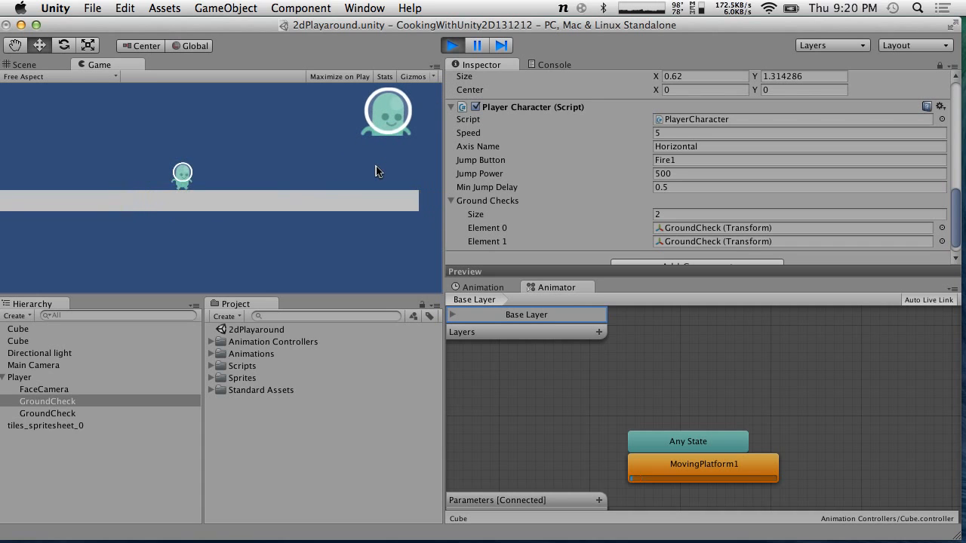
pyautogui.click(455, 44)
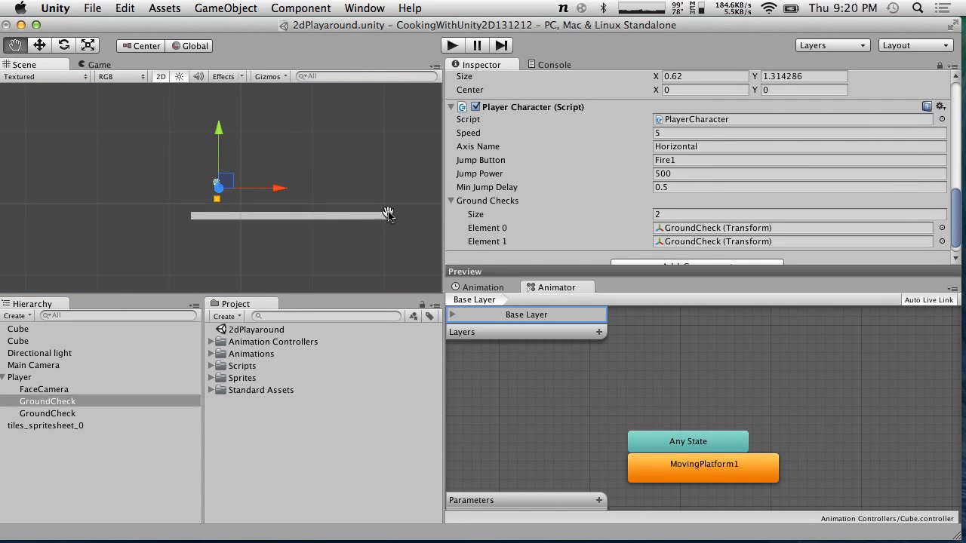
pyautogui.hscroll(3, 388, 217)
pyautogui.hscroll(5, 388, 216)
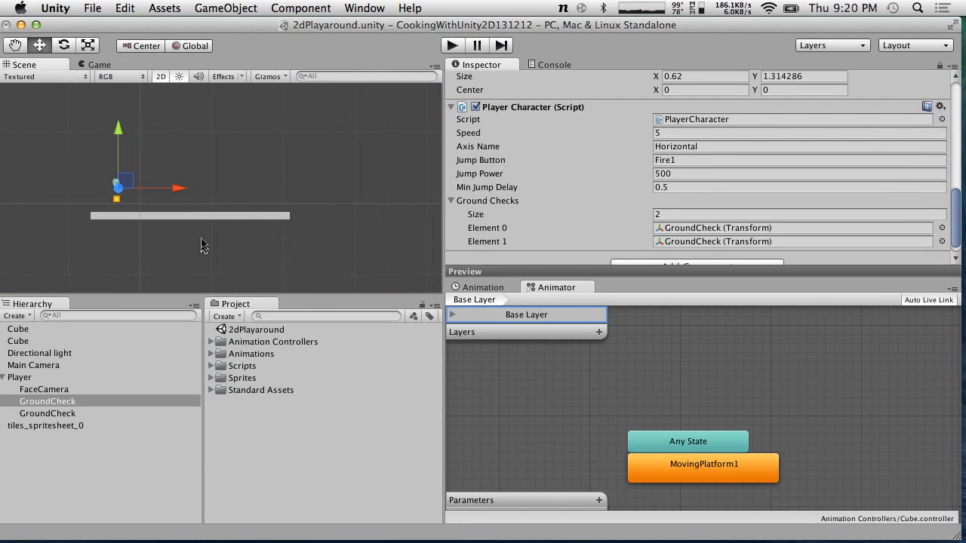
pyautogui.click(249, 217)
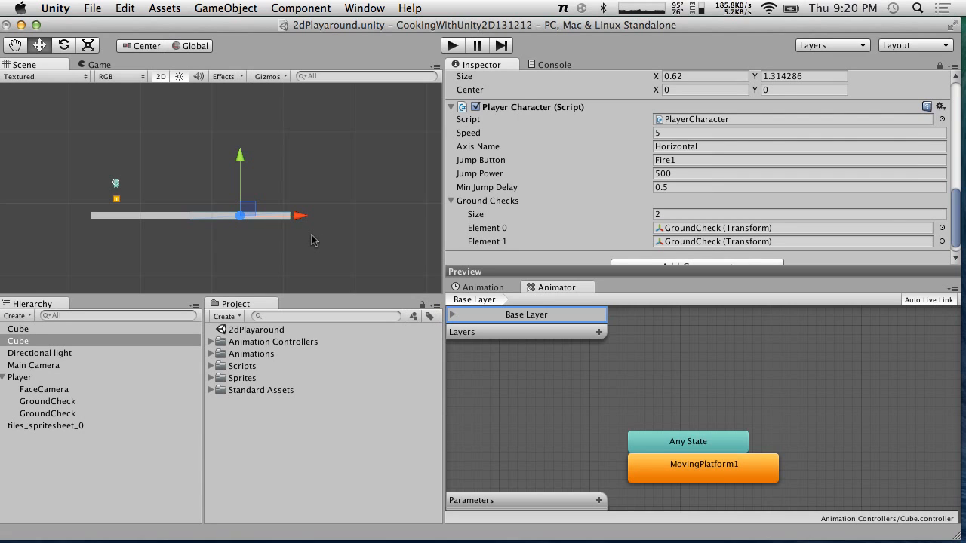
pyautogui.press('super+d')
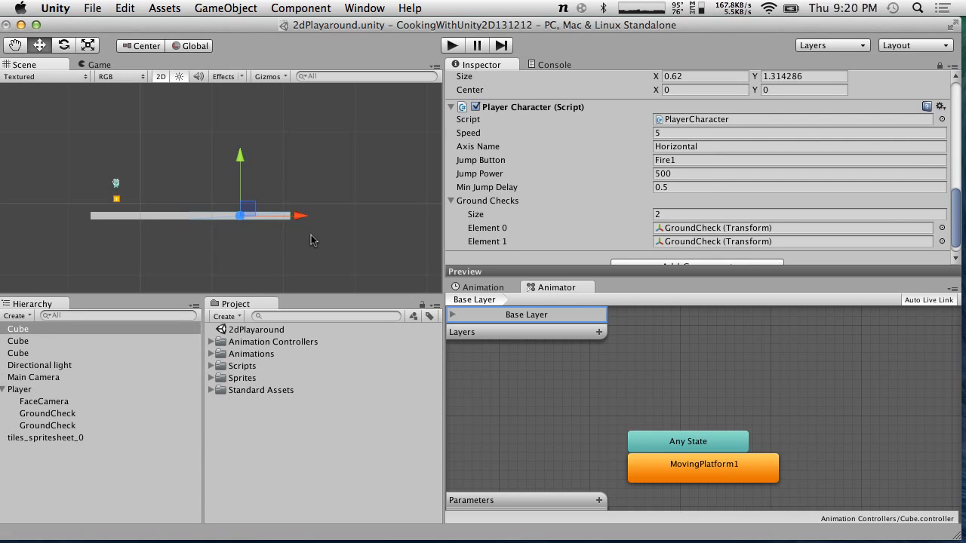
pyautogui.moveTo(300, 216); pyautogui.dragTo(398, 216)
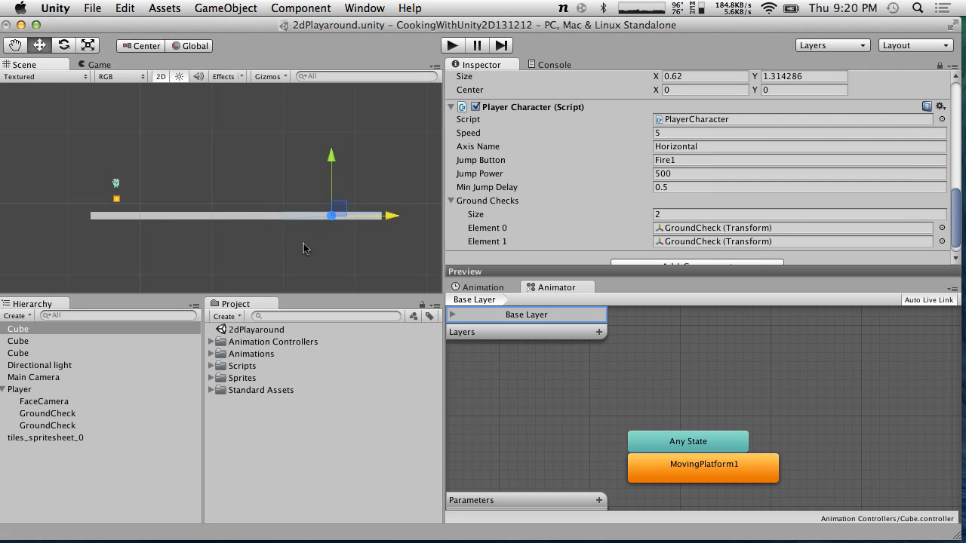
pyautogui.press('super+z')
pyautogui.click(138, 217)
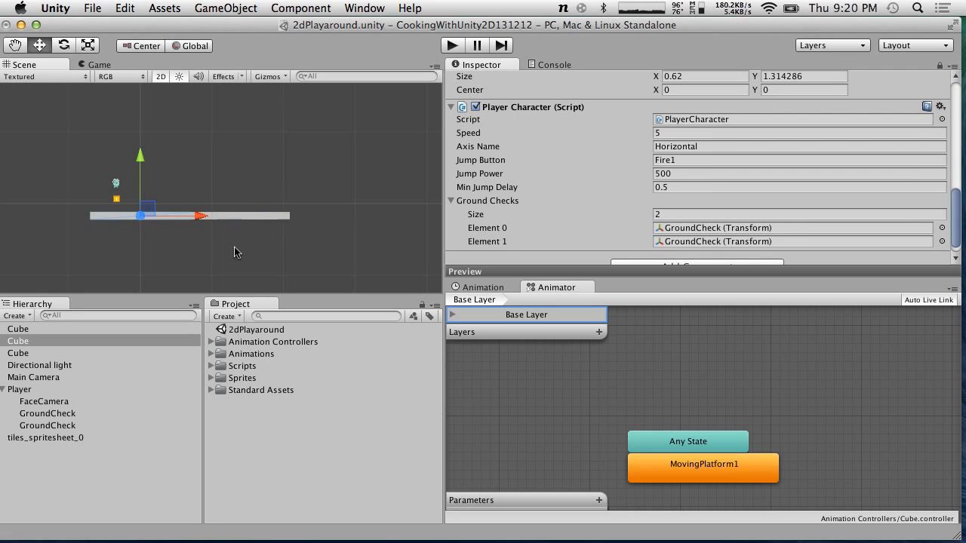
pyautogui.press('super+z')
pyautogui.press('super+z')
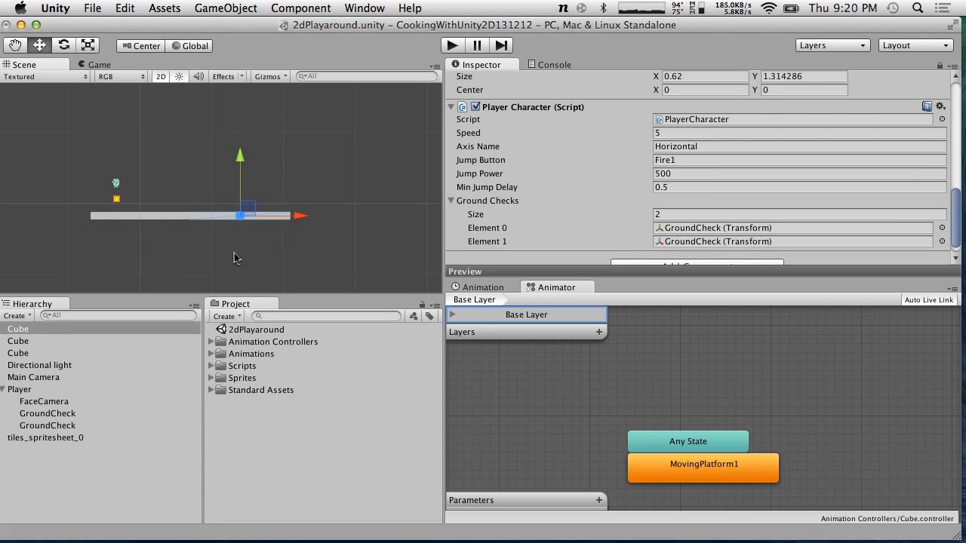
# Duplicate the static ground platform and move the copy to the right, leaving a gap
pyautogui.click(31, 330)
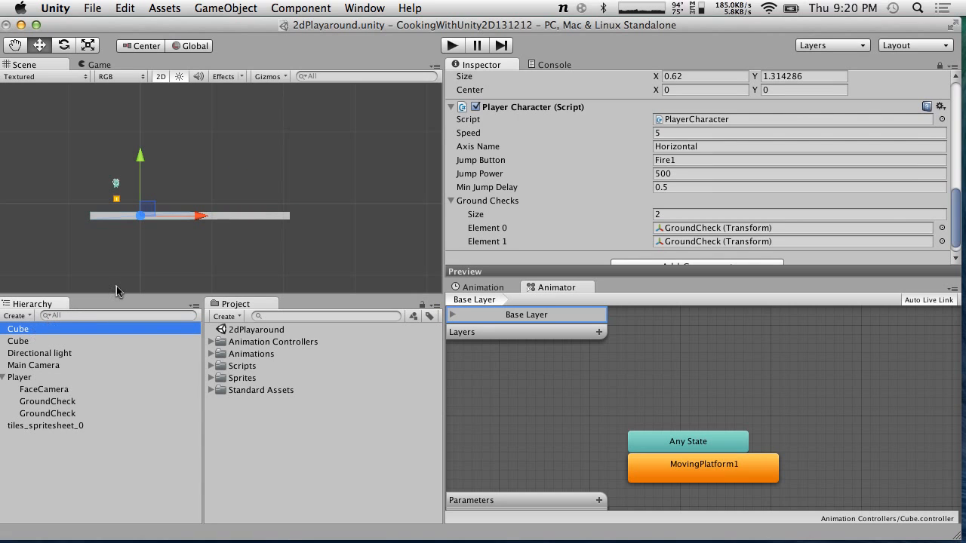
pyautogui.press('super+d')
pyautogui.moveTo(196, 219); pyautogui.dragTo(512, 221)
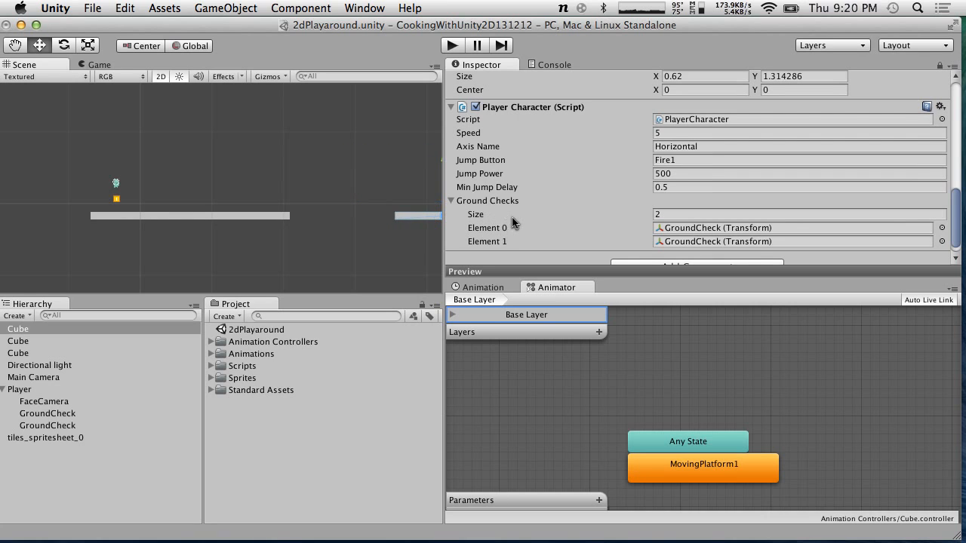
# Select the existing moving platform and preview its MovingPlatform1 animation
pyautogui.click(252, 216)
pyautogui.scroll(-3, 254, 217)
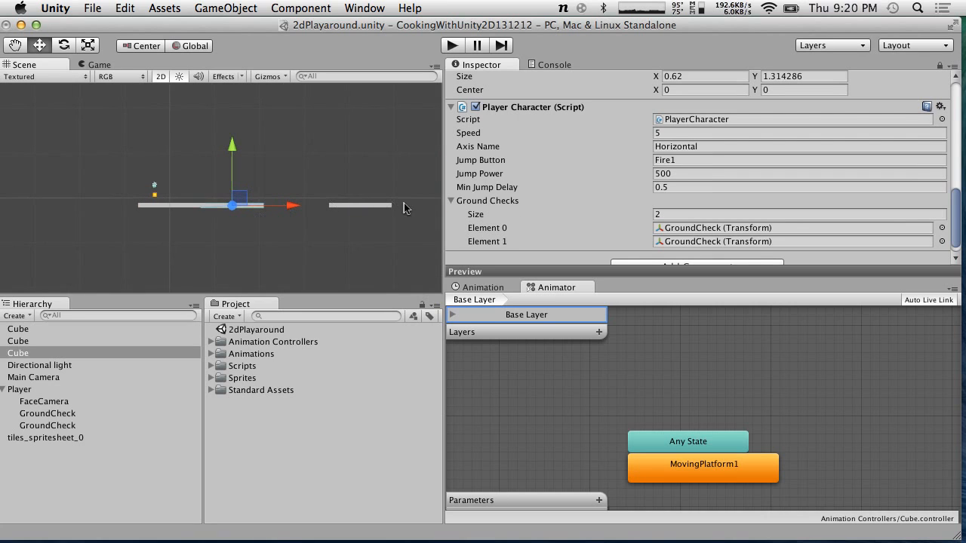
pyautogui.click(504, 288)
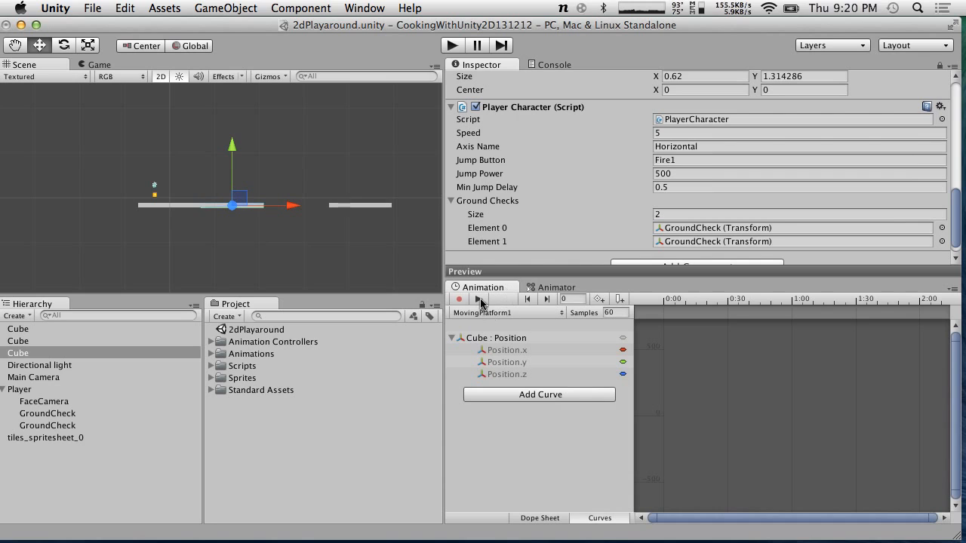
pyautogui.click(478, 299)
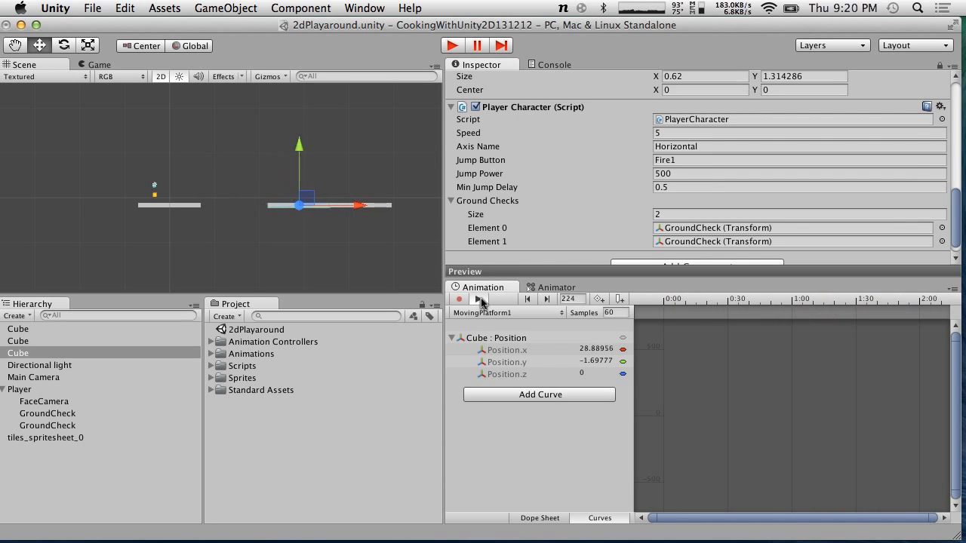
pyautogui.click(479, 299)
# Select the new right-hand platform and nudge it slightly further right
pyautogui.click(355, 209)
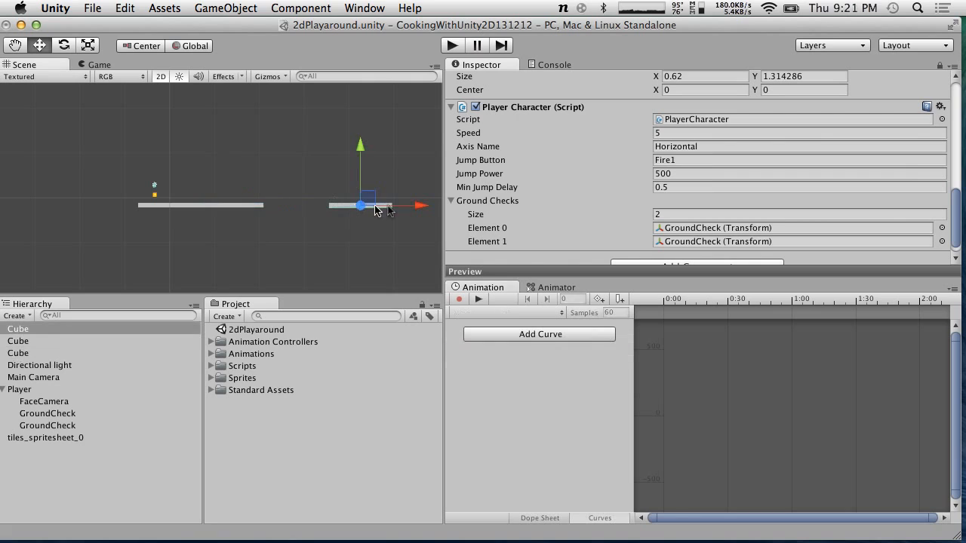
pyautogui.moveTo(420, 211); pyautogui.dragTo(424, 211)
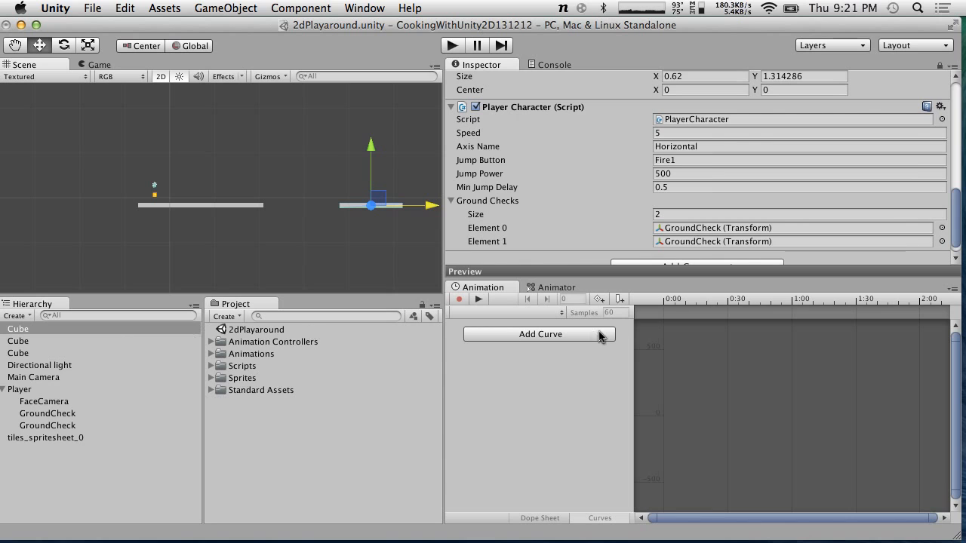
# Create a new animation clip named DiangonalMovePlatform for the right-hand platform in Assets
pyautogui.click(458, 300)
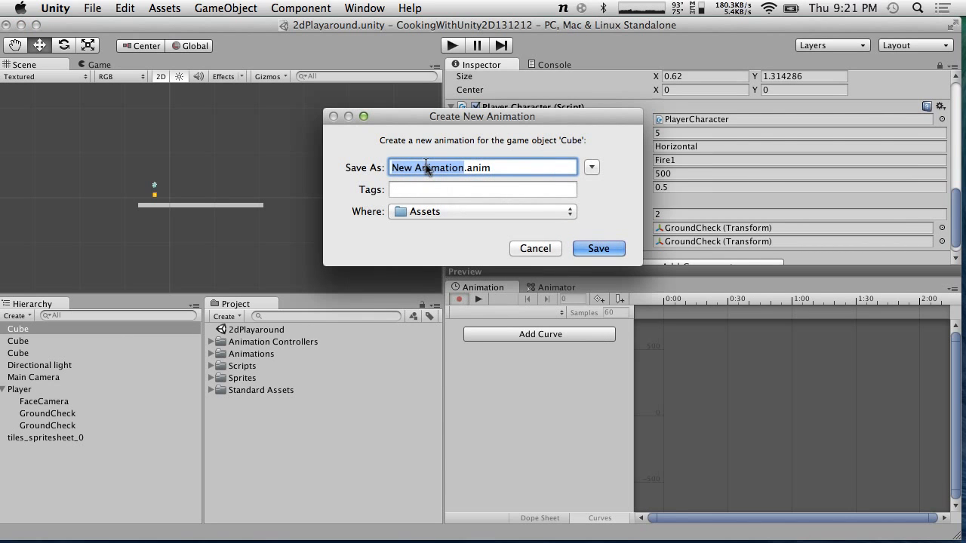
pyautogui.write('Diangonal.anim')
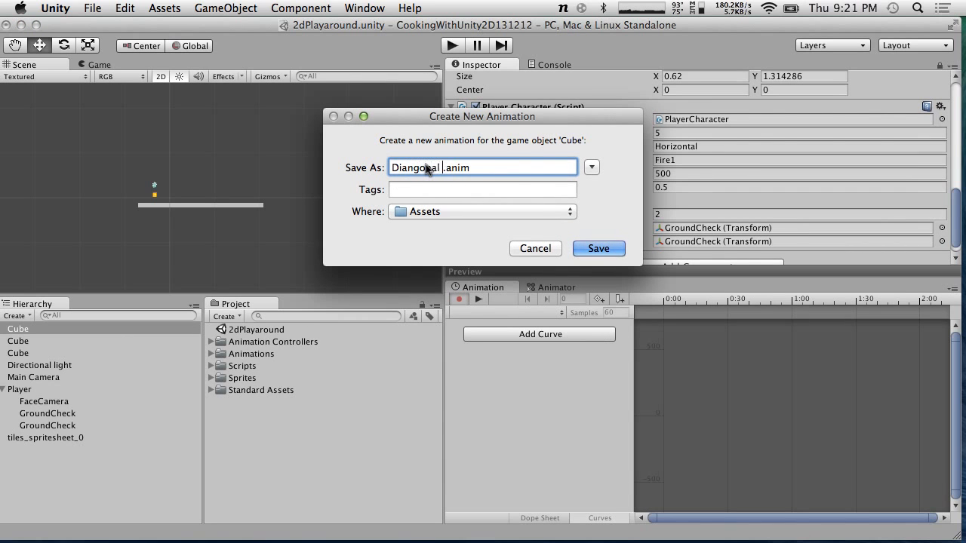
pyautogui.write('ove')
pyautogui.press('BackSpace')
pyautogui.press('BackSpace')
pyautogui.press('BackSpace')
pyautogui.press('BackSpace')
pyautogui.write('MovePlatform')
pyautogui.press('Return')
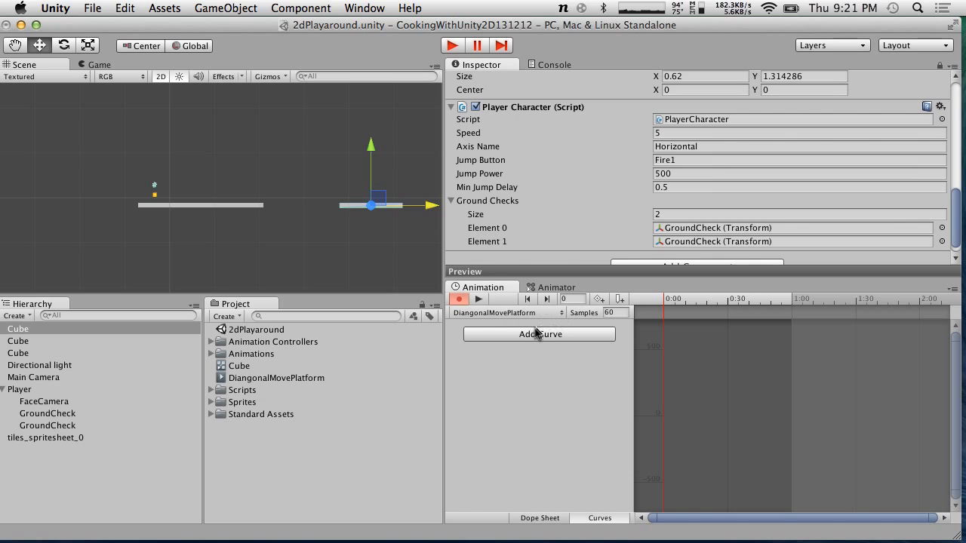
# Create another animation clip for the same platform named CircleMovePlatform
pyautogui.click(480, 312)
pyautogui.click(491, 334)
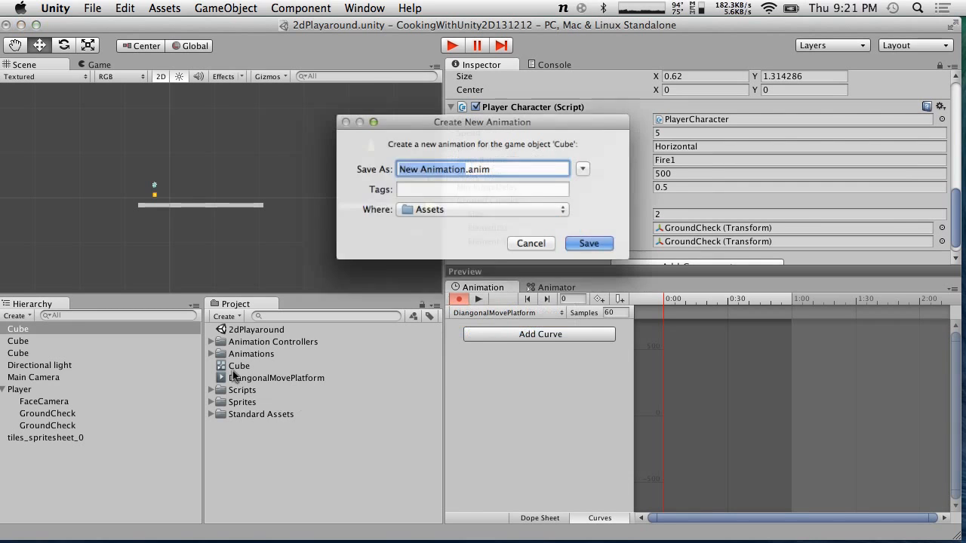
pyautogui.write('CircleMo')
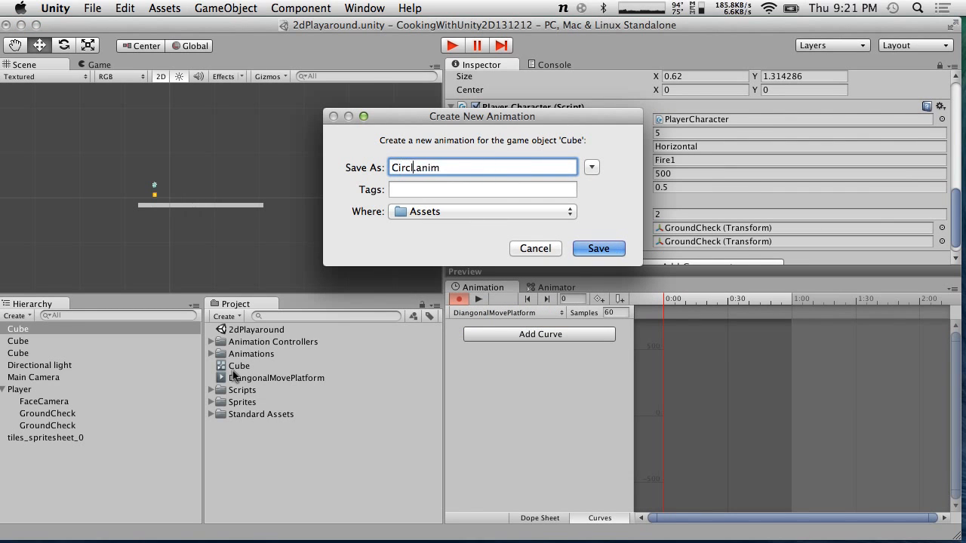
pyautogui.write('vePlatform')
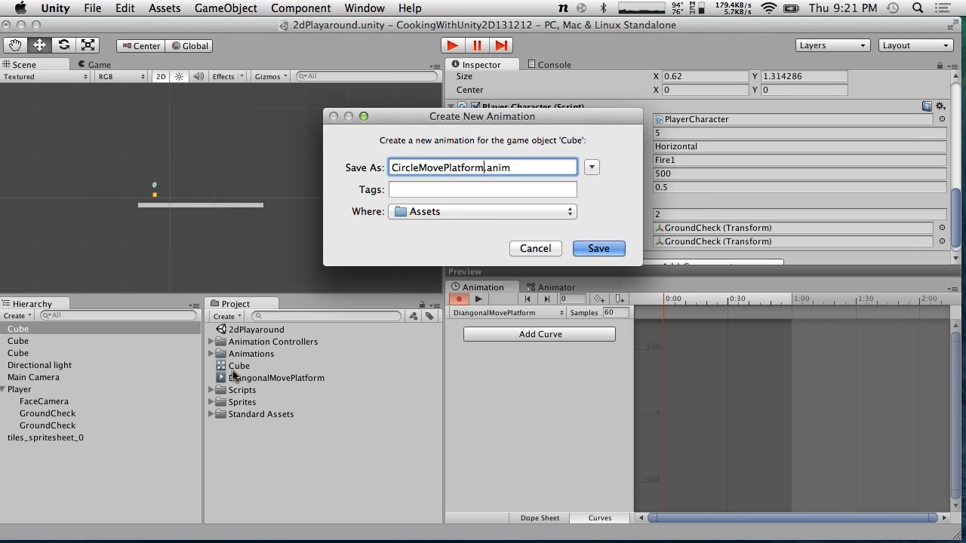
pyautogui.press('Return')
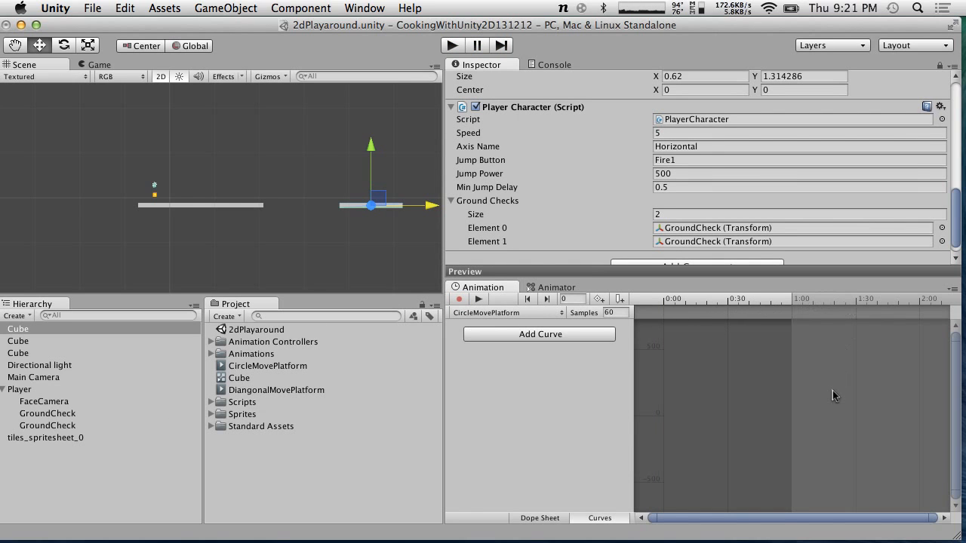
# Turn on recording and add a Transform Position curve to the CircleMovePlatform clip
pyautogui.scroll(-5, 832, 390)
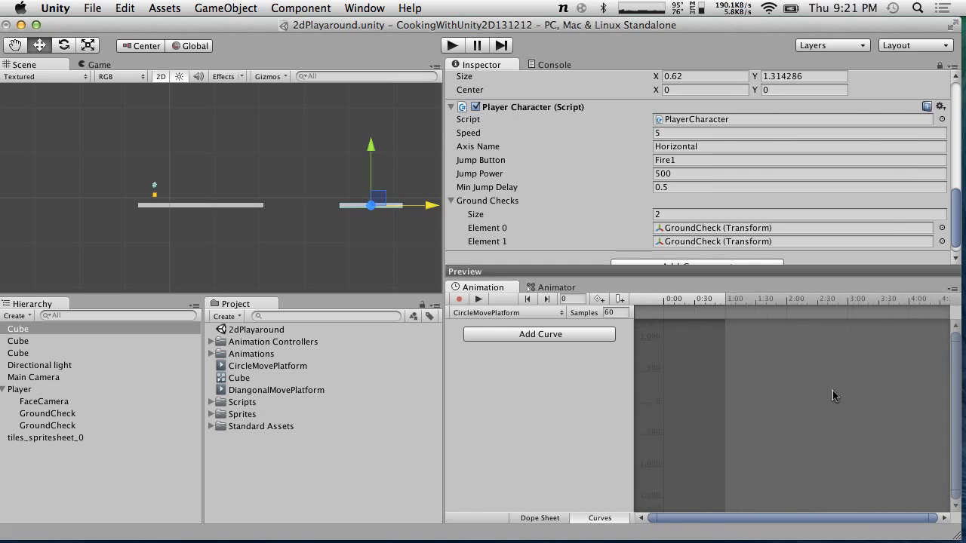
pyautogui.scroll(-5, 832, 390)
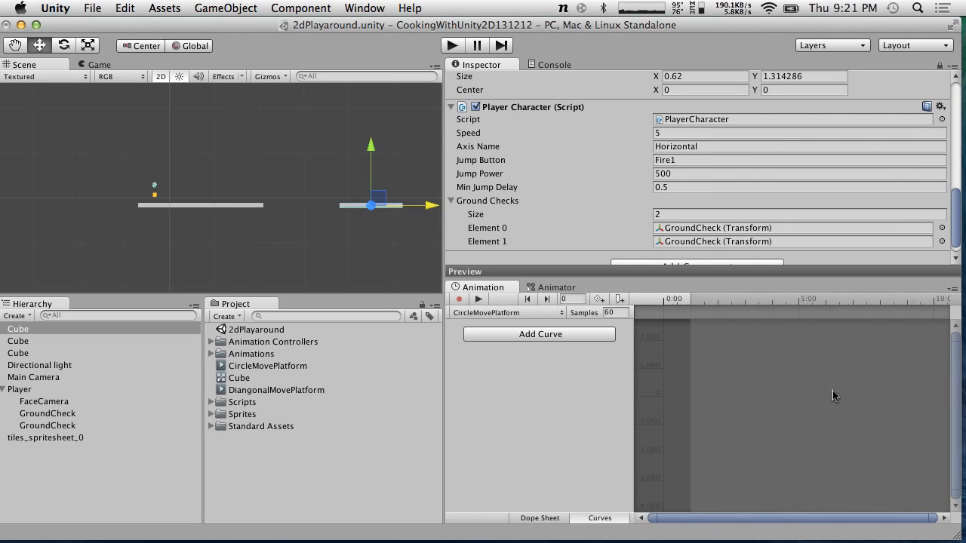
pyautogui.scroll(3, 801, 329)
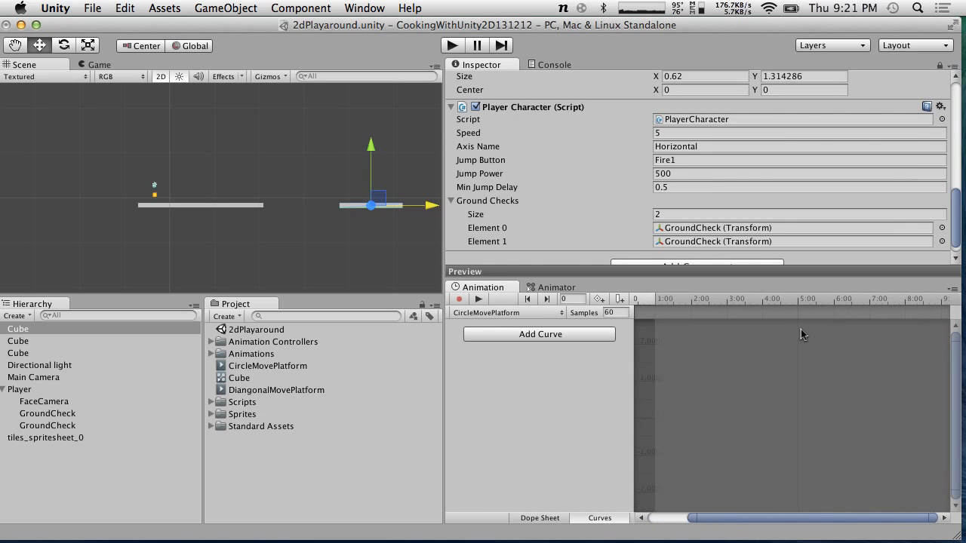
pyautogui.click(459, 299)
pyautogui.scroll(-5, 683, 332)
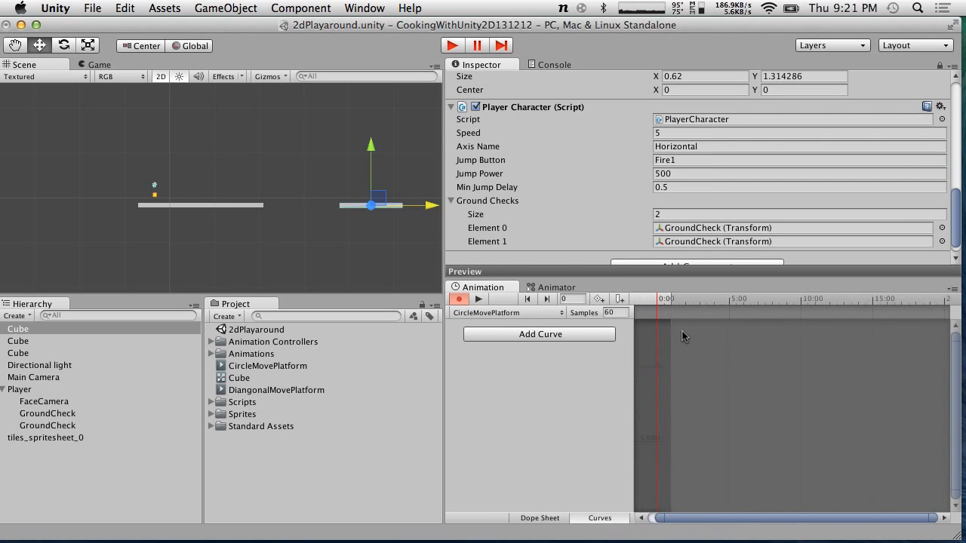
pyautogui.click(582, 336)
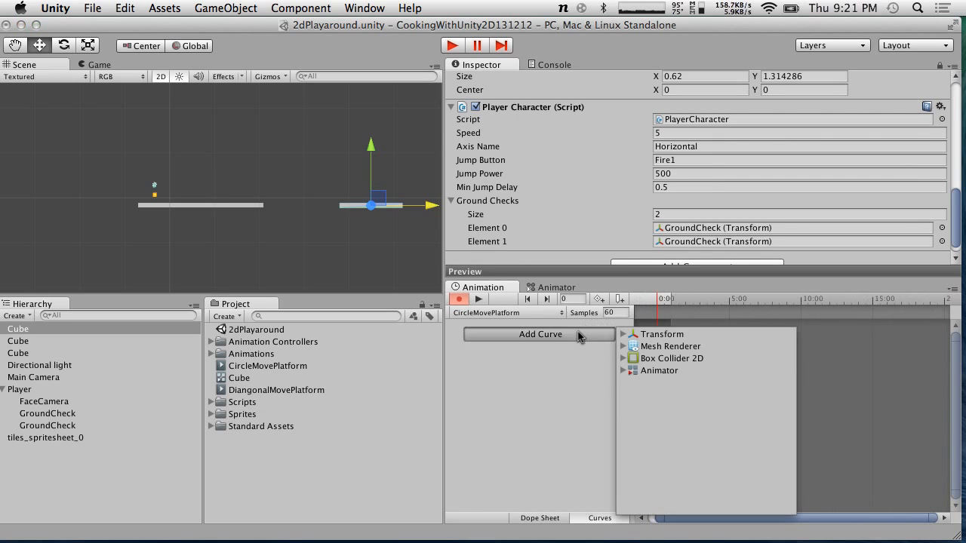
pyautogui.click(623, 335)
pyautogui.click(787, 348)
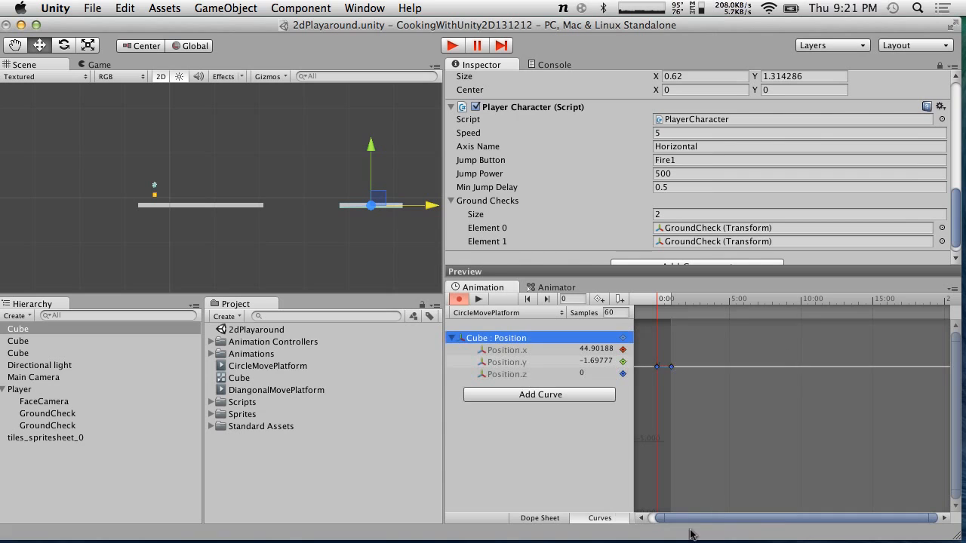
# Examine the Position x, y and z curves in the curve editor
pyautogui.moveTo(693, 523); pyautogui.dragTo(684, 523)
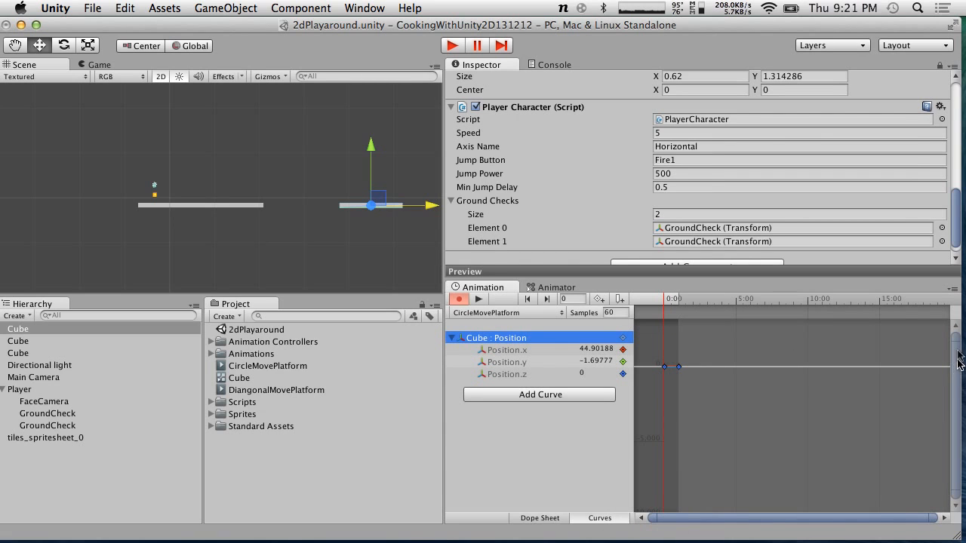
pyautogui.click(531, 361)
pyautogui.click(518, 351)
pyautogui.click(517, 372)
pyautogui.click(511, 352)
pyautogui.moveTo(955, 344); pyautogui.dragTo(956, 486)
pyautogui.click(955, 508)
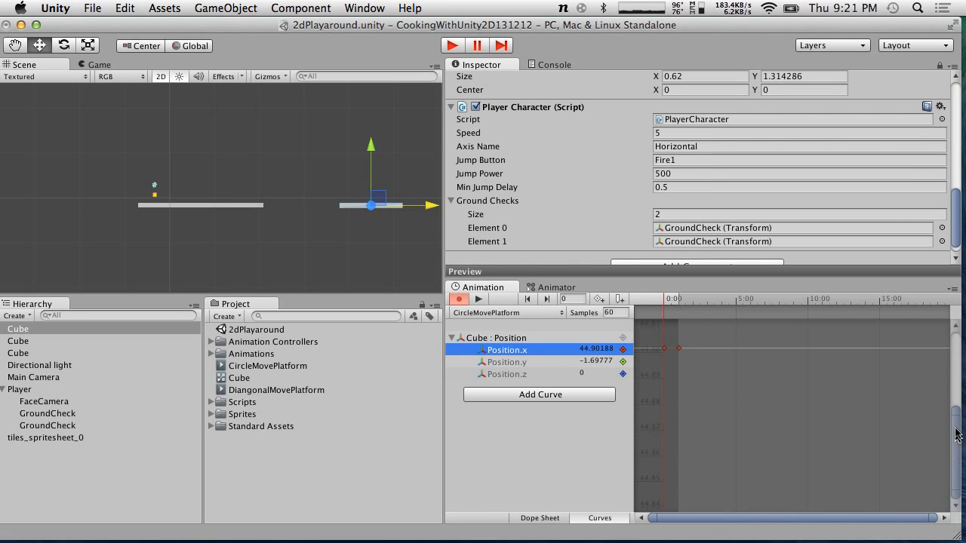
pyautogui.moveTo(953, 478); pyautogui.dragTo(954, 431)
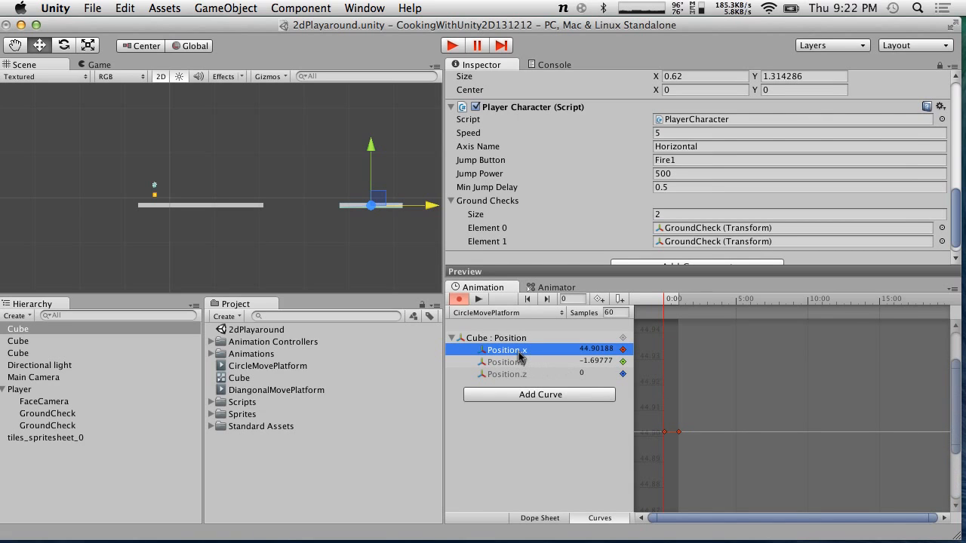
# Try setting Position.x to 45 at frame 150, then undo that change
pyautogui.moveTo(679, 304); pyautogui.dragTo(701, 300)
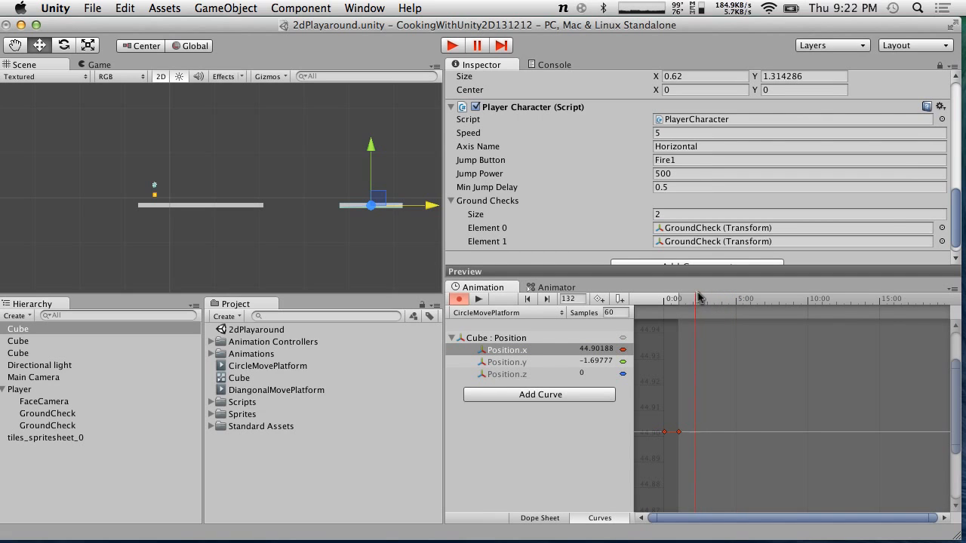
pyautogui.moveTo(703, 295); pyautogui.dragTo(699, 293)
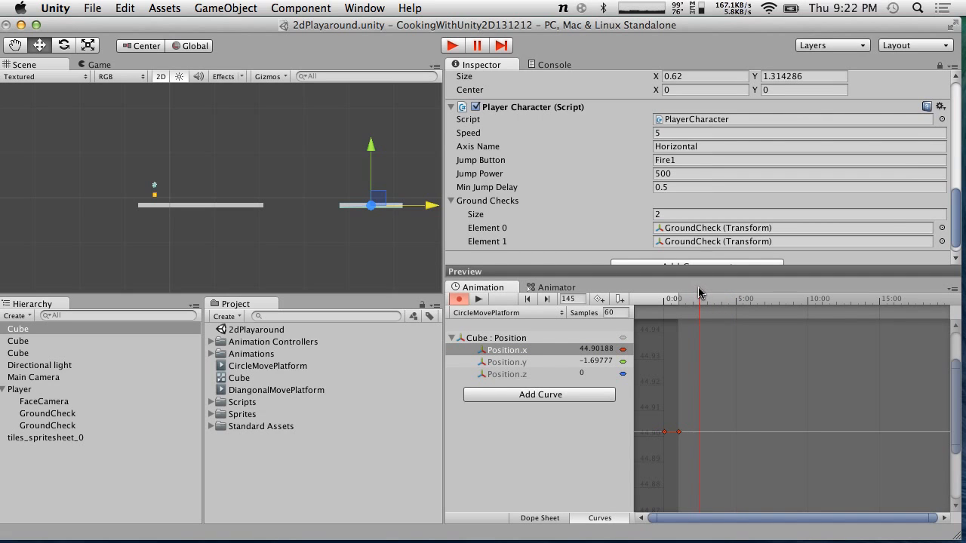
pyautogui.moveTo(936, 519); pyautogui.dragTo(797, 516)
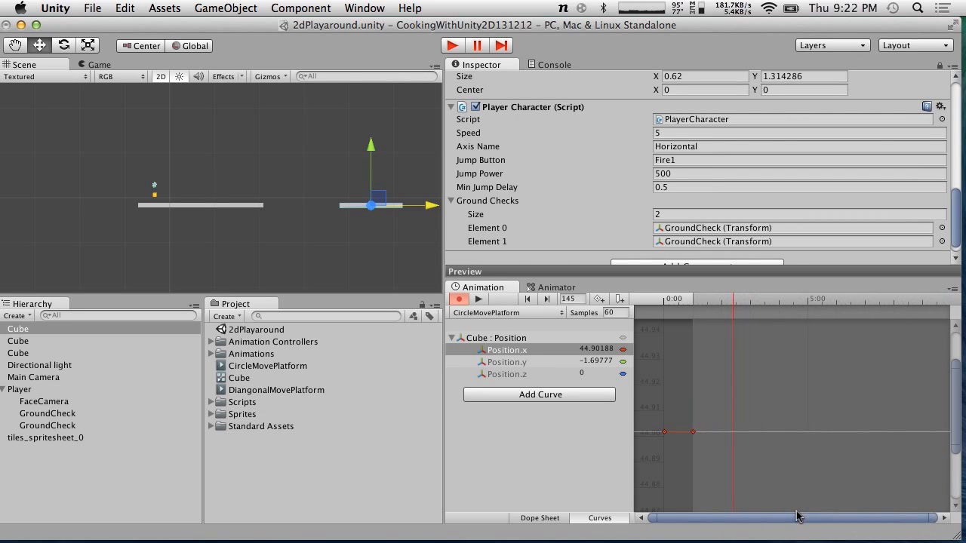
pyautogui.moveTo(936, 516); pyautogui.dragTo(914, 515)
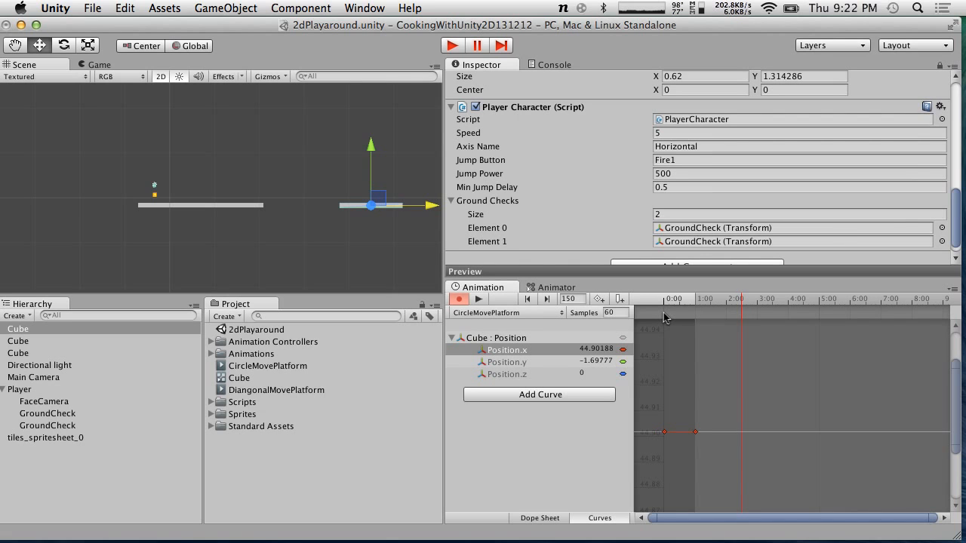
pyautogui.click(584, 350)
pyautogui.write('45')
pyautogui.scroll(-6, 755, 356)
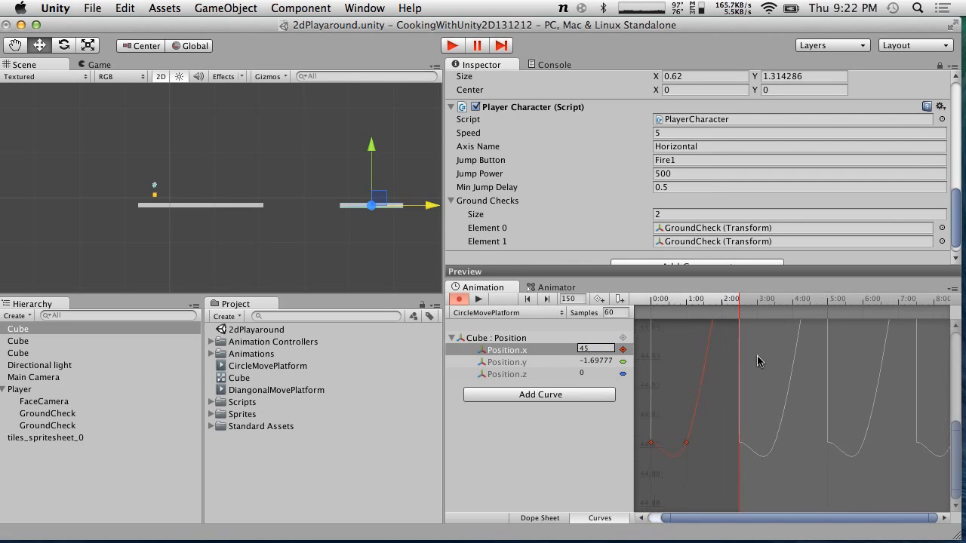
pyautogui.scroll(2, 757, 356)
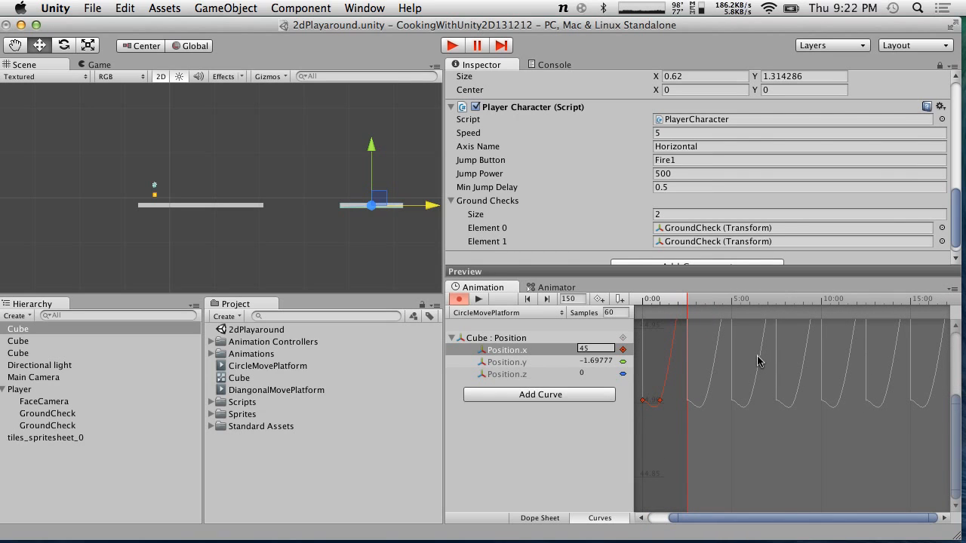
pyautogui.press('super+z')
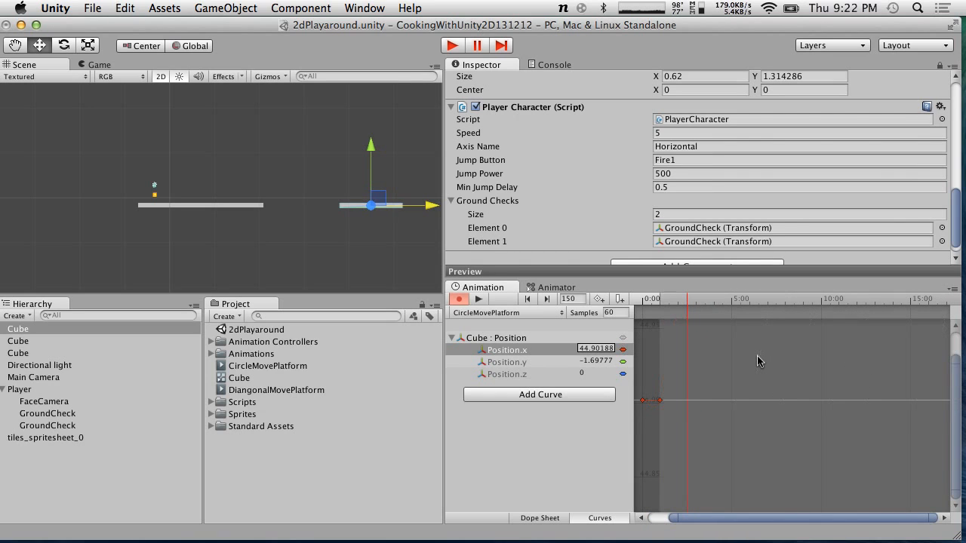
# Switch to the Dope Sheet and move the second set of position keyframes to 2:30
pyautogui.moveTo(684, 299); pyautogui.dragTo(575, 292)
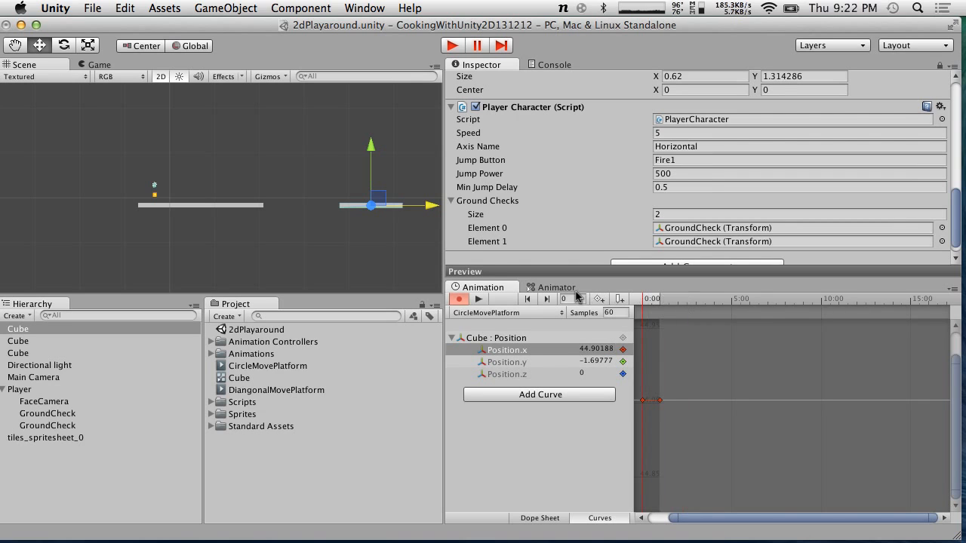
pyautogui.moveTo(677, 517); pyautogui.dragTo(651, 518)
pyautogui.moveTo(944, 521); pyautogui.dragTo(707, 495)
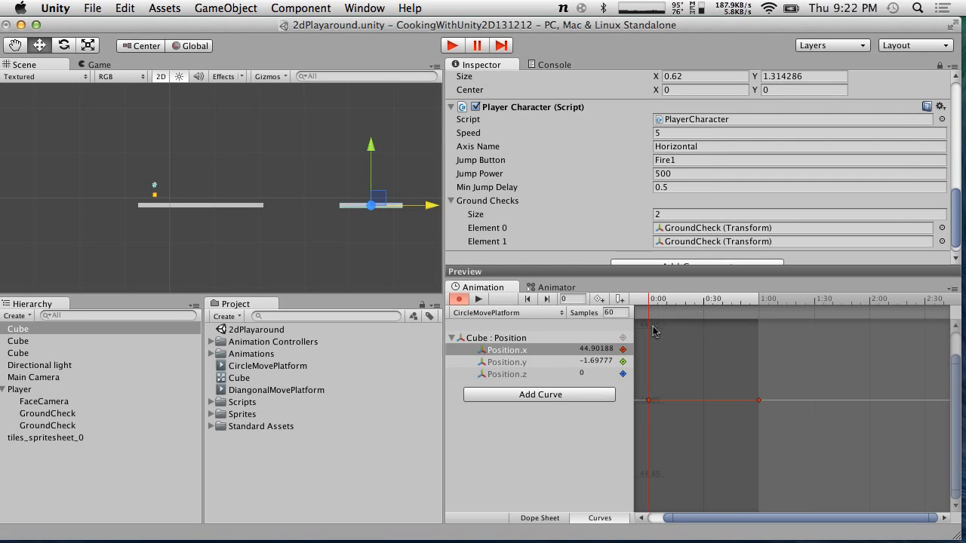
pyautogui.click(548, 518)
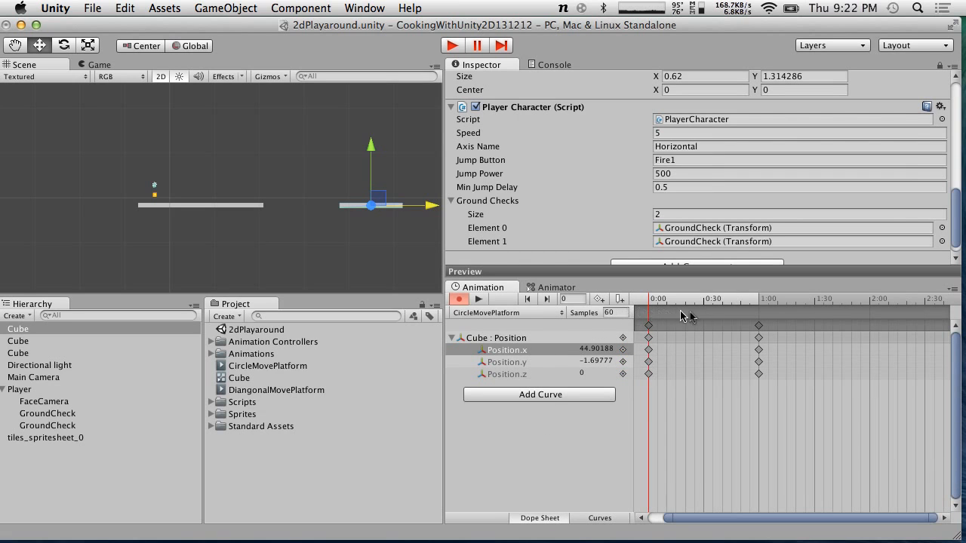
pyautogui.moveTo(648, 309); pyautogui.dragTo(928, 342)
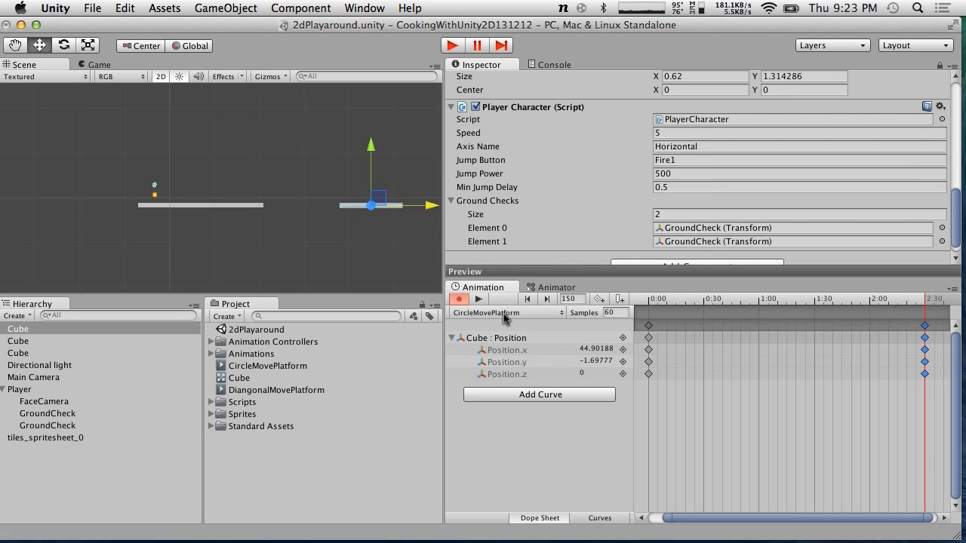
# At 2:30, move the platform up and to the right to record its end position
pyautogui.moveTo(371, 148); pyautogui.dragTo(371, 107)
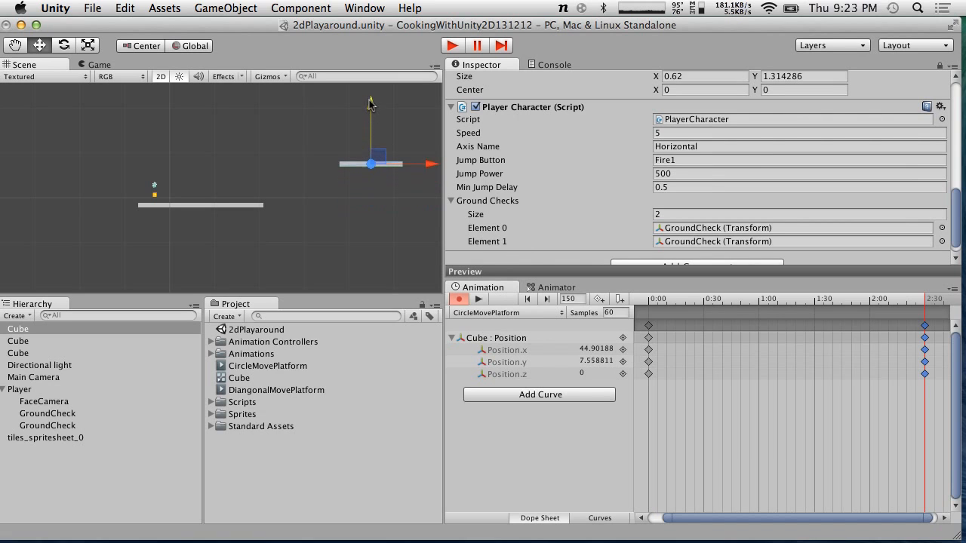
pyautogui.moveTo(427, 169); pyautogui.dragTo(491, 172)
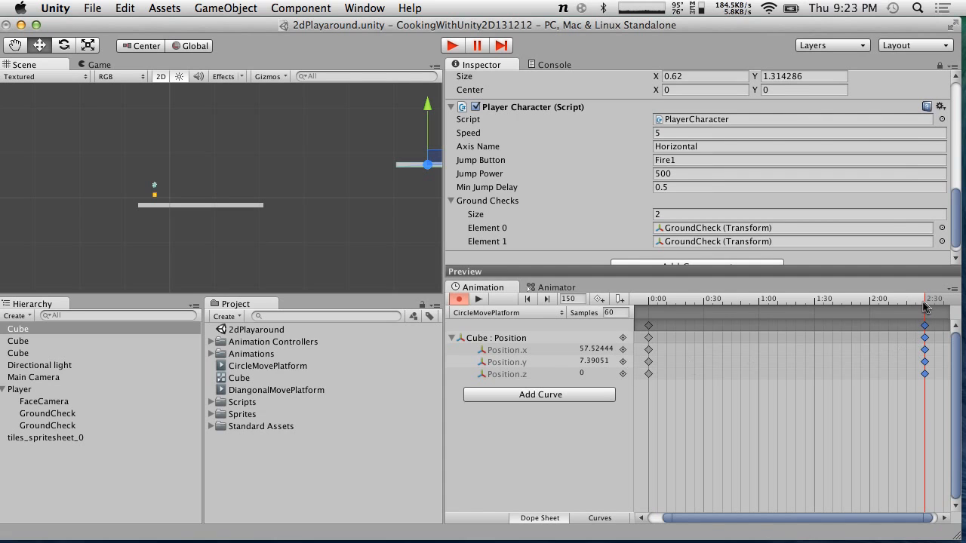
pyautogui.moveTo(907, 300); pyautogui.dragTo(945, 300)
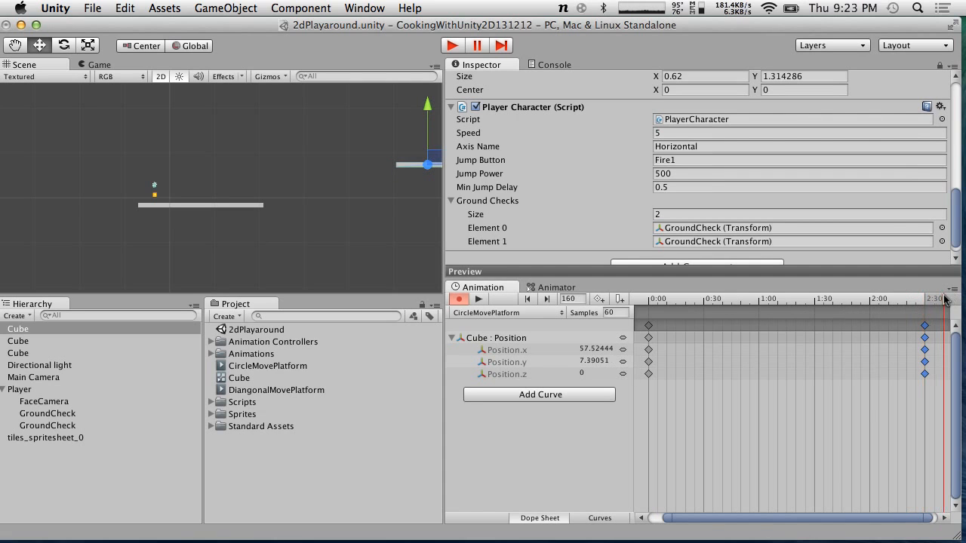
pyautogui.moveTo(838, 520); pyautogui.dragTo(844, 522)
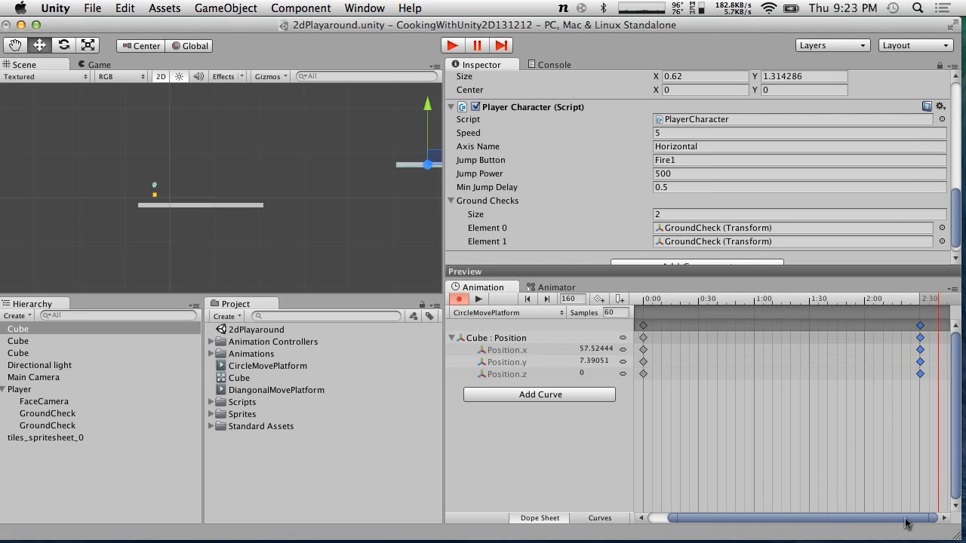
# At 5:00 on the timeline, move the platform down and to the right to record its third position
pyautogui.moveTo(939, 300)
pyautogui.mouseDown()
pyautogui.moveTo(964, 302)
pyautogui.moveTo(941, 303)
pyautogui.mouseUp()
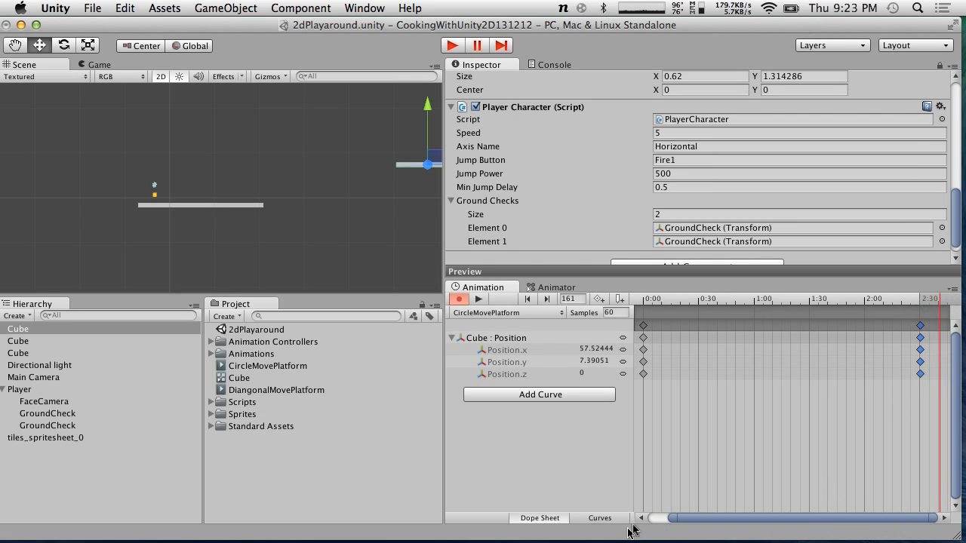
pyautogui.moveTo(672, 519); pyautogui.dragTo(617, 520)
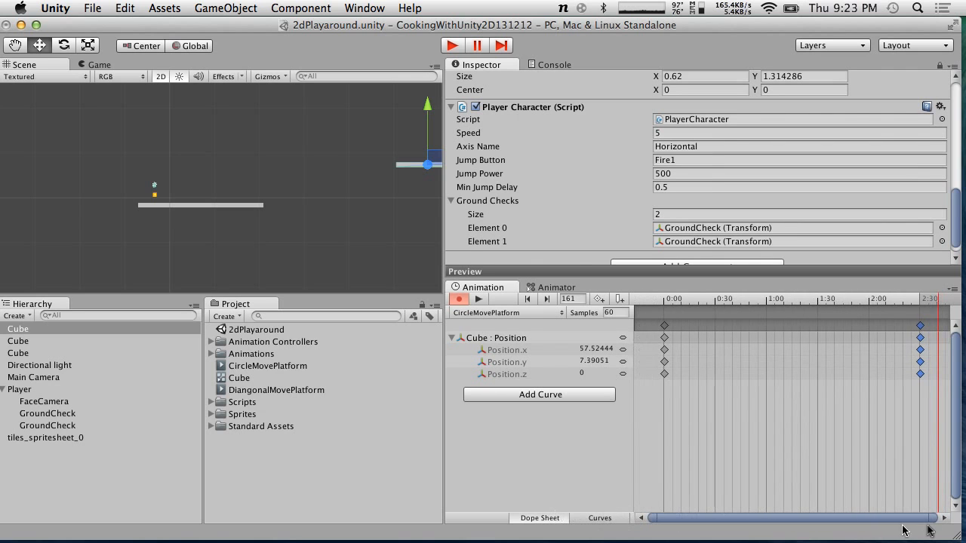
pyautogui.moveTo(933, 519); pyautogui.dragTo(961, 523)
pyautogui.scroll(-8, 806, 399)
pyautogui.scroll(-5, 806, 398)
pyautogui.scroll(-1, 806, 398)
pyautogui.moveTo(764, 307); pyautogui.dragTo(839, 300)
pyautogui.moveTo(428, 133); pyautogui.dragTo(429, 169)
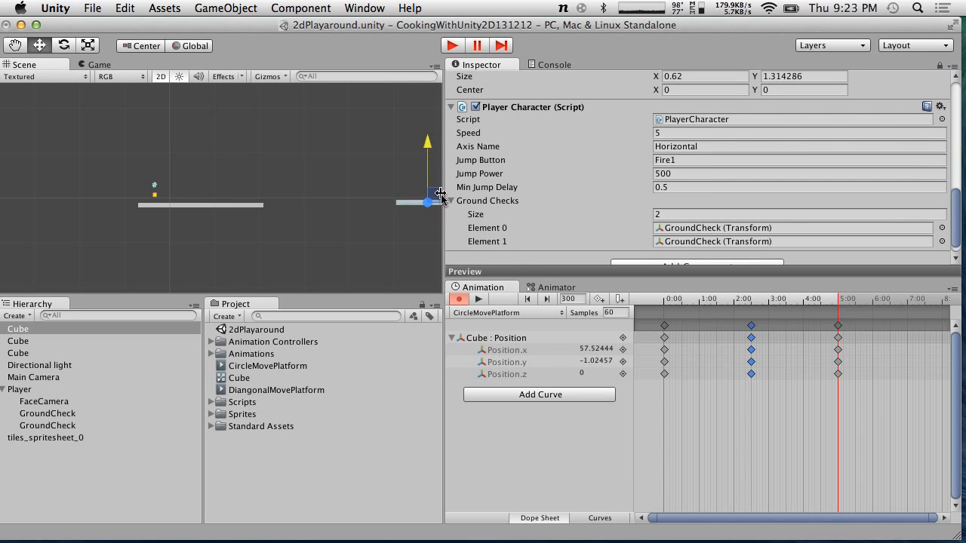
pyautogui.moveTo(444, 203); pyautogui.dragTo(409, 198)
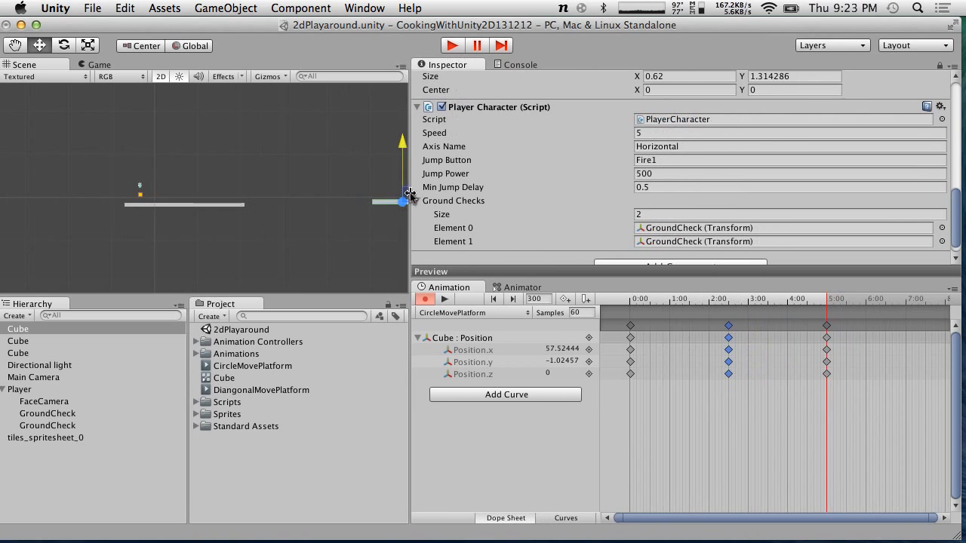
pyautogui.click(15, 50)
pyautogui.moveTo(312, 145); pyautogui.dragTo(97, 144)
pyautogui.click(39, 45)
pyautogui.moveTo(235, 206); pyautogui.dragTo(282, 205)
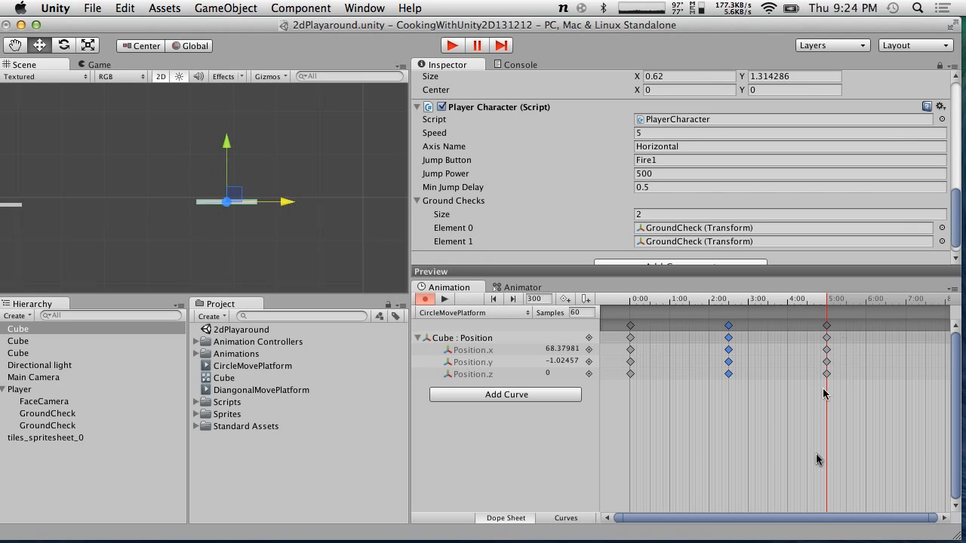
# At about 7:30 (frame 451), move the platform down and to the left to record its fourth position
pyautogui.moveTo(856, 305); pyautogui.dragTo(932, 302)
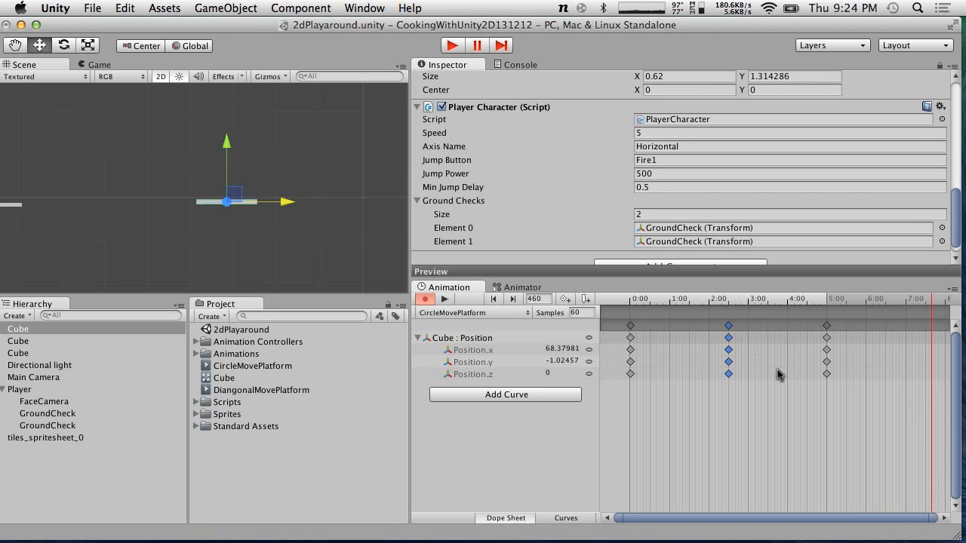
pyautogui.scroll(-5, 703, 485)
pyautogui.scroll(-1, 702, 485)
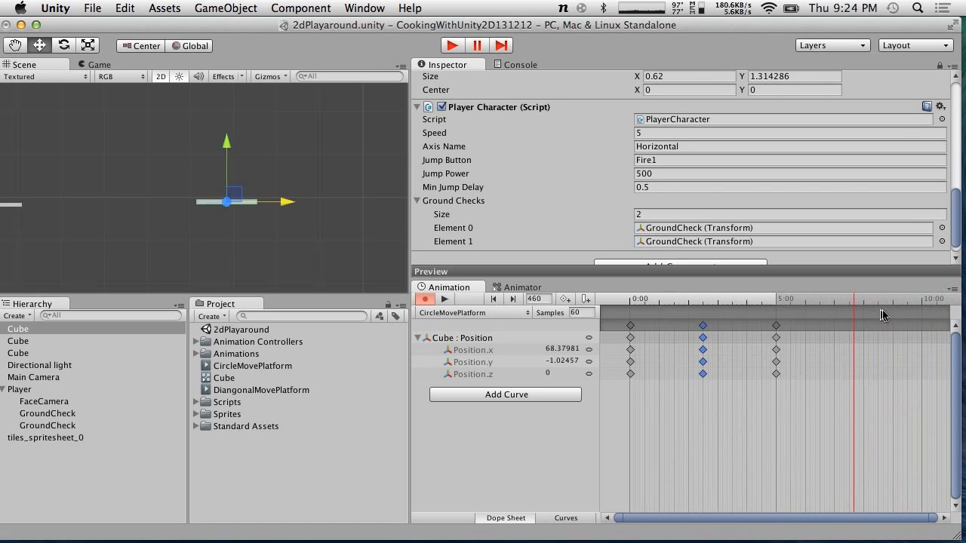
pyautogui.moveTo(854, 305)
pyautogui.mouseDown()
pyautogui.moveTo(884, 302)
pyautogui.moveTo(787, 287)
pyautogui.moveTo(931, 284)
pyautogui.moveTo(783, 283)
pyautogui.moveTo(849, 287)
pyautogui.mouseUp()
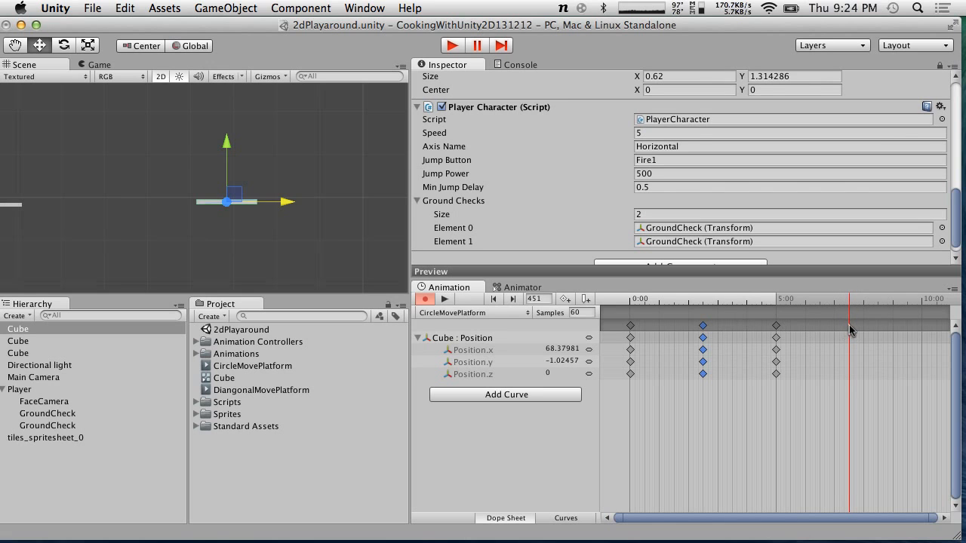
pyautogui.moveTo(226, 152); pyautogui.dragTo(227, 188)
pyautogui.moveTo(280, 239); pyautogui.dragTo(239, 240)
pyautogui.moveTo(929, 305); pyautogui.dragTo(922, 304)
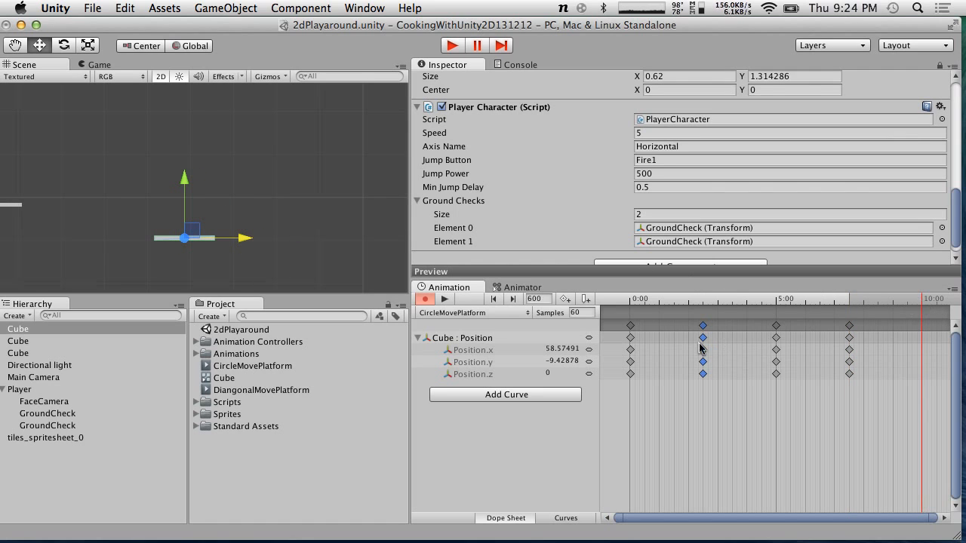
# Unlock the Inspector so it shows the selected platform's Transform instead of the Player
pyautogui.click(631, 326)
pyautogui.scroll(10, 733, 249)
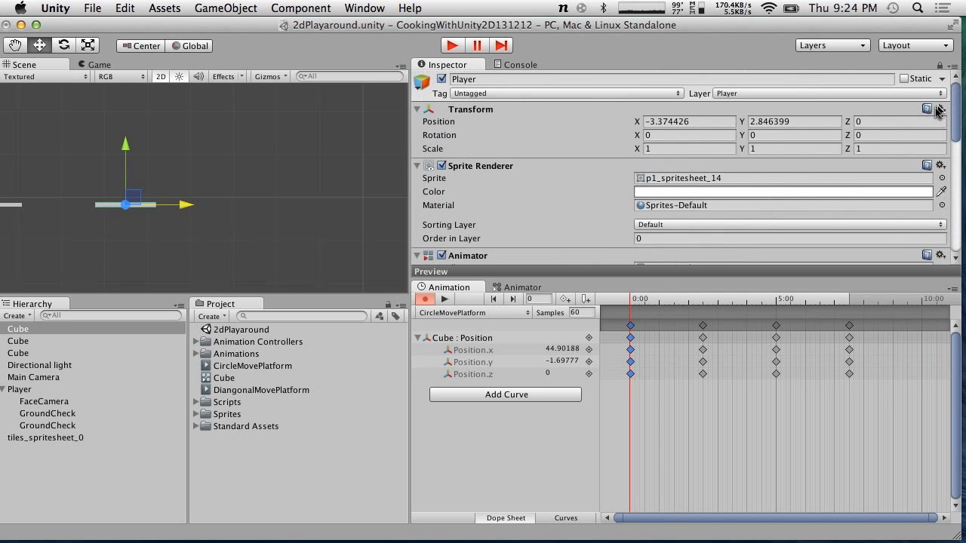
pyautogui.click(940, 110)
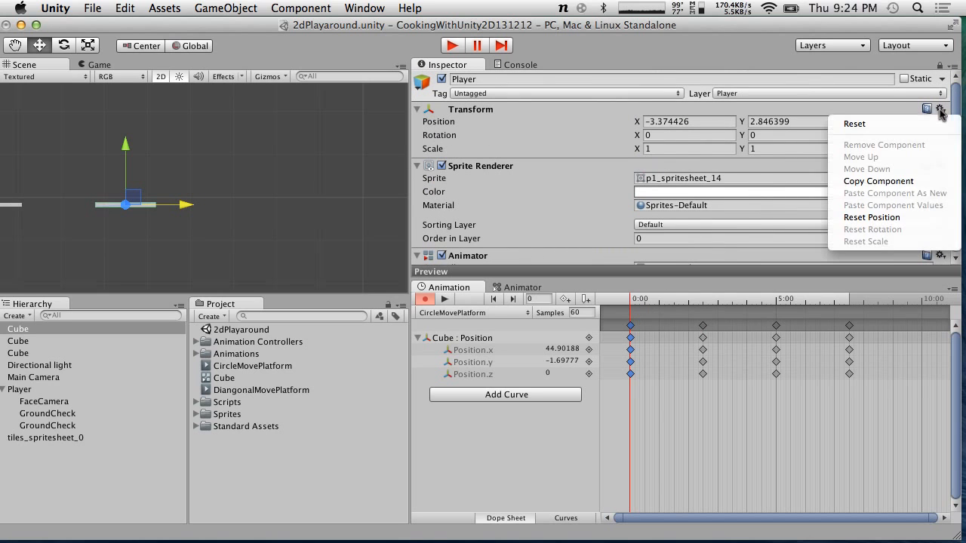
pyautogui.click(878, 181)
pyautogui.click(849, 303)
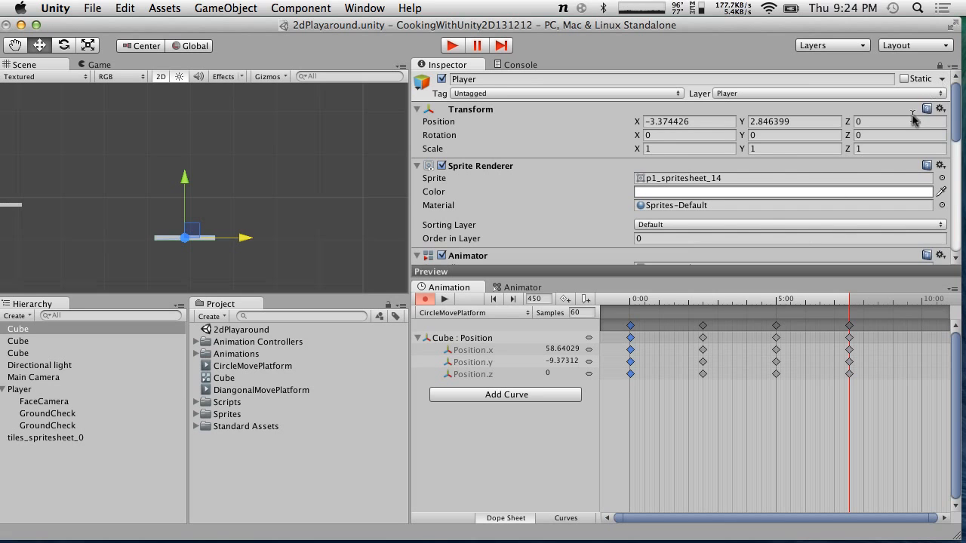
pyautogui.moveTo(785, 301); pyautogui.dragTo(849, 297)
pyautogui.click(938, 66)
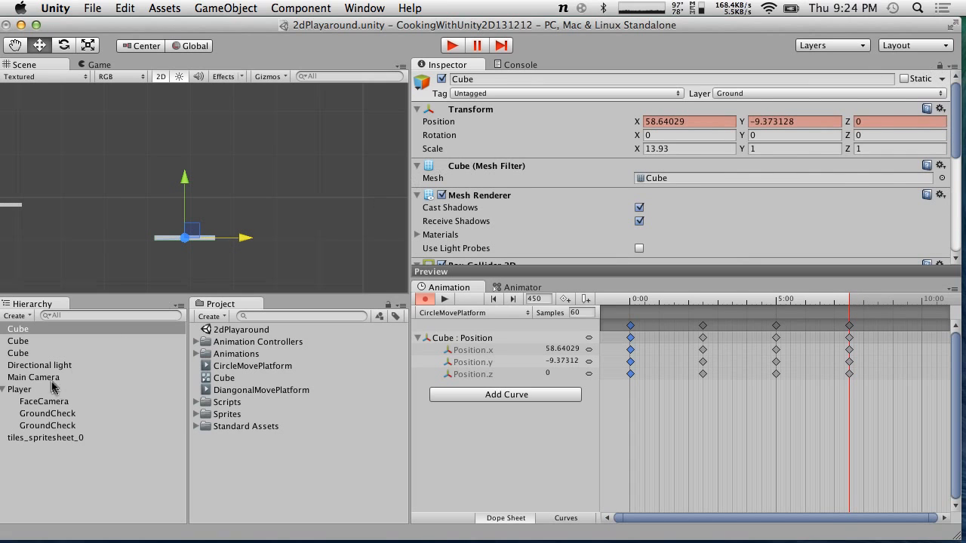
# Copy the platform's Transform at frame 0 and paste its component values at frame 451 to close the loop
pyautogui.click(943, 114)
pyautogui.click(847, 178)
pyautogui.moveTo(845, 302); pyautogui.dragTo(590, 299)
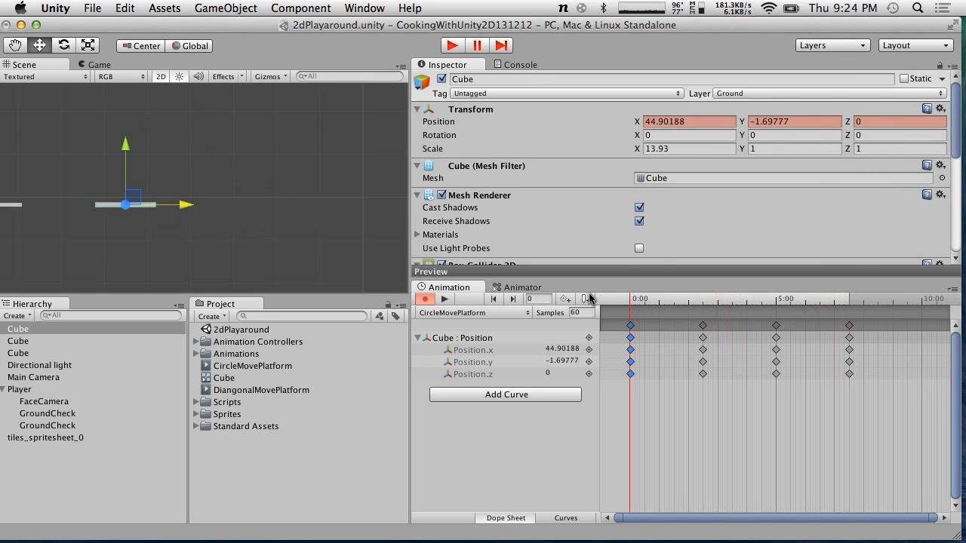
pyautogui.click(941, 108)
pyautogui.click(898, 182)
pyautogui.moveTo(675, 302); pyautogui.dragTo(849, 294)
pyautogui.click(941, 109)
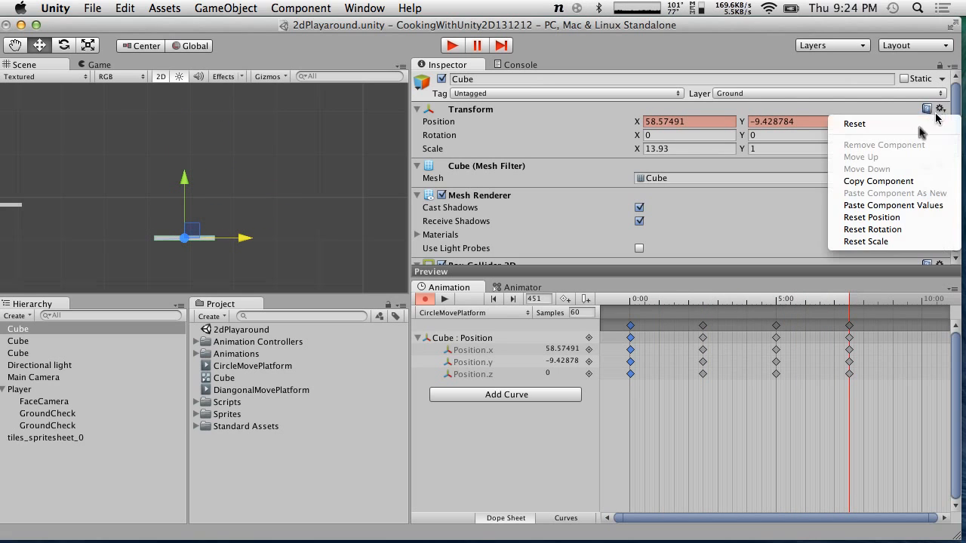
pyautogui.click(873, 205)
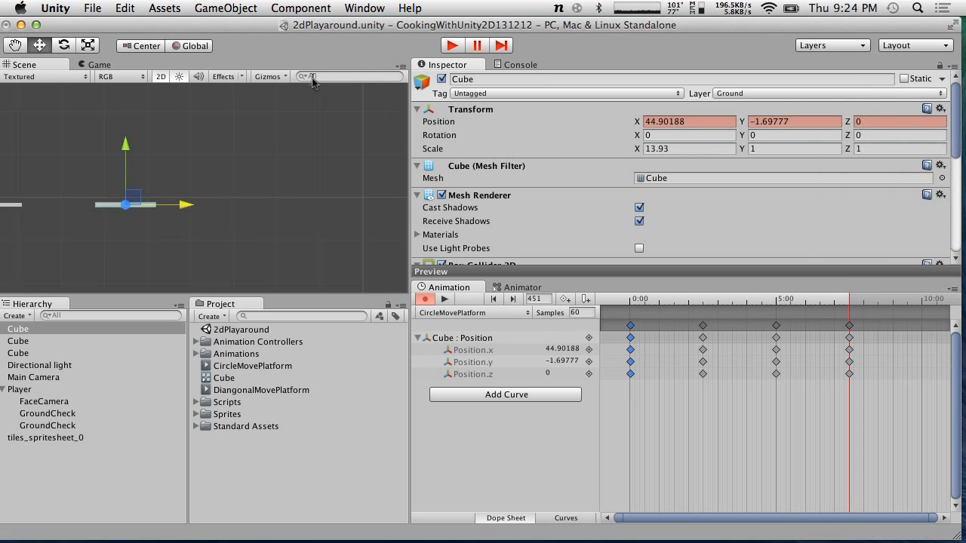
# Play the scene to test the circular platform animation, then stop it
pyautogui.click(452, 46)
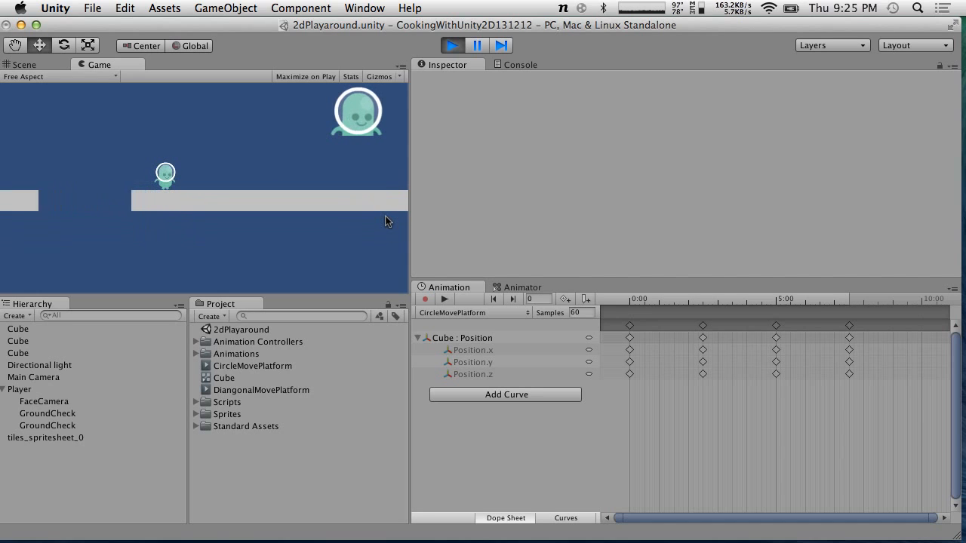
pyautogui.click(453, 45)
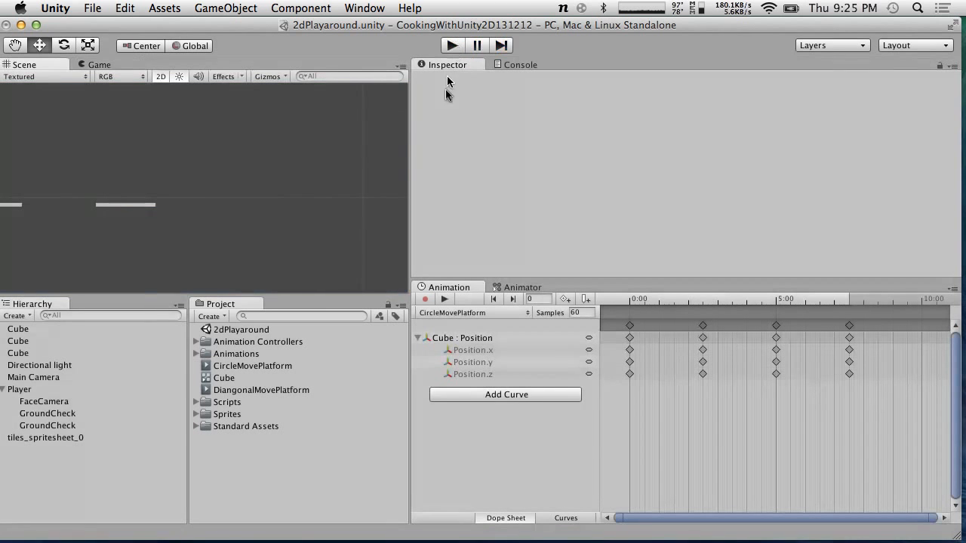
# Inspect the platform's Animator controller and the animation assets in the Project folders
pyautogui.click(118, 206)
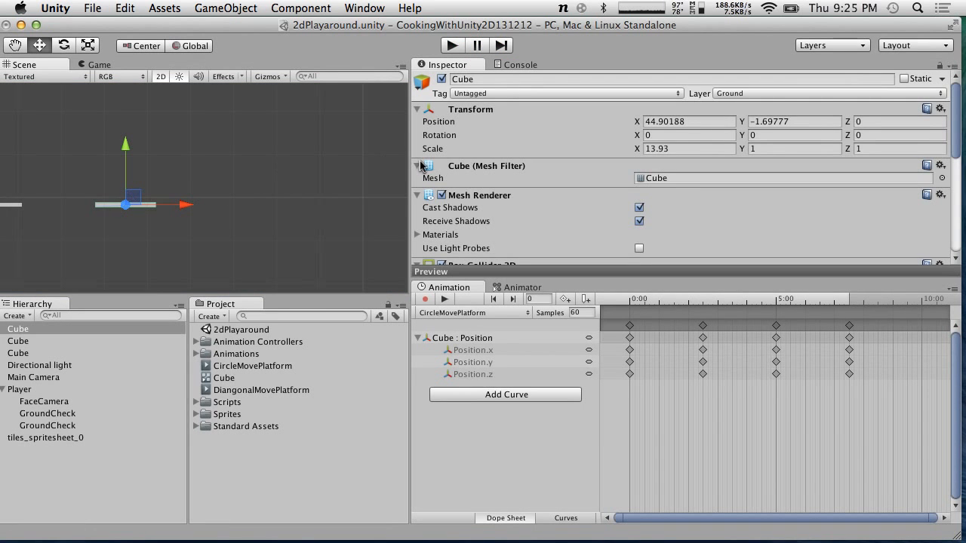
pyautogui.scroll(-8, 573, 152)
pyautogui.scroll(1, 587, 154)
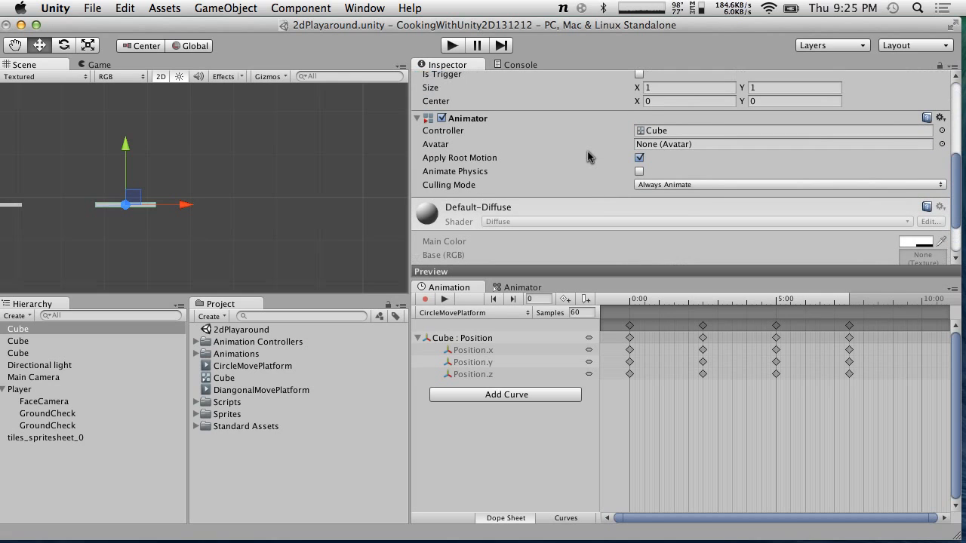
pyautogui.click(197, 351)
pyautogui.click(197, 343)
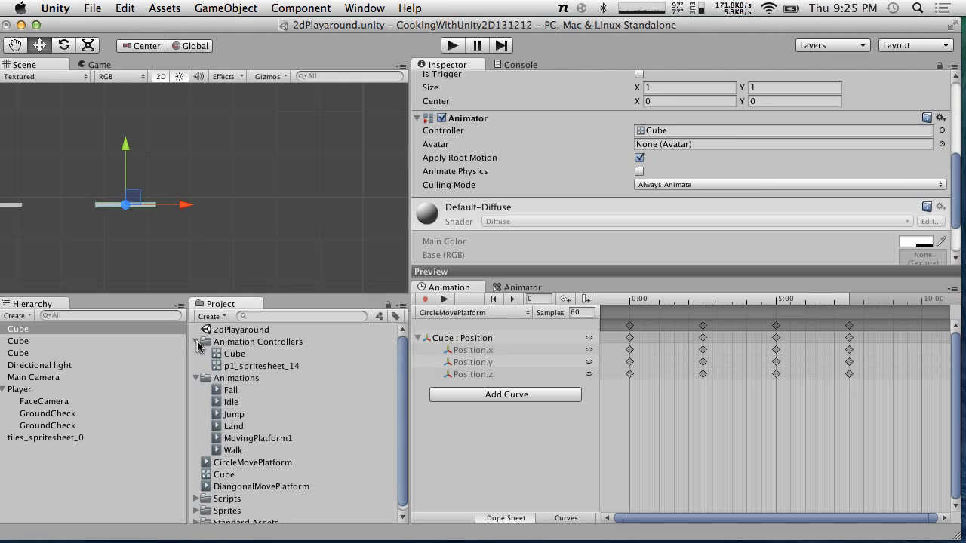
pyautogui.click(197, 344)
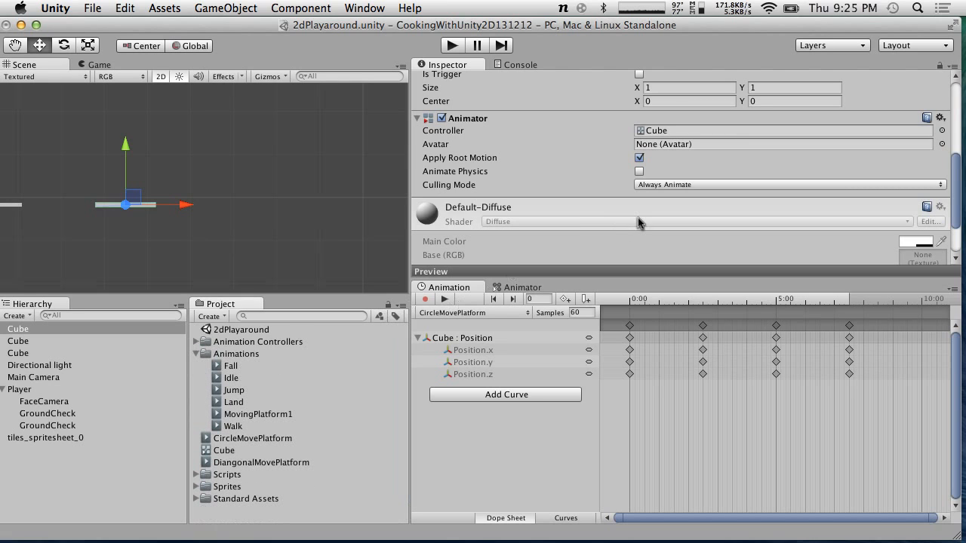
pyautogui.click(677, 131)
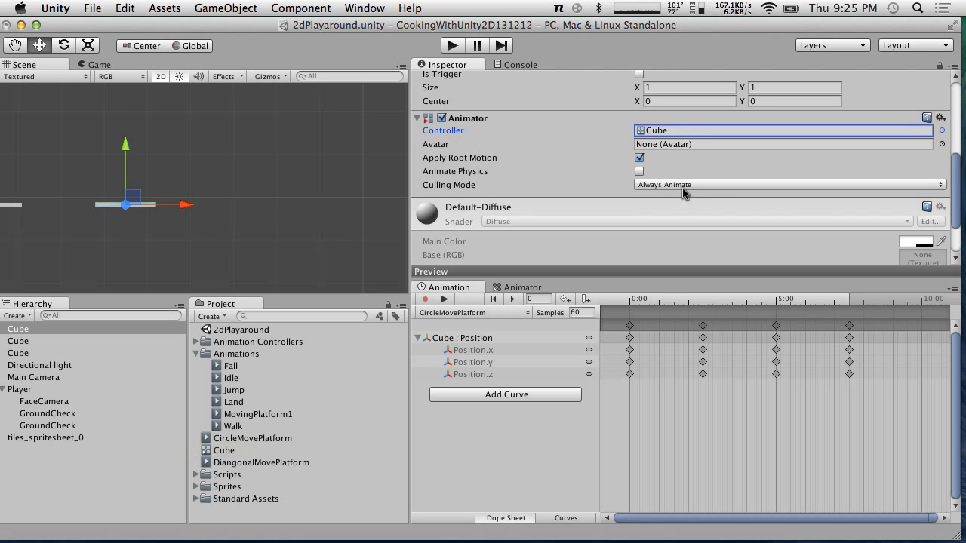
pyautogui.scroll(5, 682, 188)
pyautogui.scroll(-5, 682, 188)
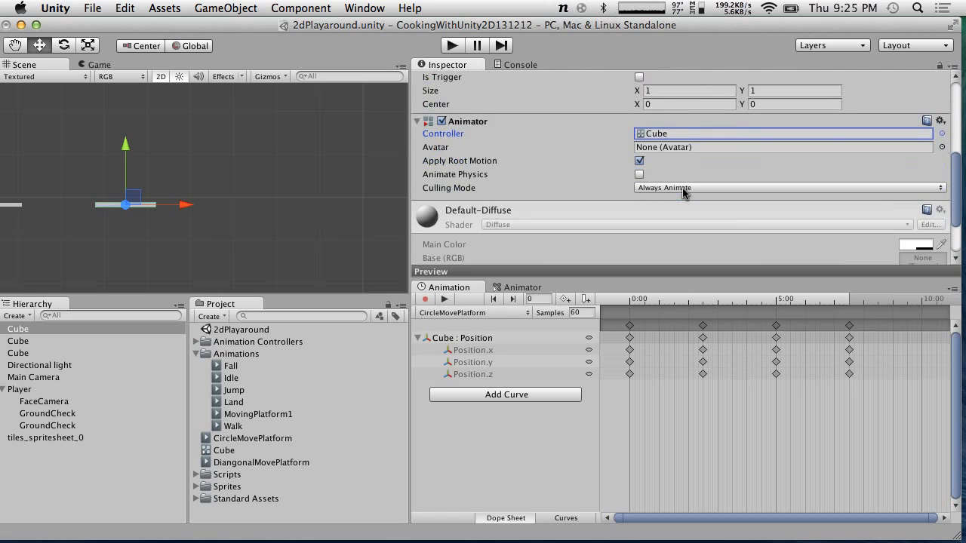
pyautogui.scroll(2, 682, 192)
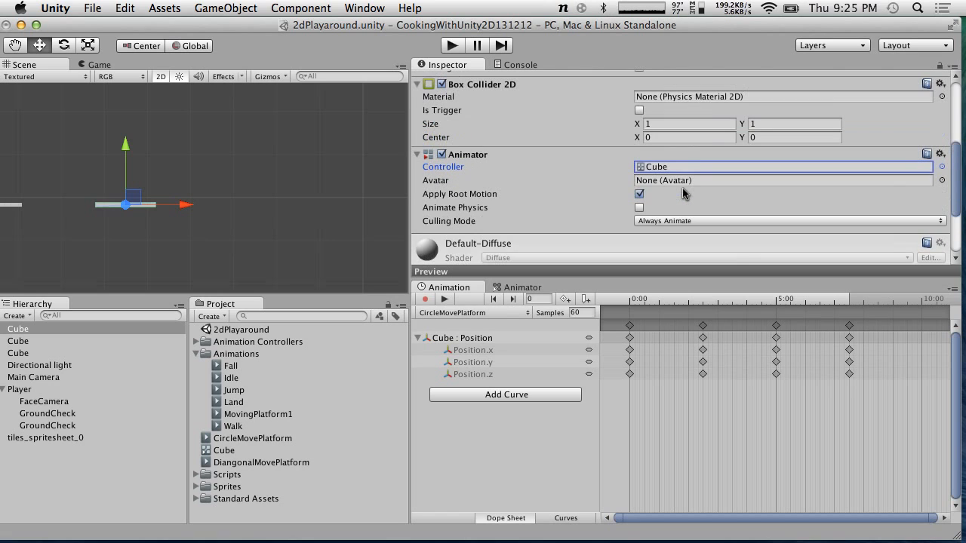
pyautogui.click(254, 438)
pyautogui.scroll(7, 477, 211)
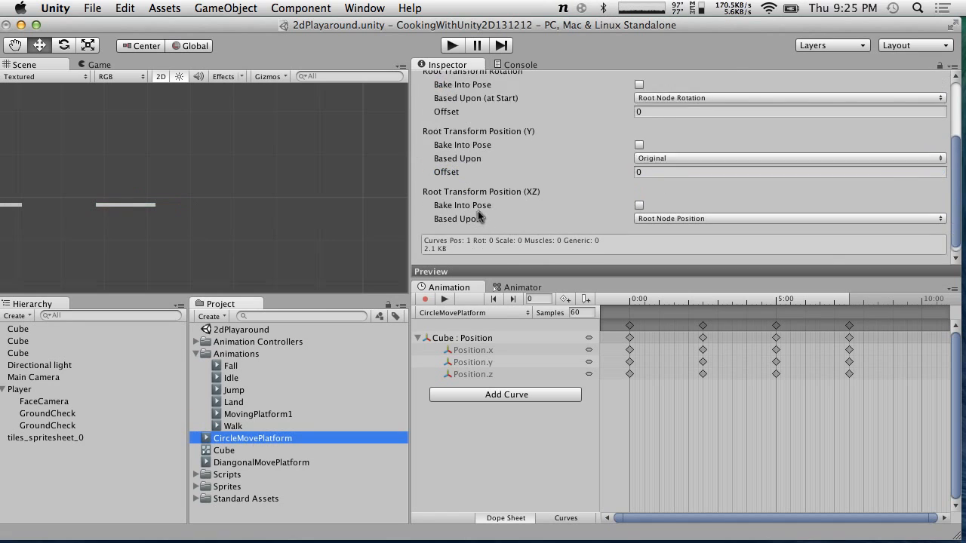
pyautogui.scroll(-7, 478, 215)
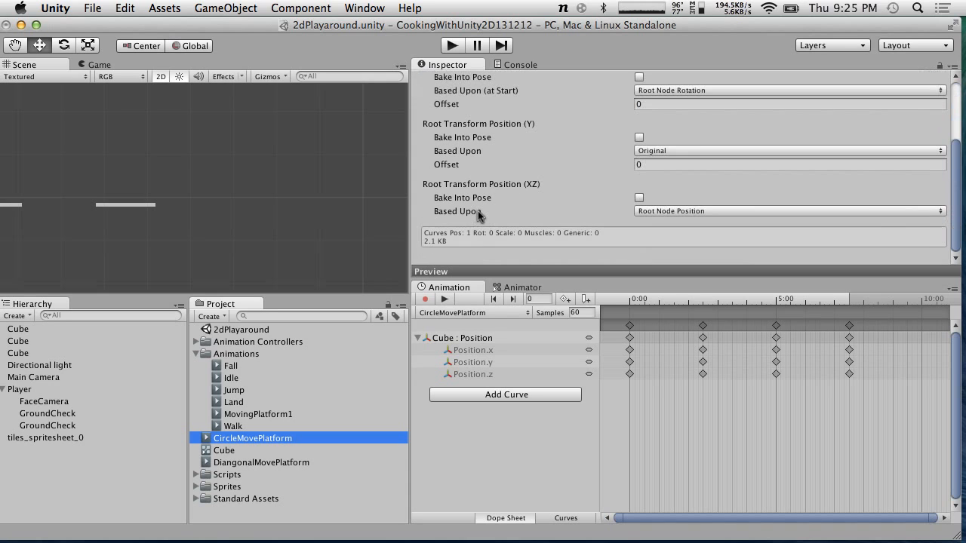
pyautogui.click(234, 452)
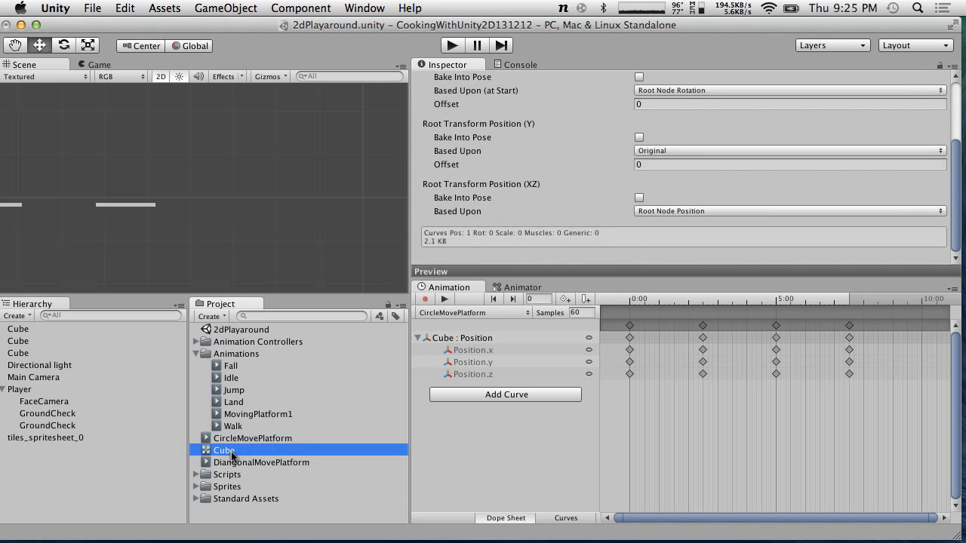
# Select the Player and the other platforms to compare their Animator settings and animation clips
pyautogui.click(29, 392)
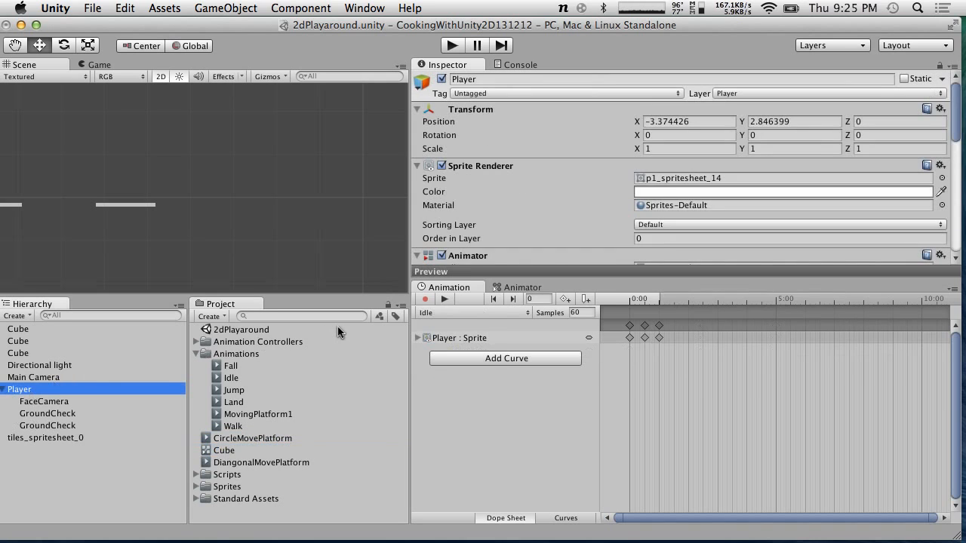
pyautogui.click(19, 204)
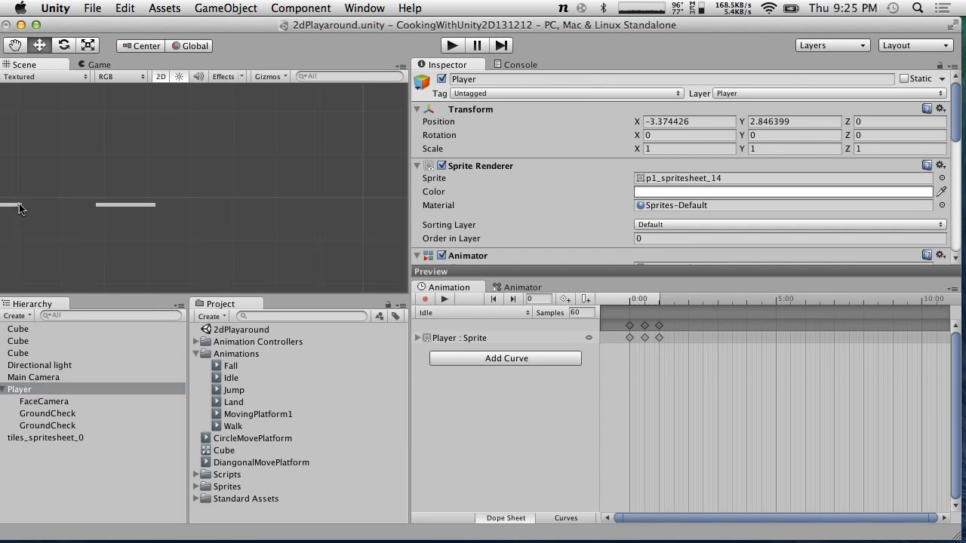
pyautogui.scroll(-10, 563, 206)
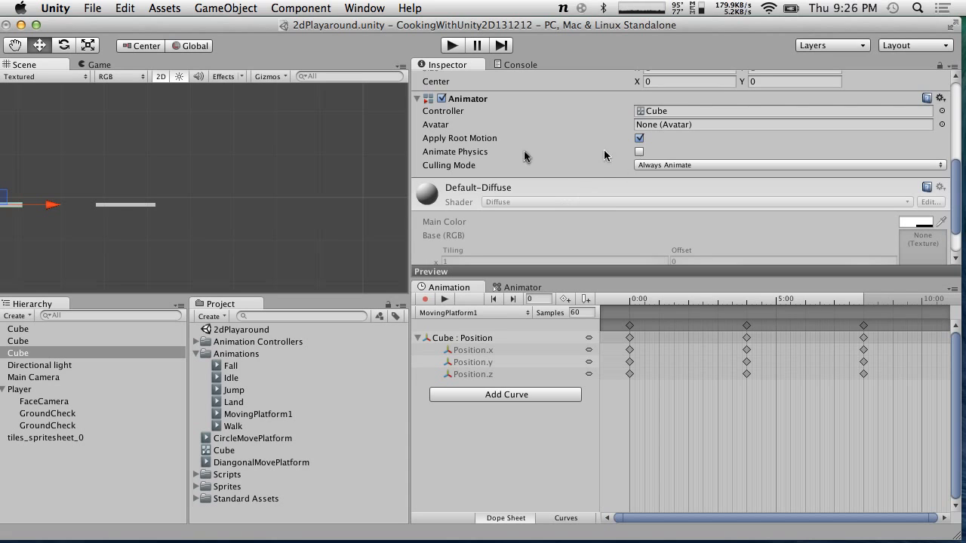
pyautogui.click(113, 206)
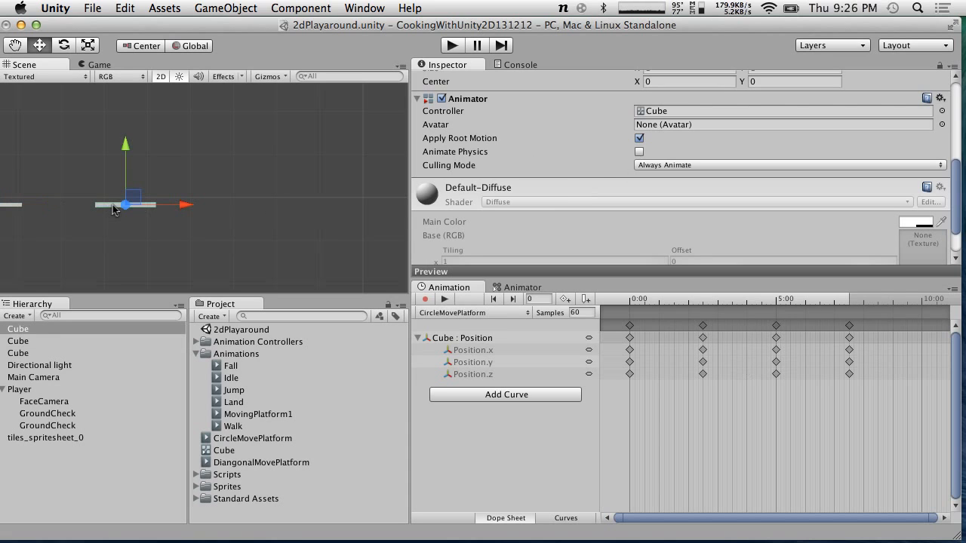
pyautogui.click(9, 208)
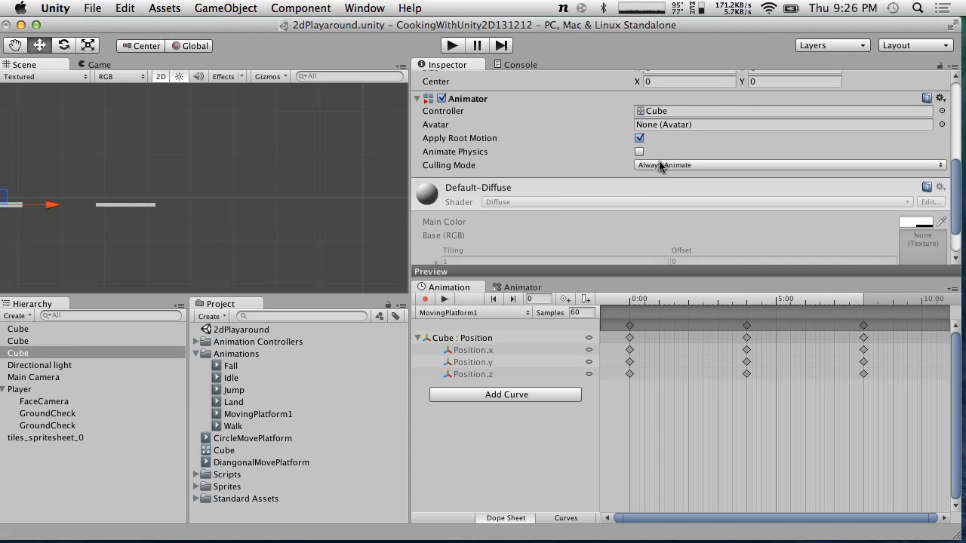
pyautogui.scroll(-2, 634, 156)
pyautogui.scroll(4, 634, 156)
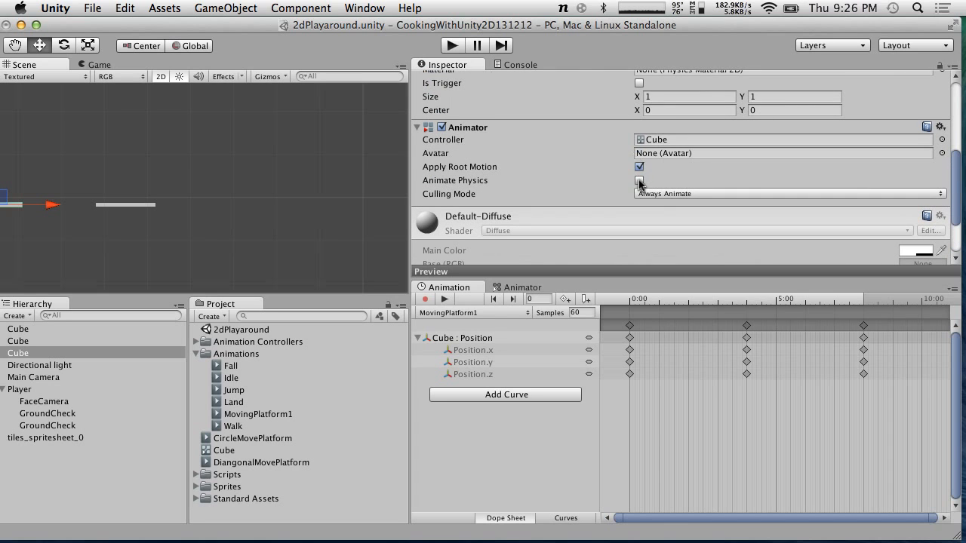
pyautogui.scroll(10, 639, 182)
pyautogui.scroll(-10, 640, 183)
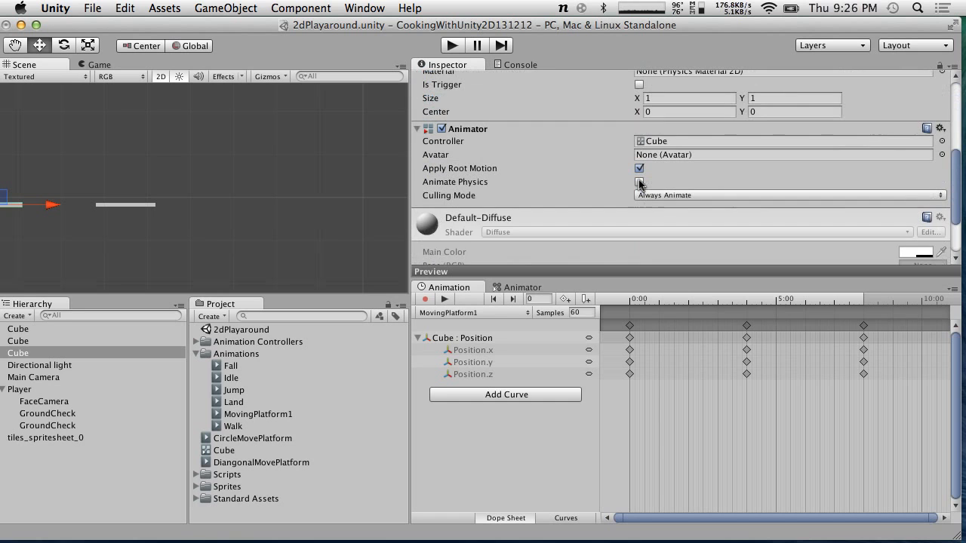
# Select the circular platform in the scene and open its Cube animator controller
pyautogui.scroll(5, 638, 184)
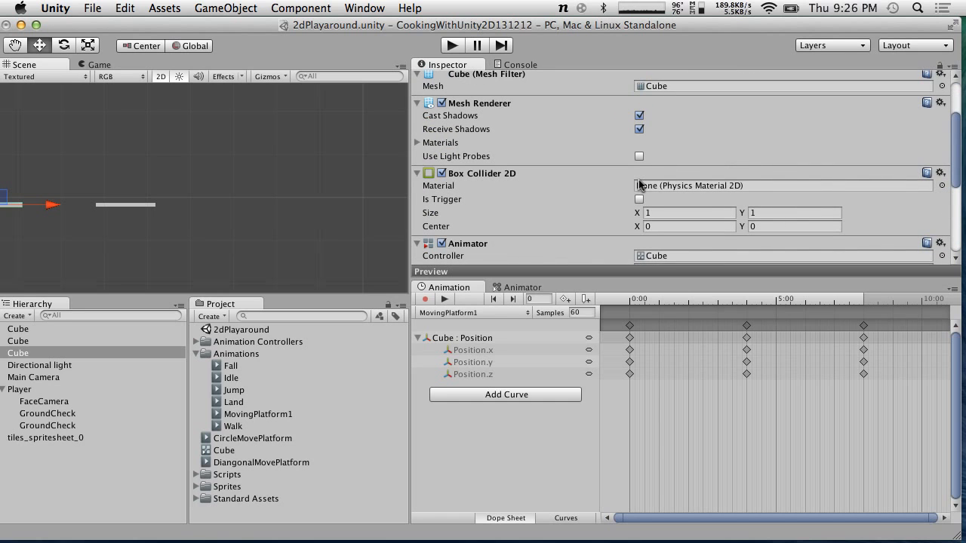
pyautogui.scroll(3, 640, 184)
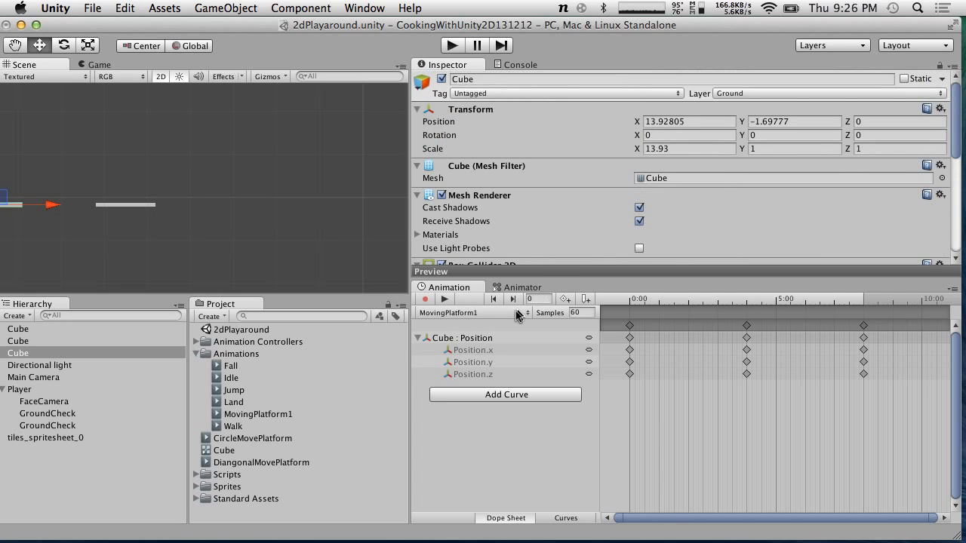
pyautogui.click(114, 212)
pyautogui.click(117, 206)
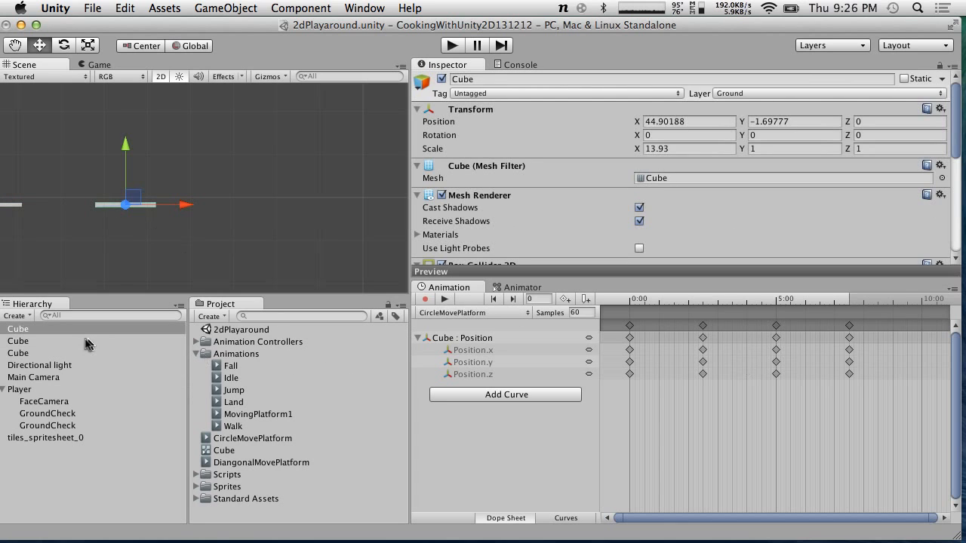
pyautogui.click(219, 453)
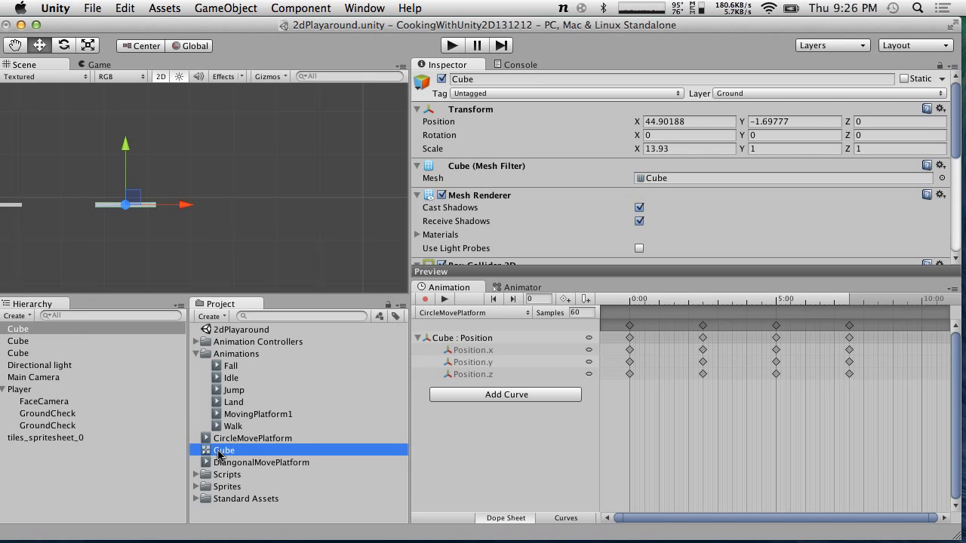
pyautogui.doubleClick(220, 453)
# Delete the DiangonalMovePlatform state from the Cube animator controller
pyautogui.click(694, 446)
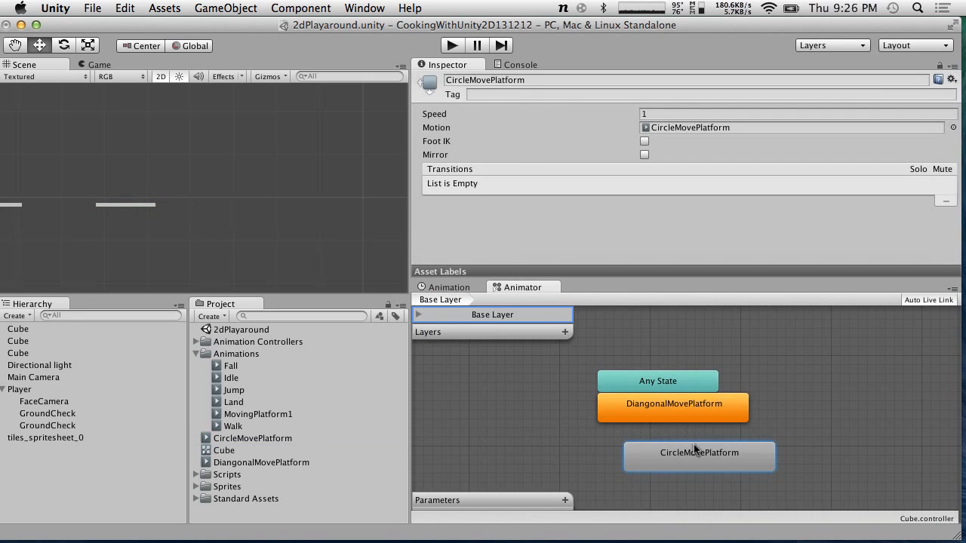
pyautogui.click(669, 410)
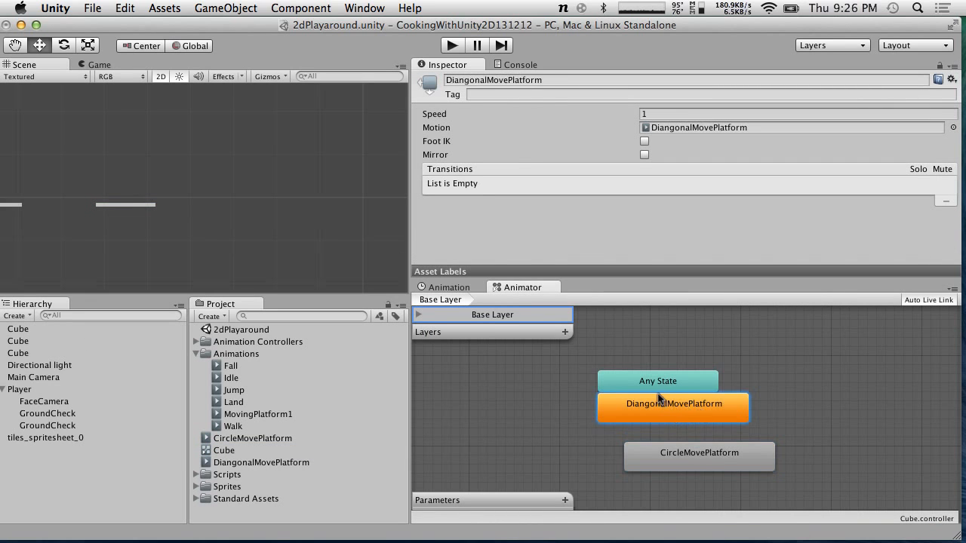
pyautogui.click(627, 383)
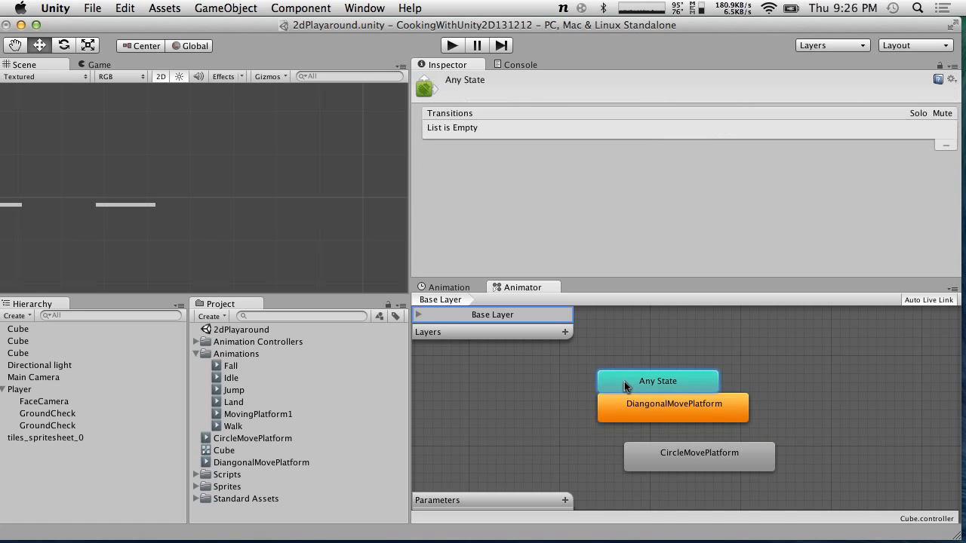
pyautogui.click(677, 412)
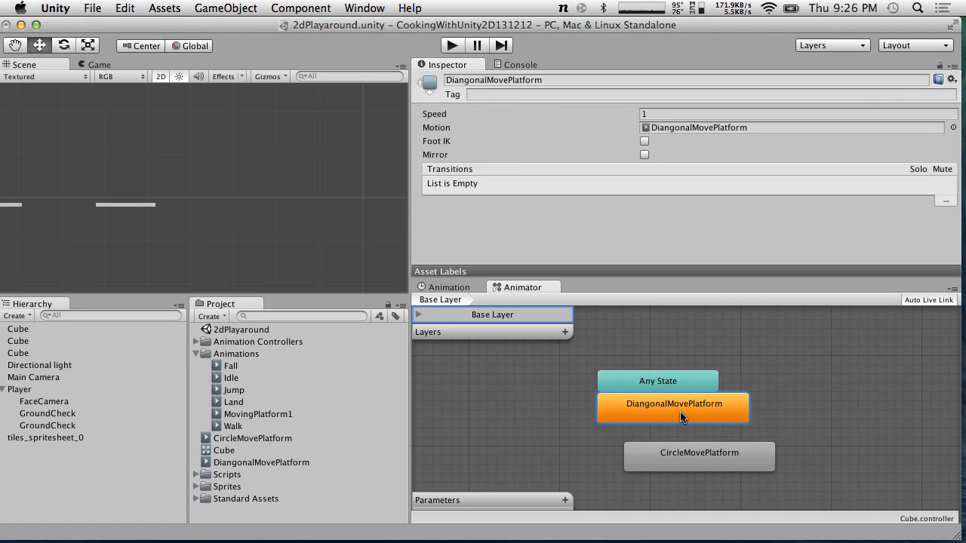
pyautogui.rightClick(633, 408)
pyautogui.click(667, 473)
pyautogui.click(611, 214)
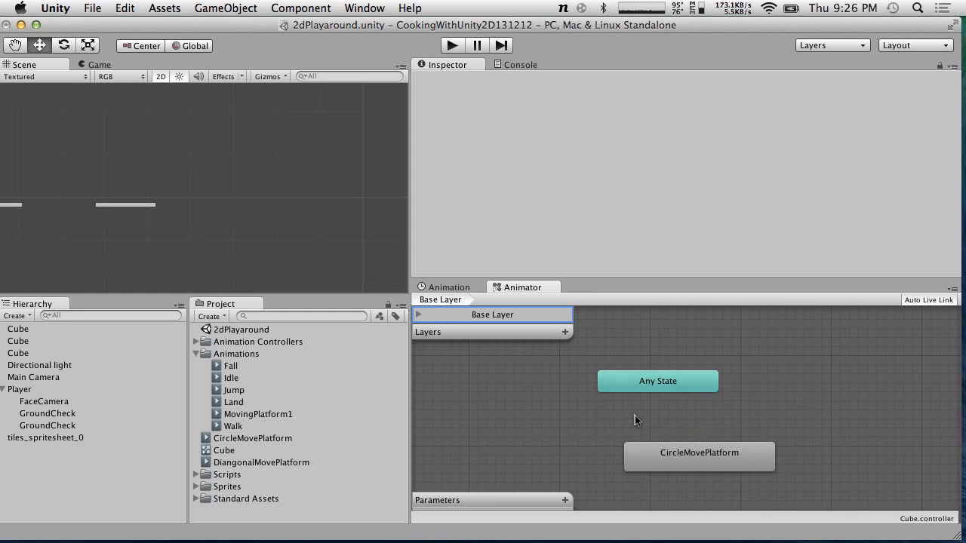
# Play the scene several times to test the circular platform, repositioning the CircleMovePlatform state between runs
pyautogui.moveTo(669, 457); pyautogui.dragTo(645, 412)
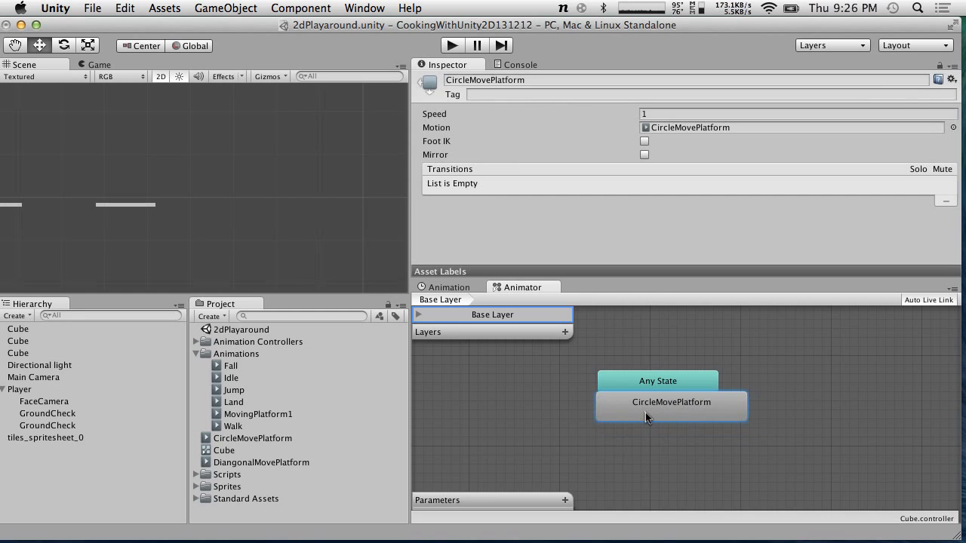
pyautogui.click(451, 46)
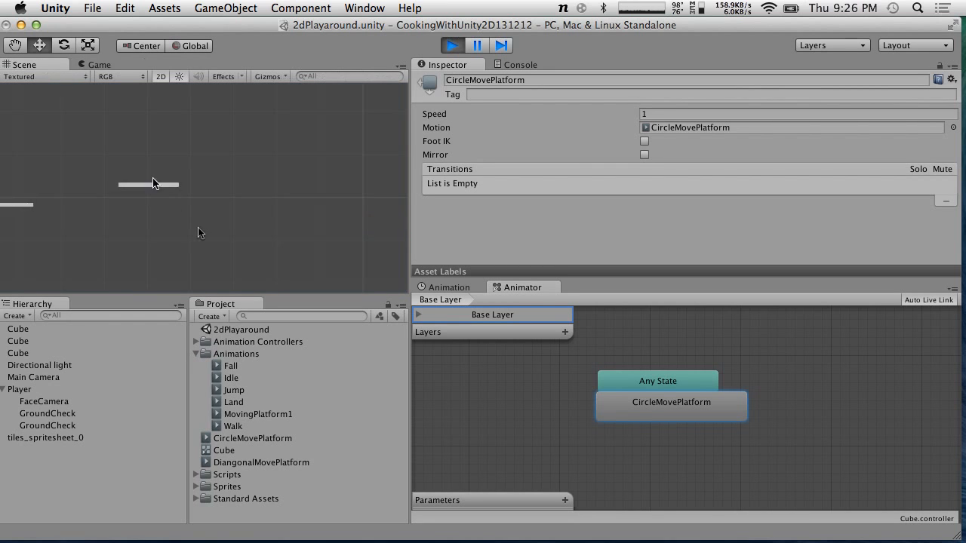
pyautogui.click(455, 49)
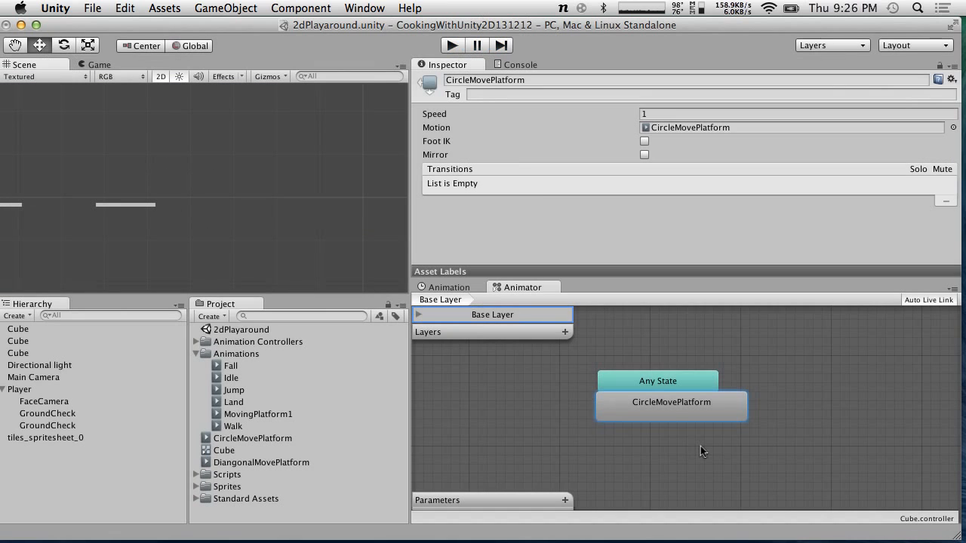
pyautogui.moveTo(662, 409); pyautogui.dragTo(660, 435)
pyautogui.click(447, 47)
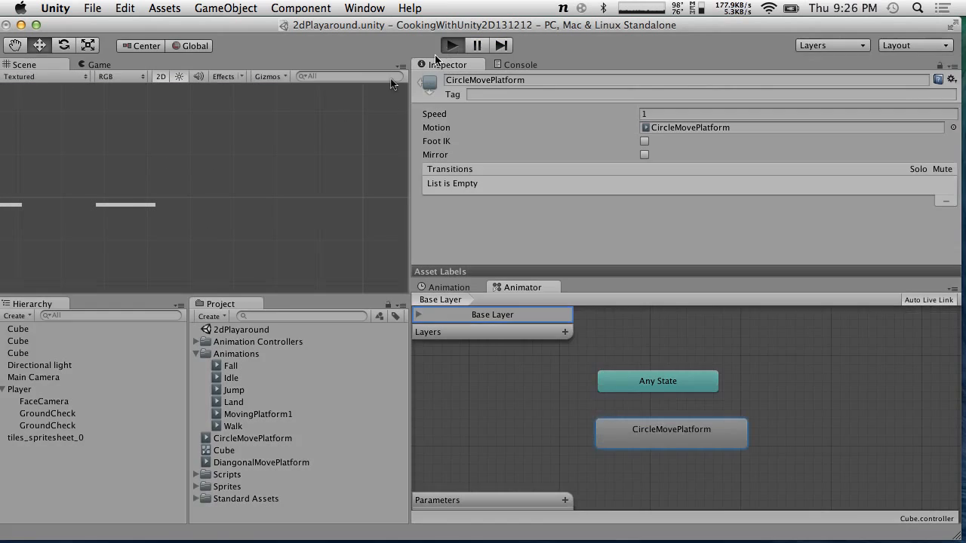
pyautogui.click(38, 65)
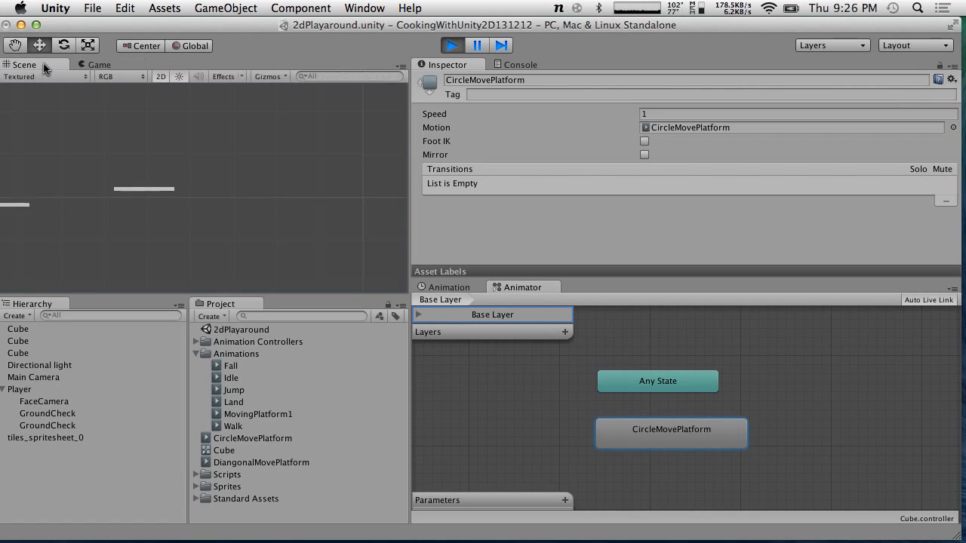
pyautogui.click(450, 46)
pyautogui.moveTo(658, 426); pyautogui.dragTo(664, 405)
pyautogui.click(451, 47)
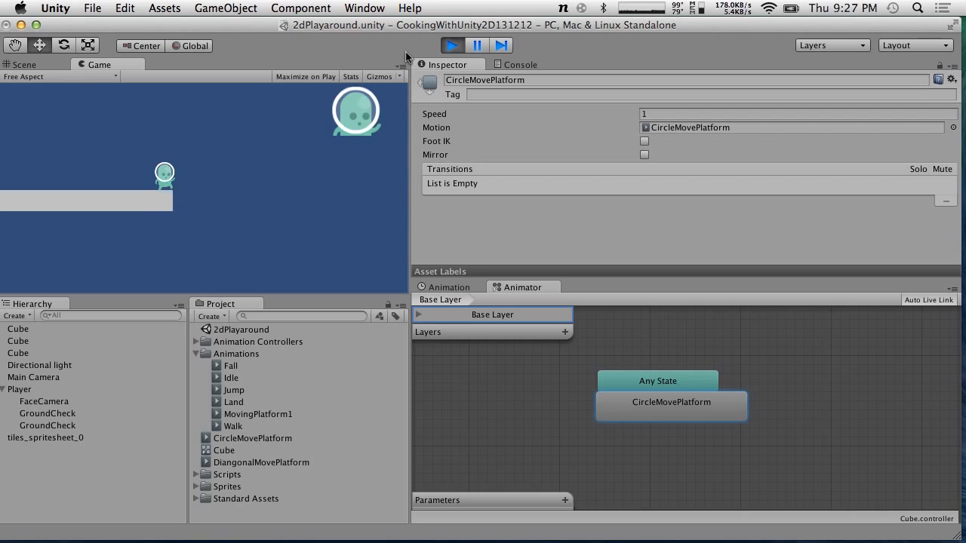
pyautogui.click(458, 46)
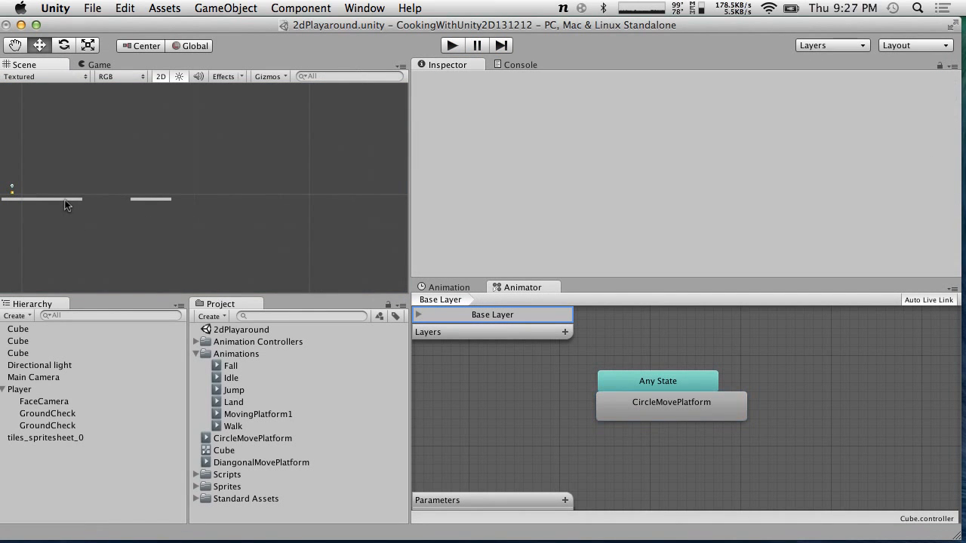
# Select the straight moving platform and scrub through its MovingPlatform1 animation timeline
pyautogui.click(66, 204)
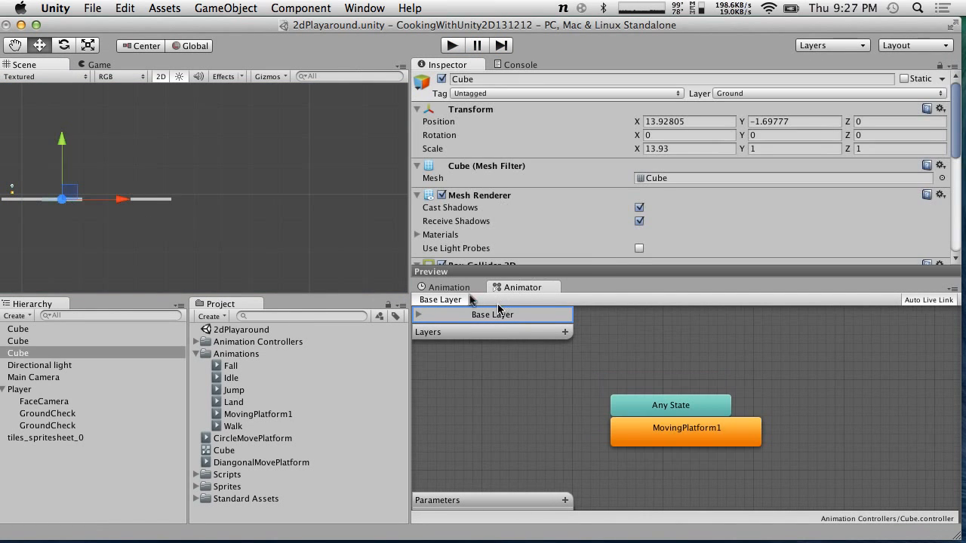
pyautogui.click(445, 287)
pyautogui.click(683, 298)
pyautogui.moveTo(685, 298); pyautogui.dragTo(746, 286)
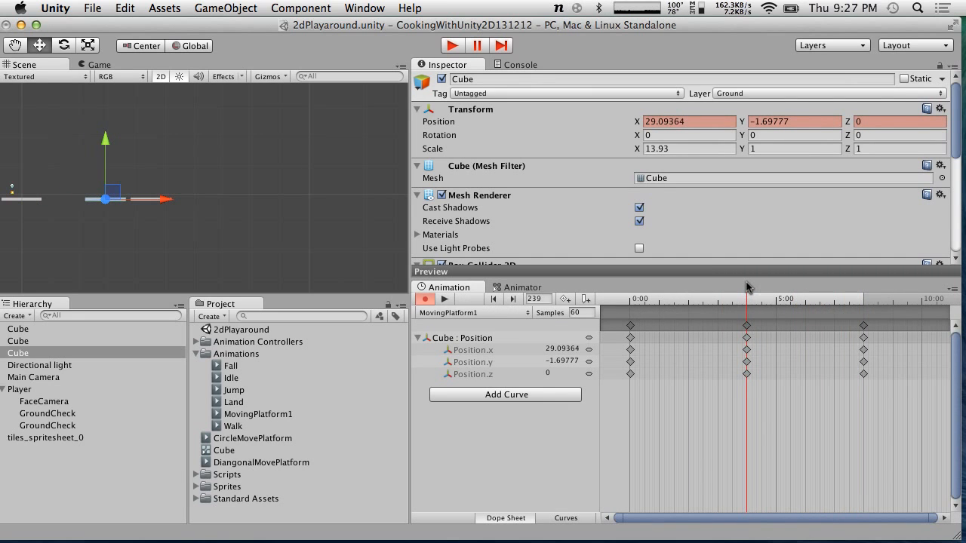
pyautogui.click(150, 208)
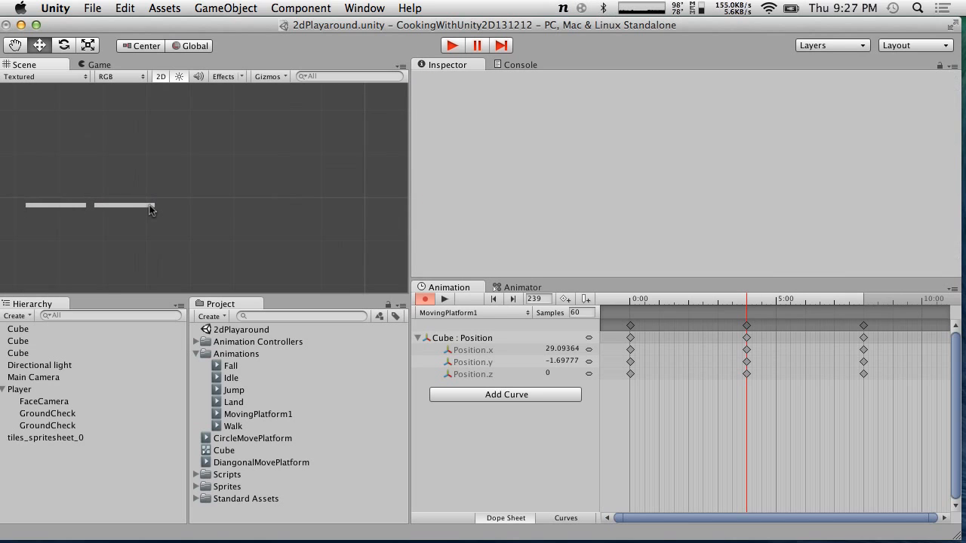
pyautogui.click(148, 209)
pyautogui.moveTo(188, 205); pyautogui.dragTo(184, 205)
pyautogui.click(2, 210)
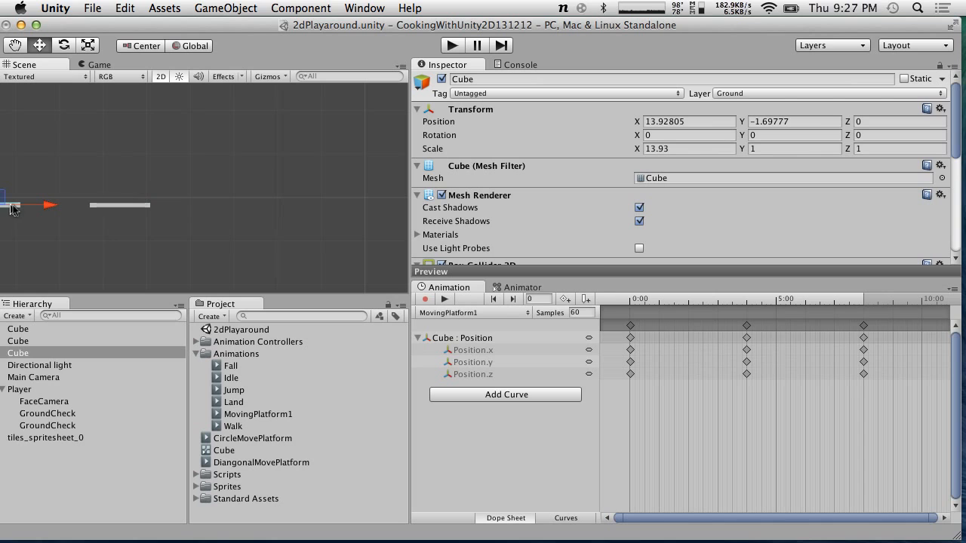
pyautogui.click(823, 301)
pyautogui.moveTo(831, 299); pyautogui.dragTo(748, 298)
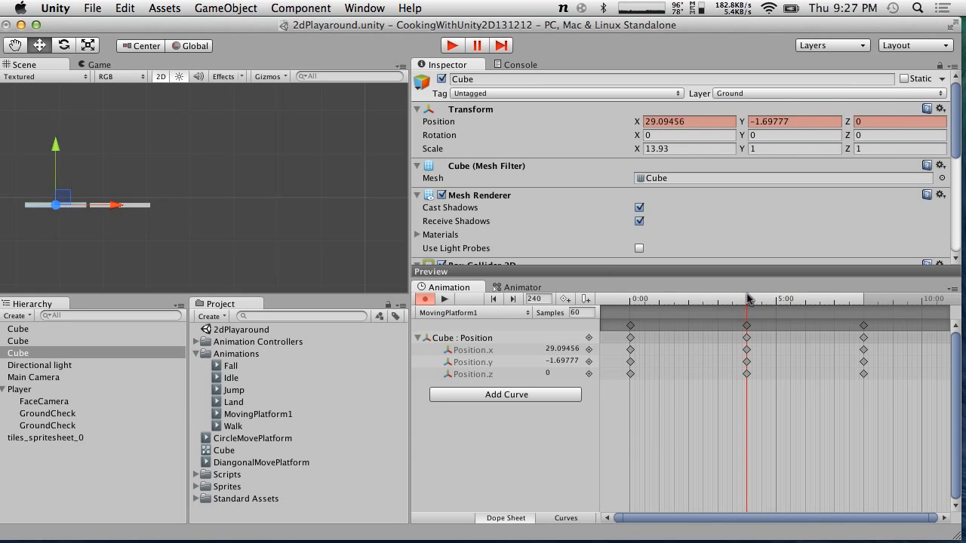
# Select the circular platform and copy its Transform component at frame 0 of the CircleMovePlatform animation
pyautogui.click(137, 204)
pyautogui.click(136, 205)
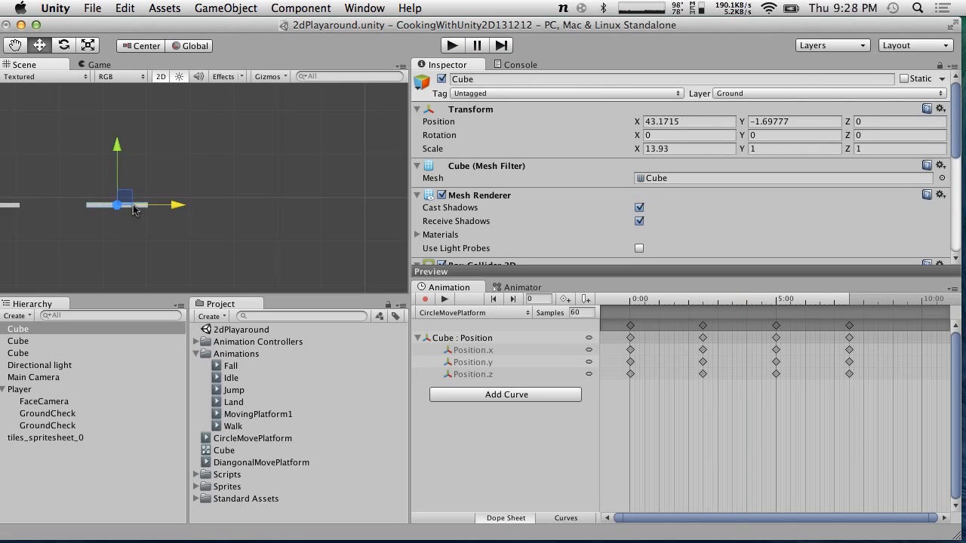
pyautogui.click(269, 181)
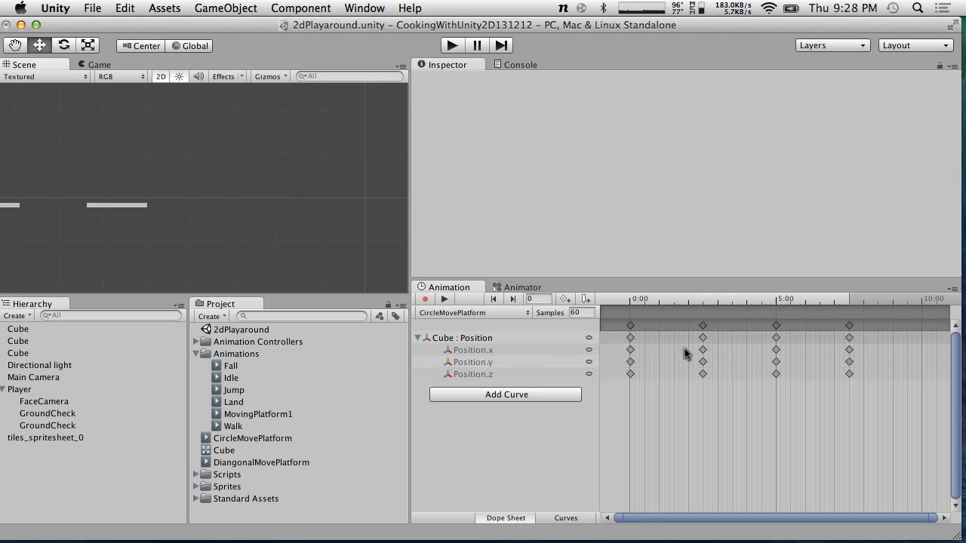
pyautogui.click(845, 301)
pyautogui.moveTo(845, 301)
pyautogui.mouseDown()
pyautogui.moveTo(860, 301)
pyautogui.moveTo(849, 299)
pyautogui.mouseUp()
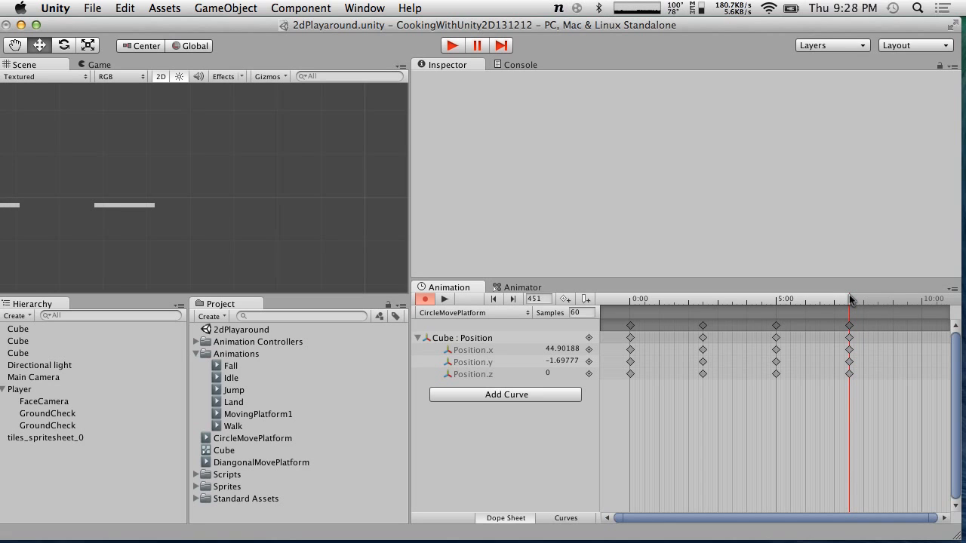
pyautogui.click(925, 302)
pyautogui.moveTo(924, 300); pyautogui.dragTo(922, 301)
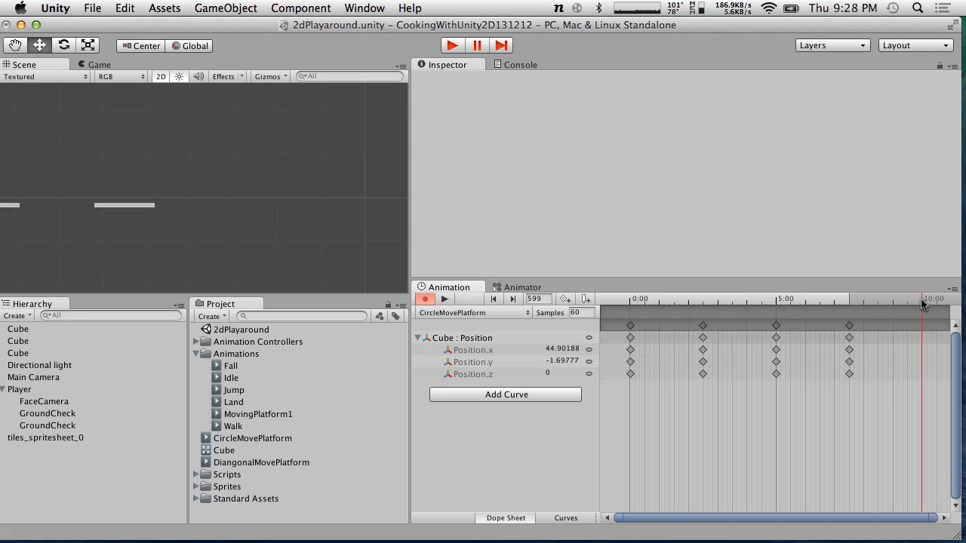
pyautogui.click(848, 326)
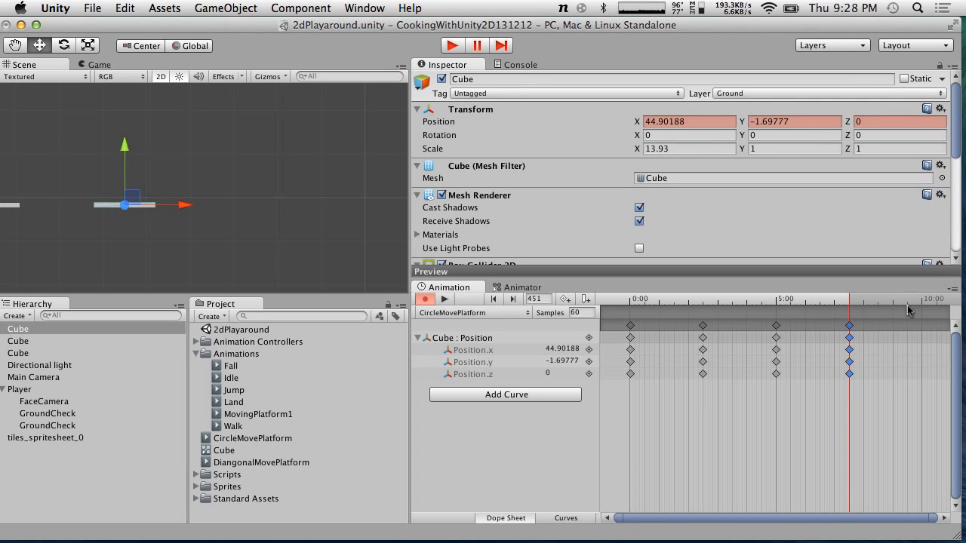
pyautogui.click(630, 326)
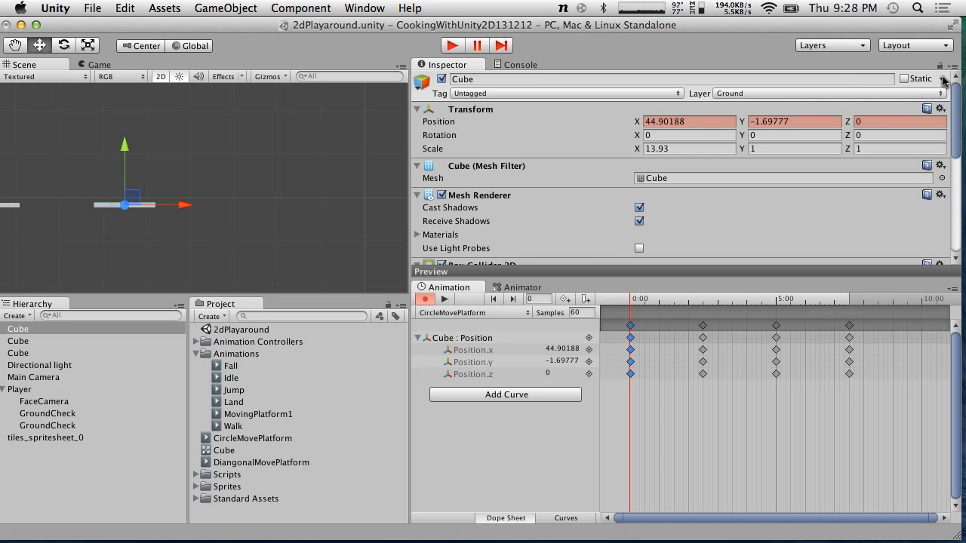
pyautogui.click(941, 109)
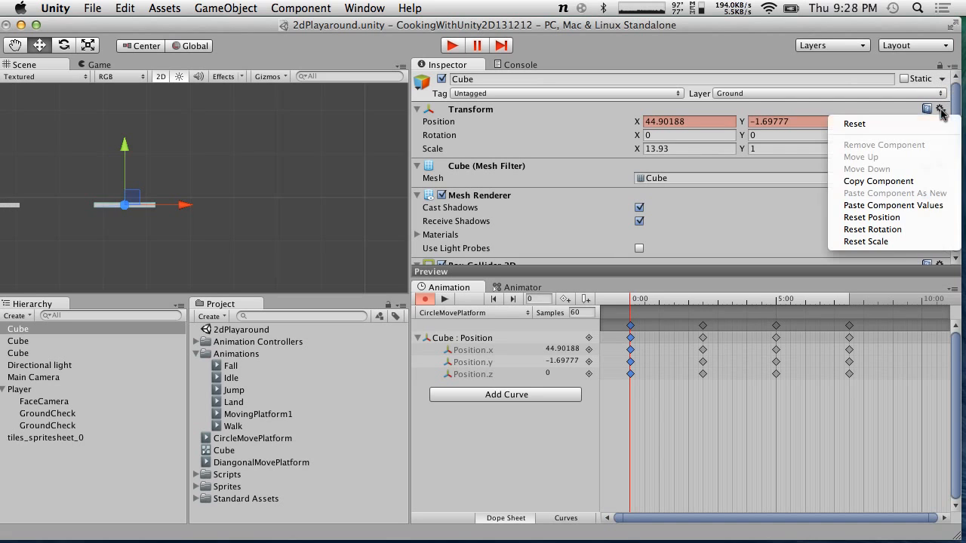
pyautogui.click(878, 181)
# Add a keyframe at frame 600 and paste the copied Transform values there to close the loop
pyautogui.click(921, 302)
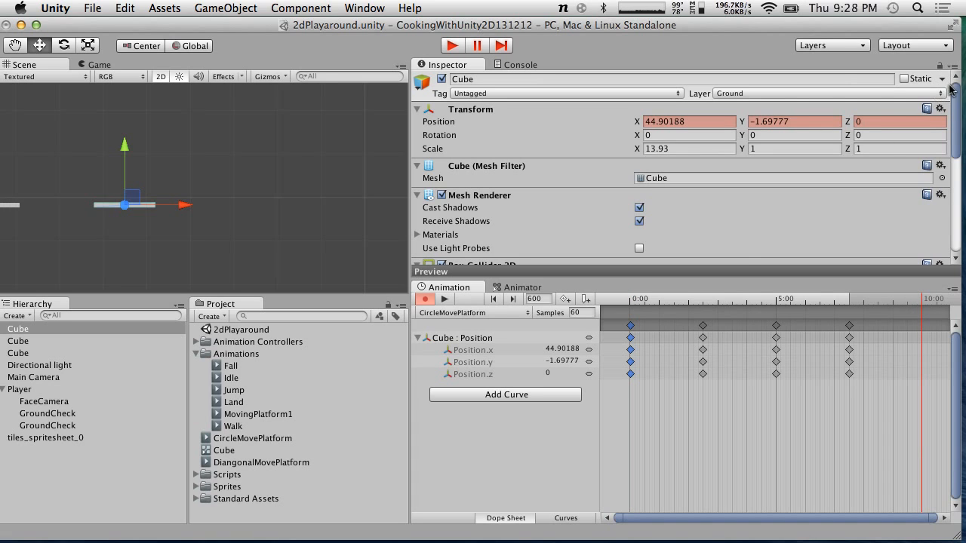
pyautogui.click(941, 110)
pyautogui.click(907, 205)
pyautogui.click(468, 352)
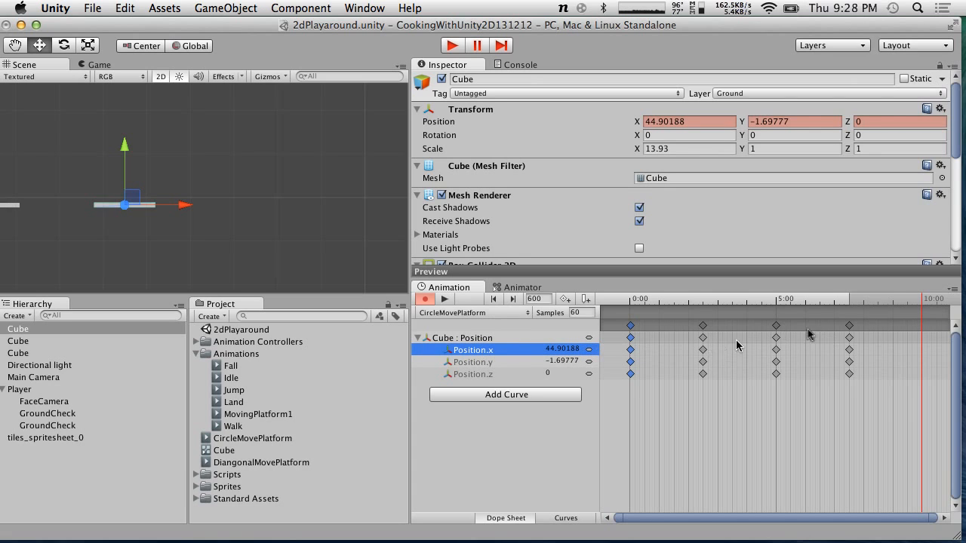
pyautogui.doubleClick(923, 330)
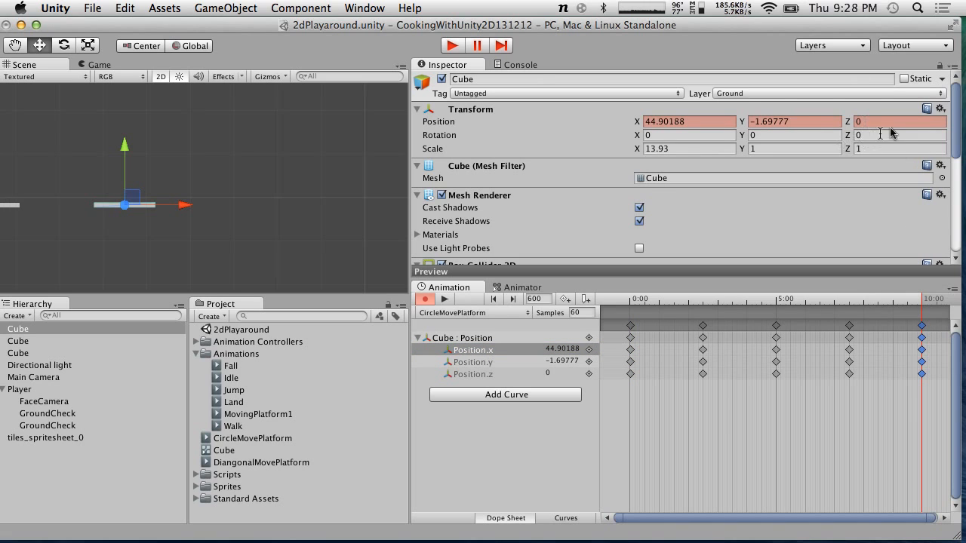
pyautogui.click(940, 109)
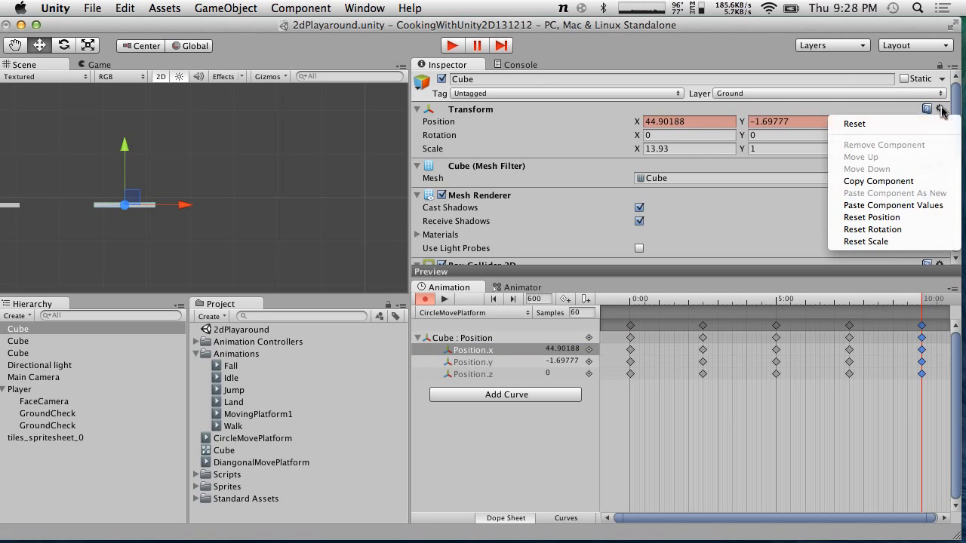
pyautogui.click(869, 207)
# Preview the end of the CircleMovePlatform loop by scrubbing the timeline and moving the platform, then select the first Cube
pyautogui.moveTo(898, 310); pyautogui.dragTo(849, 304)
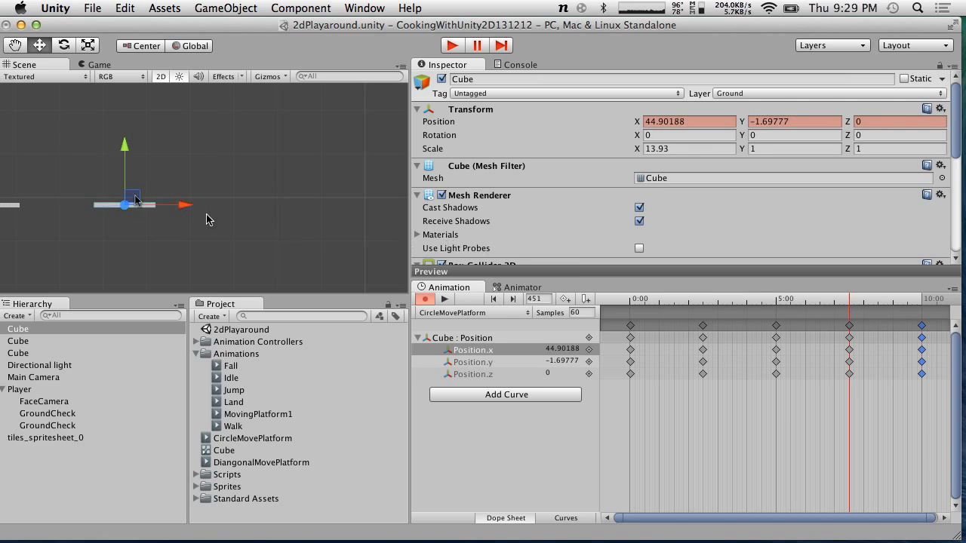
pyautogui.moveTo(124, 148); pyautogui.dragTo(124, 186)
pyautogui.moveTo(188, 243); pyautogui.dragTo(252, 243)
pyautogui.moveTo(850, 301); pyautogui.dragTo(909, 291)
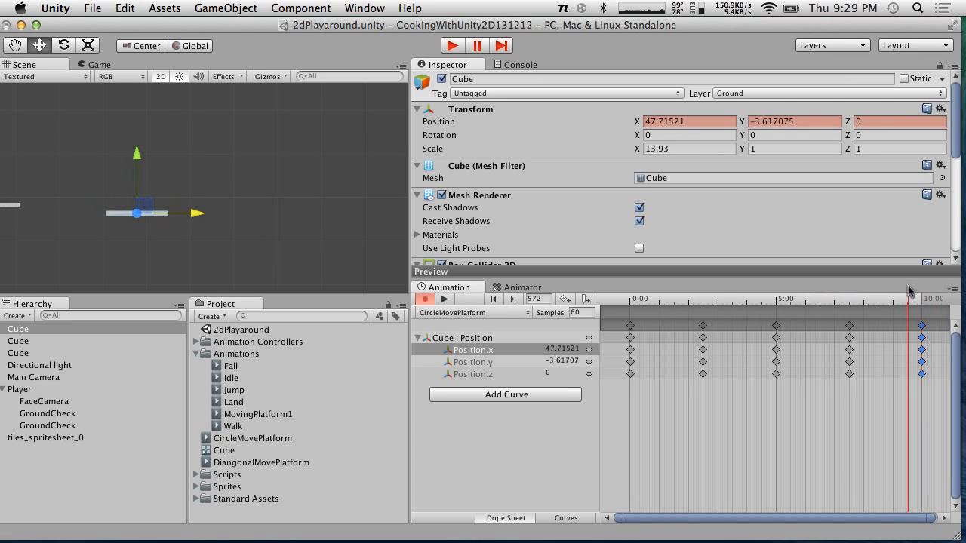
pyautogui.click(18, 341)
pyautogui.click(8, 333)
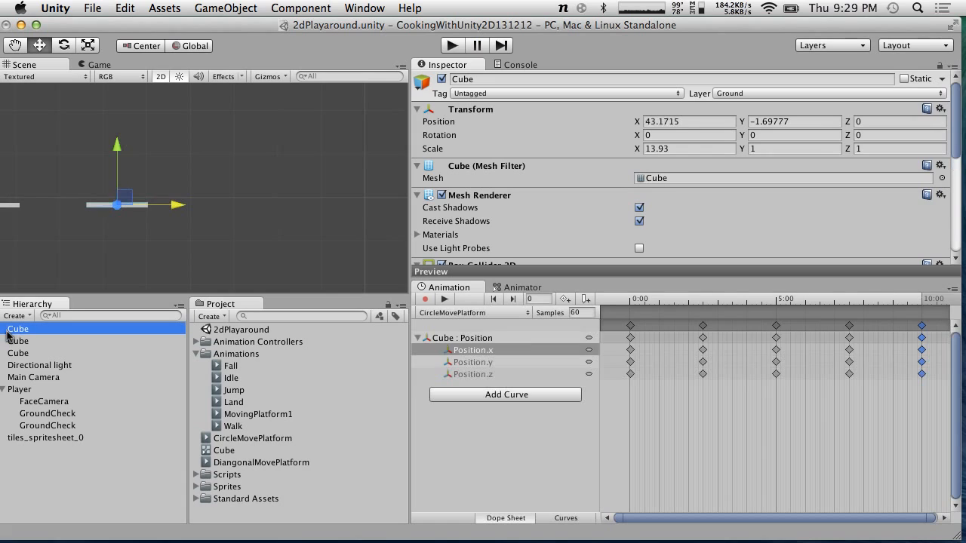
# Select the straight moving platform and move its MovingPlatform1 keyframes to 5:00 and 10:00
pyautogui.click(25, 355)
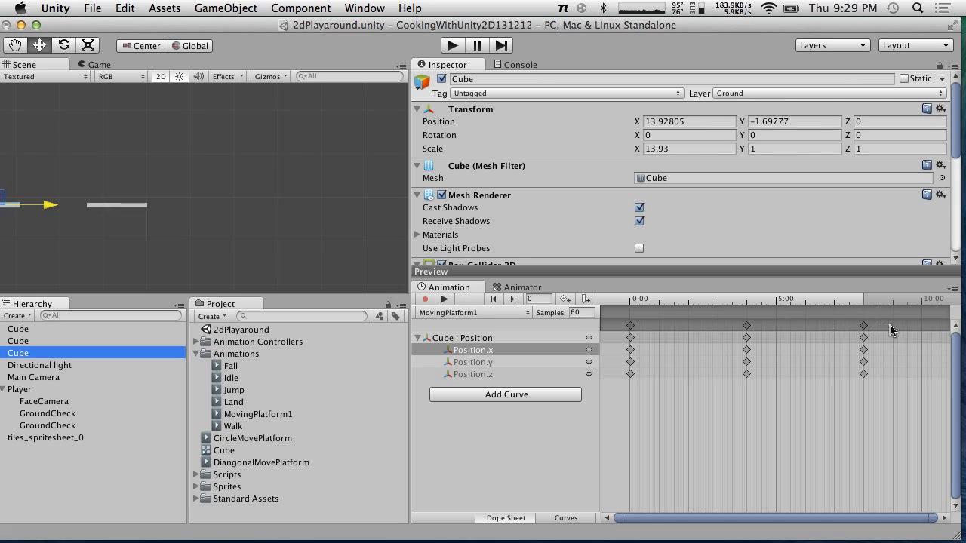
pyautogui.click(864, 326)
pyautogui.moveTo(864, 330); pyautogui.dragTo(922, 328)
pyautogui.moveTo(747, 326); pyautogui.dragTo(778, 330)
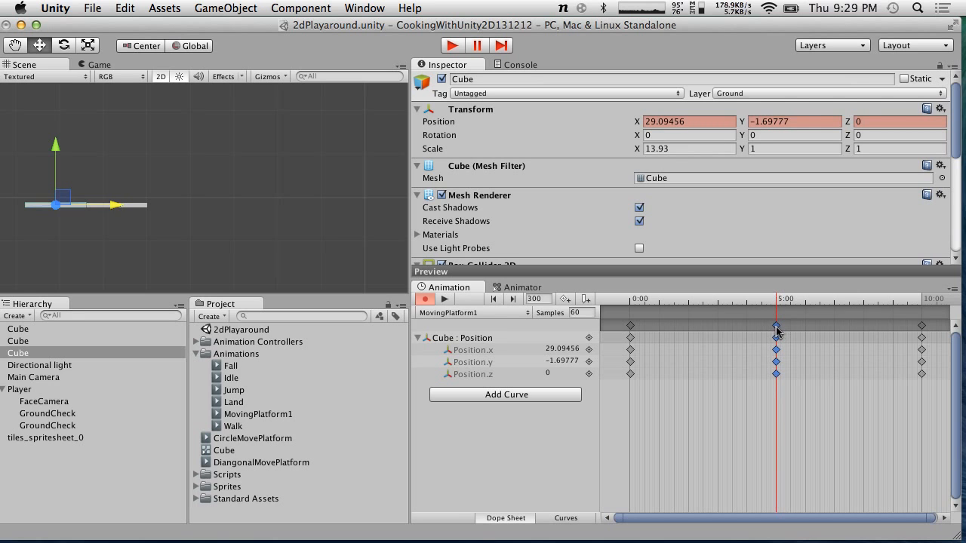
# Play-test the scene to watch the platforms move, then stop play mode
pyautogui.click(457, 45)
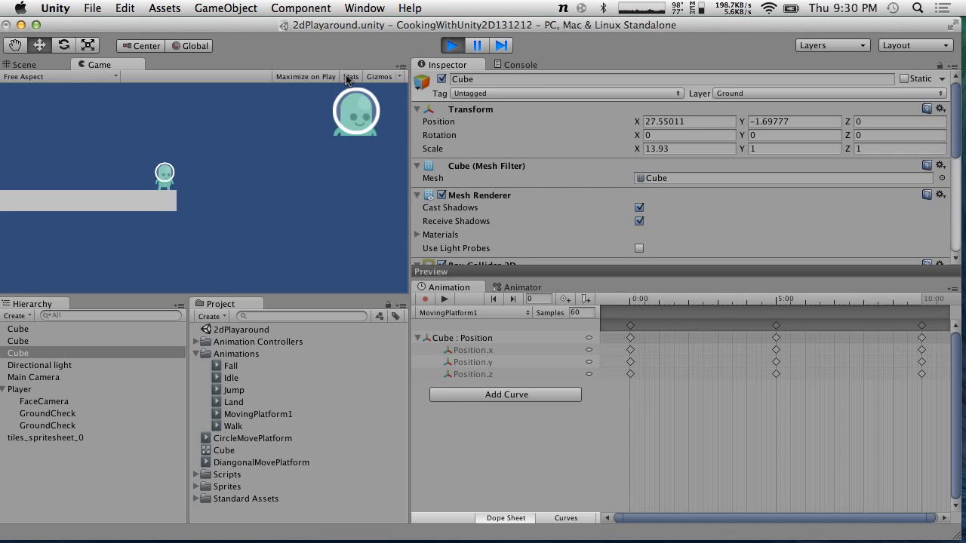
pyautogui.click(25, 64)
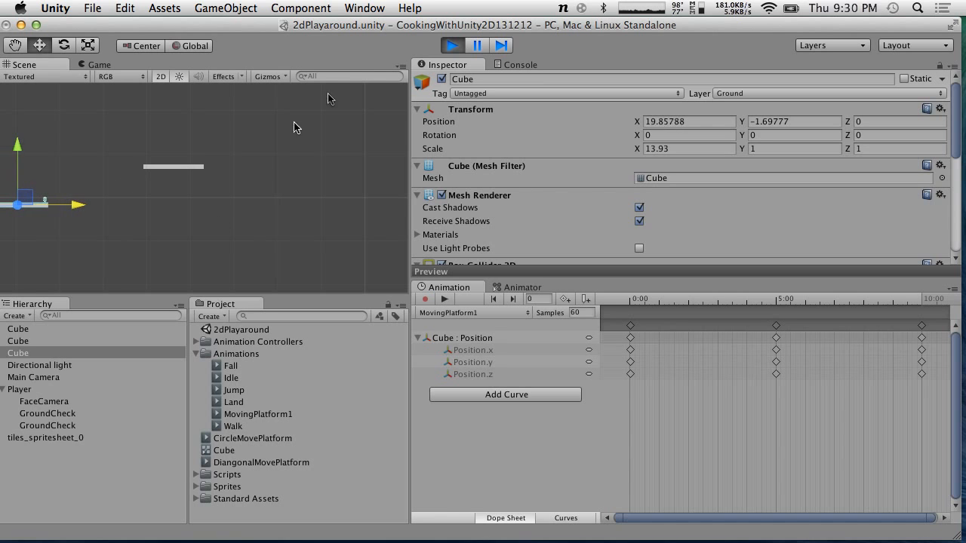
pyautogui.click(451, 46)
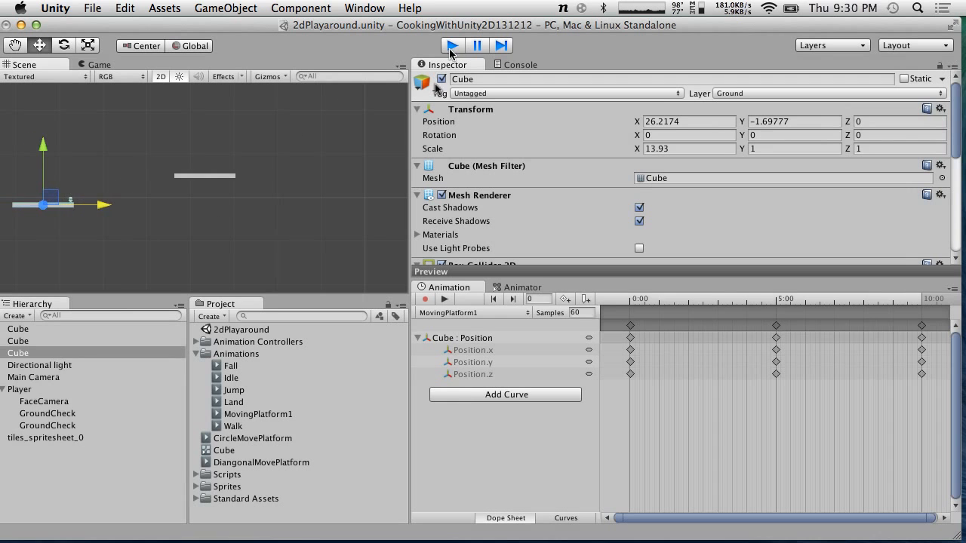
# Set the CircleMovePlatform clip's Cycle Offset to 0.5 and start play mode
pyautogui.click(245, 440)
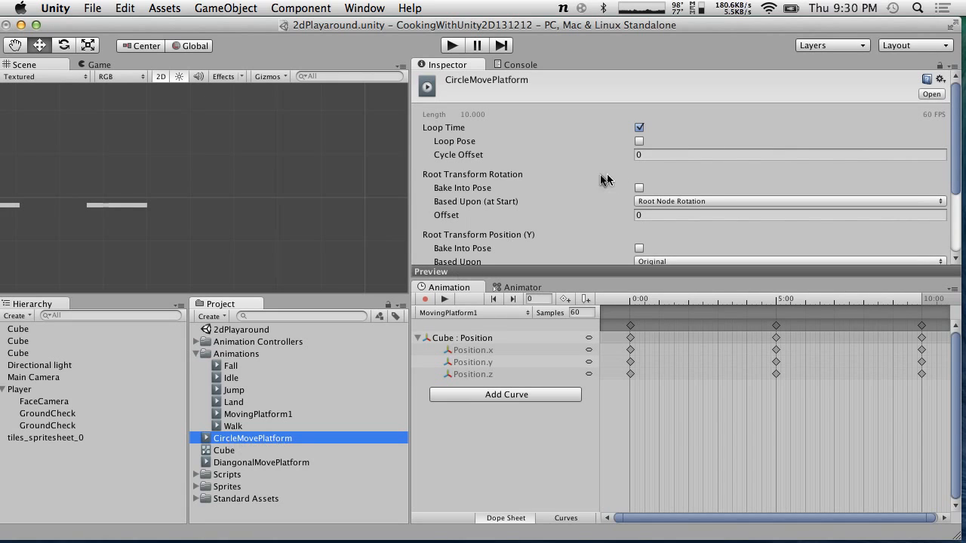
pyautogui.click(662, 153)
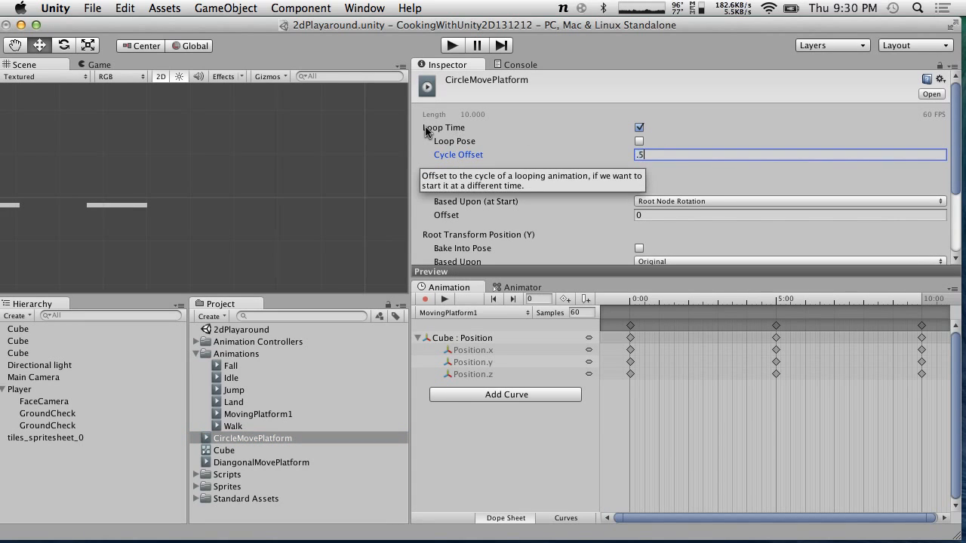
pyautogui.click(452, 45)
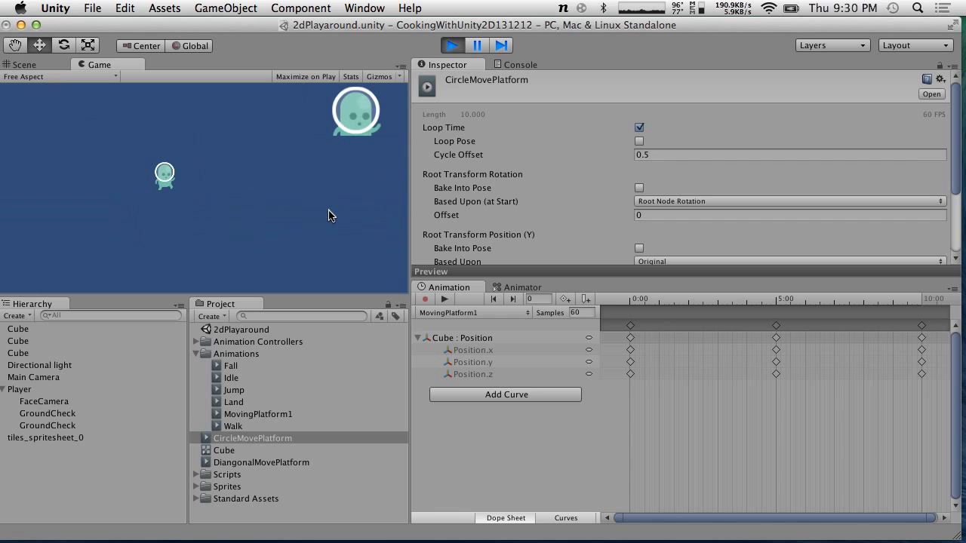
# Stop the game and set the CircleMovePlatform clip's Cycle Offset back to 0
pyautogui.click(452, 46)
pyautogui.click(450, 46)
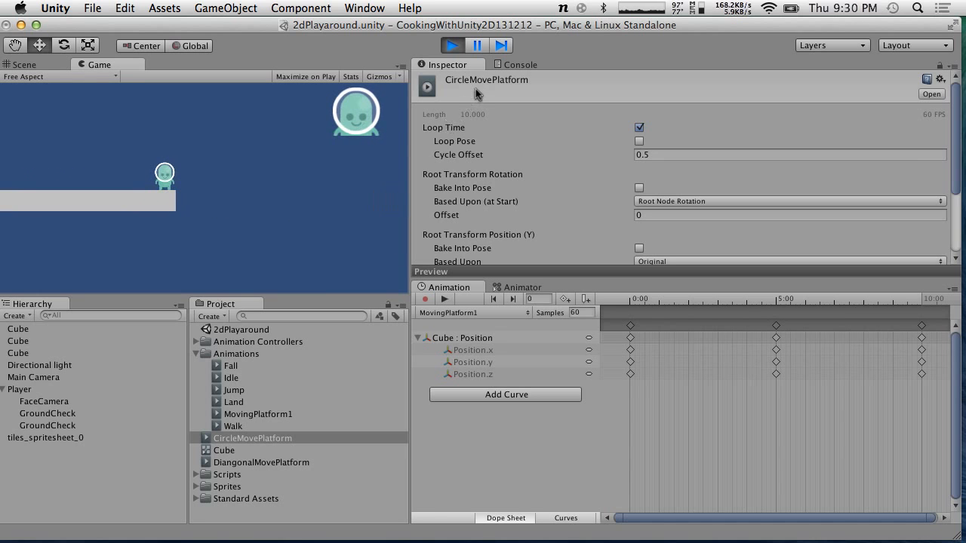
pyautogui.click(451, 46)
pyautogui.click(663, 154)
pyautogui.press('Return')
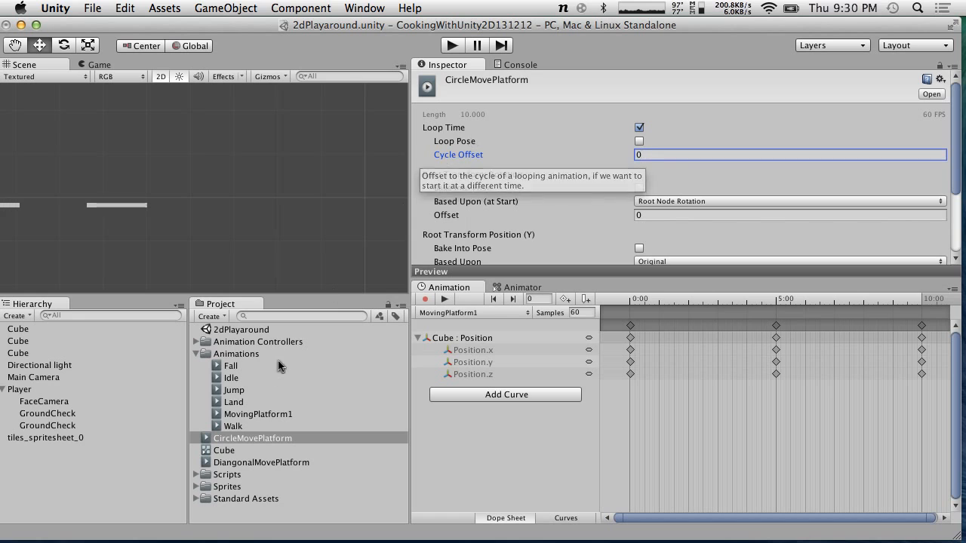
# Set the MovingPlatform1 clip's Cycle Offset to 0.5
pyautogui.click(254, 415)
pyautogui.click(714, 154)
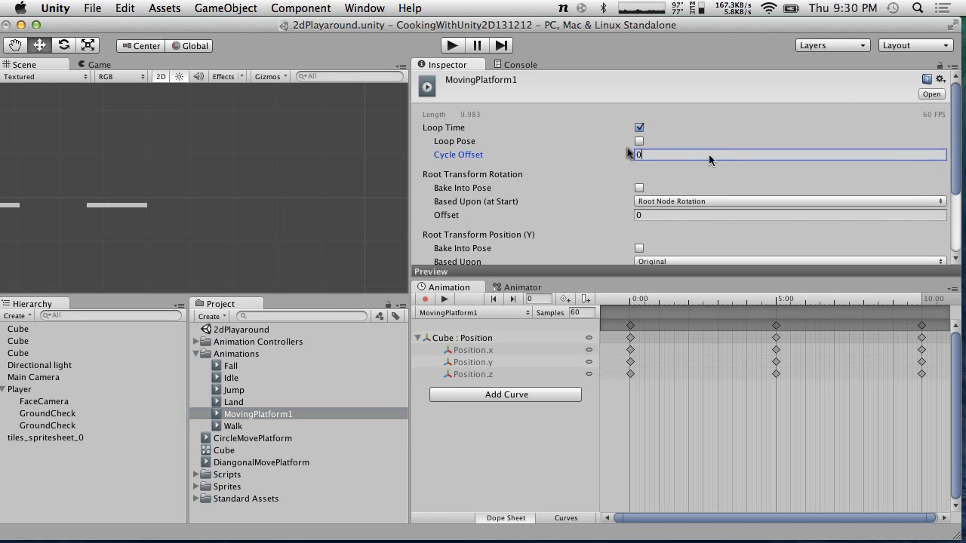
pyautogui.write('0.5')
# Play-test the scene, stop it, and switch to MonoDevelop
pyautogui.click(453, 45)
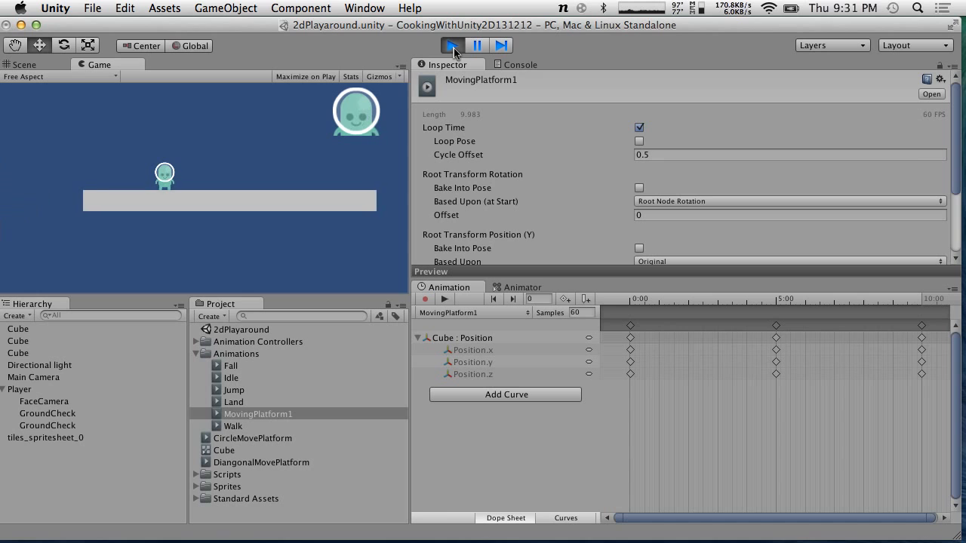
pyautogui.click(453, 48)
pyautogui.press('super+Tab')
# Cut the 'Move with the platform' lines out of the currentPlatform block in Update
pyautogui.scroll(-5, 437, 118)
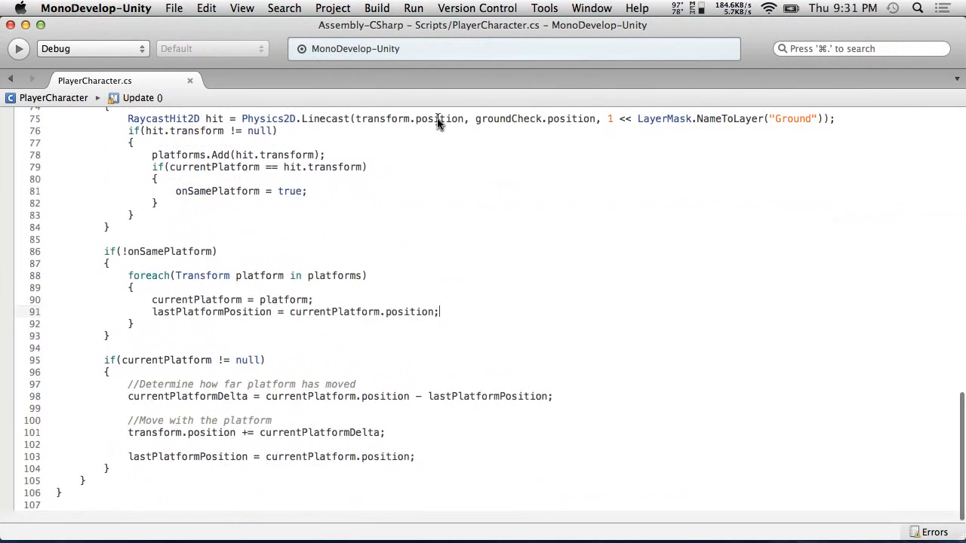
pyautogui.scroll(1, 437, 118)
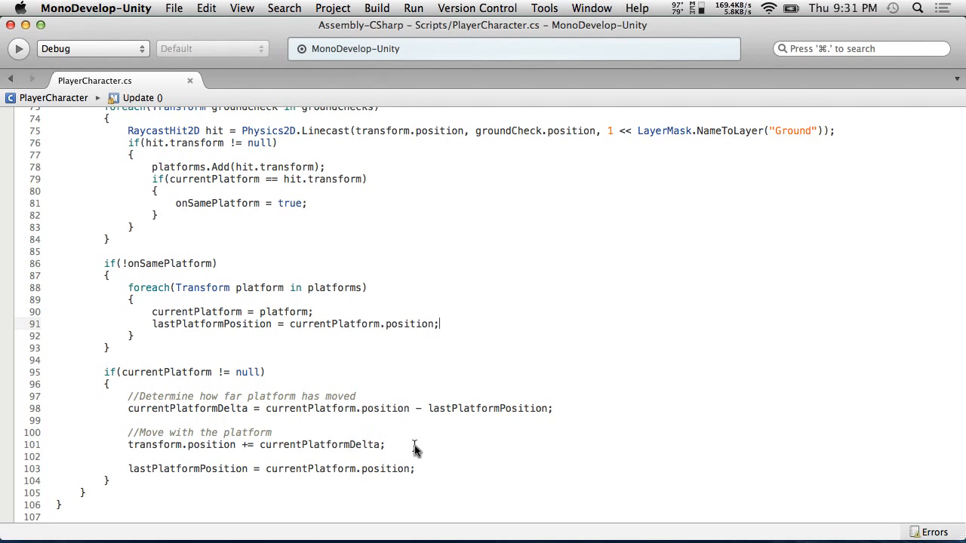
pyautogui.moveTo(414, 449); pyautogui.dragTo(0, 434)
pyautogui.press('super+x')
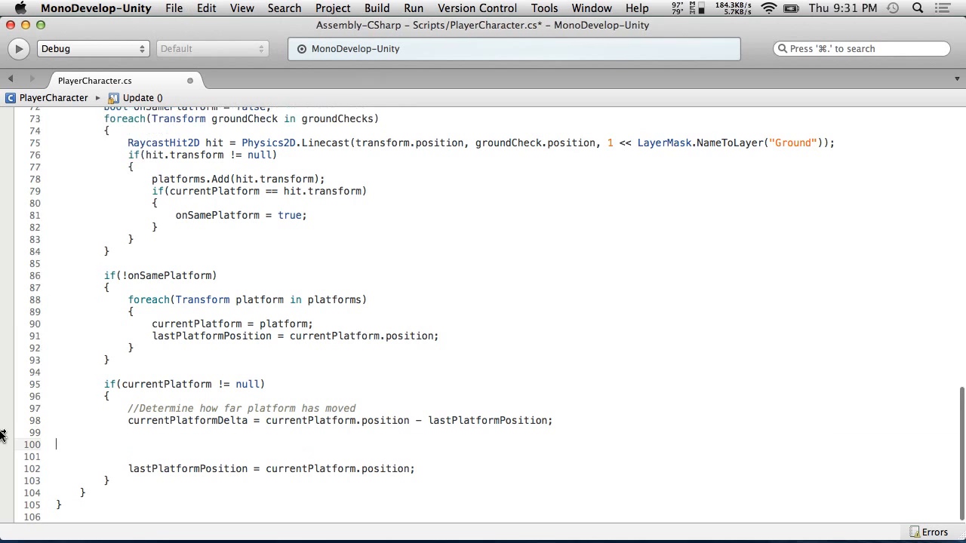
pyautogui.press('BackSpace')
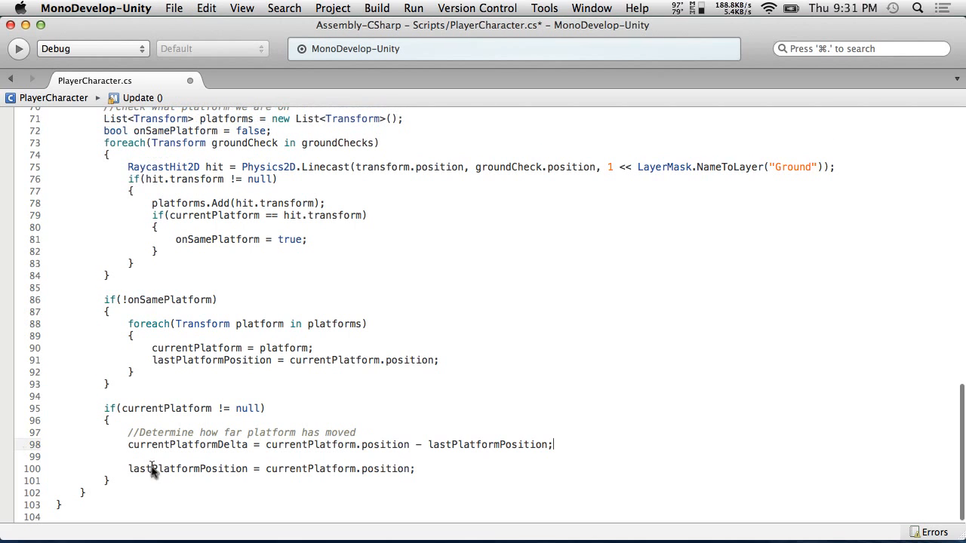
# Add a LateUpdate() method at the end of PlayerCharacter and paste the move-with-platform code into it
pyautogui.click(97, 495)
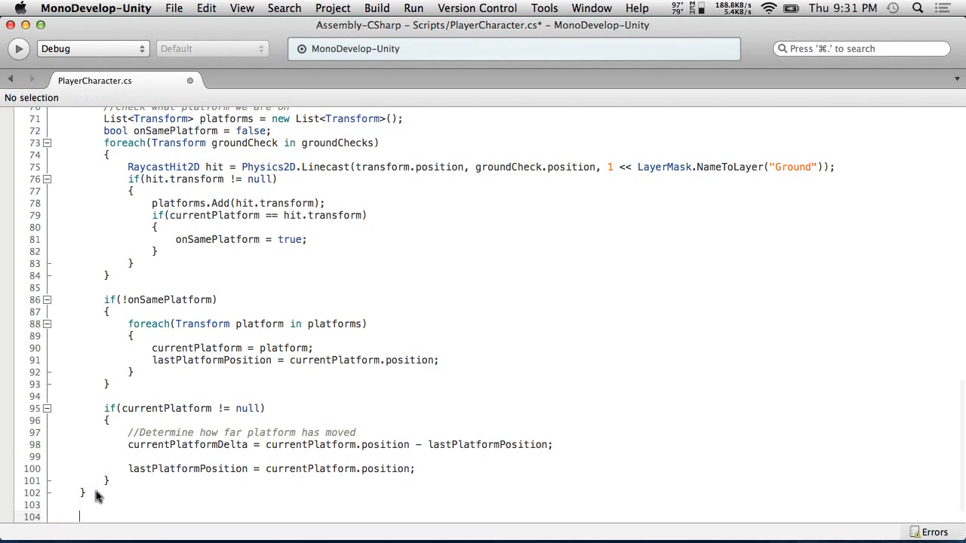
pyautogui.scroll(5, 199, 383)
pyautogui.scroll(12, 199, 378)
pyautogui.scroll(-17, 198, 378)
pyautogui.write('void LateUp')
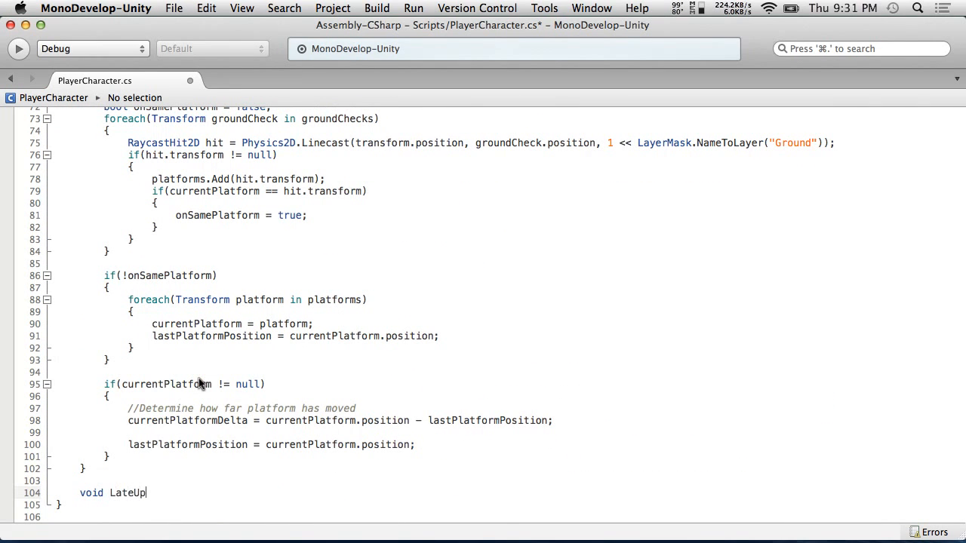
pyautogui.write('date()')
pyautogui.press('Return')
pyautogui.write('{')
pyautogui.press('Return')
pyautogui.write('}')
pyautogui.press('Up')
pyautogui.press('Return')
pyautogui.scroll(-3, 302, 313)
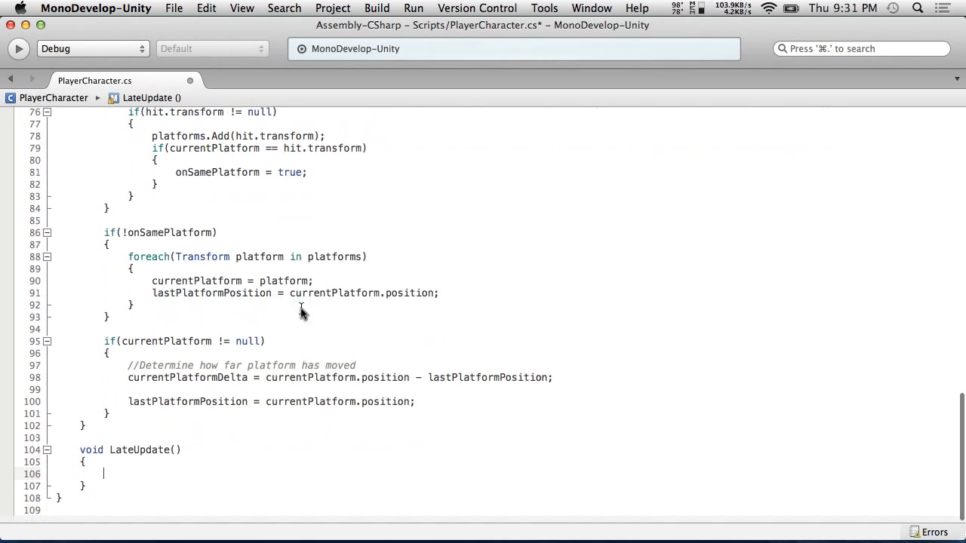
pyautogui.press('super+v')
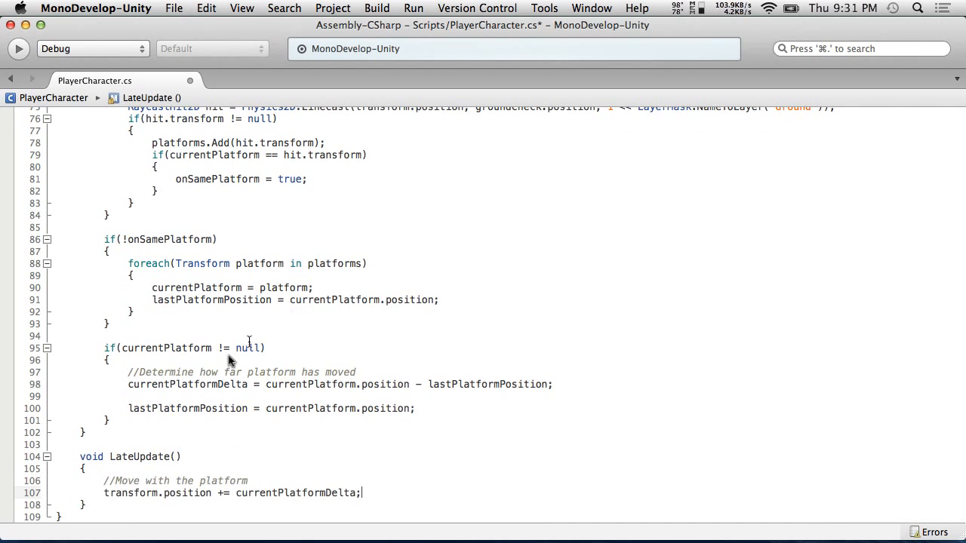
# Copy the if(currentPlatform != null) opening lines into LateUpdate above the move code
pyautogui.click(136, 470)
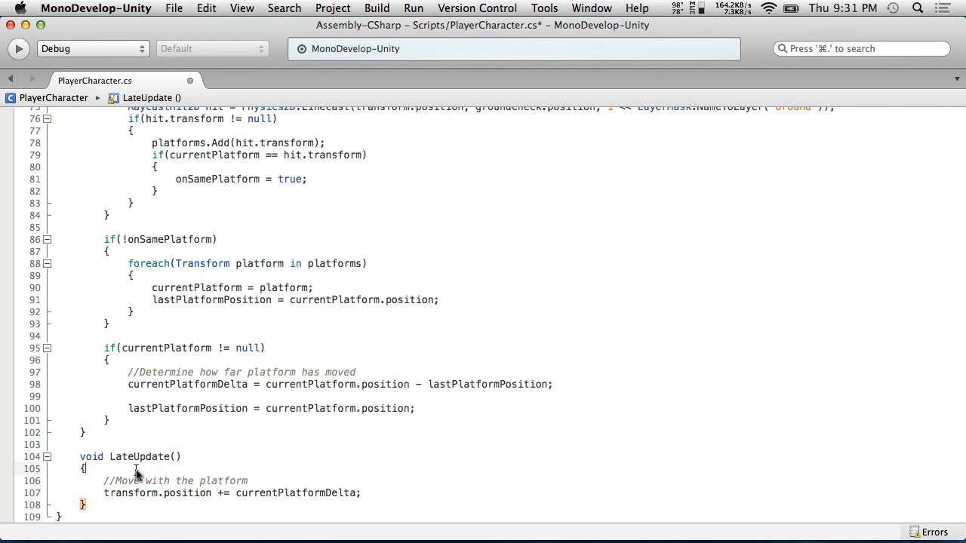
pyautogui.press('Return')
pyautogui.moveTo(110, 361); pyautogui.dragTo(2, 347)
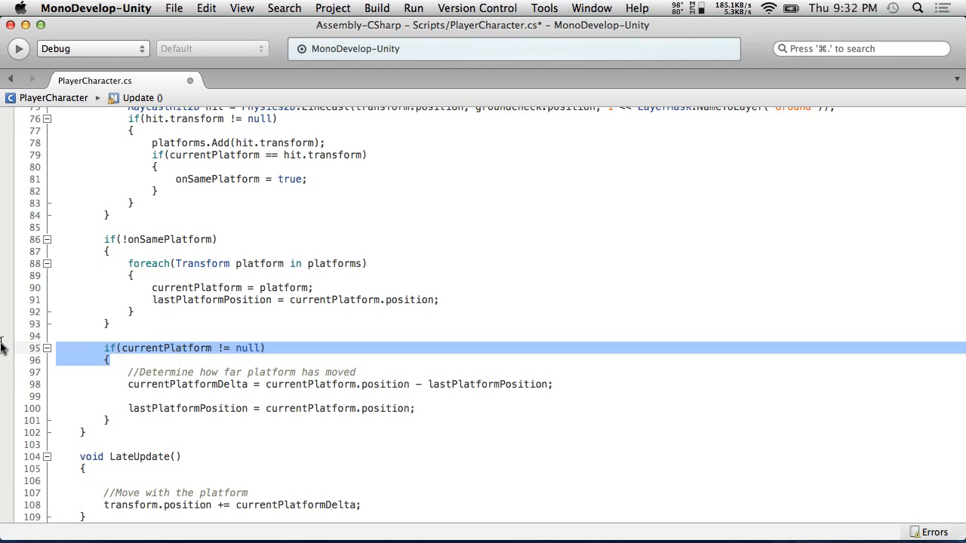
pyautogui.click(106, 481)
pyautogui.press('super+v')
# Close the if block after the transform.position line and indent its body lines
pyautogui.scroll(-2, 261, 442)
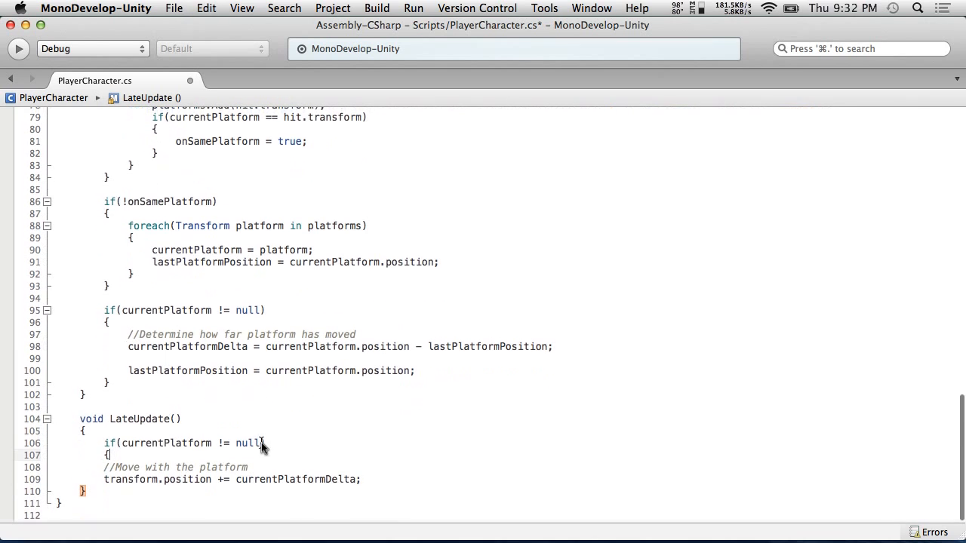
pyautogui.click(369, 483)
pyautogui.press('Return')
pyautogui.click(99, 385)
pyautogui.press('super+c')
pyautogui.click(125, 493)
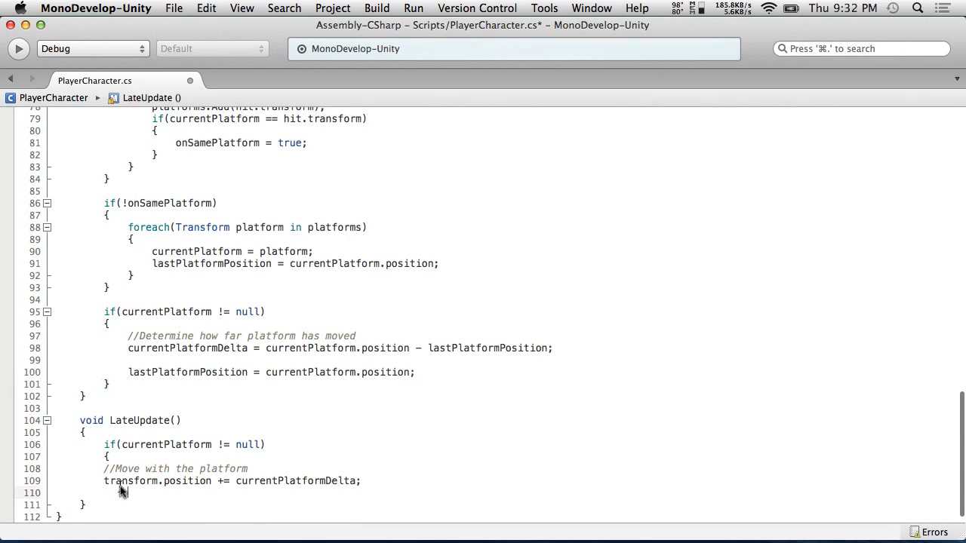
pyautogui.click(105, 481)
pyautogui.press('Tab')
pyautogui.click(104, 468)
pyautogui.press('Tab')
# Save the script and switch back to Unity
pyautogui.click(180, 8)
pyautogui.click(186, 64)
pyautogui.press('super+Tab')
# Play-test the scene several times to check the player riding the platforms
pyautogui.click(455, 46)
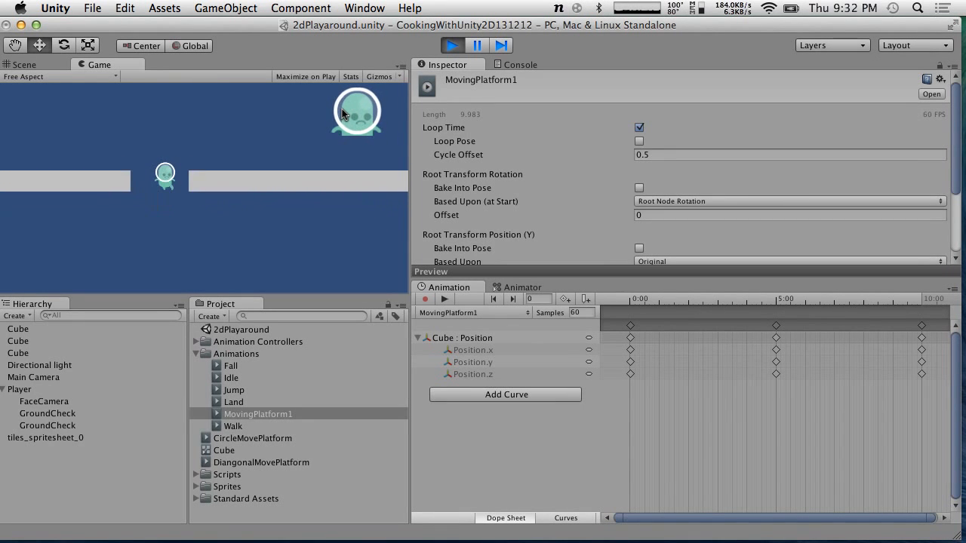
pyautogui.click(454, 47)
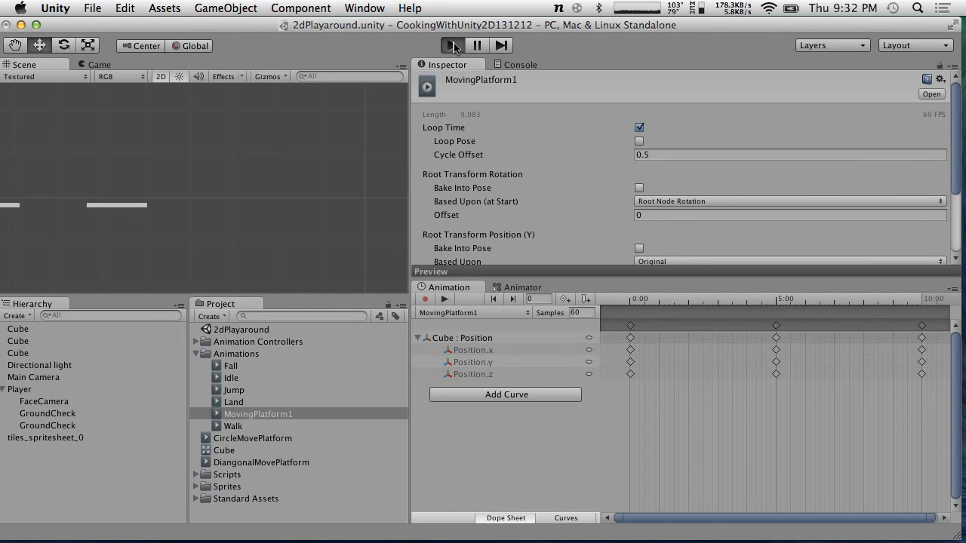
pyautogui.click(455, 47)
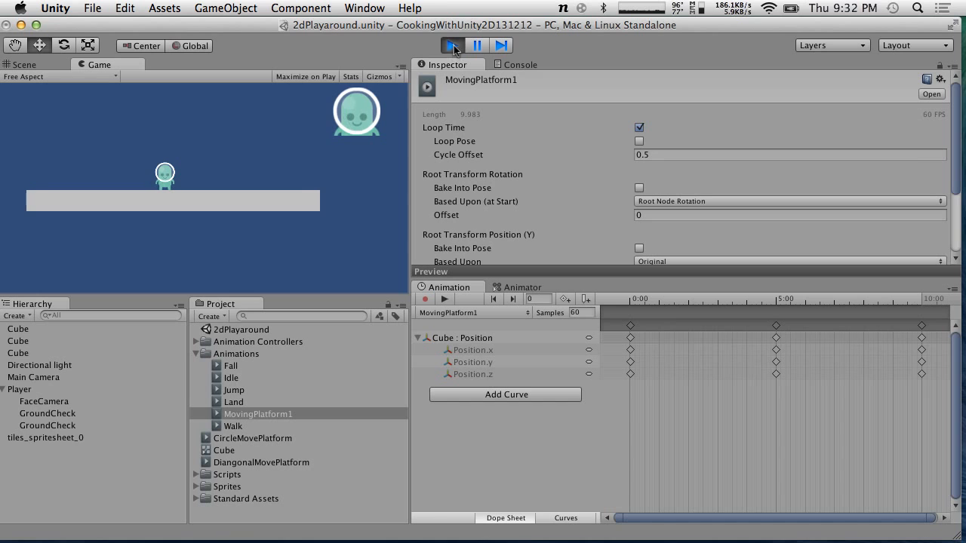
pyautogui.click(453, 46)
pyautogui.click(452, 46)
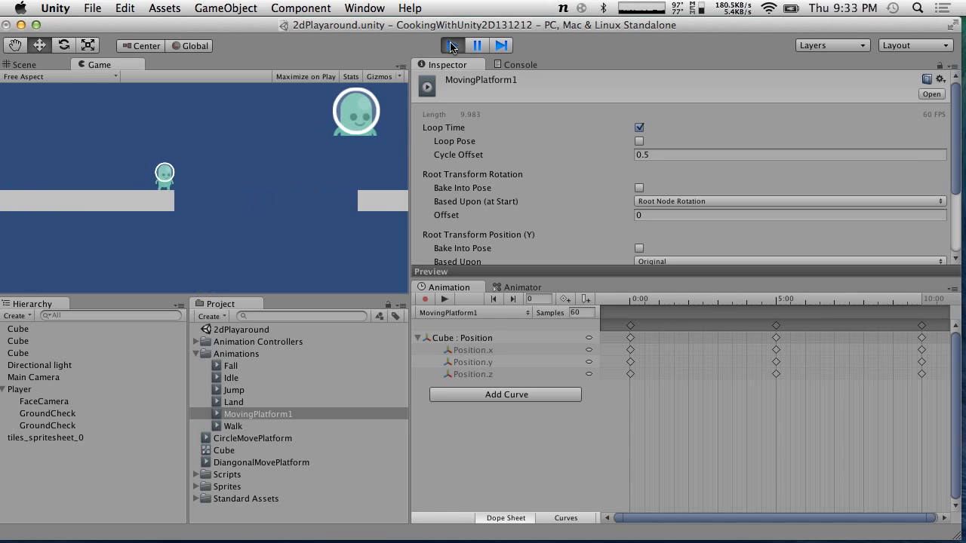
pyautogui.click(451, 46)
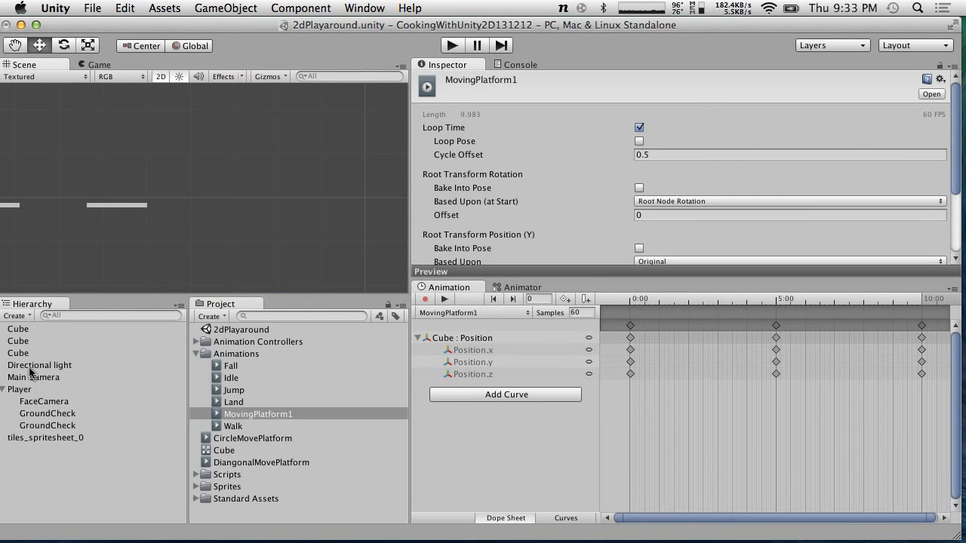
# Select the second Cube and inspect it in the scene view
pyautogui.click(24, 343)
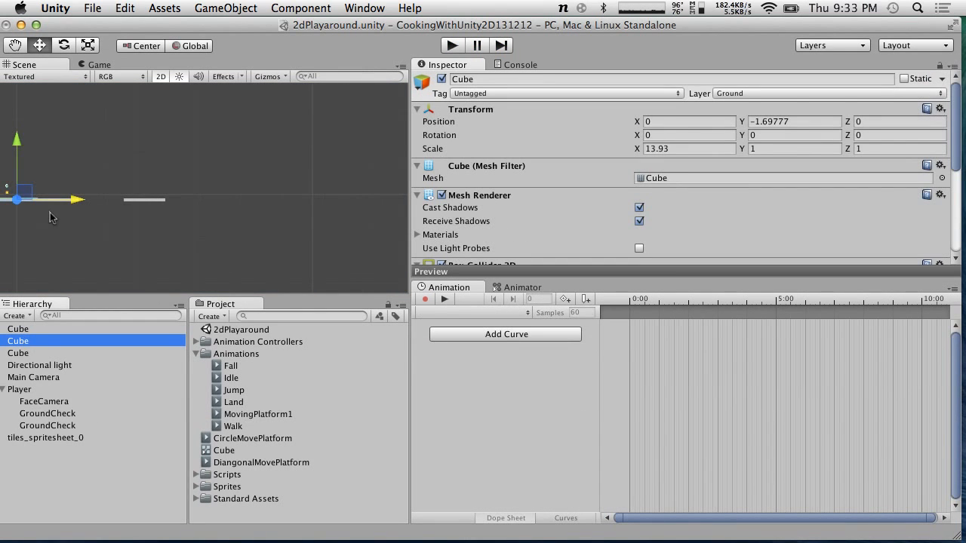
pyautogui.click(8, 194)
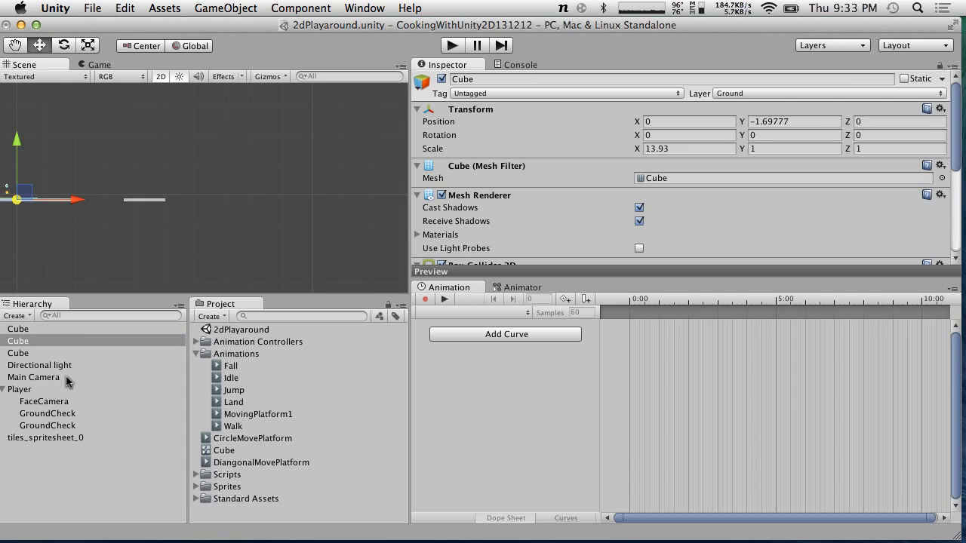
pyautogui.click(45, 344)
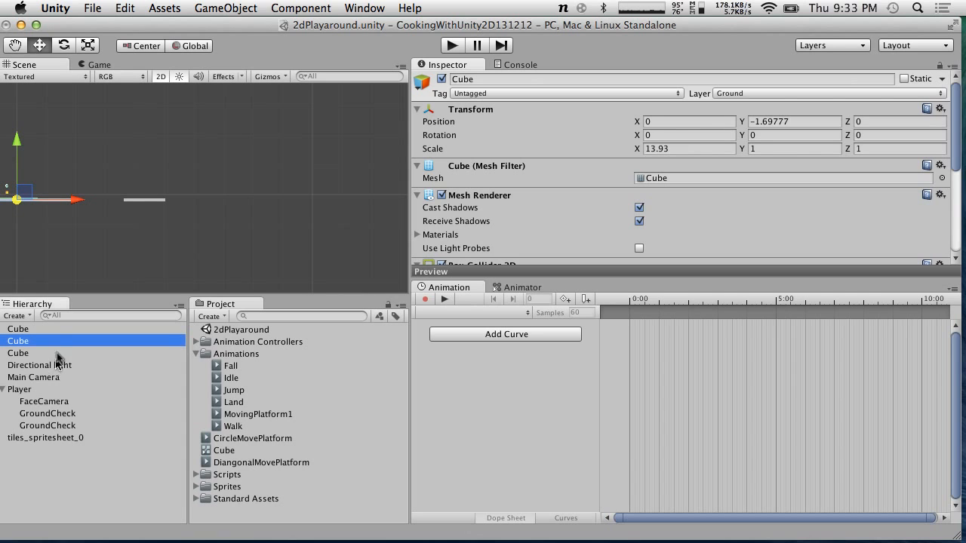
pyautogui.scroll(5, 93, 204)
# Duplicate the tiles_spritesheet_0 box and set the copy's X position to 13.17
pyautogui.click(174, 168)
pyautogui.press('super+d')
pyautogui.click(69, 451)
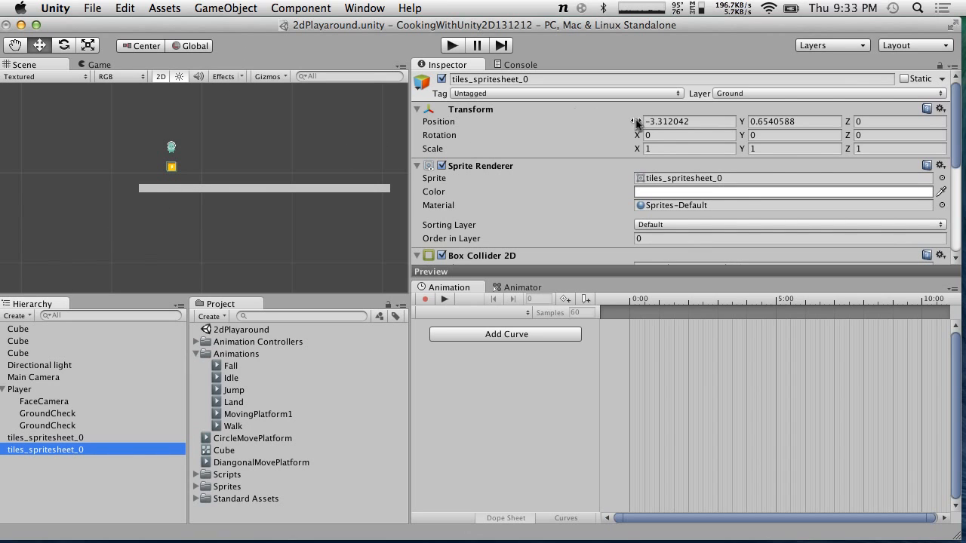
pyautogui.click(671, 121)
pyautogui.write('13.17')
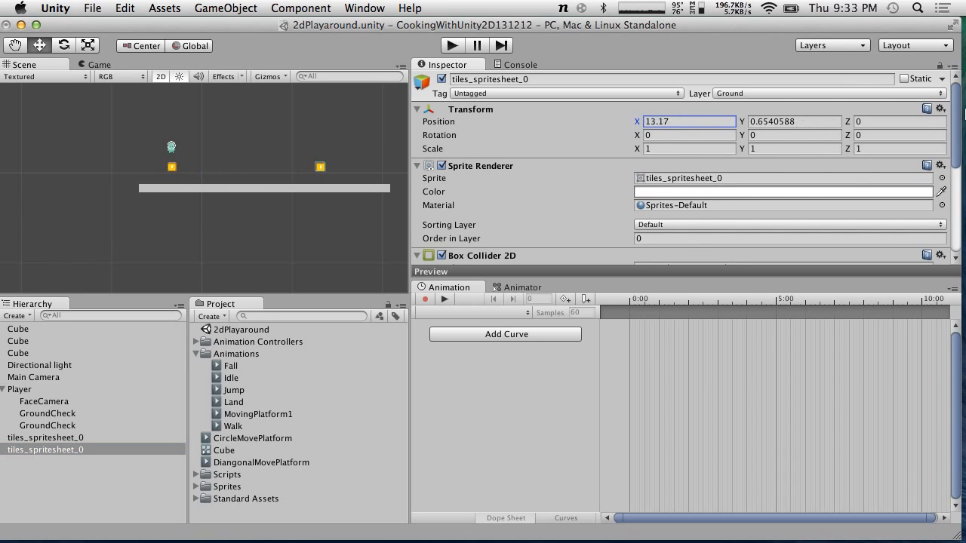
pyautogui.scroll(-5, 736, 213)
pyautogui.scroll(2, 737, 213)
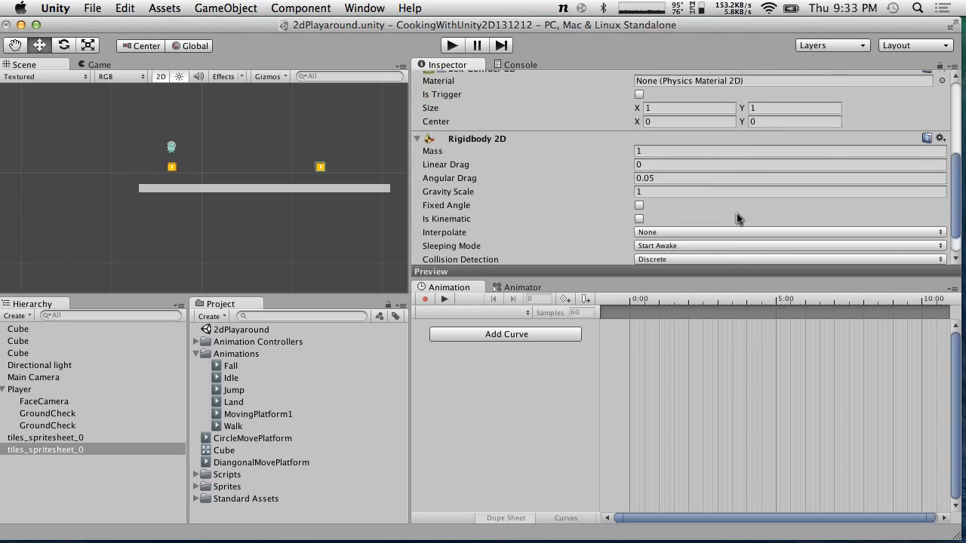
# Move the duplicated tiles_spritesheet_0 box further along to an X position of 28.3
pyautogui.scroll(2, 737, 212)
pyautogui.scroll(-3, 737, 217)
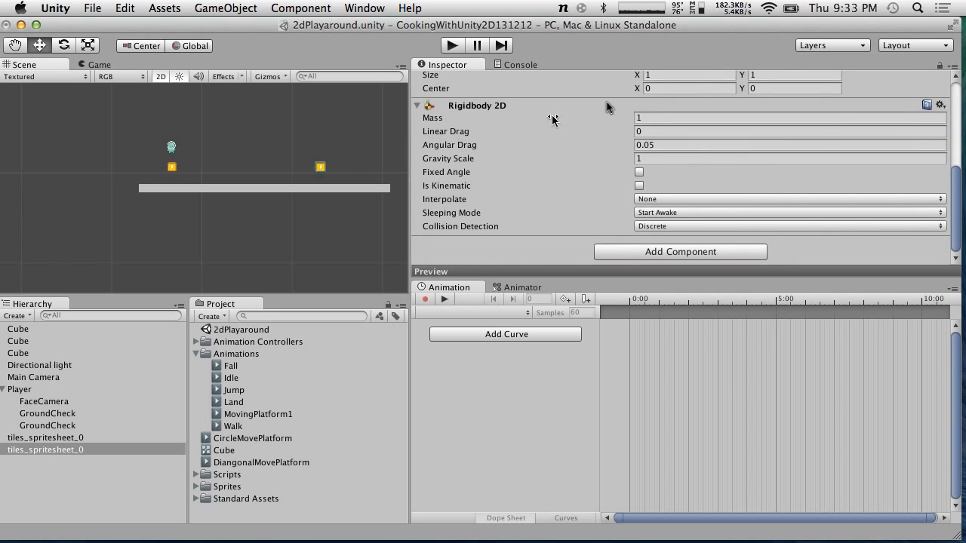
pyautogui.scroll(5, 510, 206)
pyautogui.scroll(-2, 672, 172)
pyautogui.scroll(2, 672, 172)
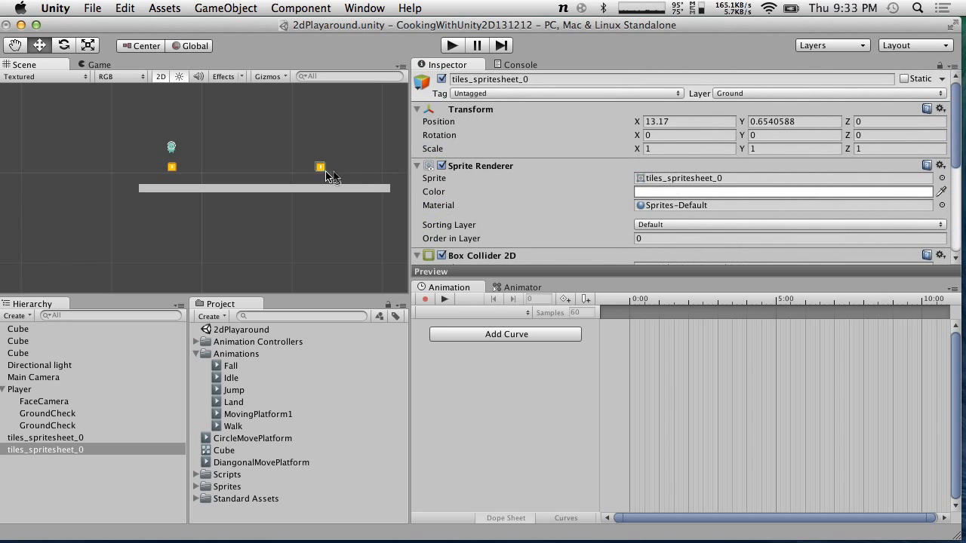
pyautogui.click(634, 122)
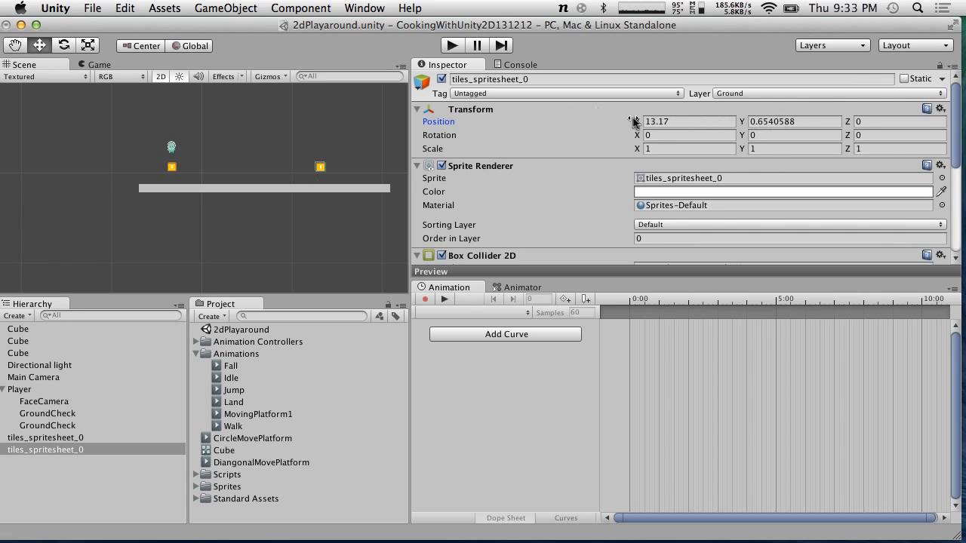
pyautogui.moveTo(632, 122); pyautogui.dragTo(850, 119)
pyautogui.moveTo(790, 125); pyautogui.dragTo(785, 135)
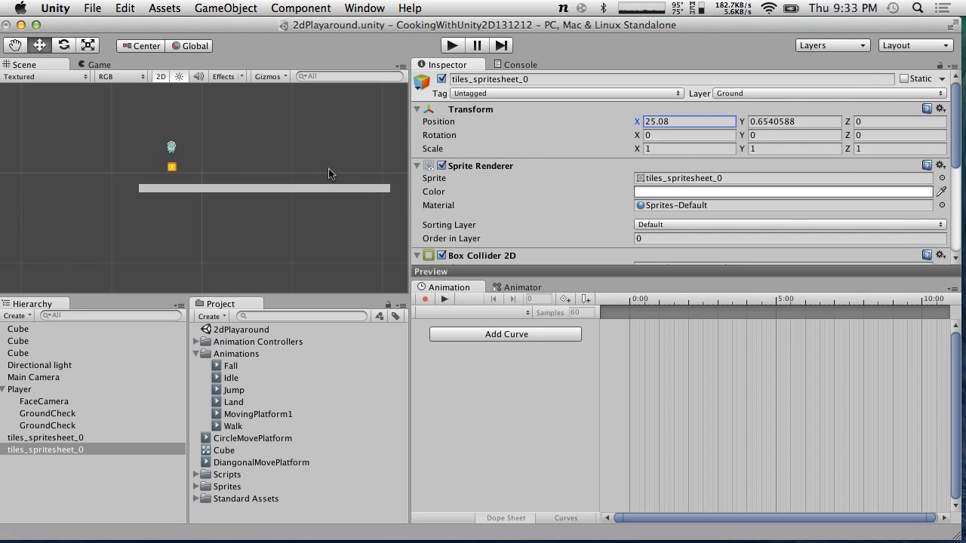
pyautogui.scroll(-2, 328, 174)
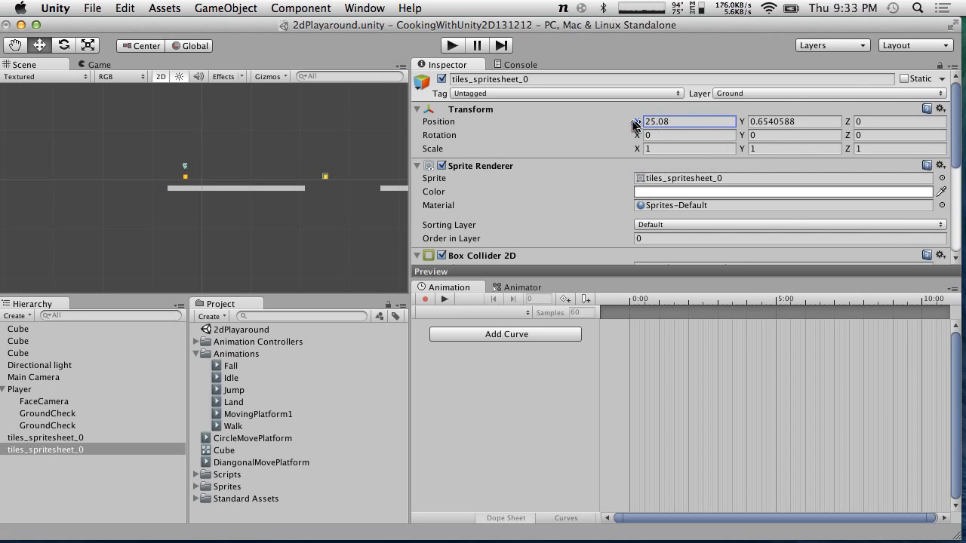
pyautogui.moveTo(636, 123); pyautogui.dragTo(657, 189)
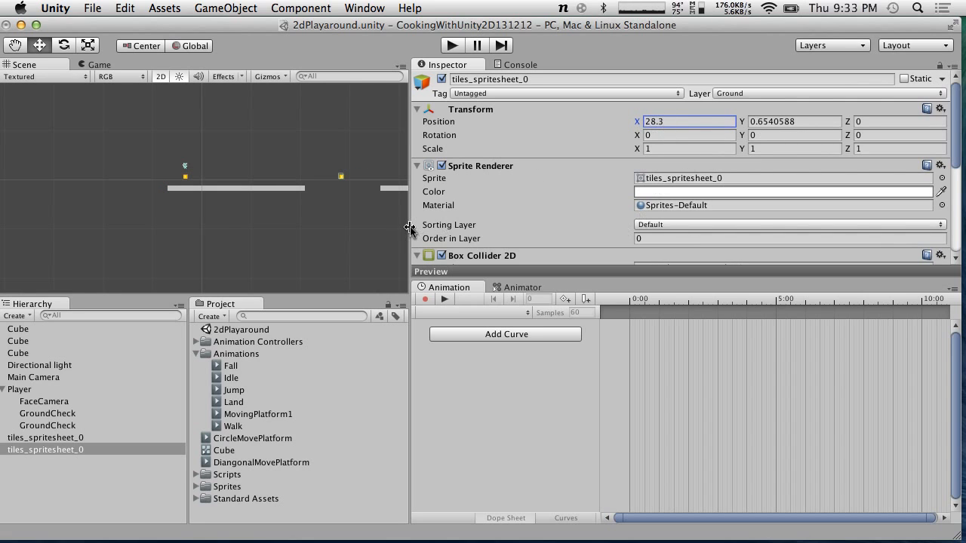
# Select the platform Cube and enable Animate Physics on its Animator component
pyautogui.click(270, 189)
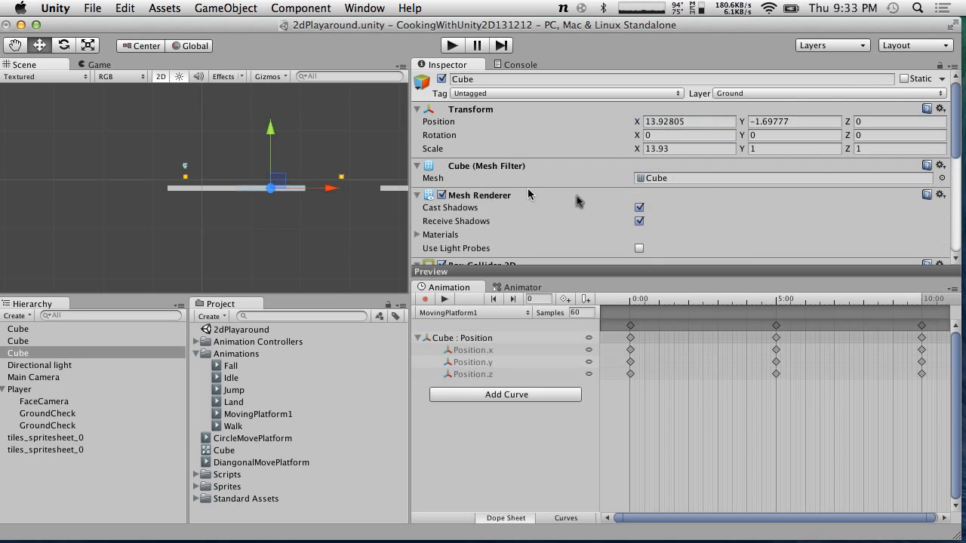
pyautogui.scroll(-5, 577, 196)
pyautogui.scroll(1, 619, 166)
pyautogui.click(639, 155)
# Play-test the scene while watching the platform in the scene view, then stop playing
pyautogui.click(452, 46)
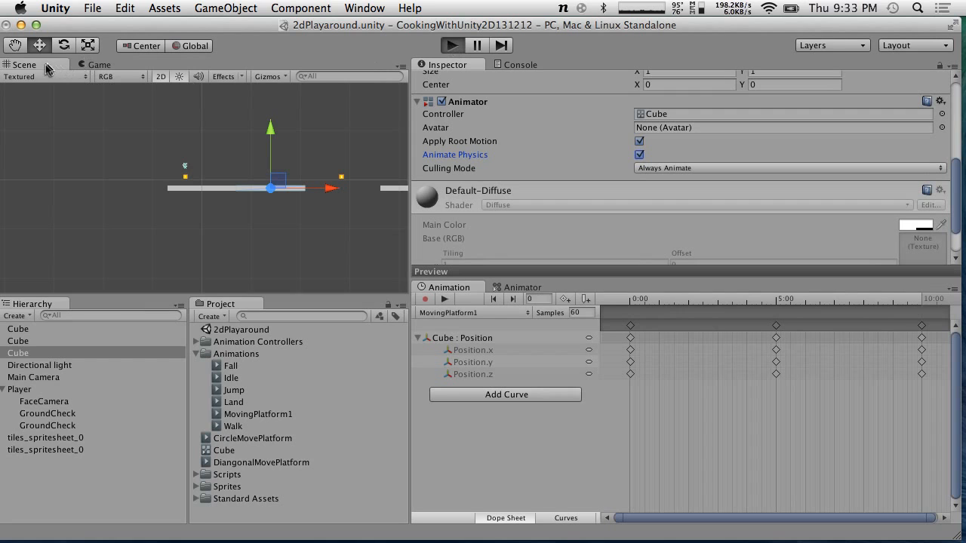
pyautogui.click(44, 65)
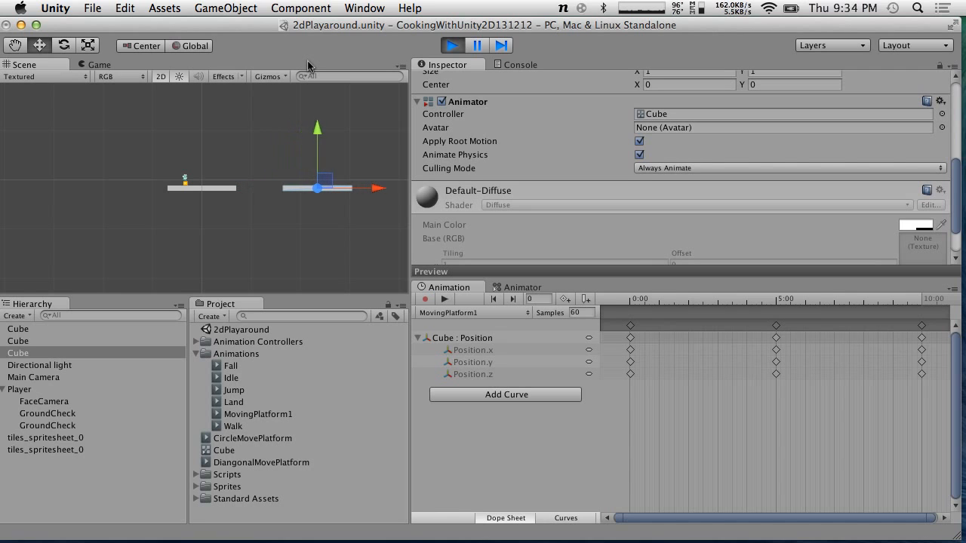
pyautogui.click(448, 45)
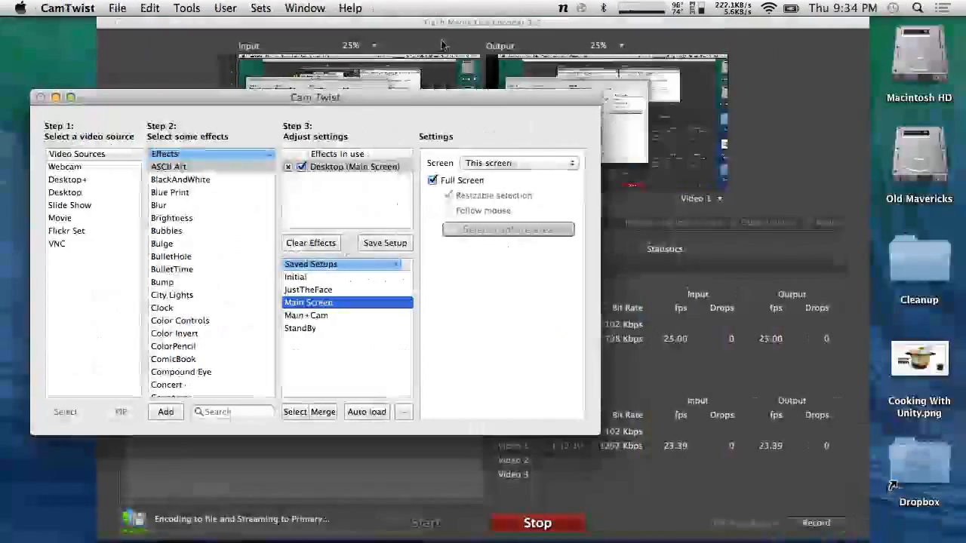
pyautogui.click(792, 176)
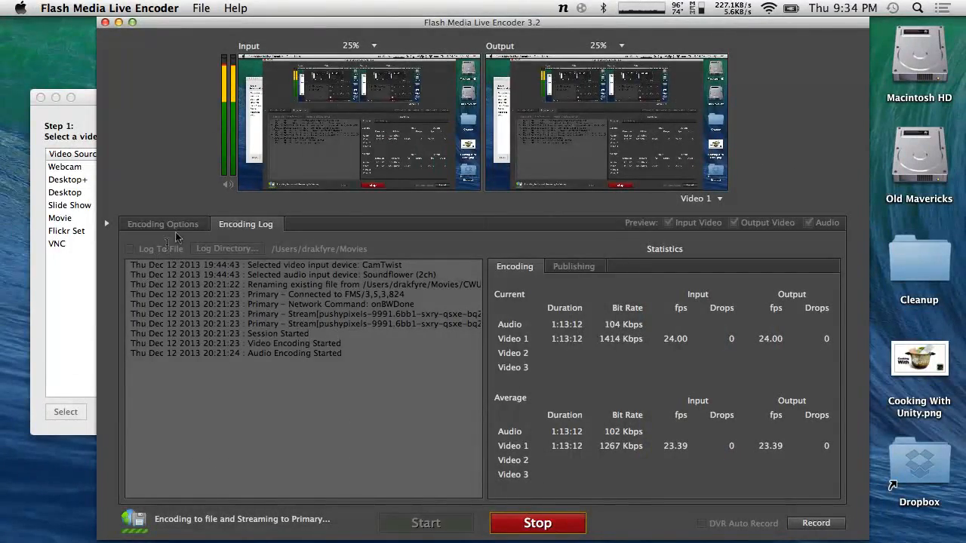
pyautogui.click(60, 286)
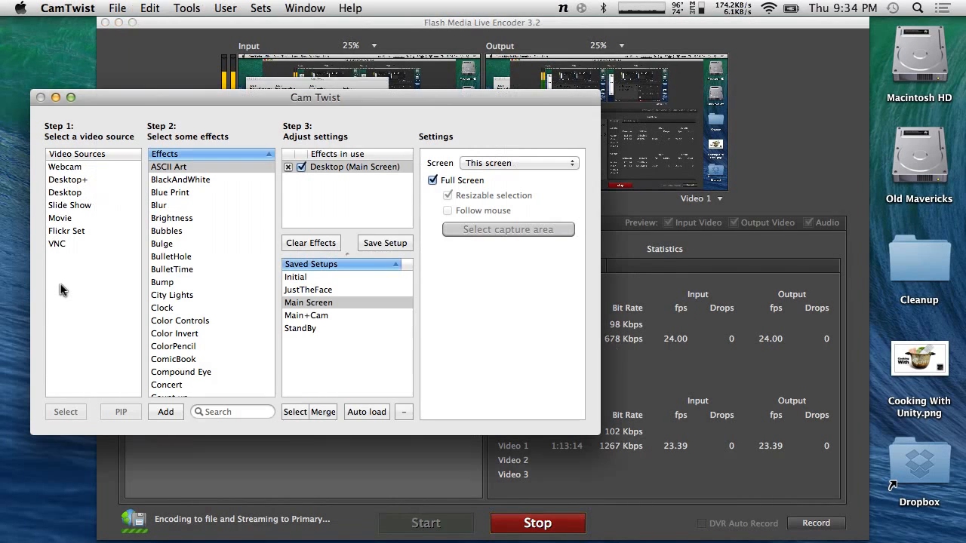
pyautogui.click(313, 329)
pyautogui.click(314, 317)
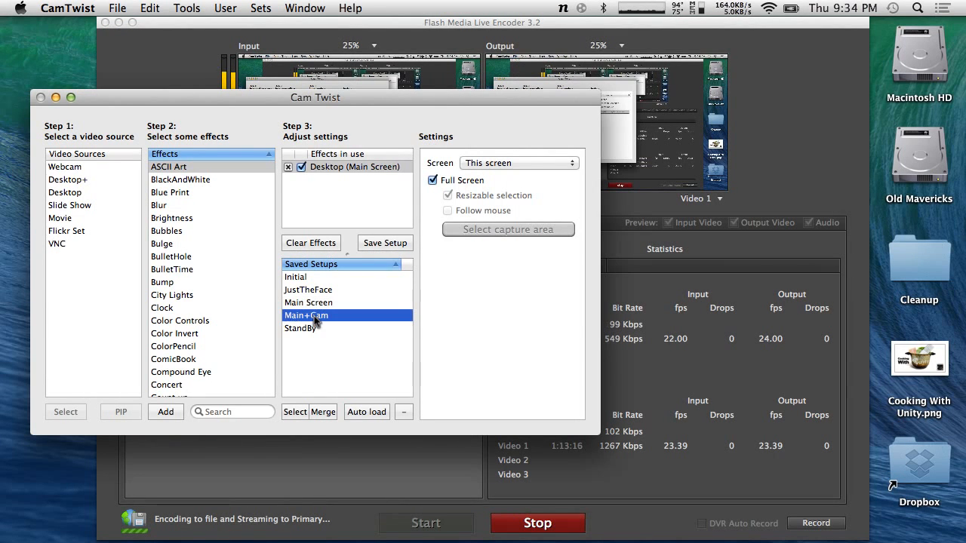
pyautogui.click(308, 328)
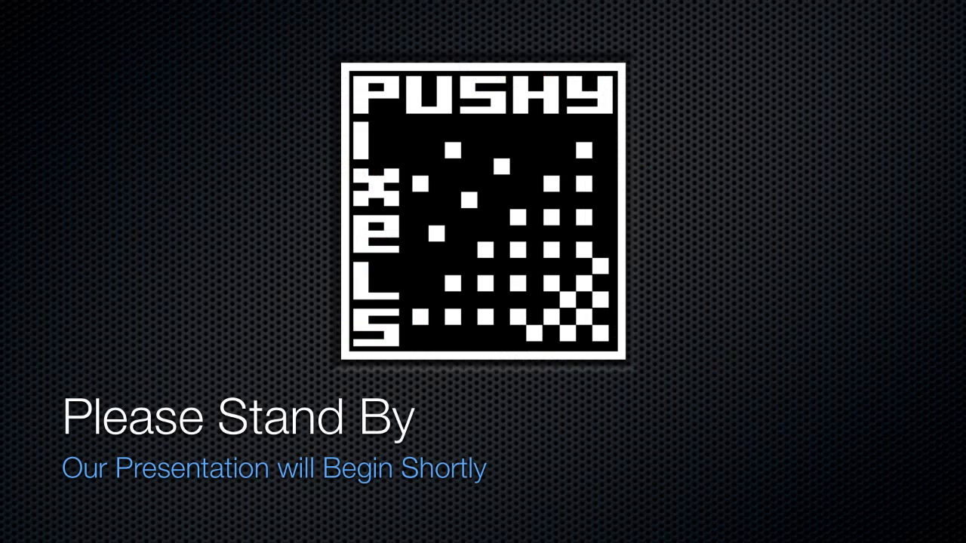